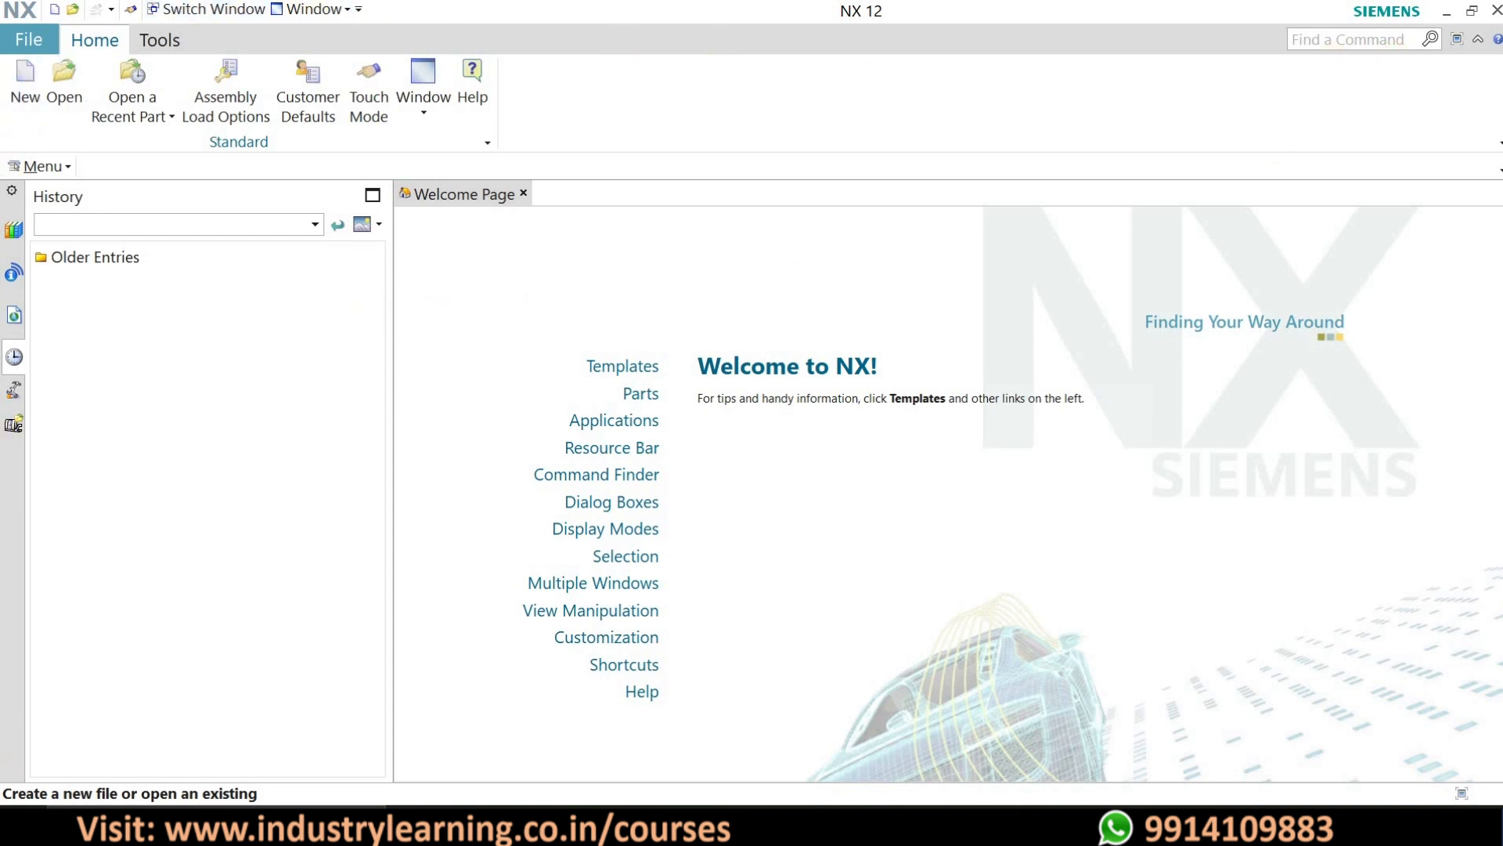
# - Create a new part from the Sheet Metal template in millimetres
pyautogui.click(24, 87)
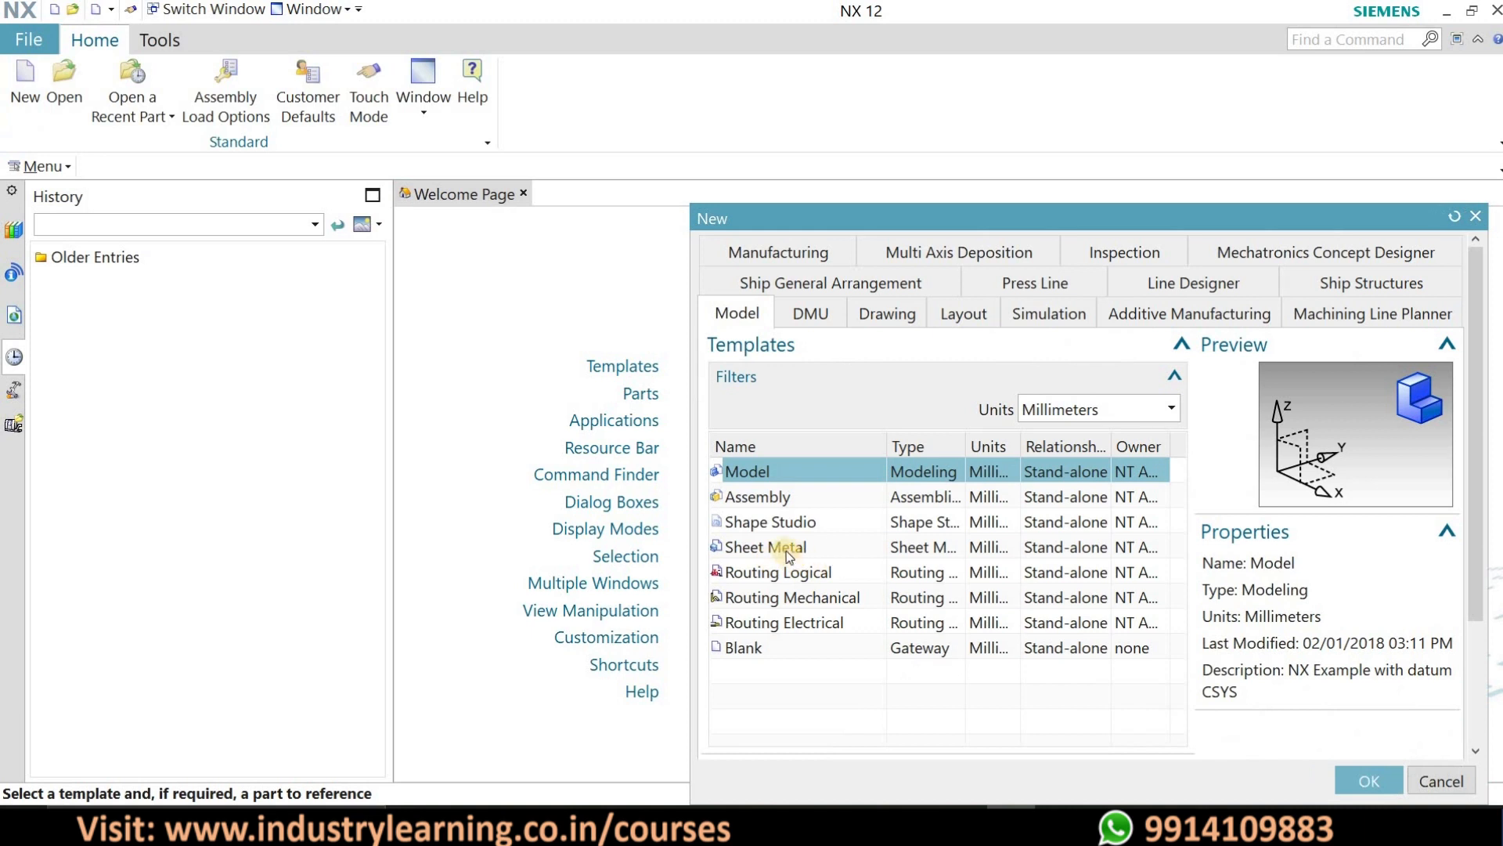
pyautogui.click(788, 550)
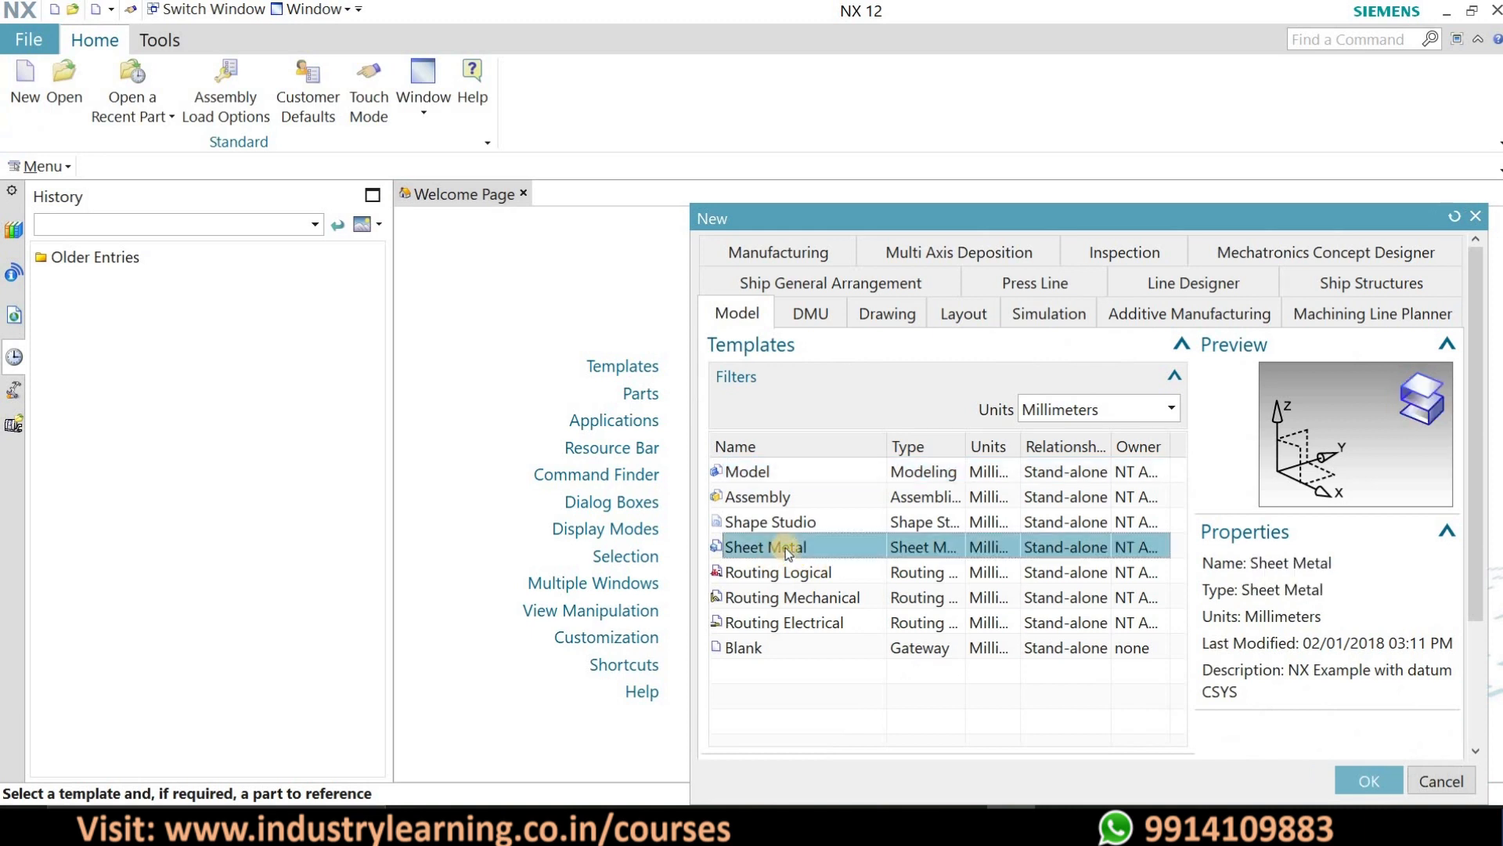
pyautogui.click(1370, 781)
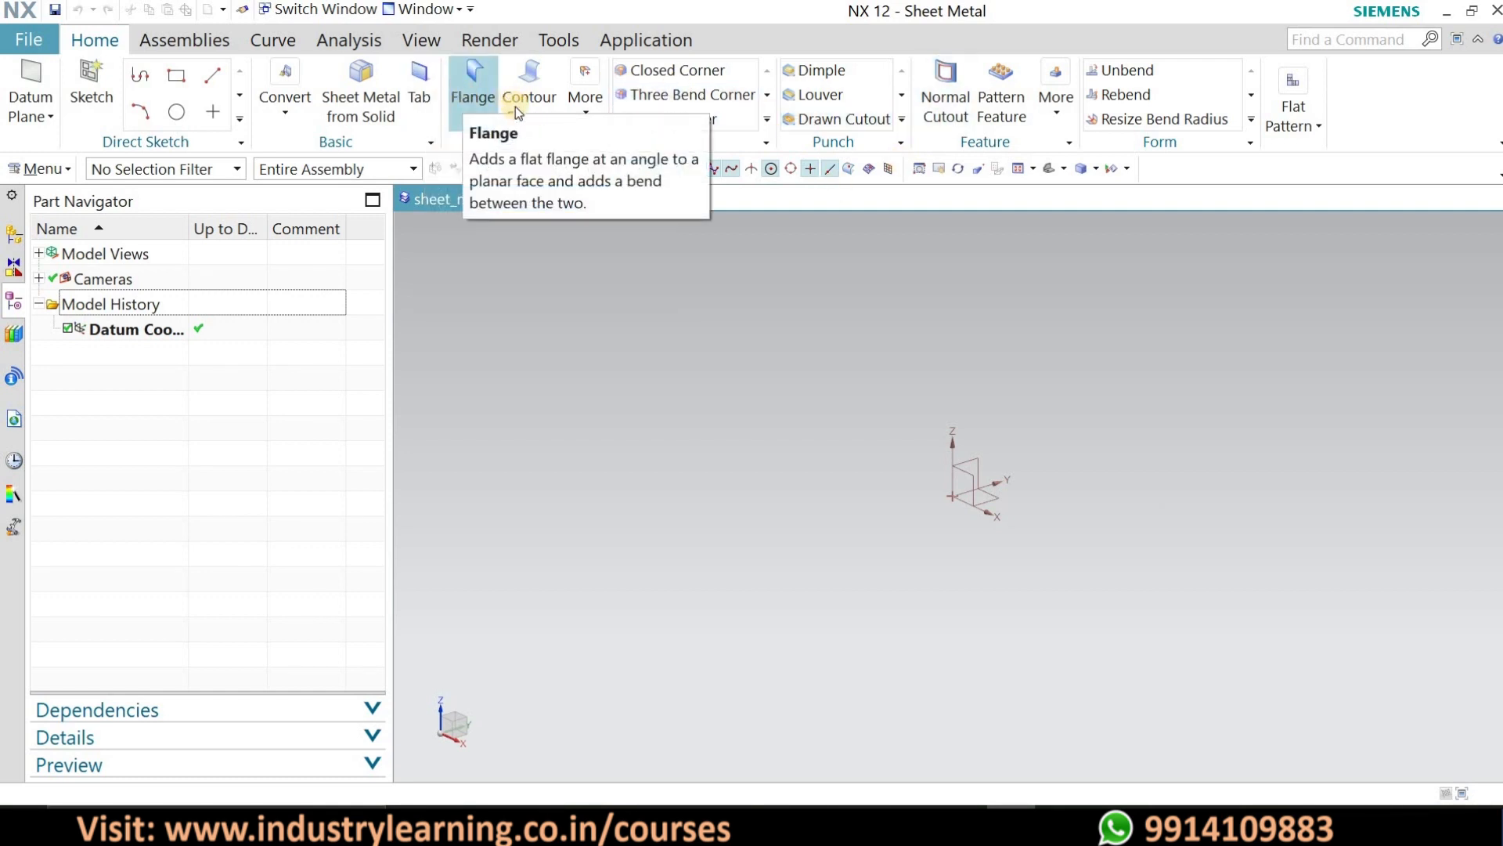
pyautogui.click(586, 102)
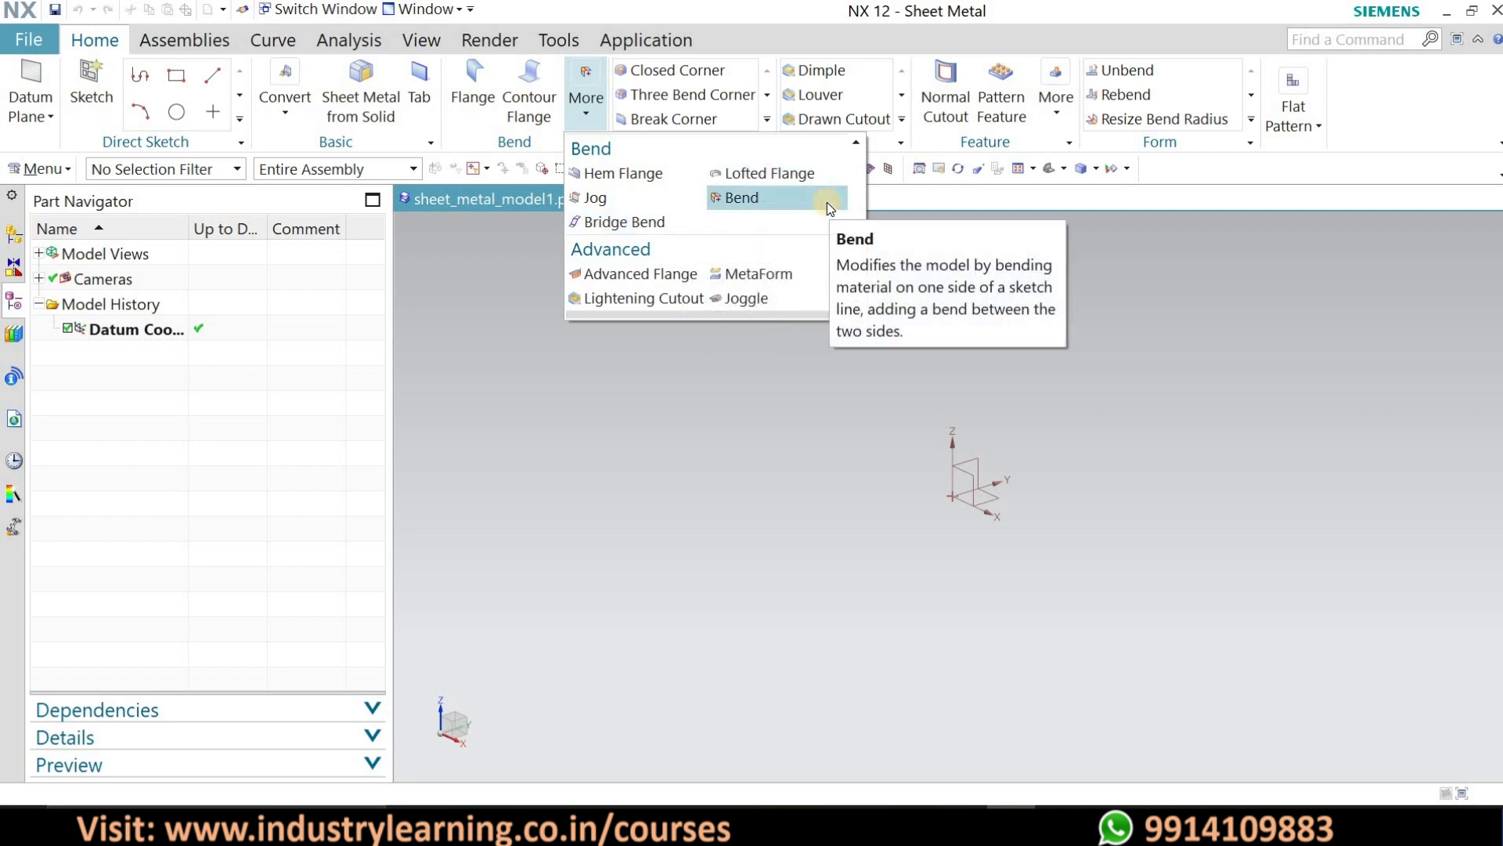
pyautogui.click(746, 42)
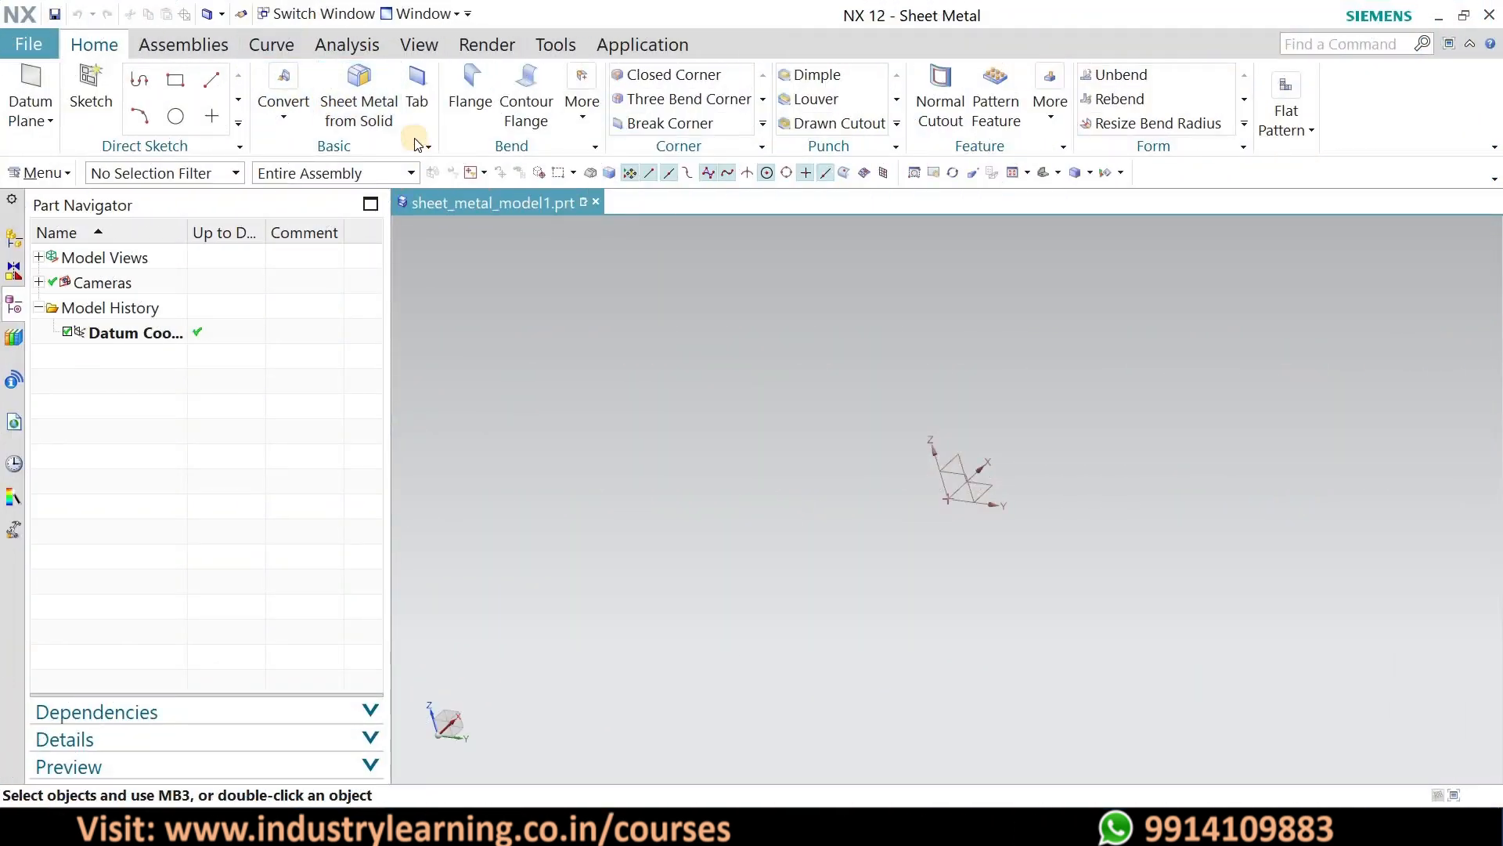
# - Start a base Tab feature and open a section sketch for it on the XY plane
pyautogui.click(417, 98)
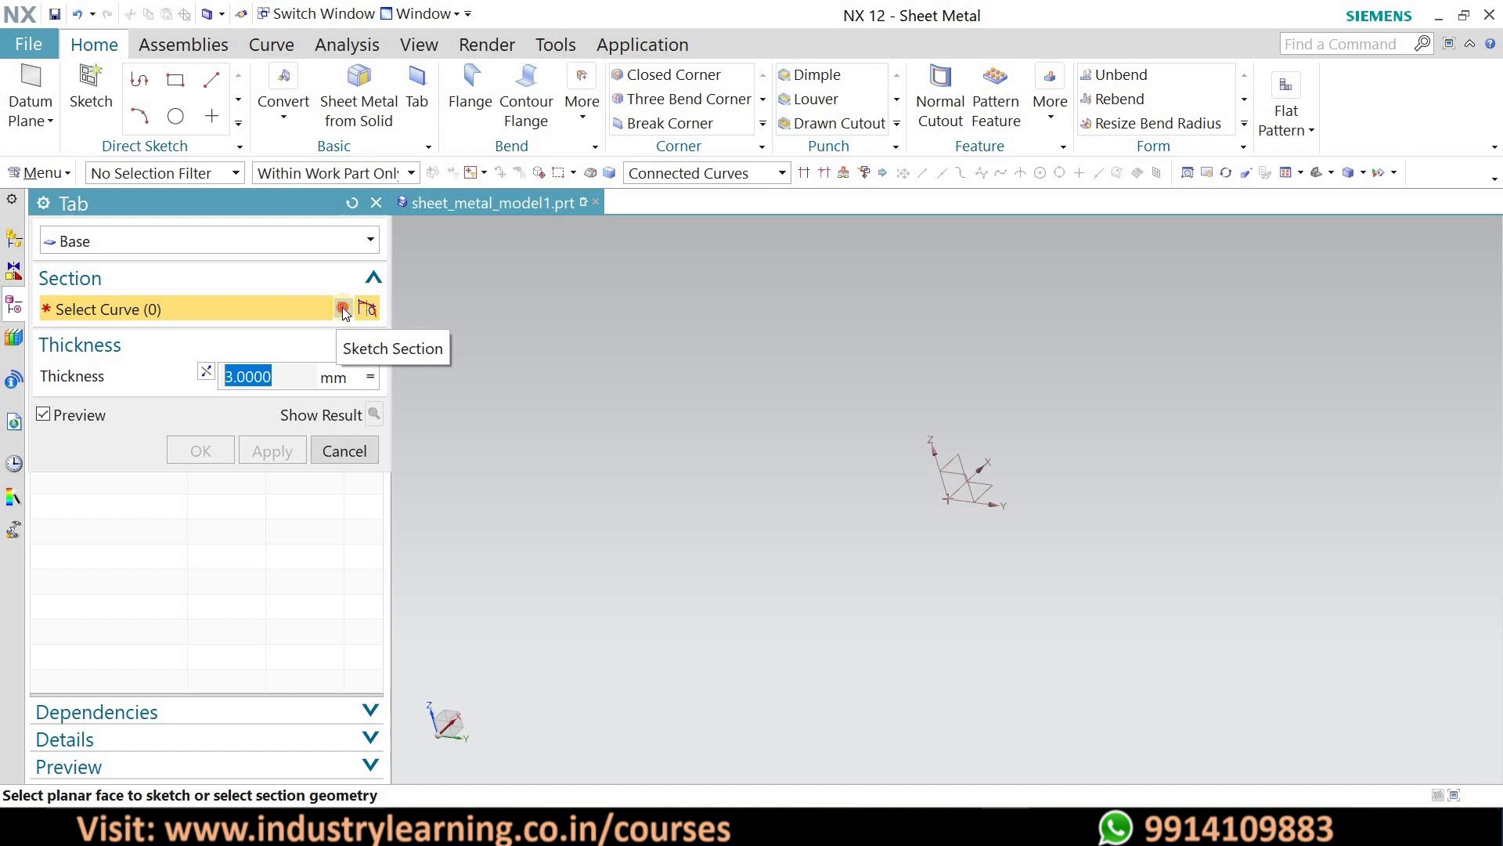
pyautogui.click(343, 309)
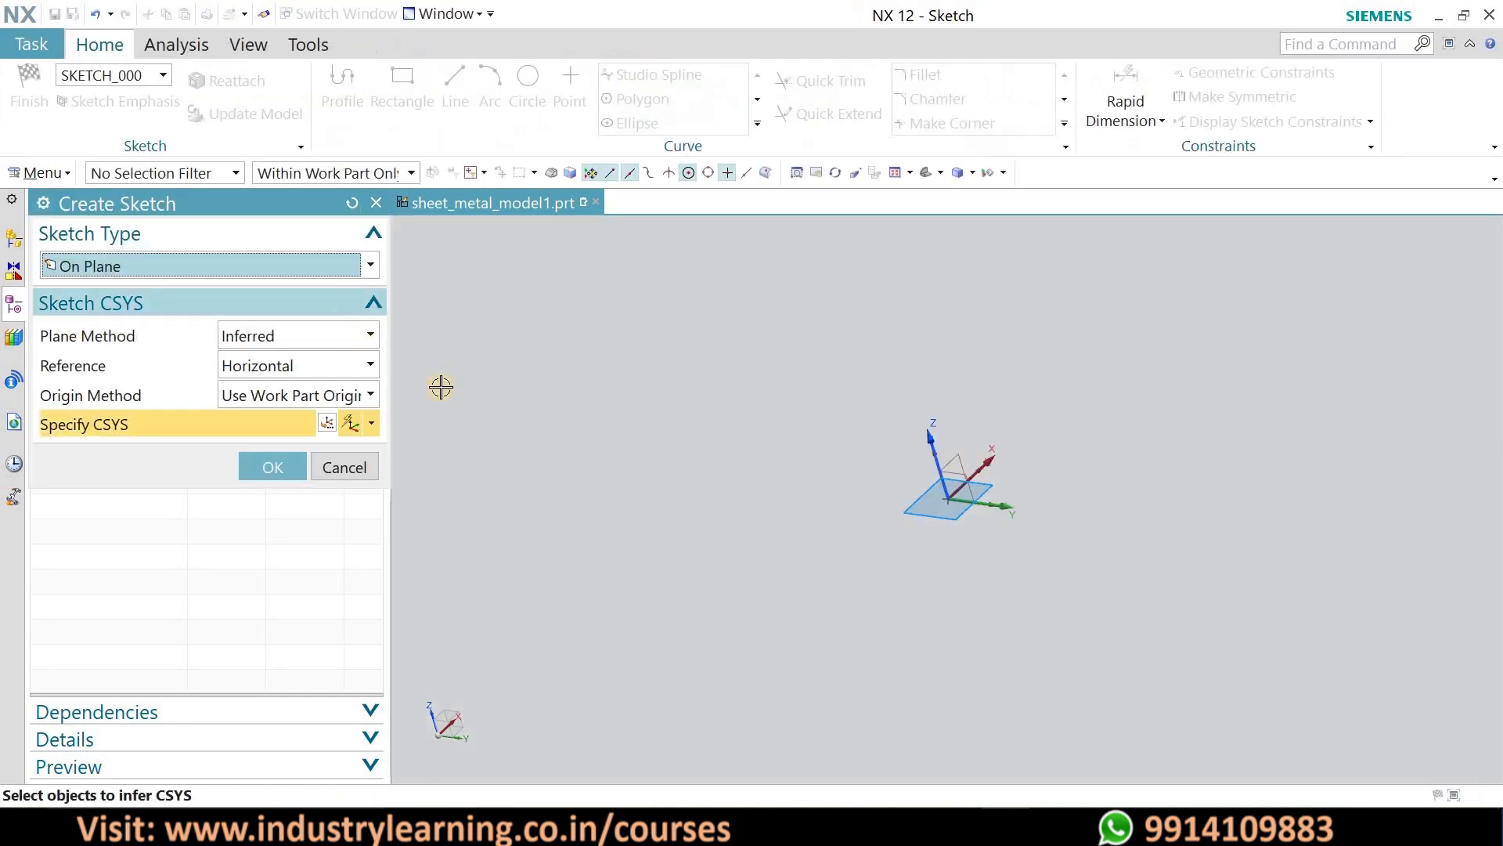
pyautogui.click(990, 487)
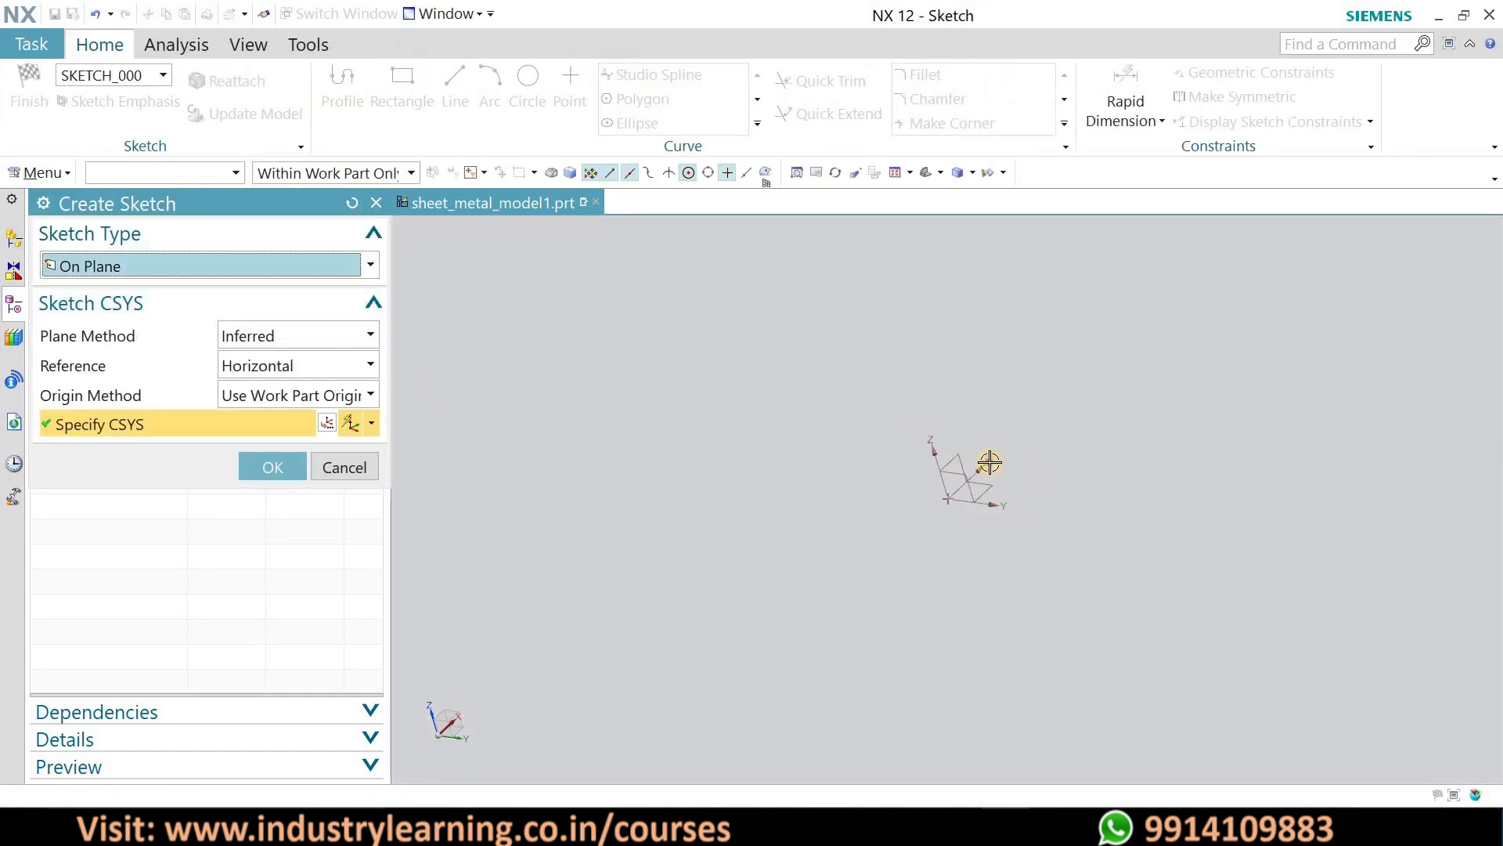
pyautogui.click(272, 467)
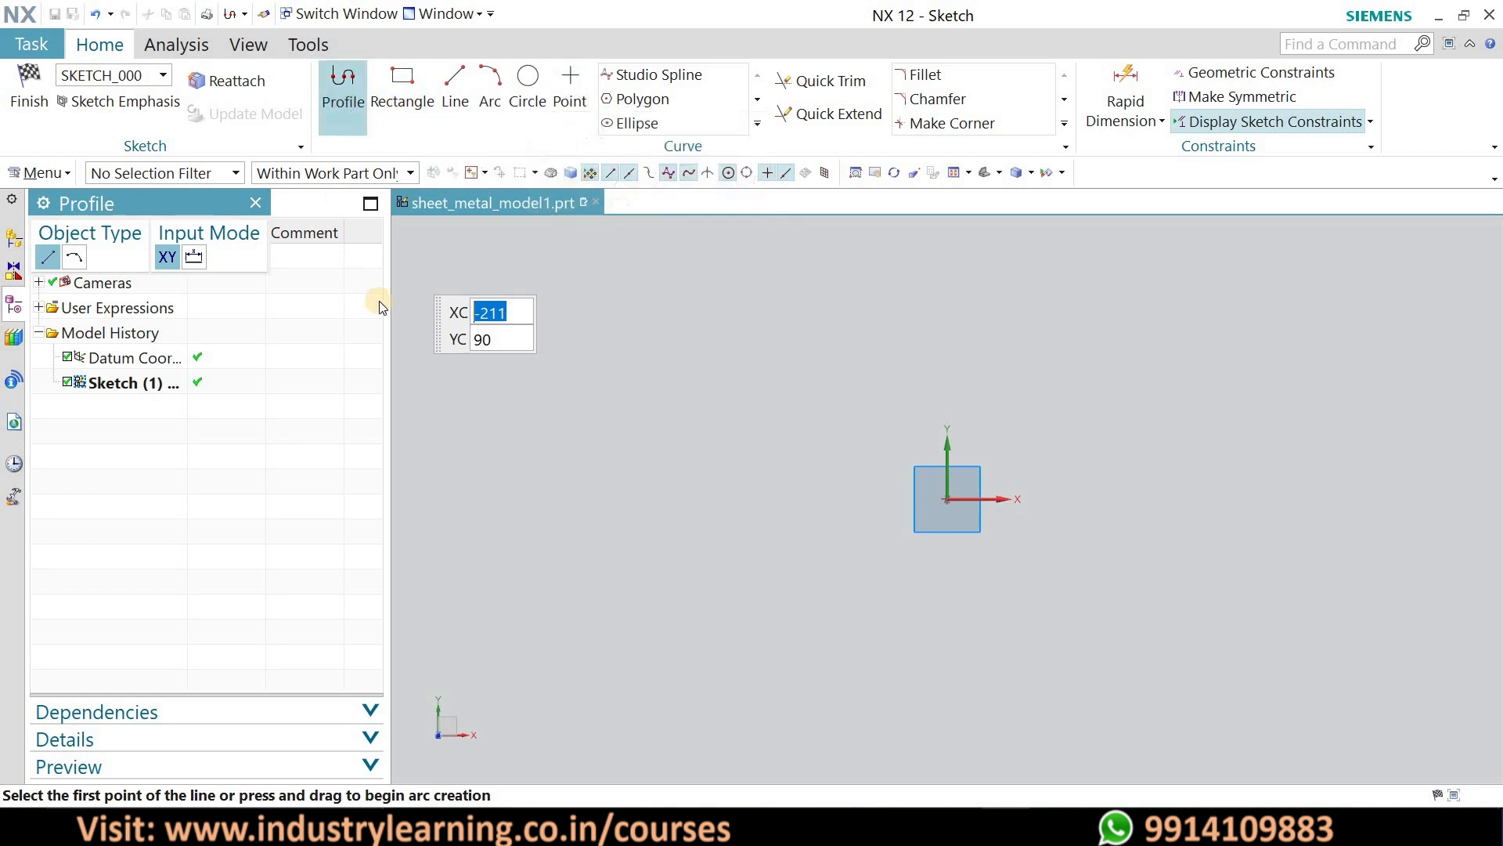
# - Sketch a rectangle from its center at the sketch origin, about 132 mm wide and 105 mm high
pyautogui.click(406, 87)
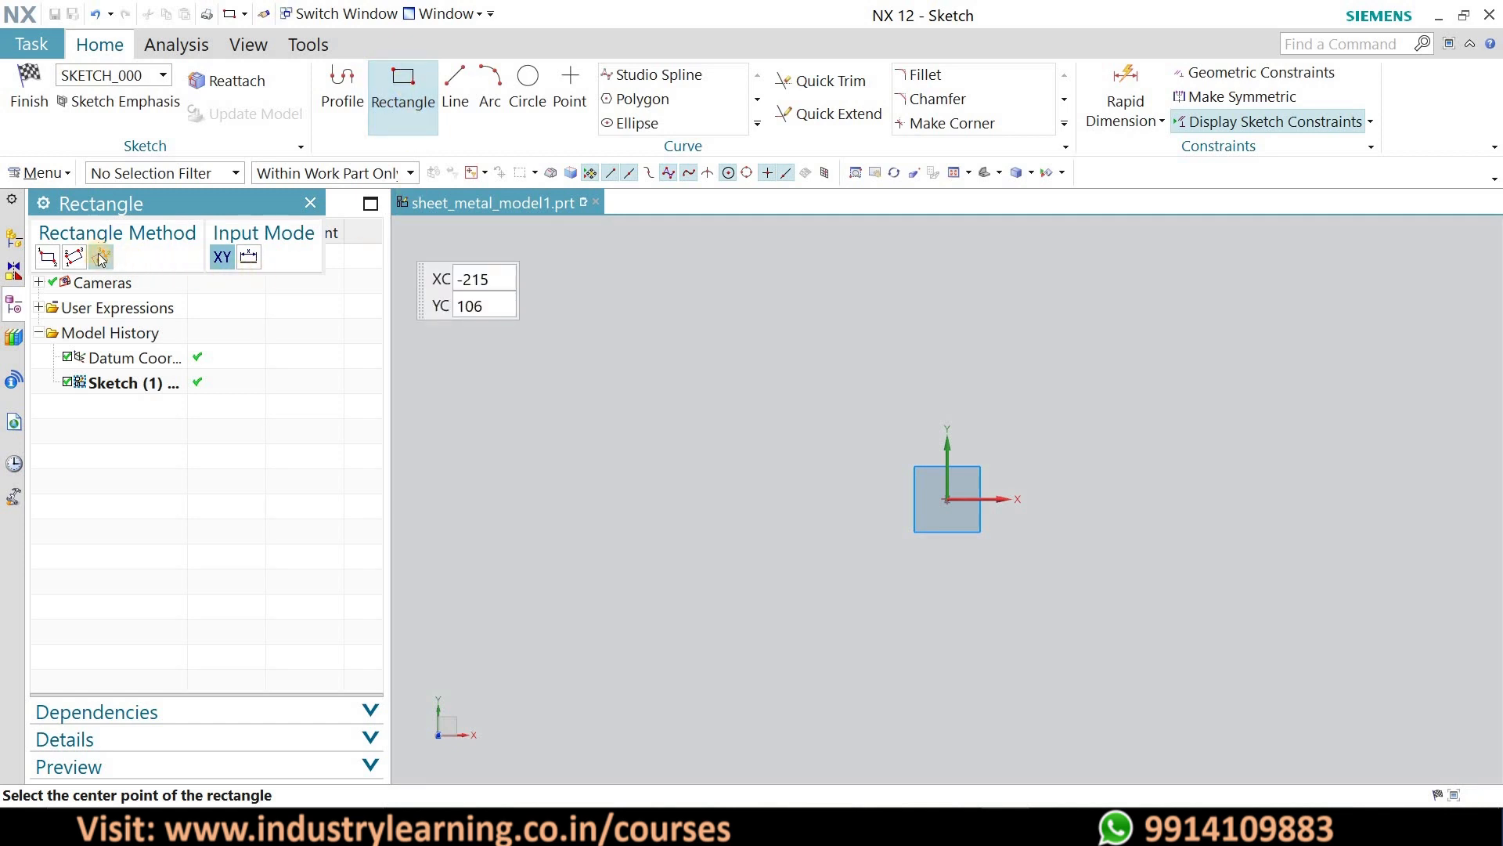
pyautogui.click(947, 499)
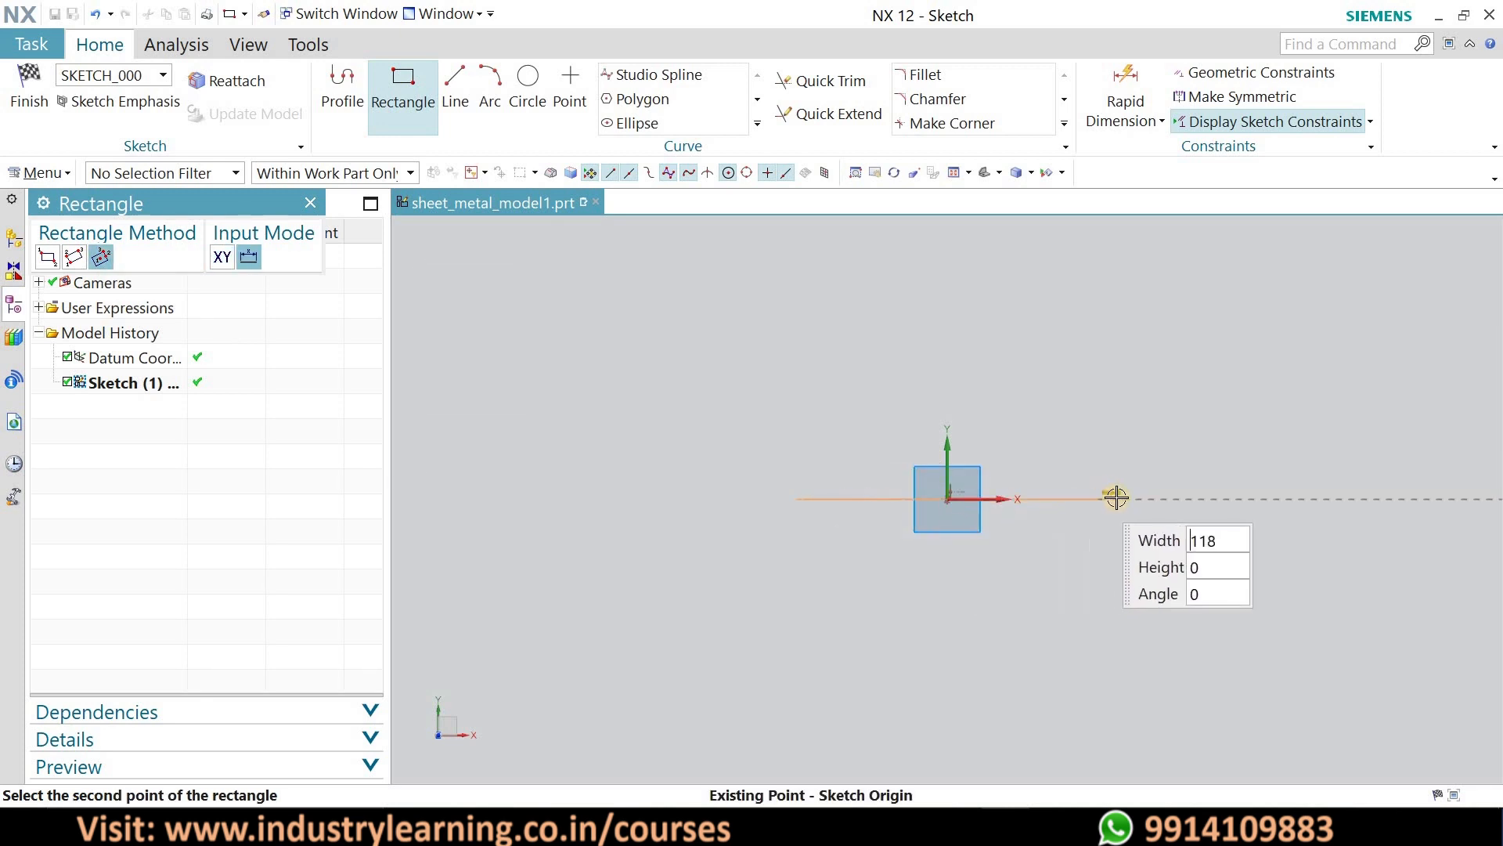
pyautogui.click(1118, 446)
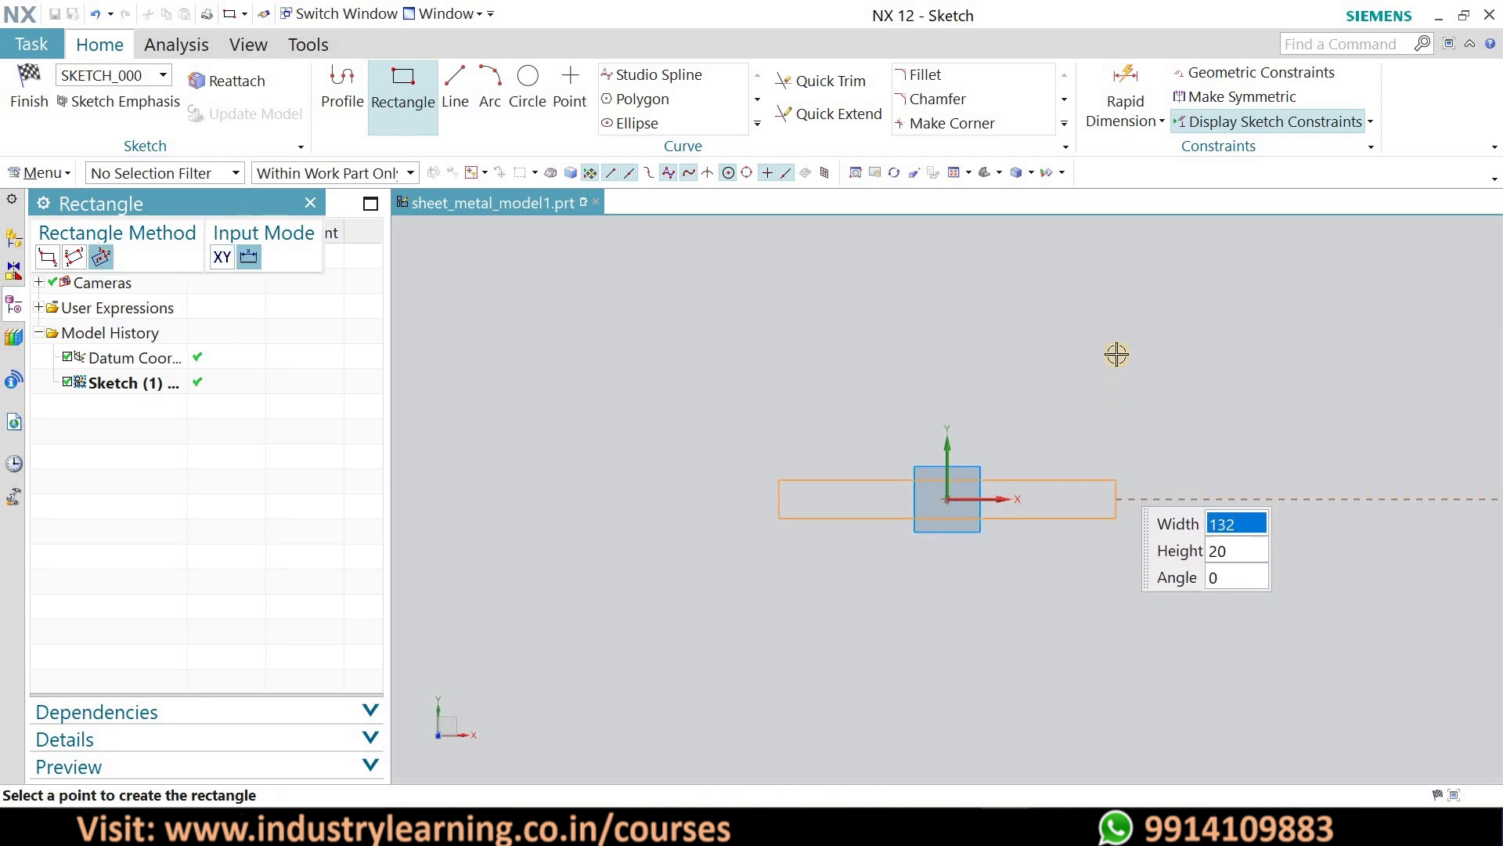
pyautogui.click(1160, 376)
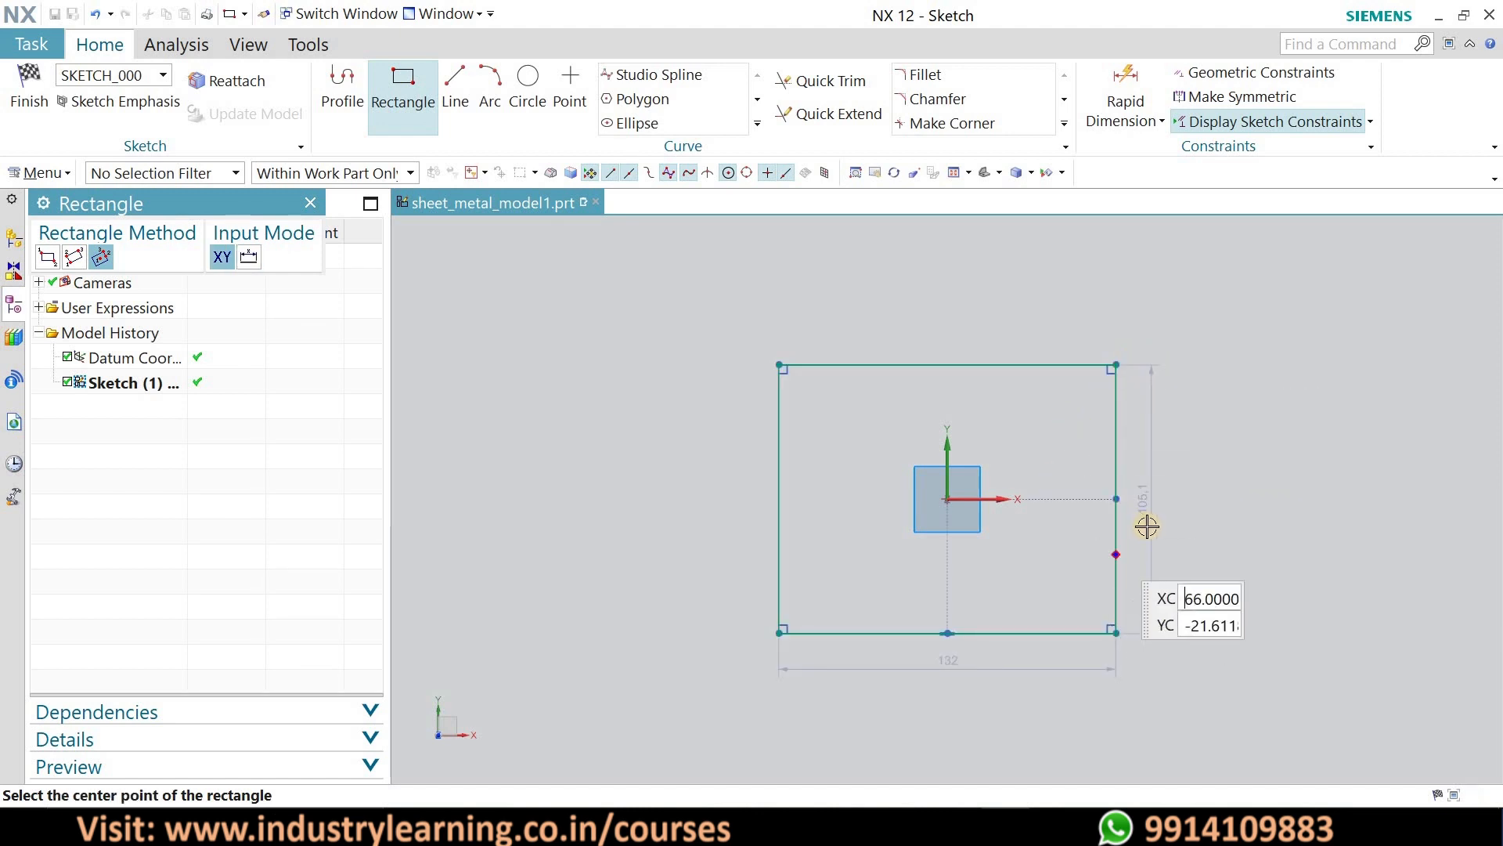
pyautogui.rightClick(1145, 332)
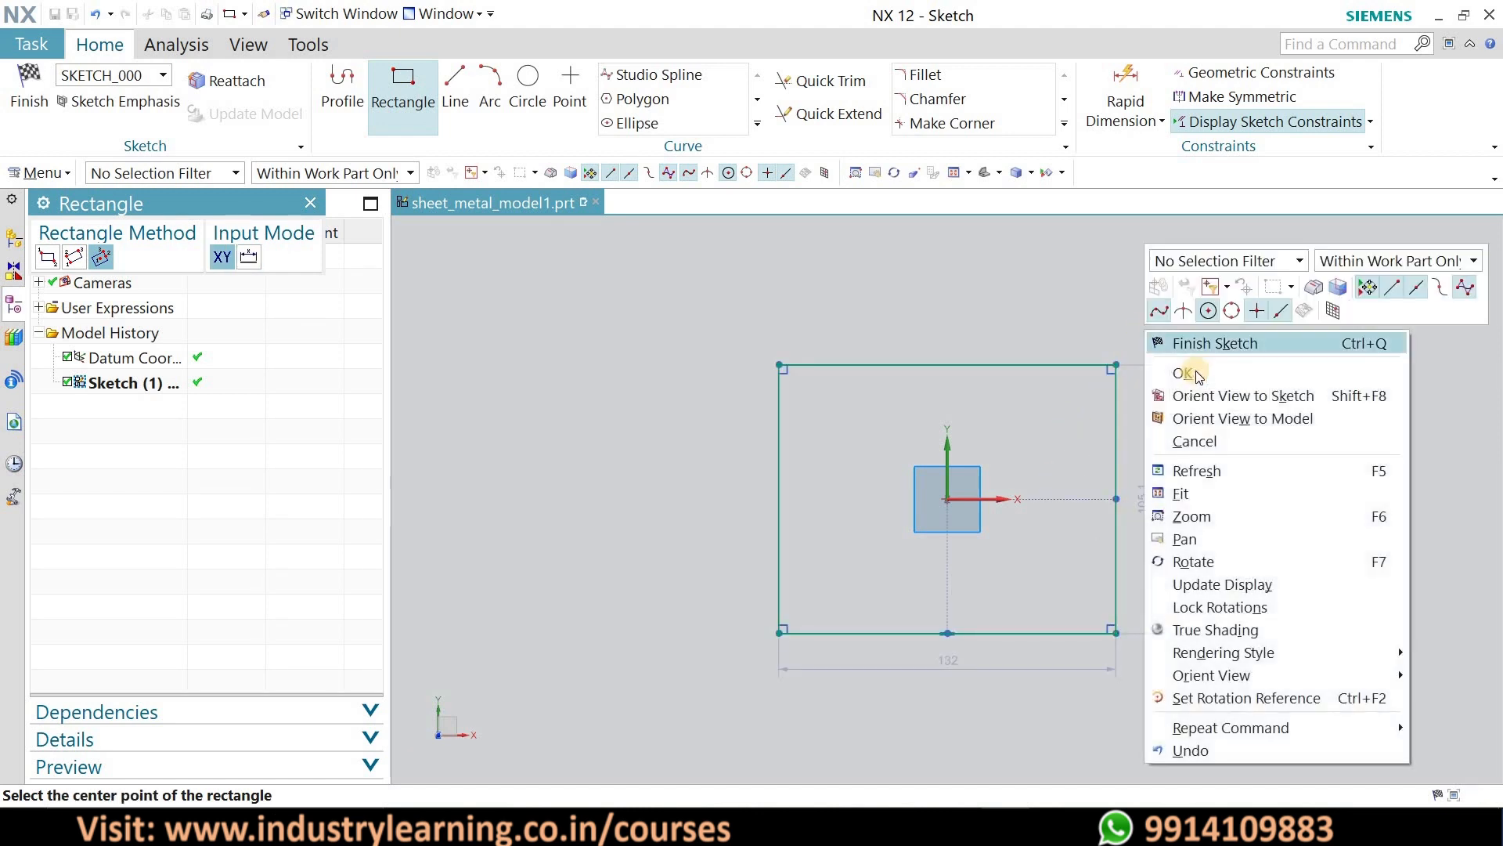
pyautogui.click(1195, 375)
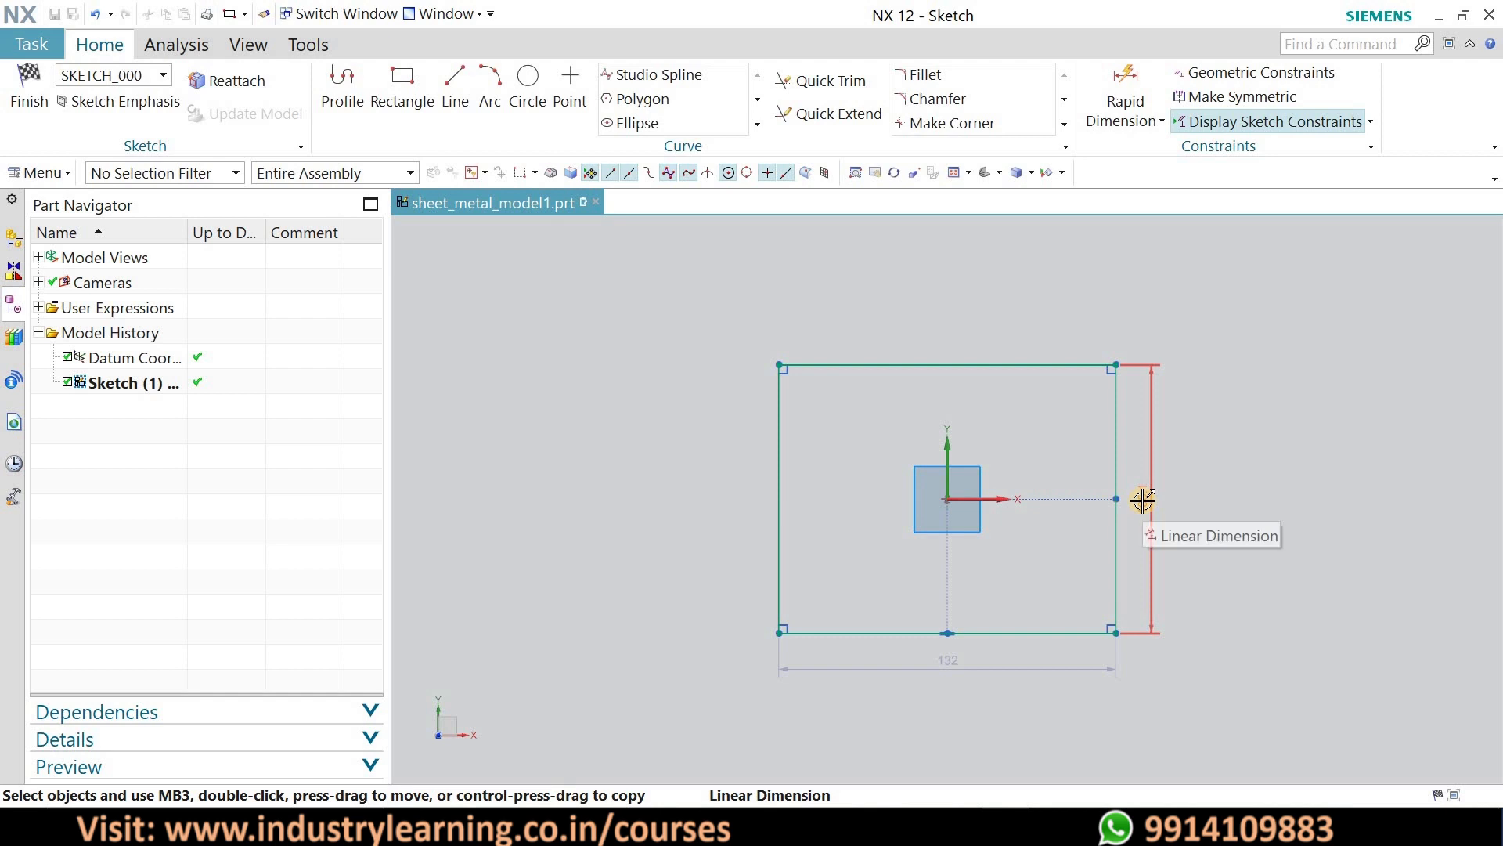
# - Set the rectangle's vertical dimension to 100 mm
pyautogui.click(1142, 500)
pyautogui.click(1143, 500)
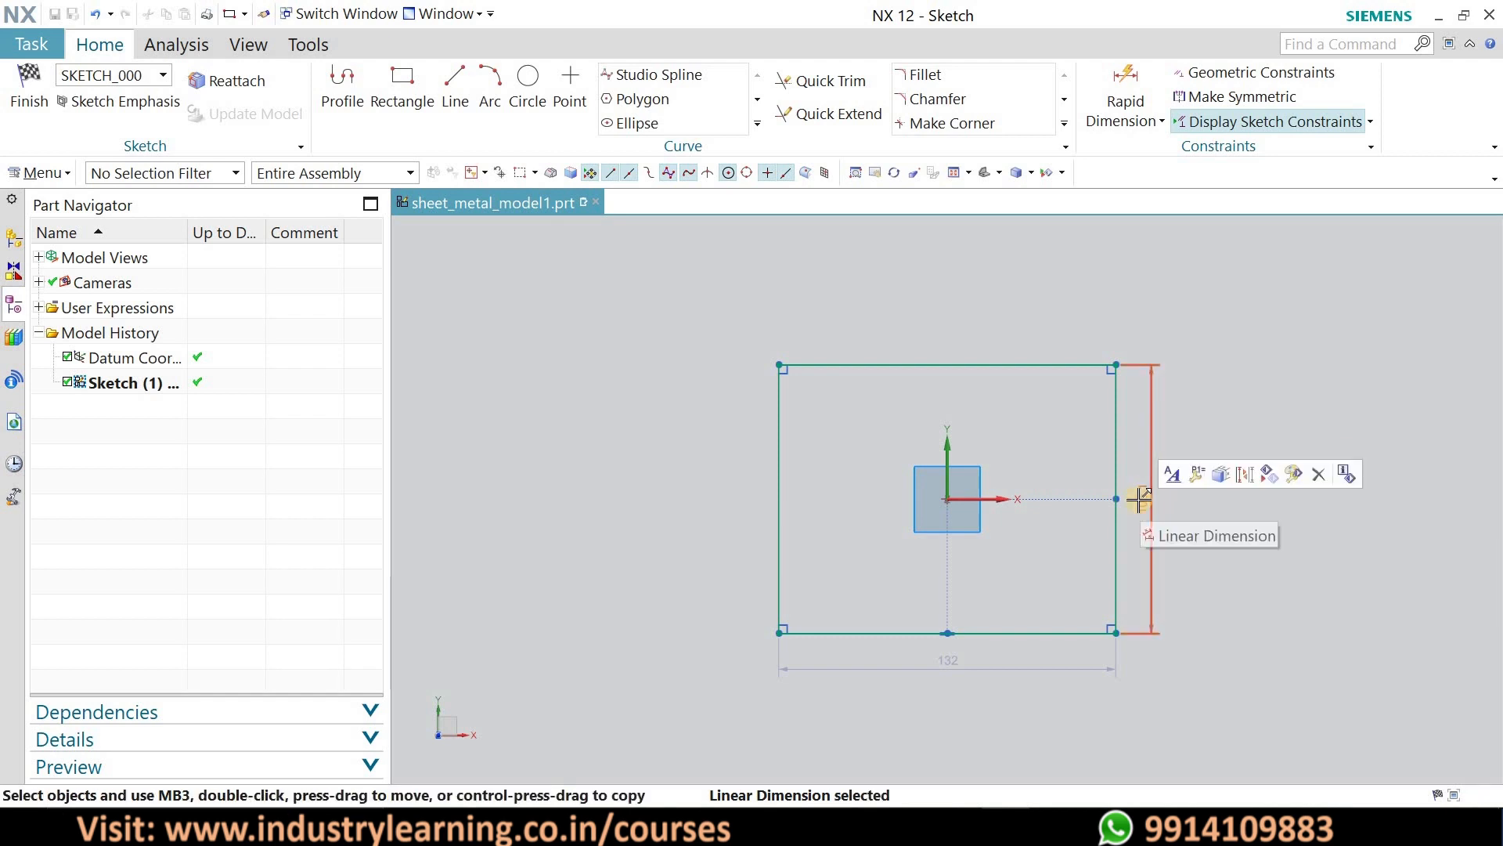
pyautogui.doubleClick(1144, 502)
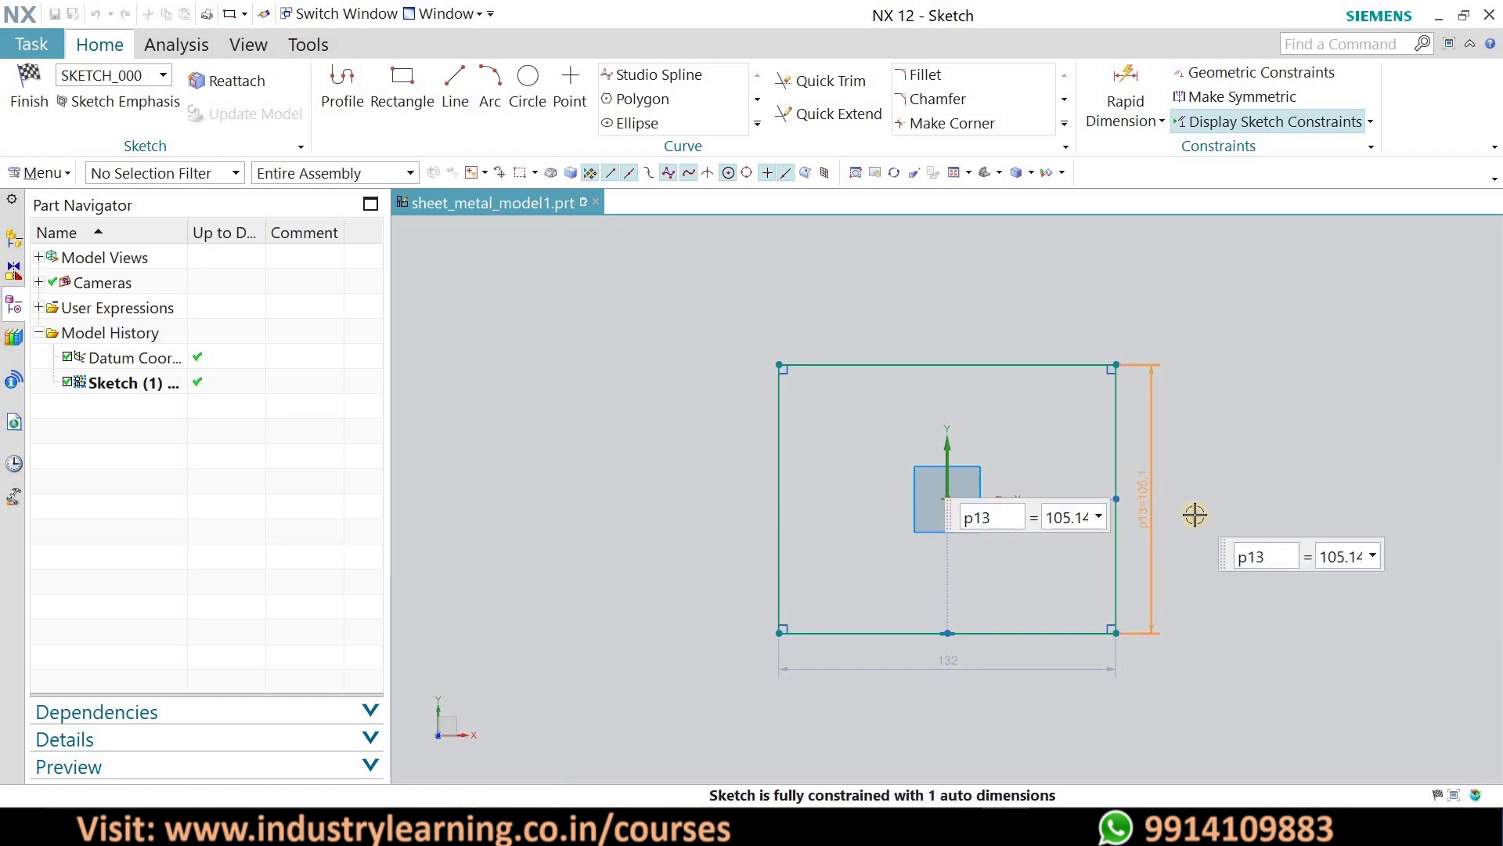
pyautogui.click(1348, 566)
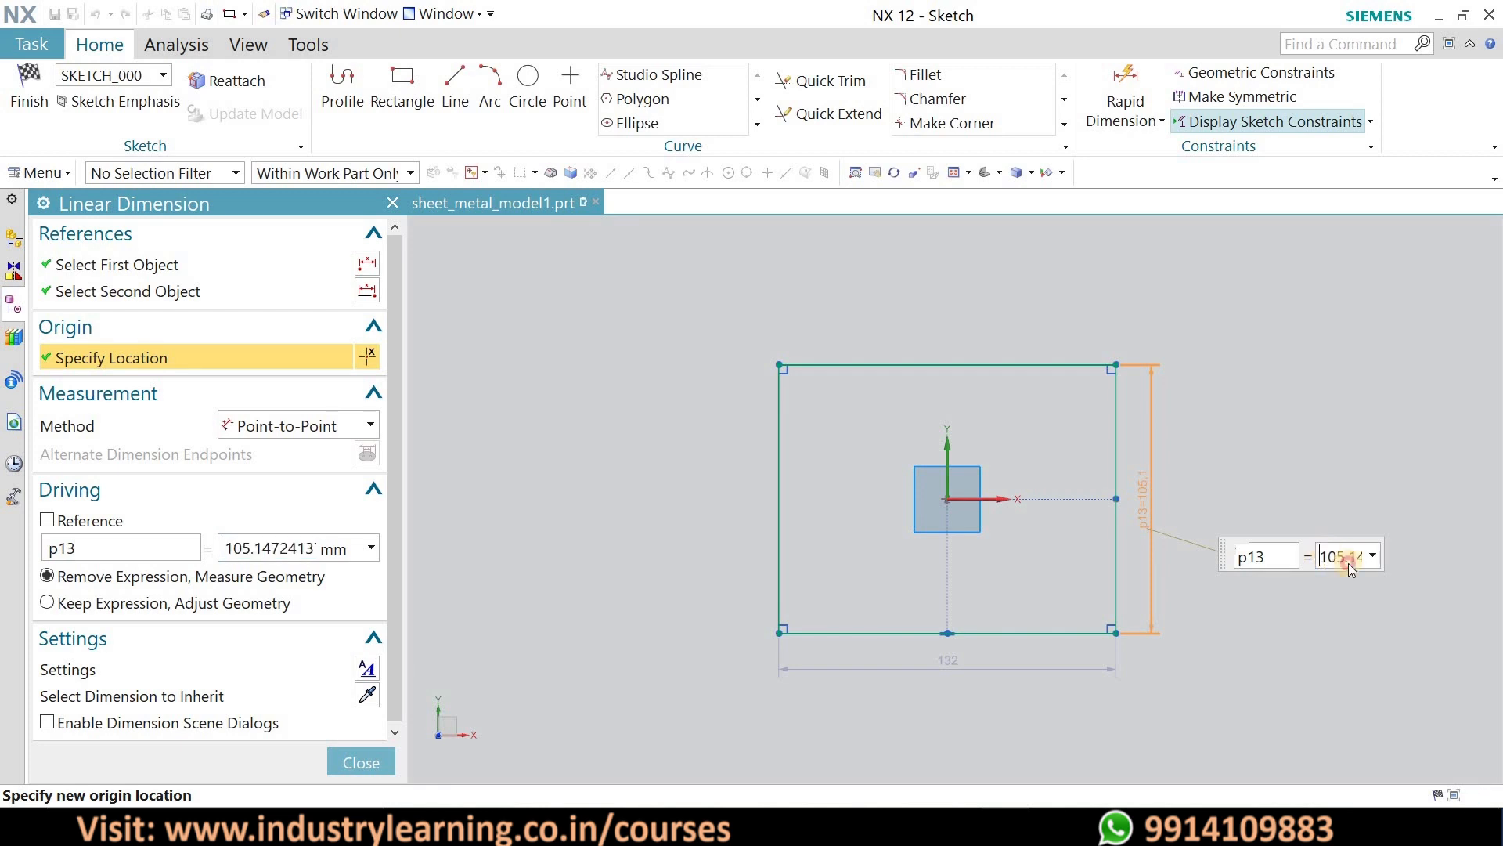
pyautogui.moveTo(1454, 592); pyautogui.dragTo(1457, 590)
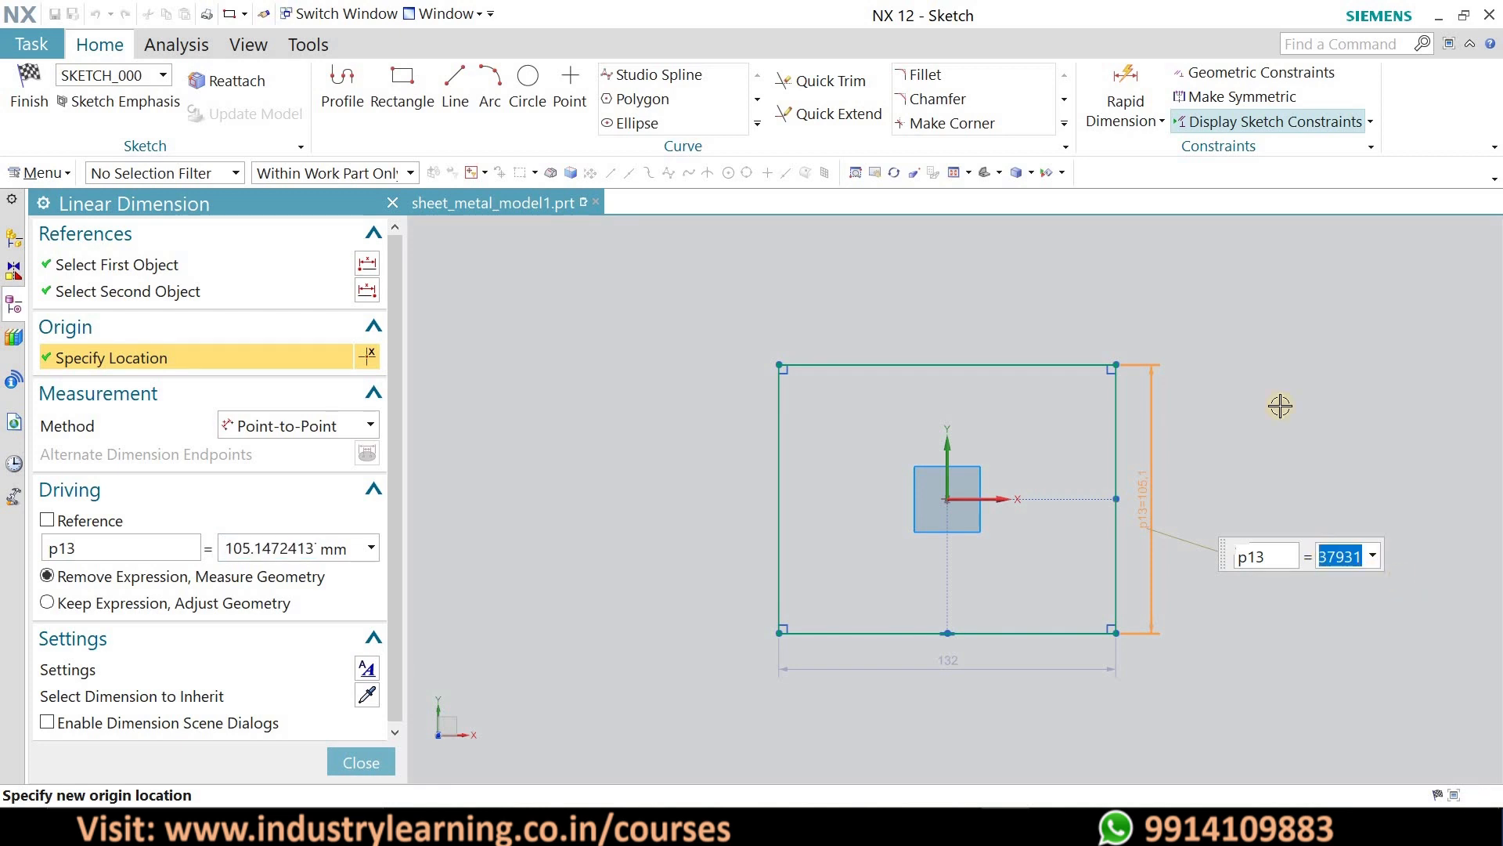
pyautogui.write('100')
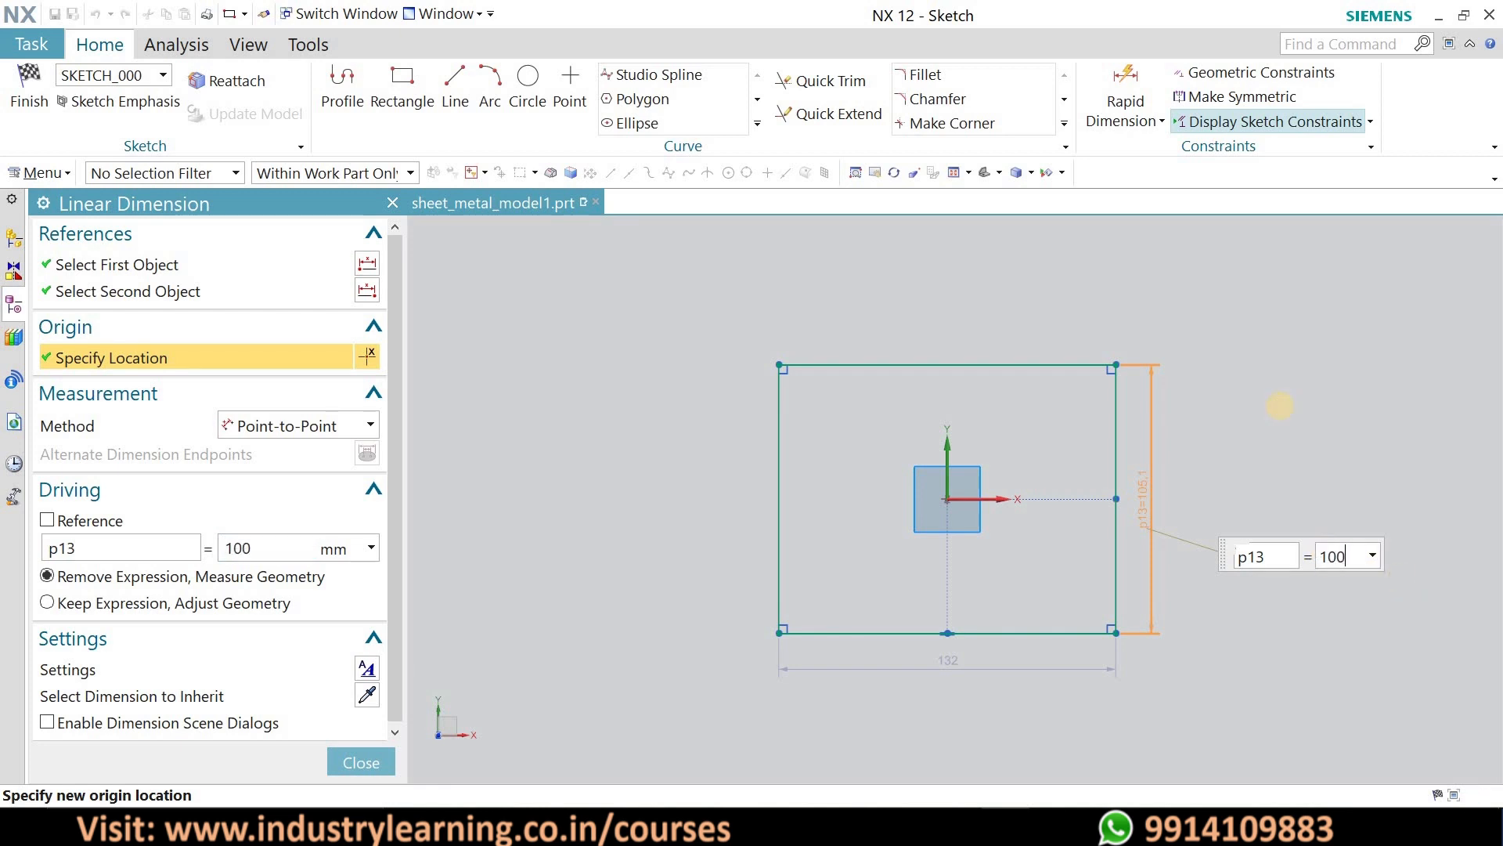
pyautogui.press('Return')
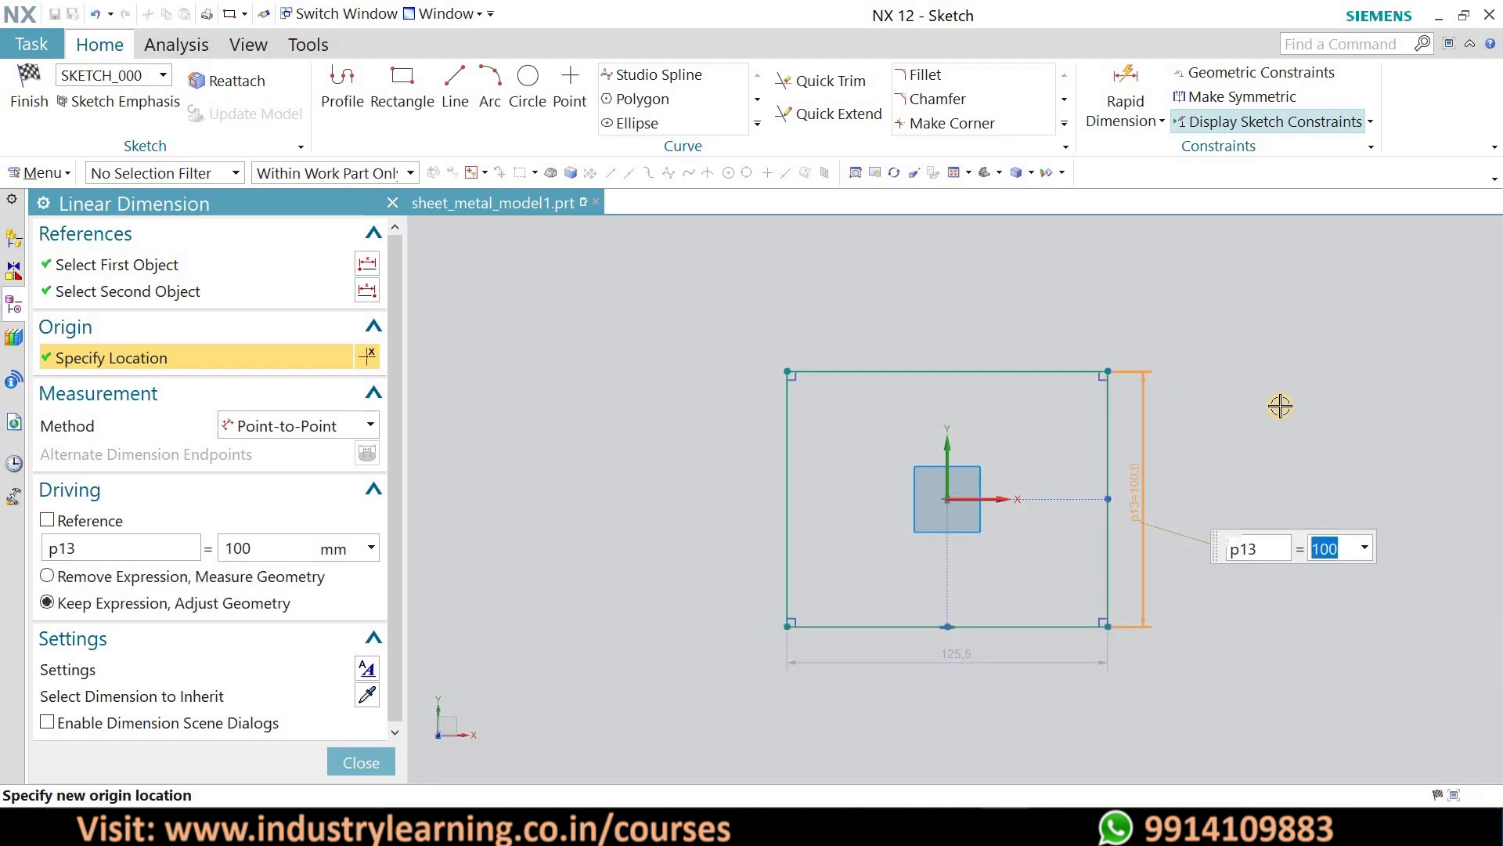
# - Set the rectangle's horizontal dimension to 150 mm and close the dimension editing
pyautogui.doubleClick(944, 661)
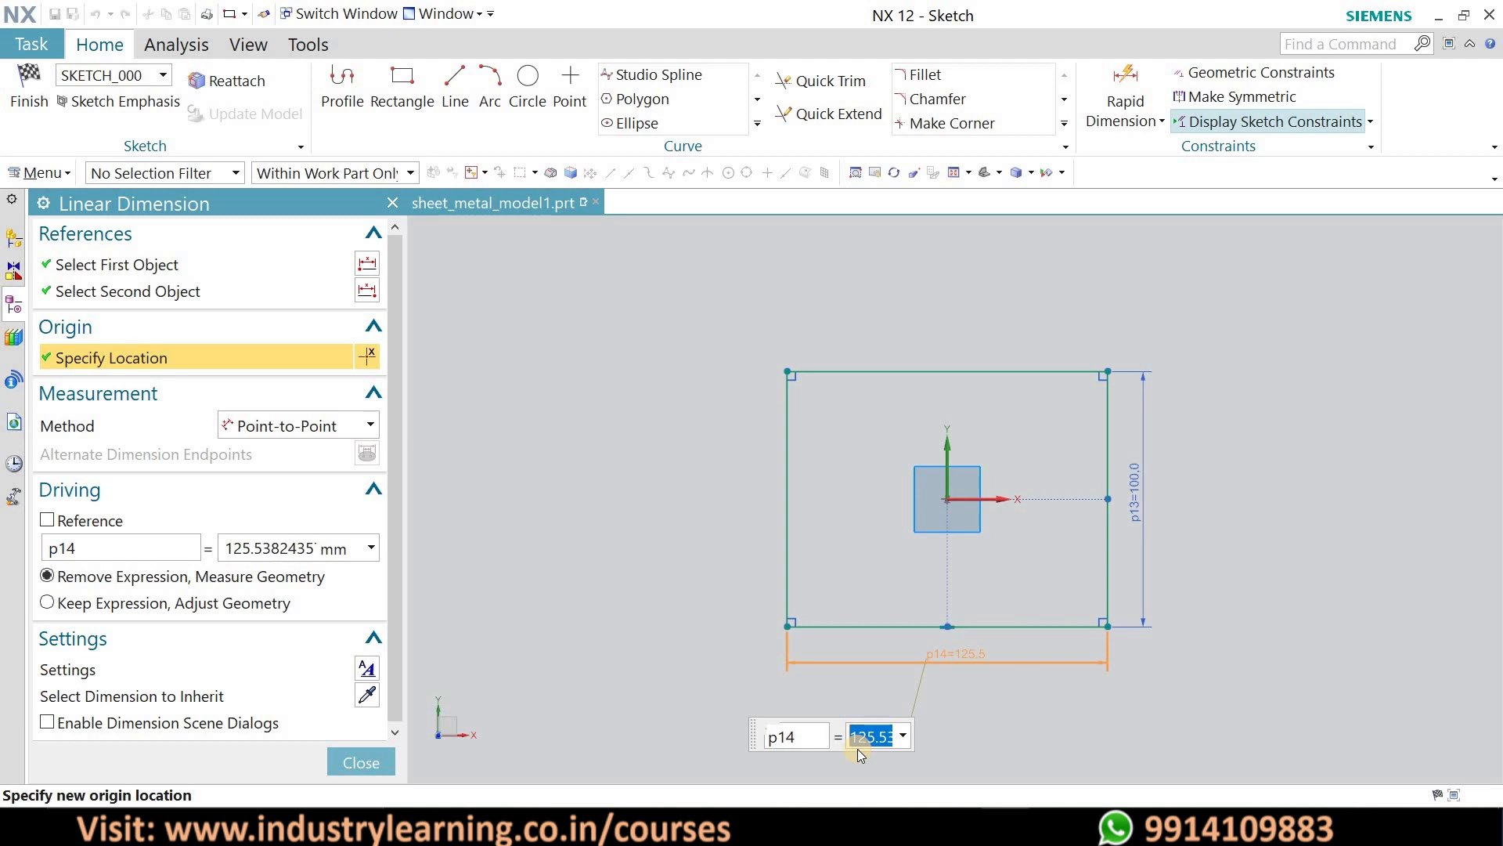
pyautogui.write('150')
pyautogui.press('Return')
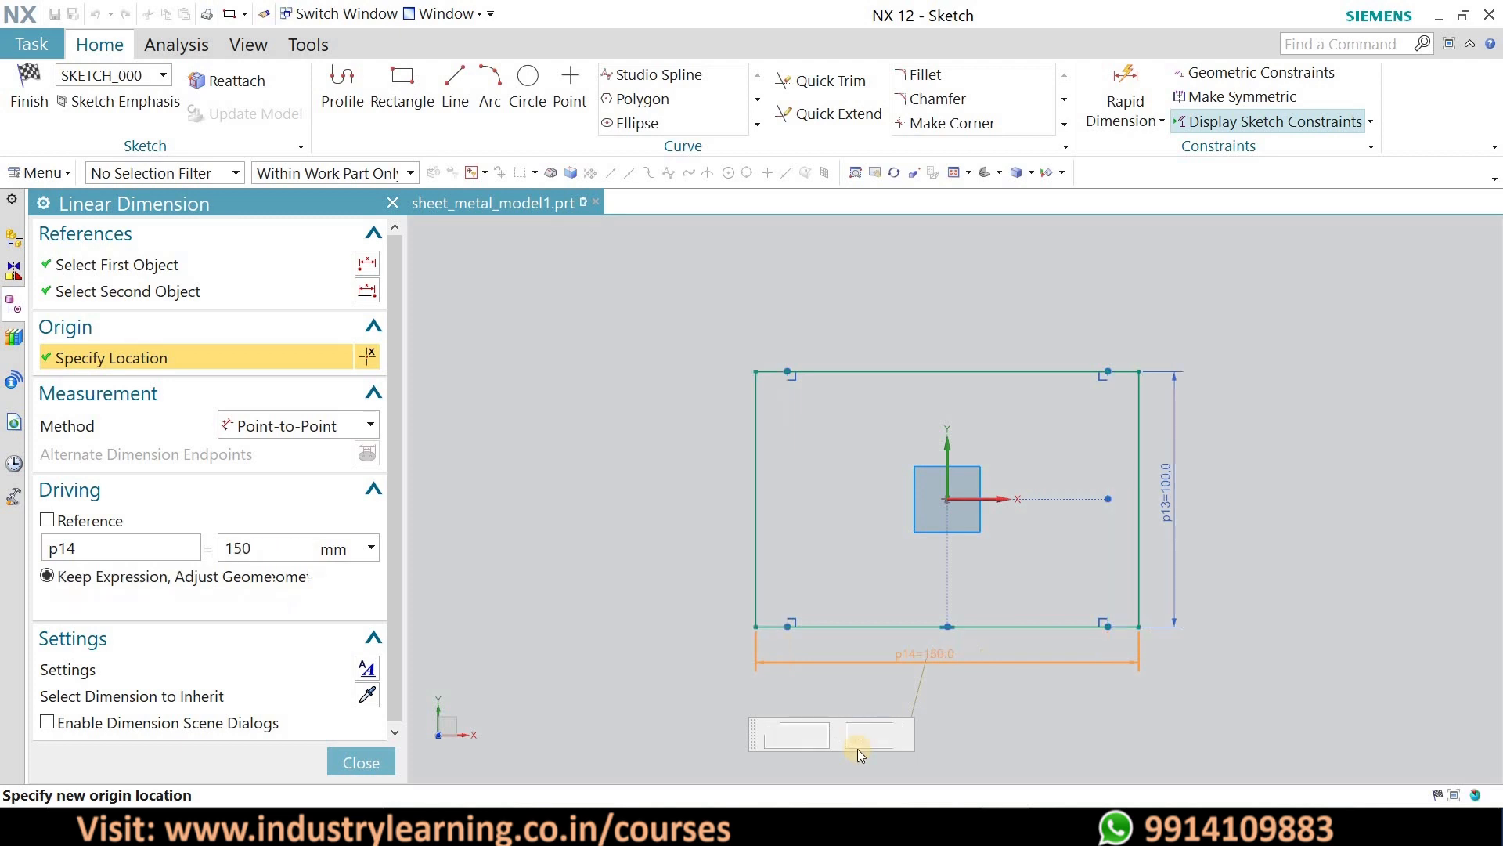
pyautogui.click(360, 762)
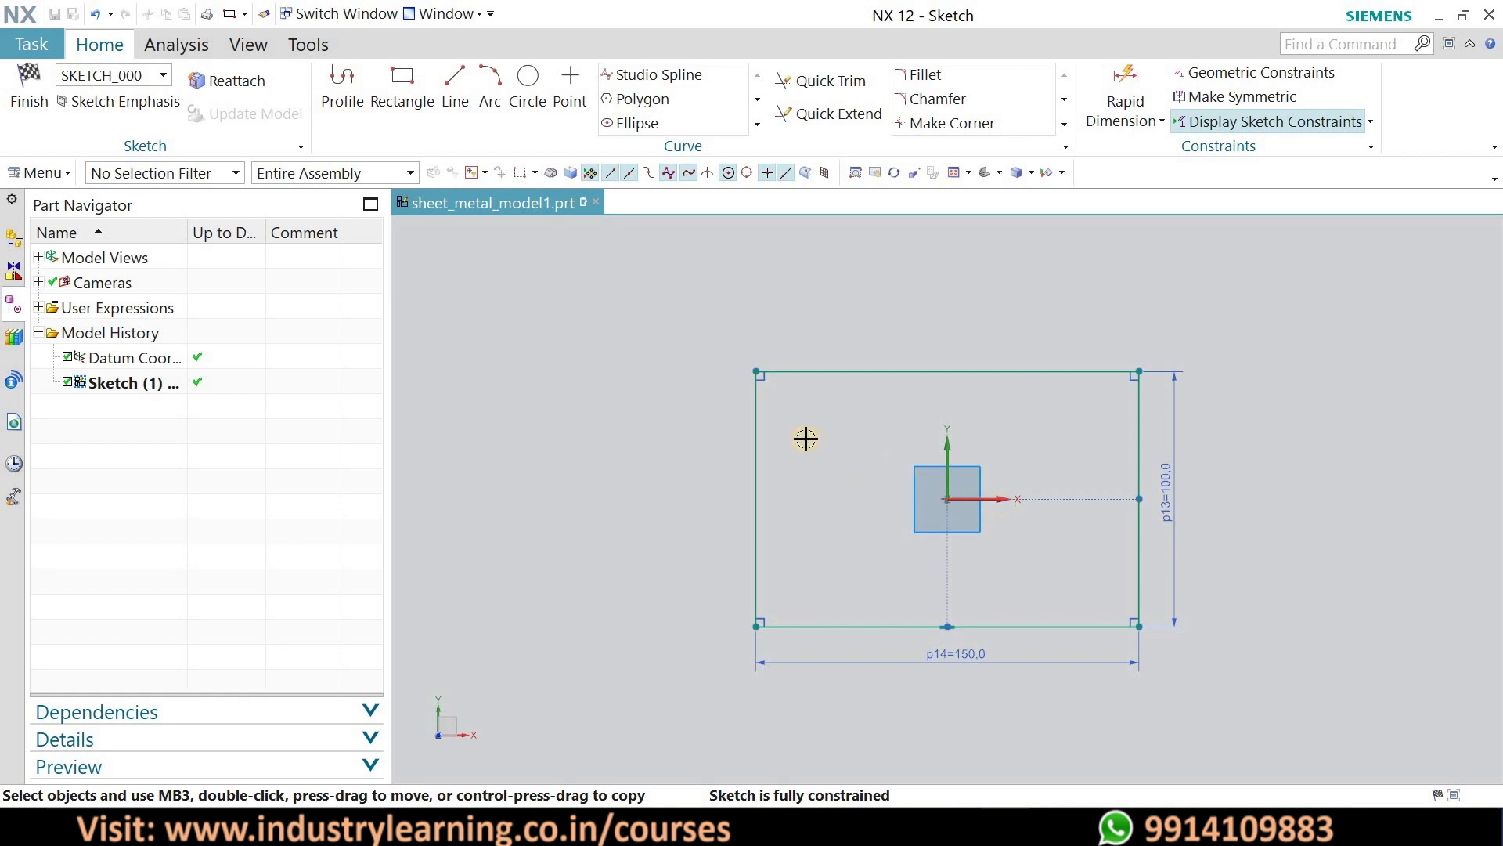
# - Finish the sketch and create the base tab from it with a thickness of 3 mm
pyautogui.click(27, 90)
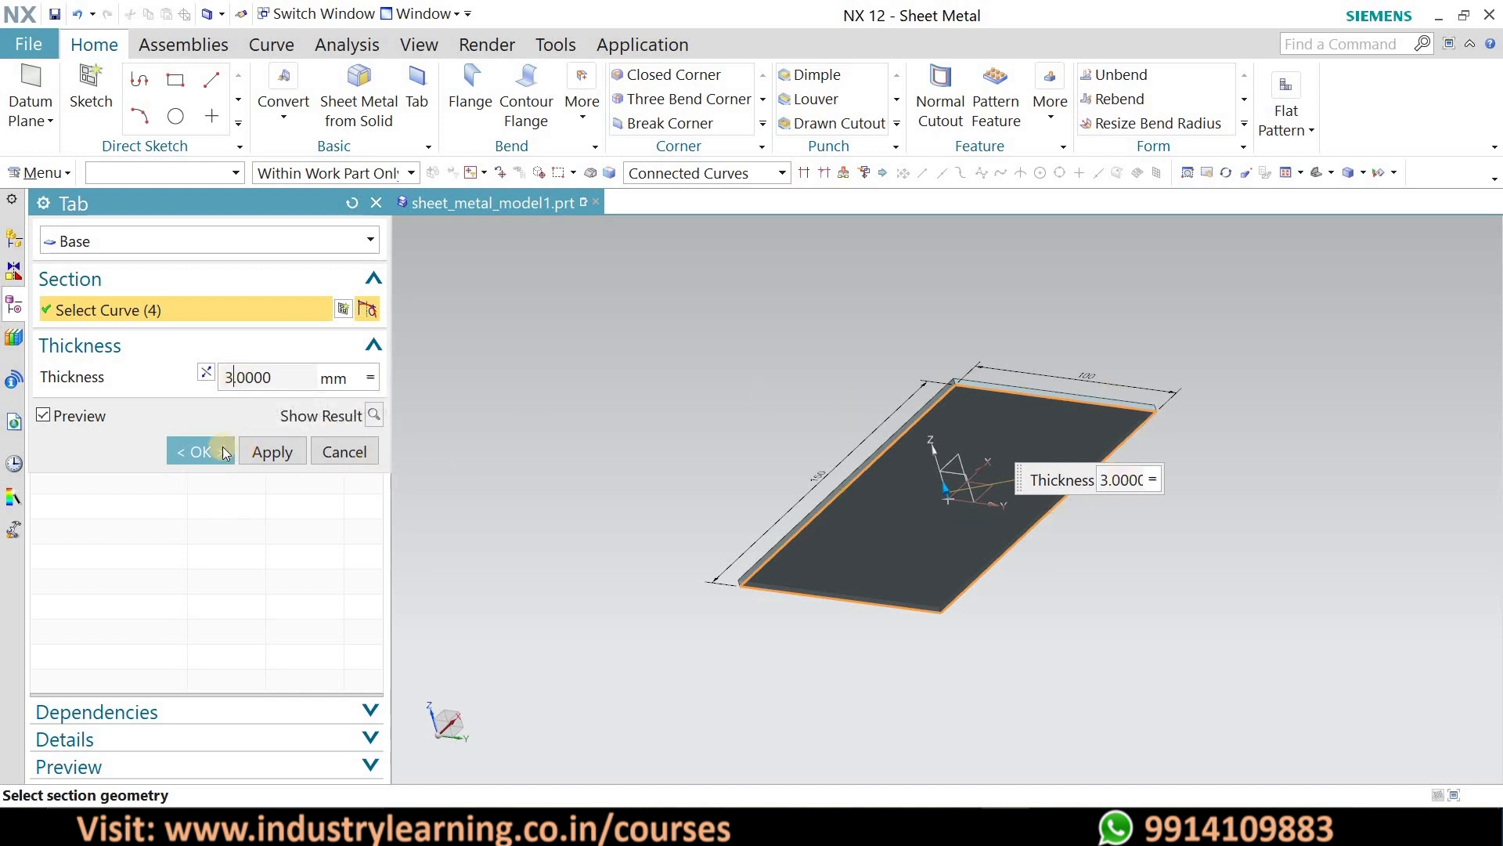
pyautogui.click(374, 415)
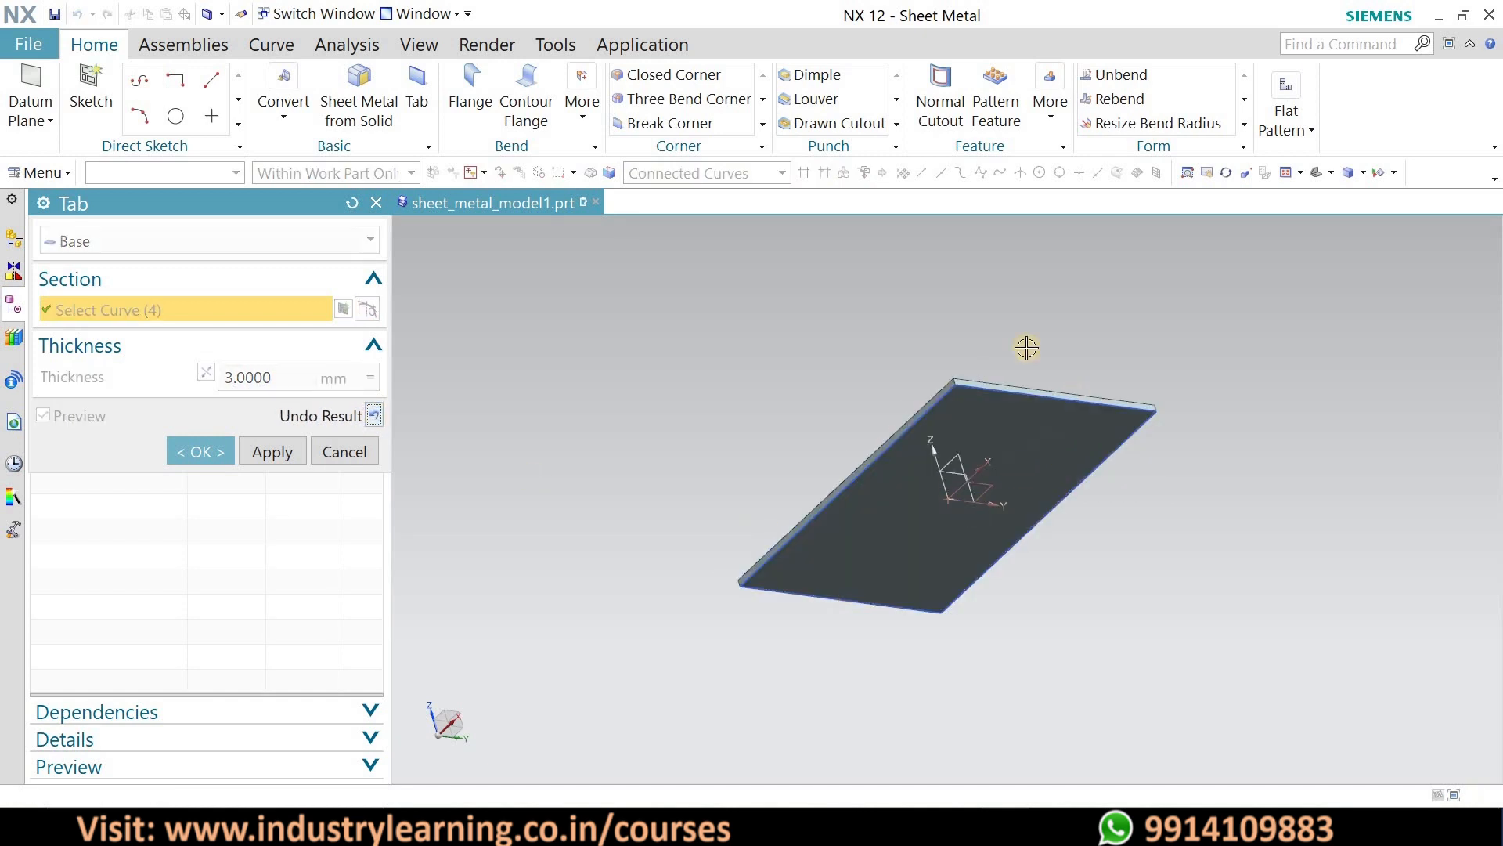
pyautogui.moveTo(1051, 374); pyautogui.dragTo(392, 506, button='middle')
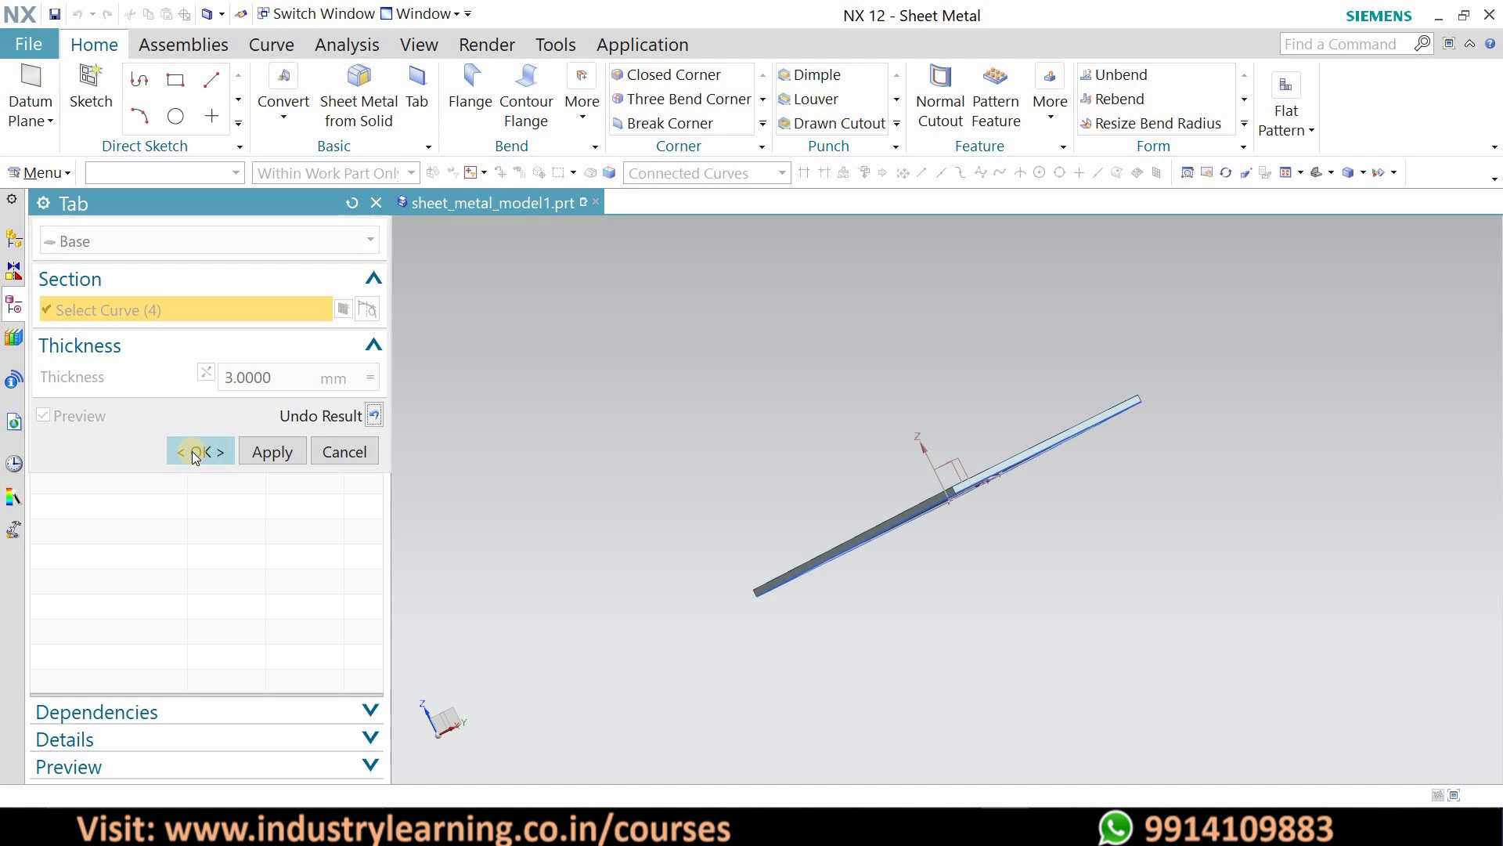
pyautogui.click(191, 451)
pyautogui.moveTo(1020, 405)
pyautogui.mouseDown(button='middle')
pyautogui.moveTo(1037, 403)
pyautogui.moveTo(1000, 408)
pyautogui.mouseUp(button='middle')
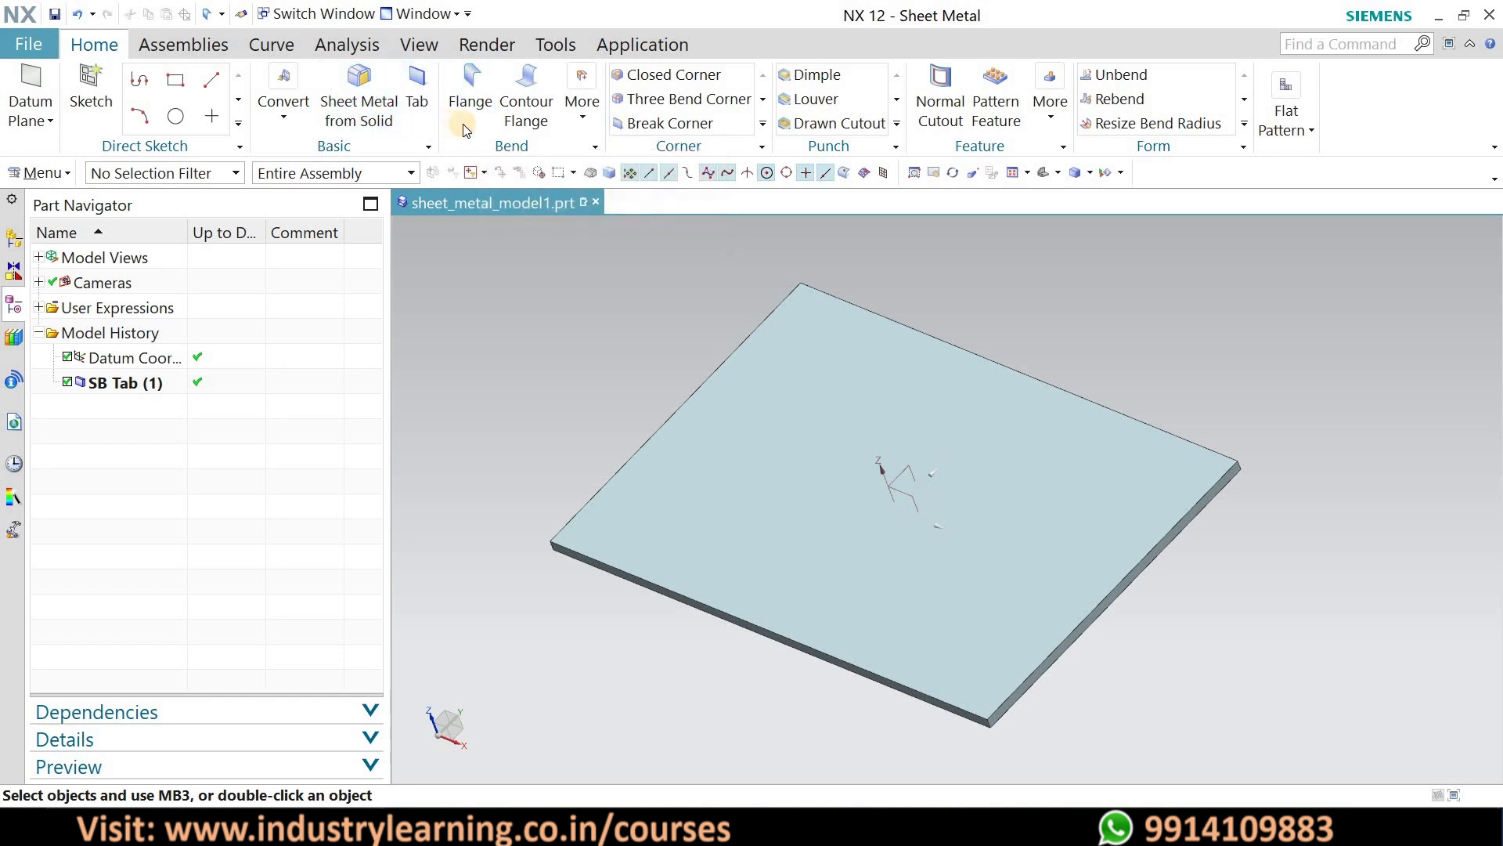
# - Start a full-width 90° flange on the upper 100 mm edge at the base tab's negative X end
pyautogui.click(466, 114)
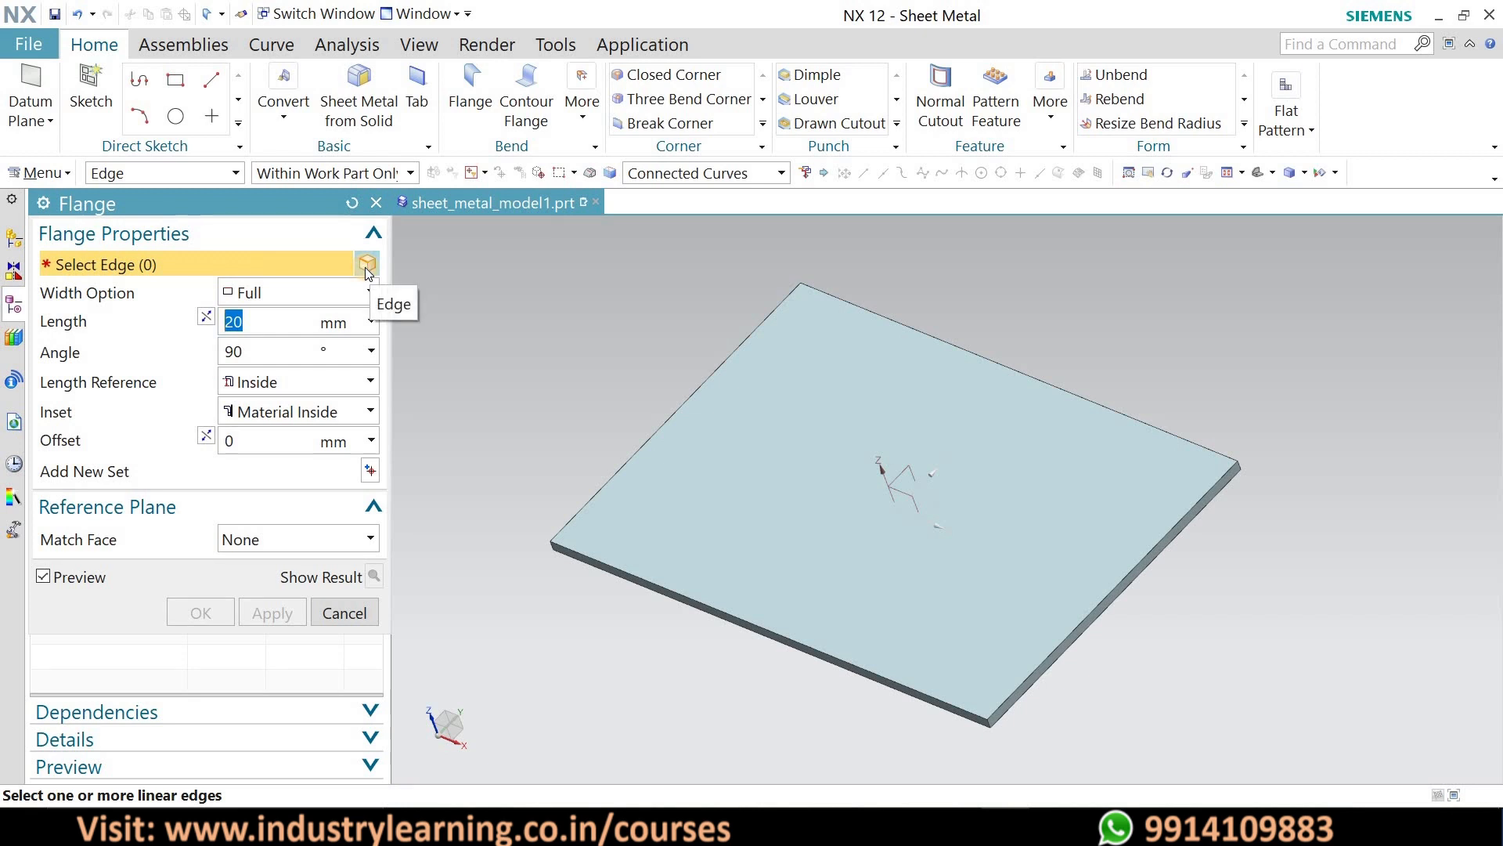
pyautogui.click(366, 265)
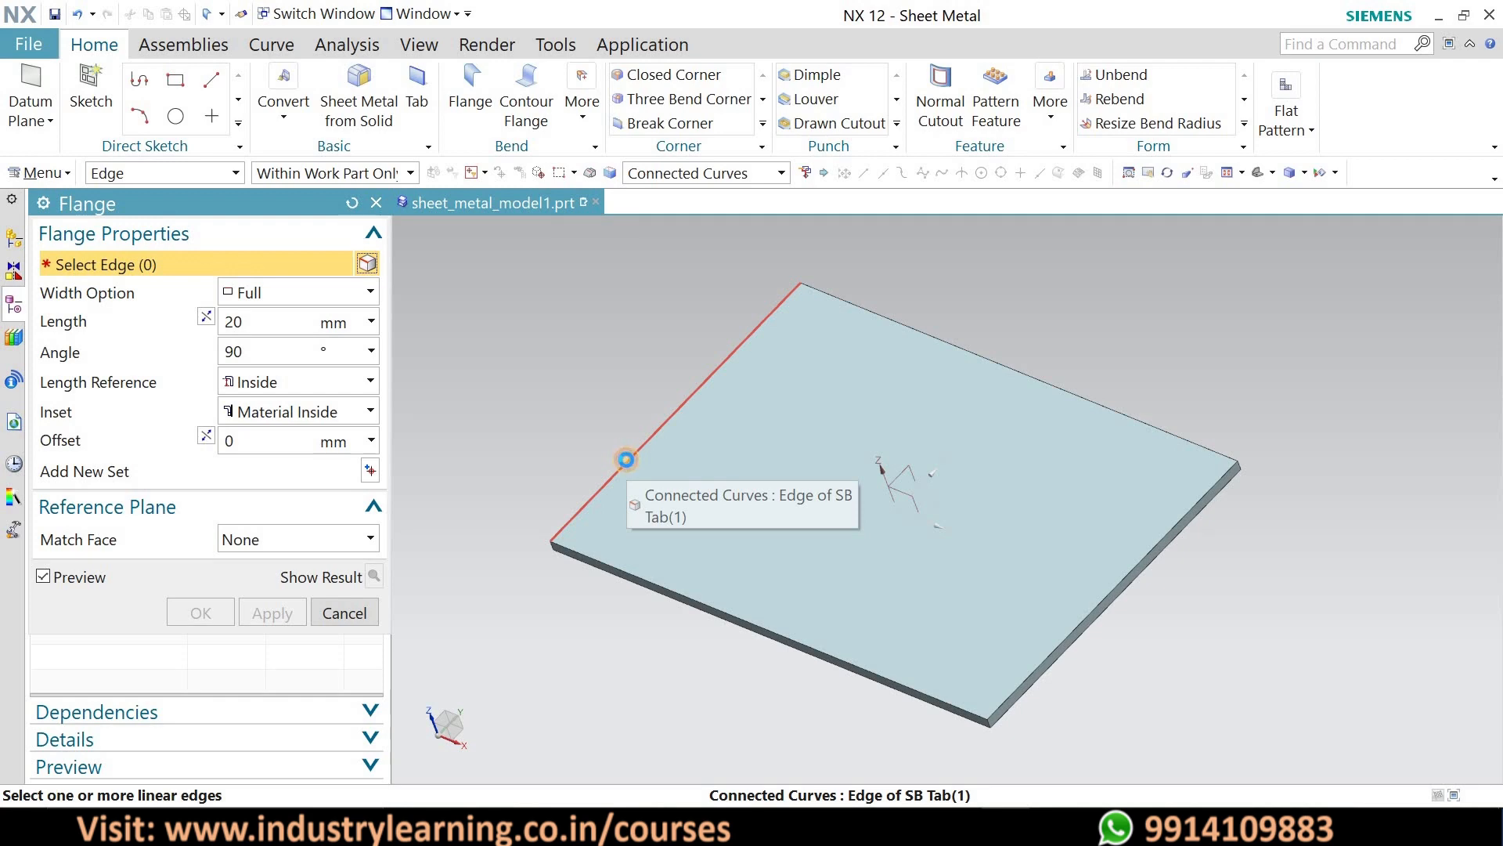
pyautogui.click(626, 459)
pyautogui.moveTo(770, 473); pyautogui.dragTo(565, 427, button='middle')
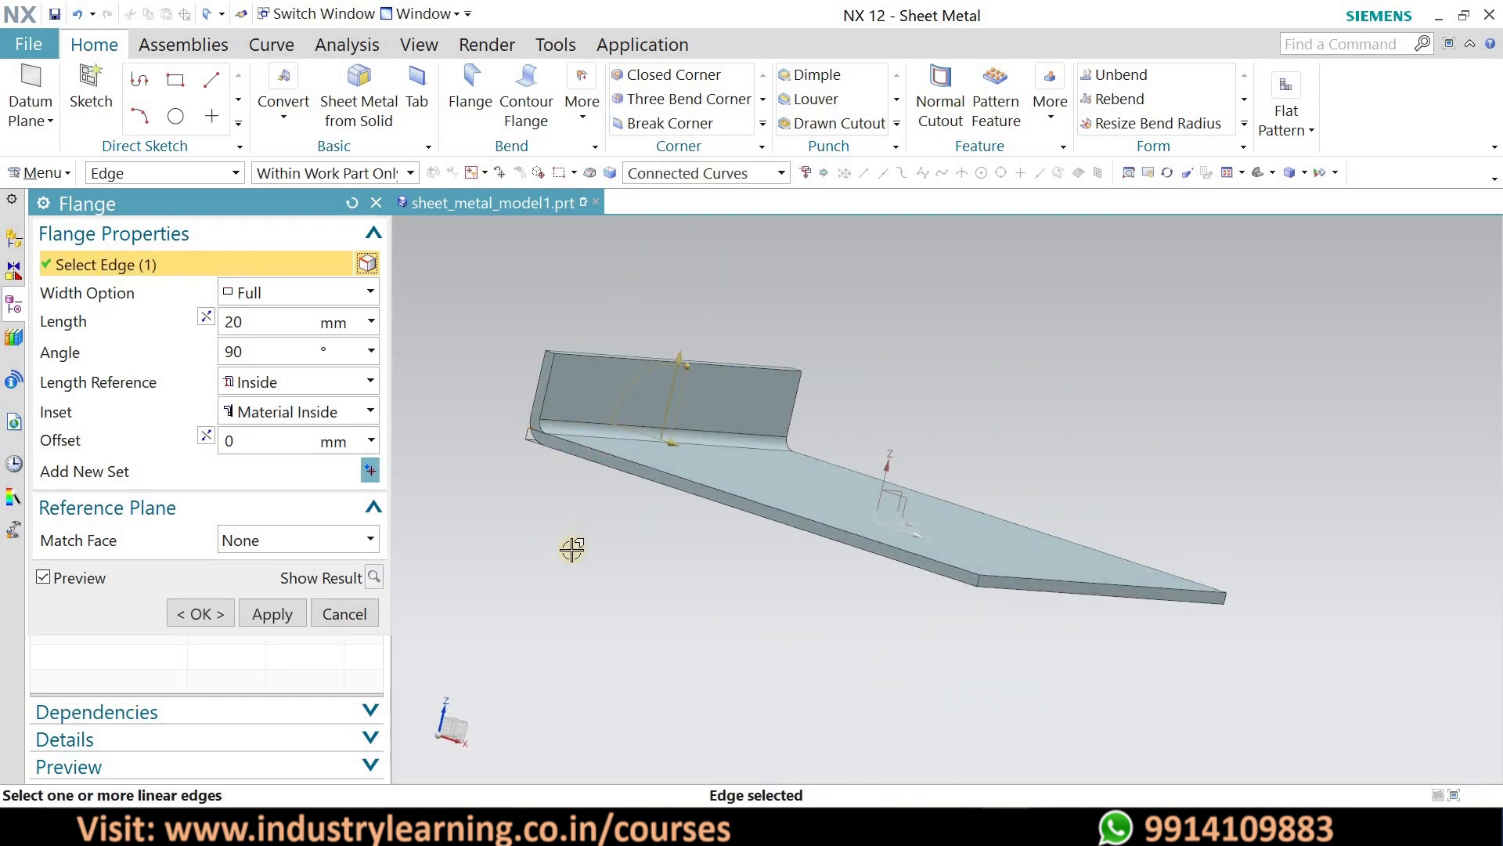
pyautogui.moveTo(696, 569); pyautogui.dragTo(577, 430, button='middle')
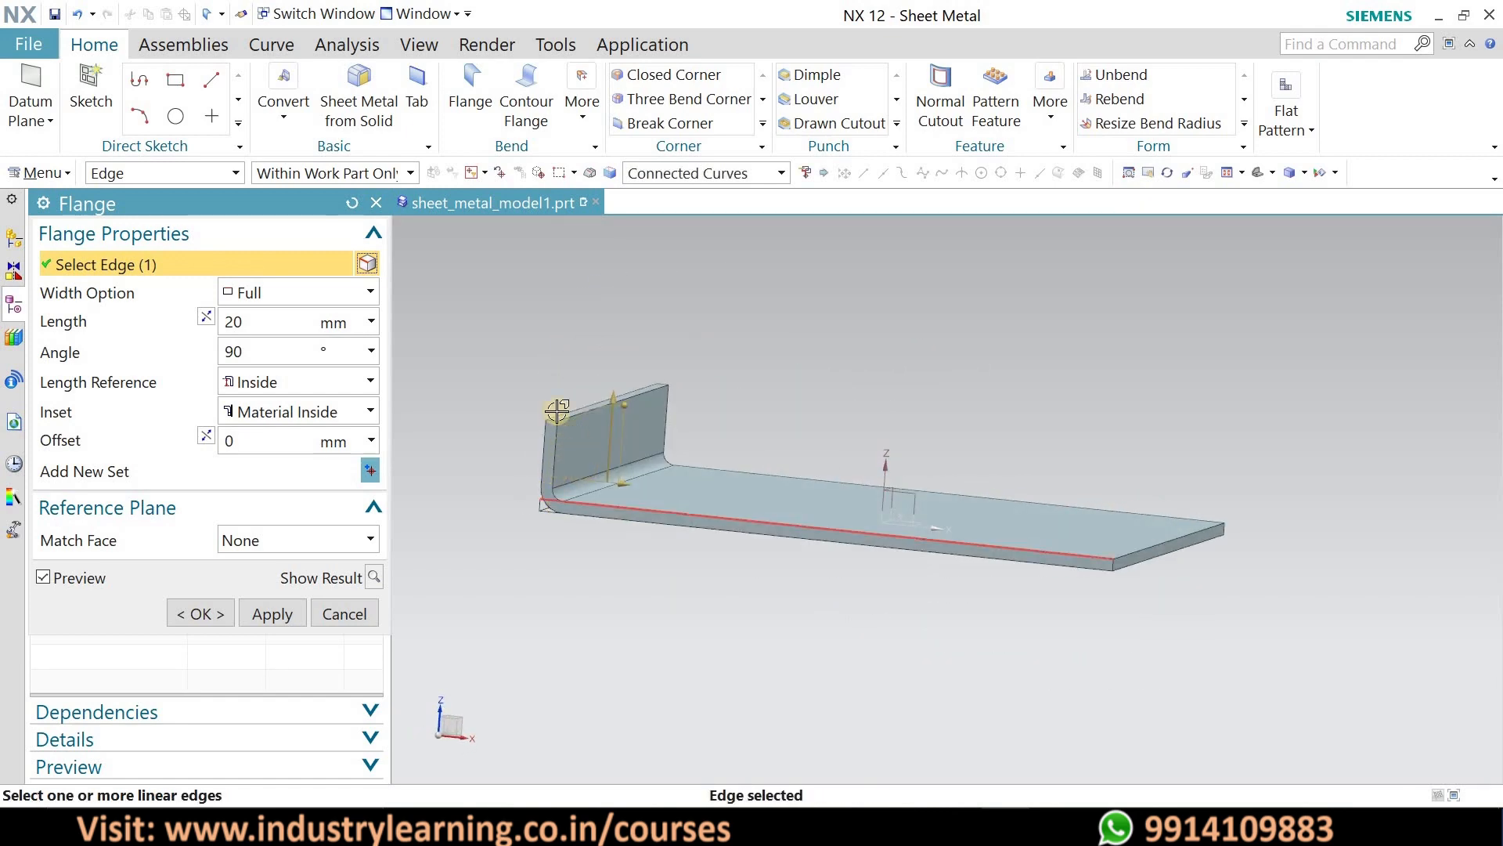
# - Set the flange's length to 30 mm
pyautogui.click(256, 320)
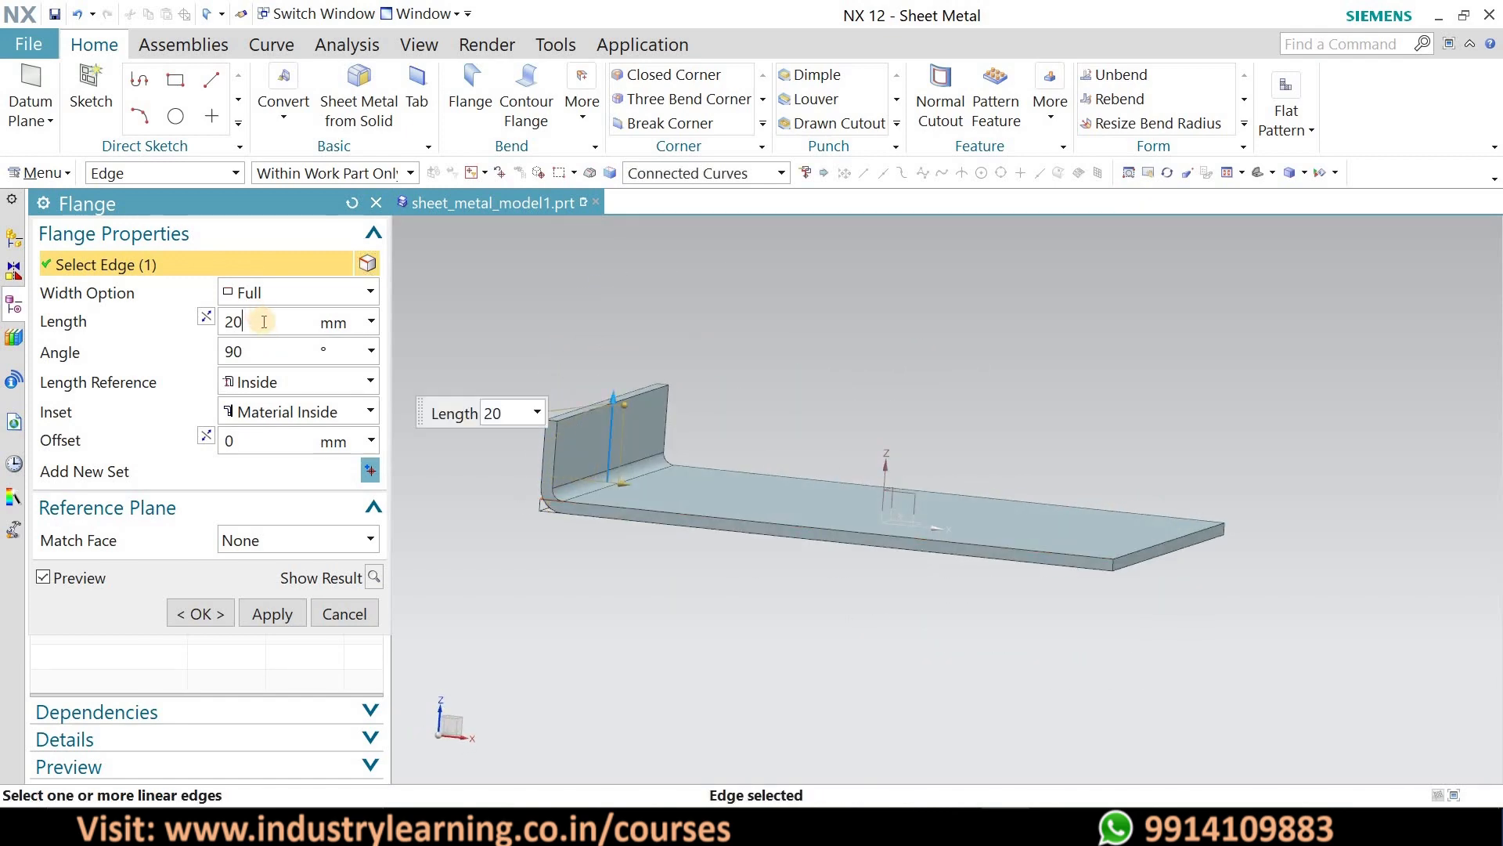
pyautogui.click(239, 329)
pyautogui.click(198, 319)
pyautogui.press('Return')
pyautogui.write('50')
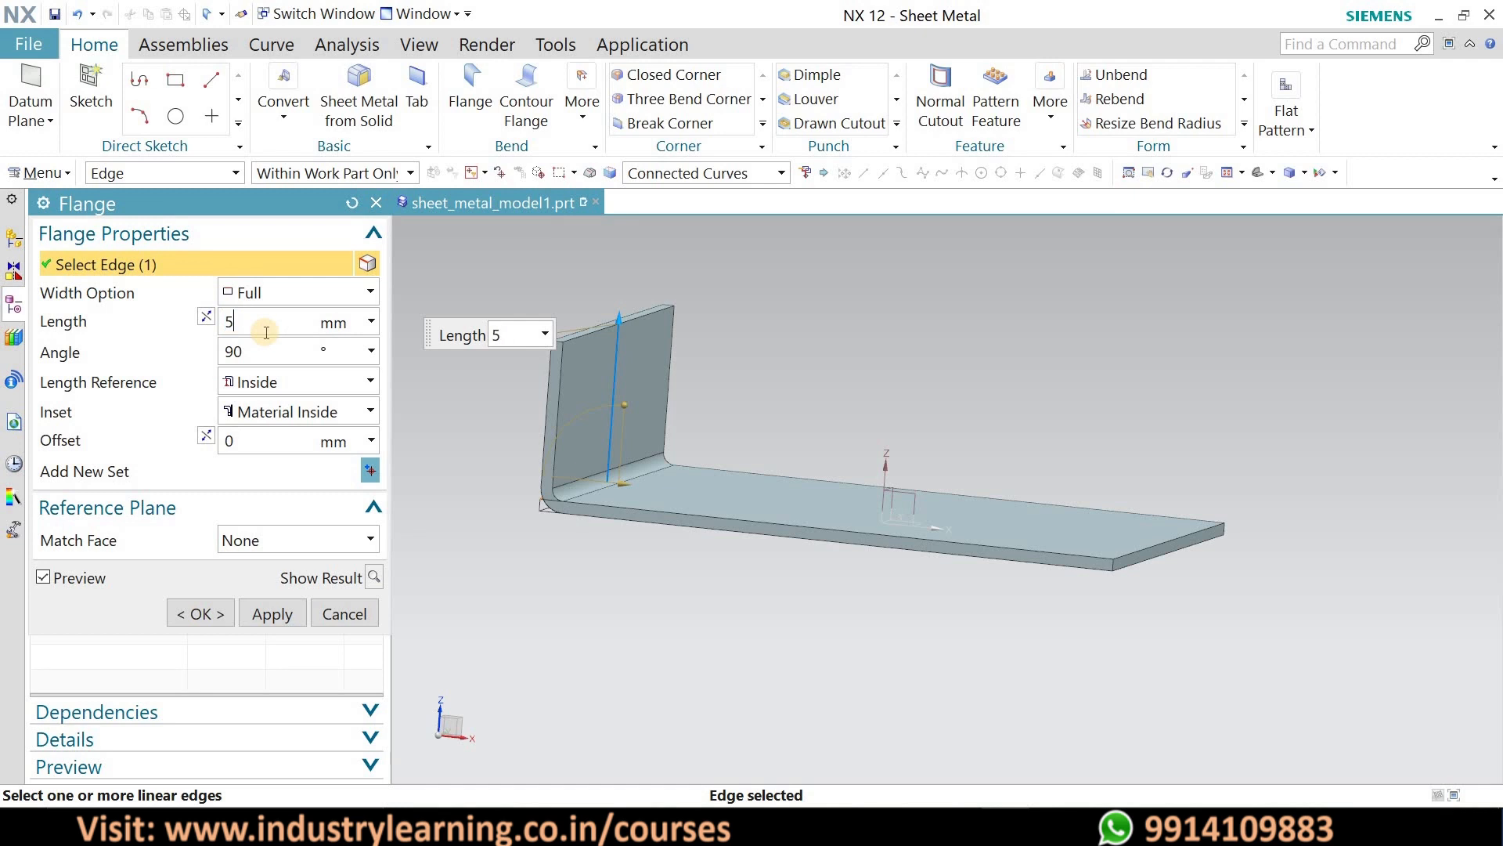
pyautogui.press('Return')
pyautogui.press('Return')
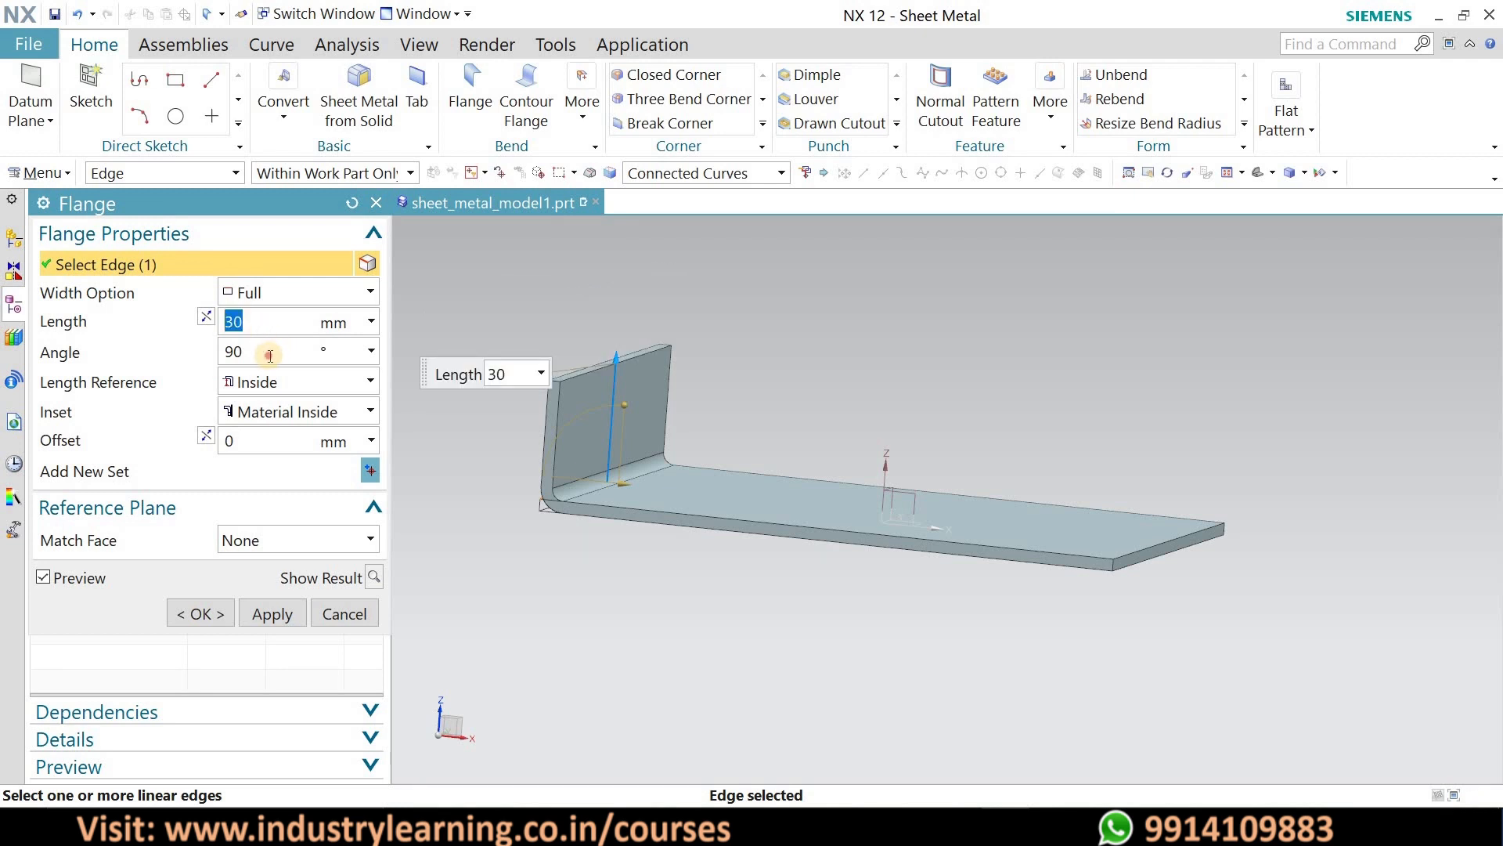
# - Try the flange's bend angle at 60° and at 120°
pyautogui.click(270, 356)
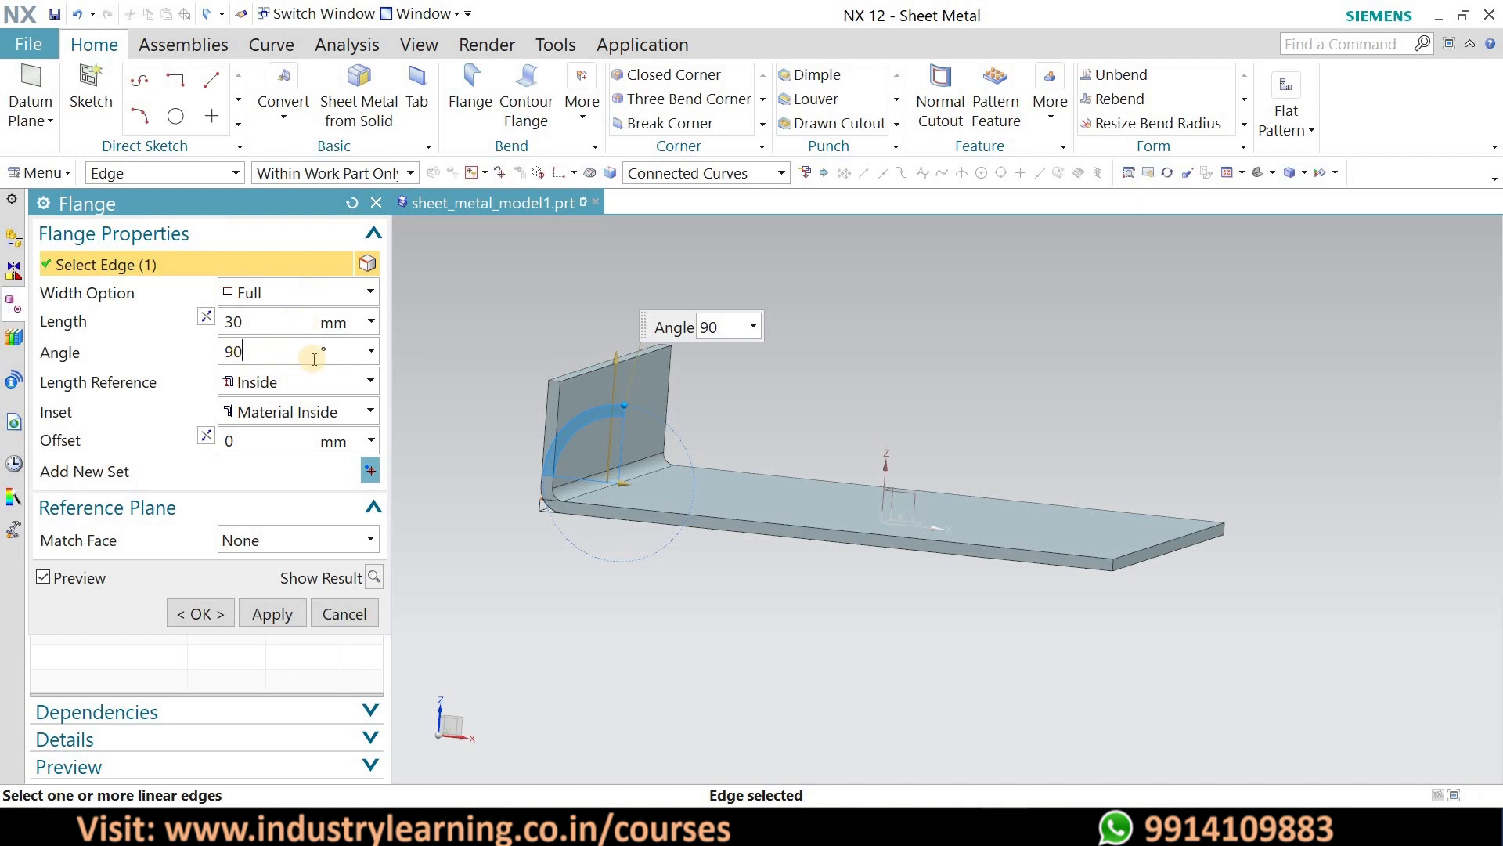
pyautogui.moveTo(273, 354); pyautogui.dragTo(202, 358)
pyautogui.write('60')
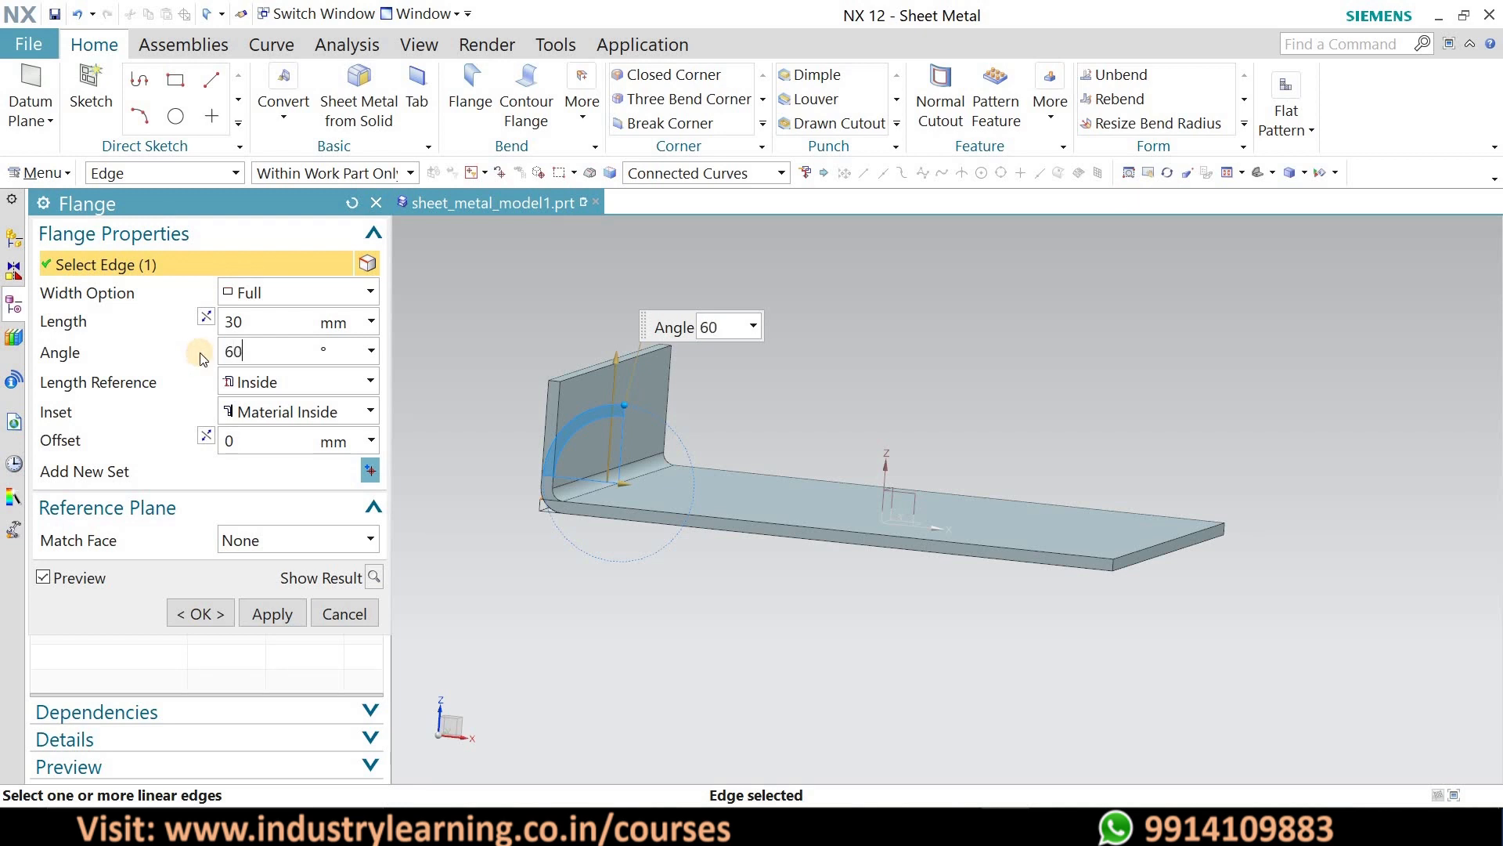
pyautogui.press('Return')
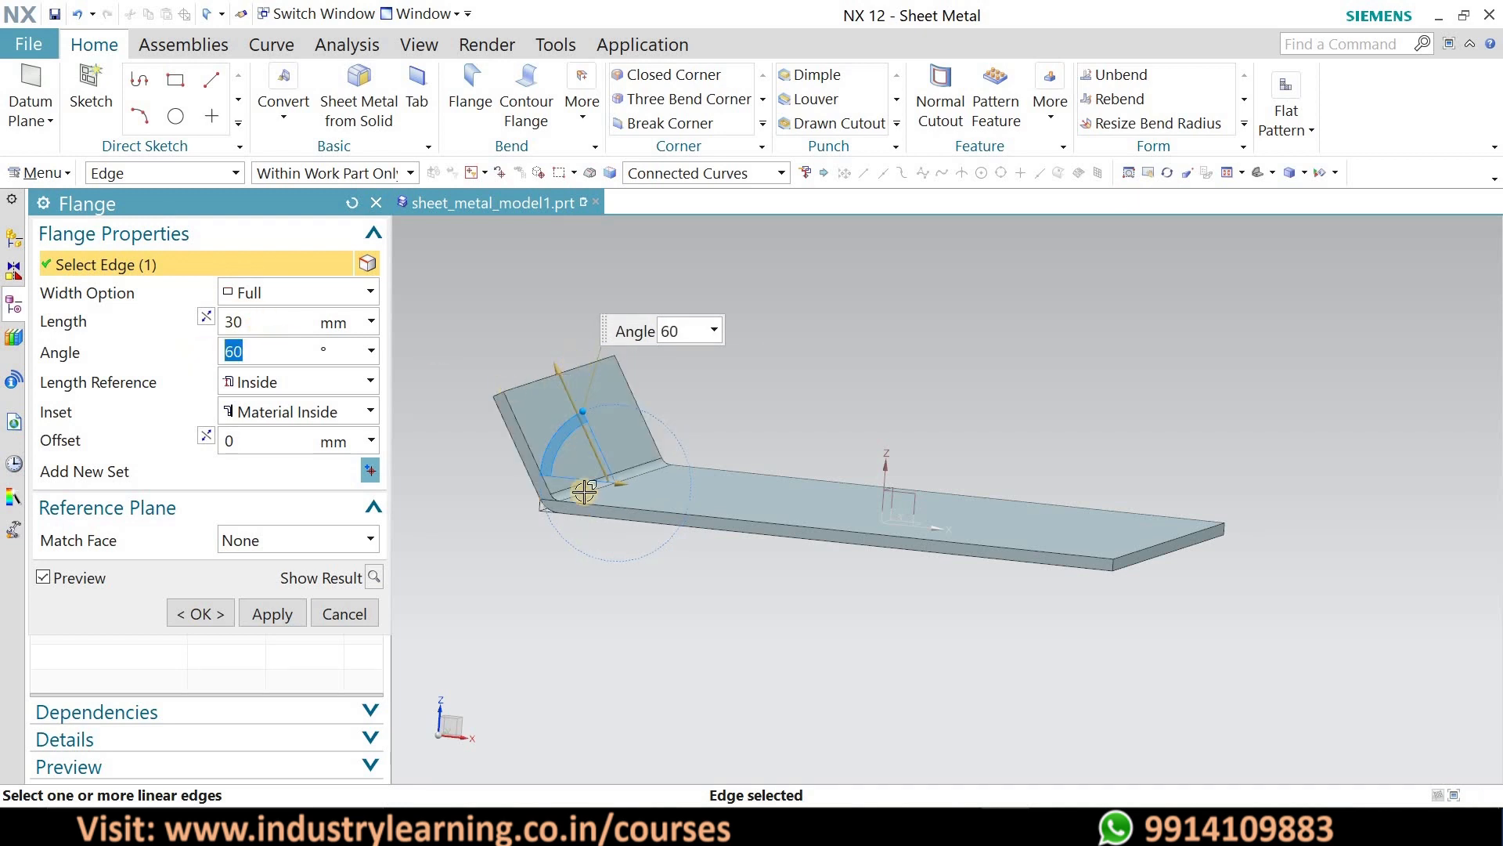
pyautogui.write('120')
pyautogui.press('Return')
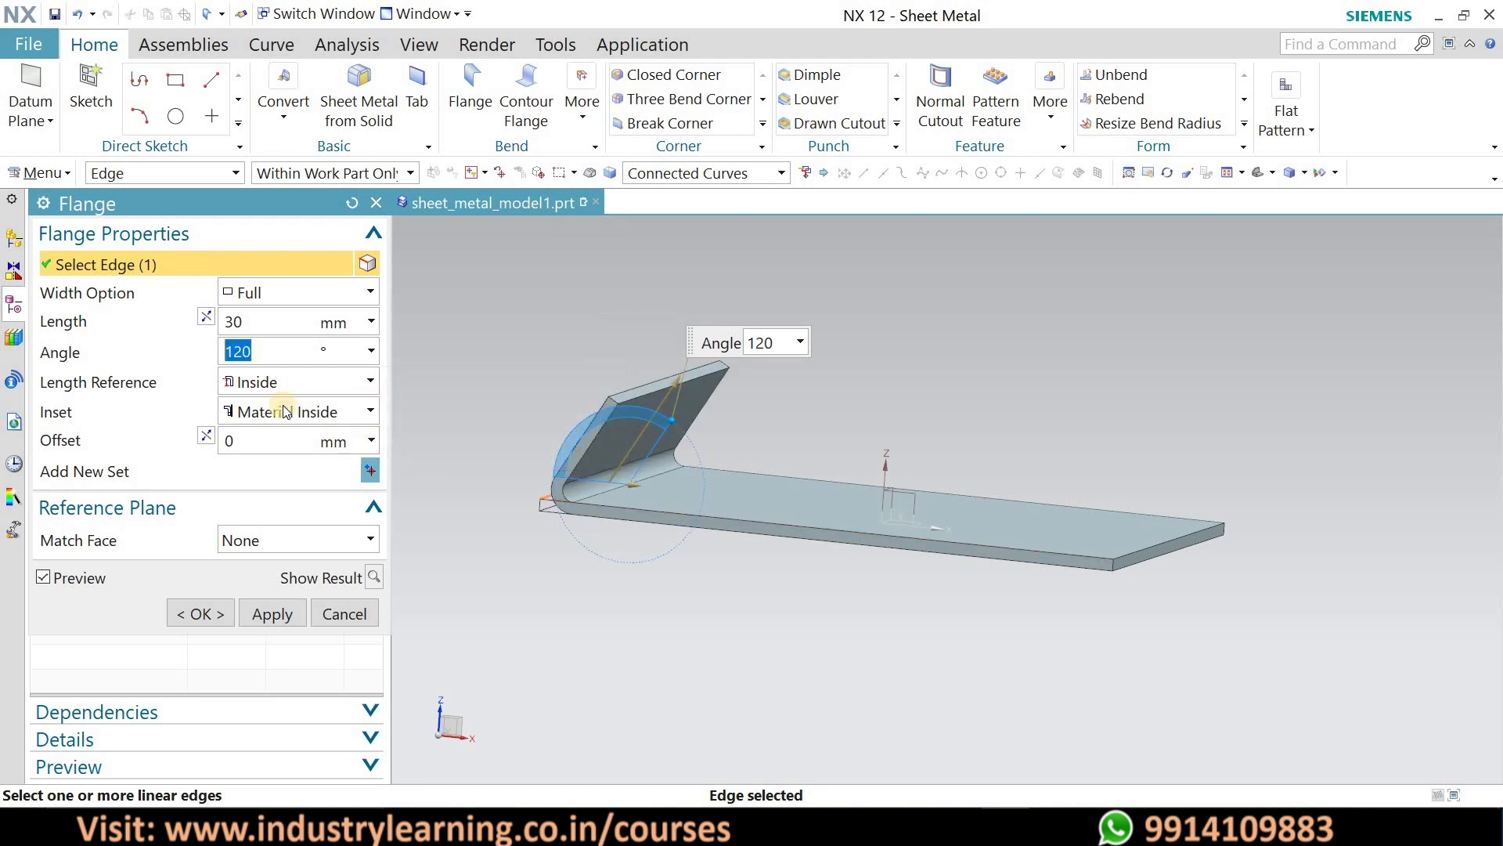
# - Try a 45° bend angle on the flange and set the angle back to 90°
pyautogui.write('45')
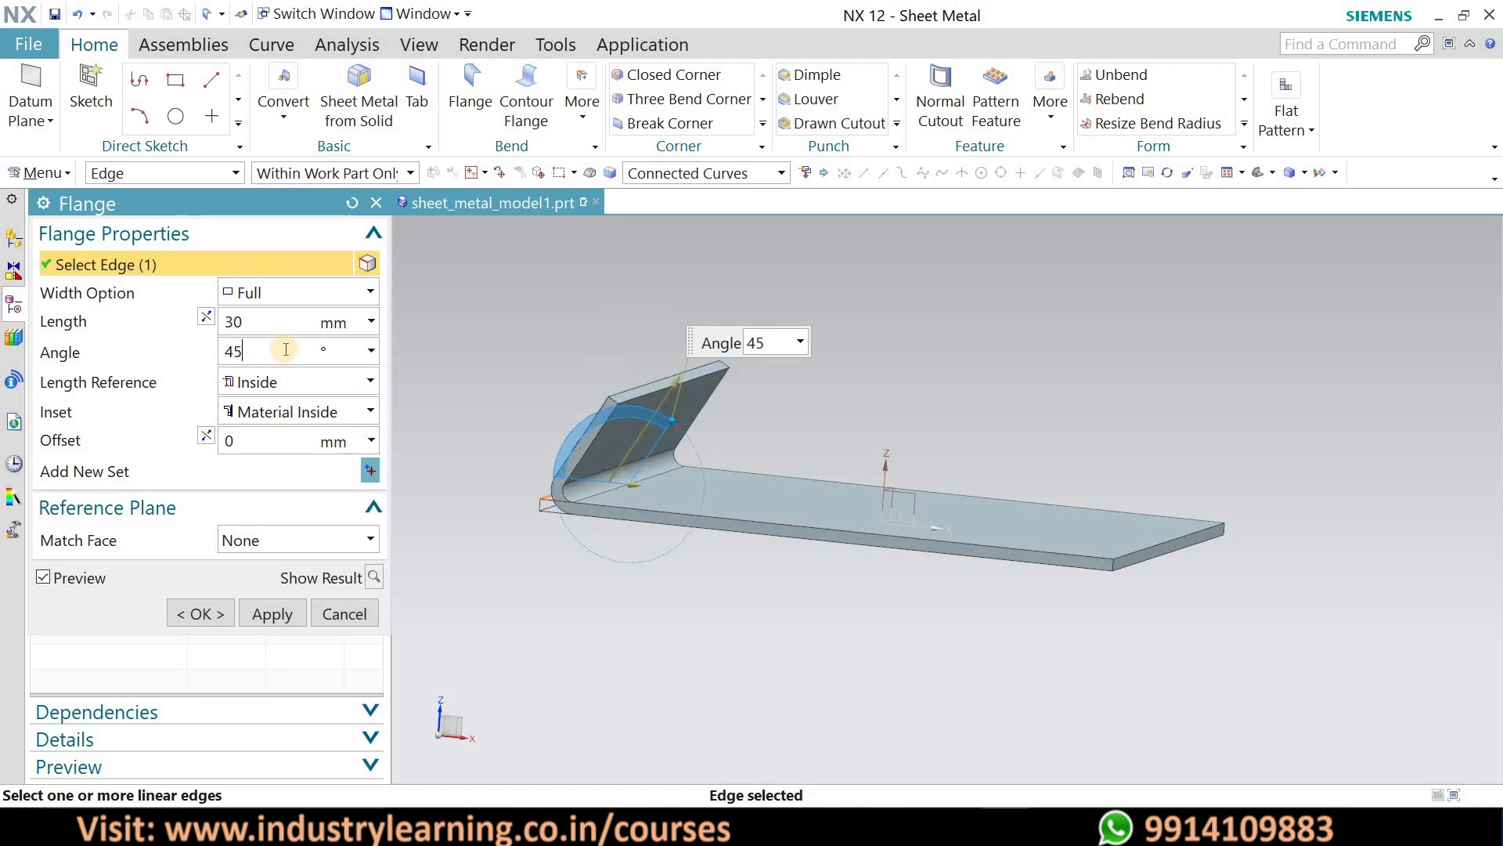
pyautogui.press('Return')
pyautogui.moveTo(701, 415); pyautogui.dragTo(517, 423, button='middle')
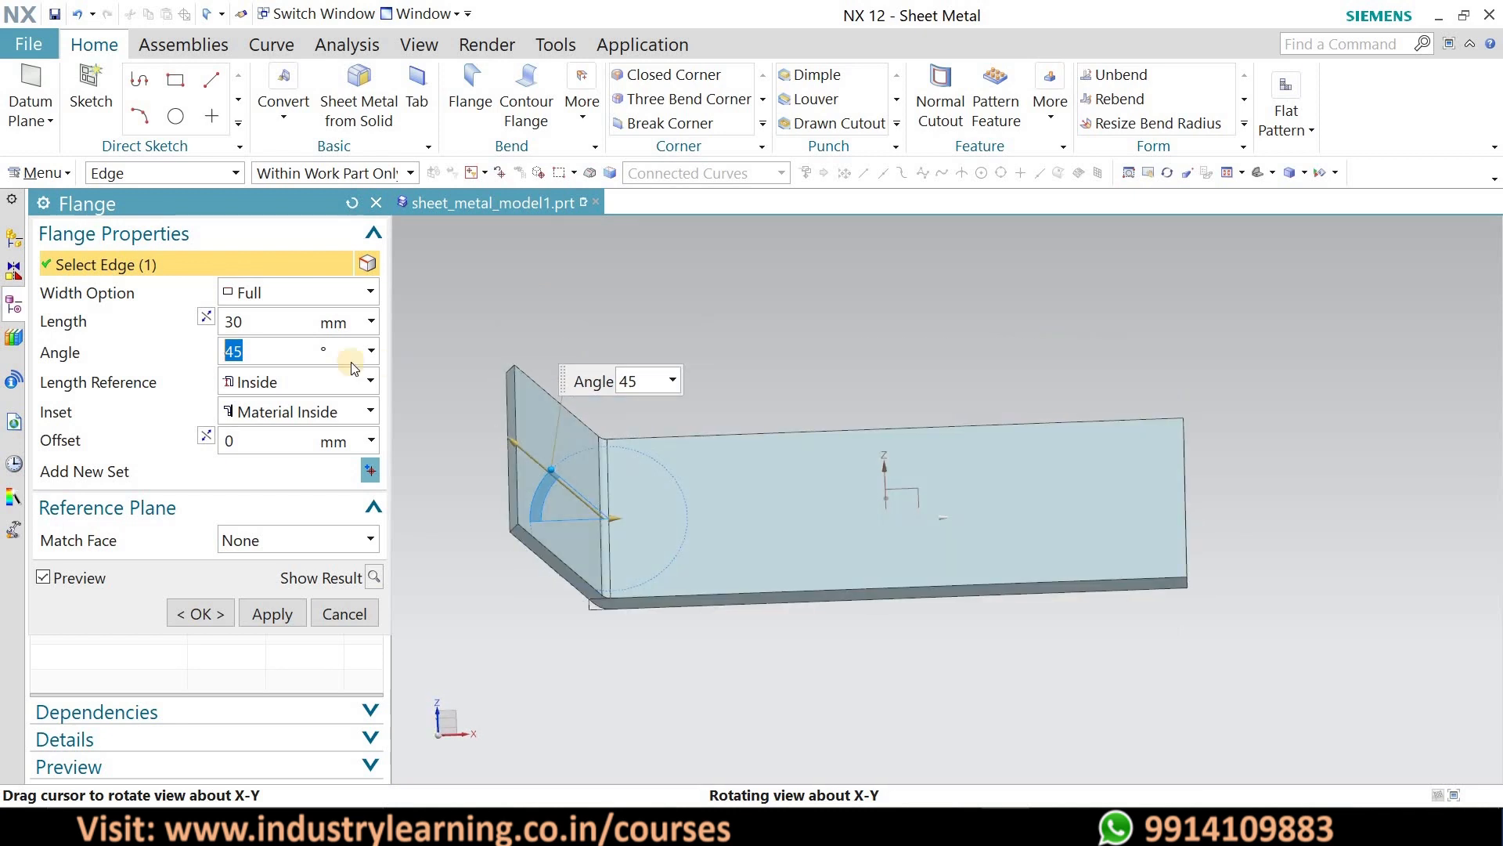
pyautogui.click(223, 350)
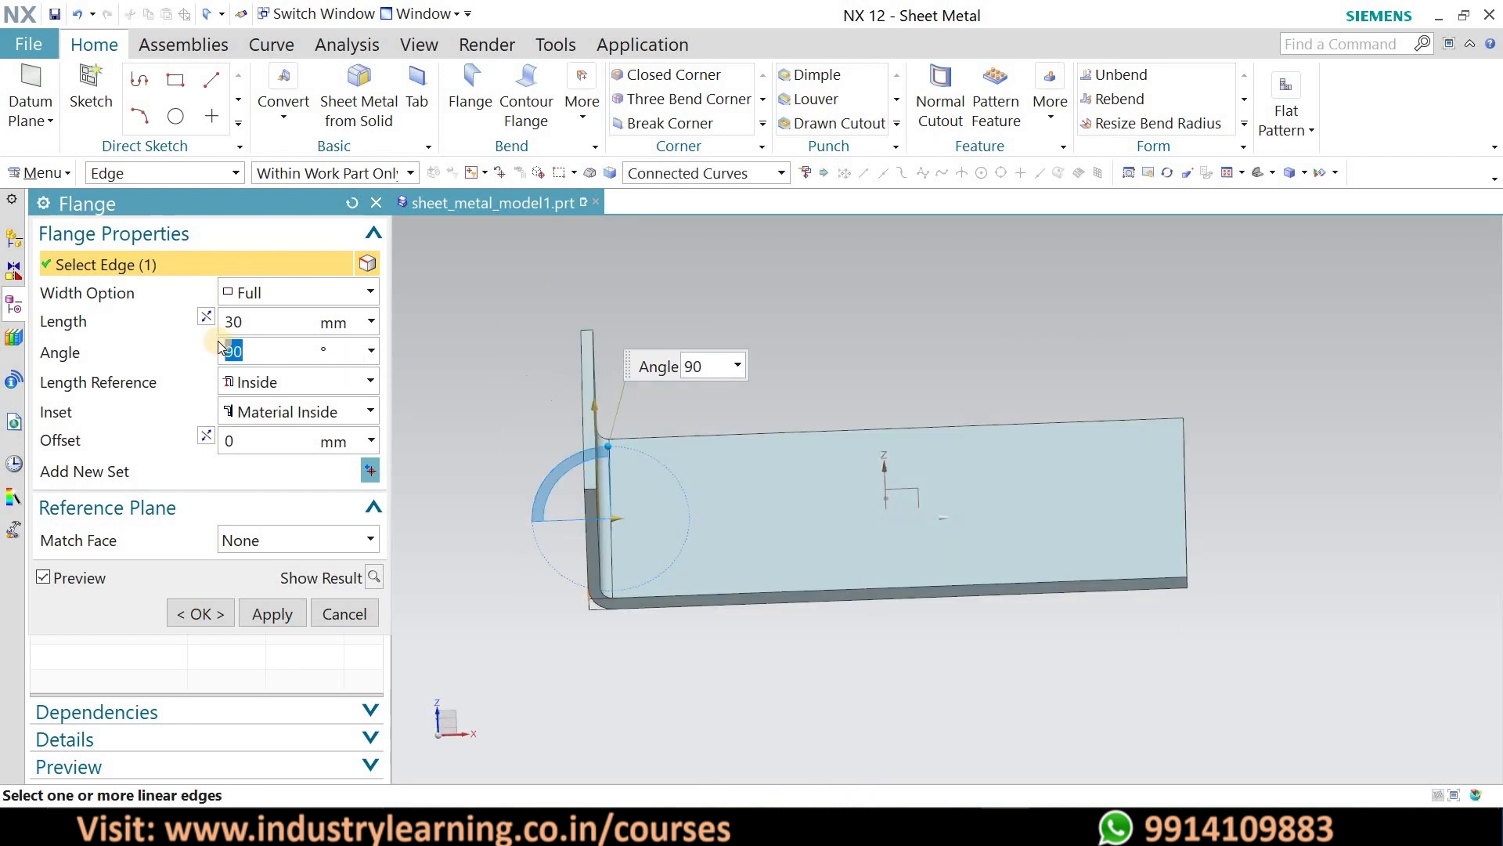
pyautogui.moveTo(639, 483); pyautogui.dragTo(587, 533, button='middle')
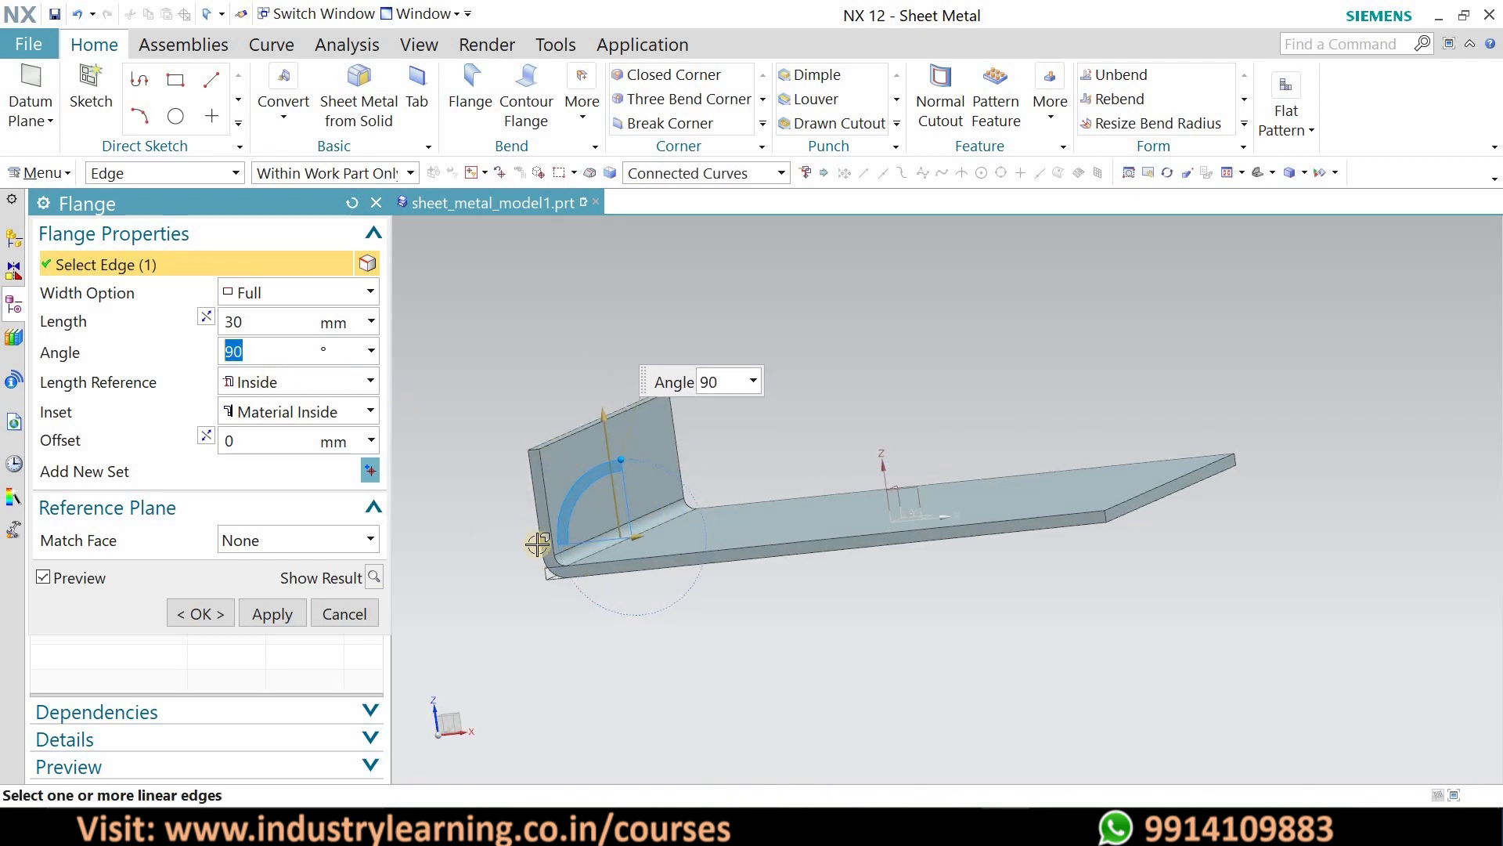
# - Switch the flange's width option from Full to At Center
pyautogui.click(318, 291)
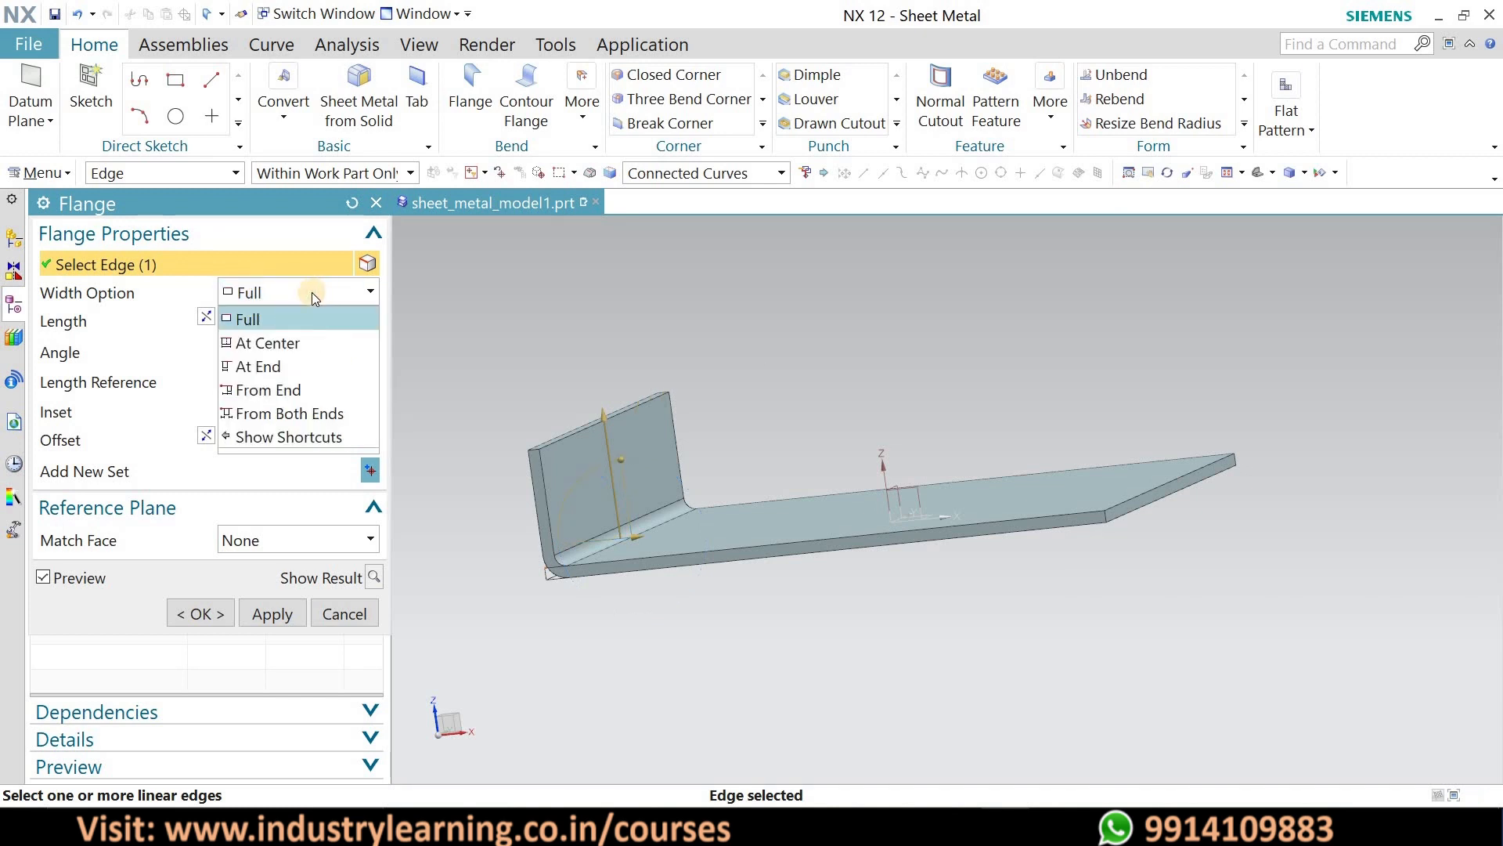
pyautogui.click(284, 344)
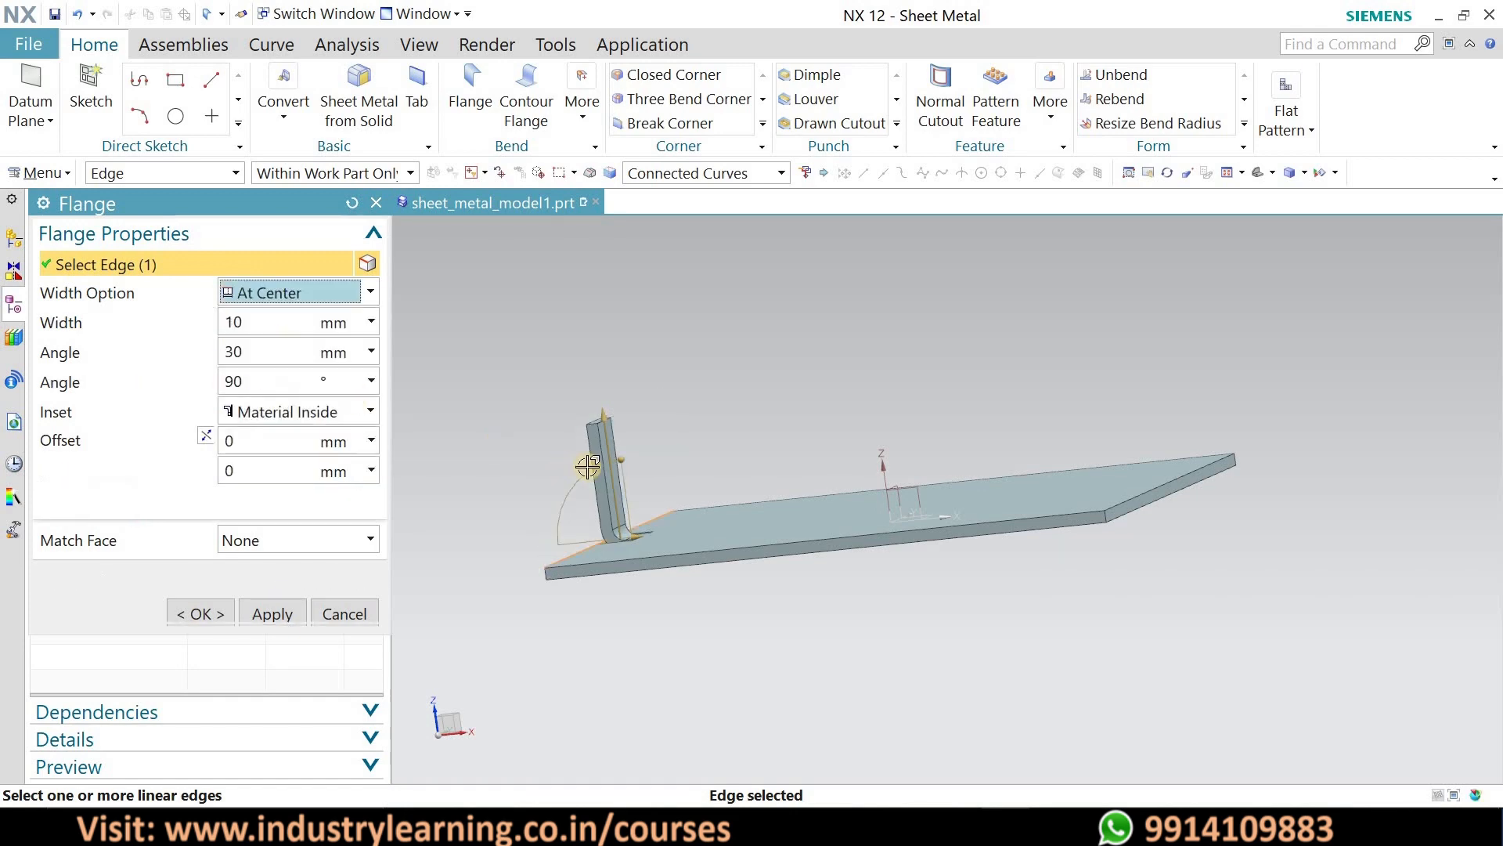
pyautogui.moveTo(755, 383); pyautogui.dragTo(690, 317, button='middle')
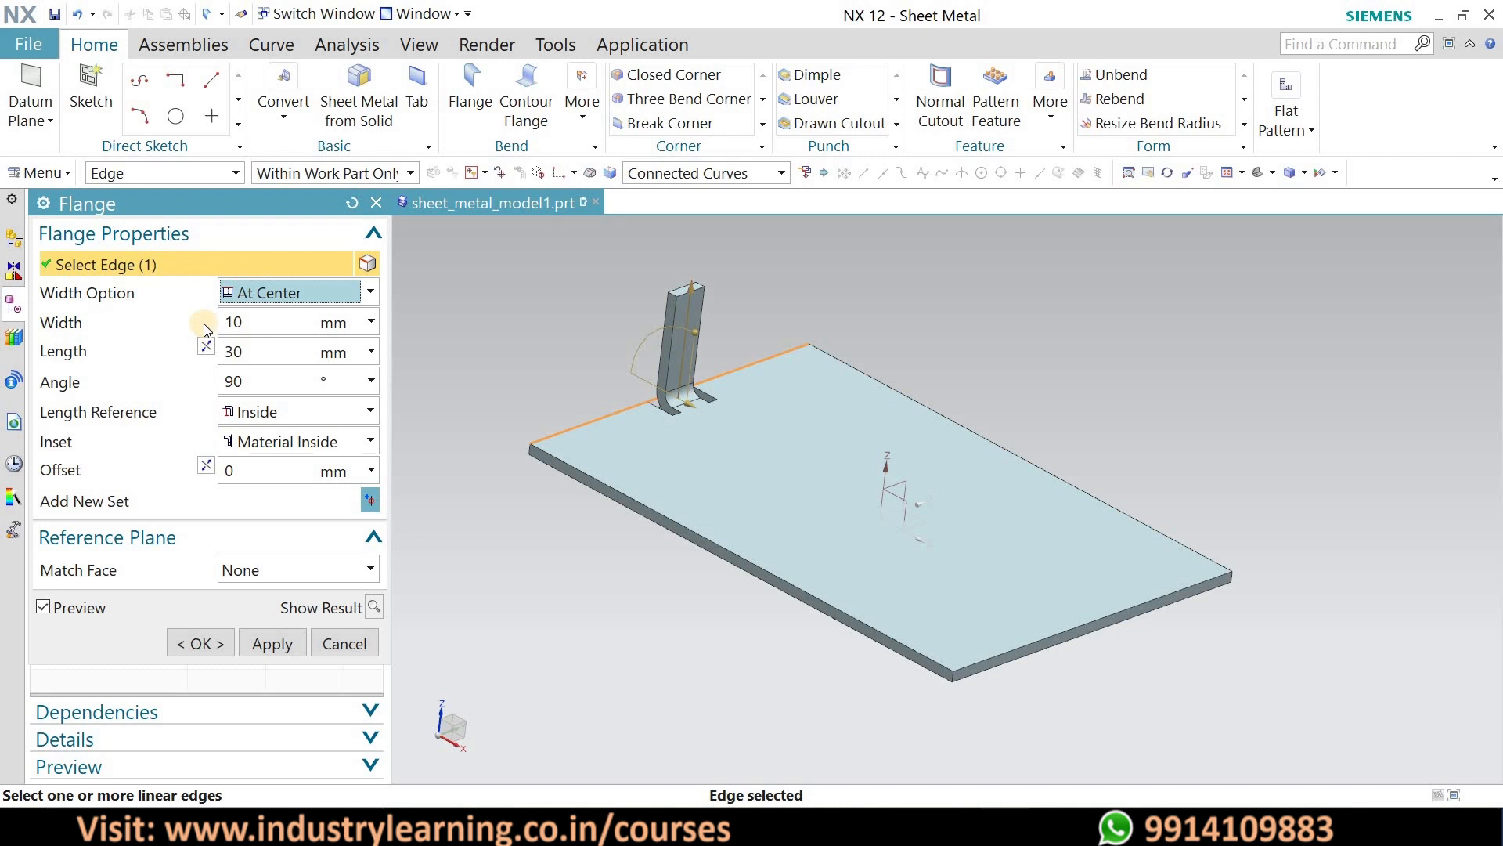
# - Try widths of 20 mm and 40 mm for the centred flange and set its width to 30 mm
pyautogui.click(253, 328)
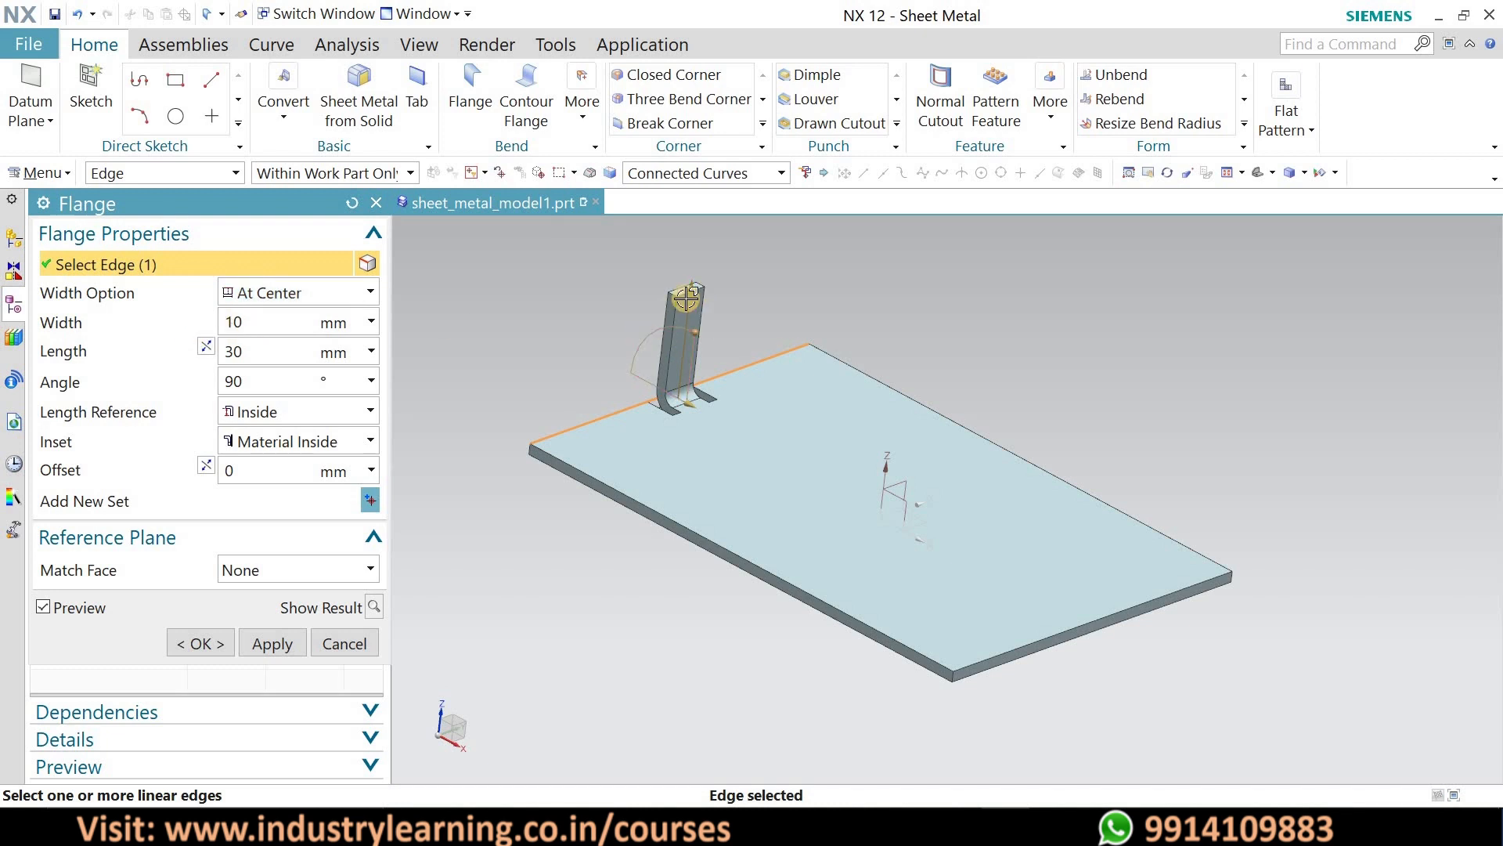
pyautogui.press('Return')
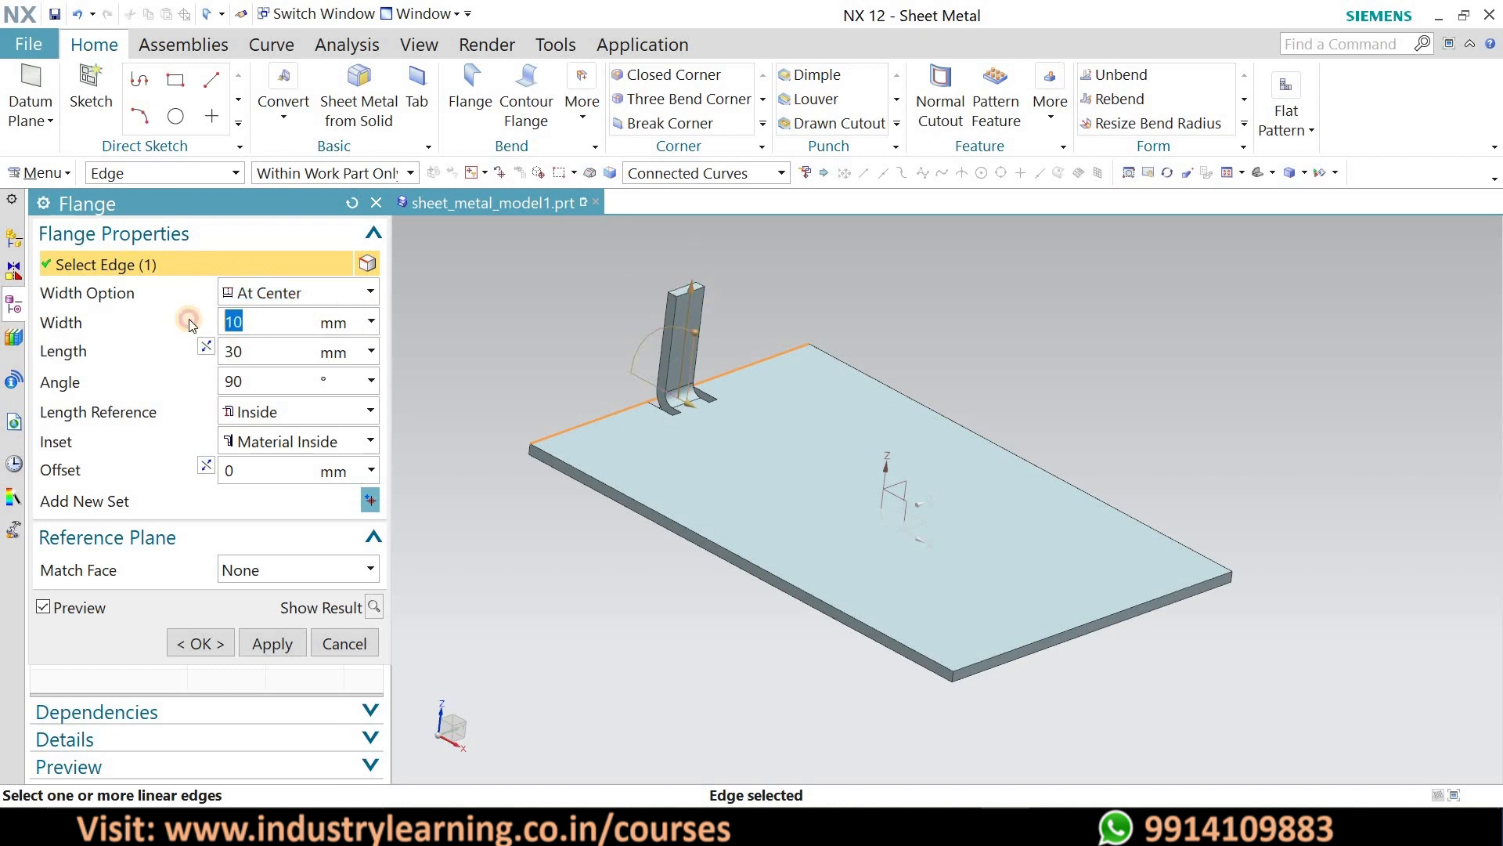
pyautogui.write('20')
pyautogui.press('Return')
pyautogui.write('40')
pyautogui.press('Return')
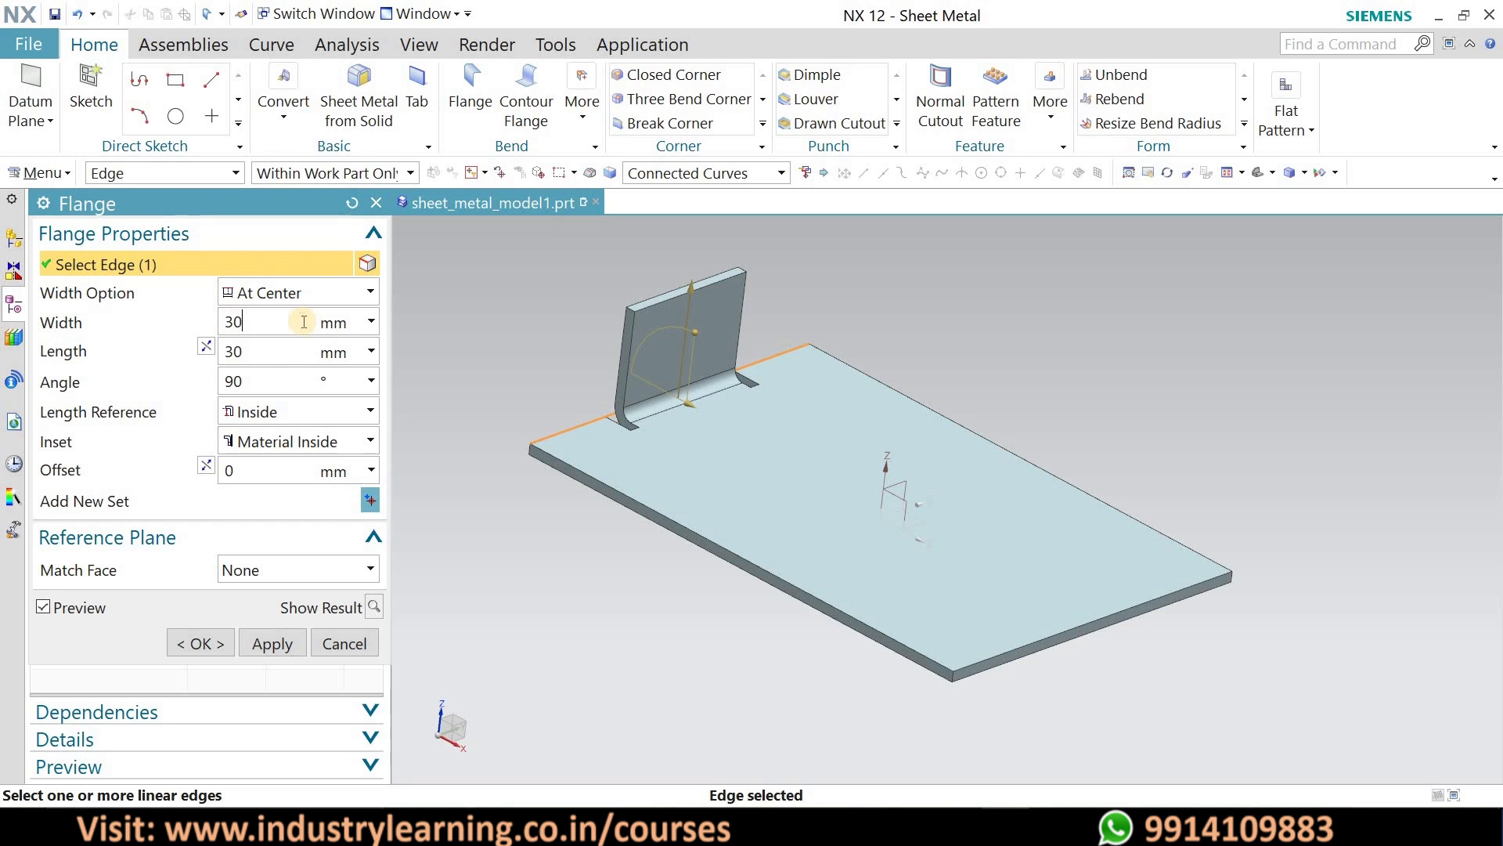
pyautogui.write('30')
pyautogui.press('Return')
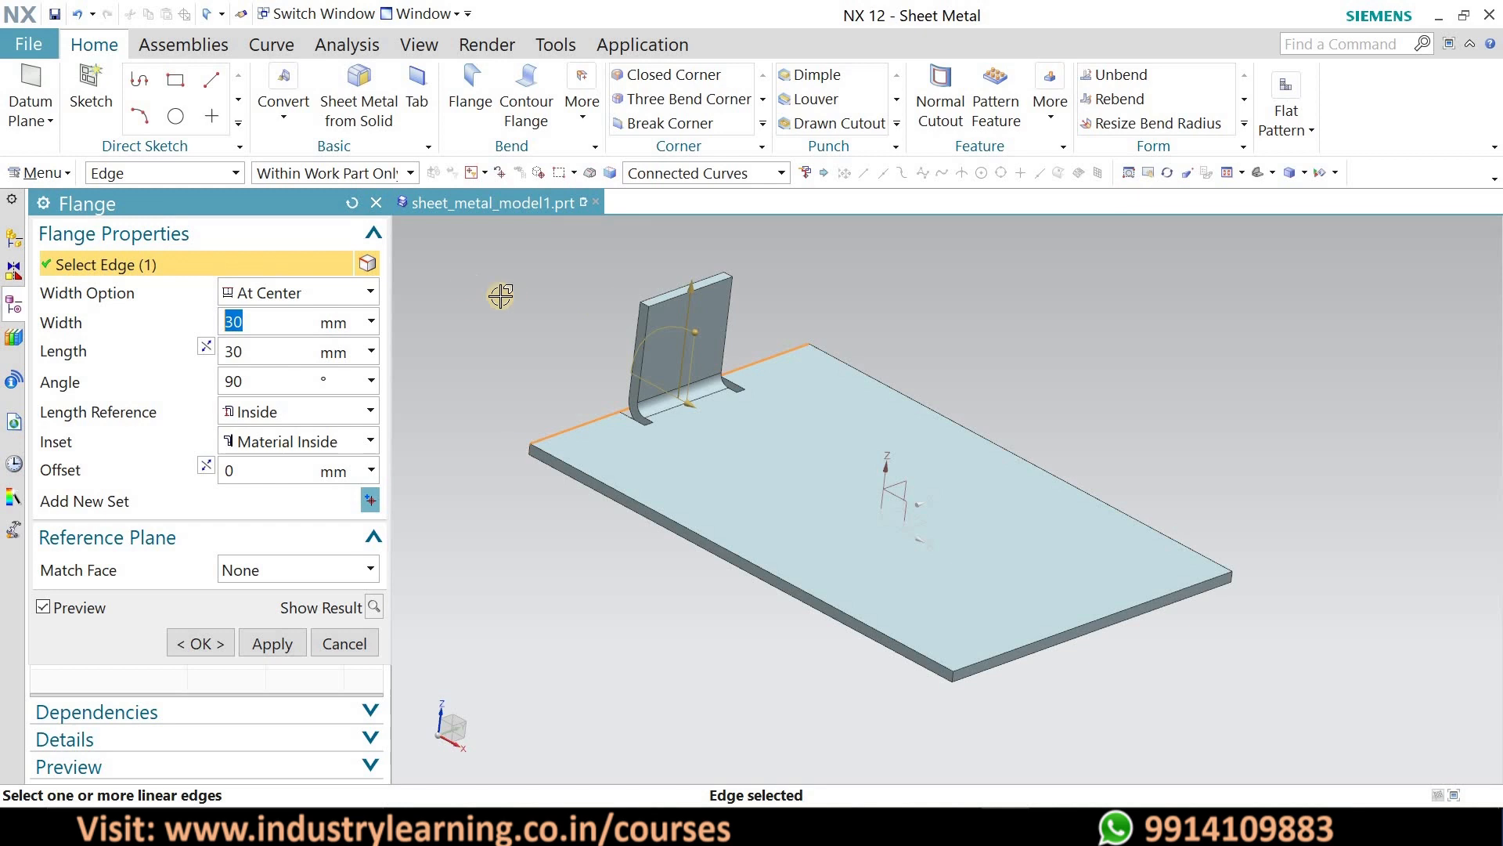
# - Place the flange with the At End width option at the near corner of its edge and set its width to 40 mm
pyautogui.click(370, 295)
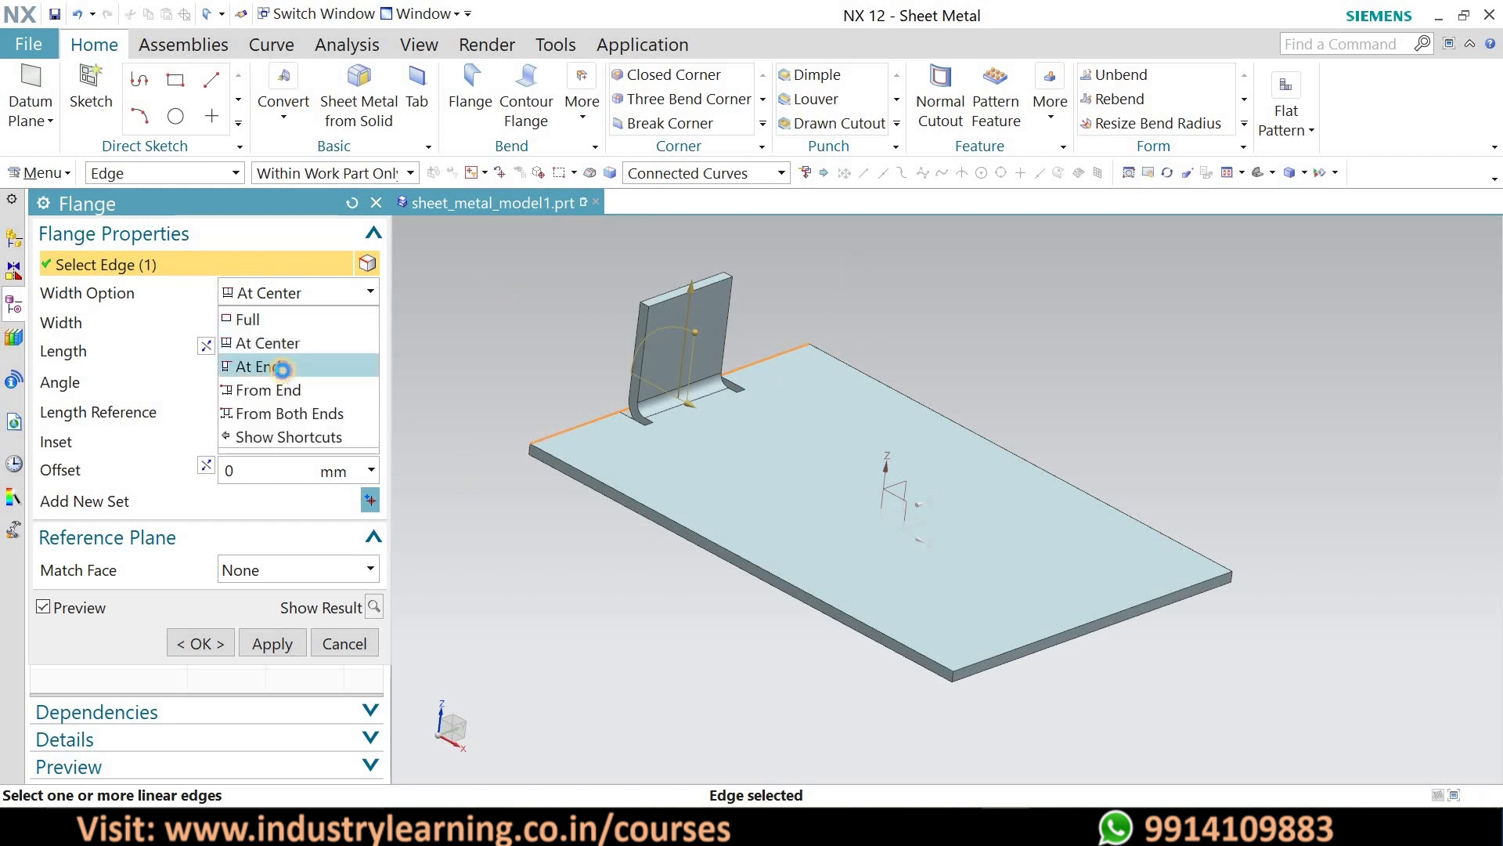
pyautogui.click(283, 368)
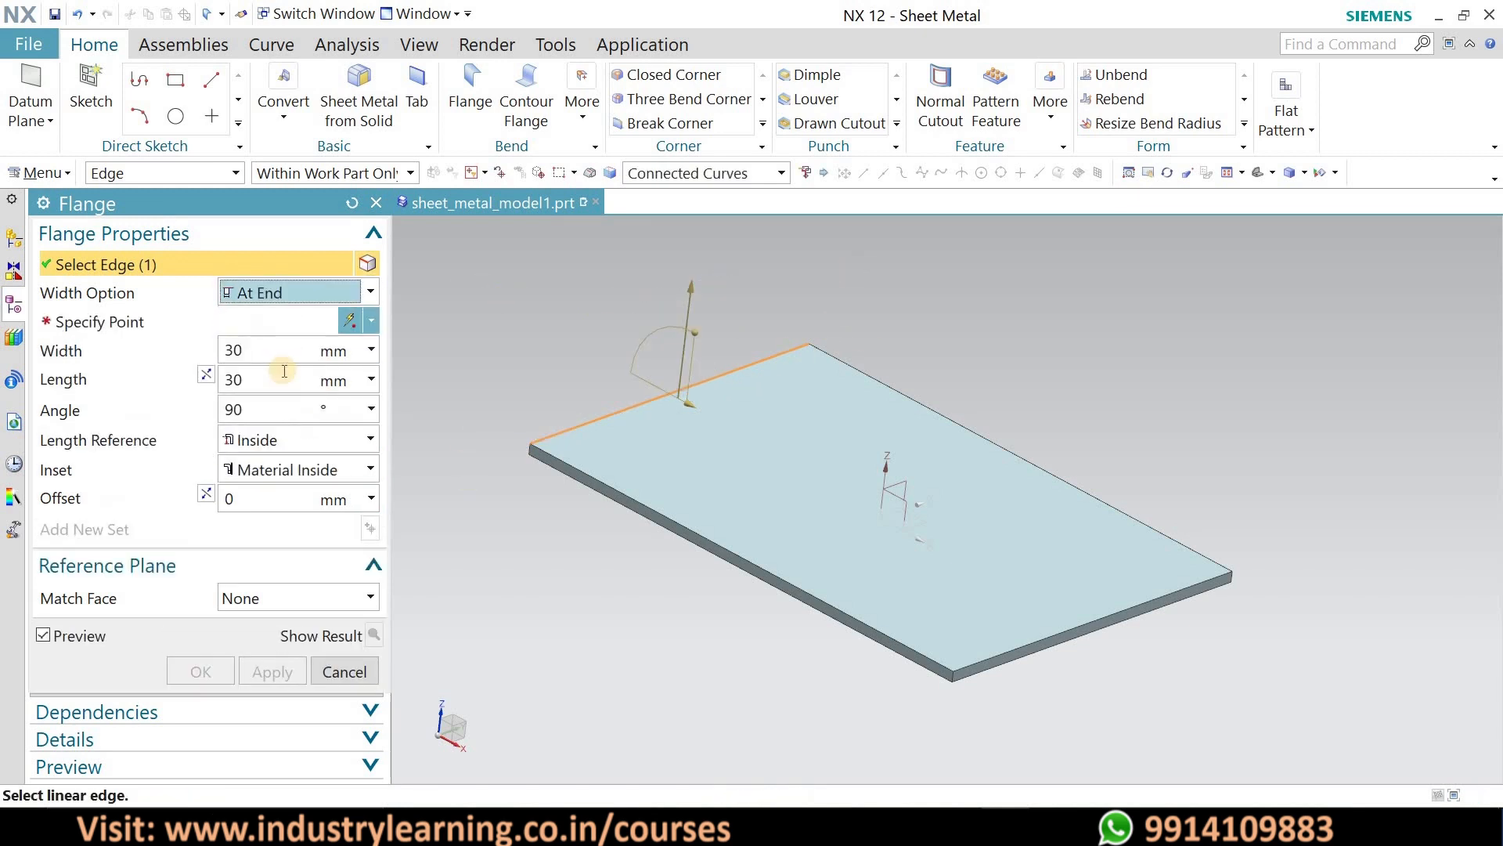
pyautogui.click(351, 323)
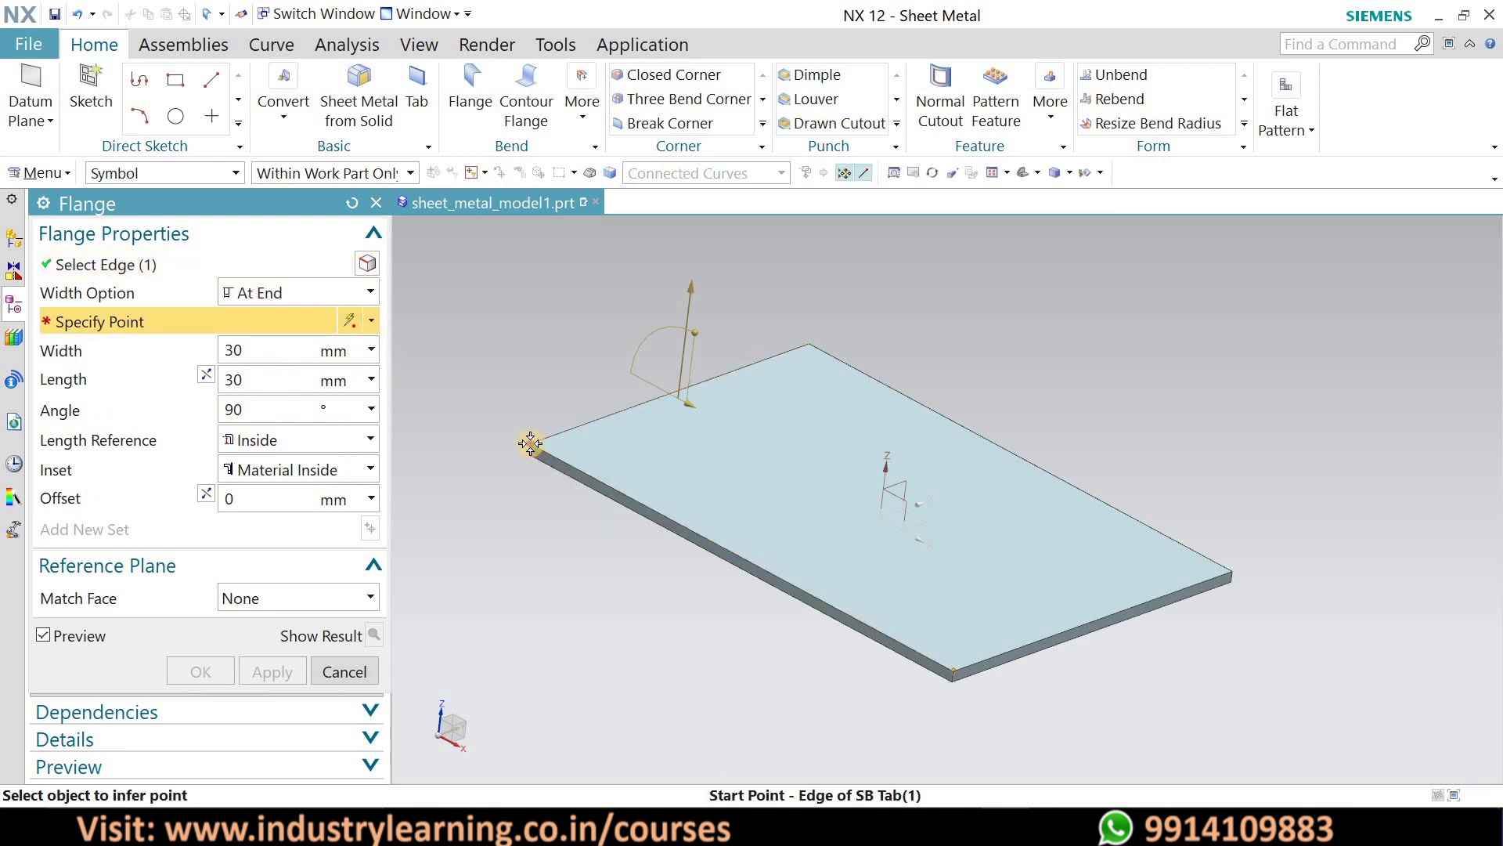
pyautogui.click(531, 443)
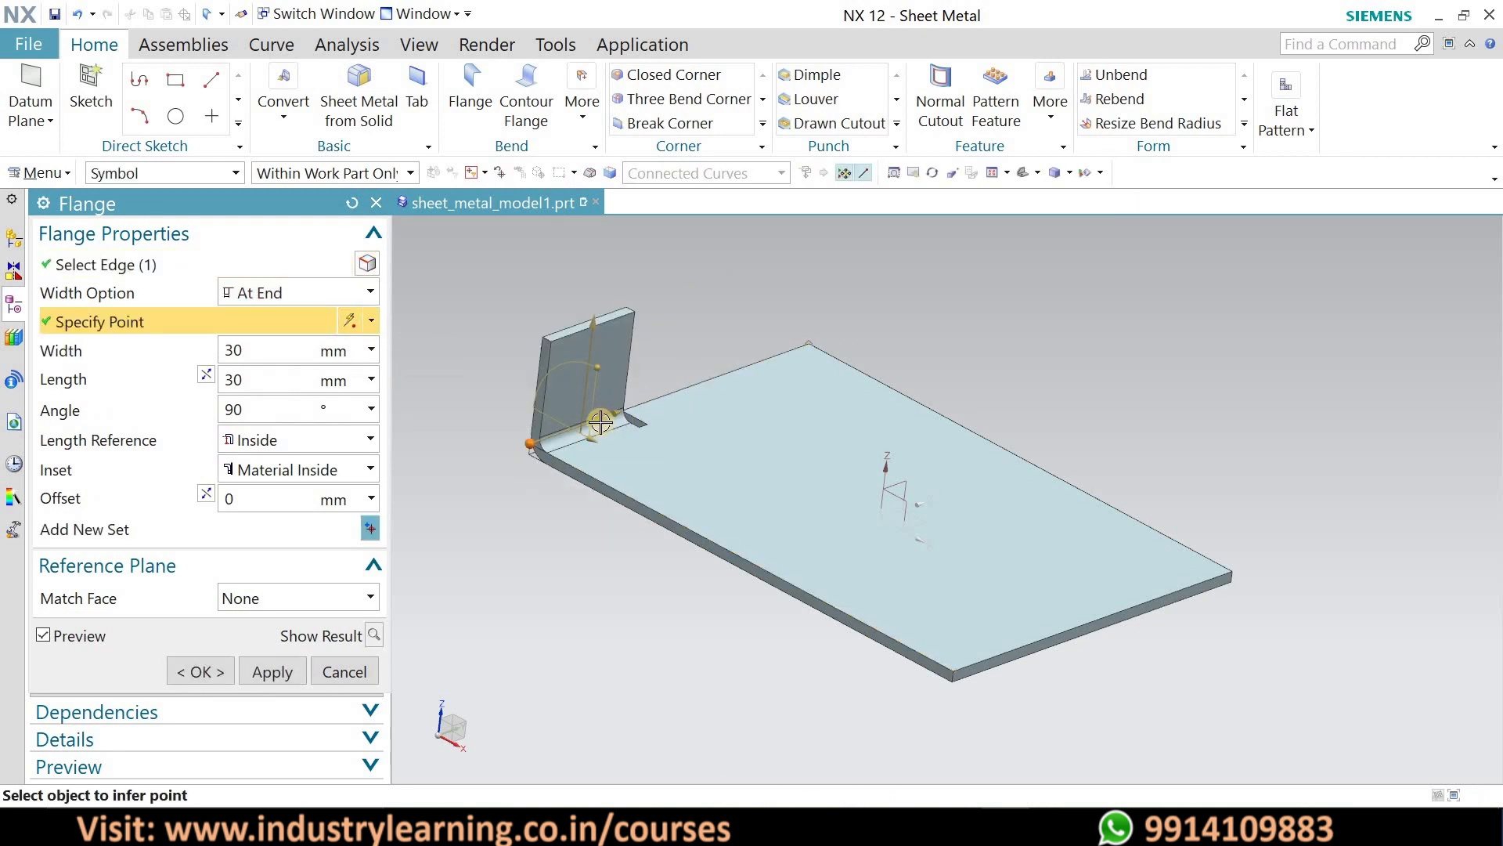
pyautogui.doubleClick(220, 354)
pyautogui.write('40')
pyautogui.press('Return')
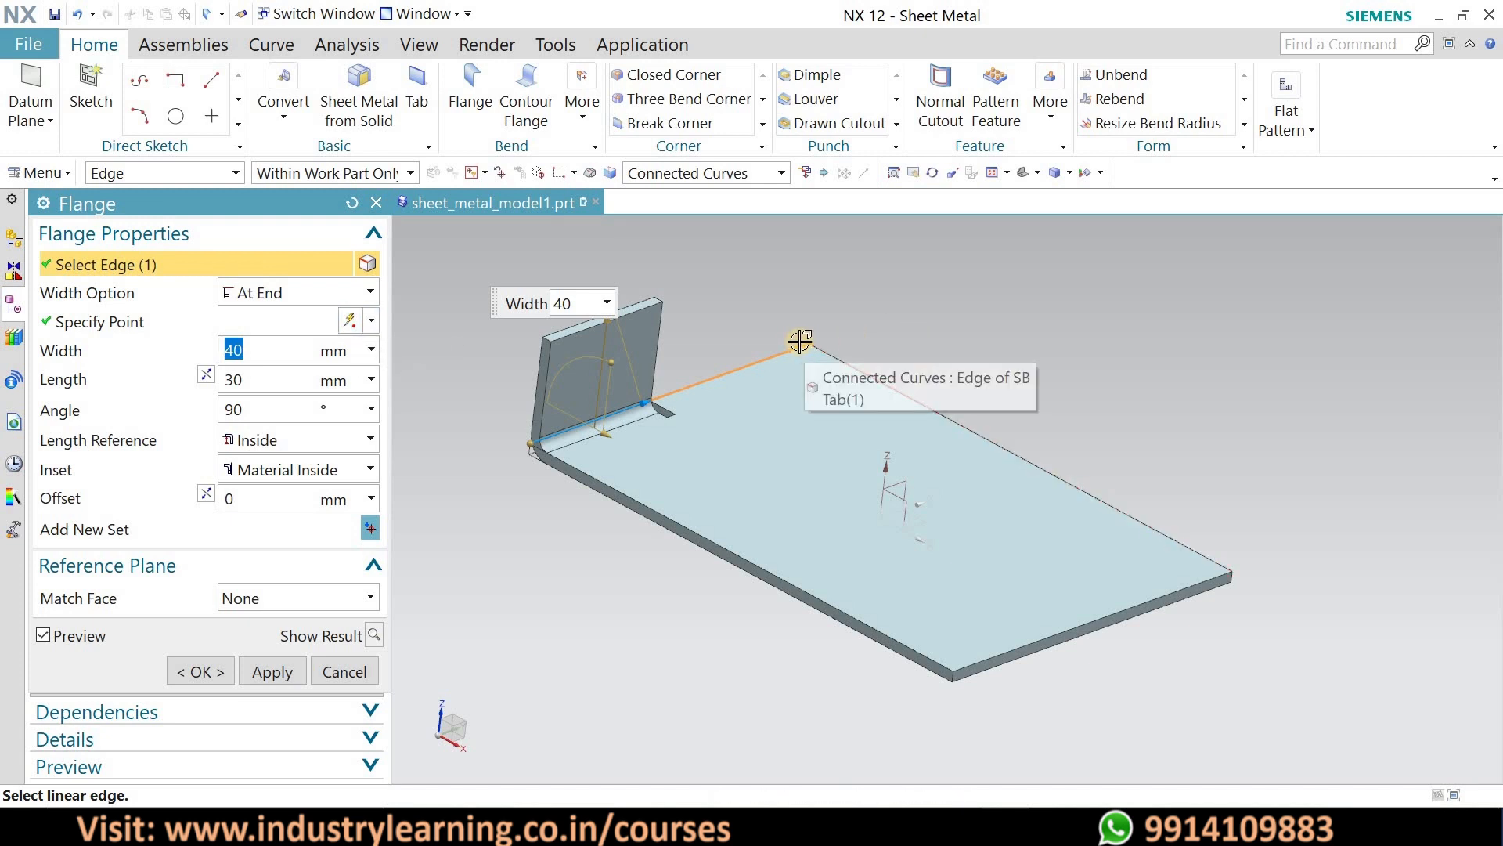
# - Move the At End flange to the far corner of the edge, try a 50 mm width and set it to 30 mm
pyautogui.click(348, 324)
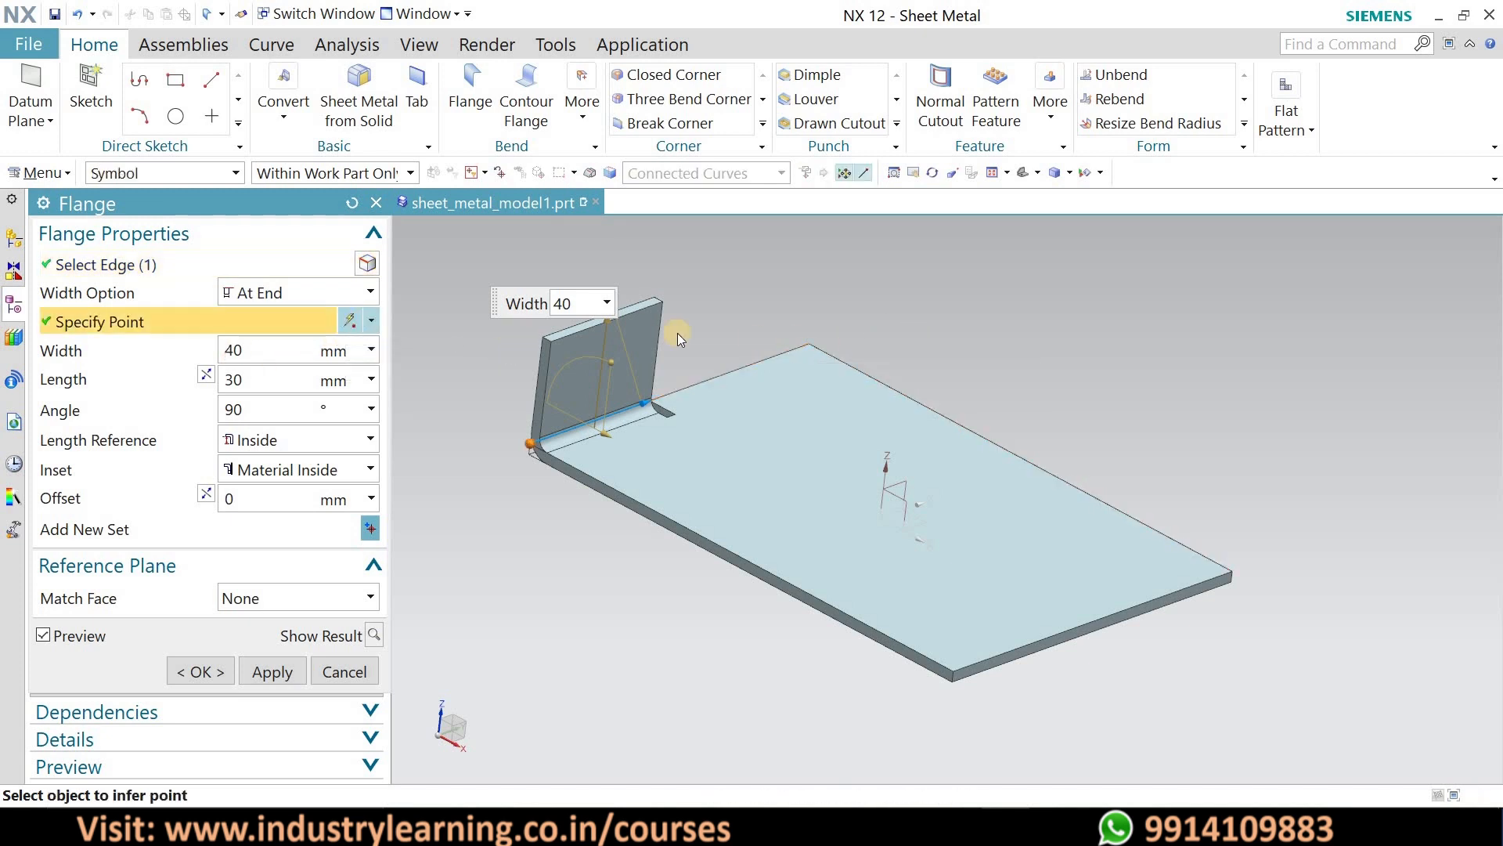
pyautogui.click(807, 341)
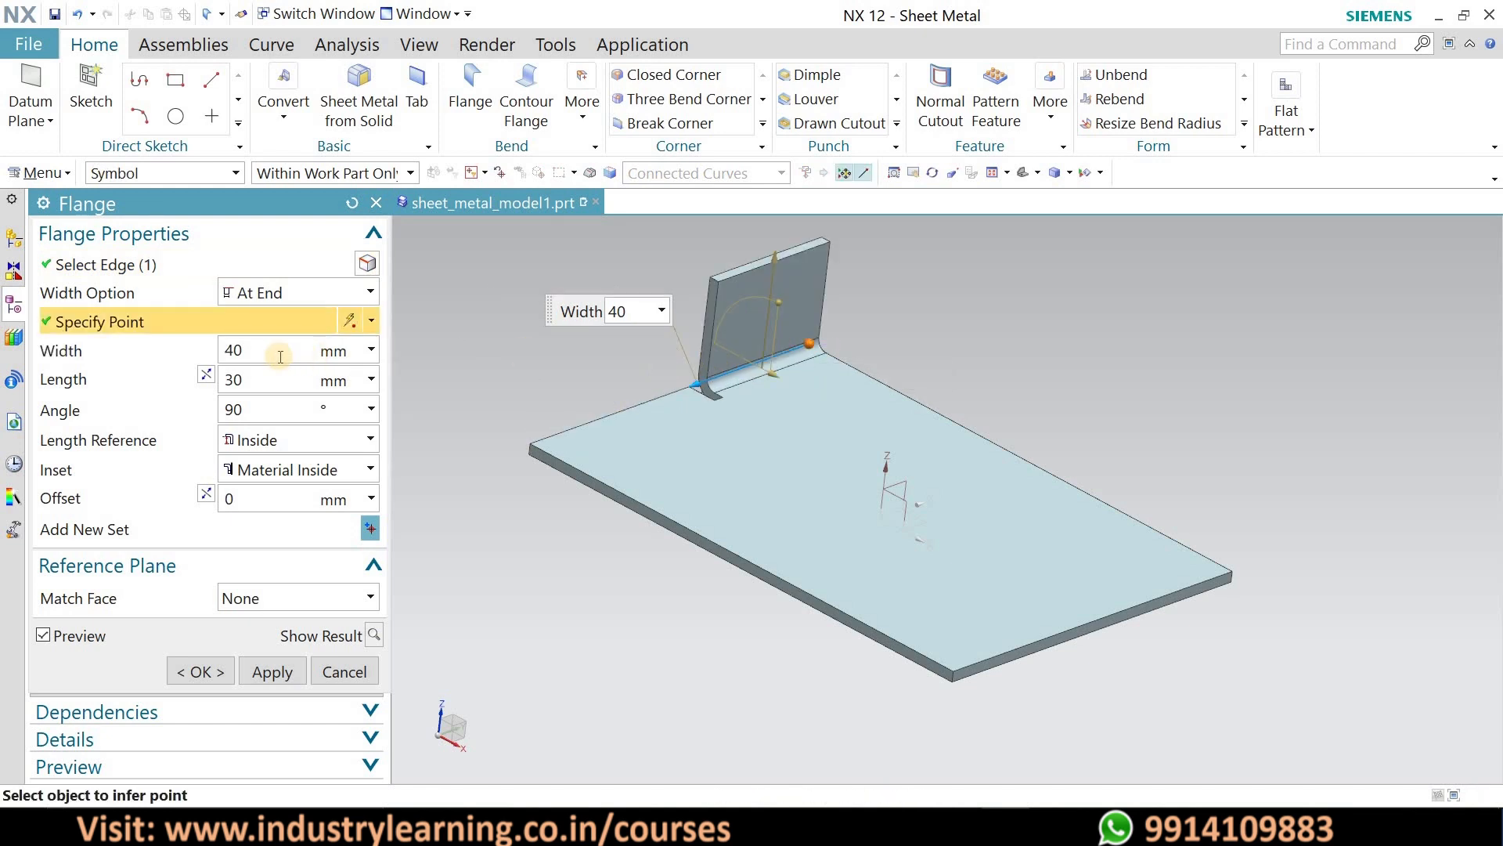
pyautogui.write('50')
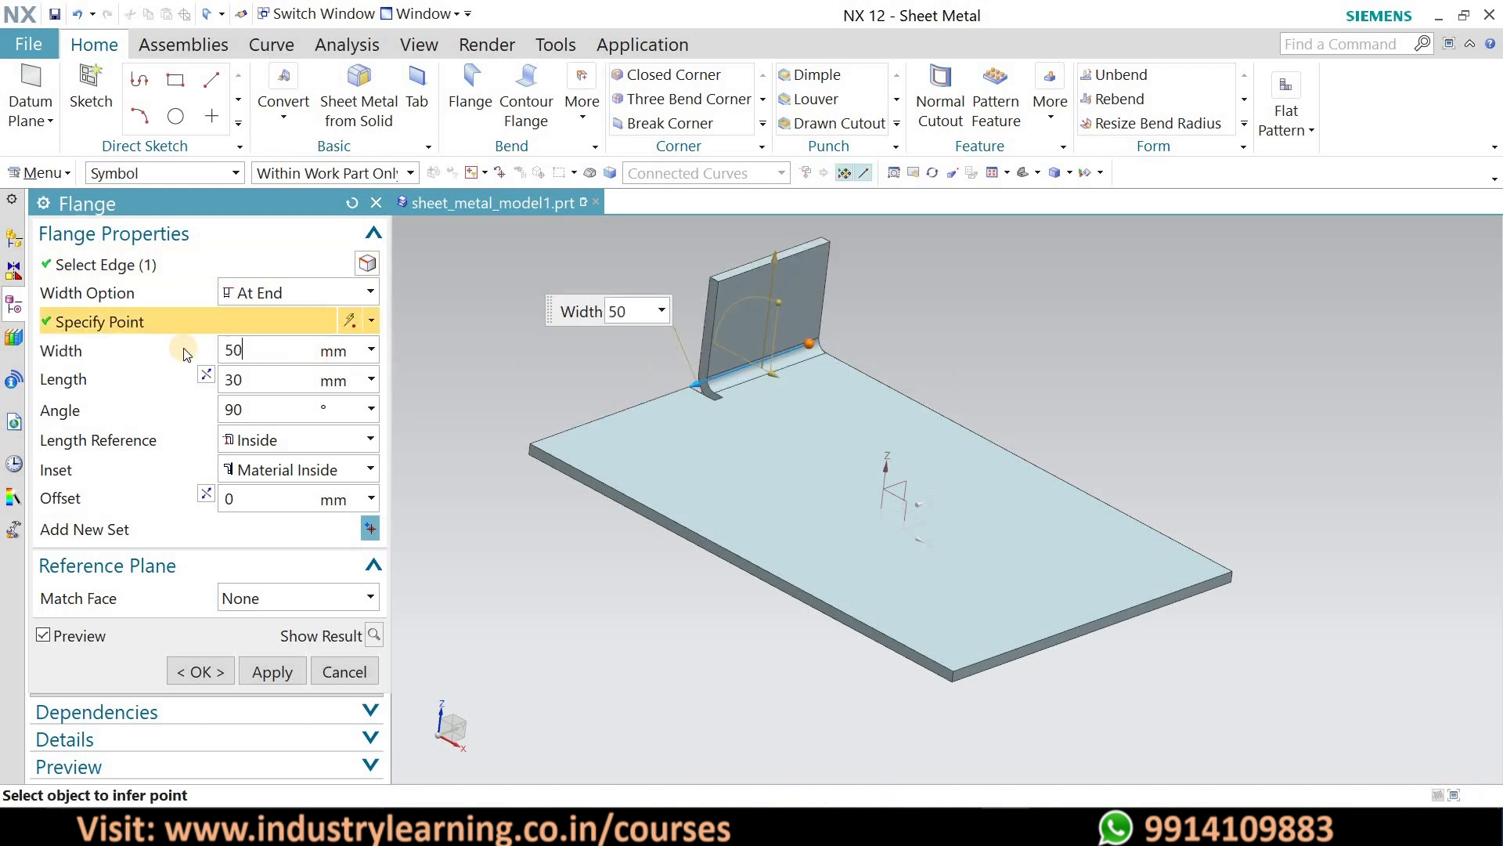
pyautogui.press('Return')
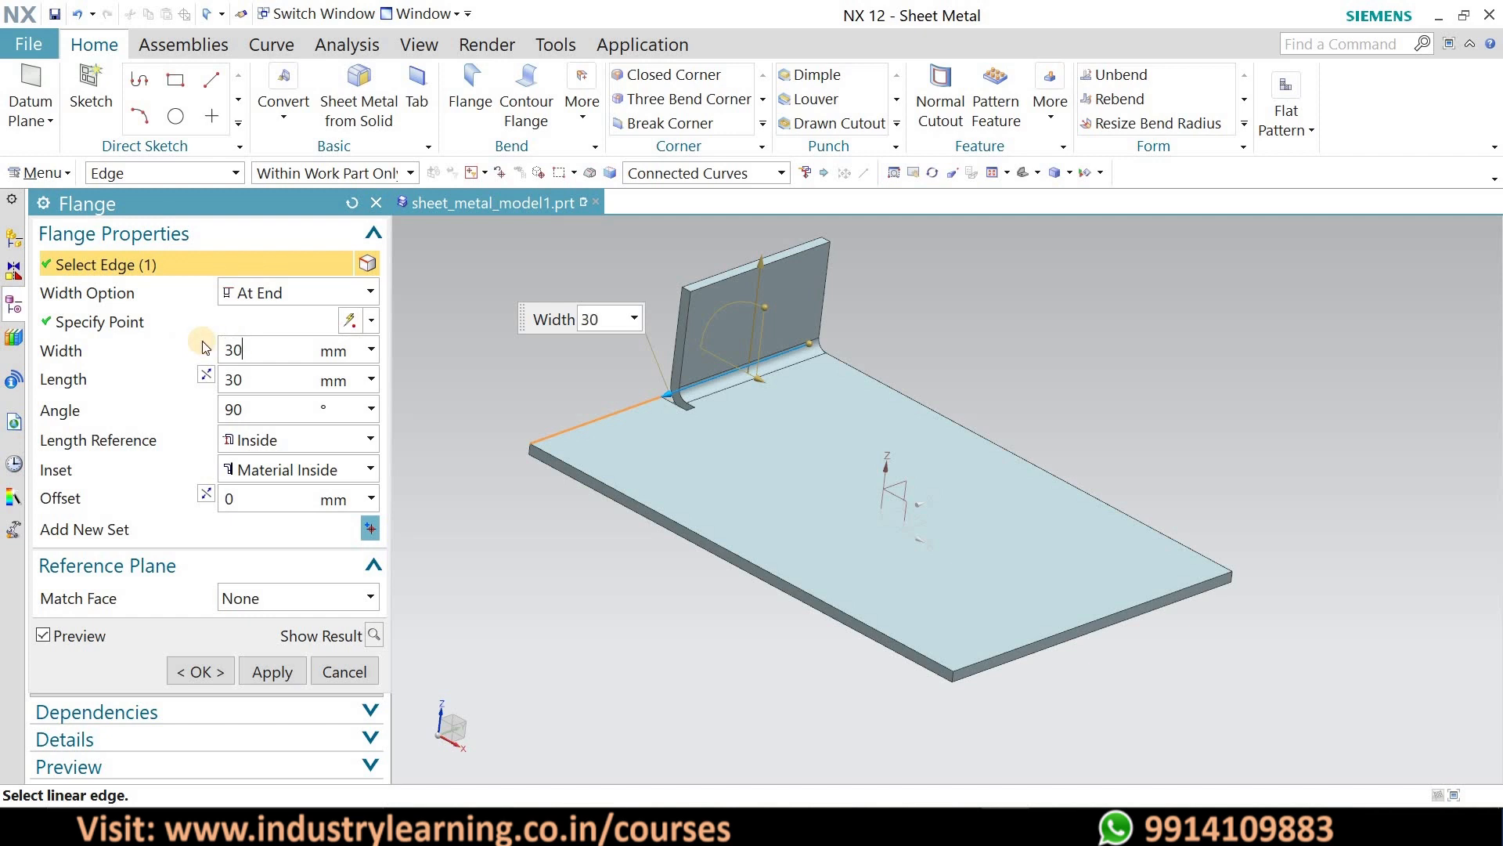
pyautogui.press('Return')
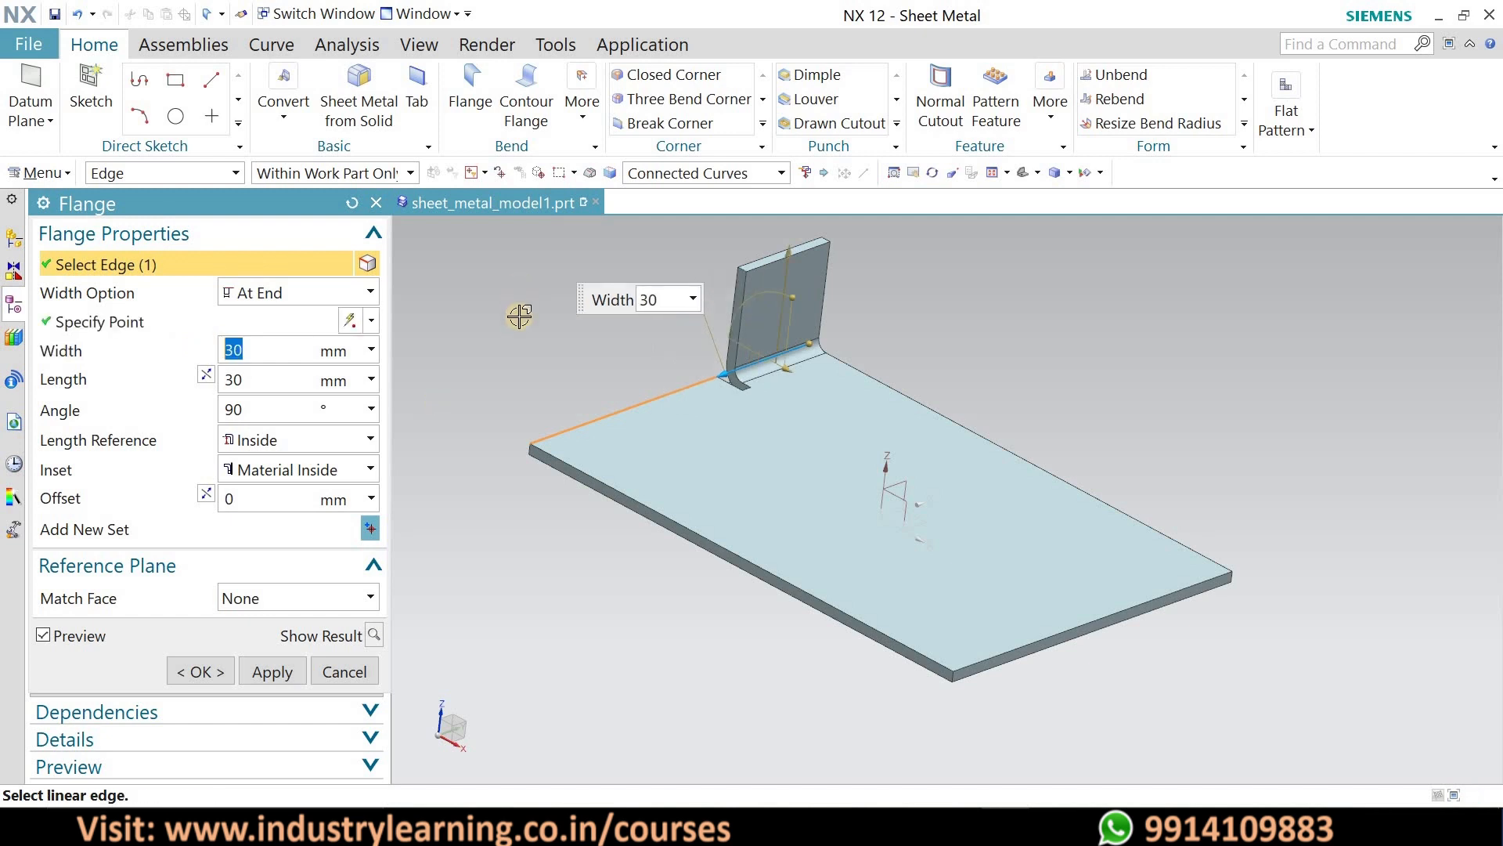
# - Switch the flange width to From End at the far corner, trying Distance 1 at 20 mm and at 30 mm
pyautogui.click(336, 293)
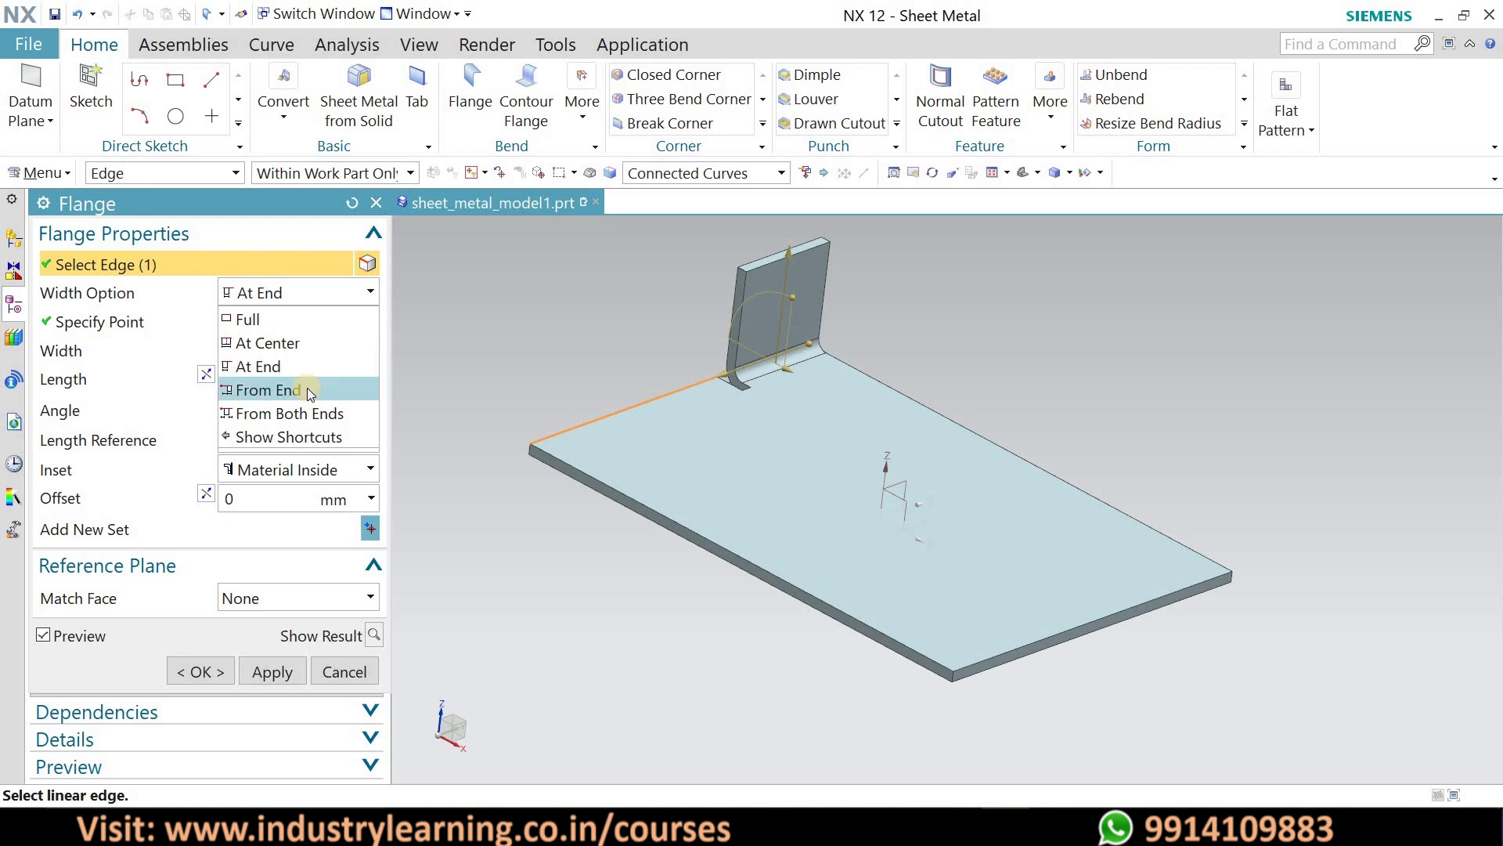
pyautogui.click(307, 389)
pyautogui.click(811, 342)
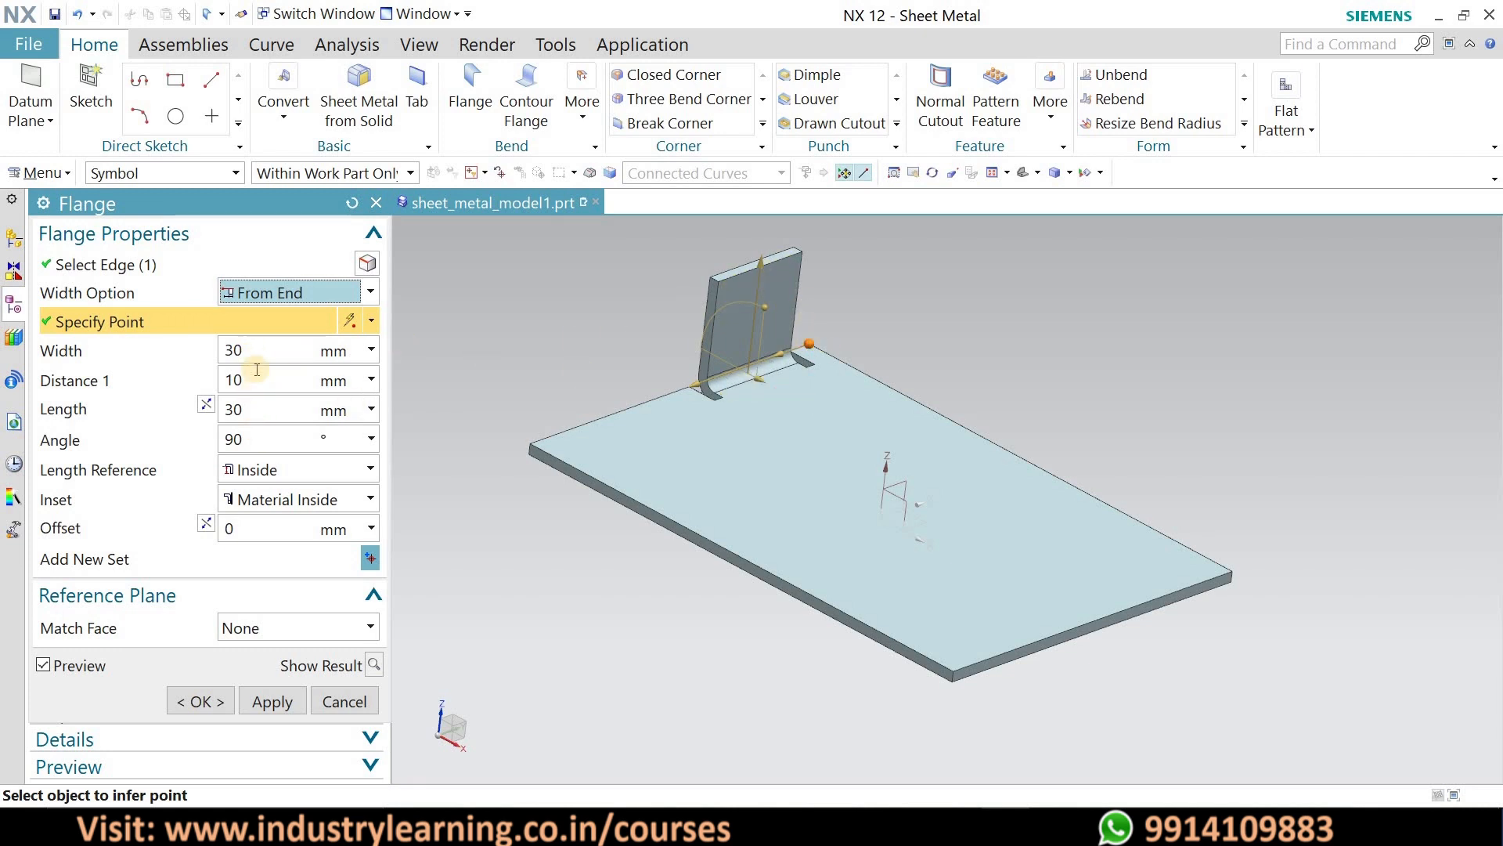
pyautogui.click(219, 380)
pyautogui.write('20')
pyautogui.press('Return')
pyautogui.write('30')
pyautogui.press('Return')
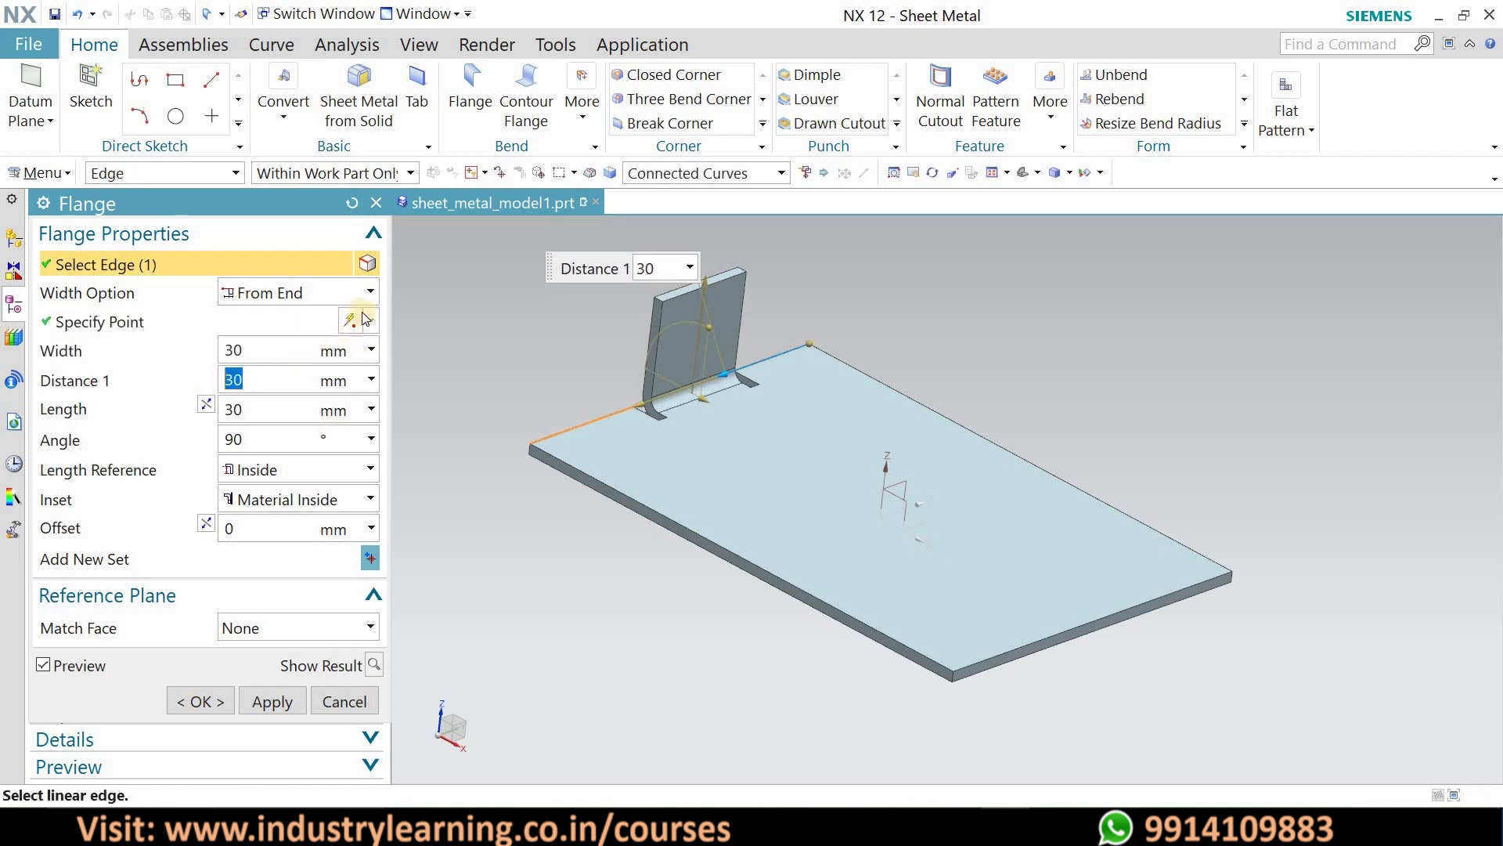
# - Switch the flange's width option to From Both Ends and set Distance 1 to 10 mm
pyautogui.click(337, 293)
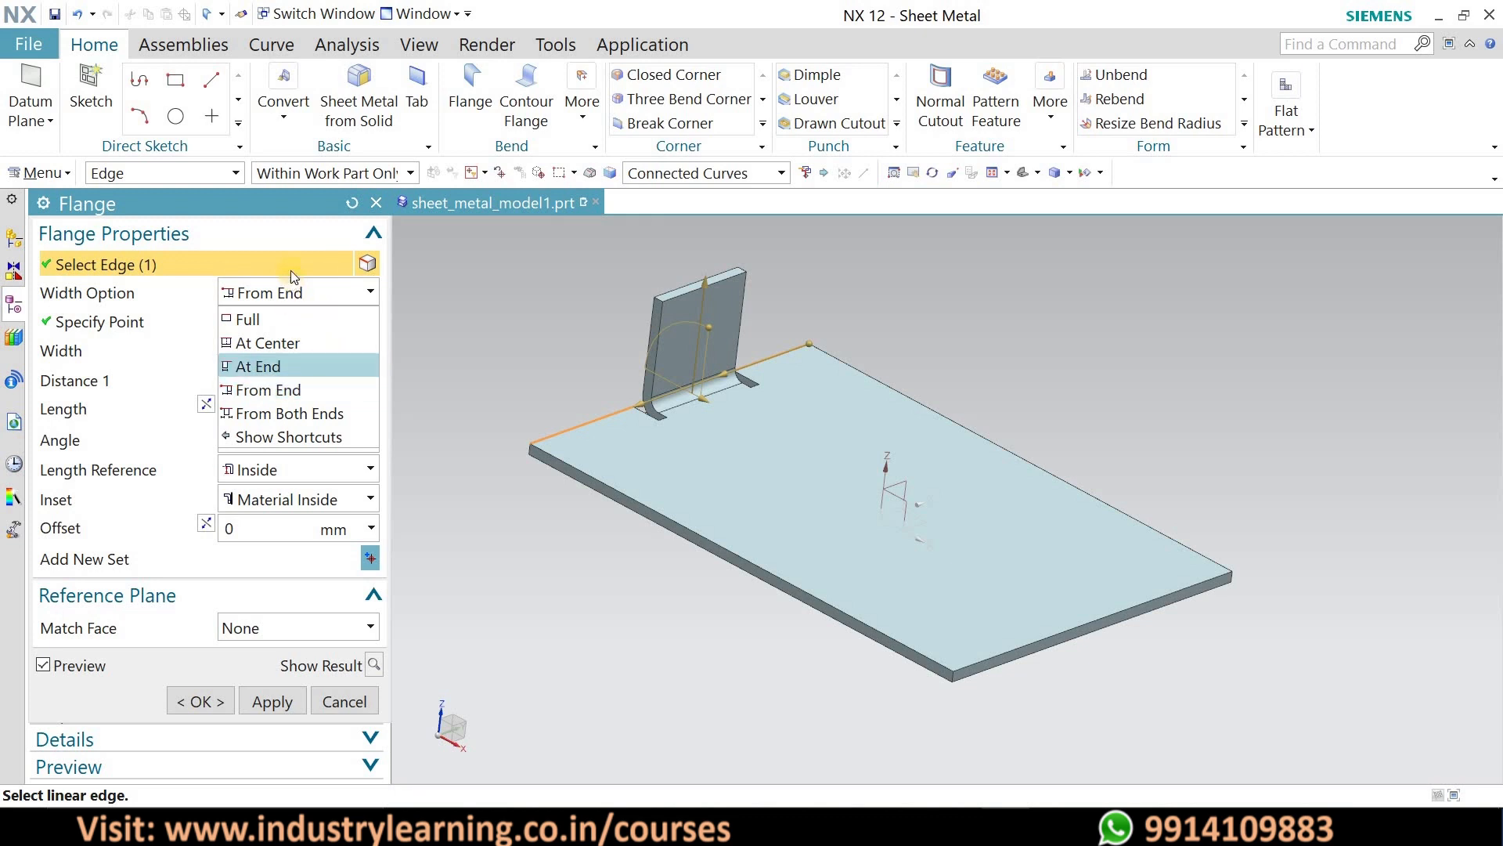
pyautogui.click(365, 294)
pyautogui.click(367, 293)
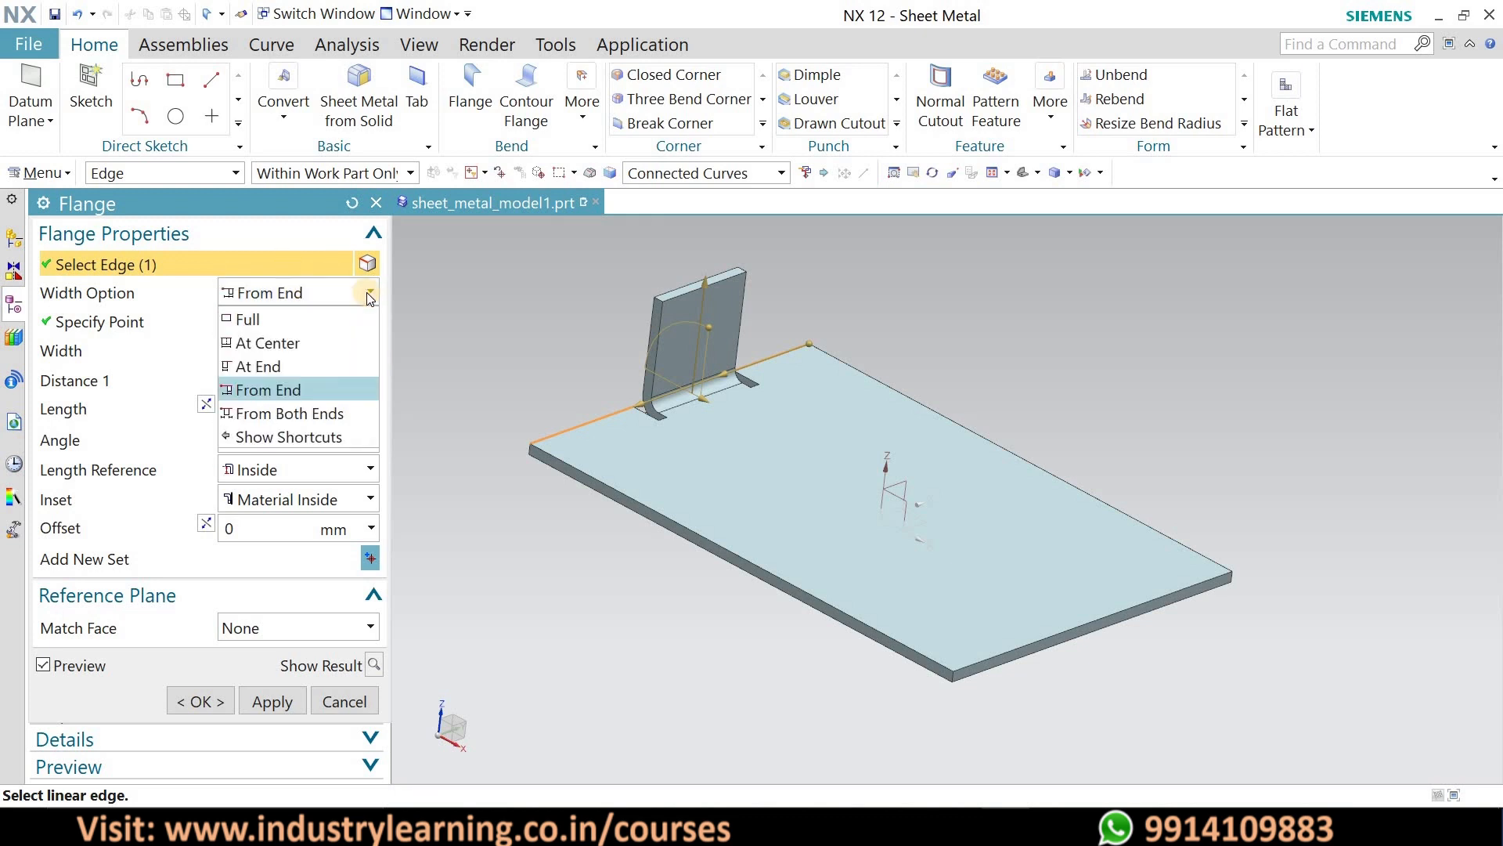
pyautogui.click(331, 415)
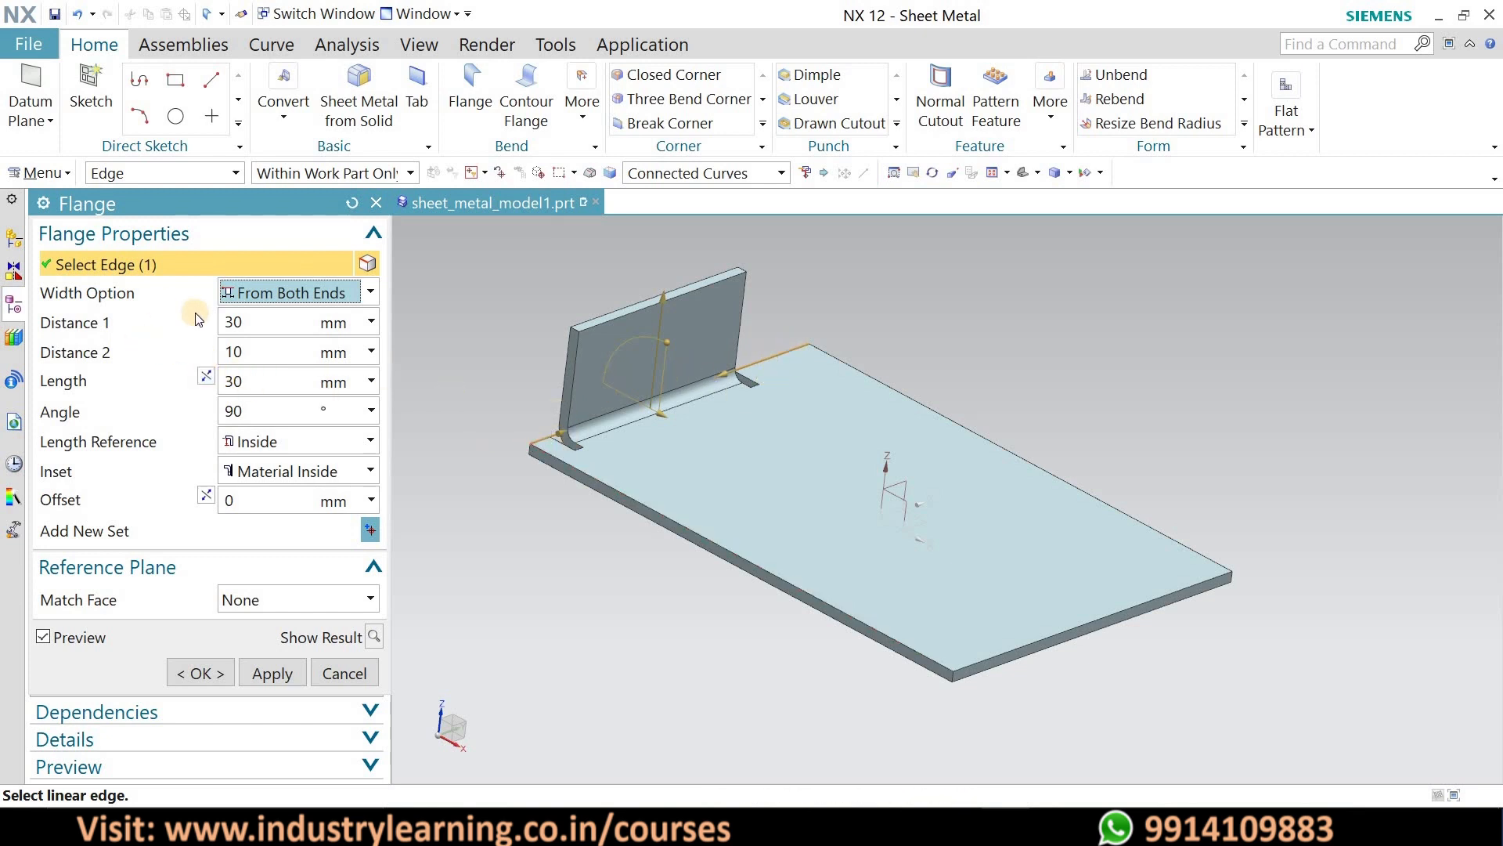
pyautogui.click(248, 319)
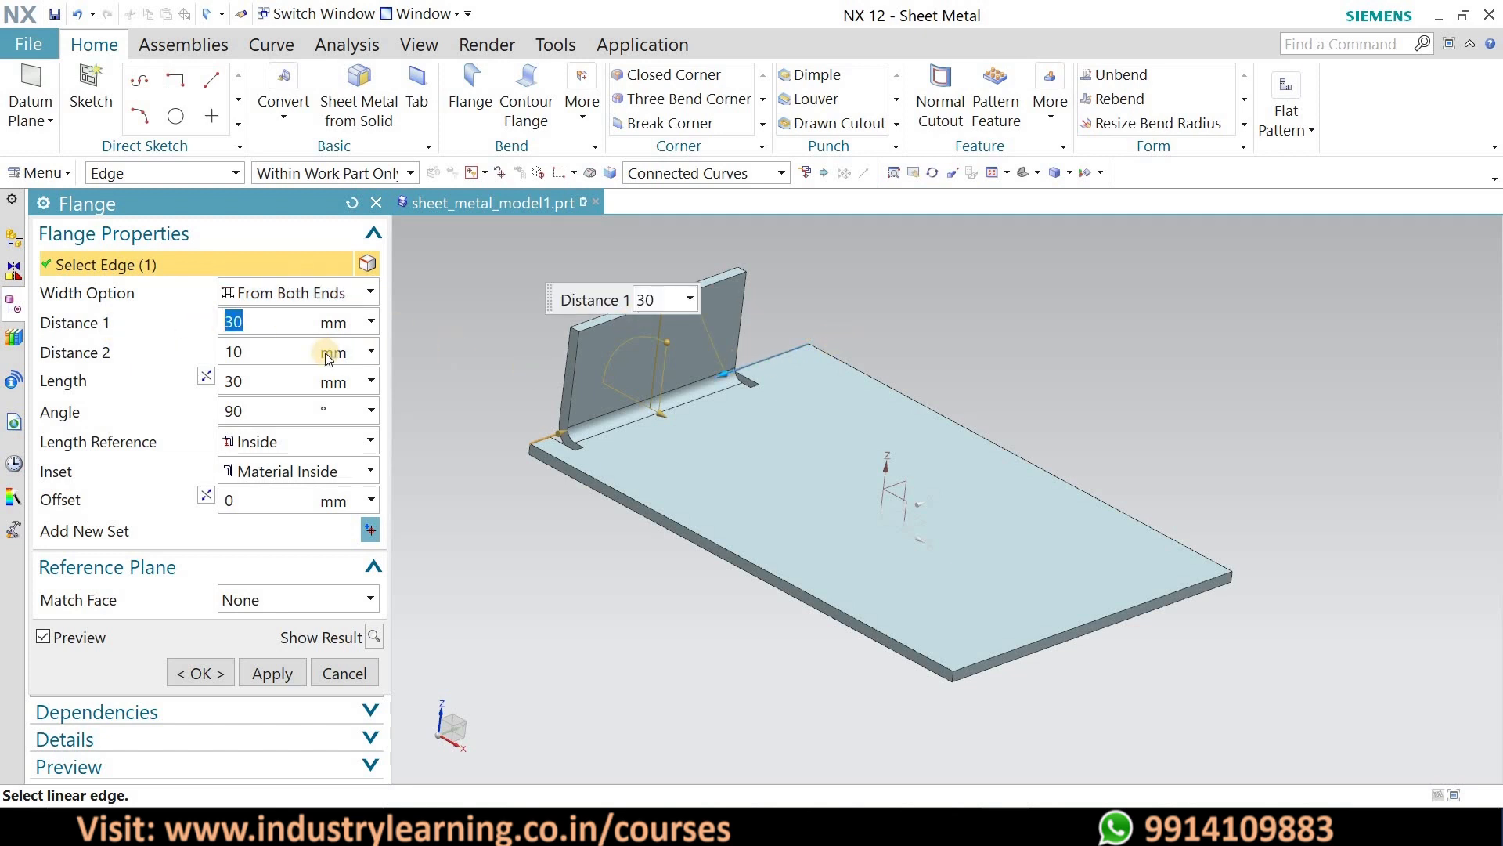
pyautogui.press('Return')
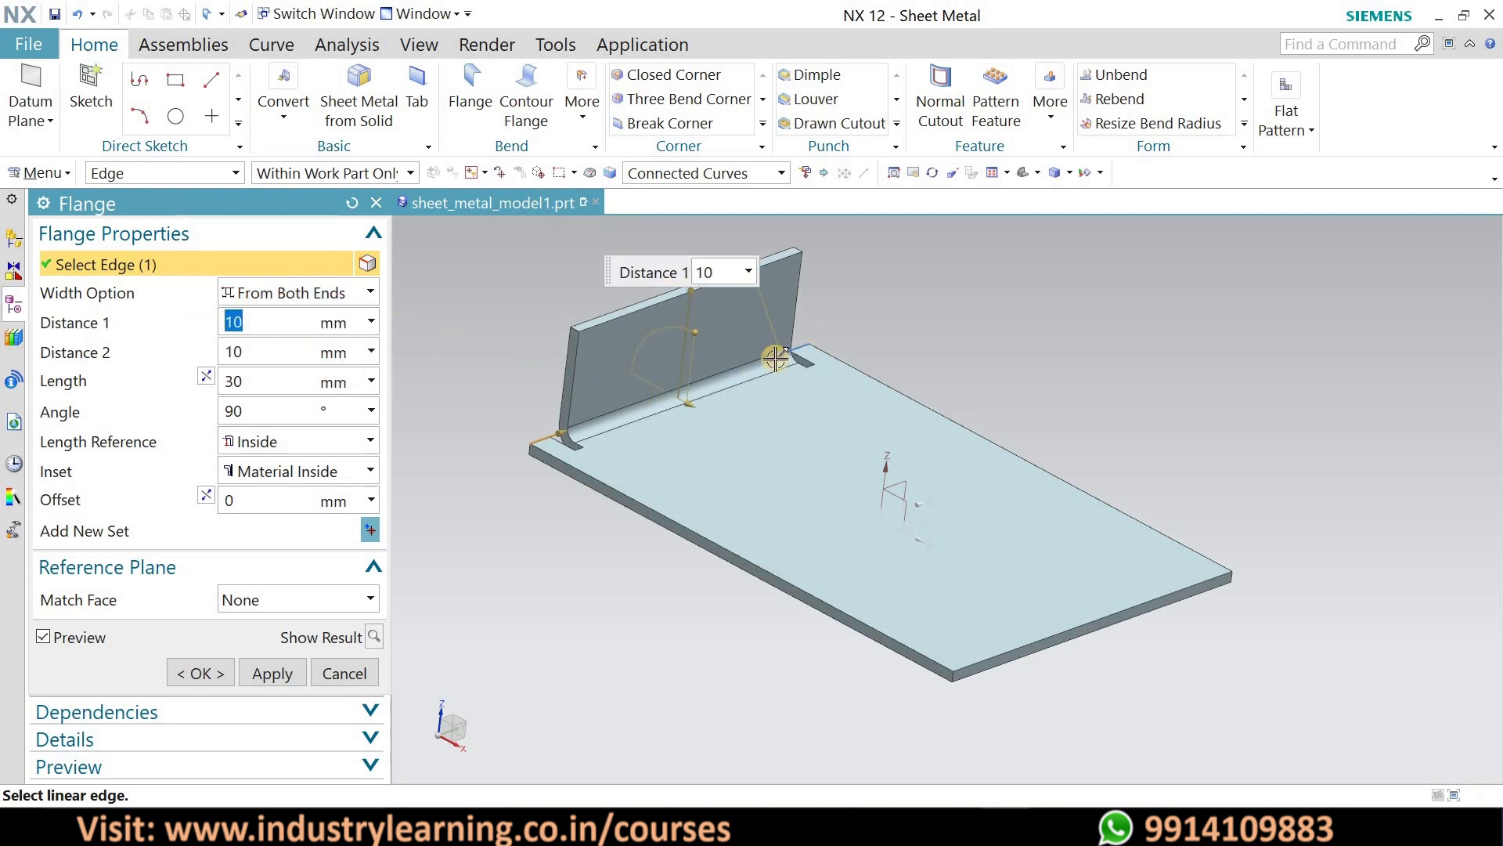
# - Set the flange's Distance 2 to 20 mm
pyautogui.click(260, 347)
pyautogui.write('2')
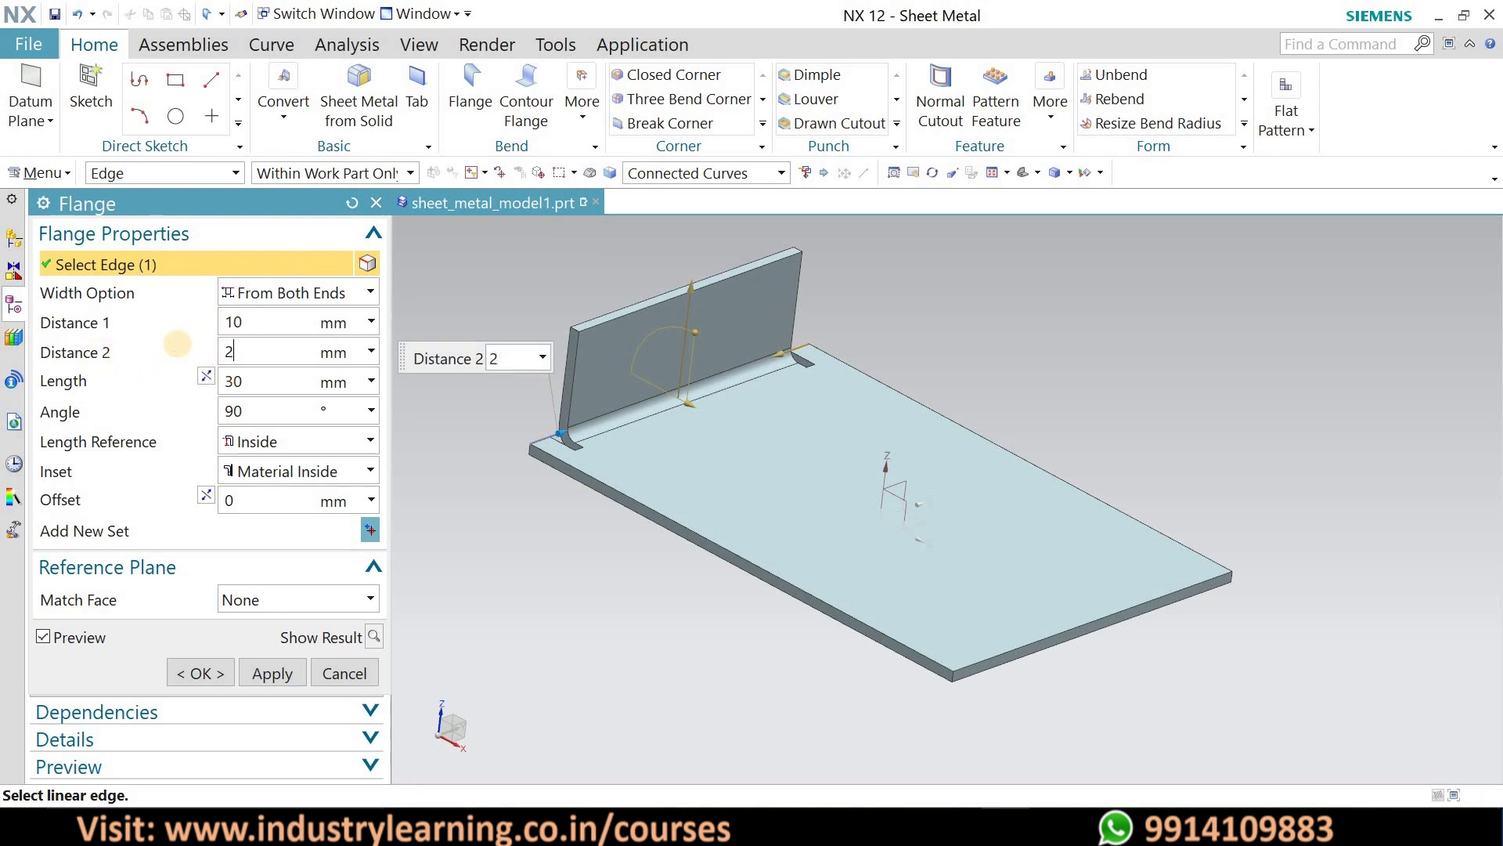
pyautogui.write('0')
pyautogui.press('Return')
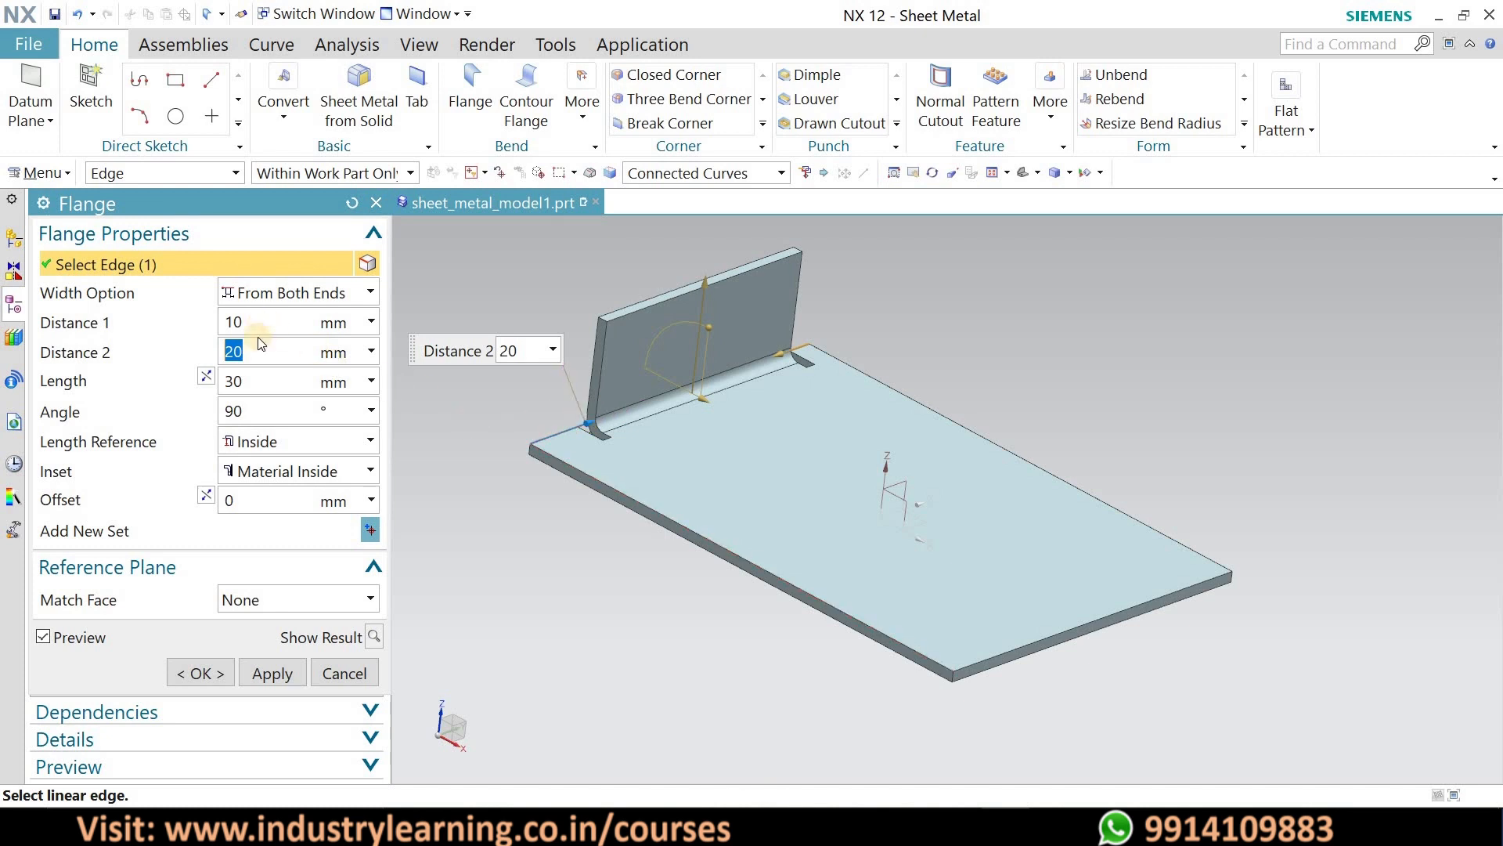
# - Set the flange's From Both Ends Distance 1 to 30 mm and Distance 2 to 40 mm
pyautogui.click(167, 322)
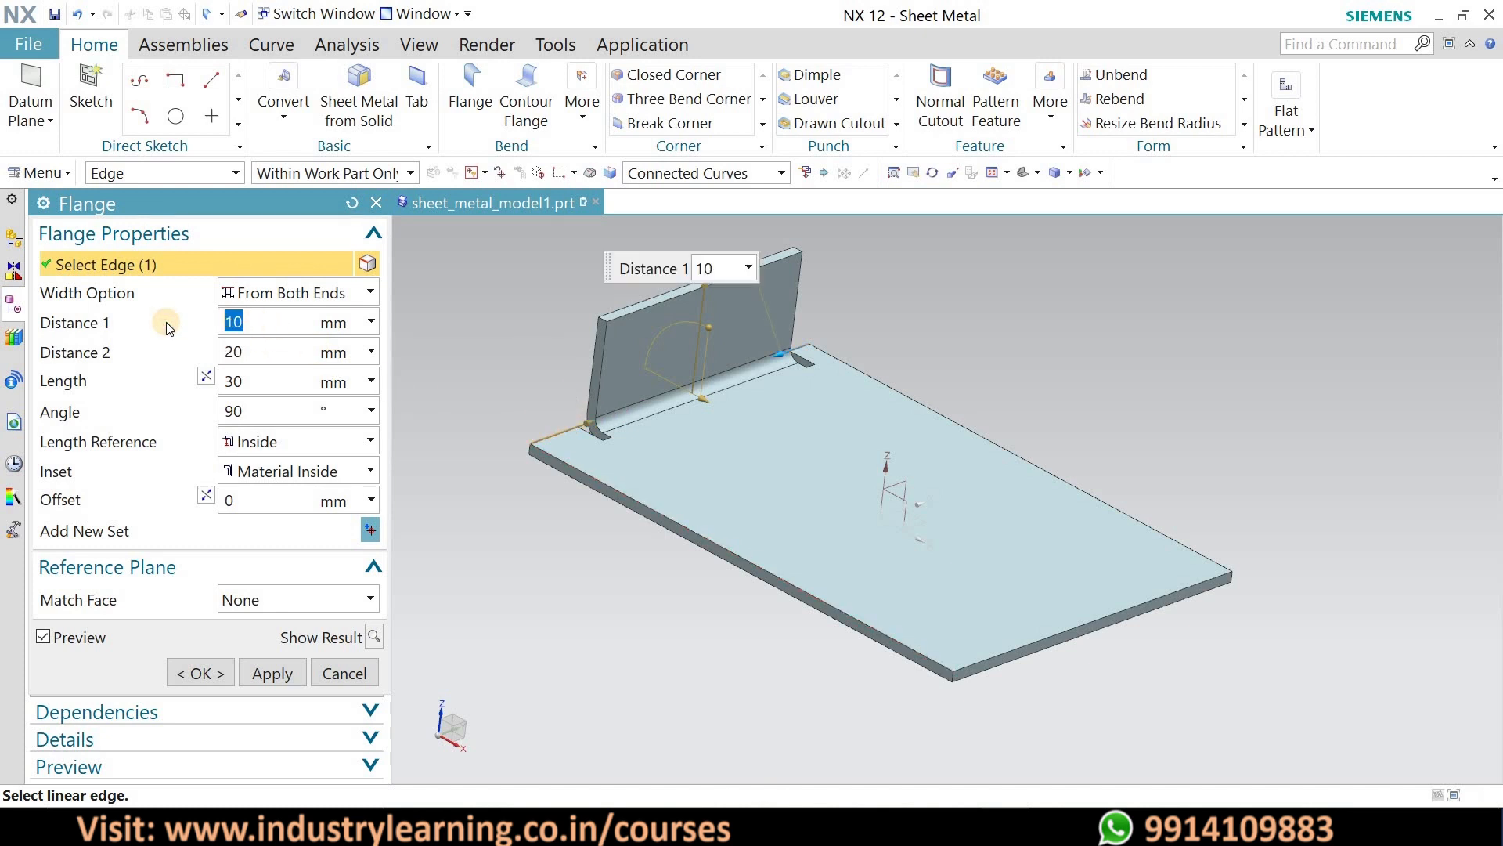
pyautogui.write('30')
pyautogui.press('Return')
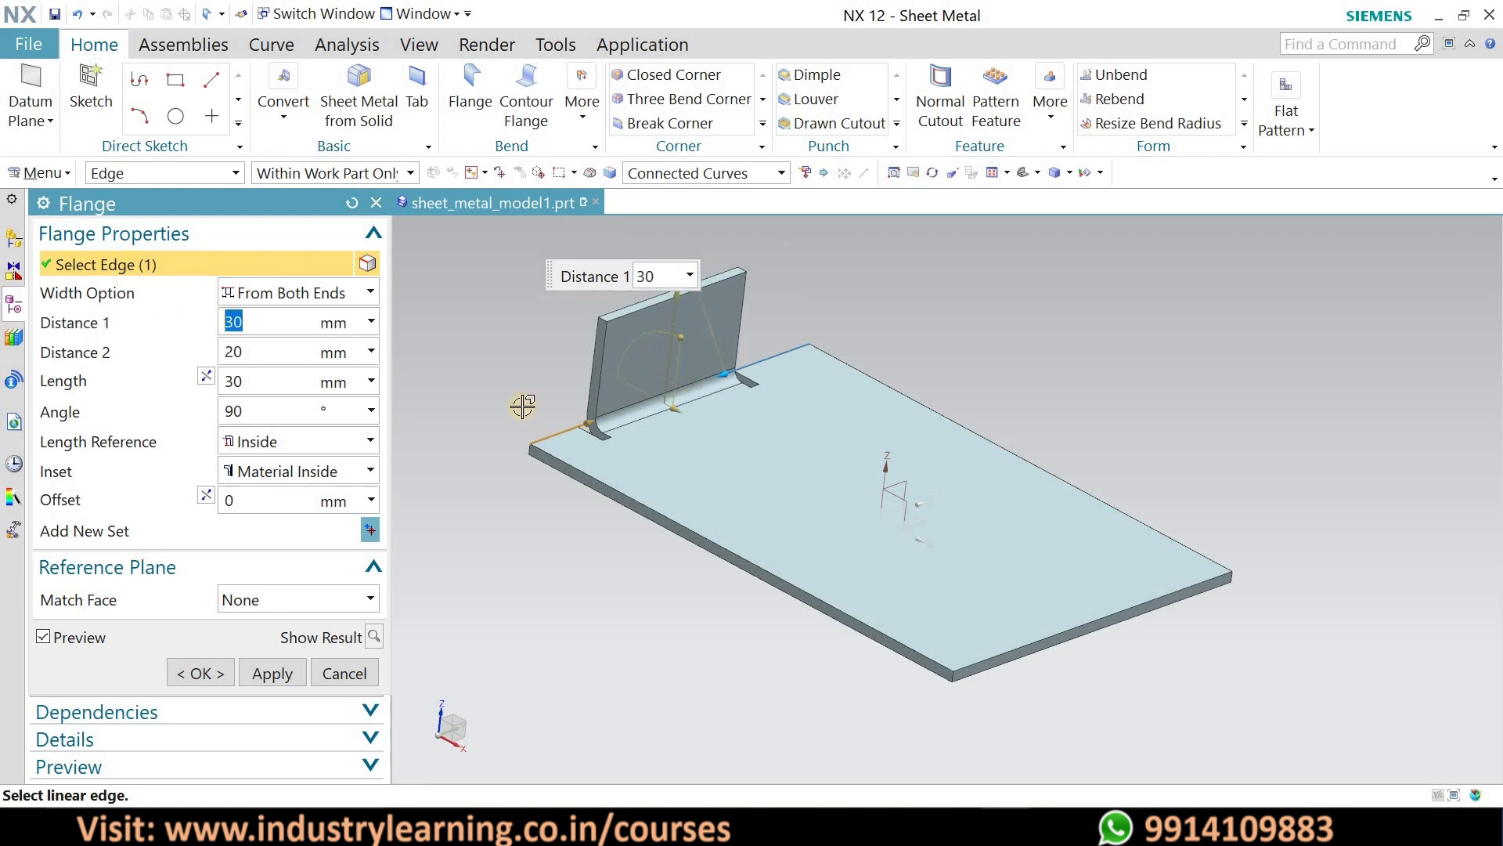
pyautogui.click(261, 346)
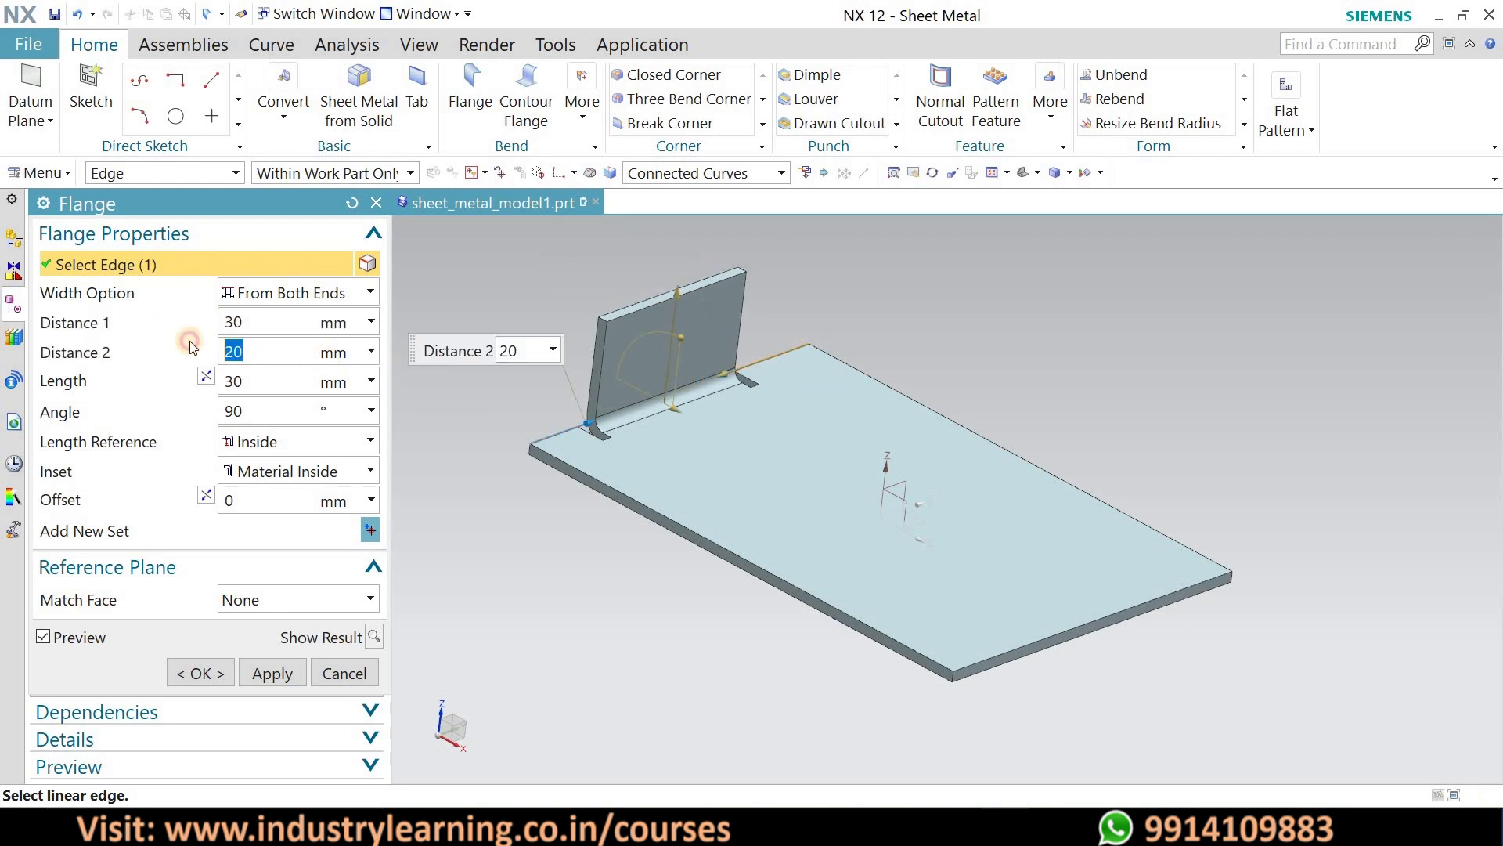
pyautogui.press('Return')
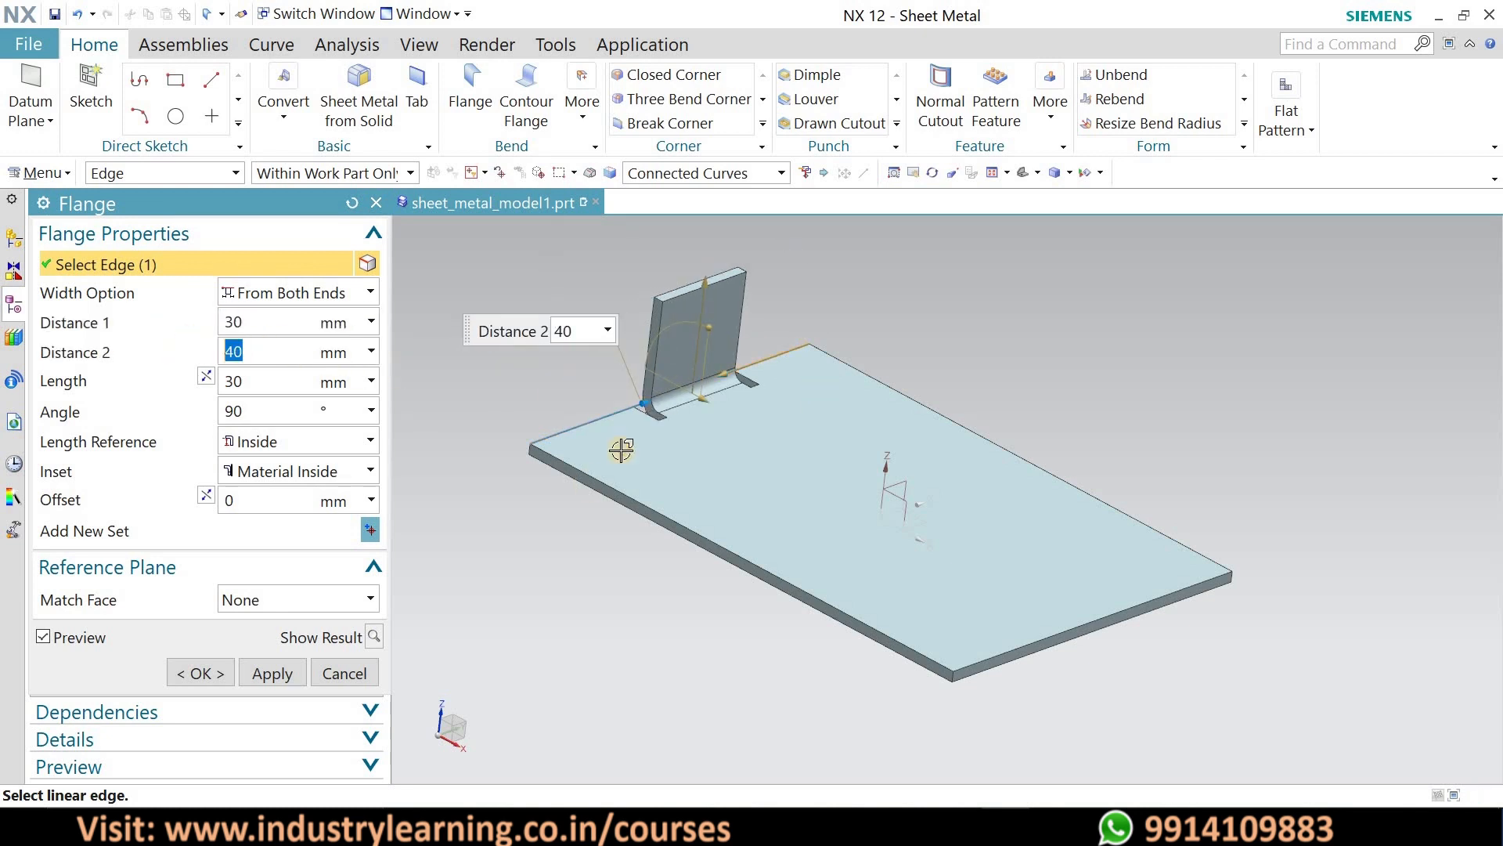
# - Switch the flange's width option to Full and add the tab's other three edges to the flange
pyautogui.click(371, 291)
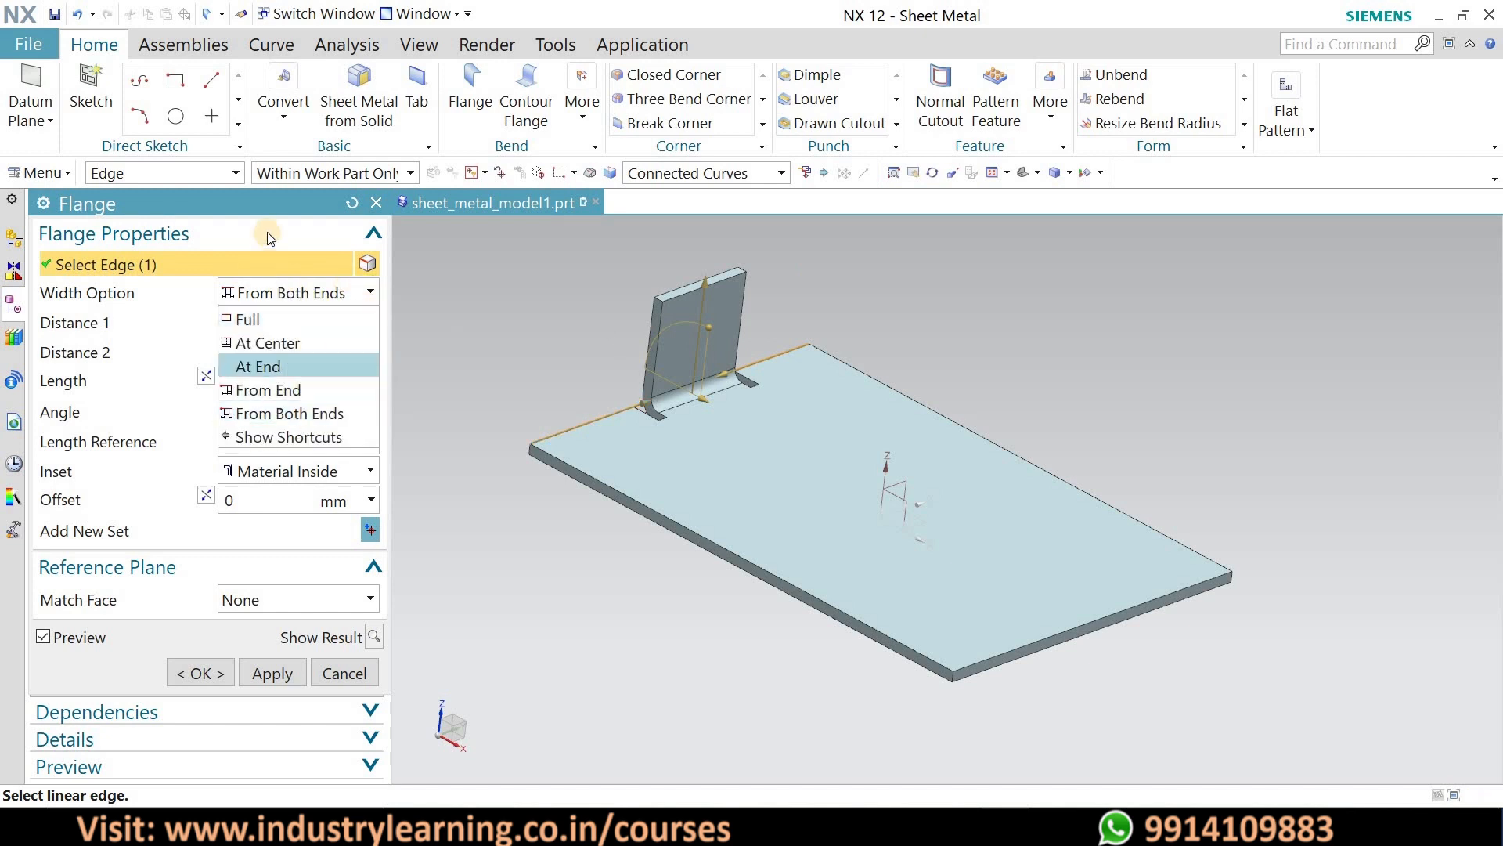
pyautogui.click(293, 414)
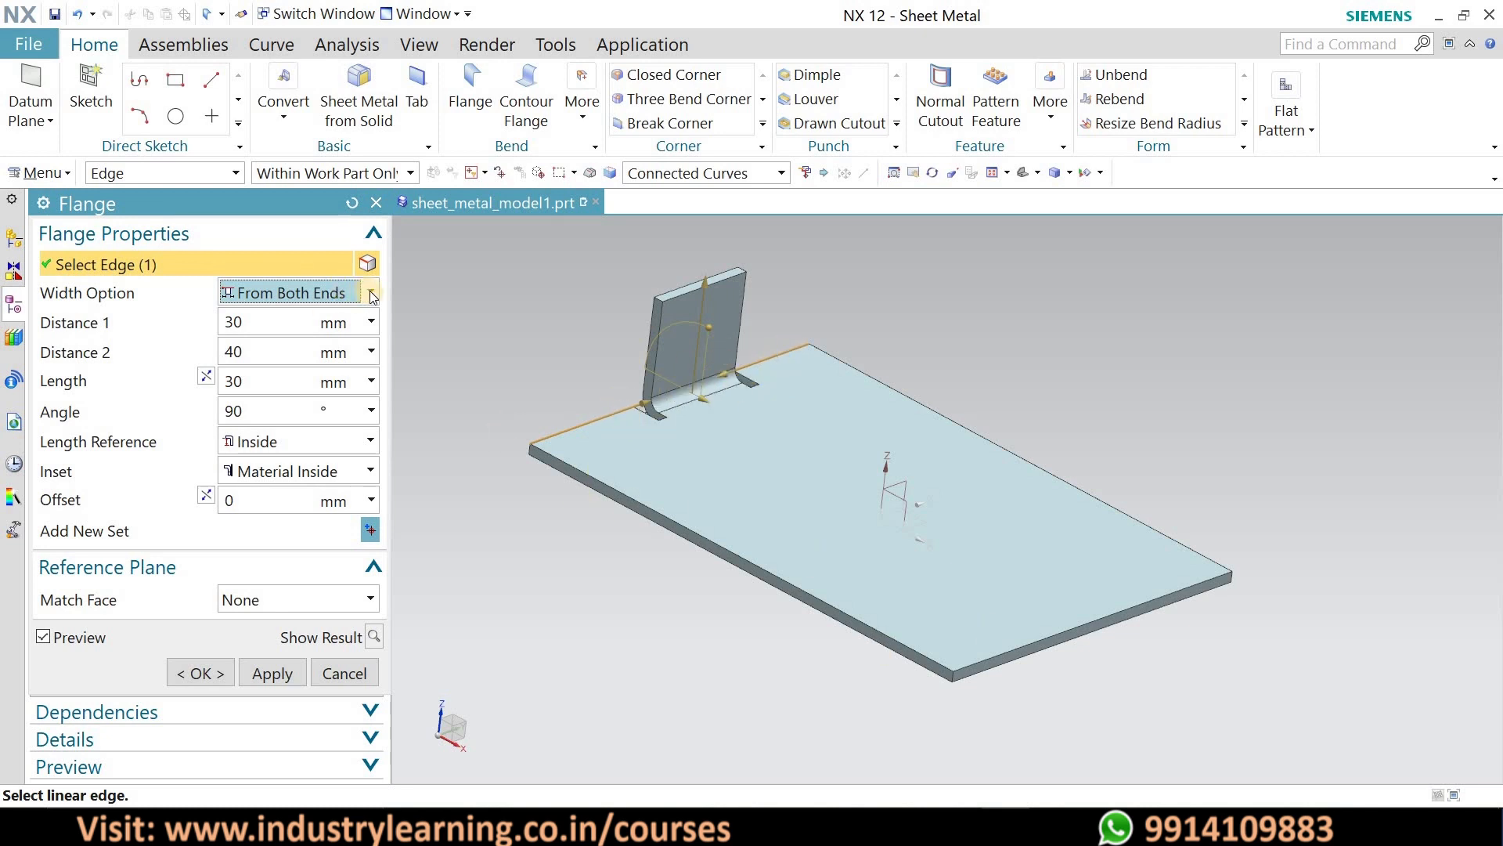
pyautogui.click(337, 292)
pyautogui.click(315, 324)
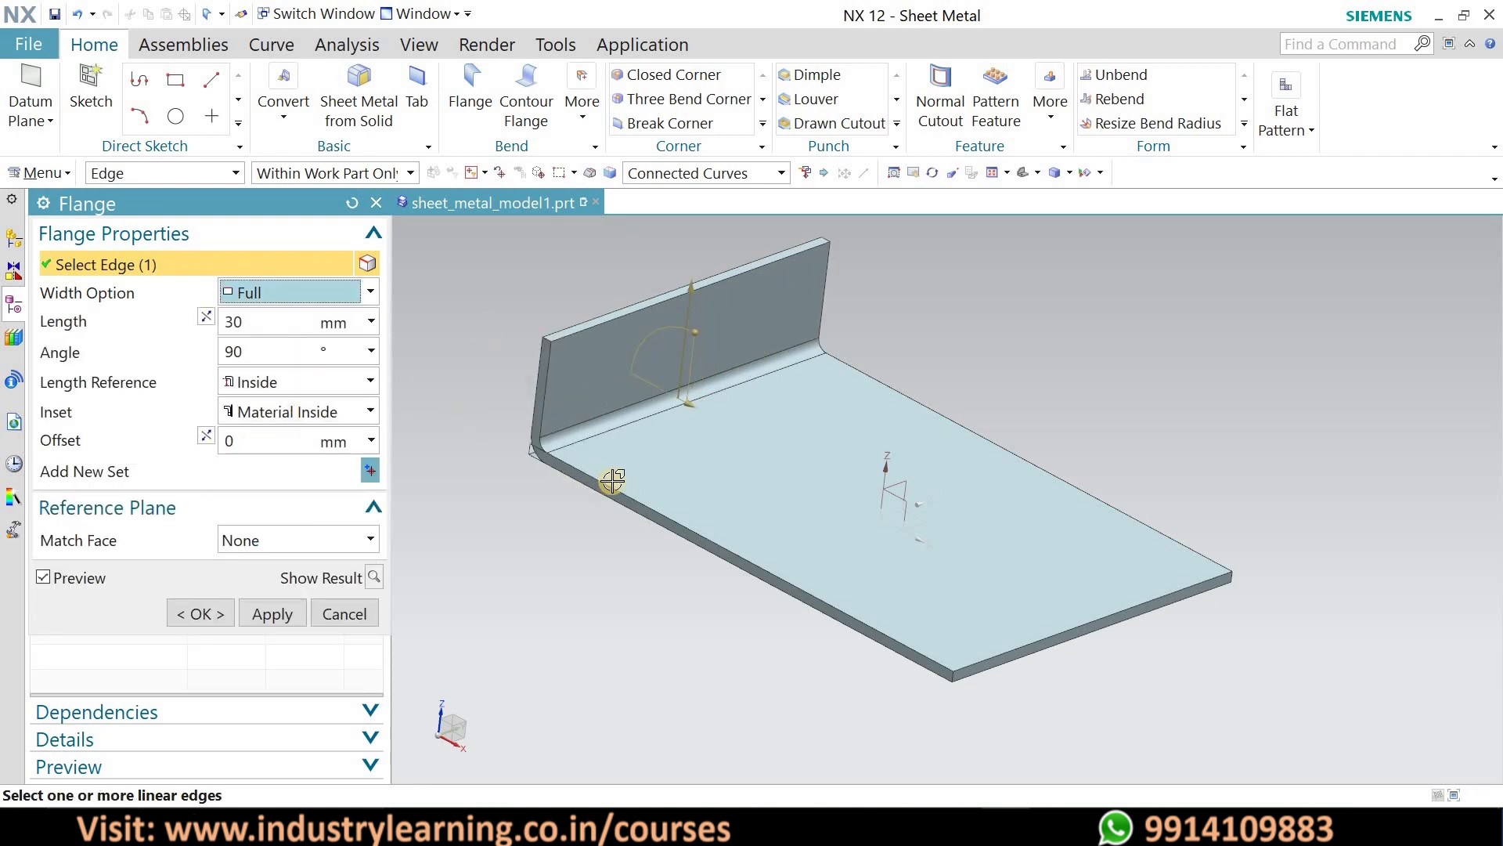
pyautogui.click(627, 490)
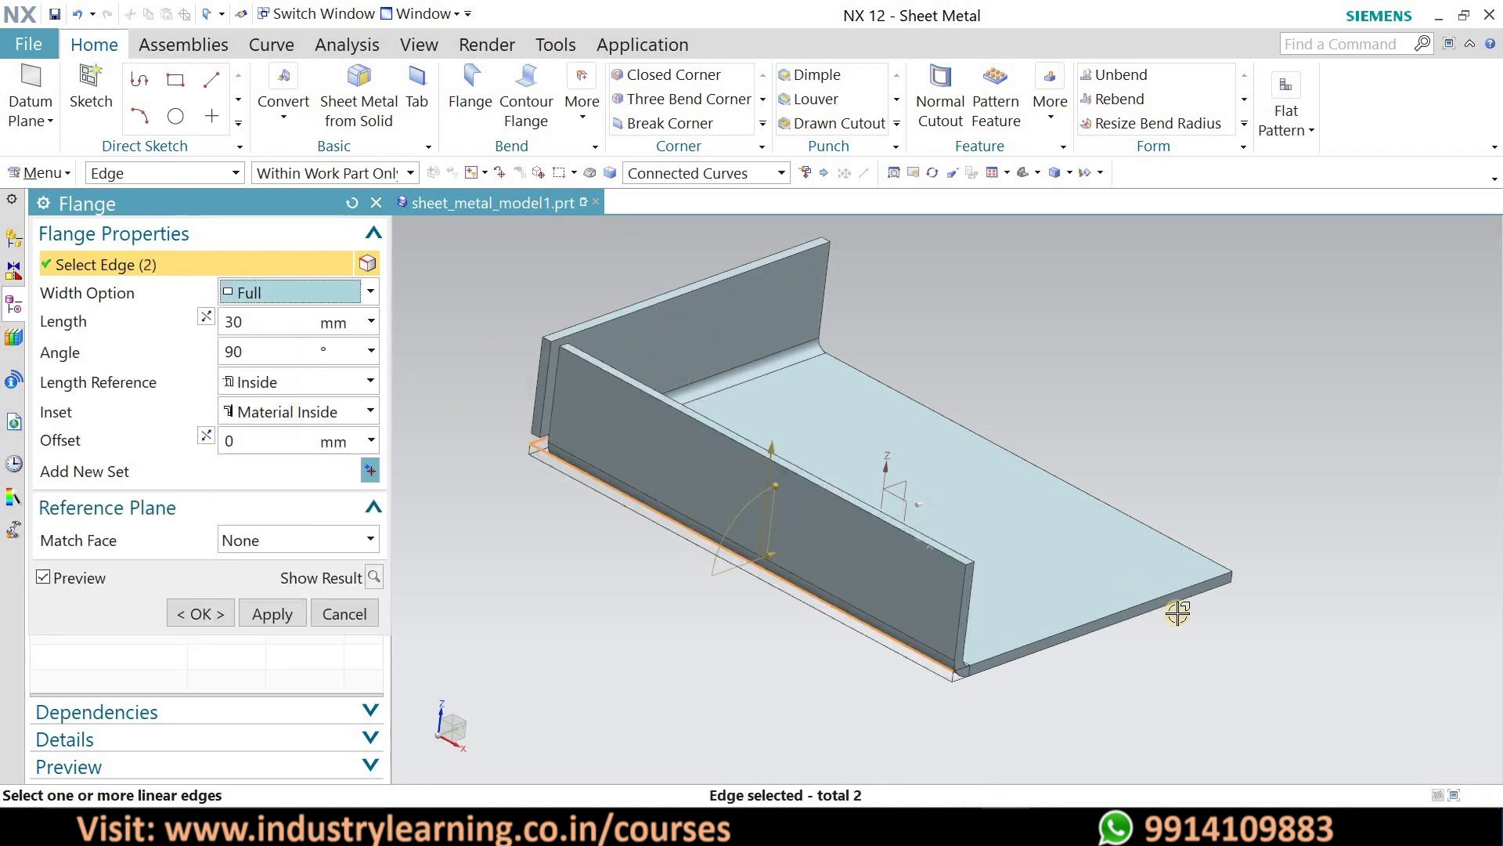
pyautogui.click(1151, 595)
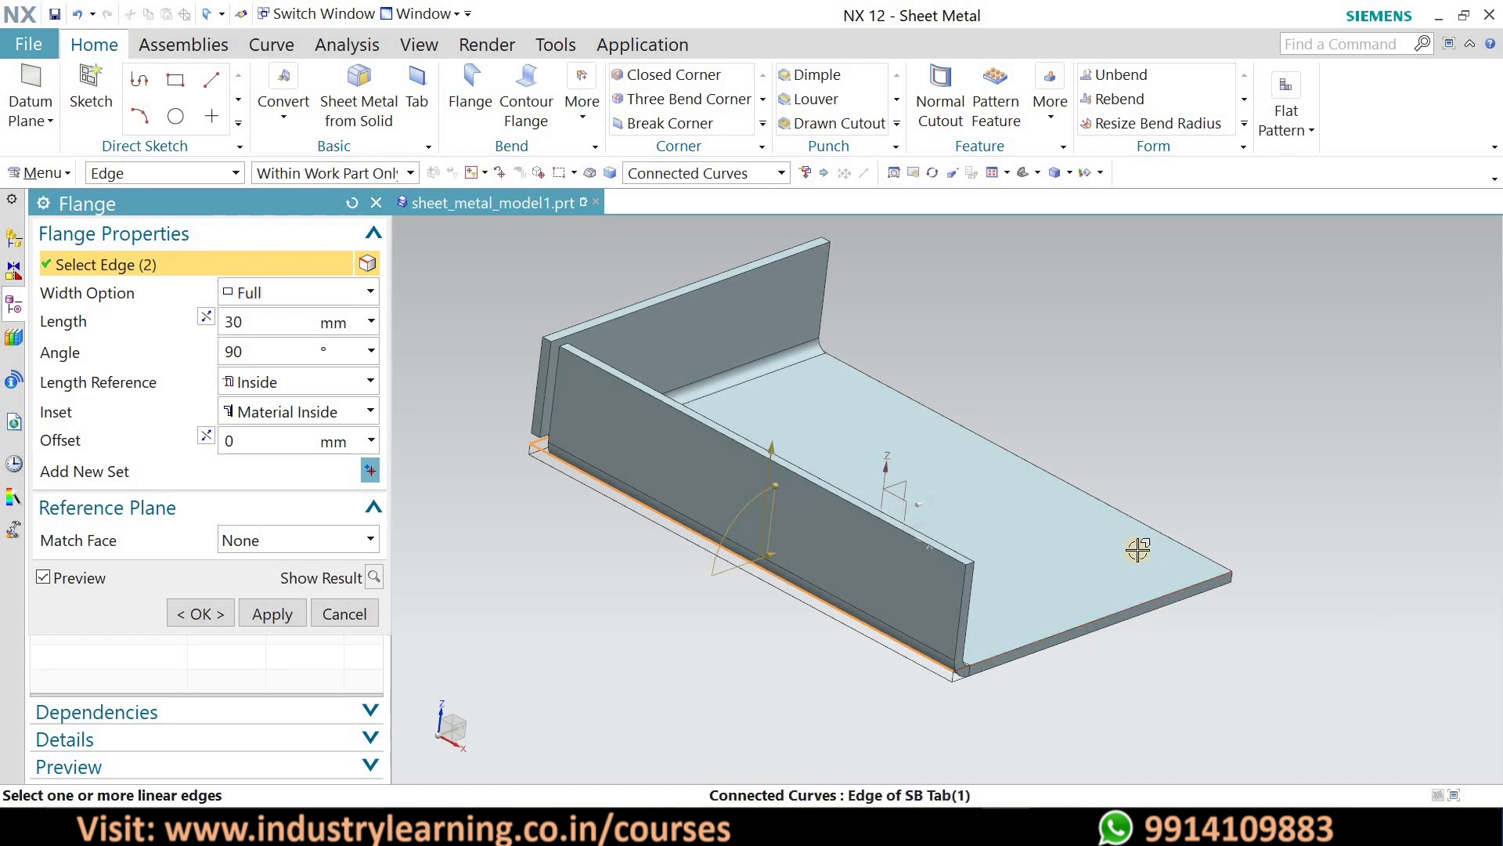
pyautogui.click(1016, 454)
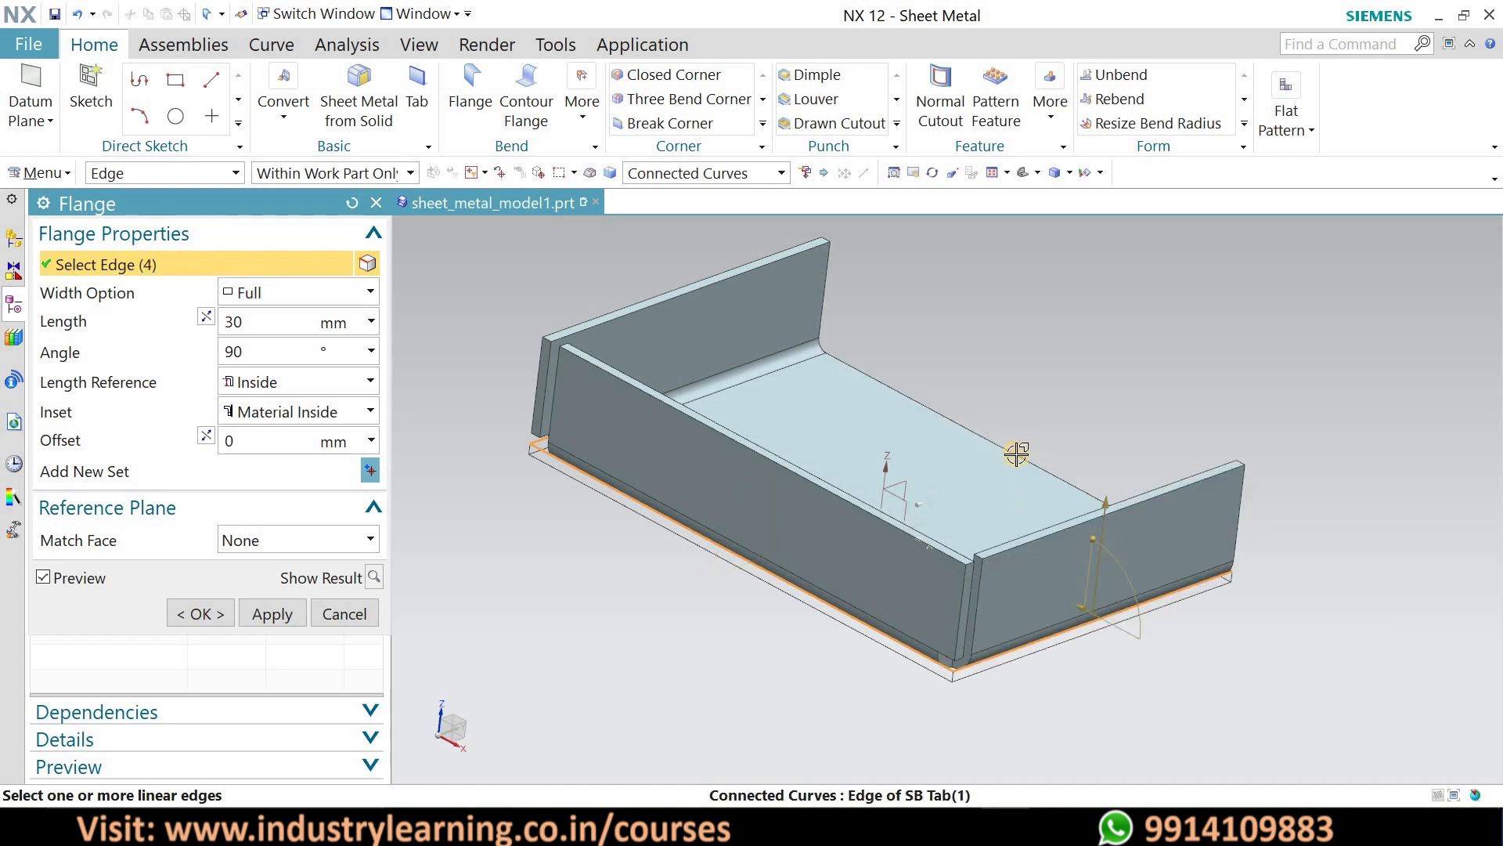
# - Start a secondary Contour Flange and place its section sketch normal to the tab's short edge, about 38.5 mm along it
pyautogui.moveTo(966, 298); pyautogui.dragTo(922, 336, button='middle')
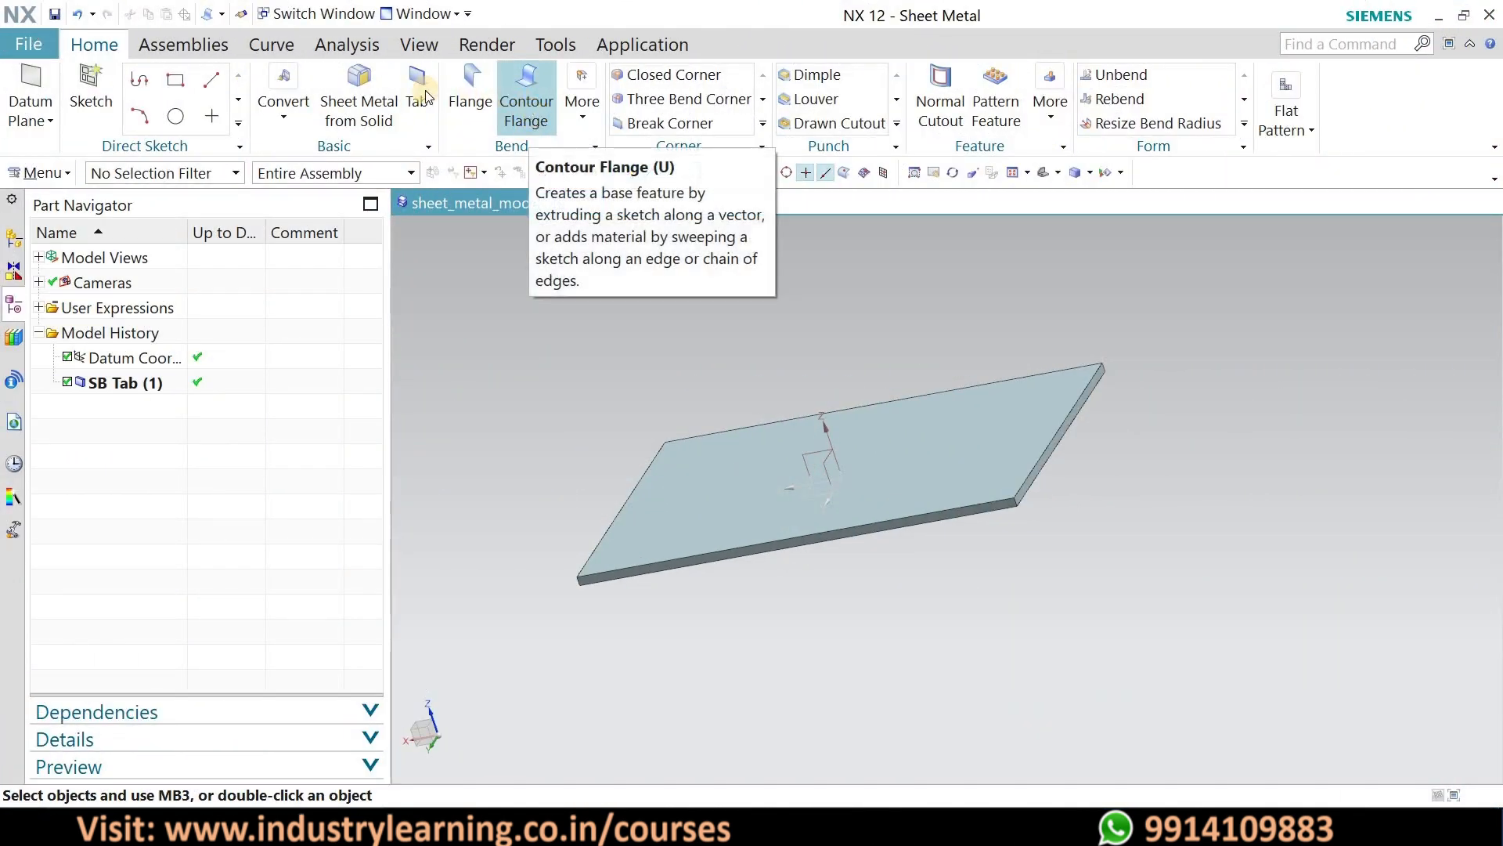
pyautogui.click(530, 98)
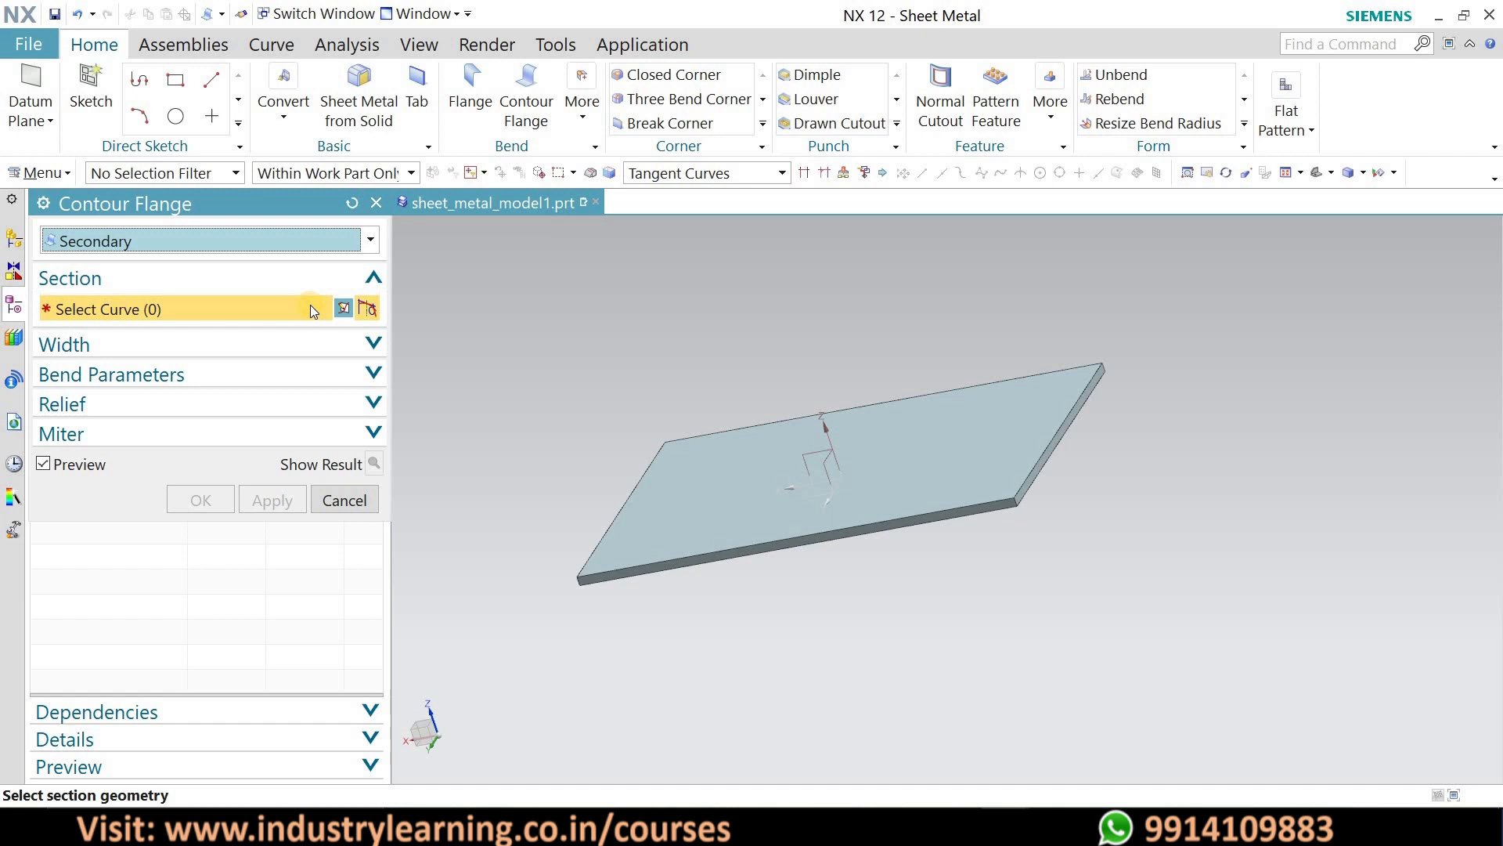
pyautogui.click(342, 309)
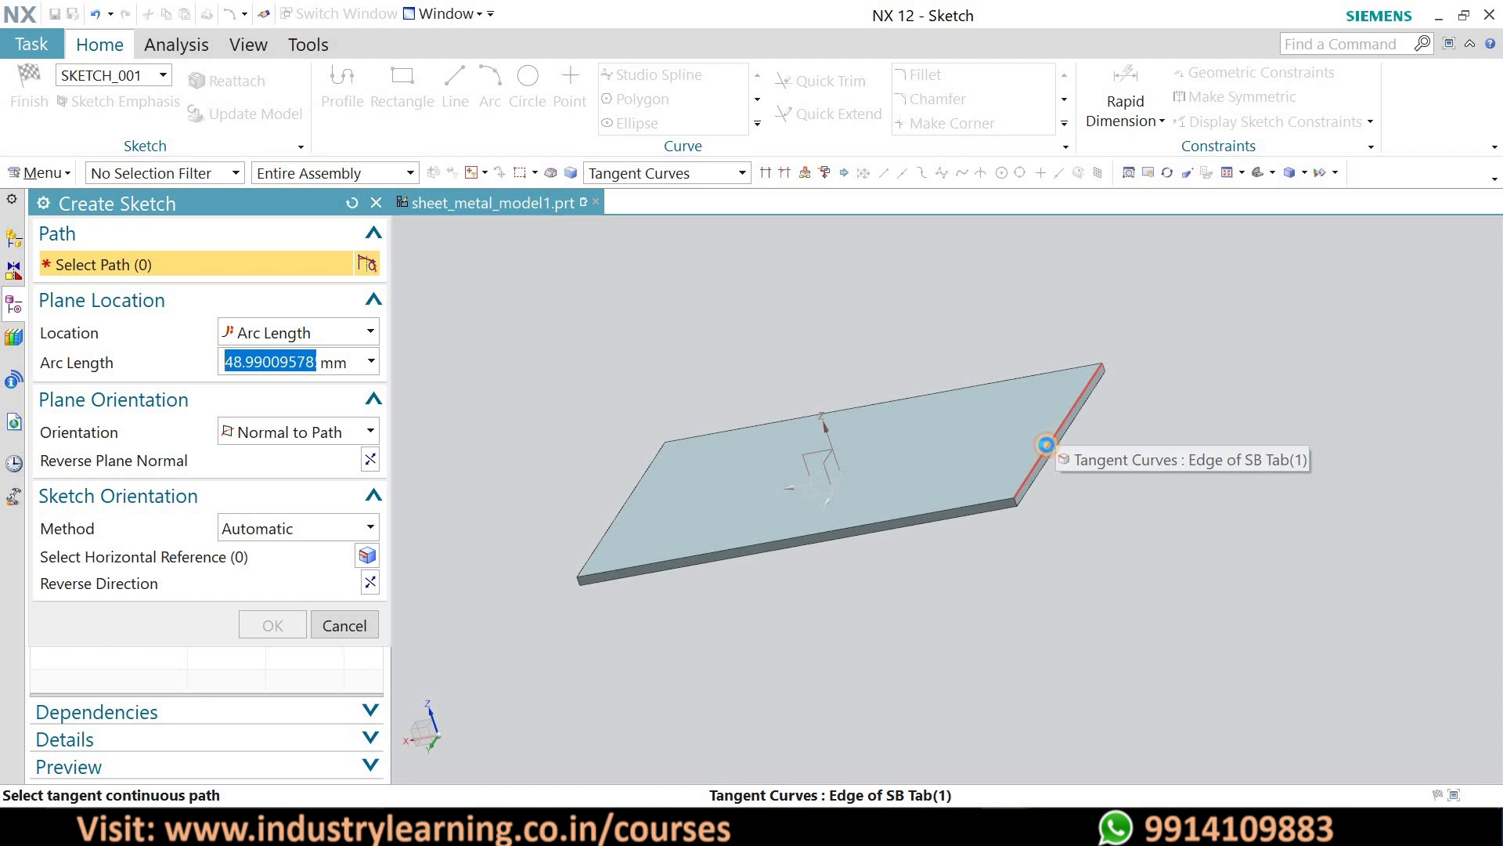
pyautogui.click(1046, 445)
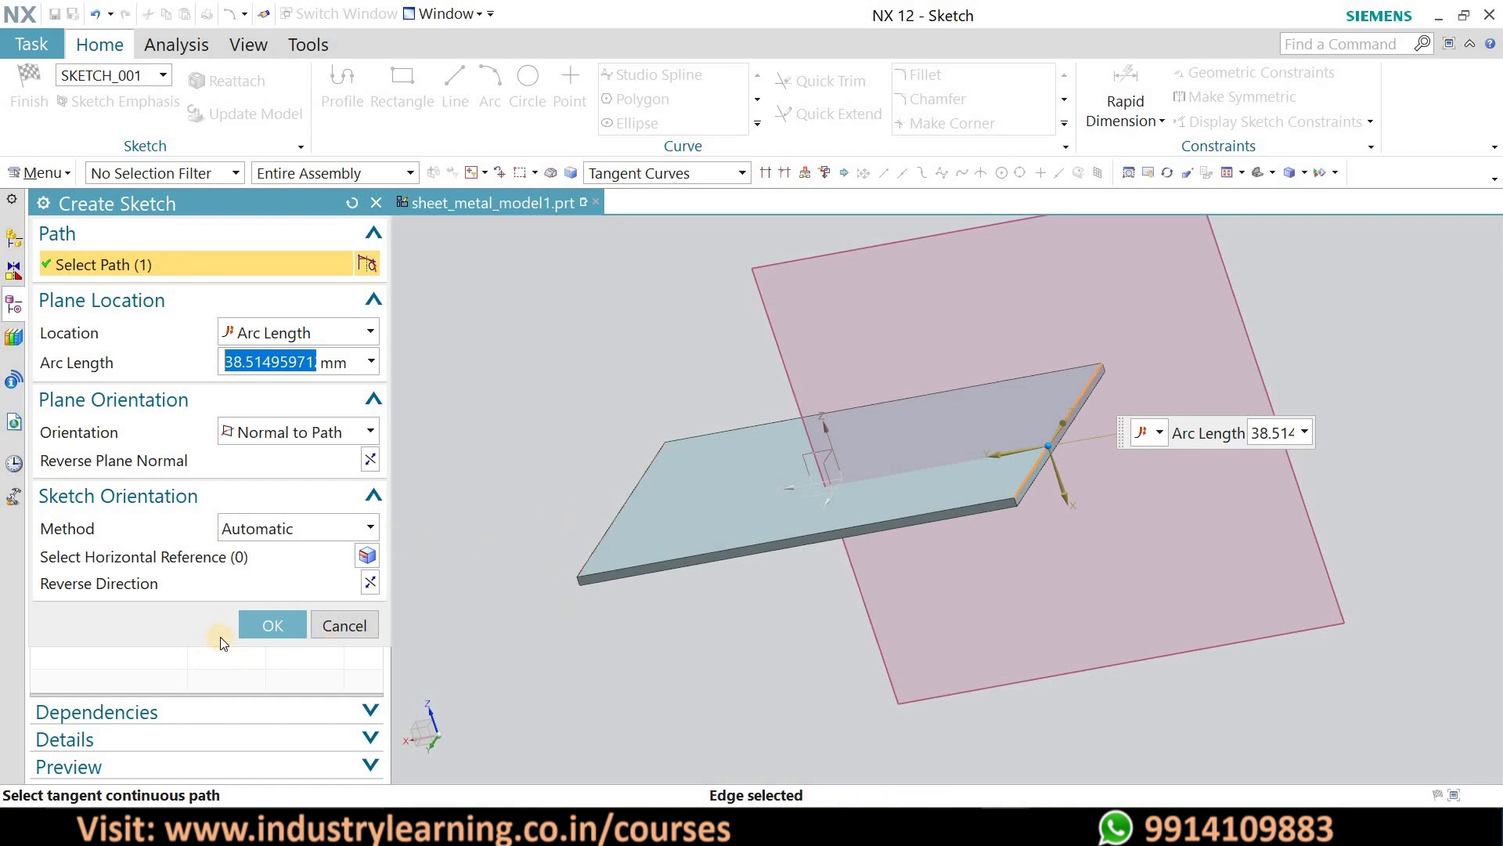
pyautogui.click(270, 626)
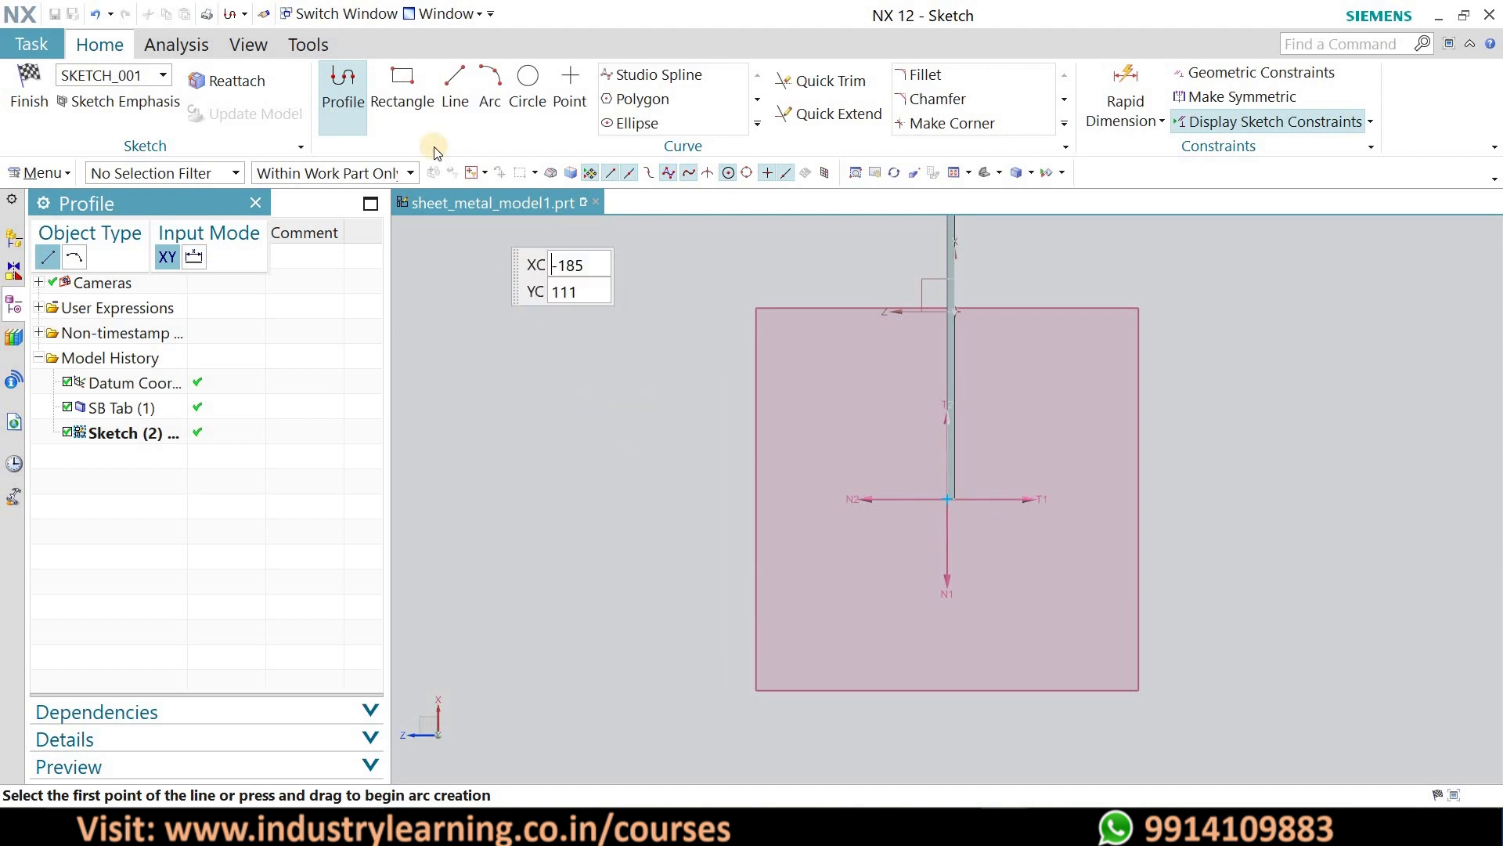
# - Sketch two connected lines running outward from the sketch origin at the tab edge, about 21 mm and 27 mm long
pyautogui.press('l')
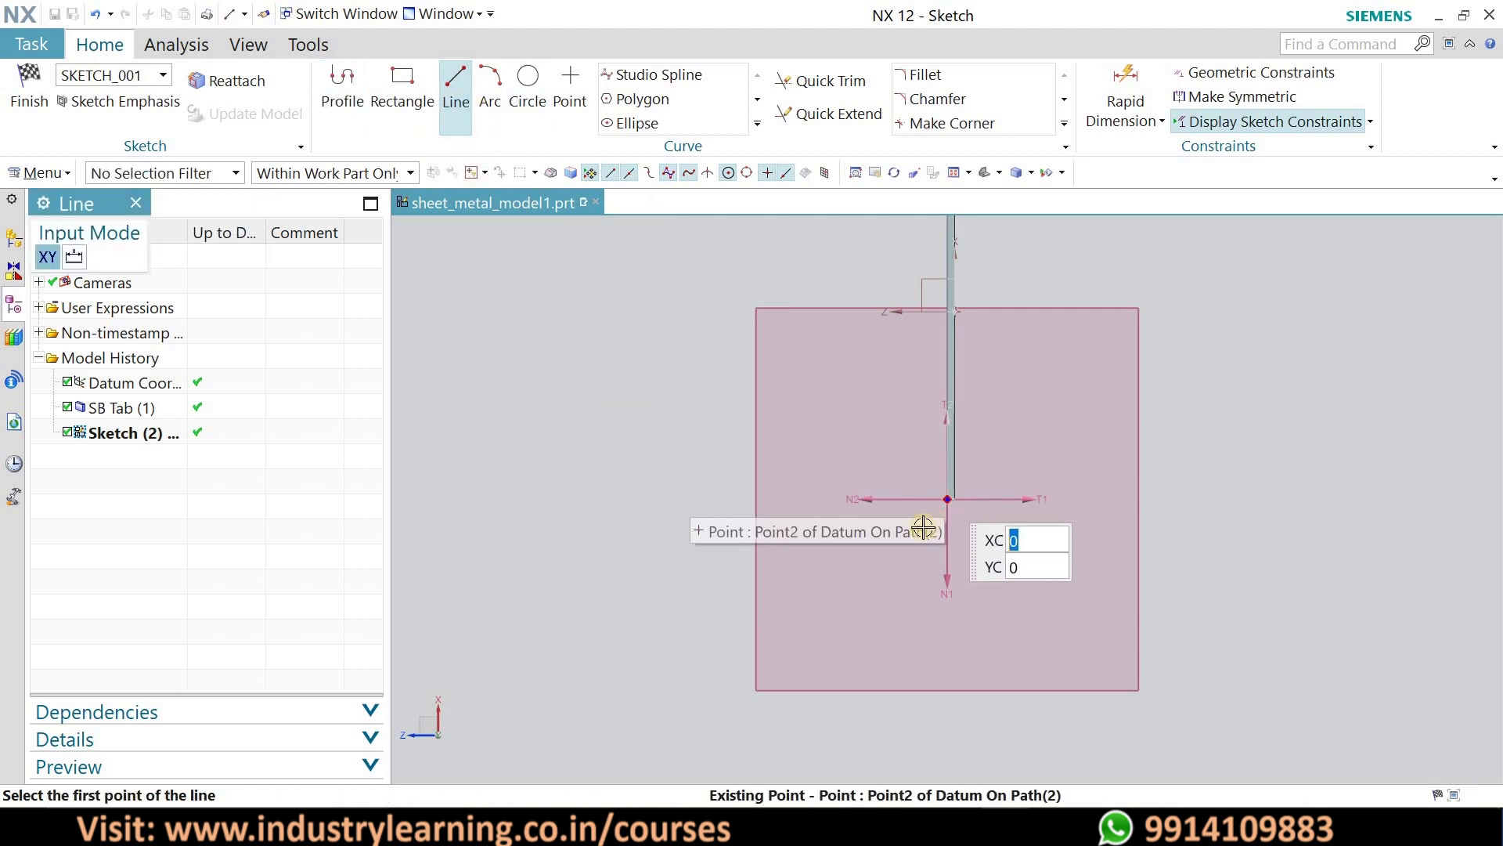
pyautogui.click(947, 499)
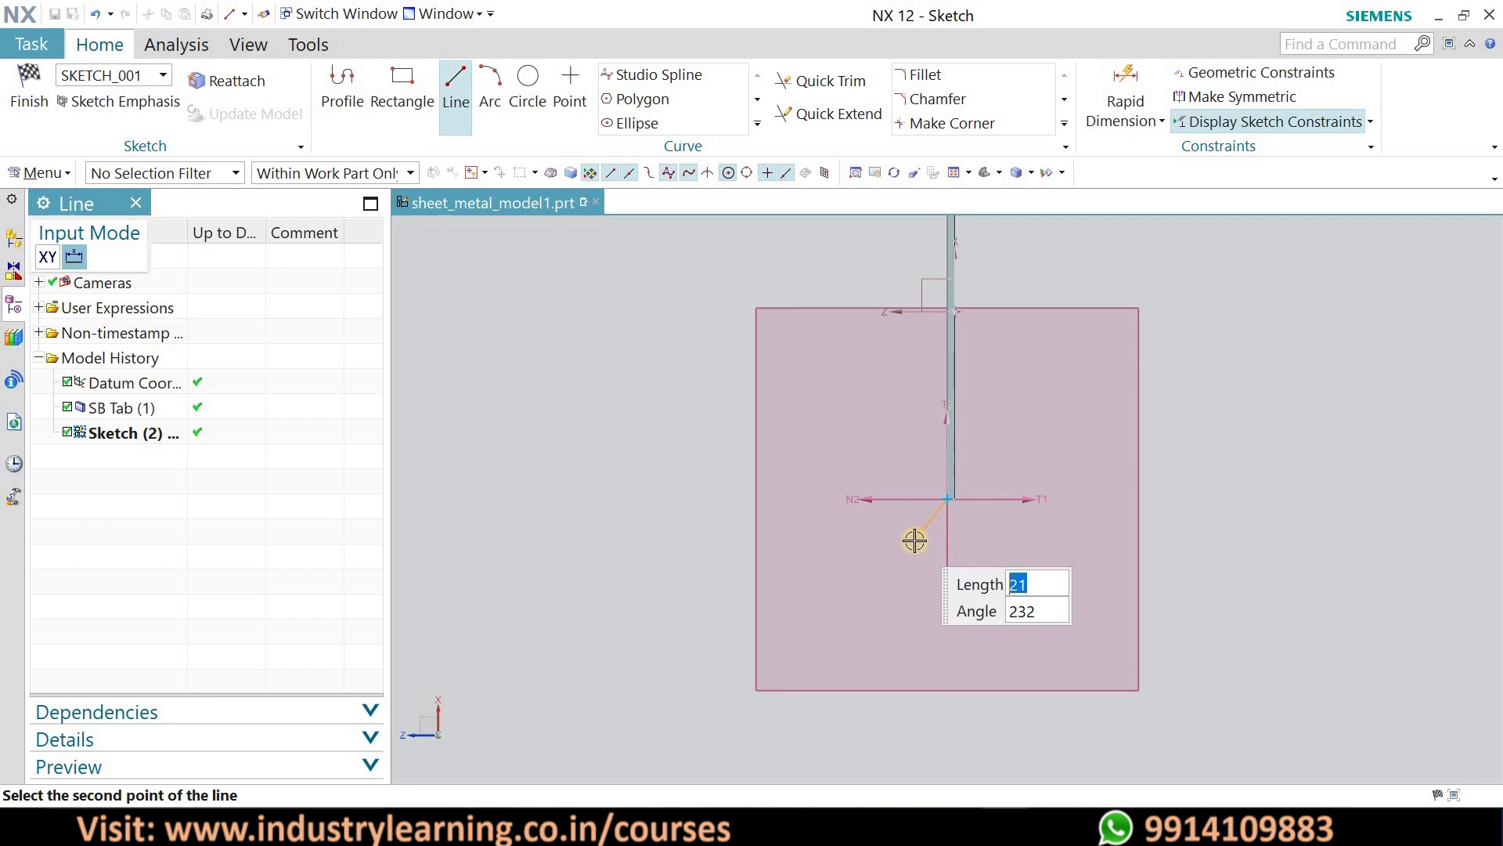
pyautogui.click(893, 557)
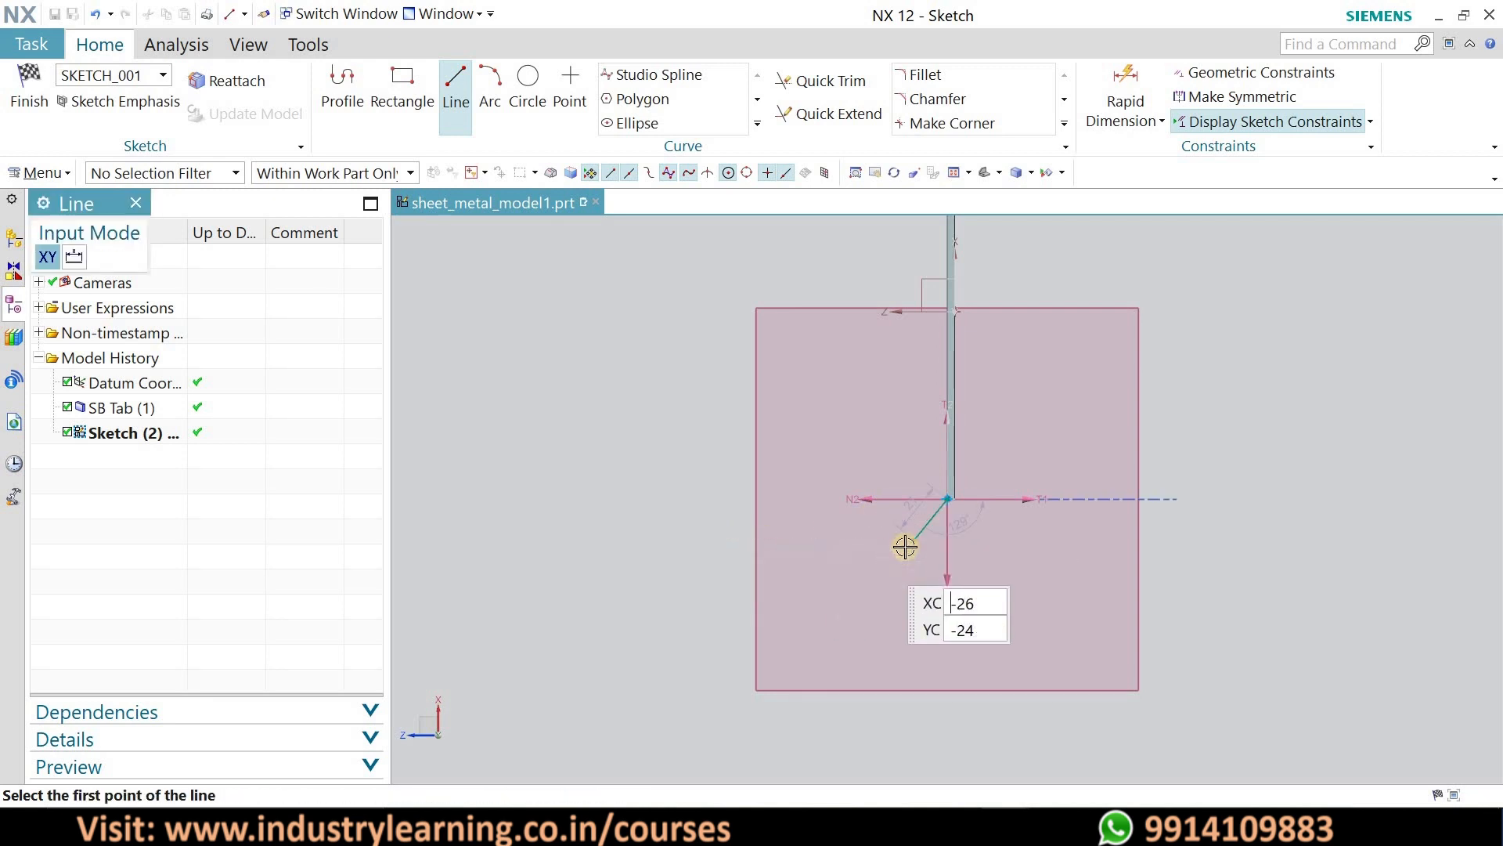
pyautogui.click(913, 540)
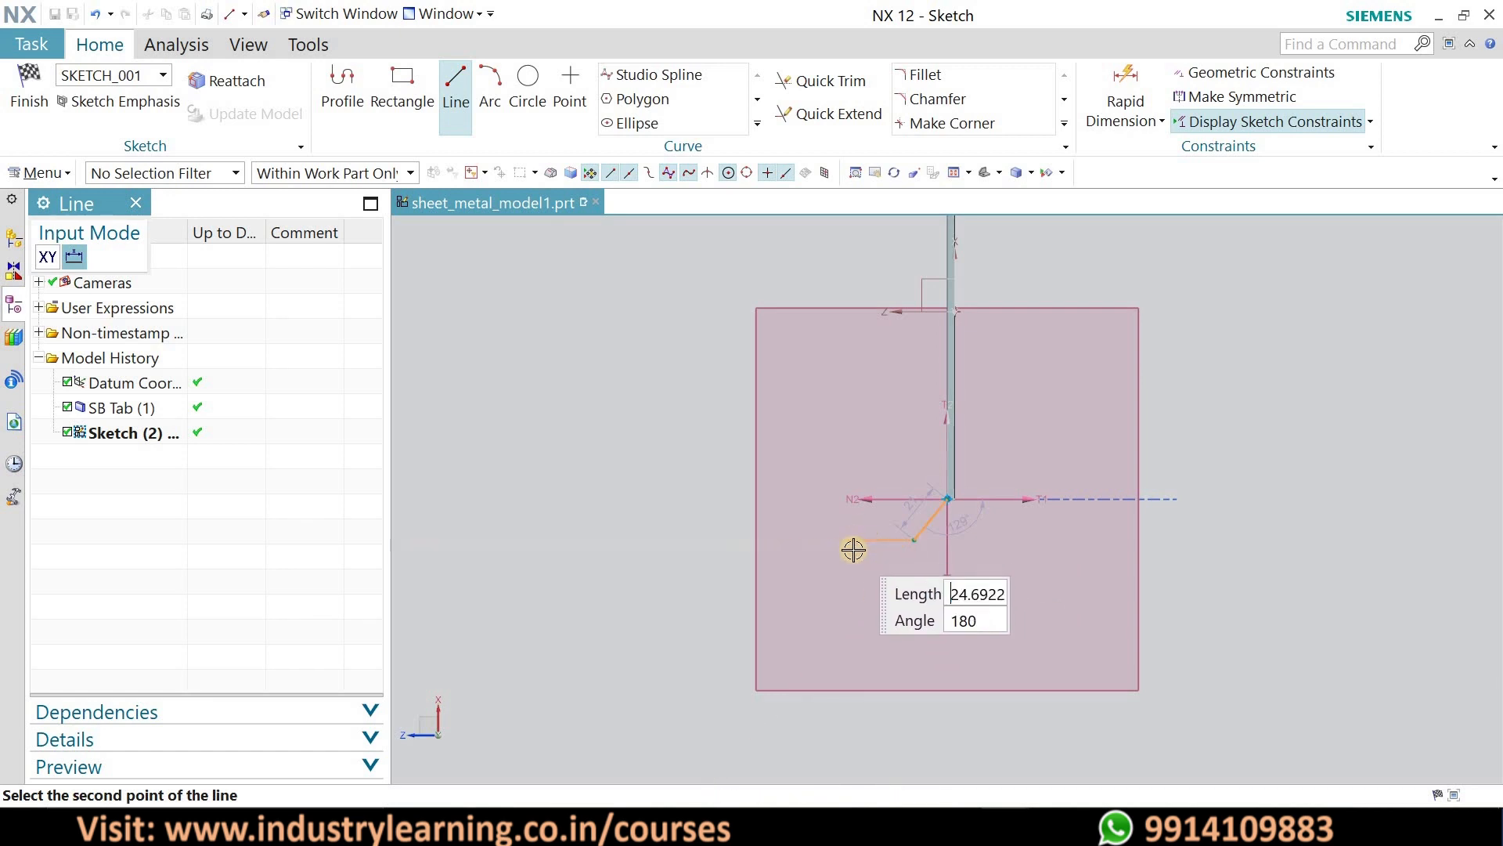
pyautogui.write('27')
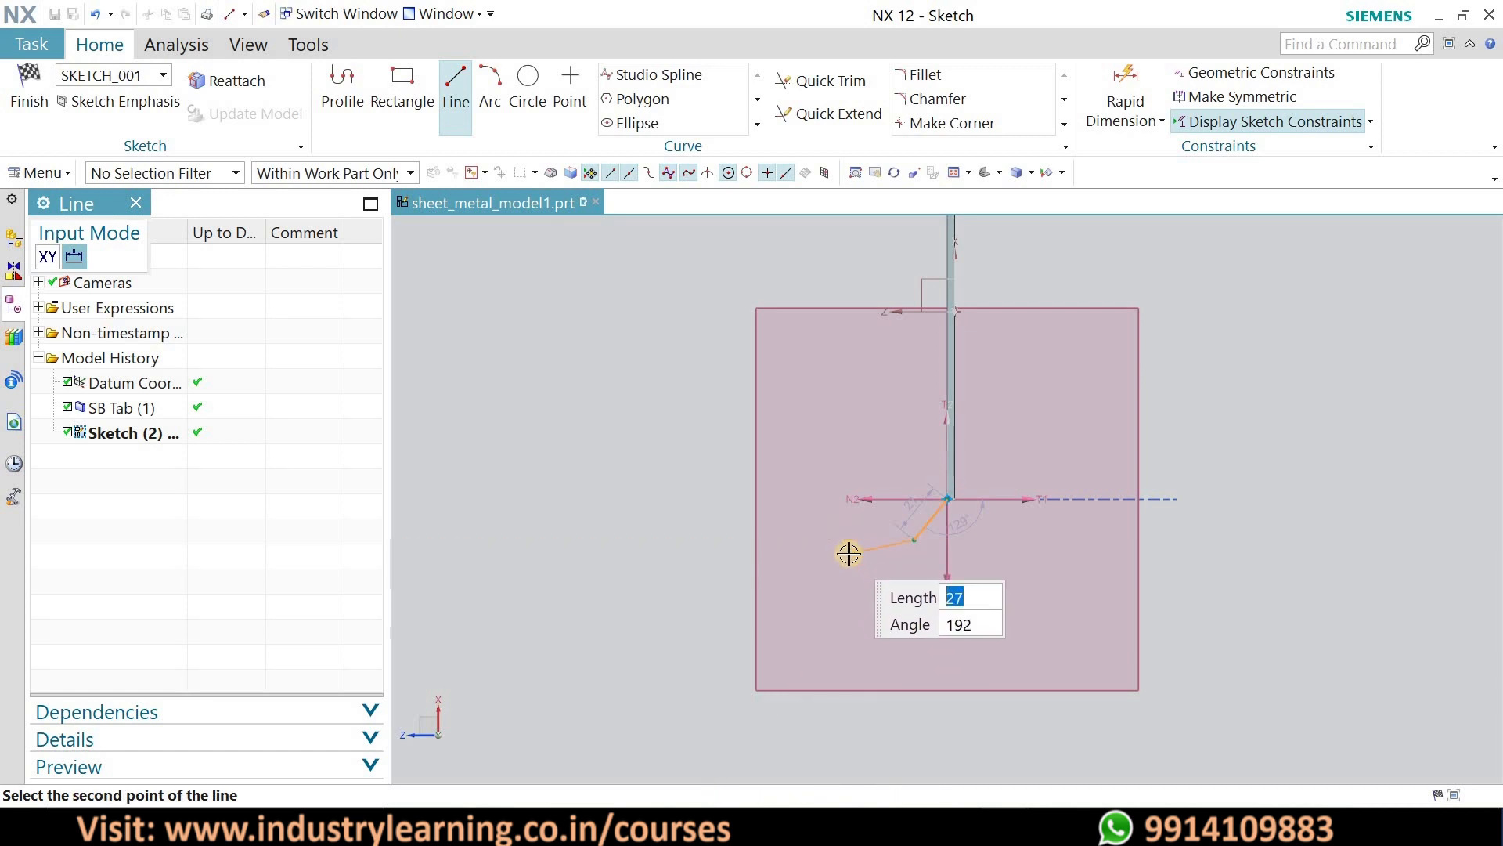
pyautogui.click(848, 553)
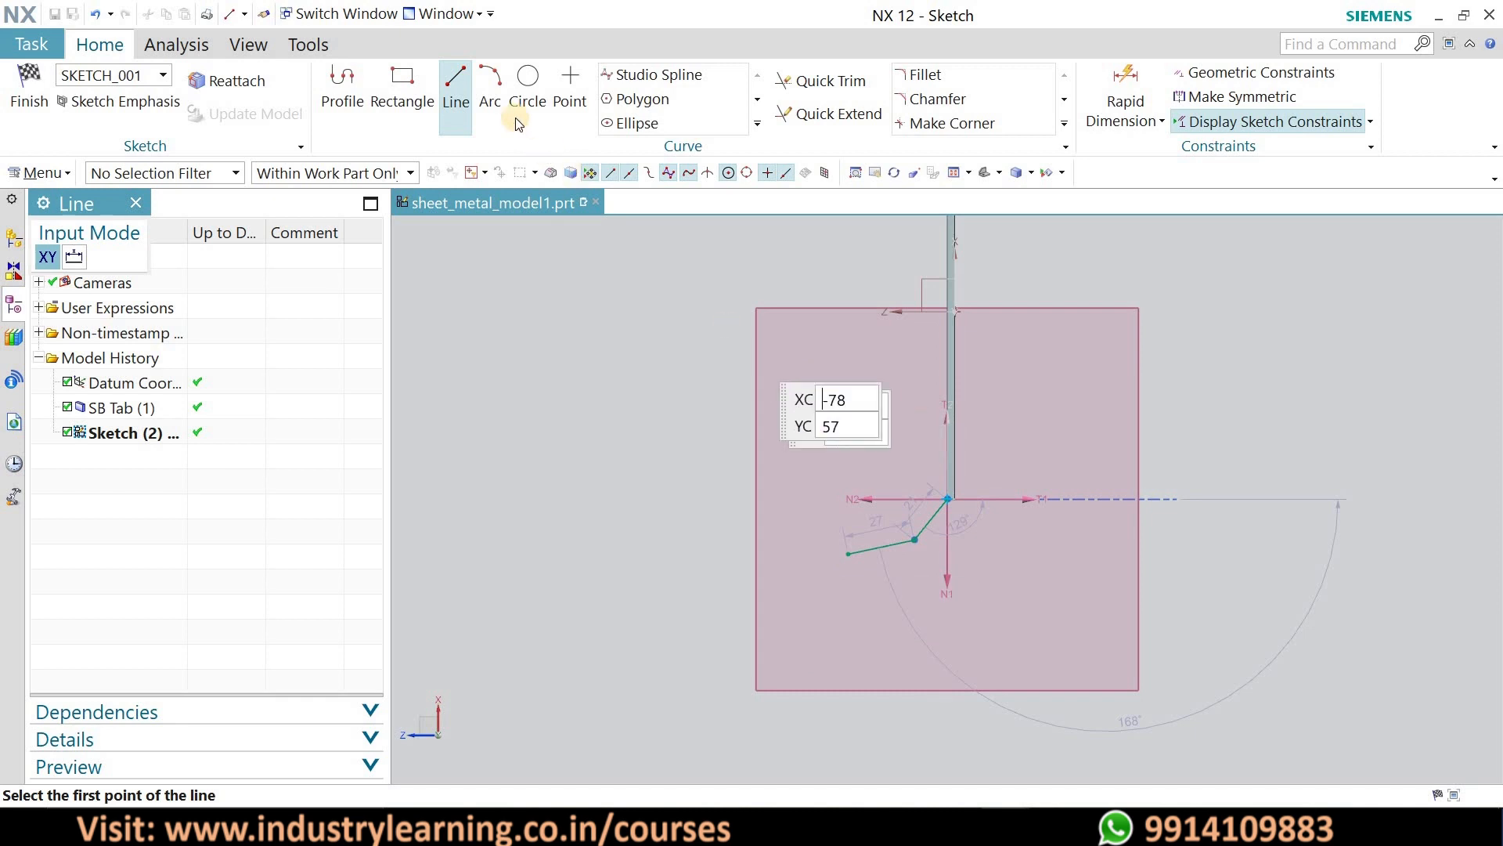
# - Draw a three-point arc of about 15 mm radius curling back from the free end of the second line
pyautogui.click(491, 96)
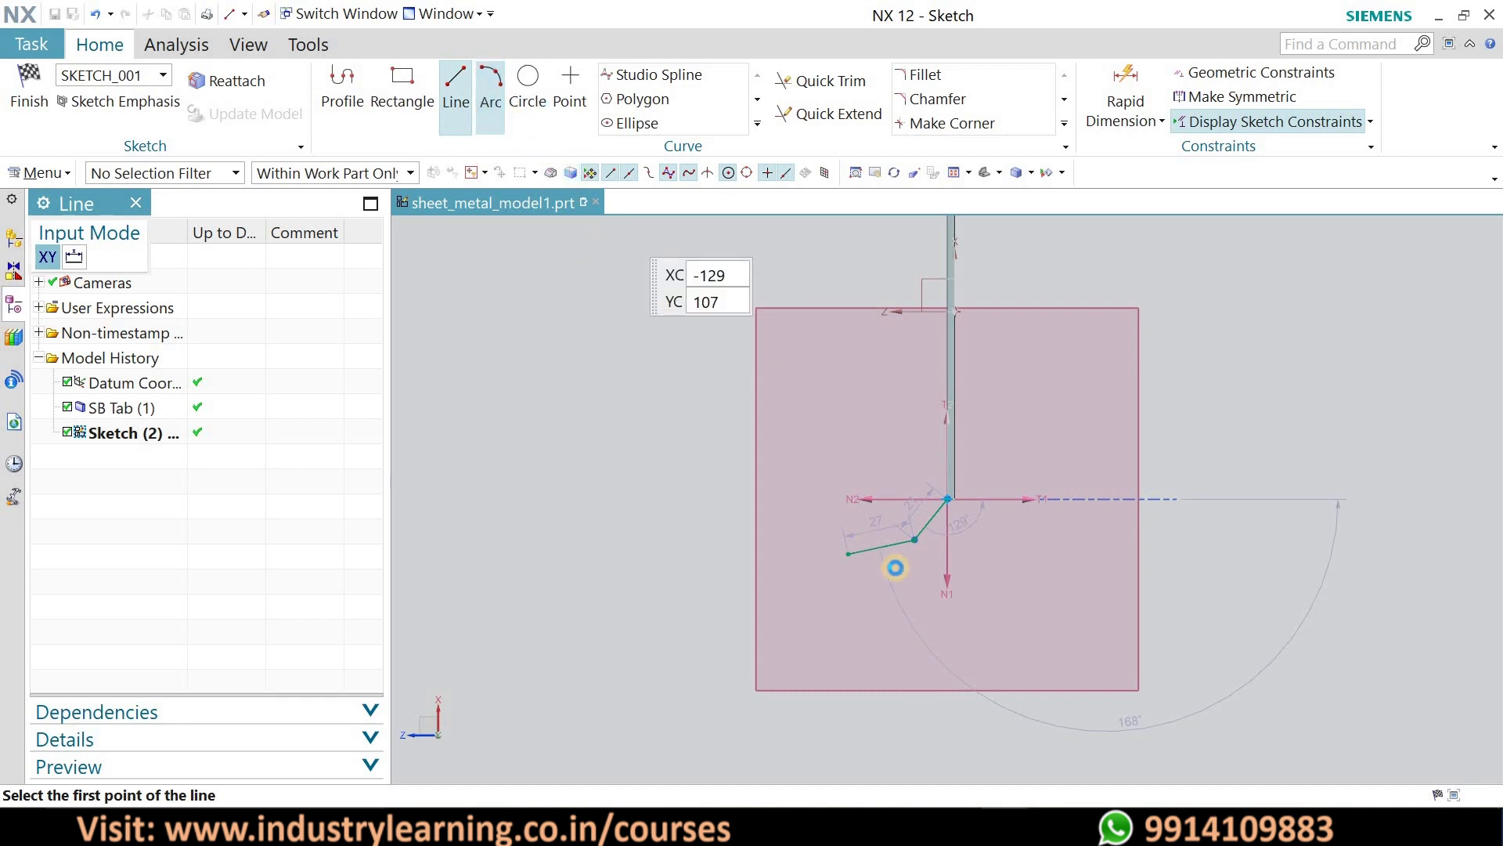
pyautogui.click(829, 541)
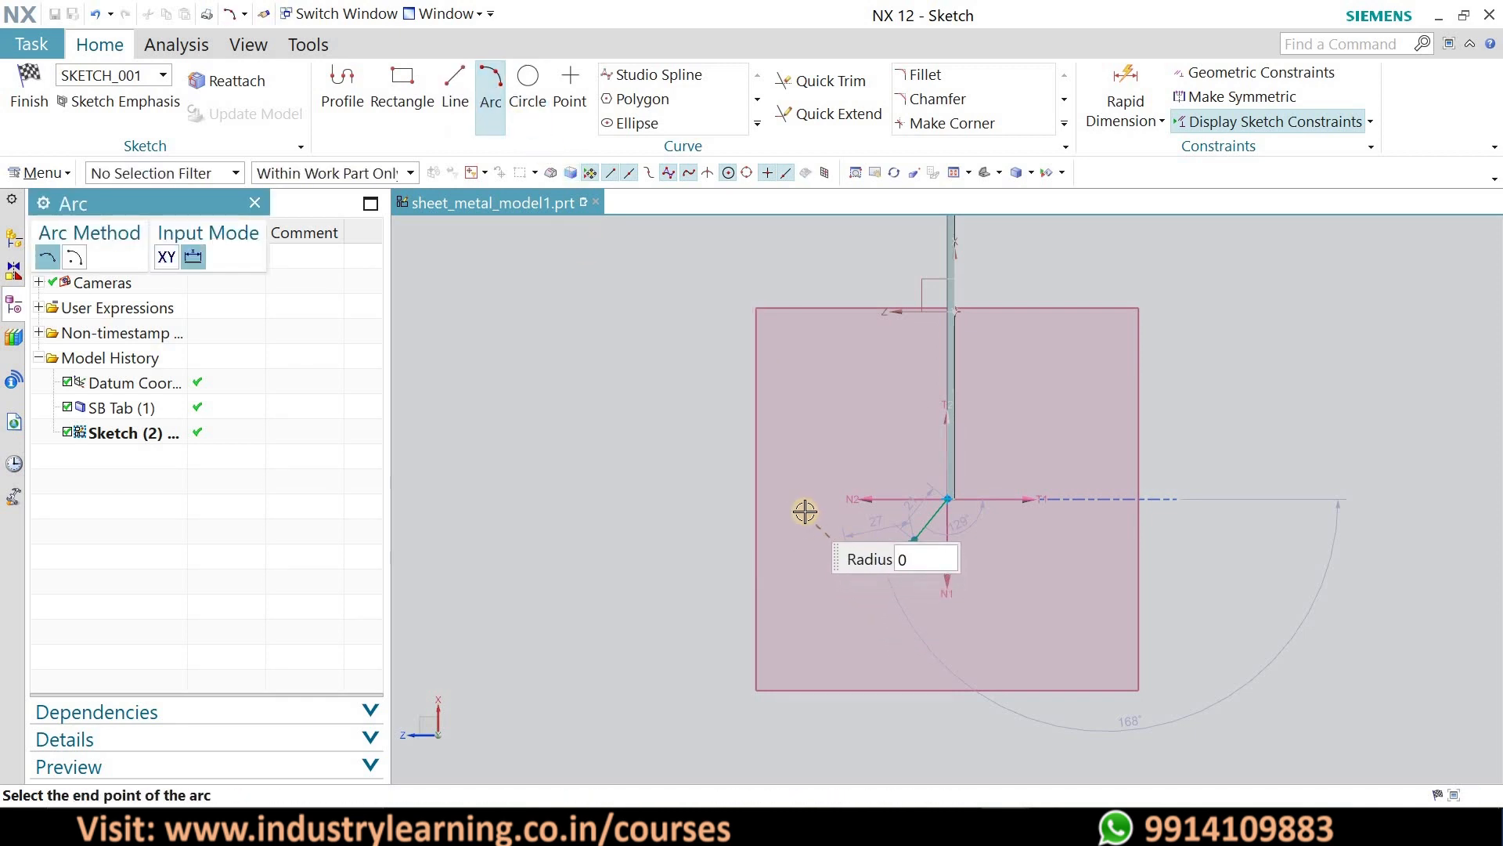
pyautogui.click(804, 510)
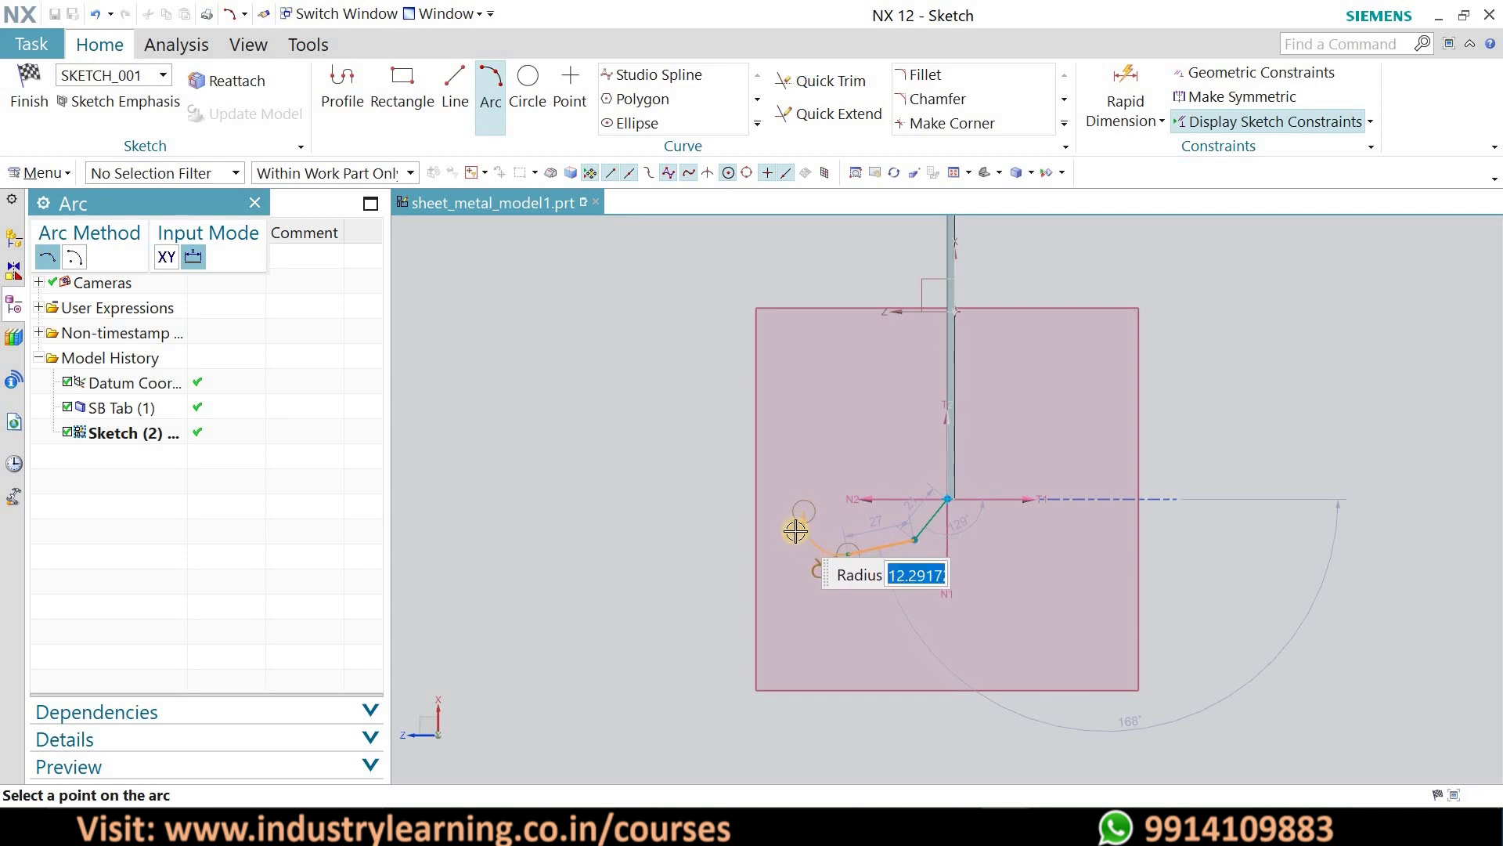
pyautogui.click(796, 531)
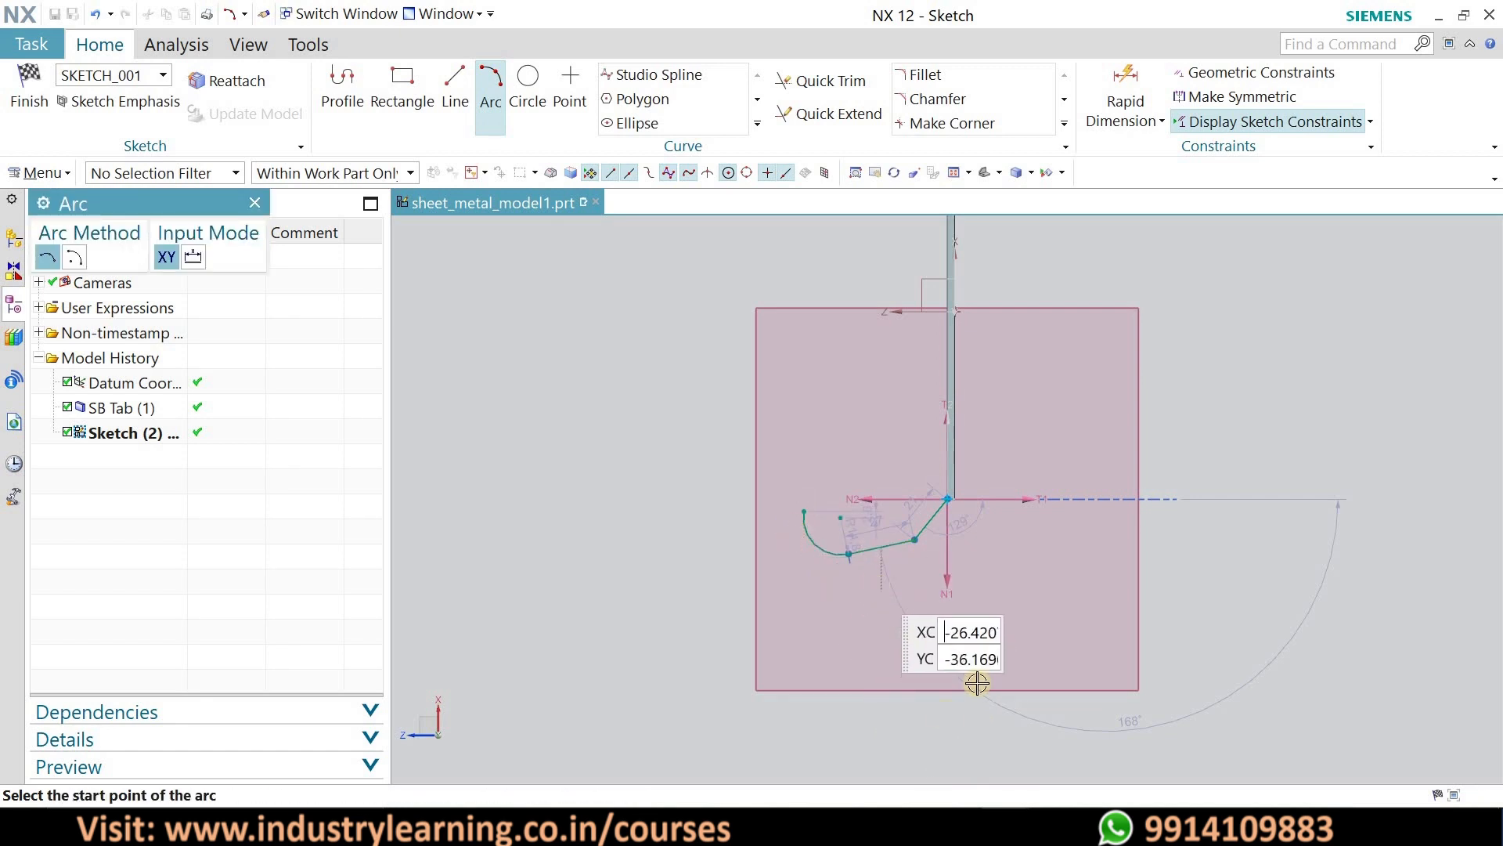
pyautogui.scroll(-2, 900, 530)
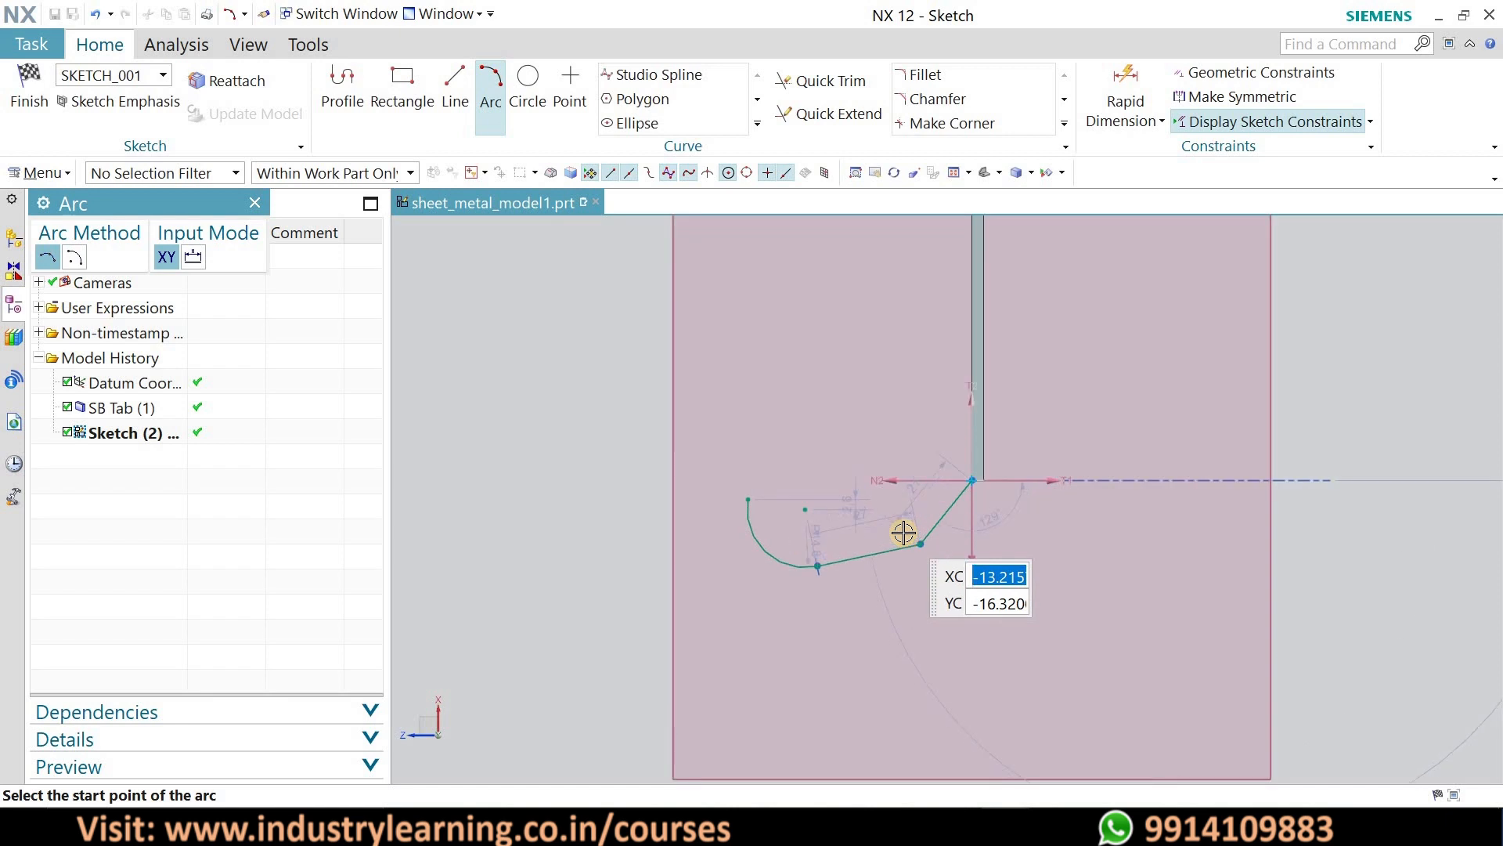
pyautogui.scroll(-2, 903, 533)
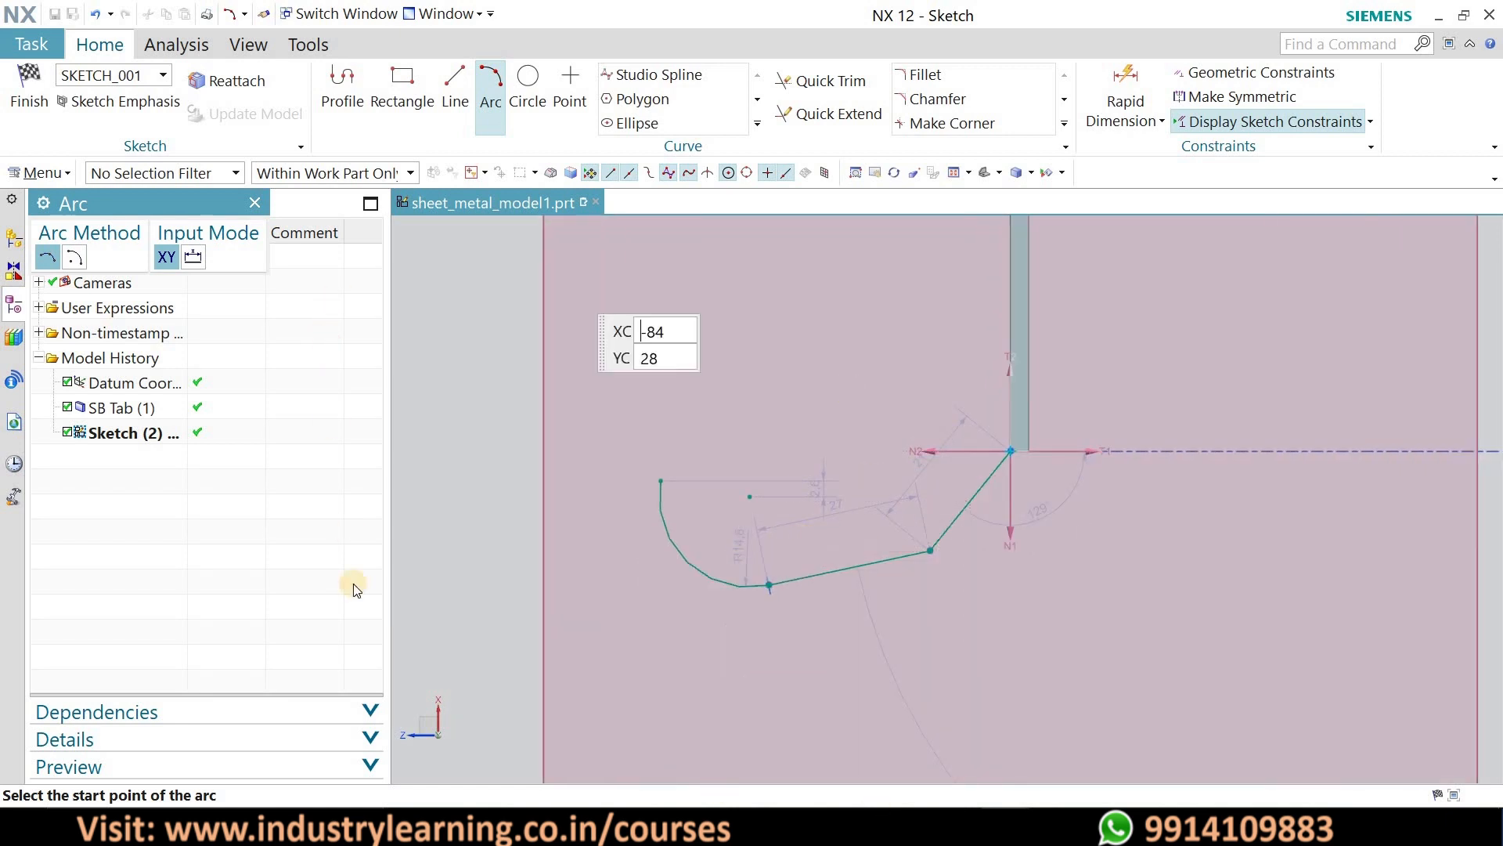
pyautogui.rightClick(649, 292)
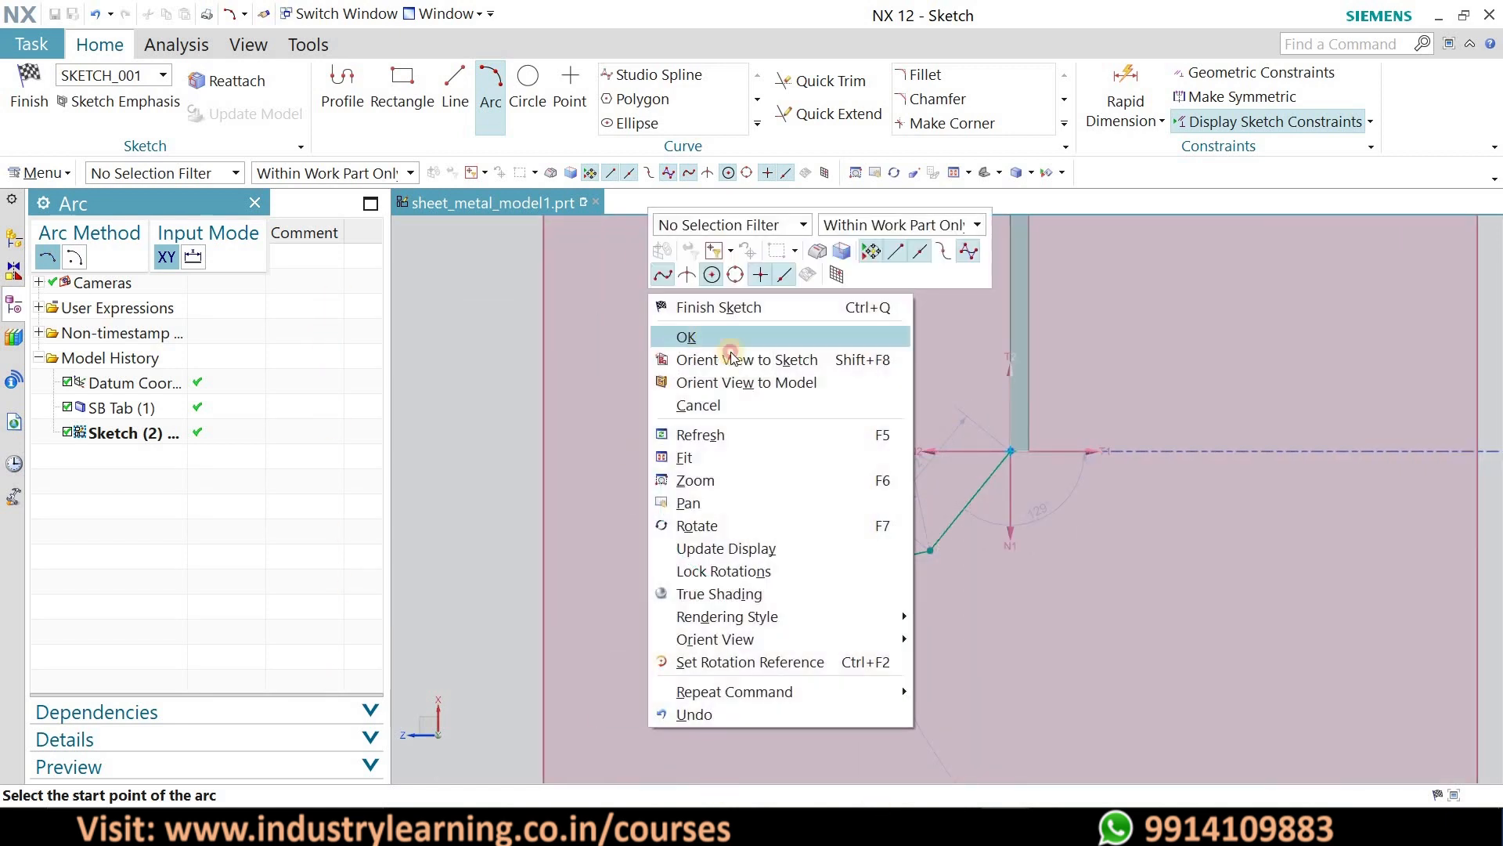
pyautogui.click(685, 336)
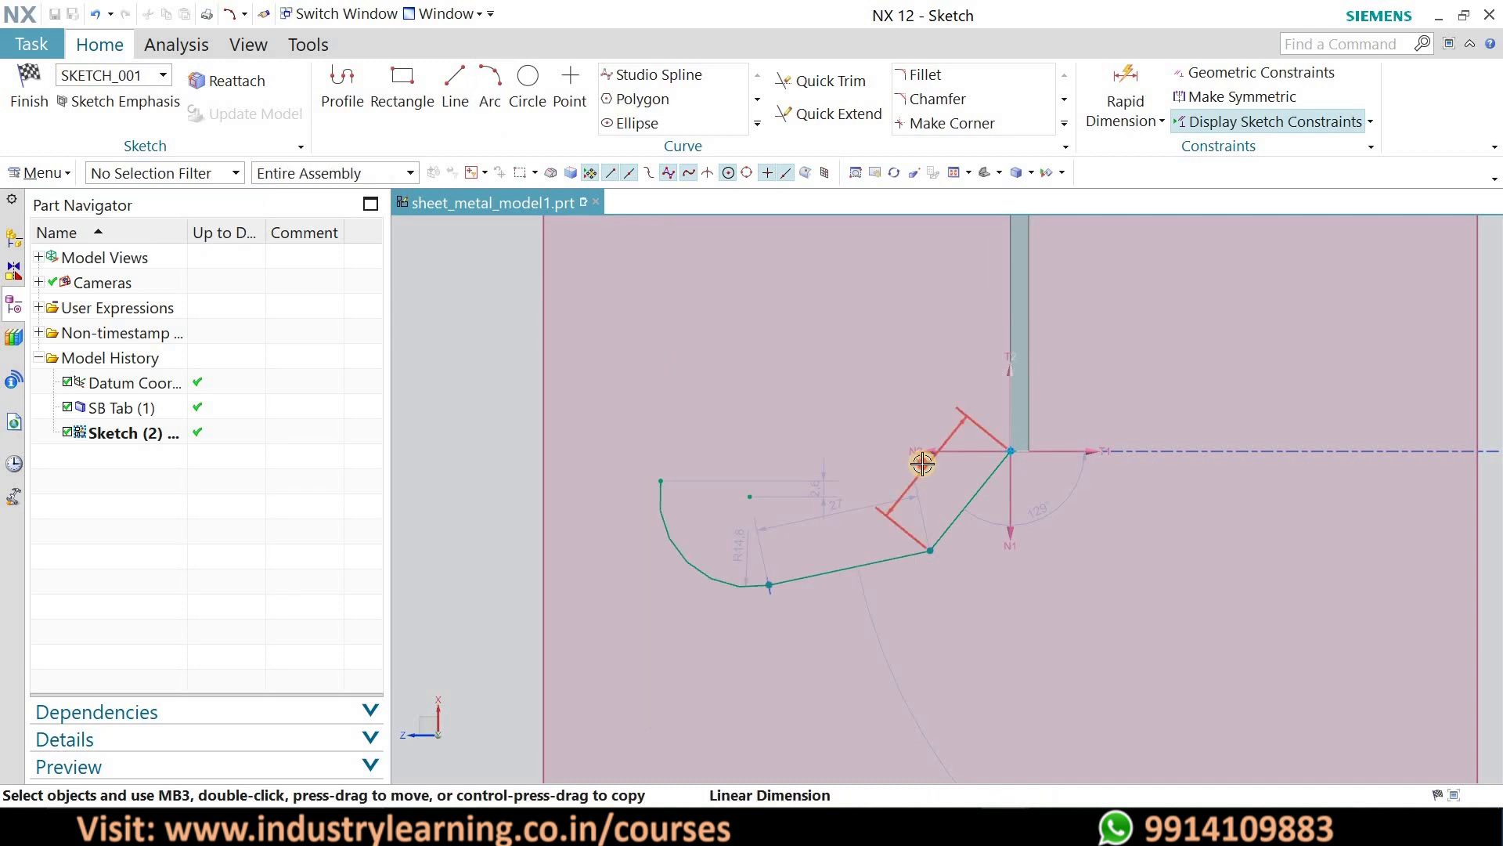
# - Set the length of the line at the tab edge to 25 mm and the second line's length to 20 mm
pyautogui.doubleClick(923, 462)
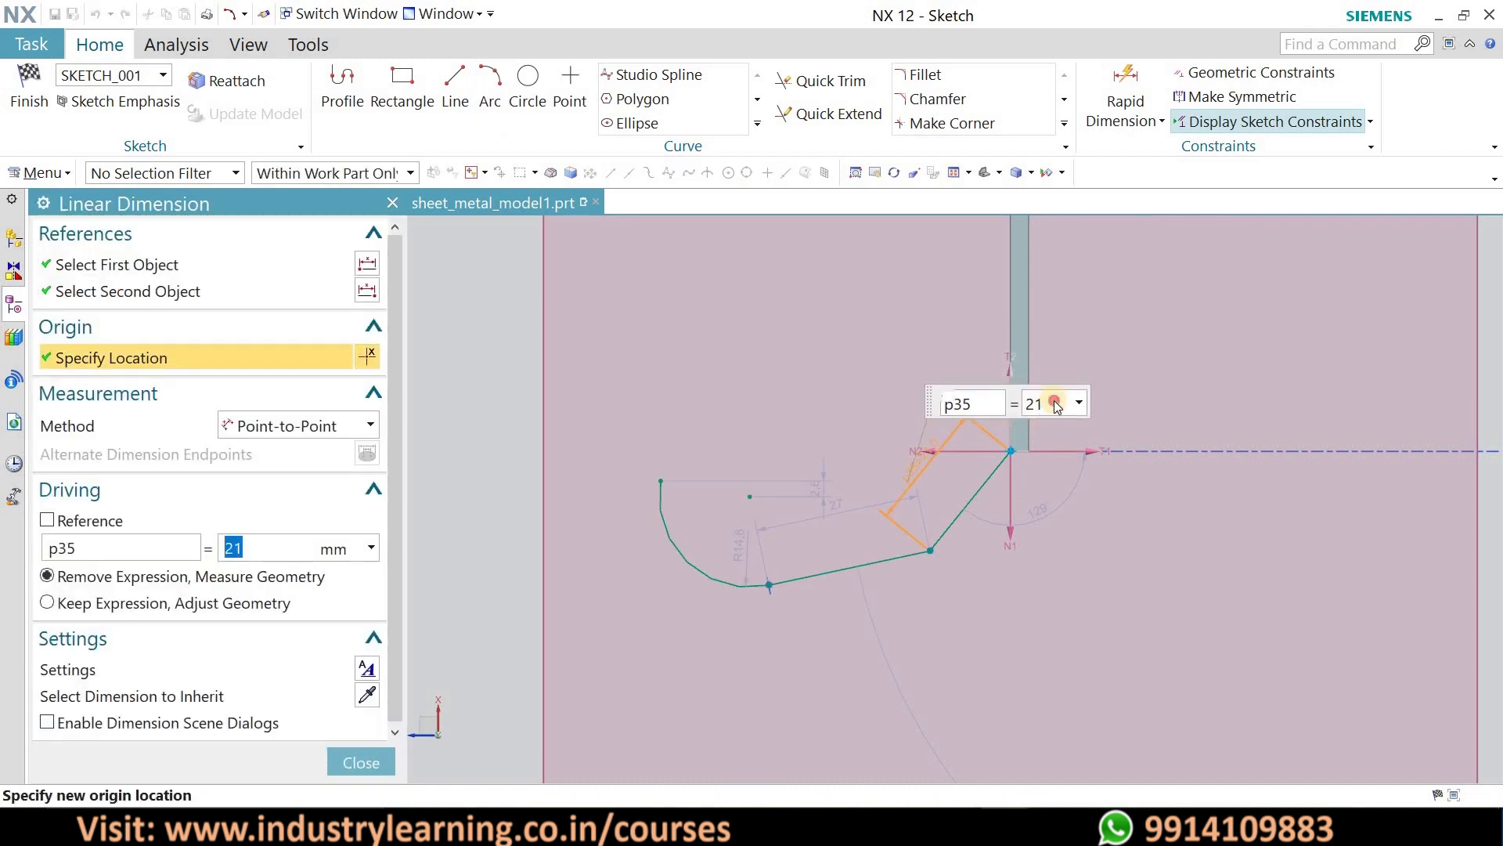
pyautogui.write('25')
pyautogui.press('Return')
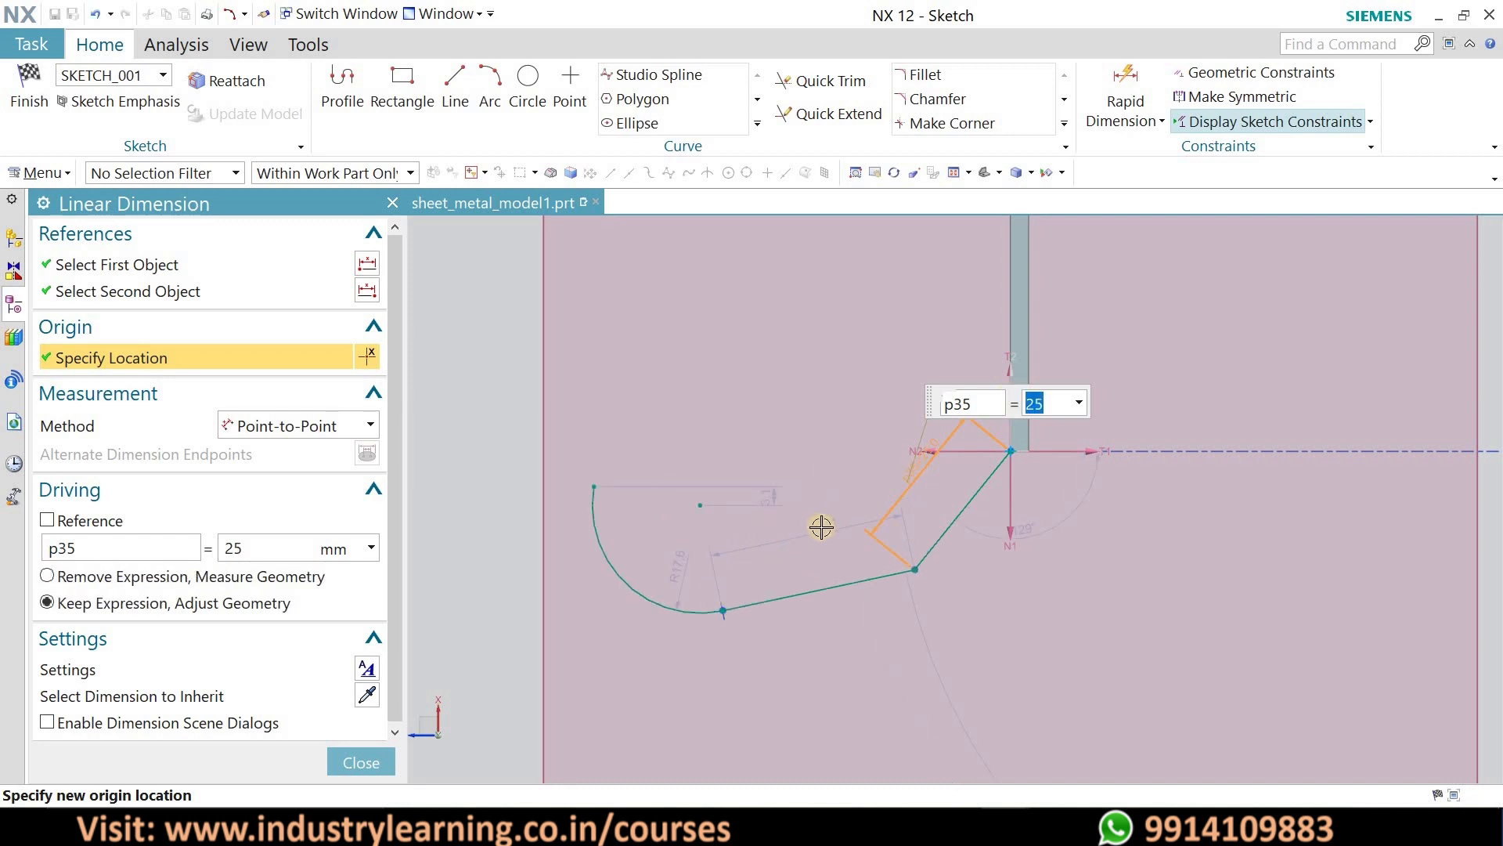
pyautogui.middleClick(815, 523)
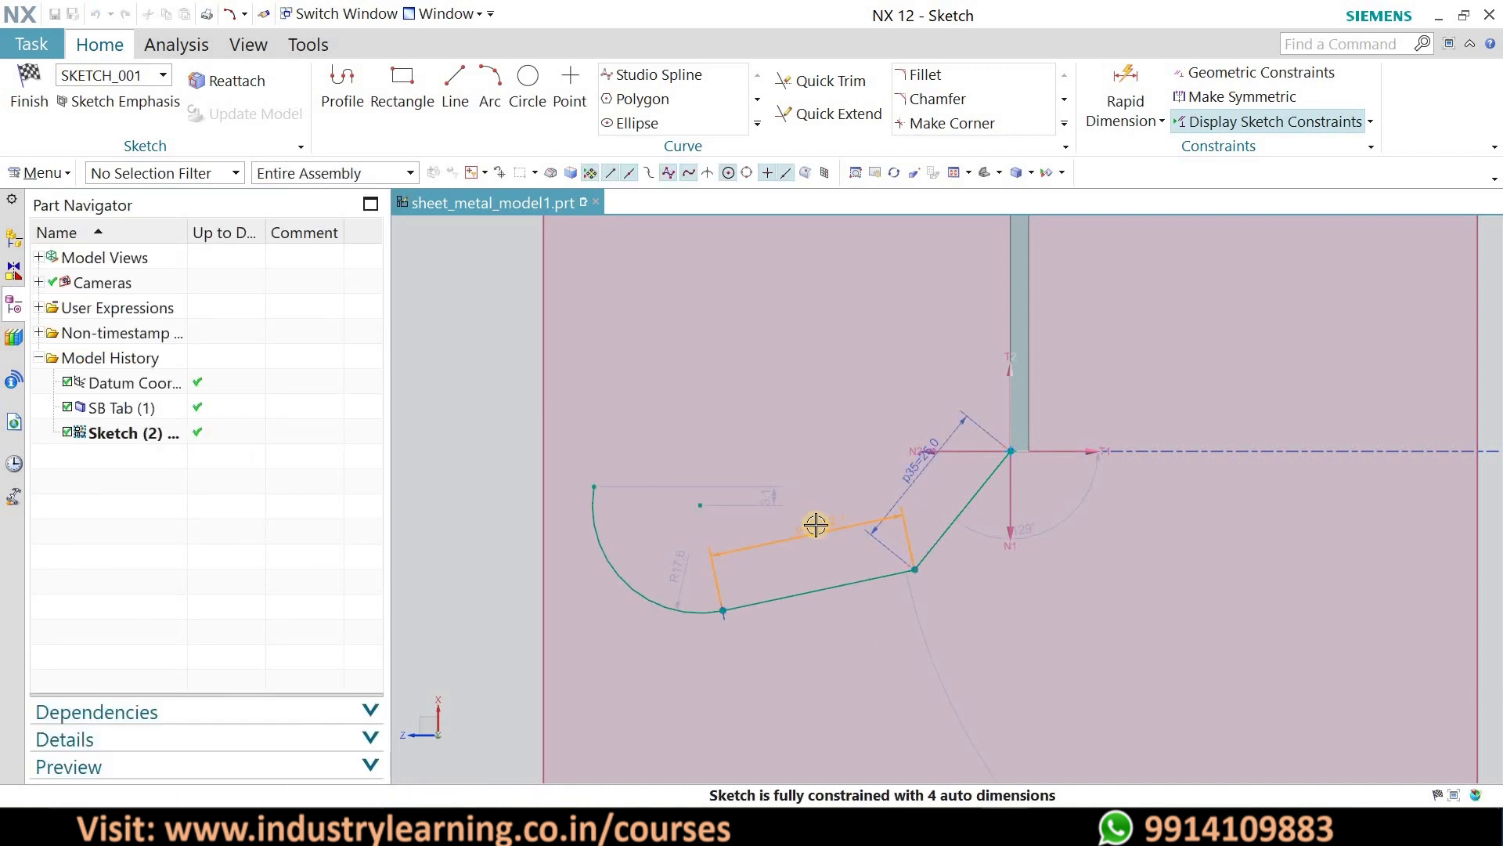
pyautogui.doubleClick(939, 472)
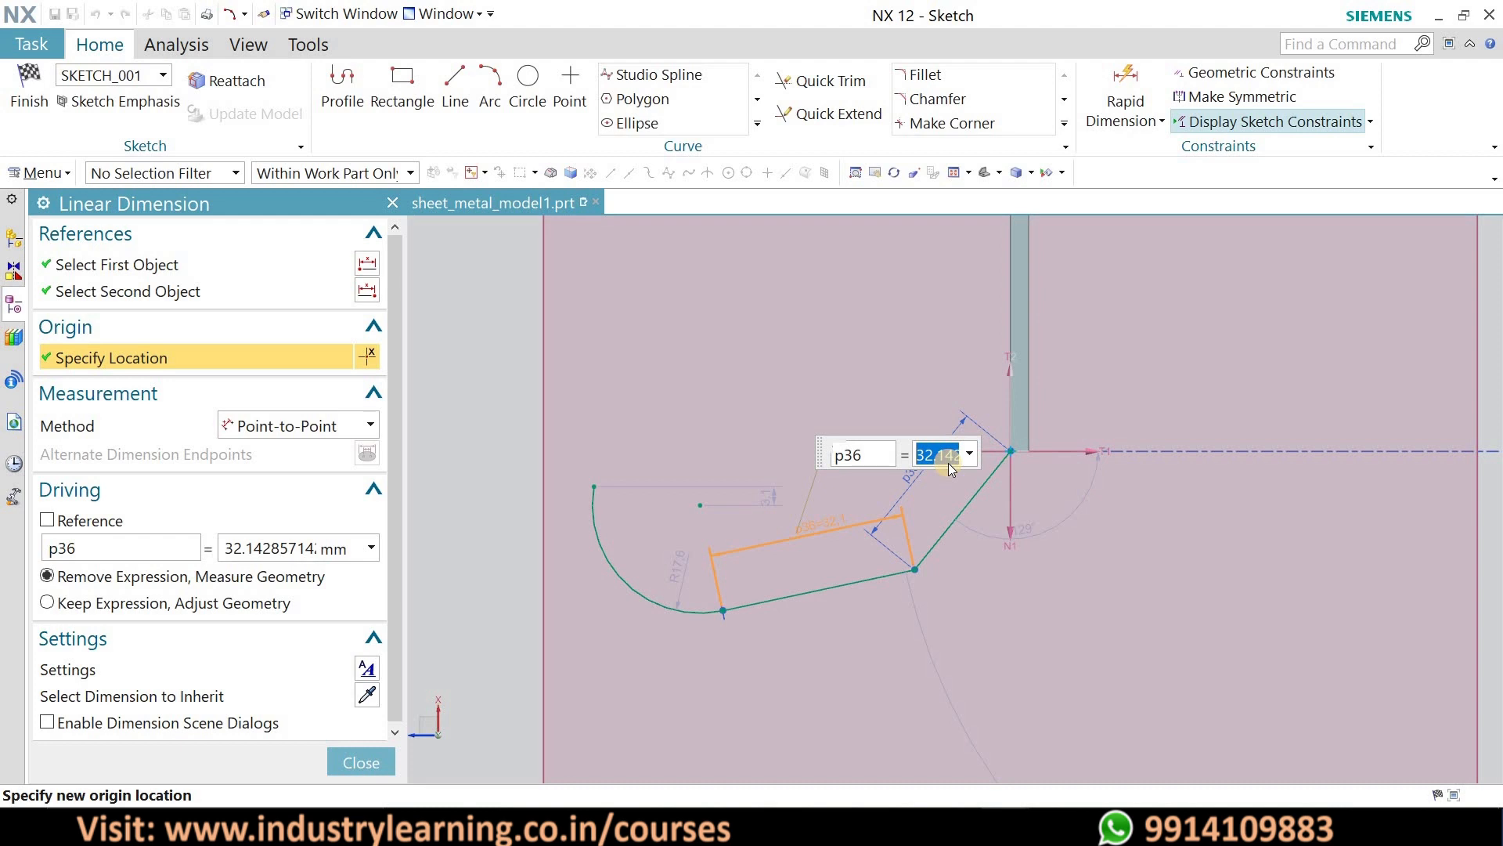
pyautogui.write('20')
pyautogui.press('Return')
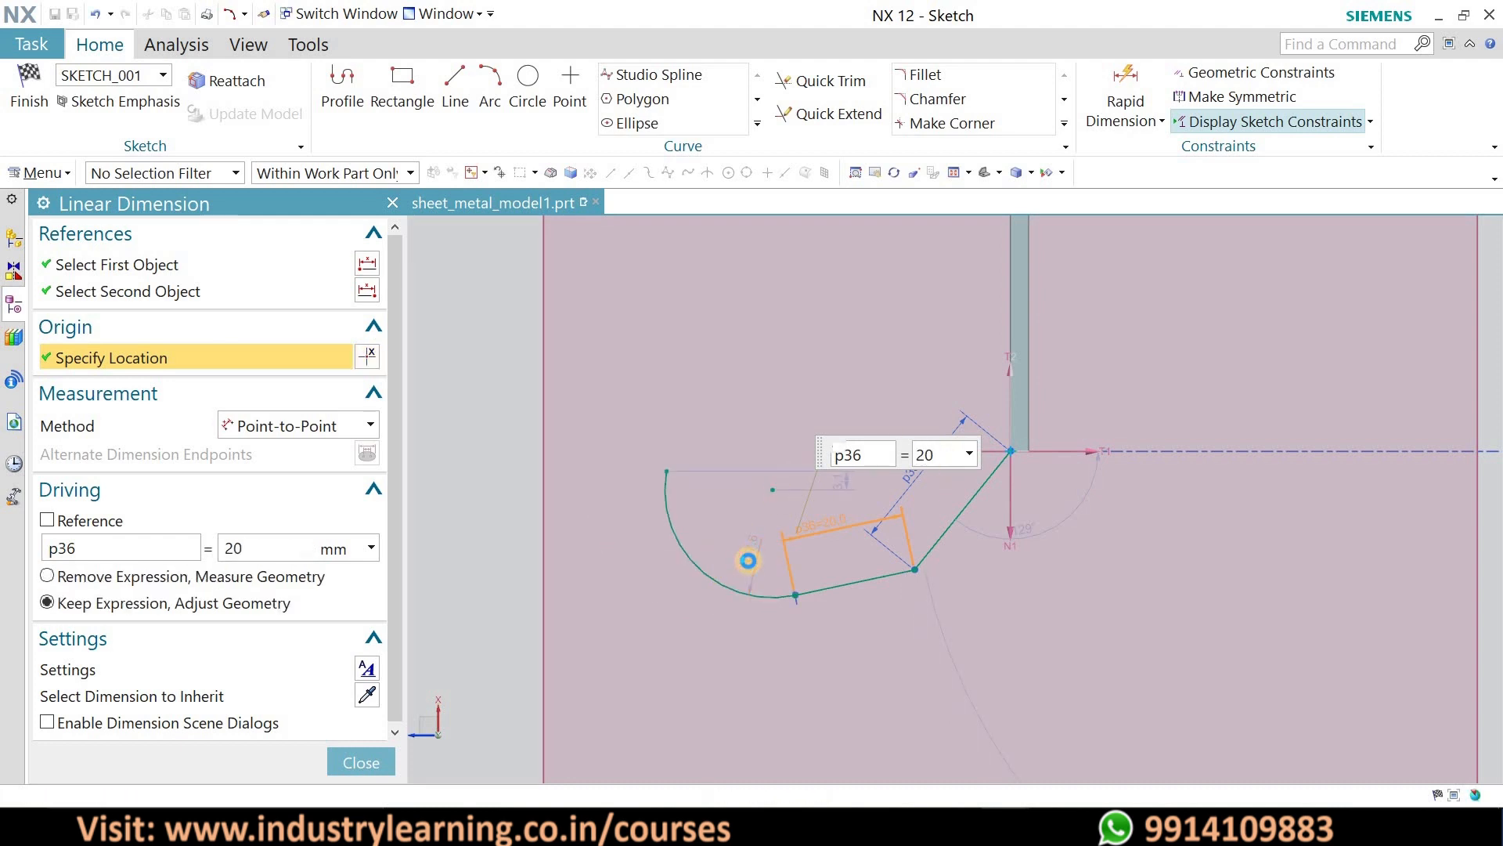
pyautogui.middleClick(749, 561)
# - Set the section arc's radius to 20 mm and finish the contour flange sketch
pyautogui.doubleClick(748, 561)
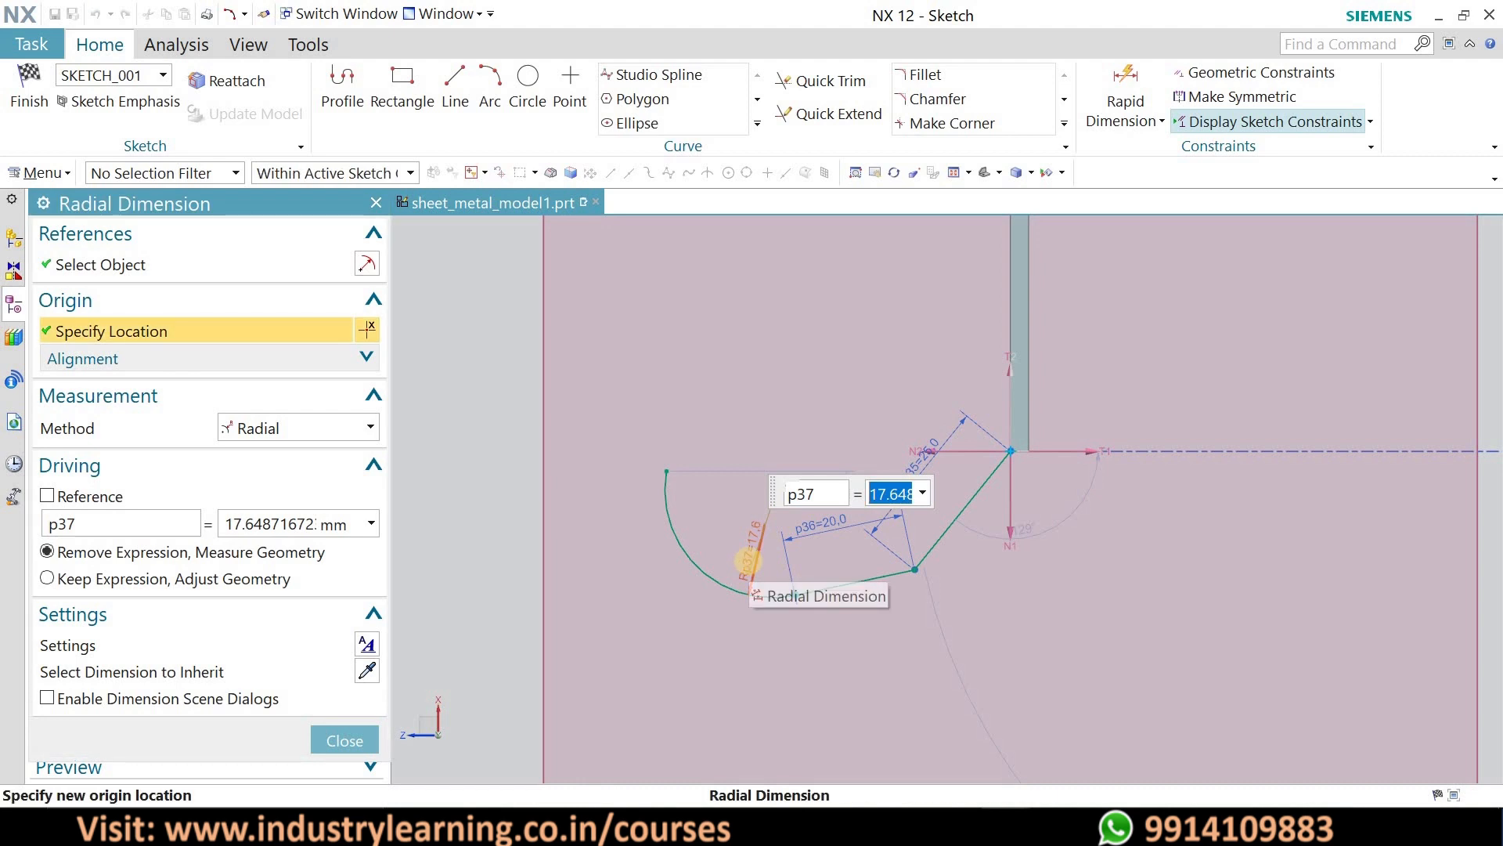
pyautogui.write('20')
pyautogui.press('Return')
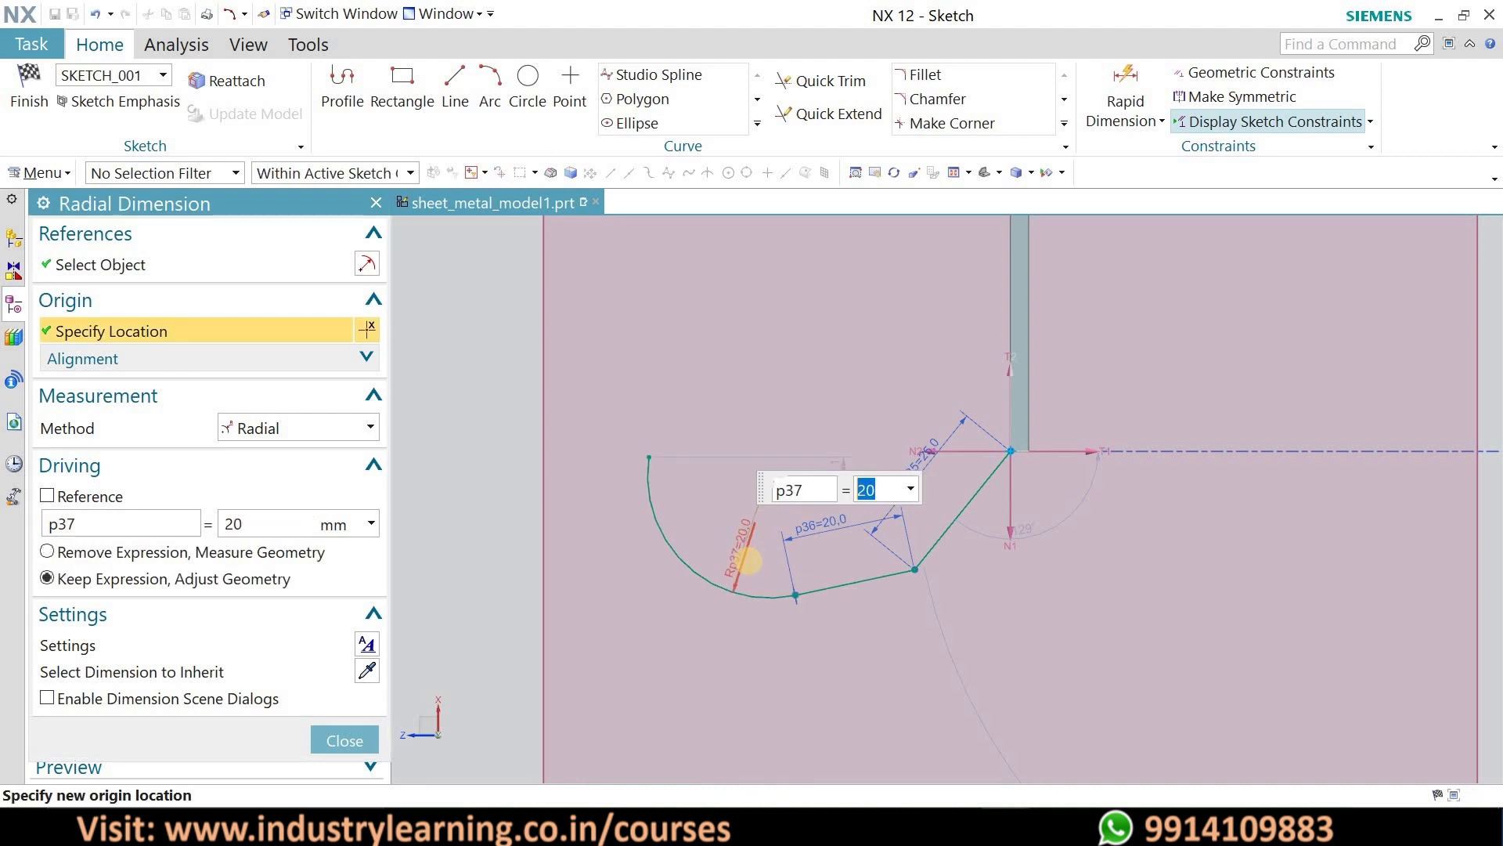
pyautogui.click(353, 742)
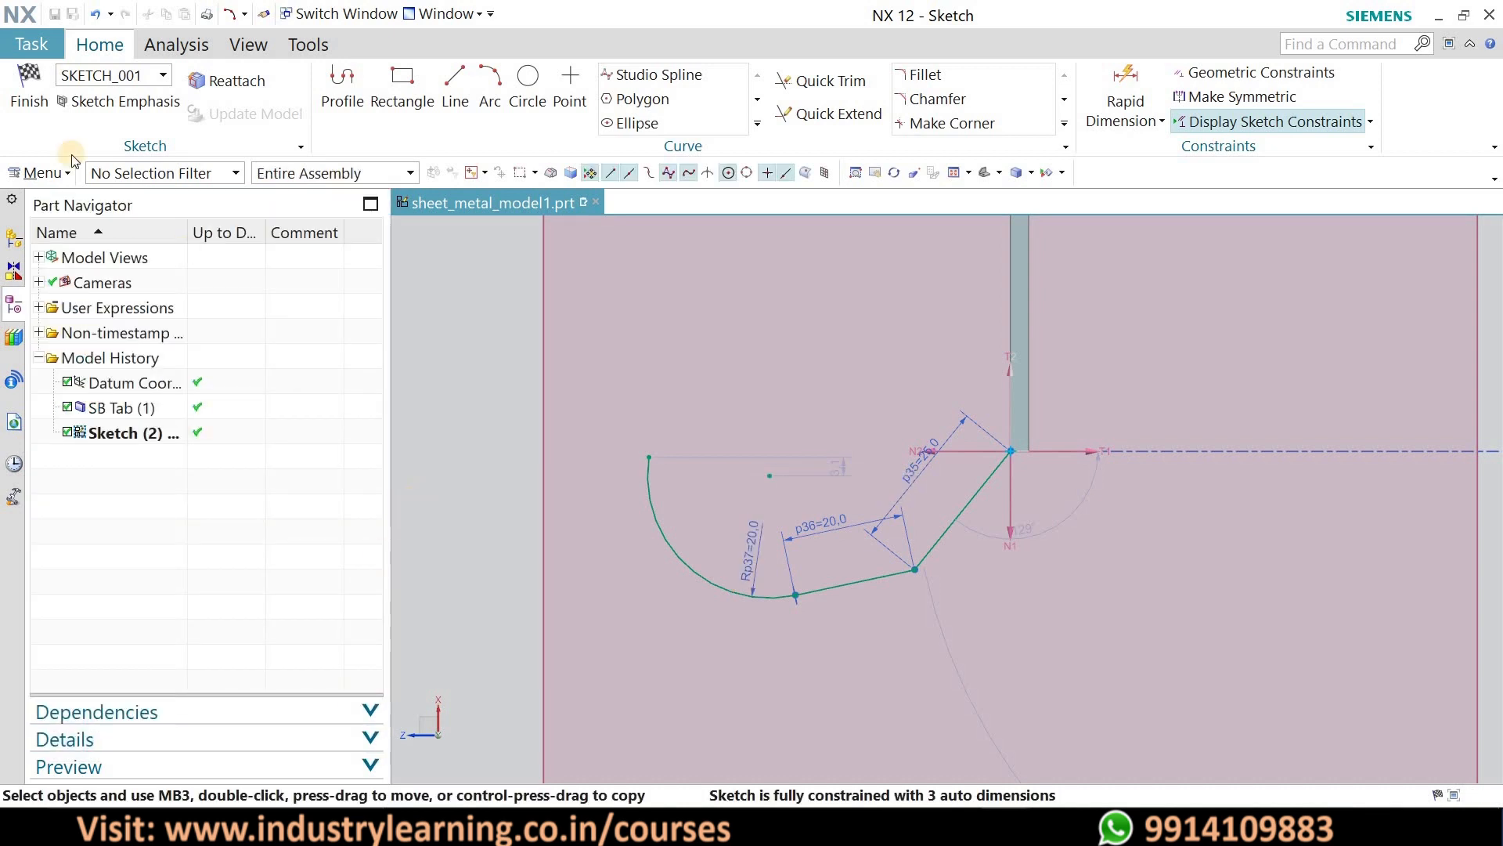
pyautogui.click(21, 97)
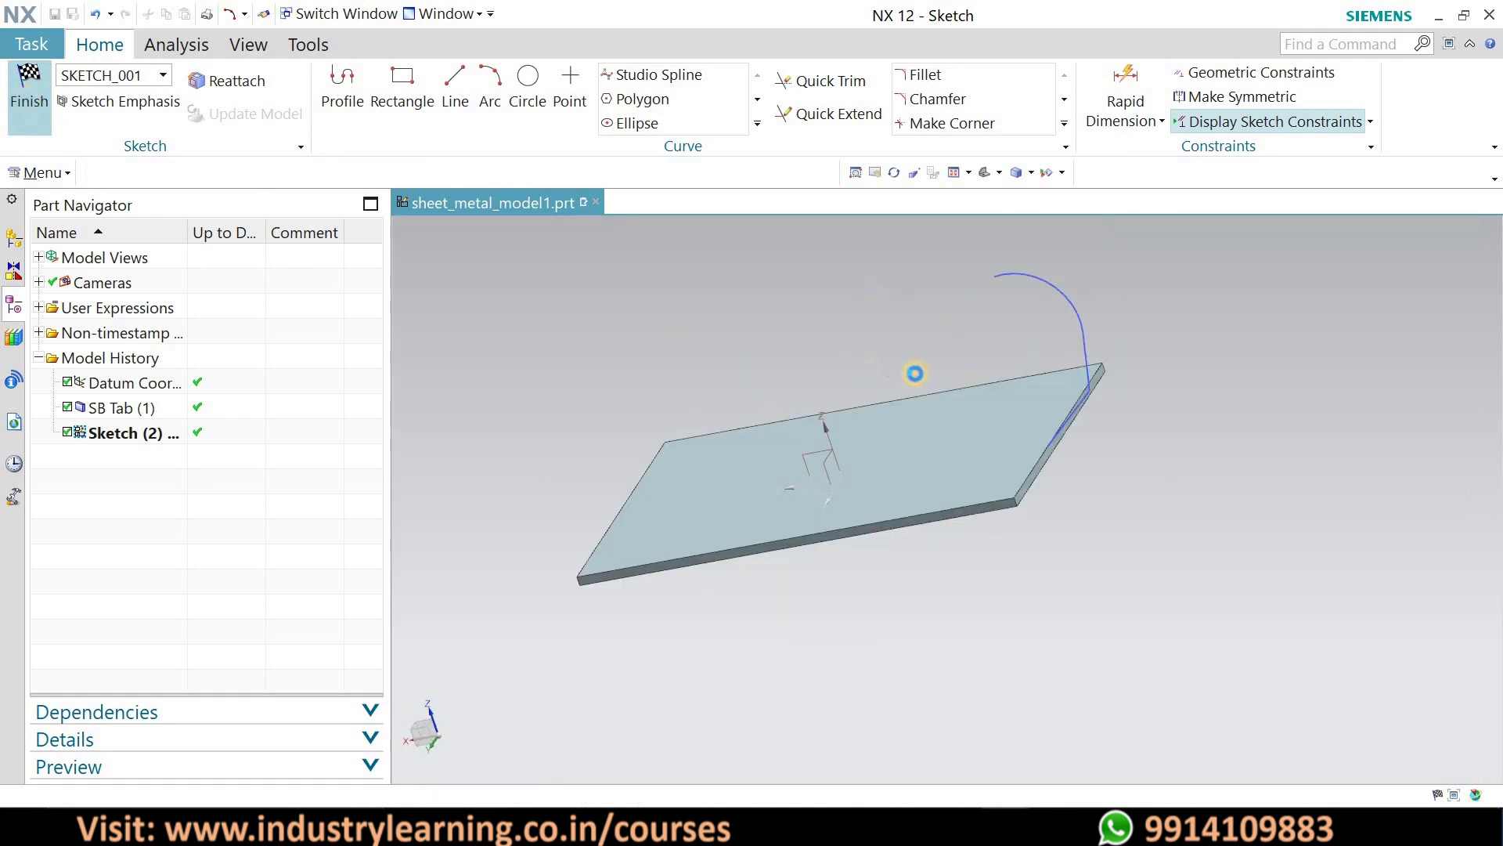
# - Set the one-sided contour flange width to 40 mm, then reduce it to 30 mm
pyautogui.moveTo(1129, 365); pyautogui.dragTo(937, 459, button='middle')
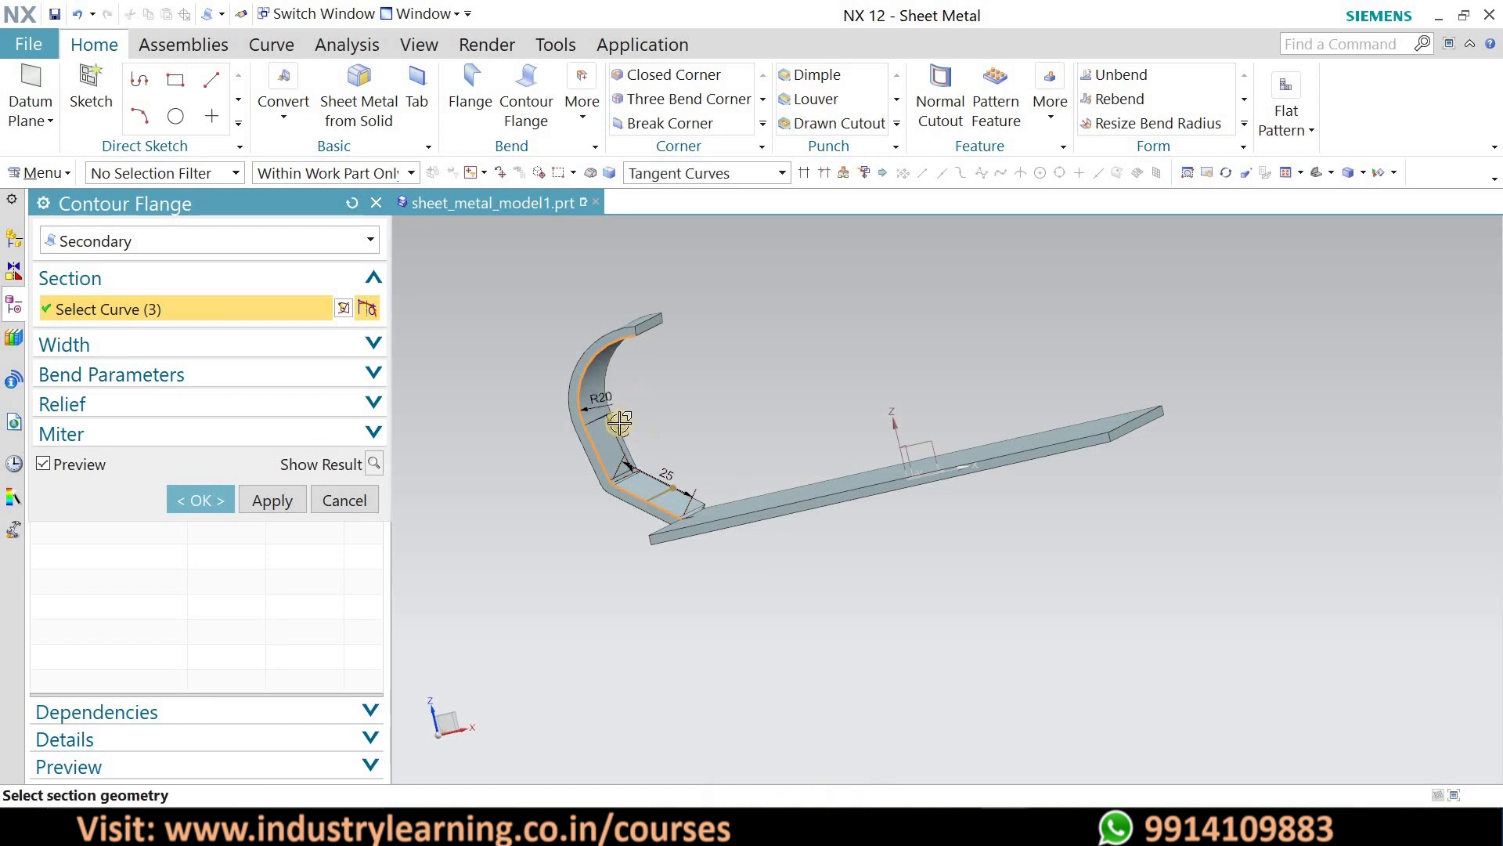
pyautogui.moveTo(936, 437); pyautogui.dragTo(736, 383, button='middle')
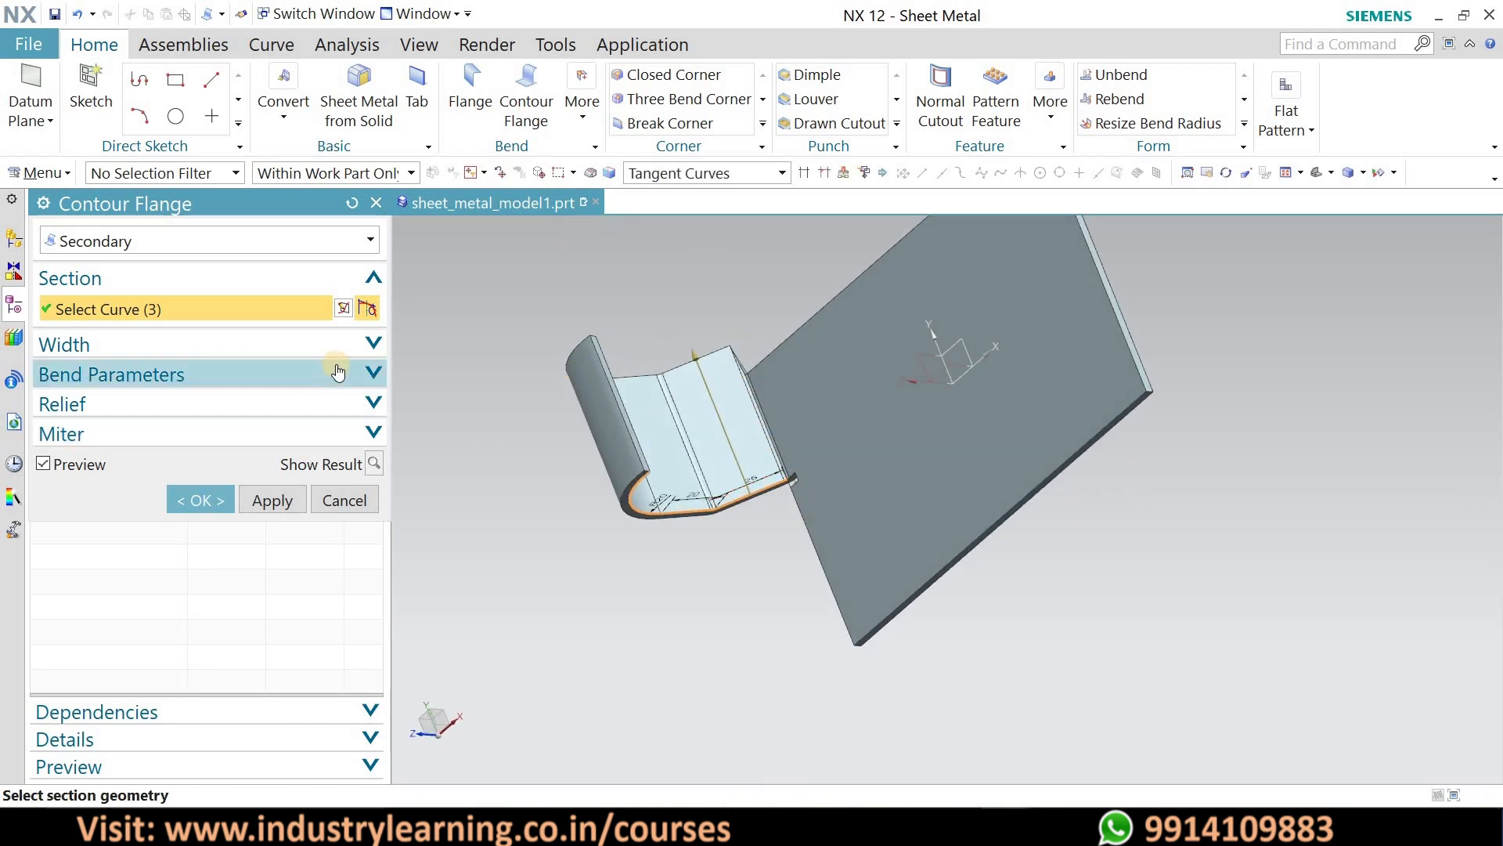
pyautogui.click(372, 344)
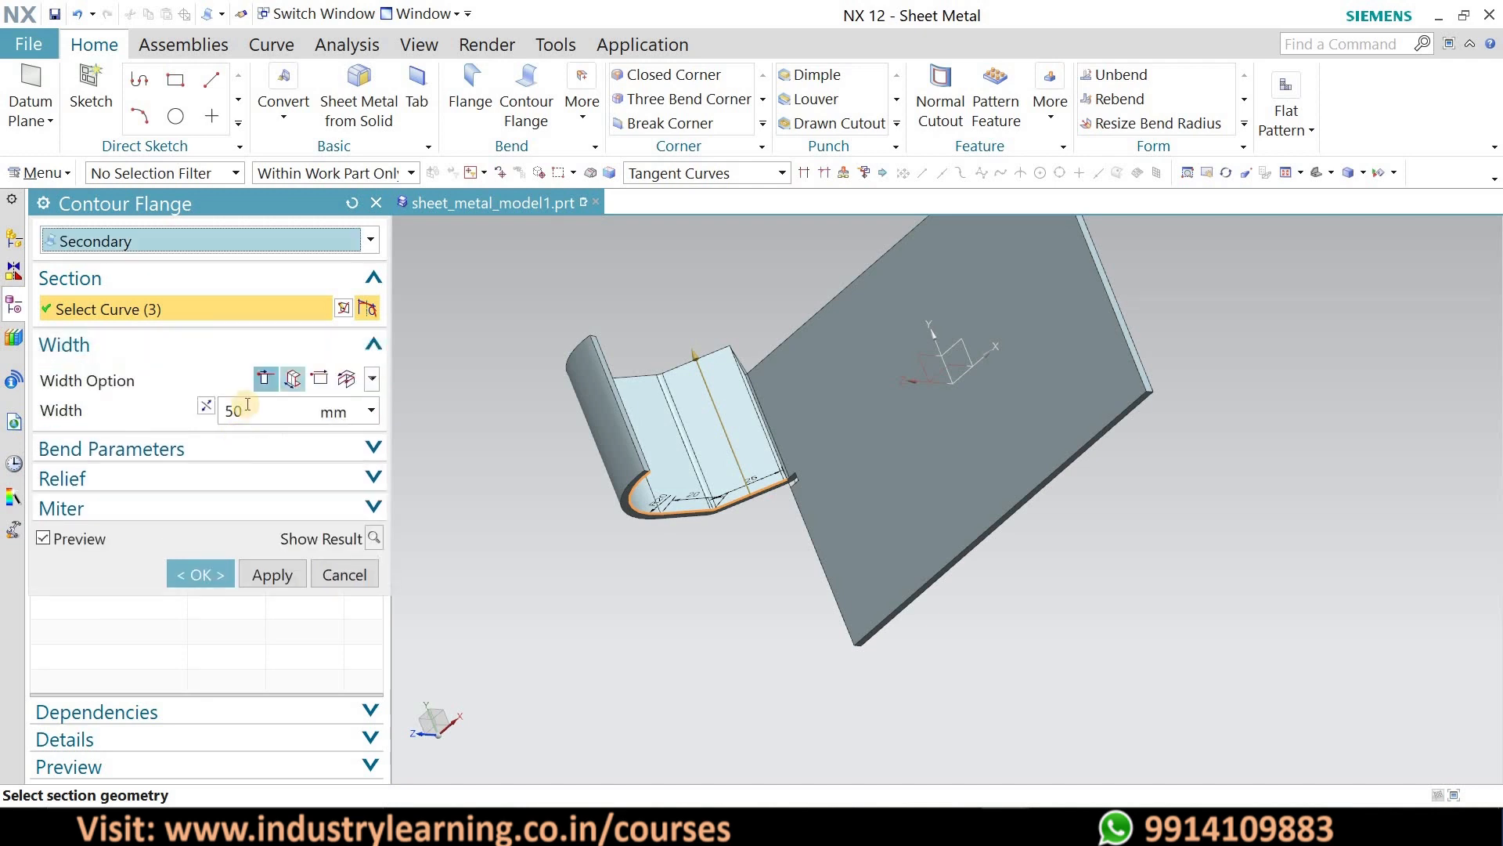
pyautogui.moveTo(195, 411); pyautogui.dragTo(189, 411)
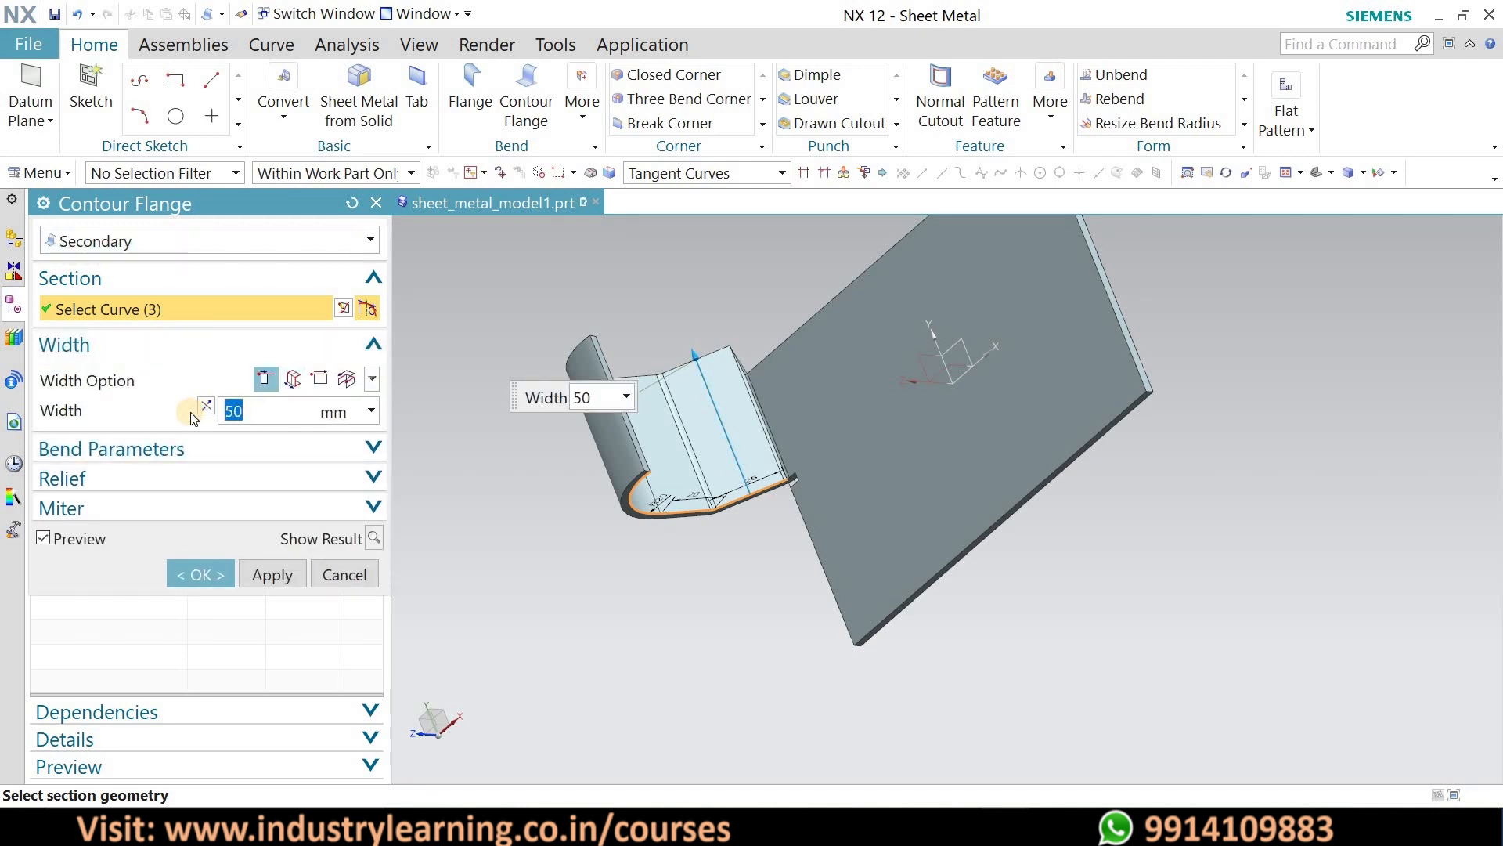
pyautogui.write('40')
pyautogui.press('Return')
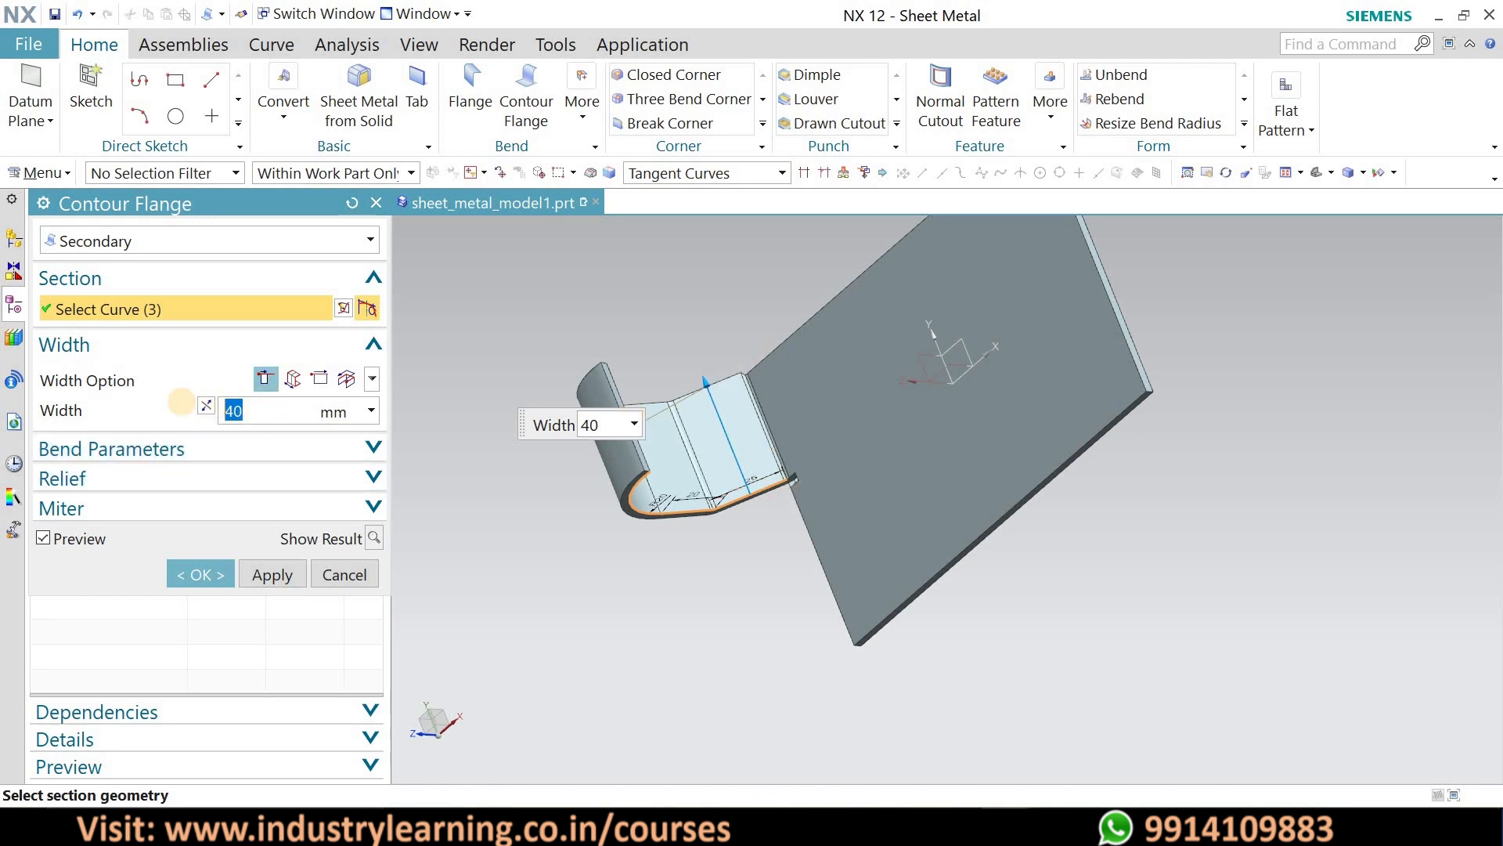
pyautogui.press('Return')
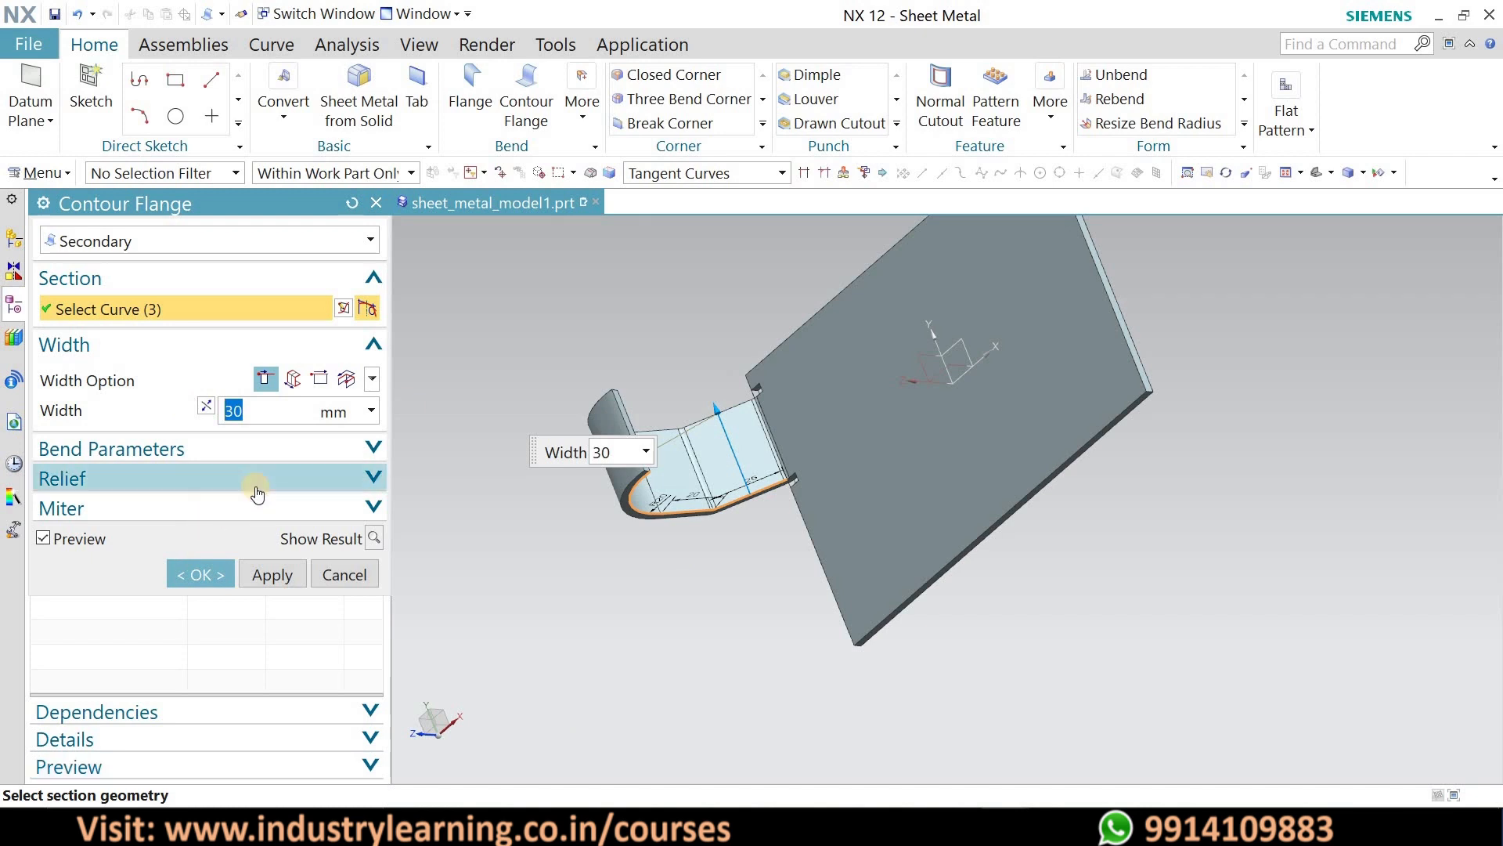
# - Make the contour flange width symmetric about the section sketch and set it to 40 mm
pyautogui.click(291, 380)
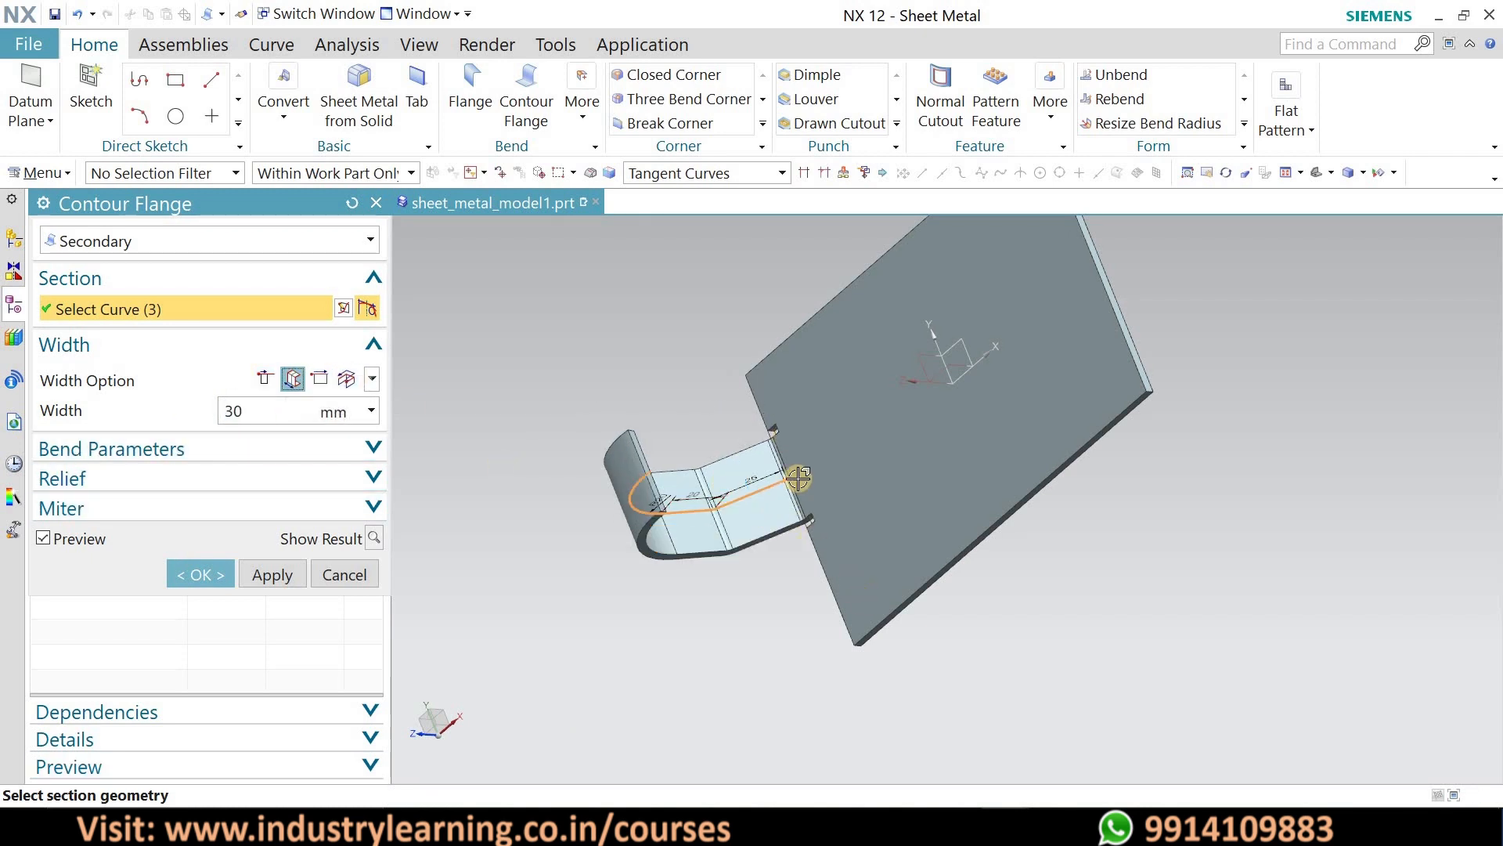
pyautogui.click(143, 403)
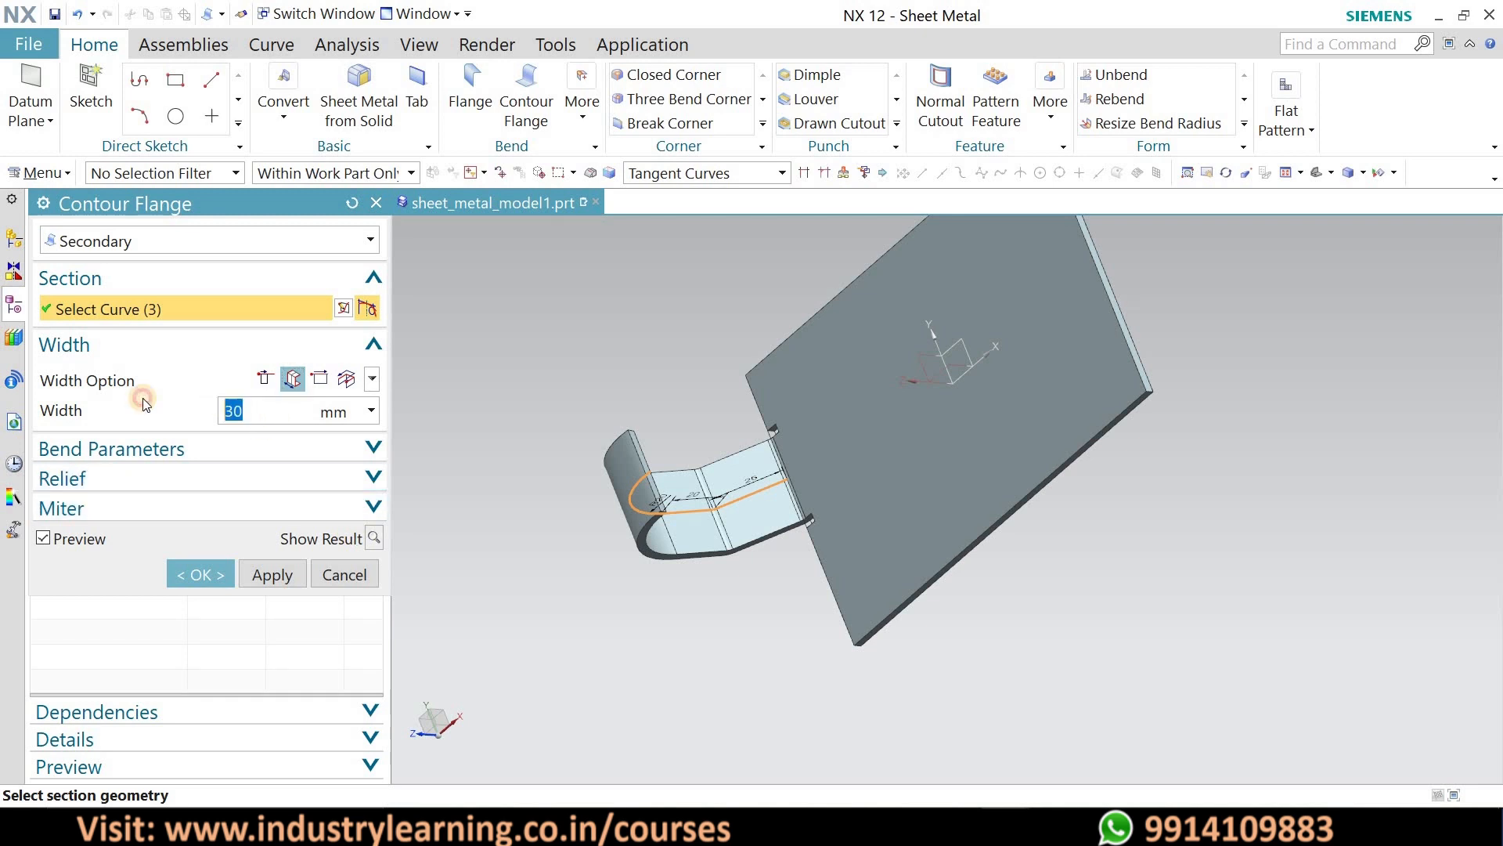
pyautogui.press('Return')
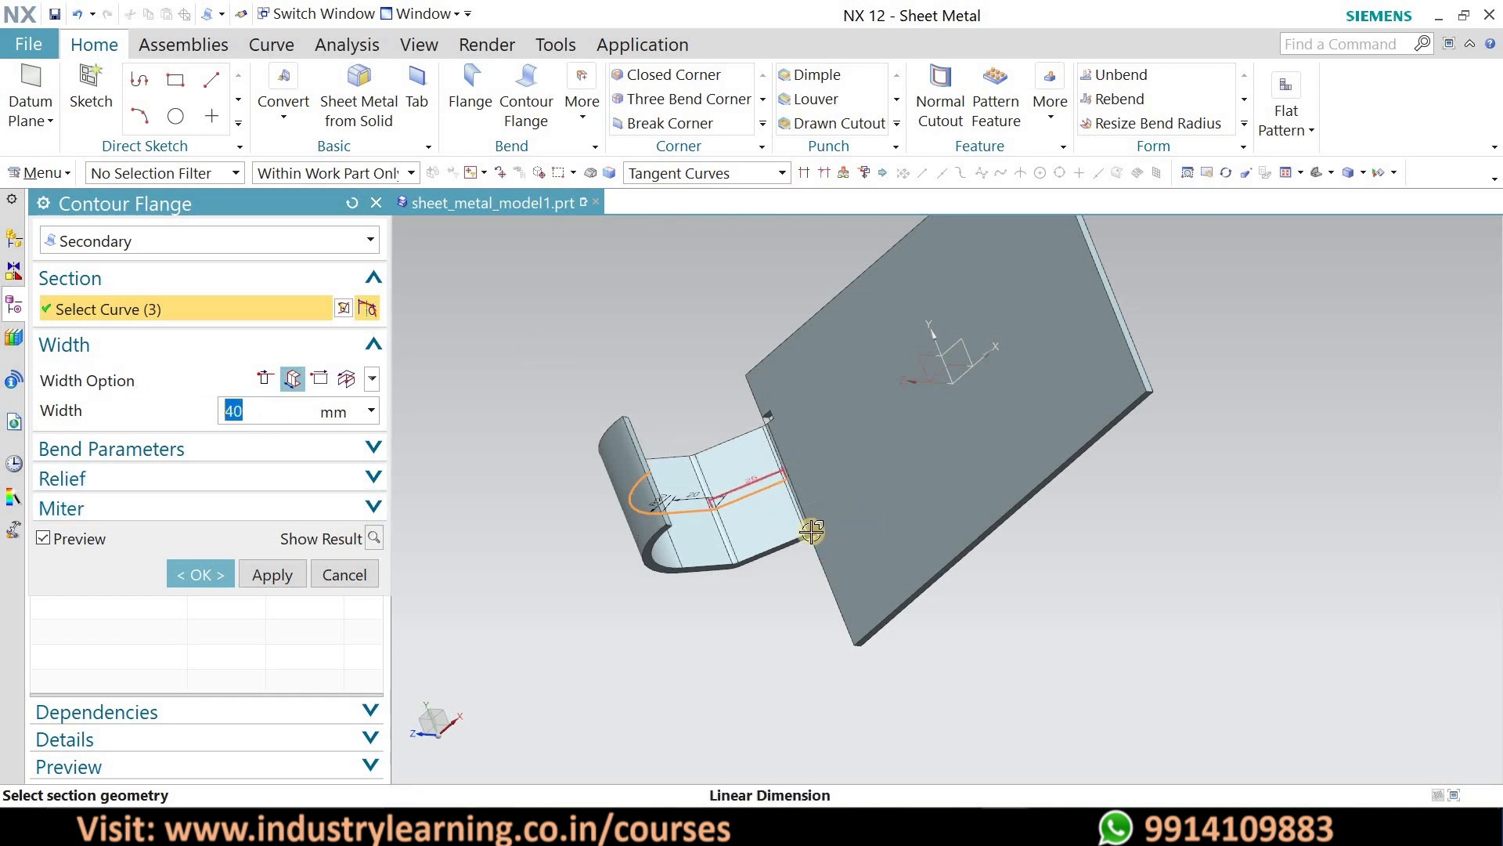
# - Extend the contour flange from its section sketch to the end of the tab edge and accept the feature
pyautogui.click(318, 378)
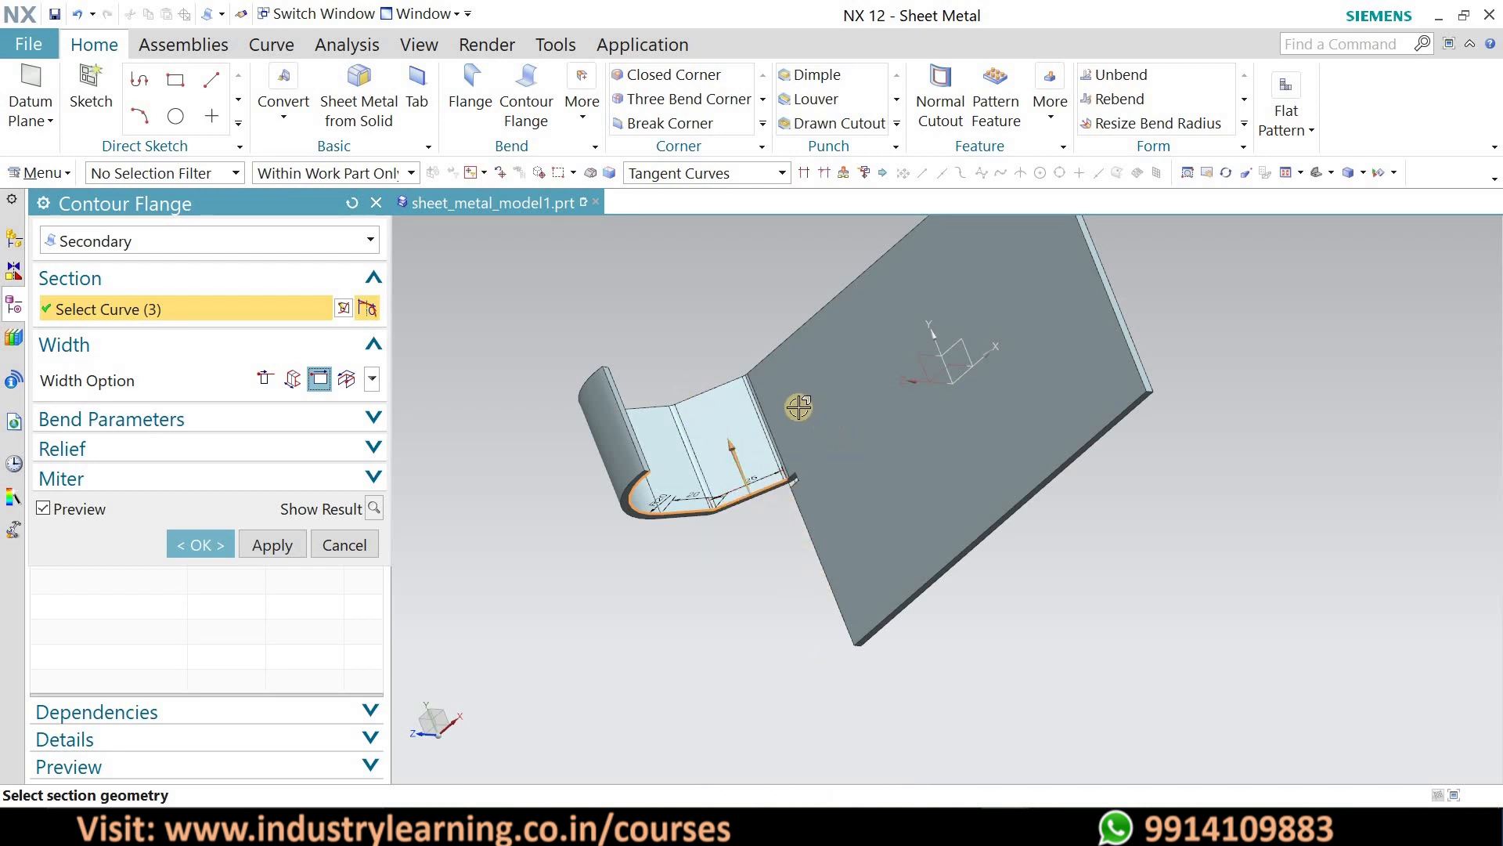
pyautogui.moveTo(818, 381); pyautogui.dragTo(775, 319, button='middle')
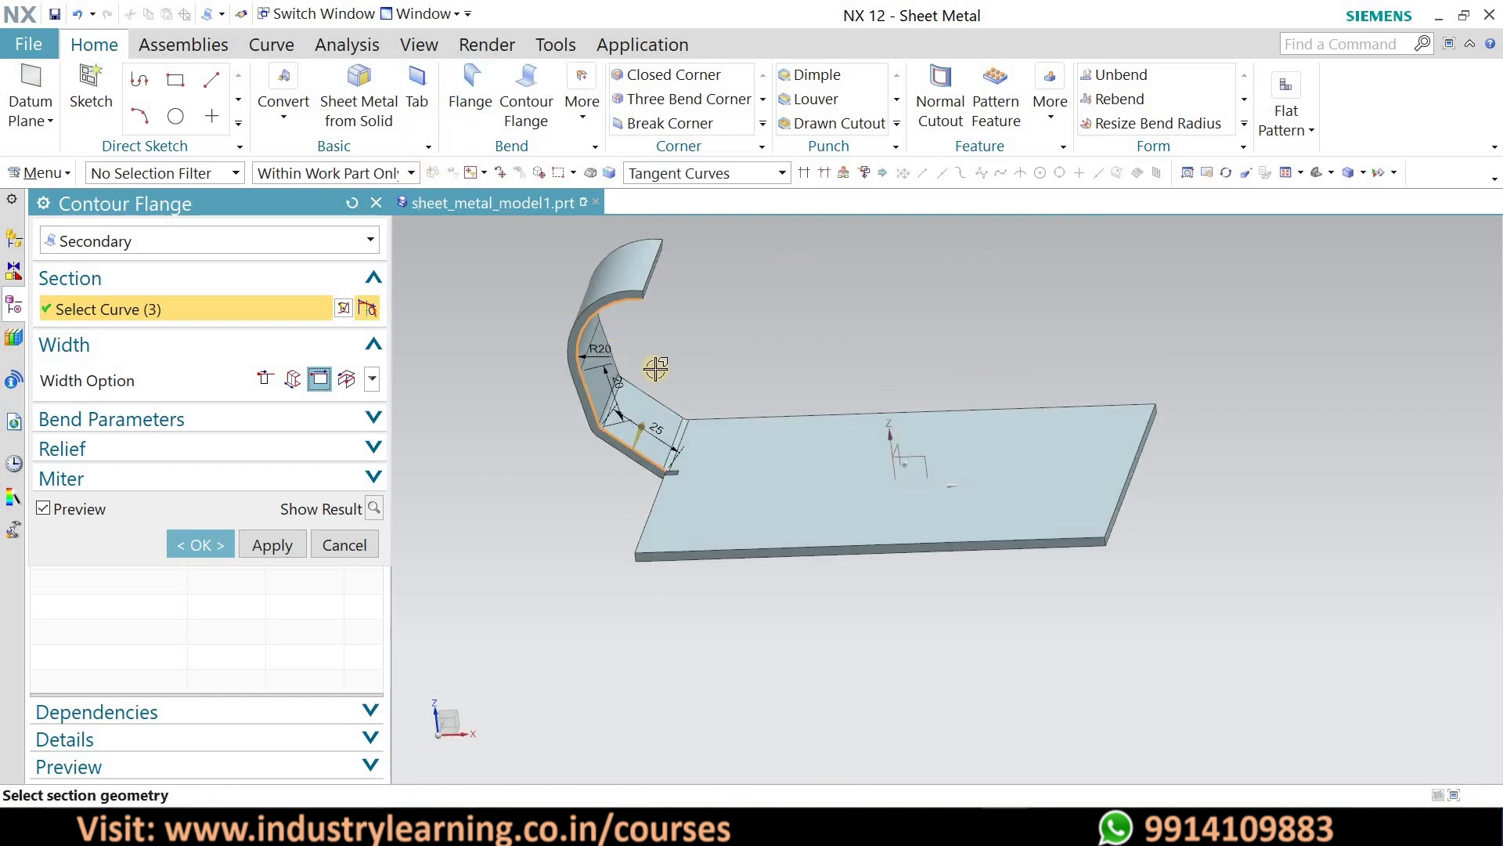
pyautogui.moveTo(632, 374); pyautogui.dragTo(510, 423, button='middle')
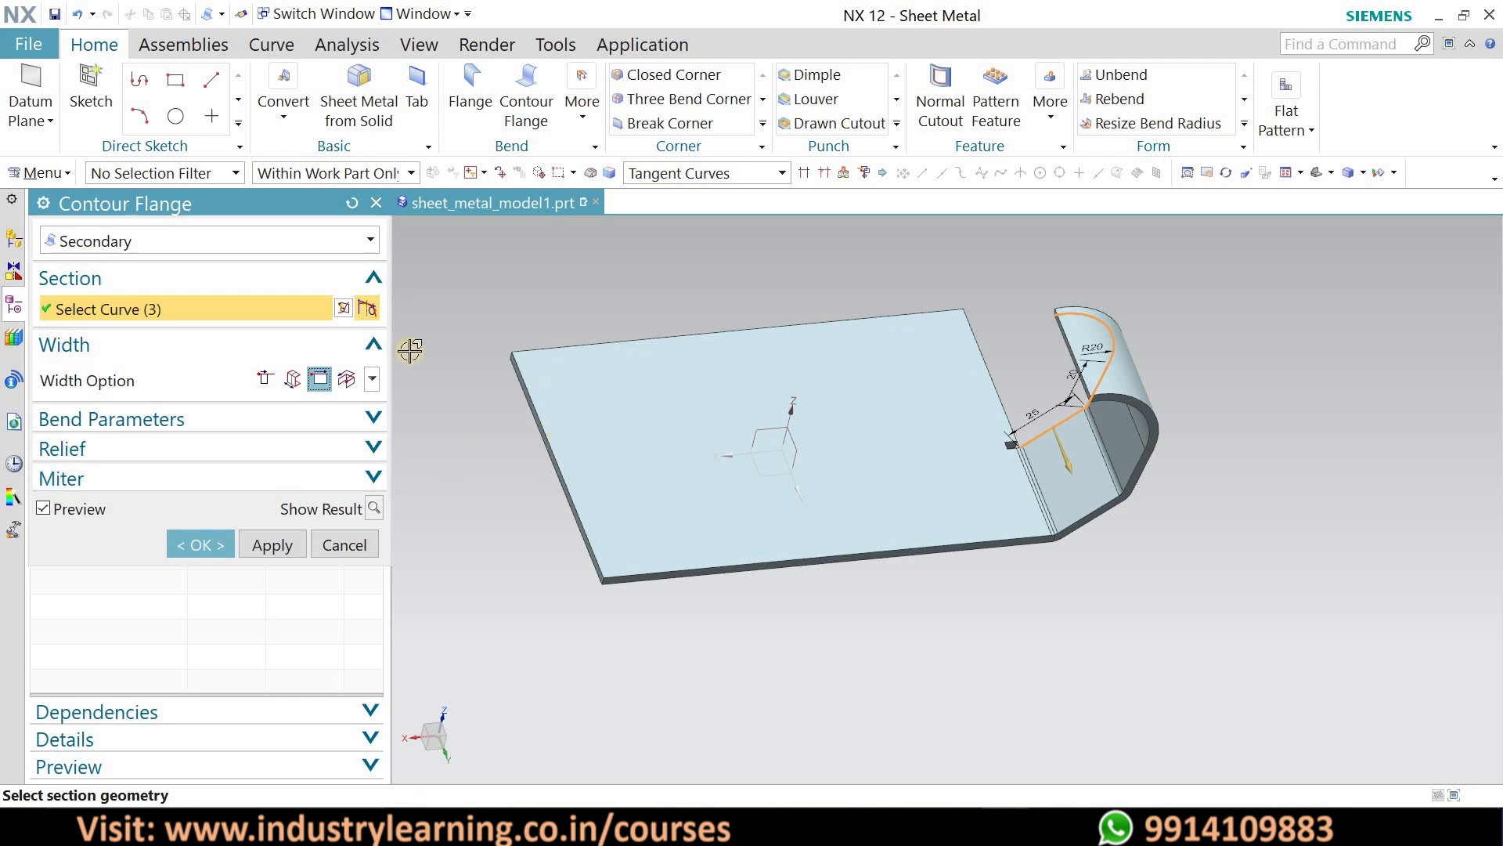
pyautogui.click(580, 118)
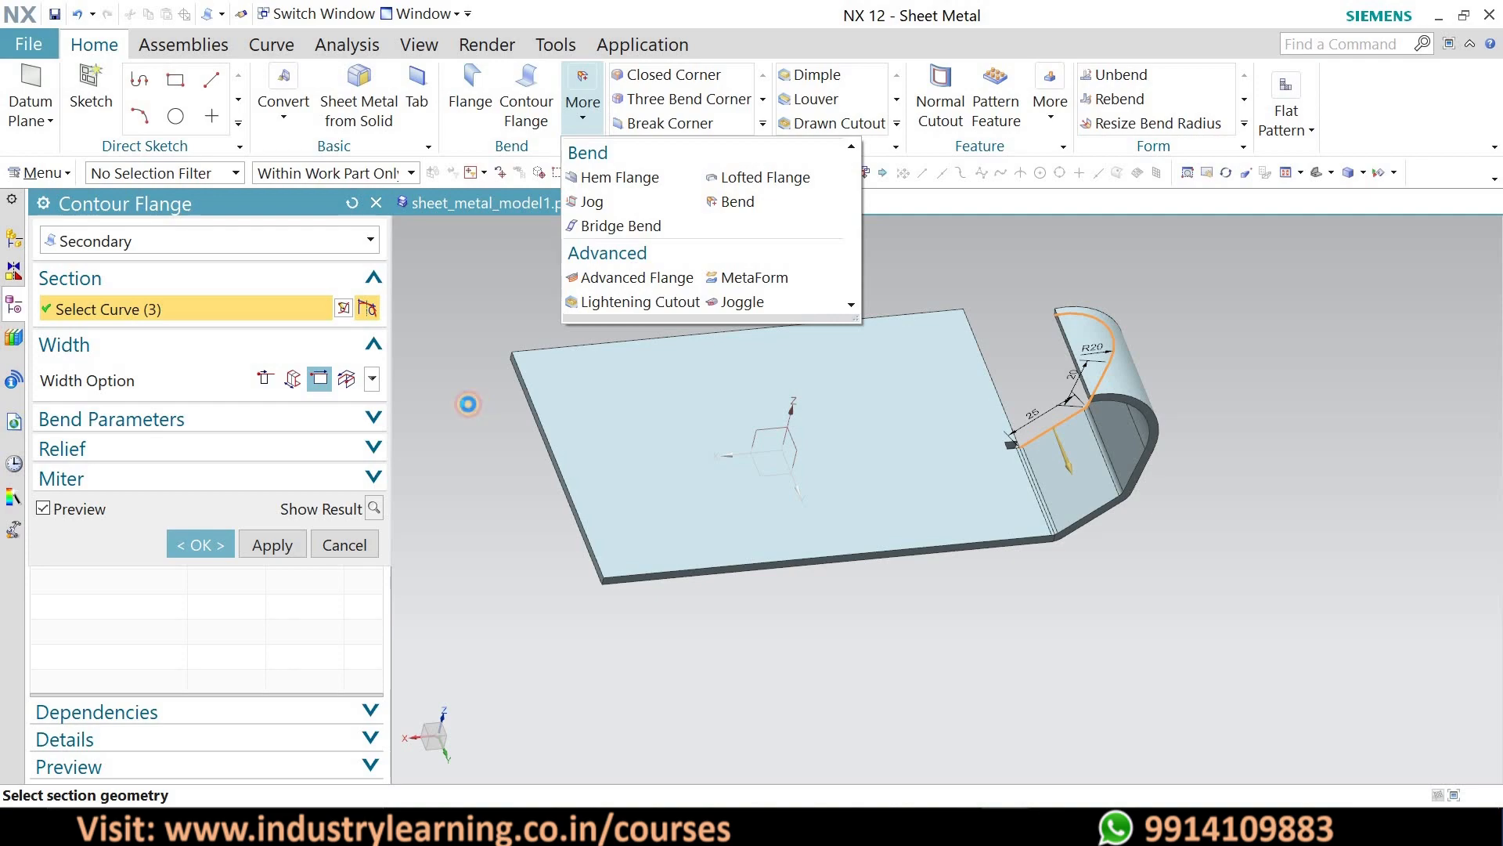
pyautogui.click(467, 404)
pyautogui.click(205, 544)
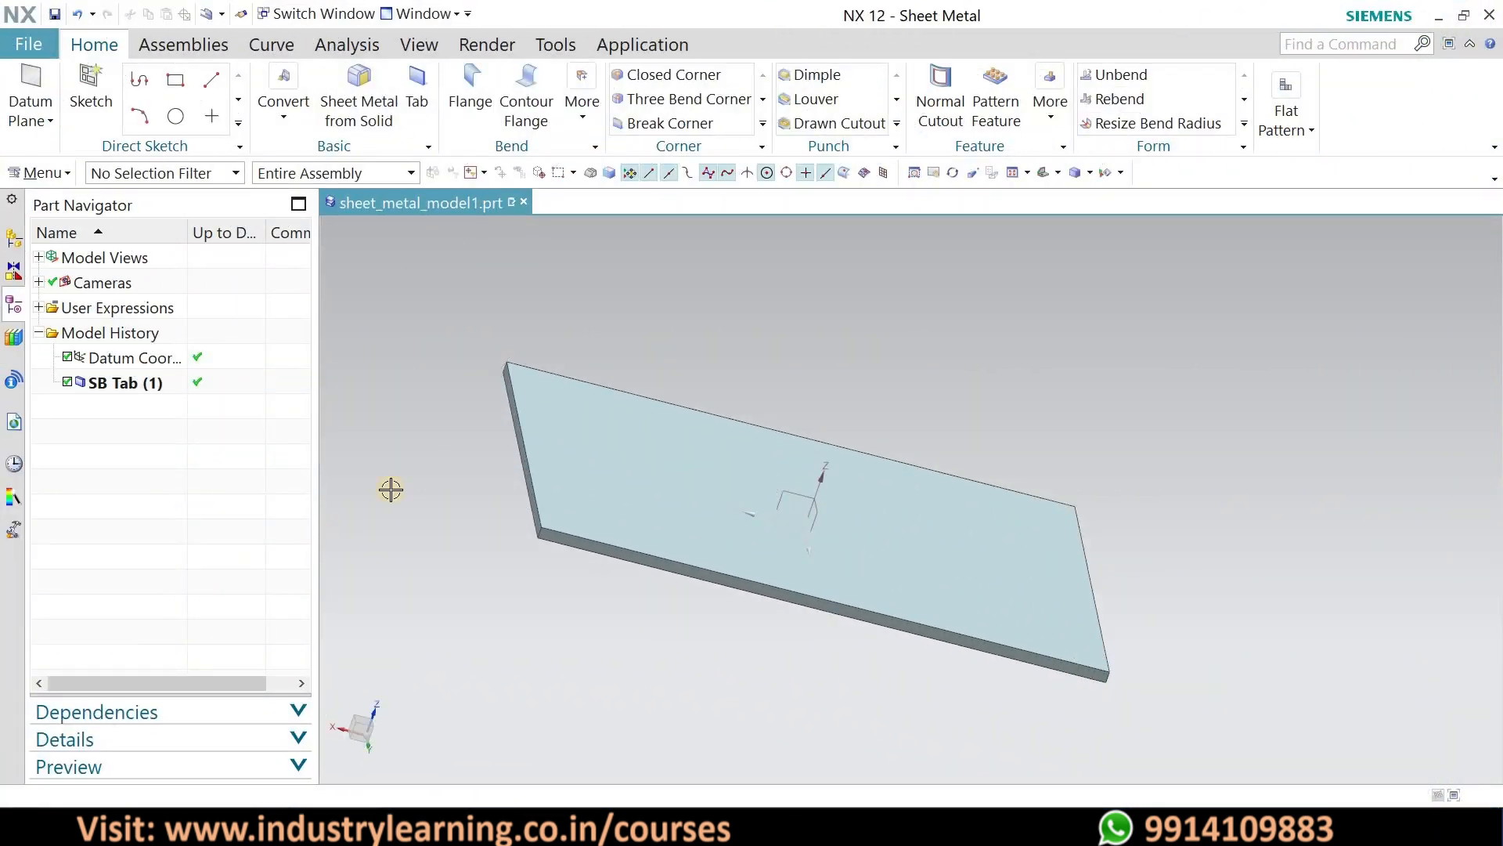
# - Start an Open-type Hem Flange on the short edge of the tab
pyautogui.click(580, 115)
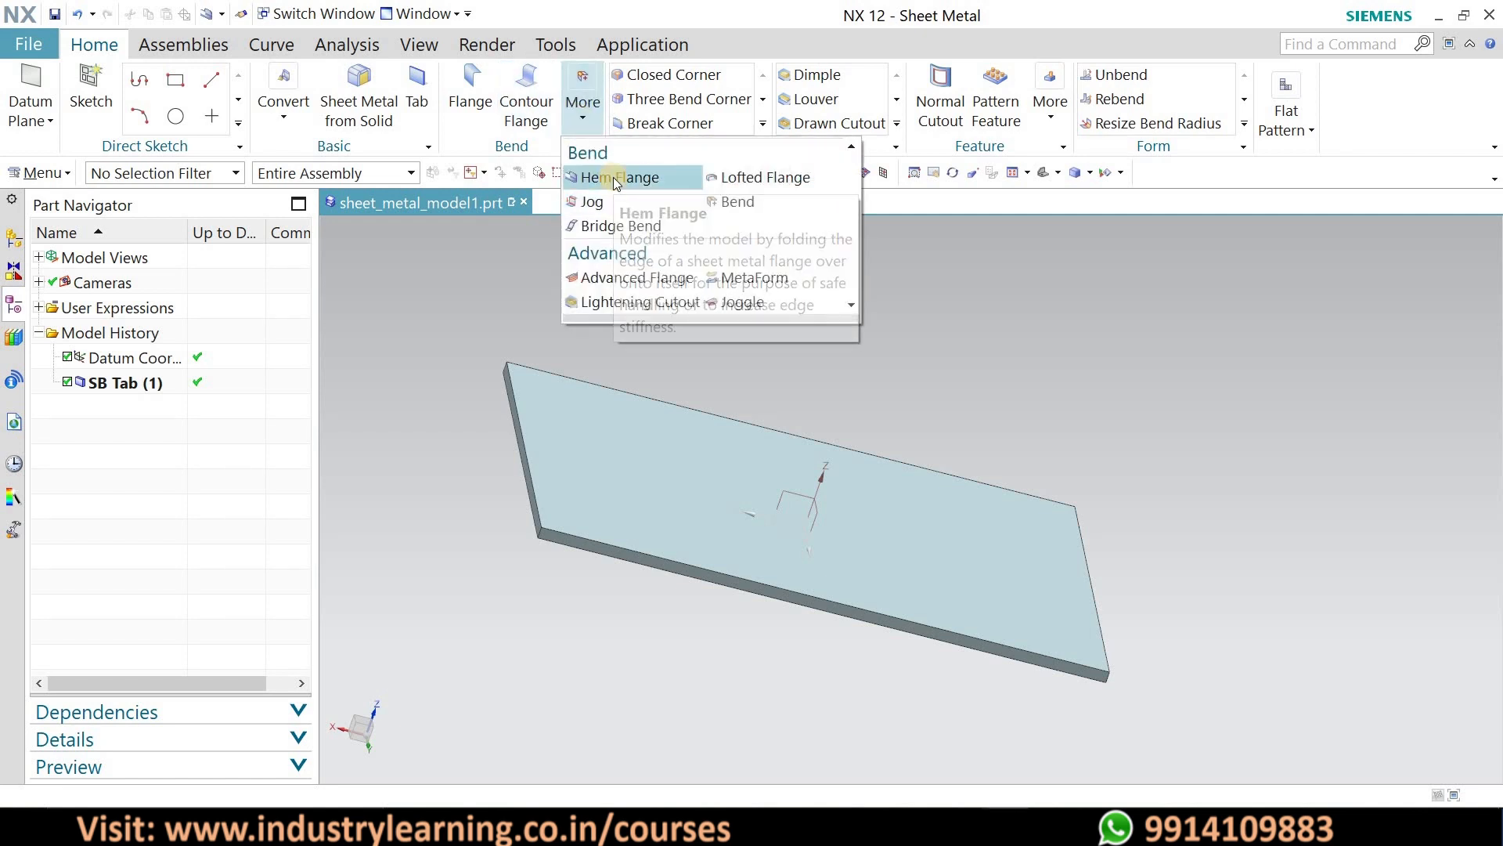
pyautogui.click(613, 177)
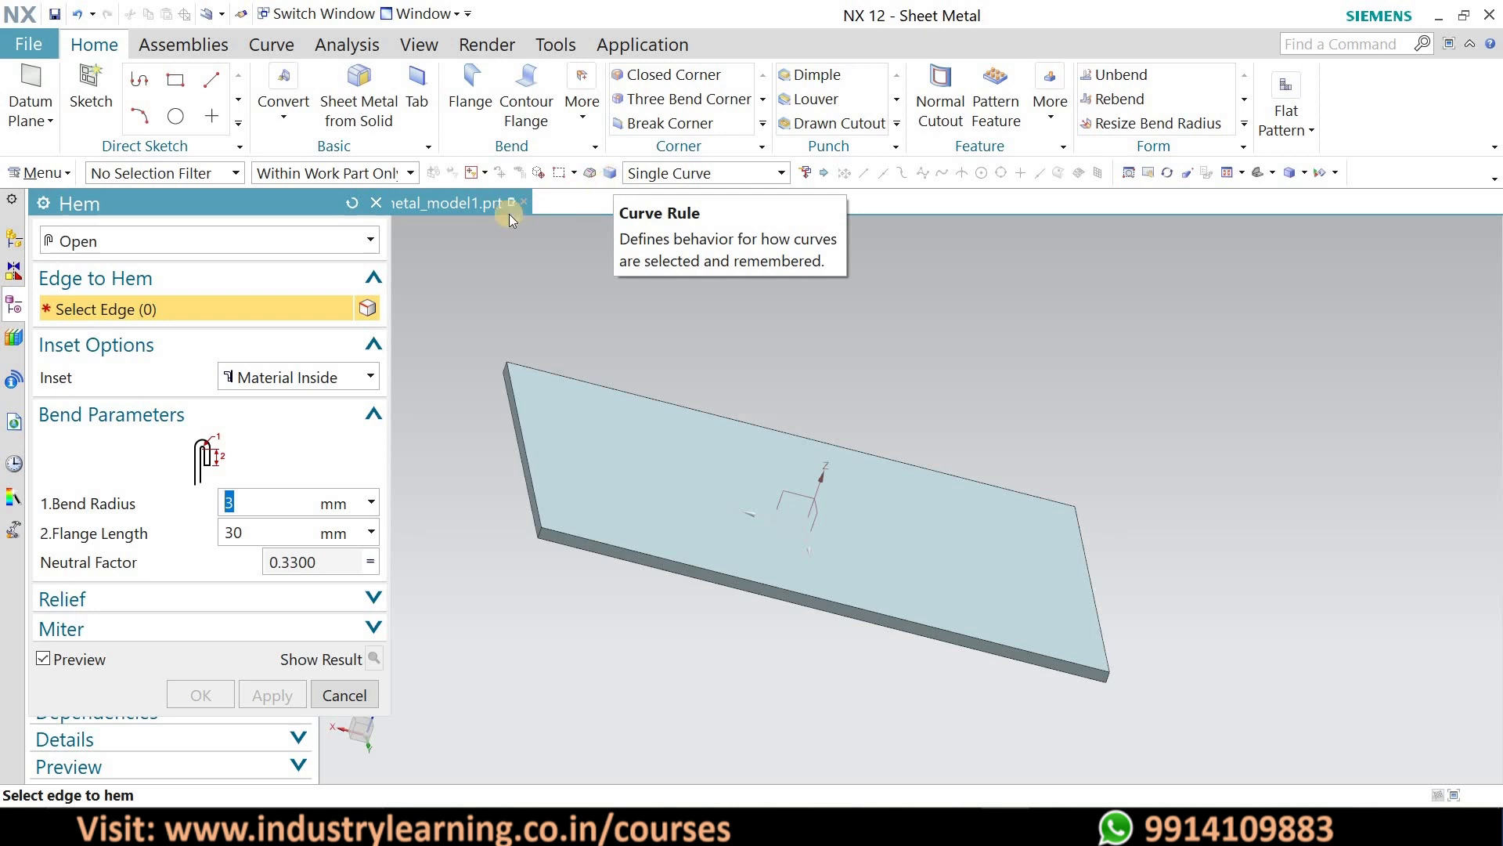
pyautogui.click(520, 403)
pyautogui.click(609, 430)
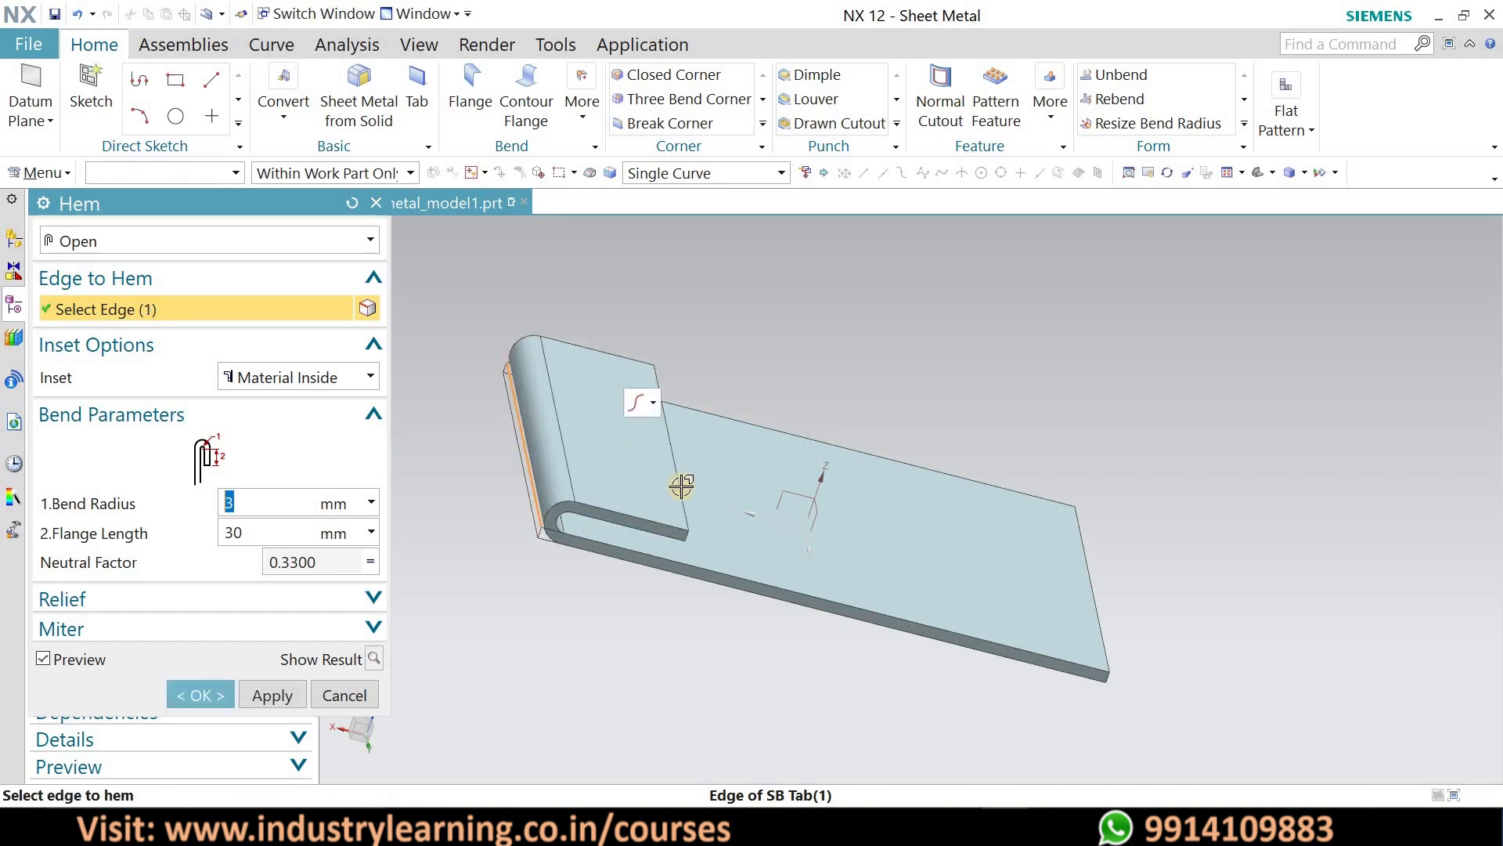
# - Set the open hem's bend radius to 5 mm, then increase it to 6 mm
pyautogui.moveTo(670, 513); pyautogui.dragTo(557, 458, button='middle')
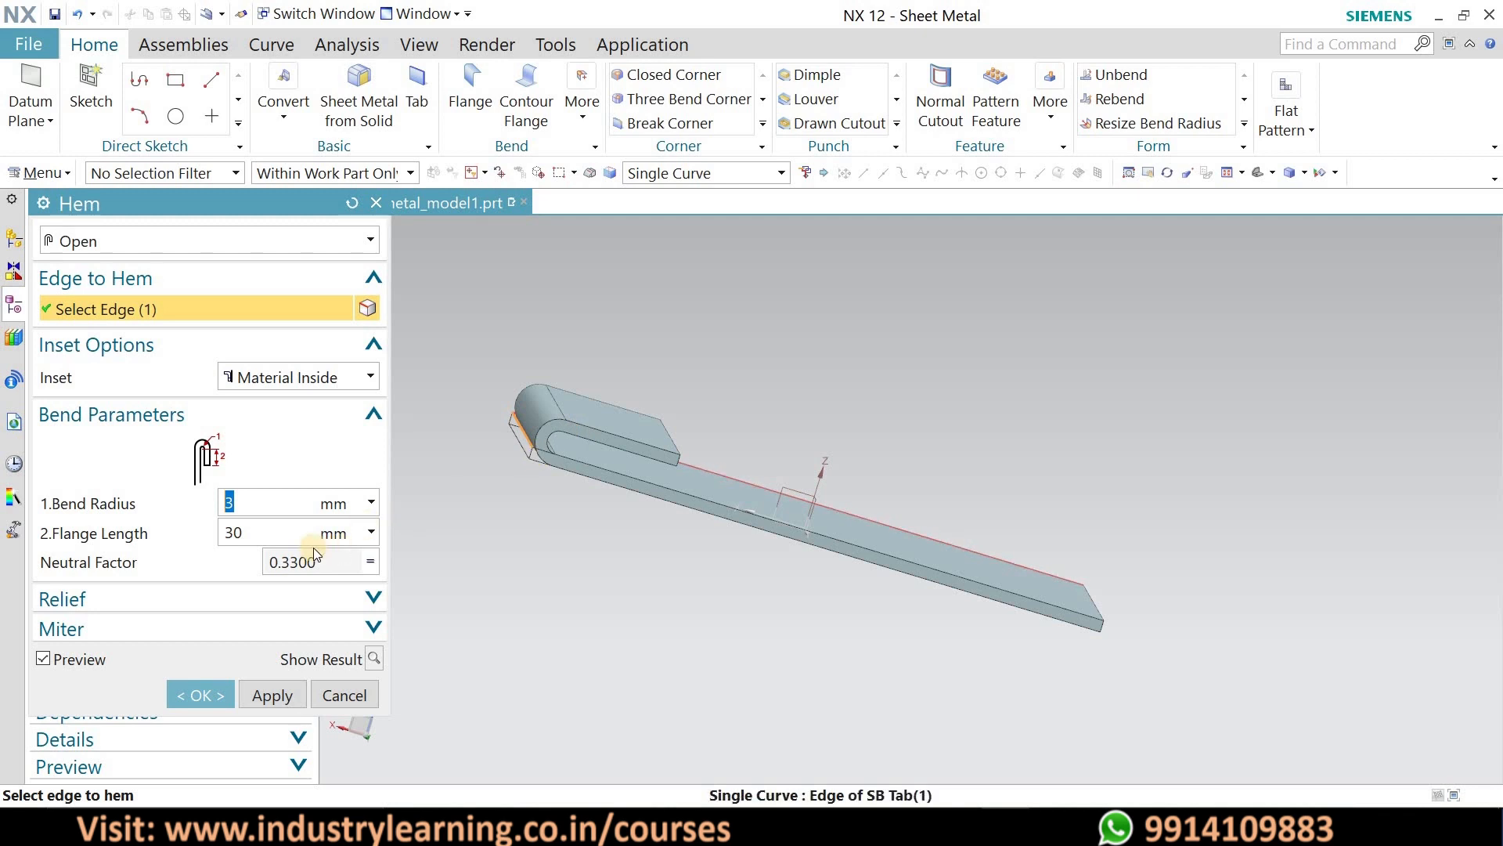
pyautogui.click(216, 500)
pyautogui.write('5')
pyautogui.press('Return')
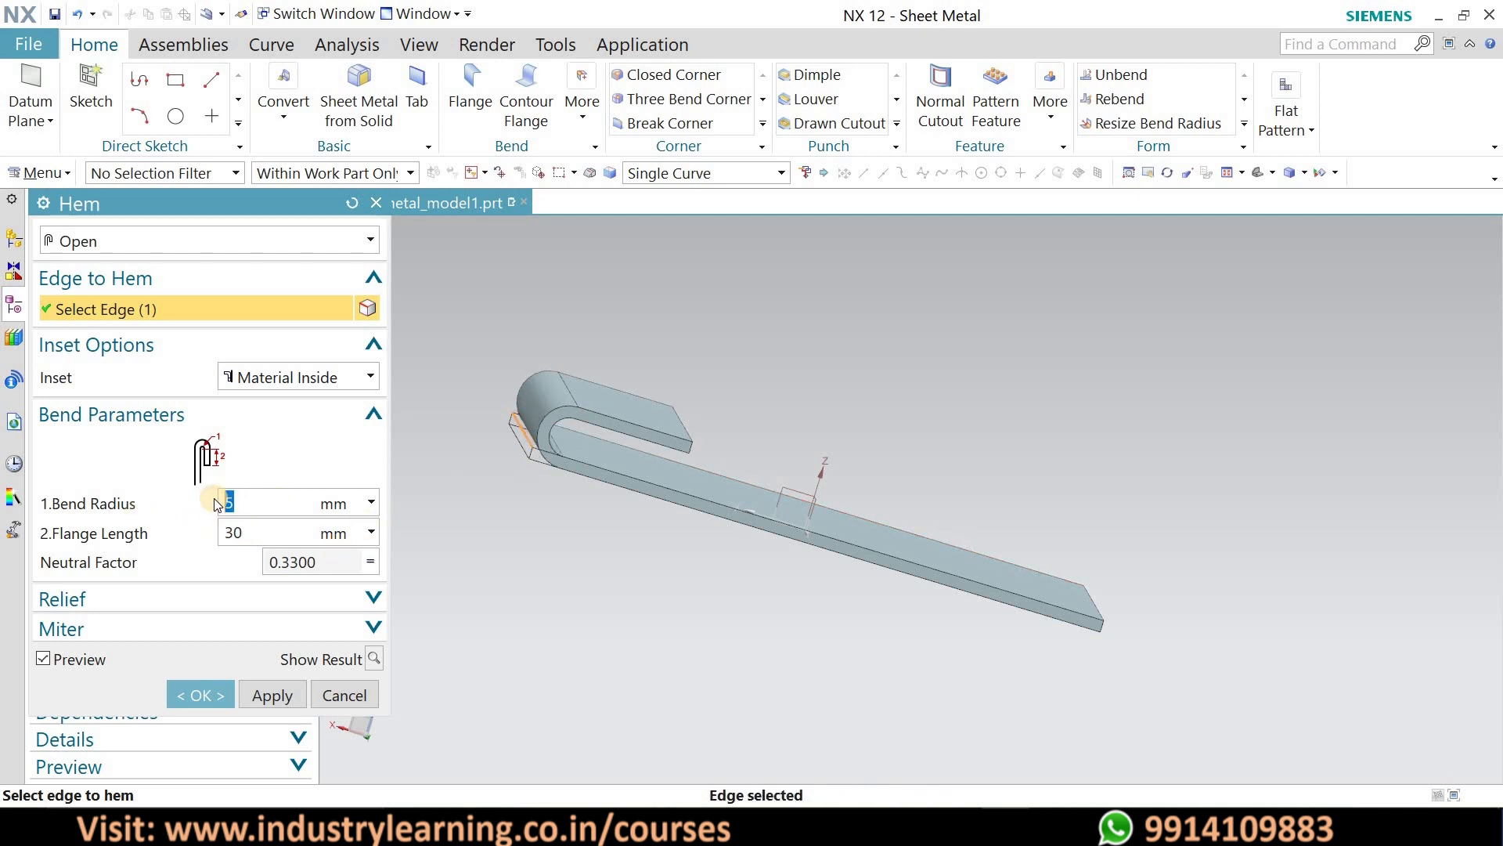
pyautogui.write('6')
pyautogui.press('Return')
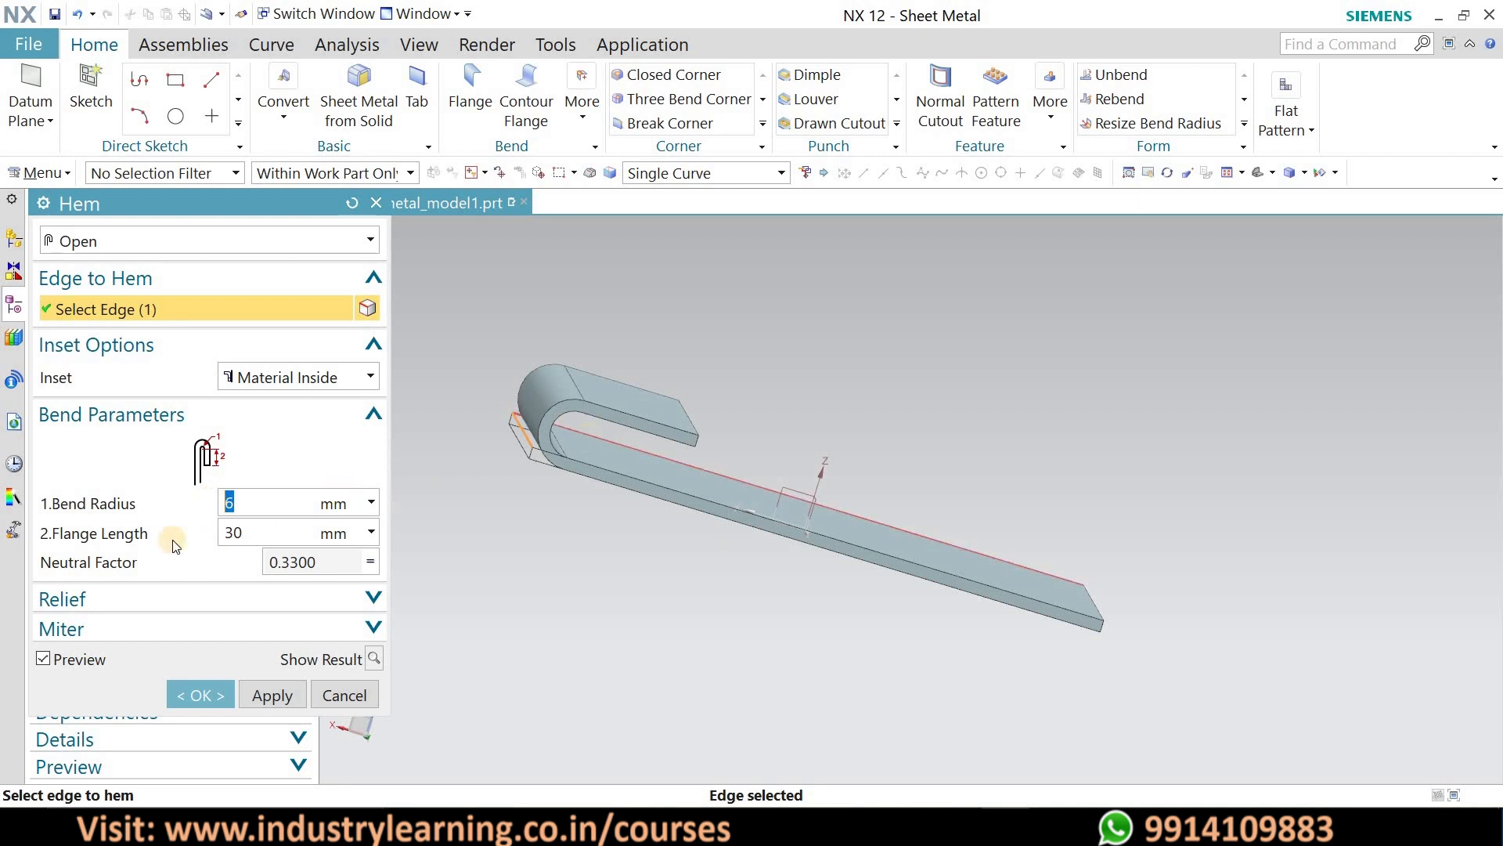
# - Set the open hem's flange length to 60 mm, then reduce it to 20 mm
pyautogui.press('Tab')
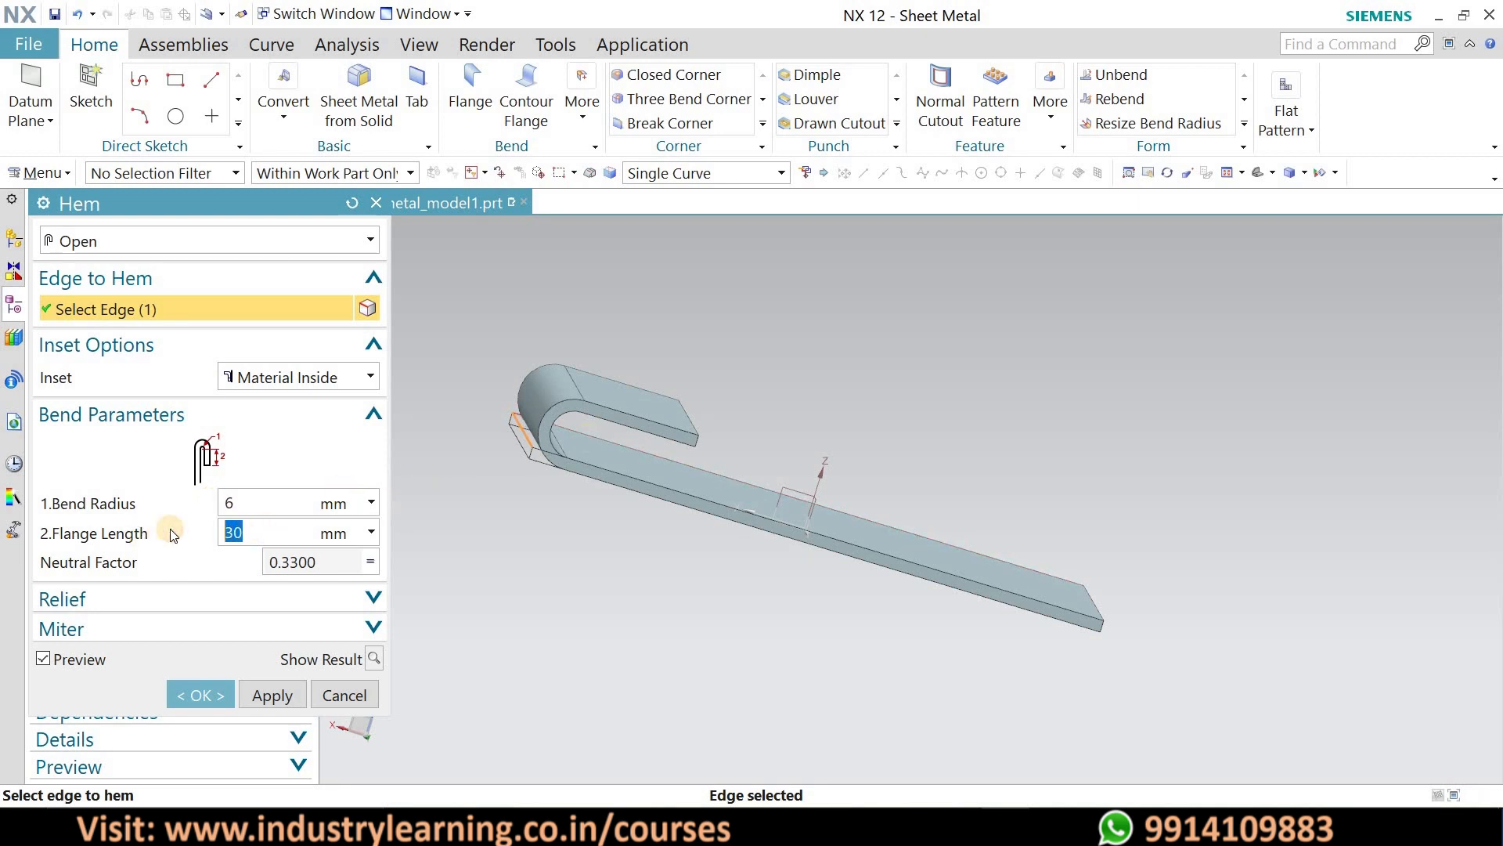
pyautogui.write('60')
pyautogui.press('Return')
pyautogui.write('20')
pyautogui.press('Return')
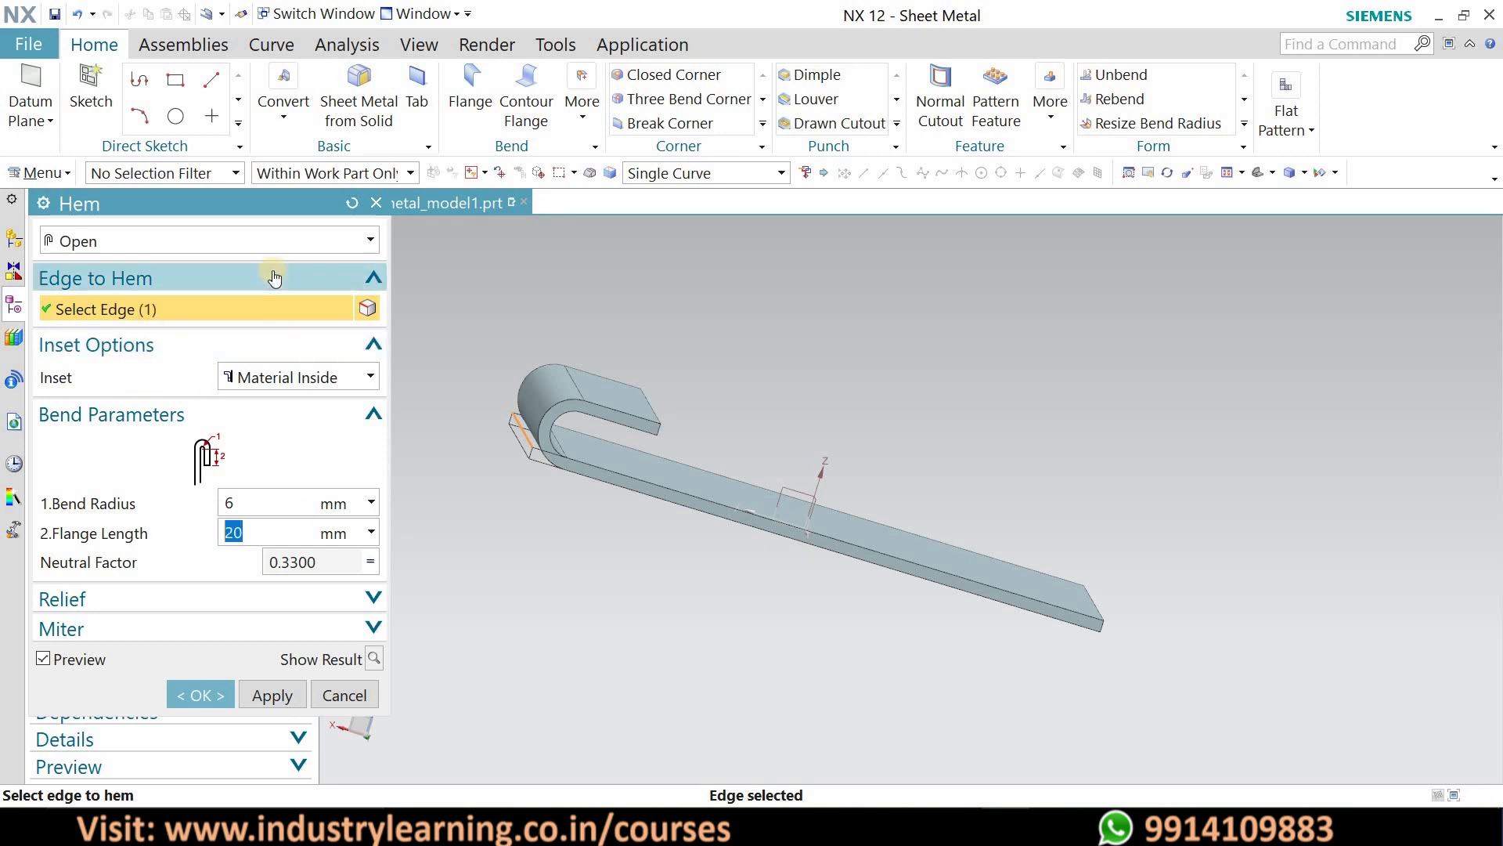
# - Change the hem type to Closed and examine the folded edge from the side
pyautogui.click(246, 240)
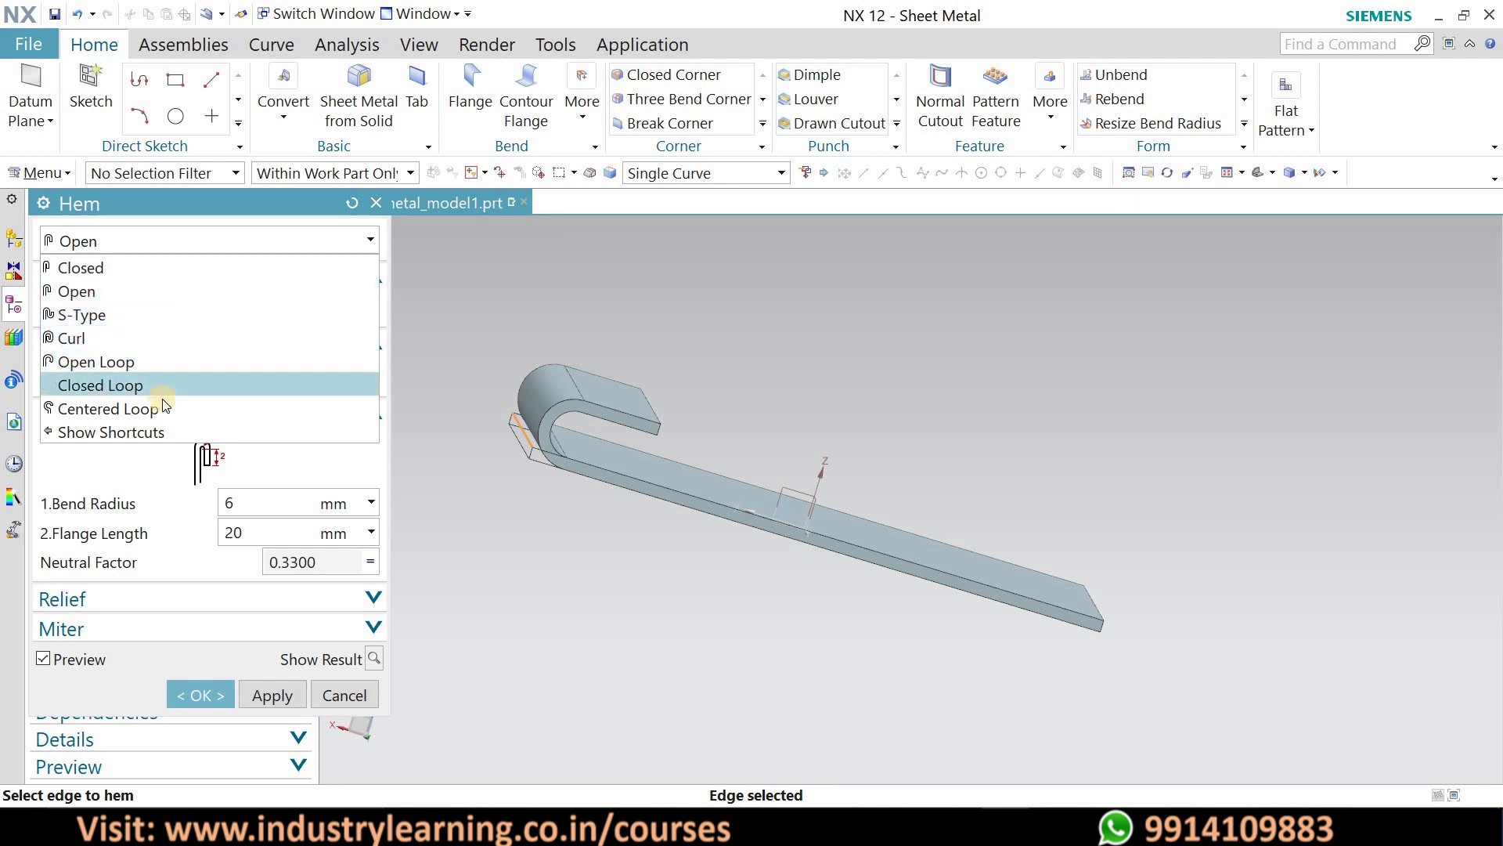
pyautogui.click(122, 267)
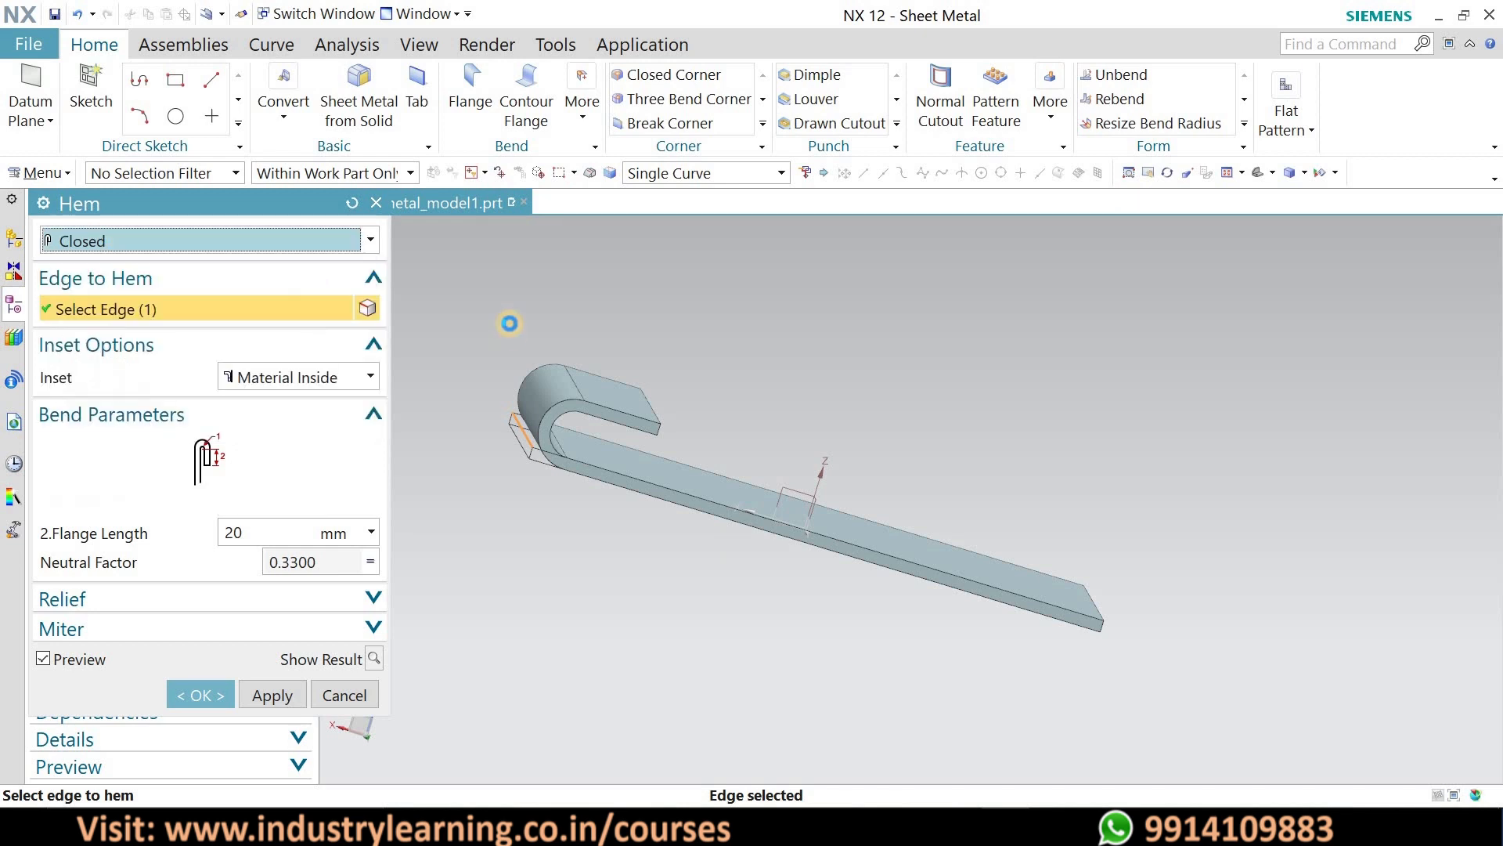
pyautogui.moveTo(548, 480); pyautogui.dragTo(744, 329, button='middle')
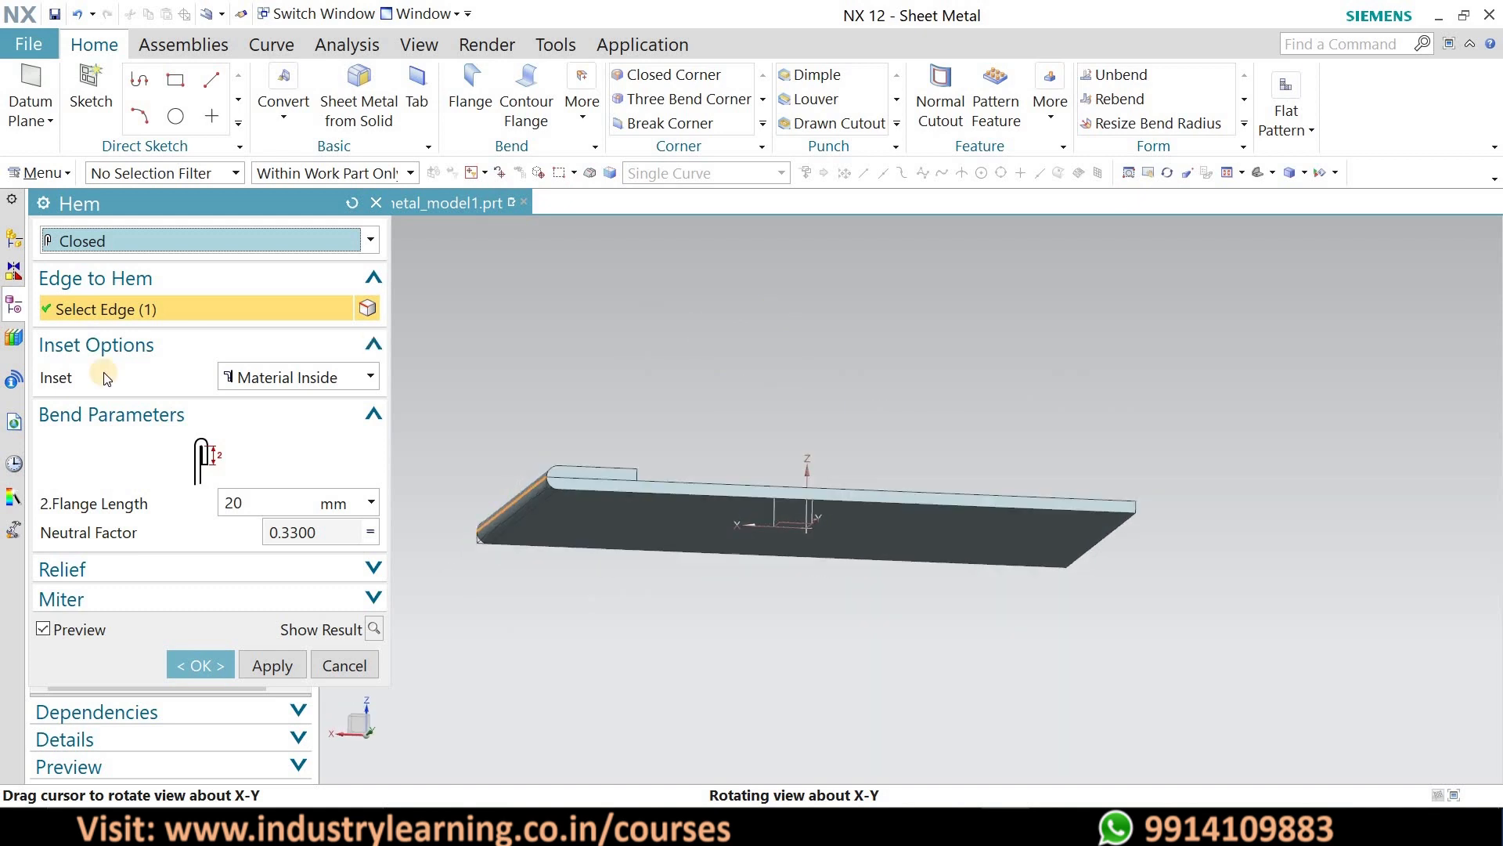
# - Change the hem type to S-Type and examine its double fold
pyautogui.click(162, 236)
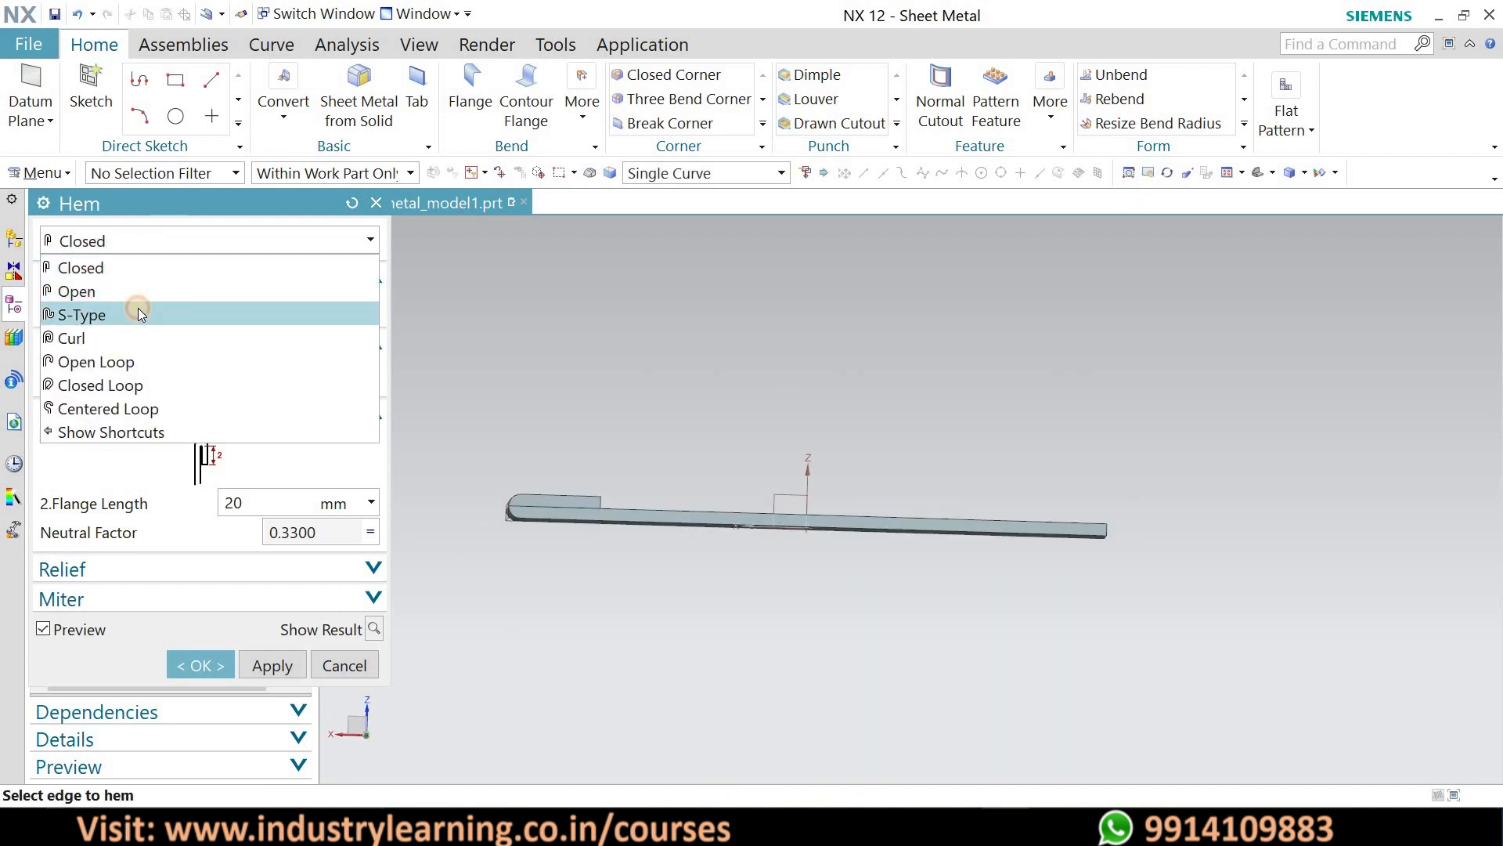
pyautogui.click(141, 314)
pyautogui.moveTo(691, 383); pyautogui.dragTo(608, 429, button='middle')
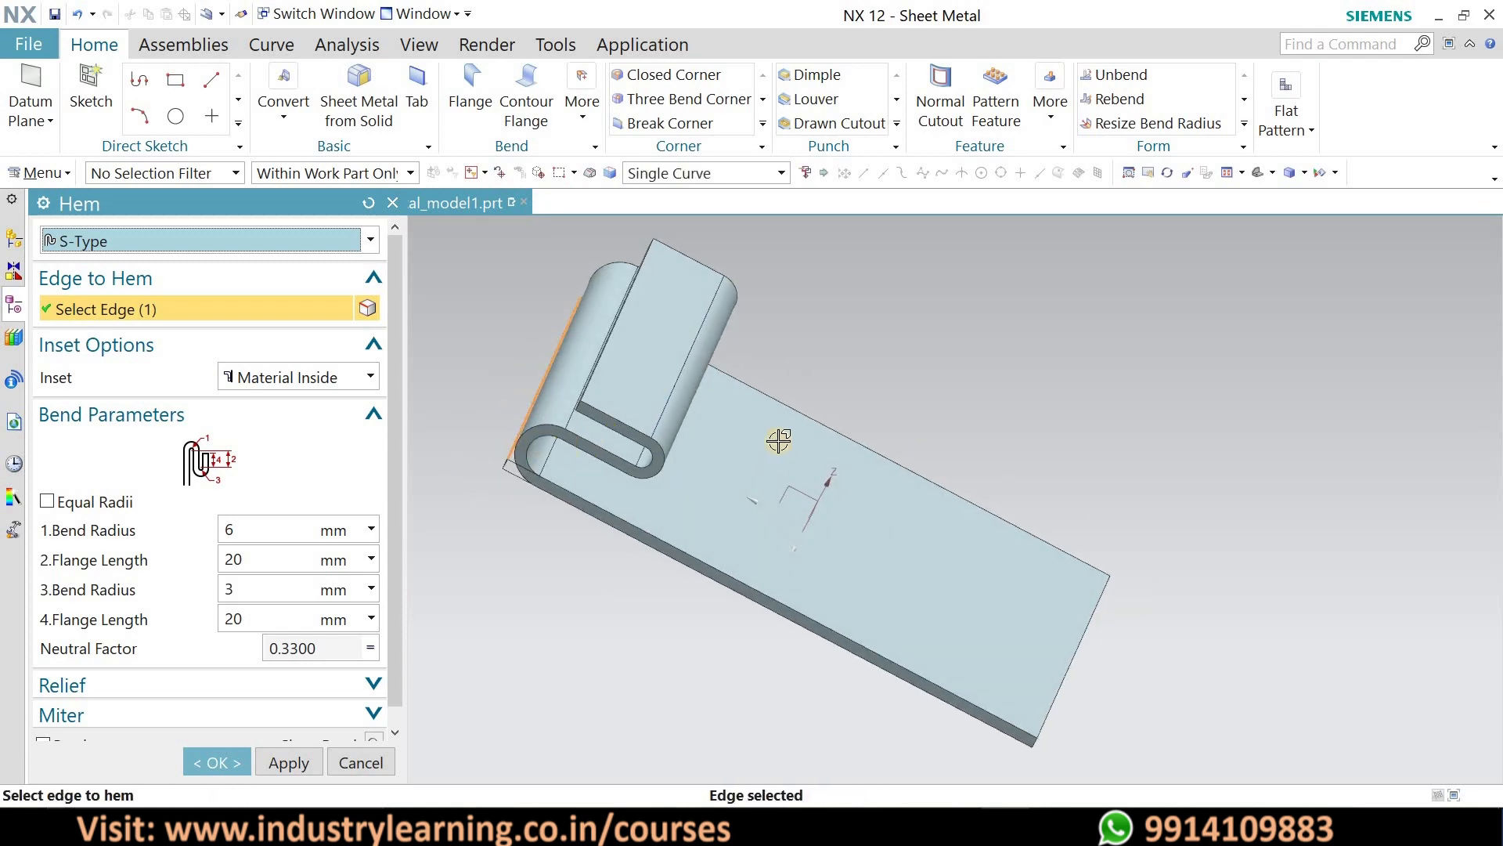
pyautogui.moveTo(789, 401); pyautogui.dragTo(520, 413, button='middle')
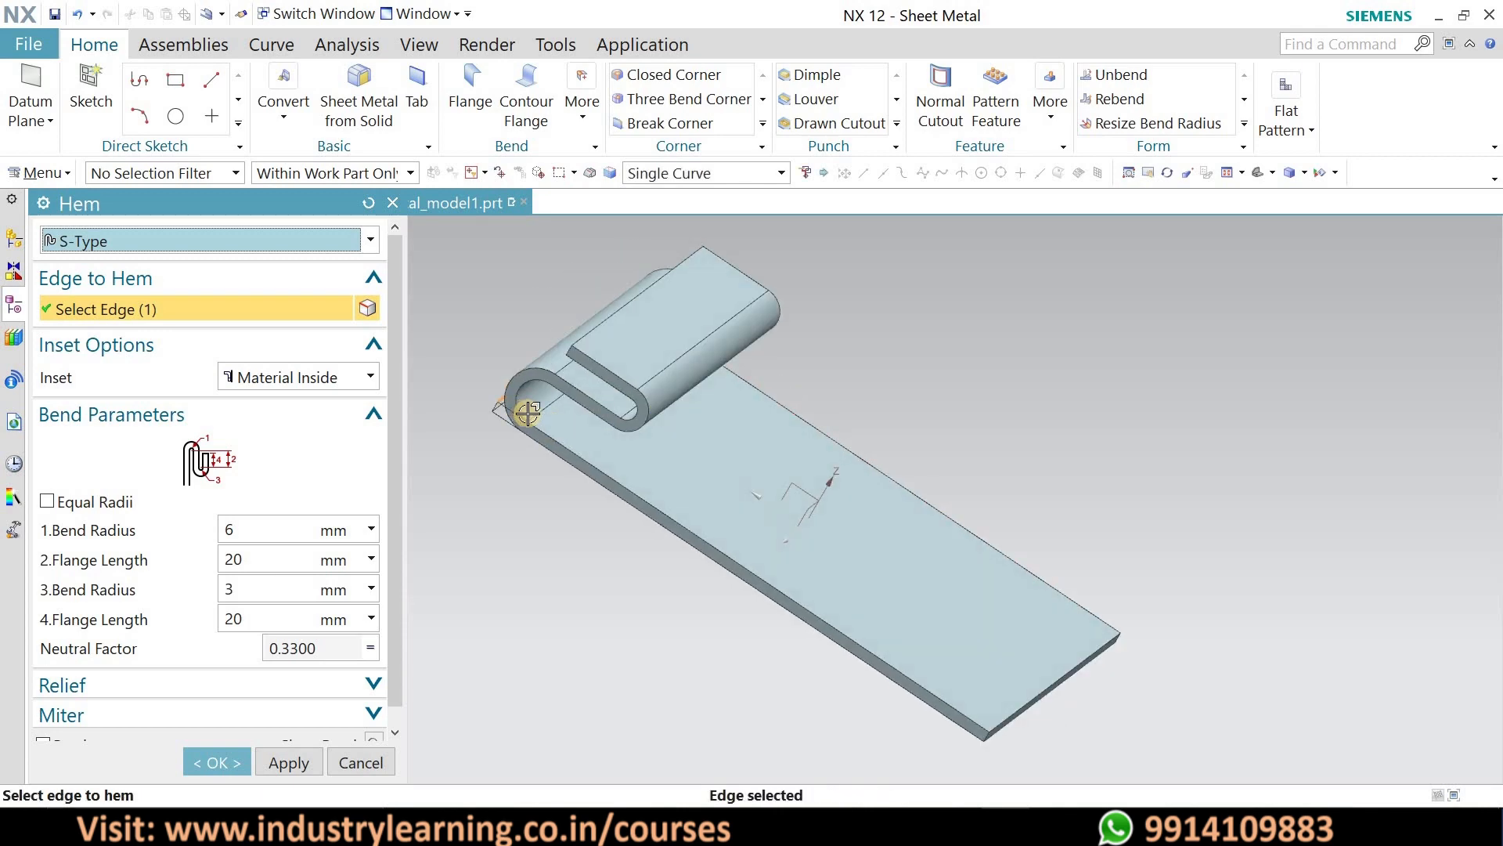
pyautogui.moveTo(880, 370)
pyautogui.mouseDown(button='middle')
pyautogui.moveTo(882, 396)
pyautogui.moveTo(870, 389)
pyautogui.mouseUp(button='middle')
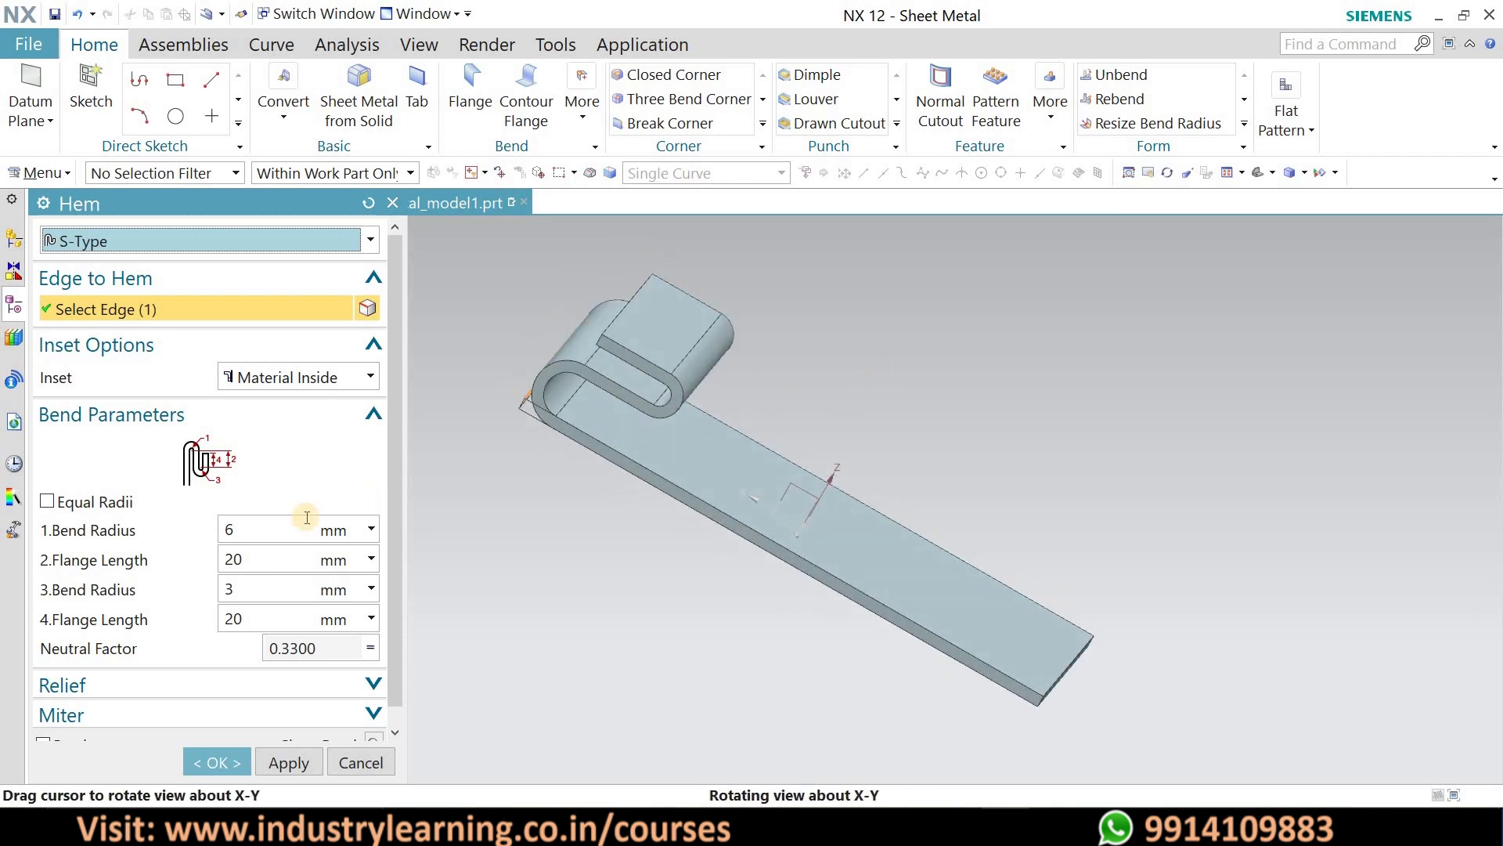
# - Set the S-type hem's first bend radius to 10 mm and its second bend radius to 5 mm
pyautogui.click(250, 528)
pyautogui.write('1')
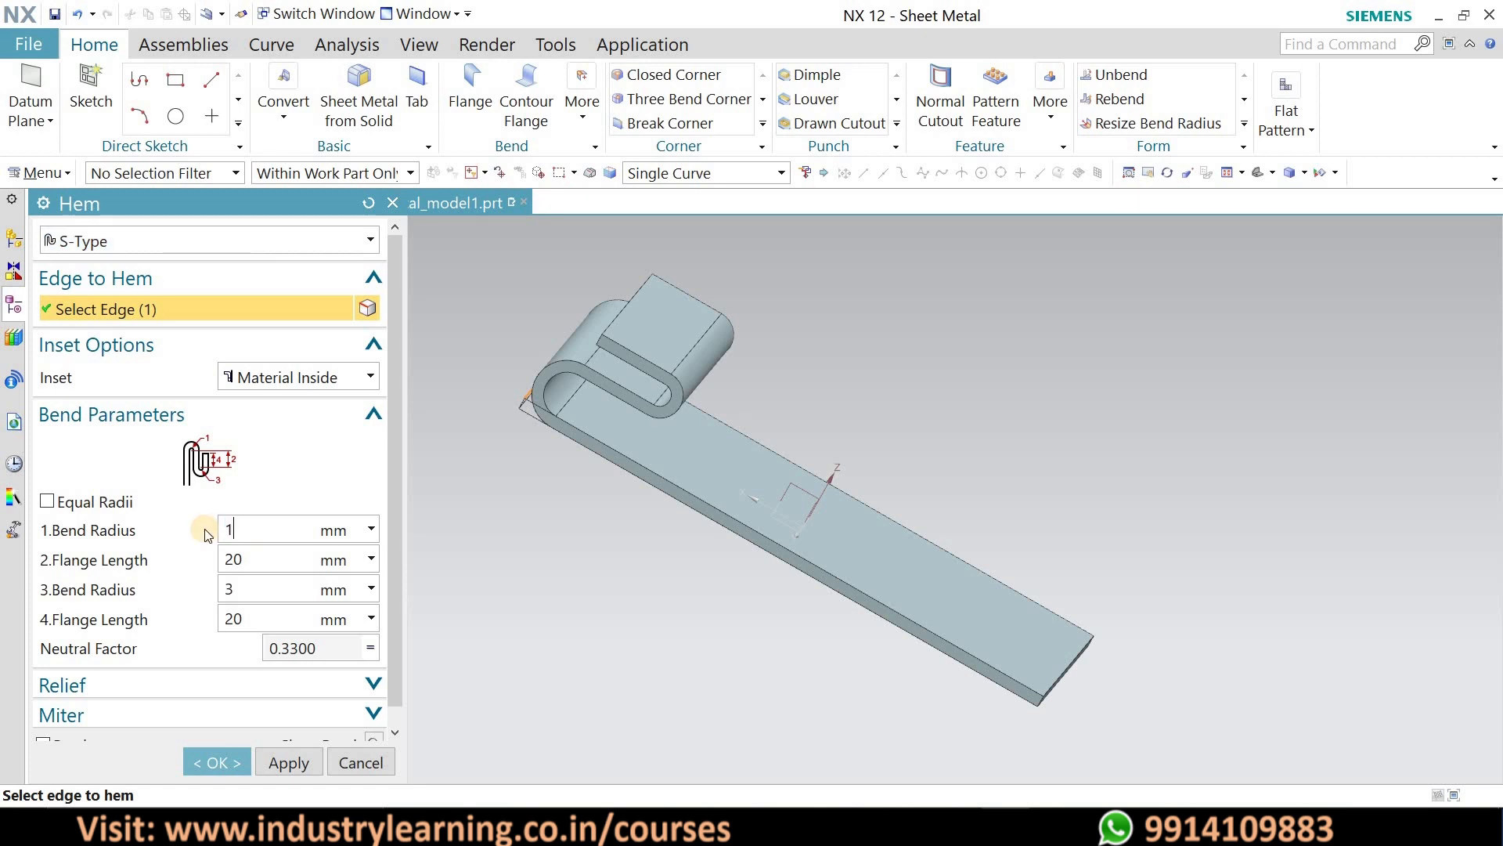
pyautogui.write('0')
pyautogui.press('Return')
pyautogui.click(192, 587)
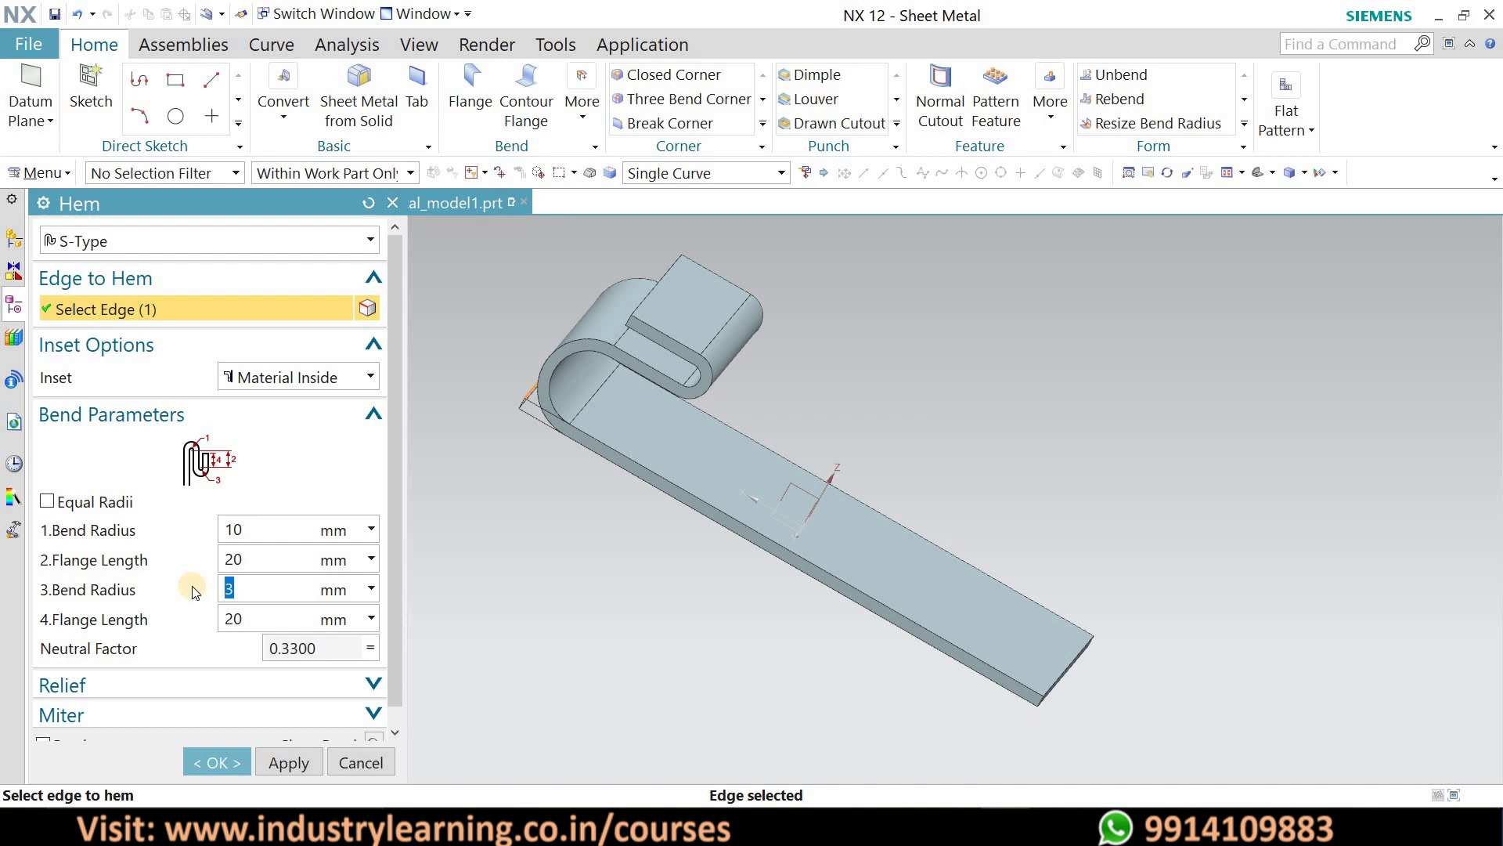
pyautogui.write('5')
pyautogui.press('Return')
pyautogui.moveTo(818, 338); pyautogui.dragTo(235, 548, button='middle')
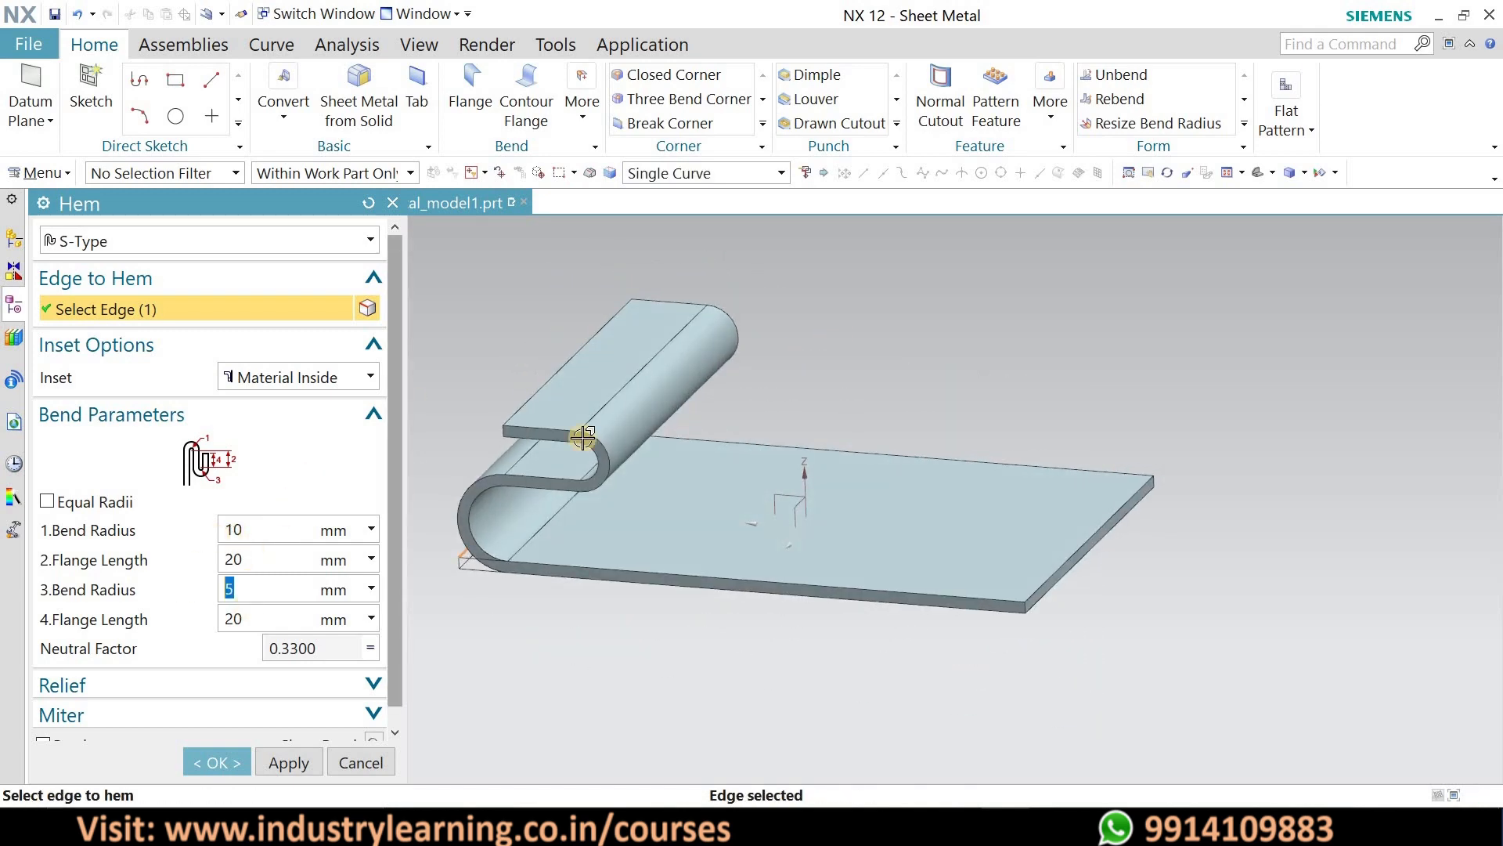
# - Set the S-type hem's first flange length to 15 mm and its second flange length to 30 mm
pyautogui.doubleClick(253, 557)
pyautogui.write('15')
pyautogui.press('Return')
pyautogui.doubleClick(248, 620)
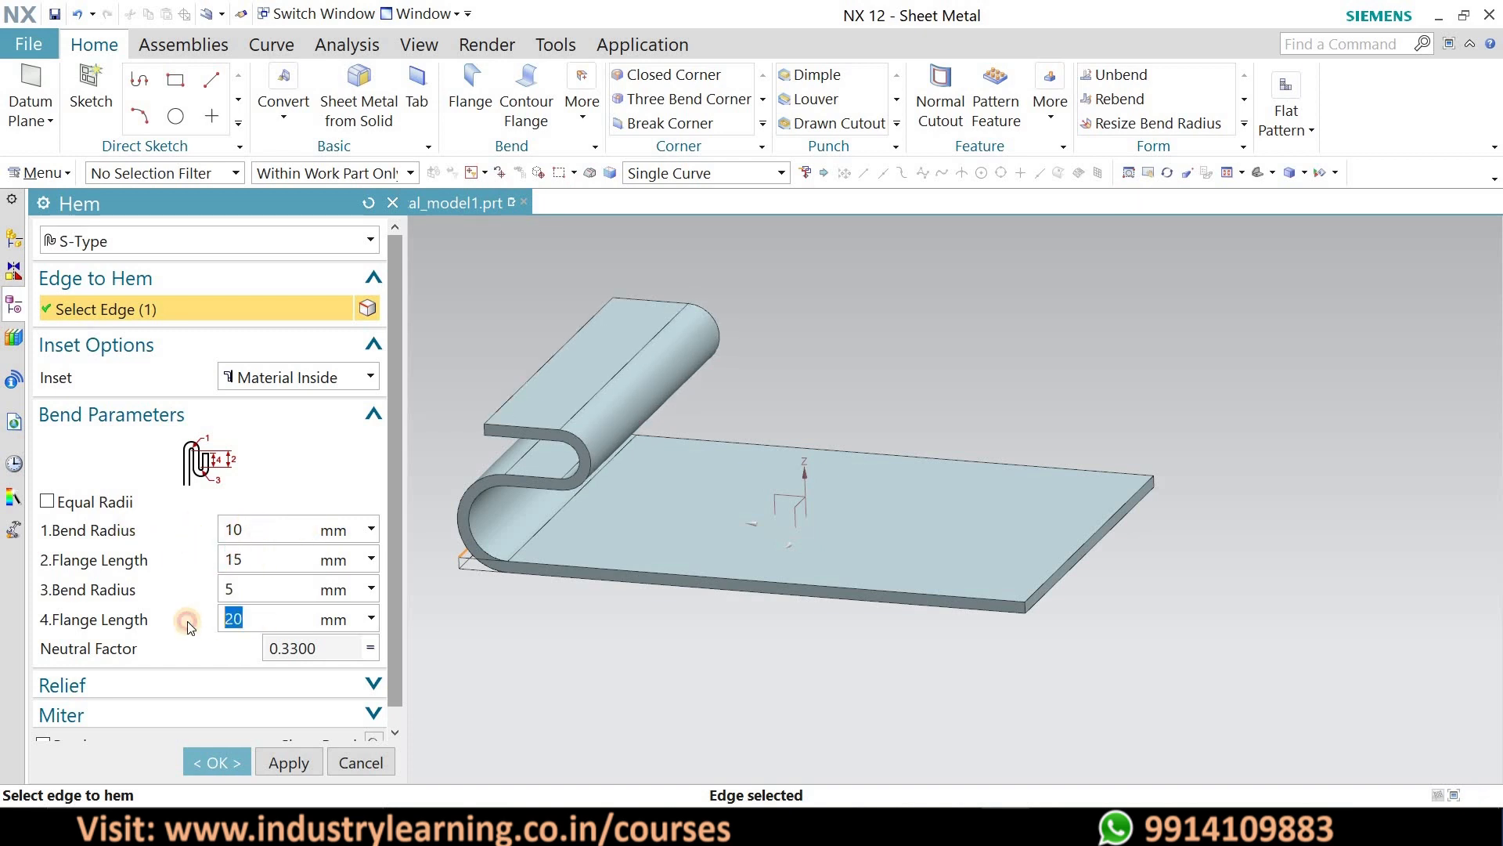
pyautogui.press('Return')
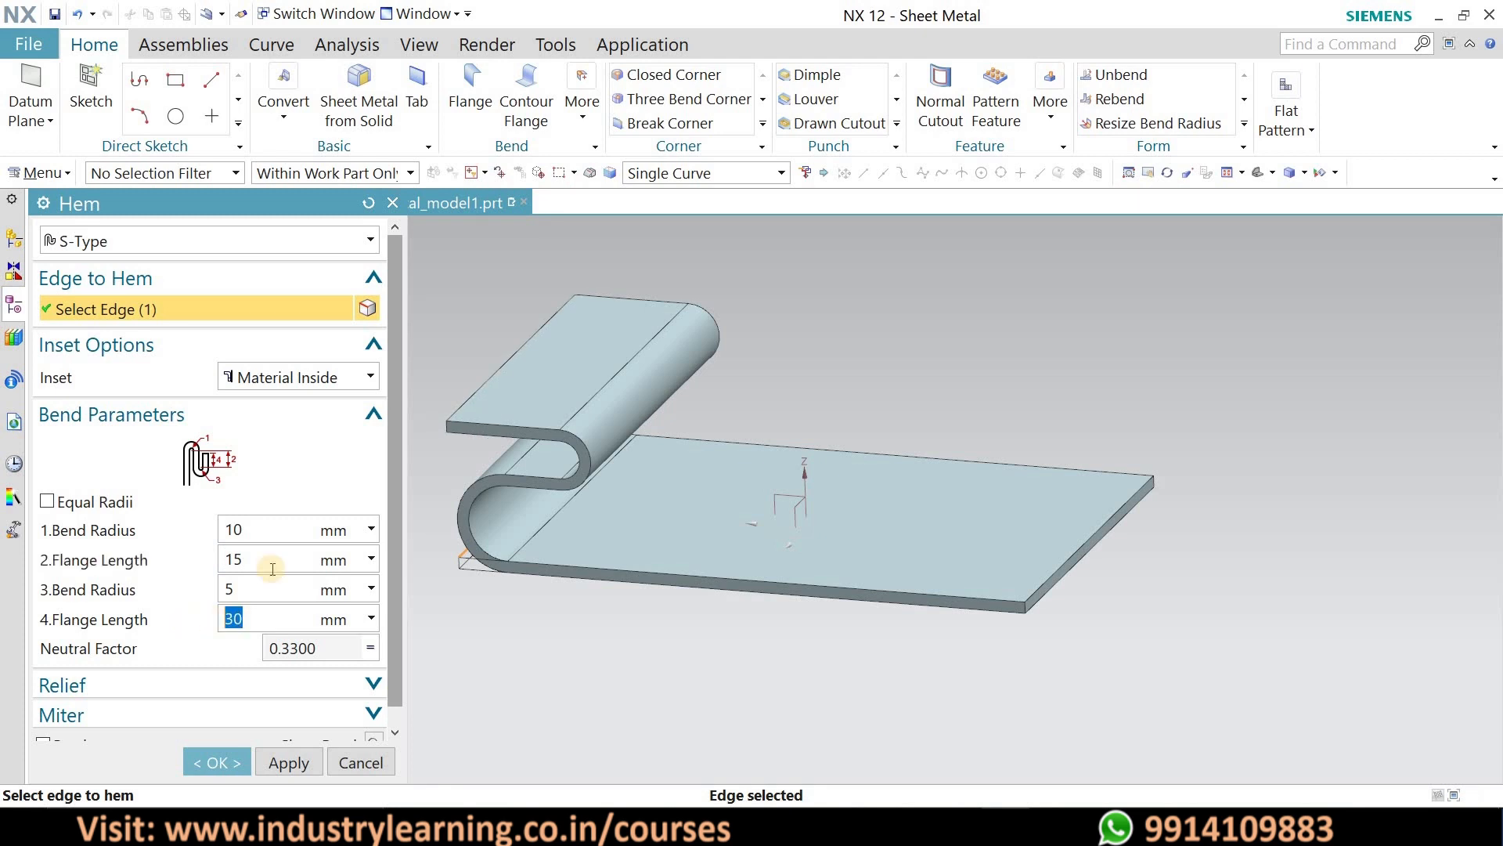
# - Set the S-type hem's first flange length to 30 mm and its second to 15 mm, and examine the fold
pyautogui.doubleClick(271, 559)
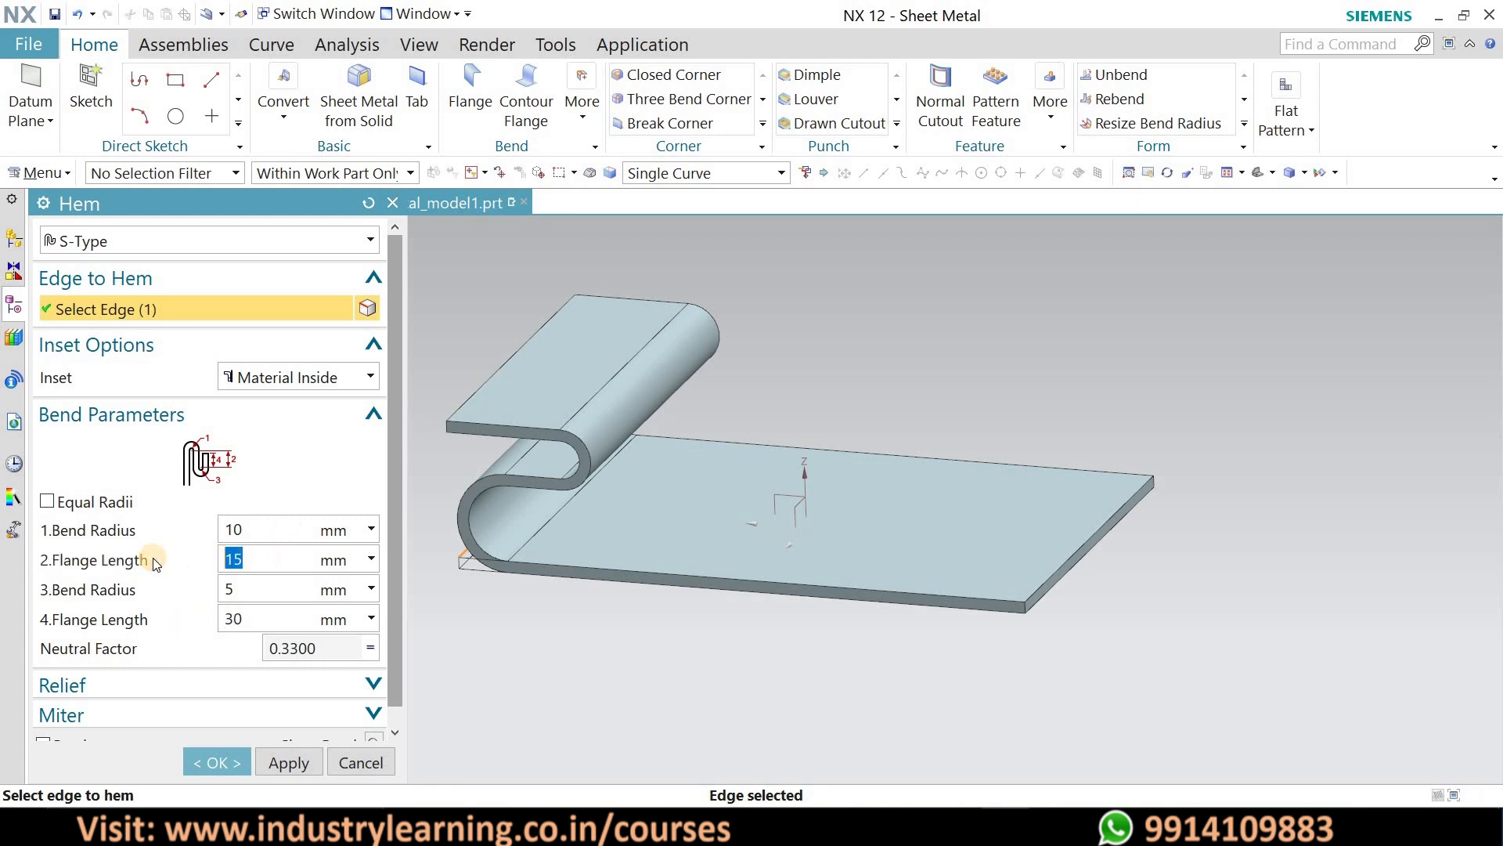
pyautogui.write('30')
pyautogui.press('Return')
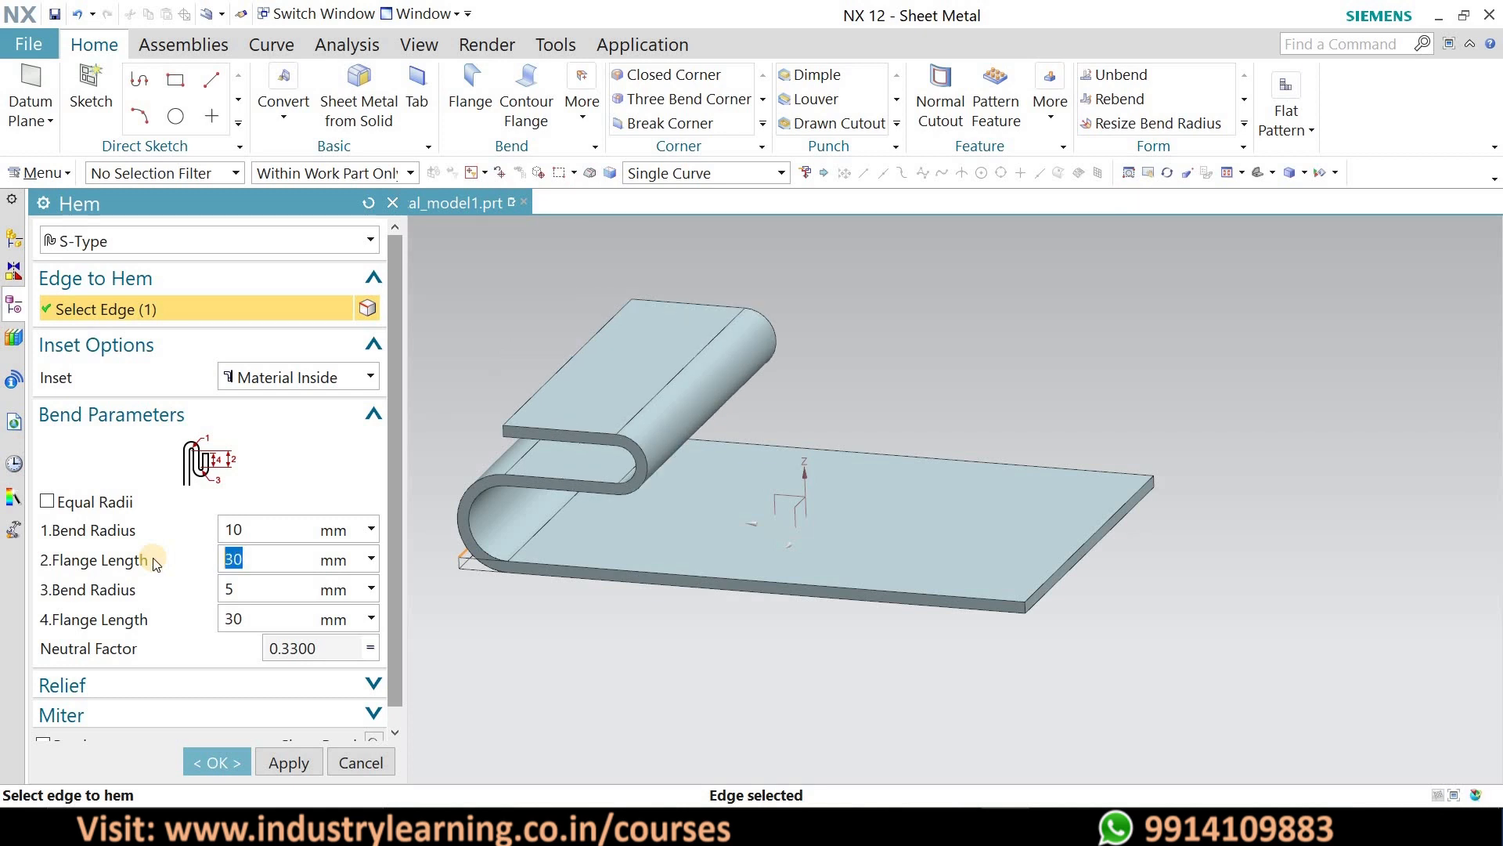
pyautogui.doubleClick(245, 617)
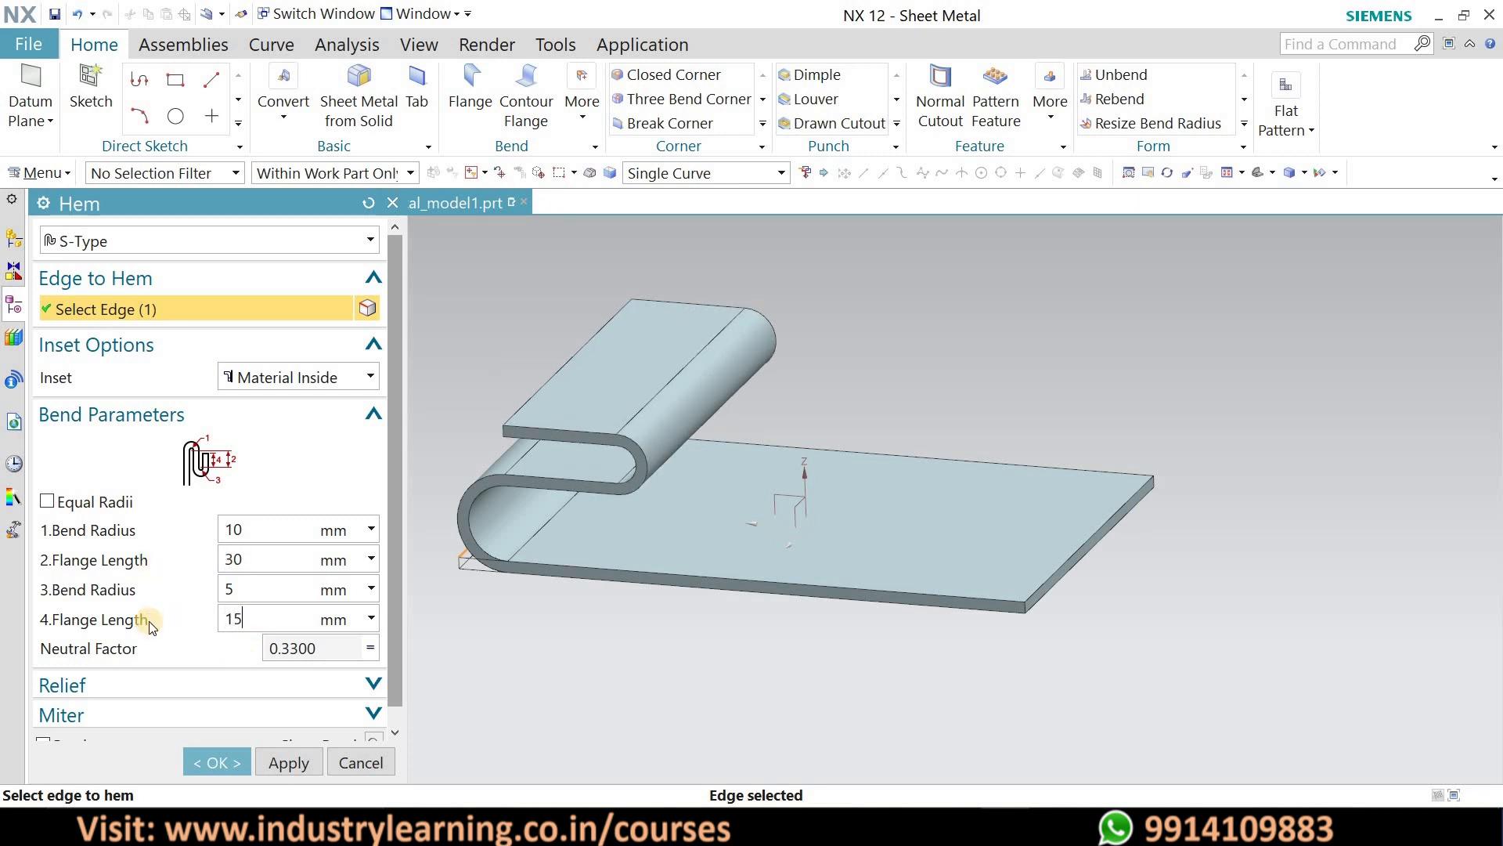
pyautogui.press('Return')
pyautogui.moveTo(597, 349); pyautogui.dragTo(588, 384, button='middle')
pyautogui.moveTo(721, 345); pyautogui.dragTo(673, 313, button='middle')
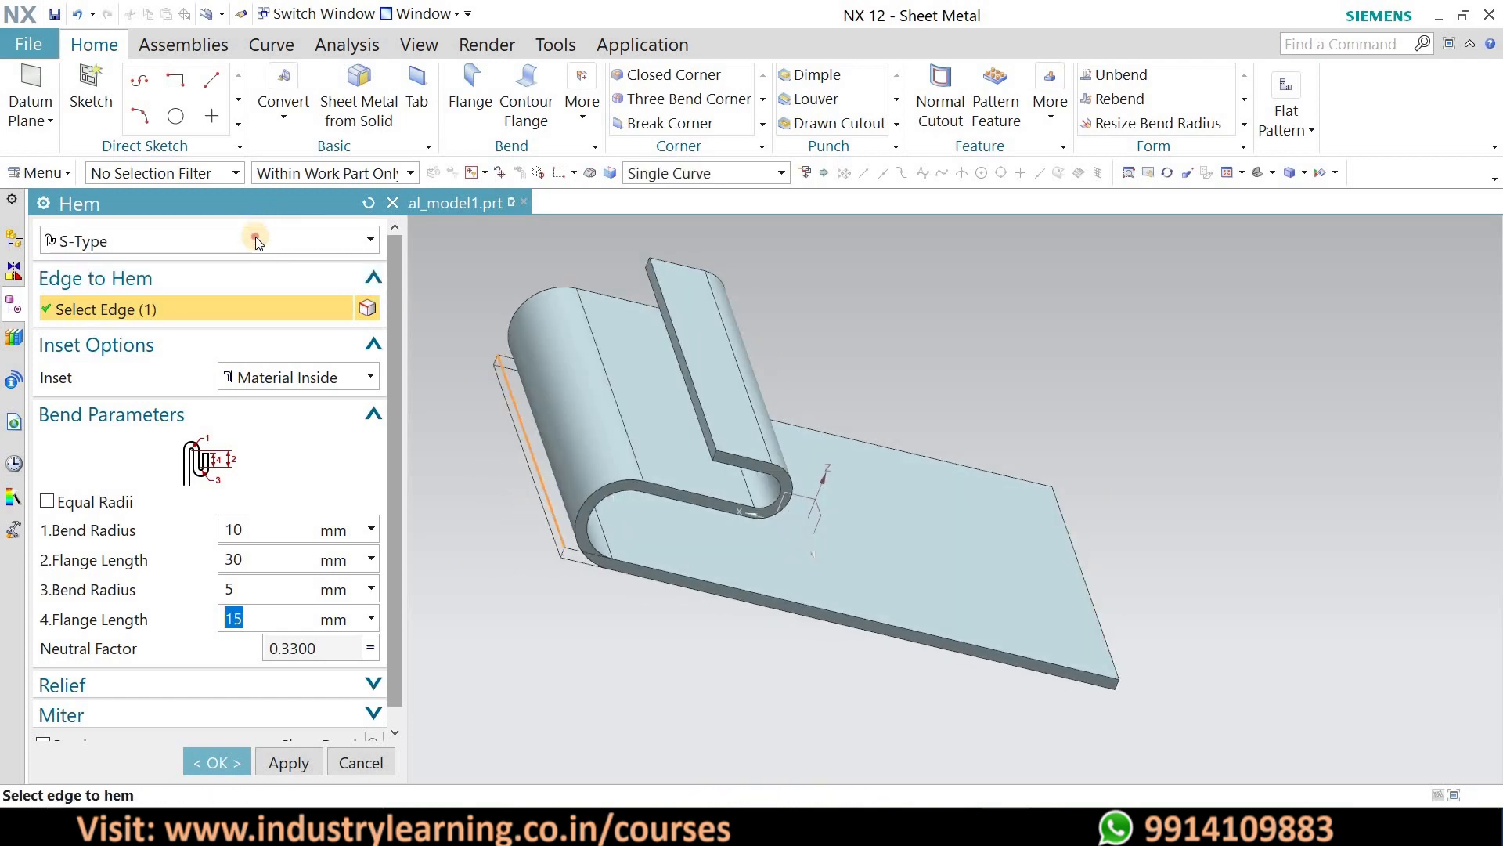
# - Change the hem type to Curl and examine its rolled profile from the side
pyautogui.click(257, 241)
pyautogui.click(154, 341)
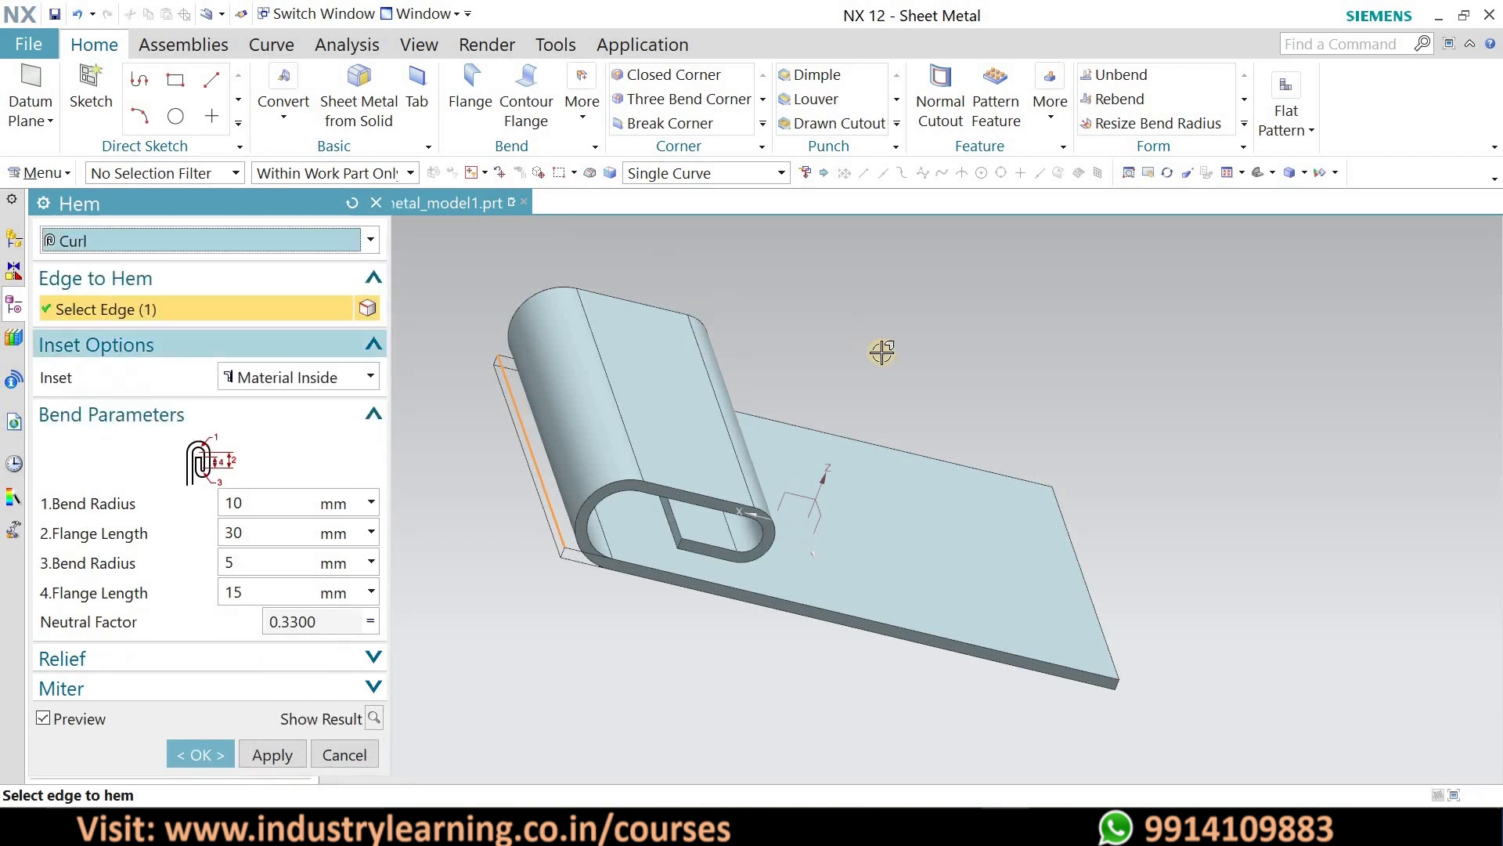
pyautogui.moveTo(809, 312); pyautogui.dragTo(615, 444, button='middle')
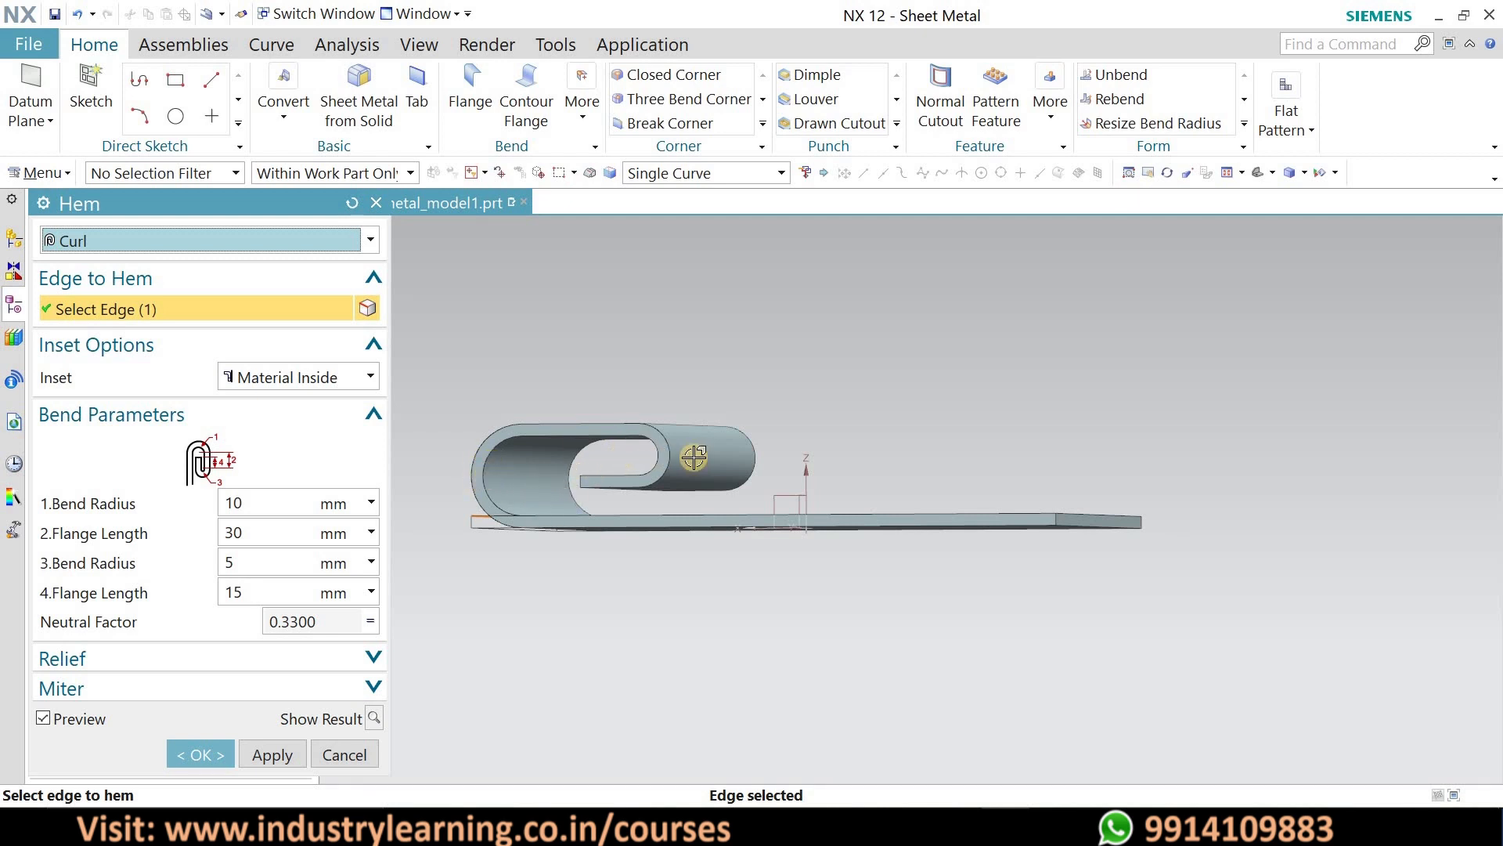
# - Set the curl hem's first bend radius to 15 mm and its second bend radius to 7 mm
pyautogui.click(215, 503)
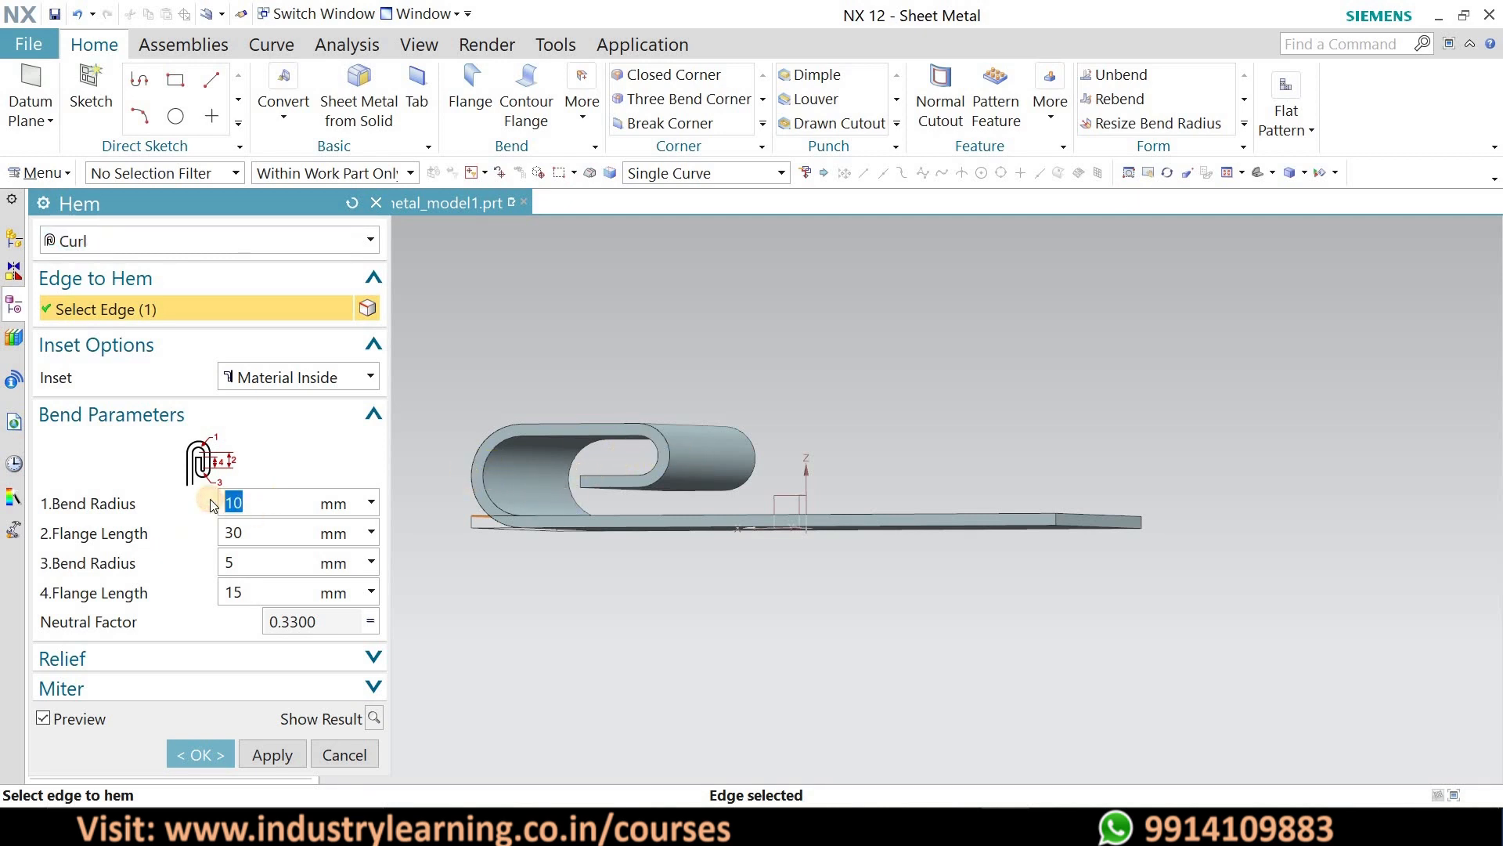
pyautogui.press('Return')
pyautogui.click(164, 558)
pyautogui.write('7')
pyautogui.press('Return')
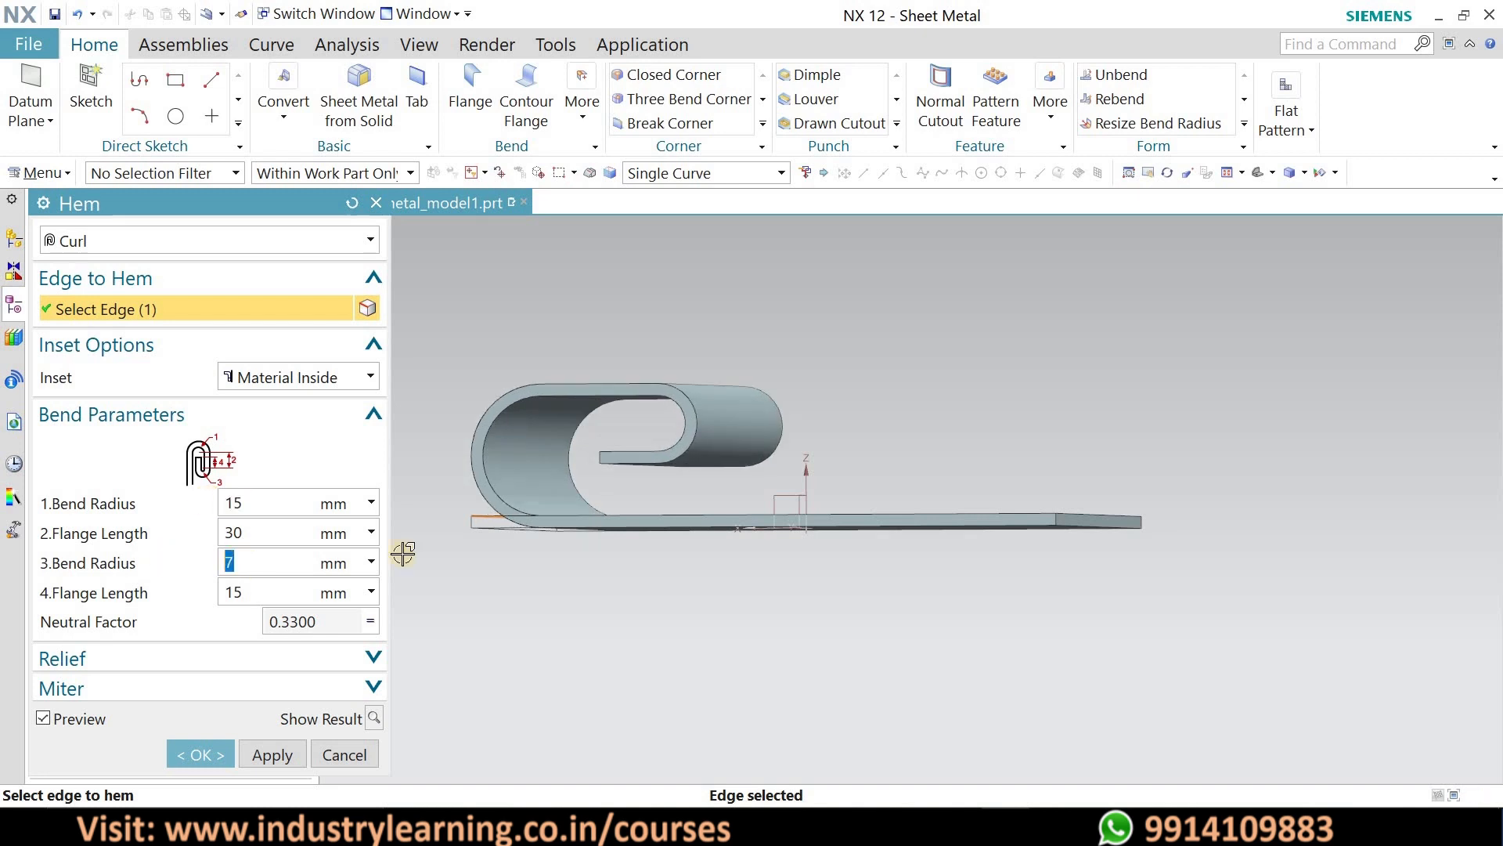
pyautogui.moveTo(733, 339); pyautogui.dragTo(422, 336, button='middle')
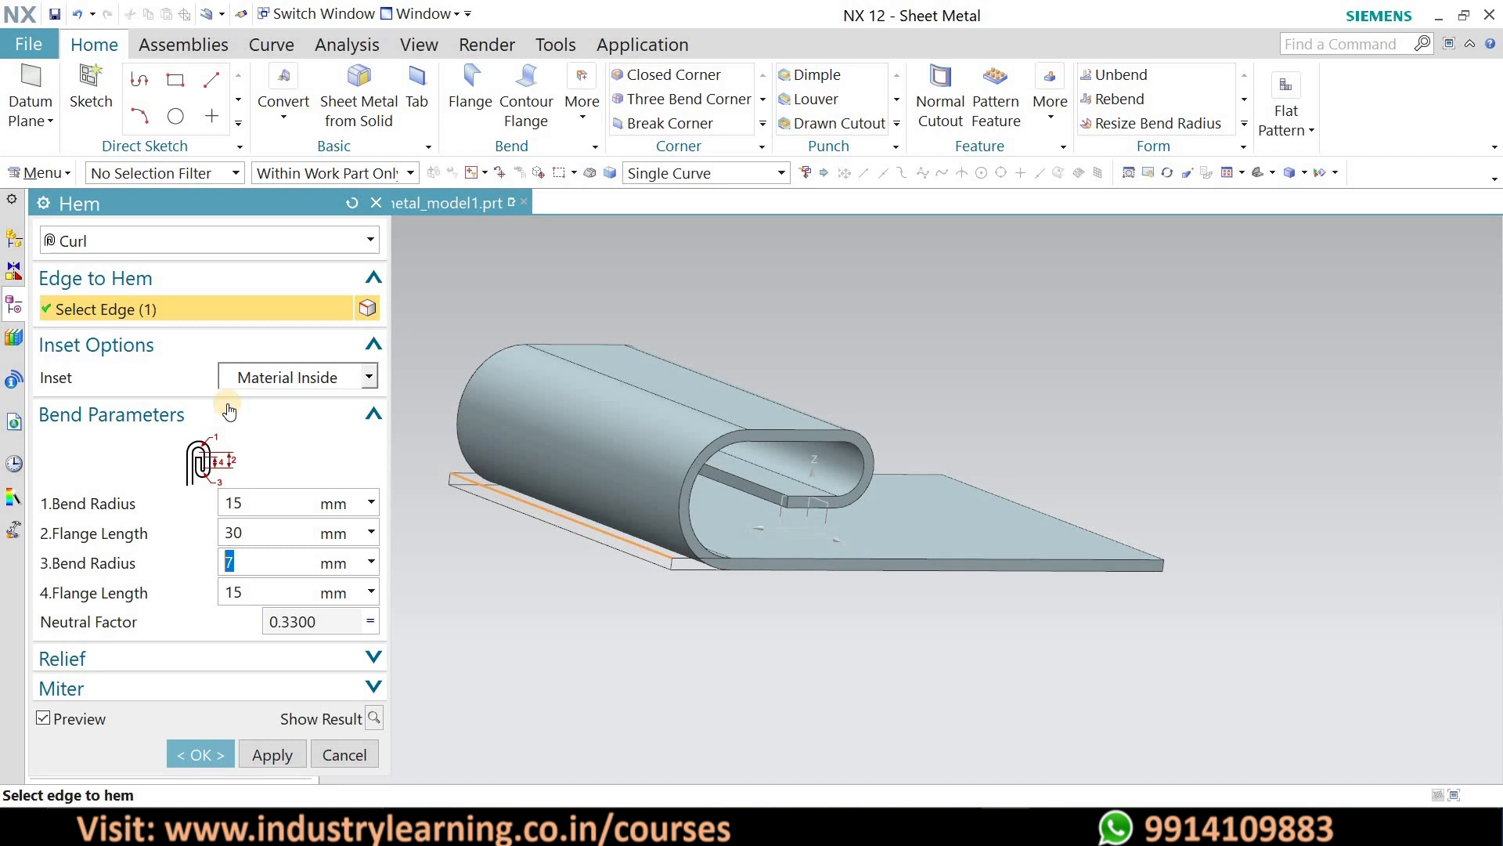
# - Change the hem type to Open Loop and set its bend radius to 10 mm
pyautogui.click(142, 241)
pyautogui.click(131, 365)
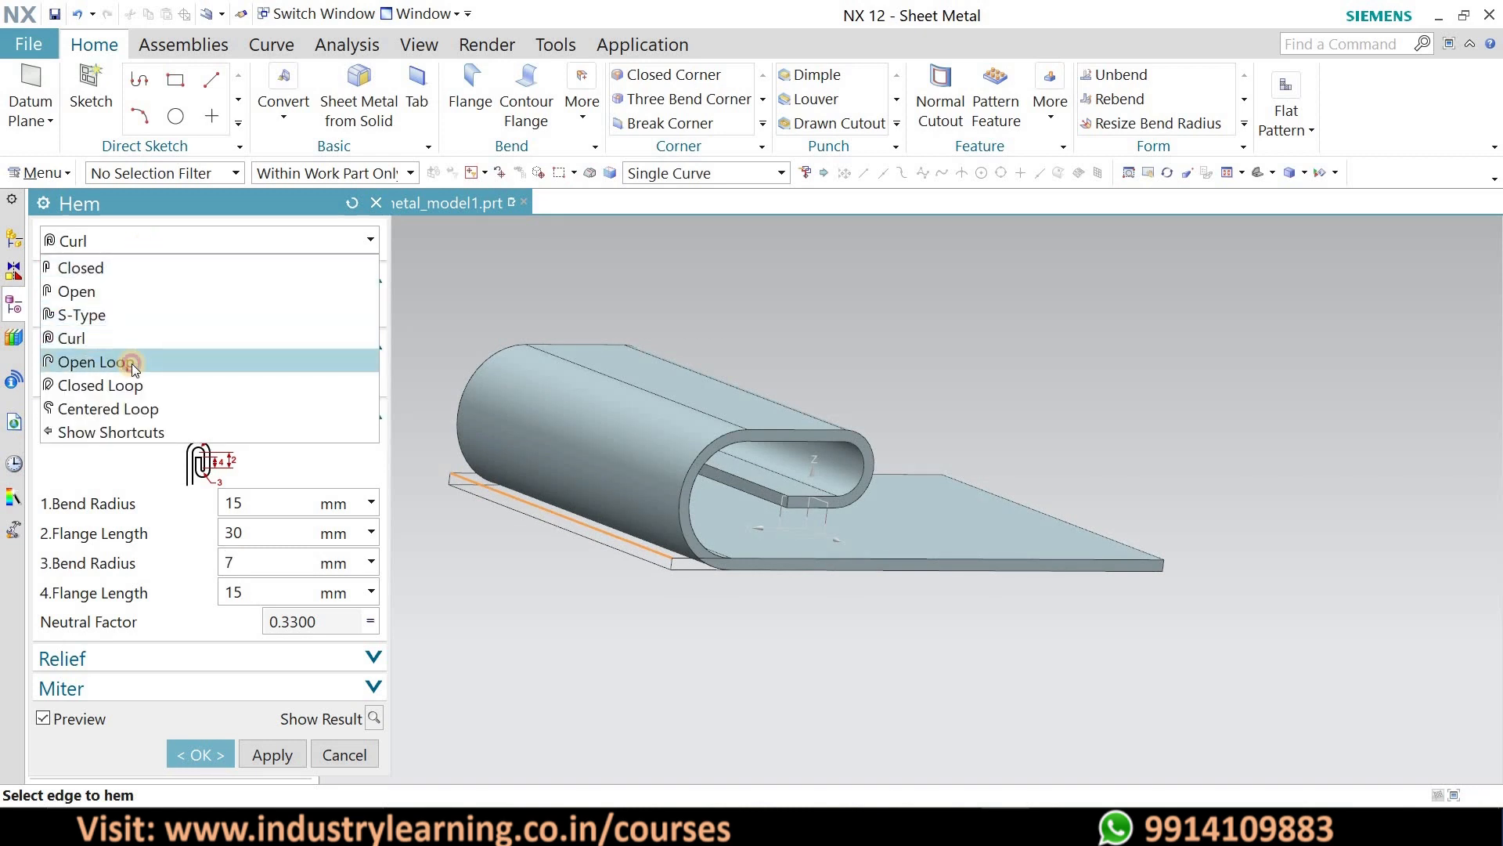
pyautogui.moveTo(624, 439); pyautogui.dragTo(548, 542, button='middle')
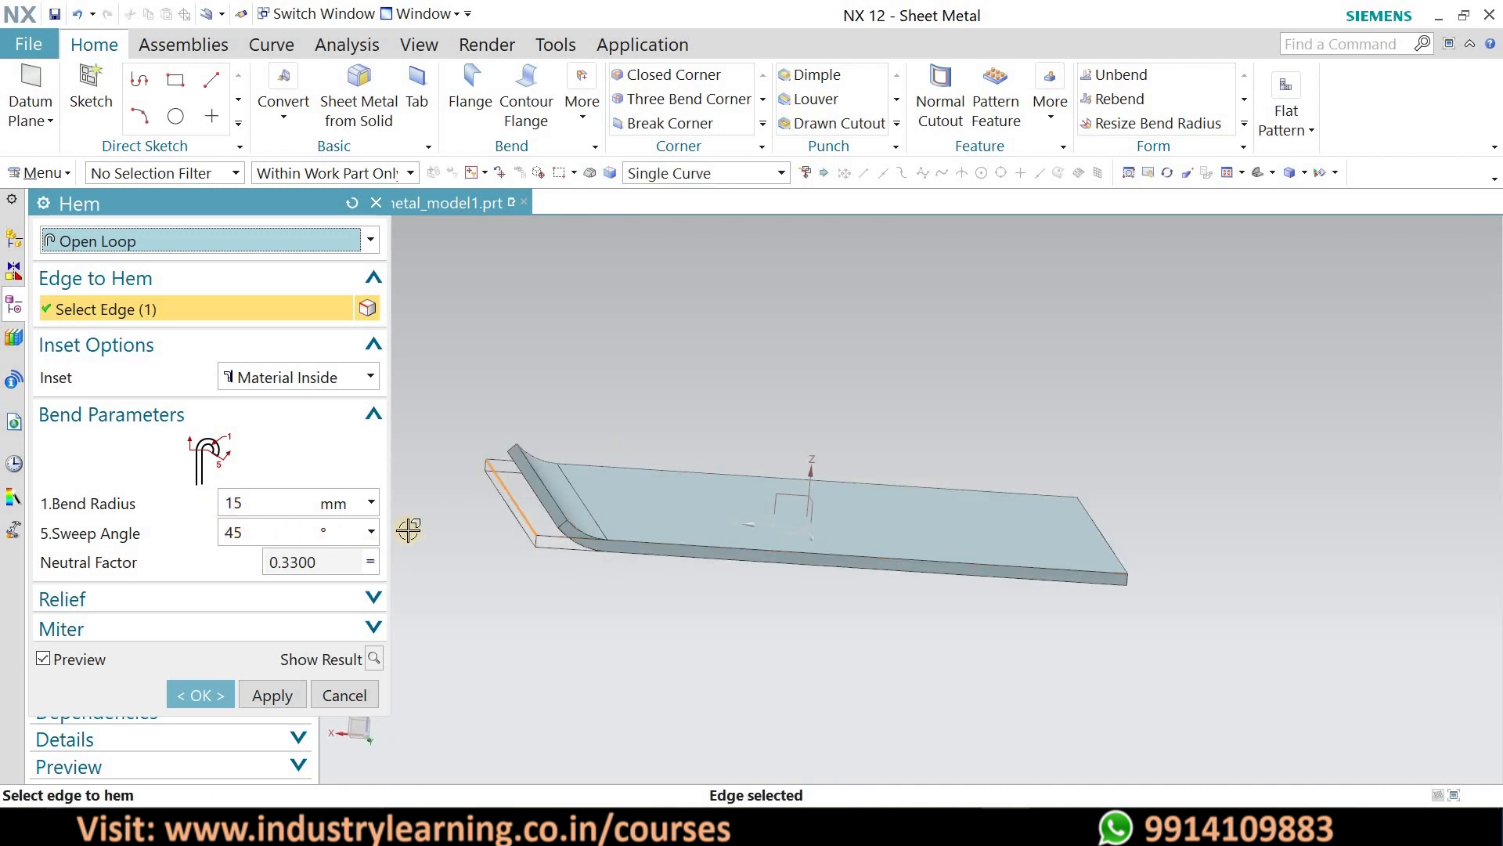
pyautogui.click(260, 505)
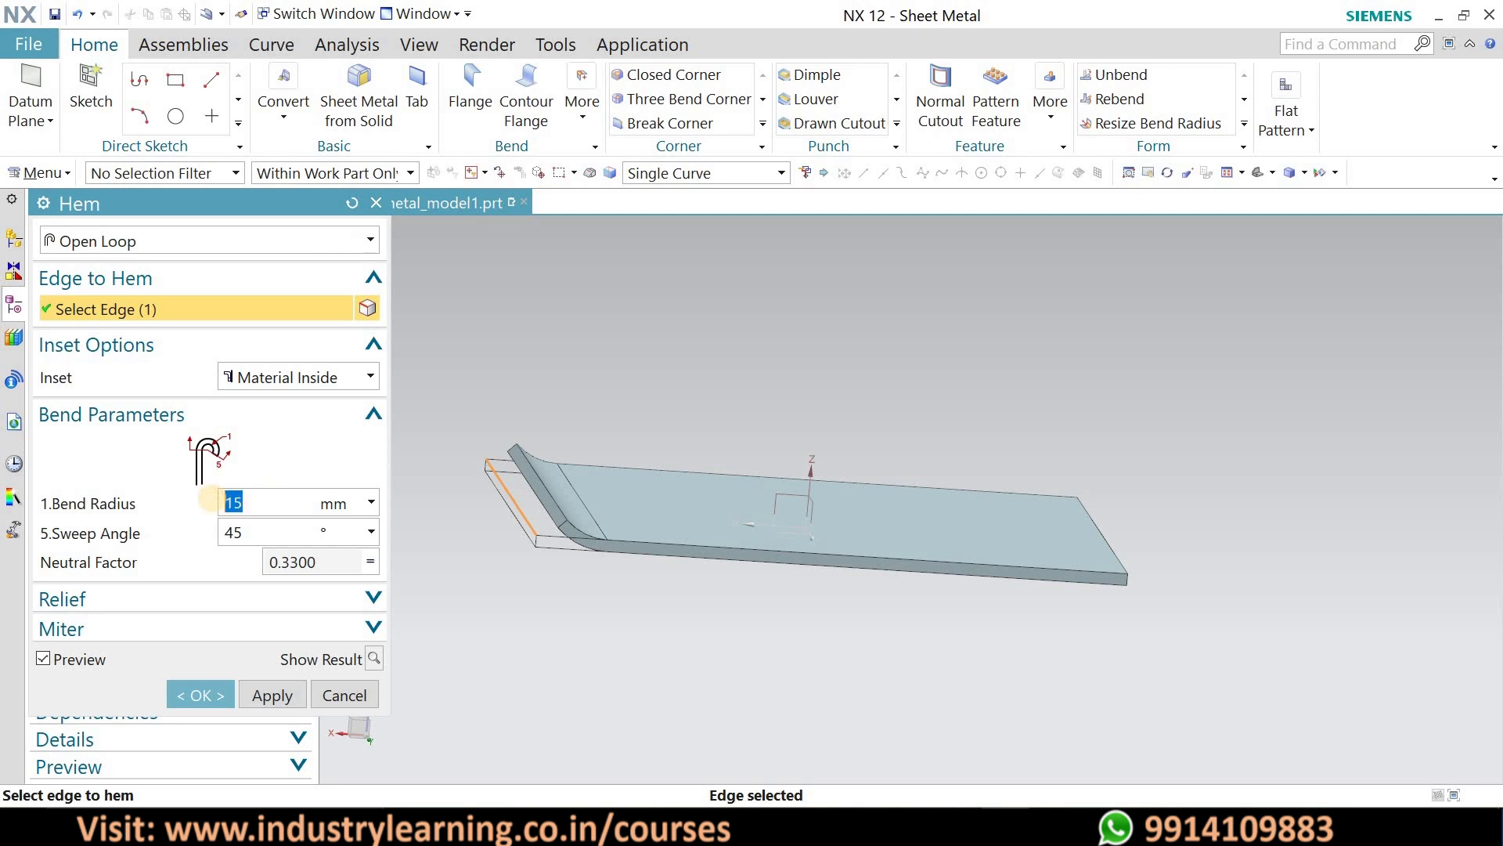
pyautogui.press('Return')
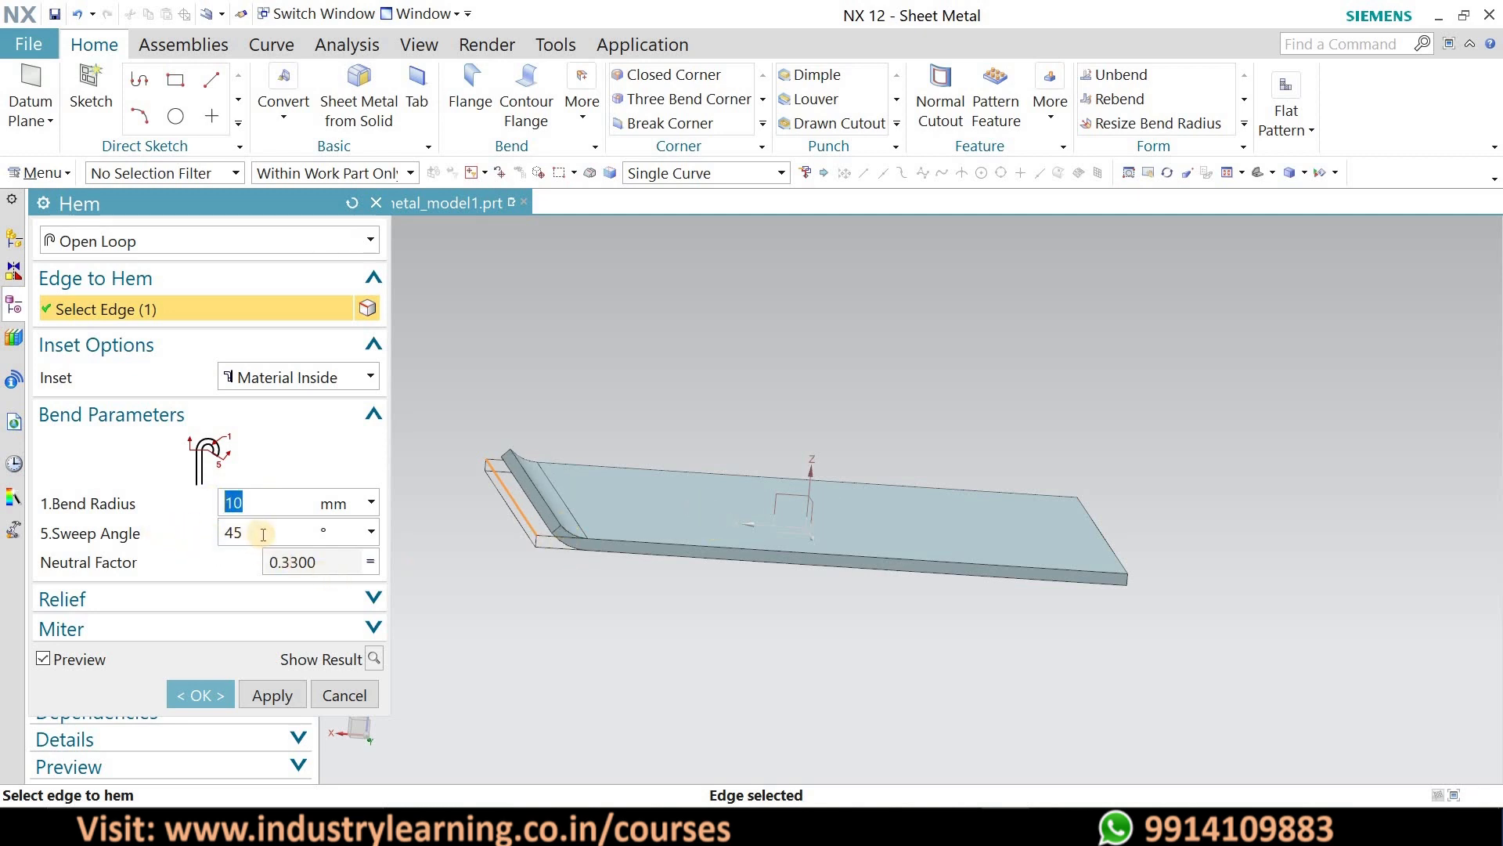
# - Set the open loop's sweep angle to 30°, then increase it to 60°
pyautogui.moveTo(247, 534); pyautogui.dragTo(207, 540)
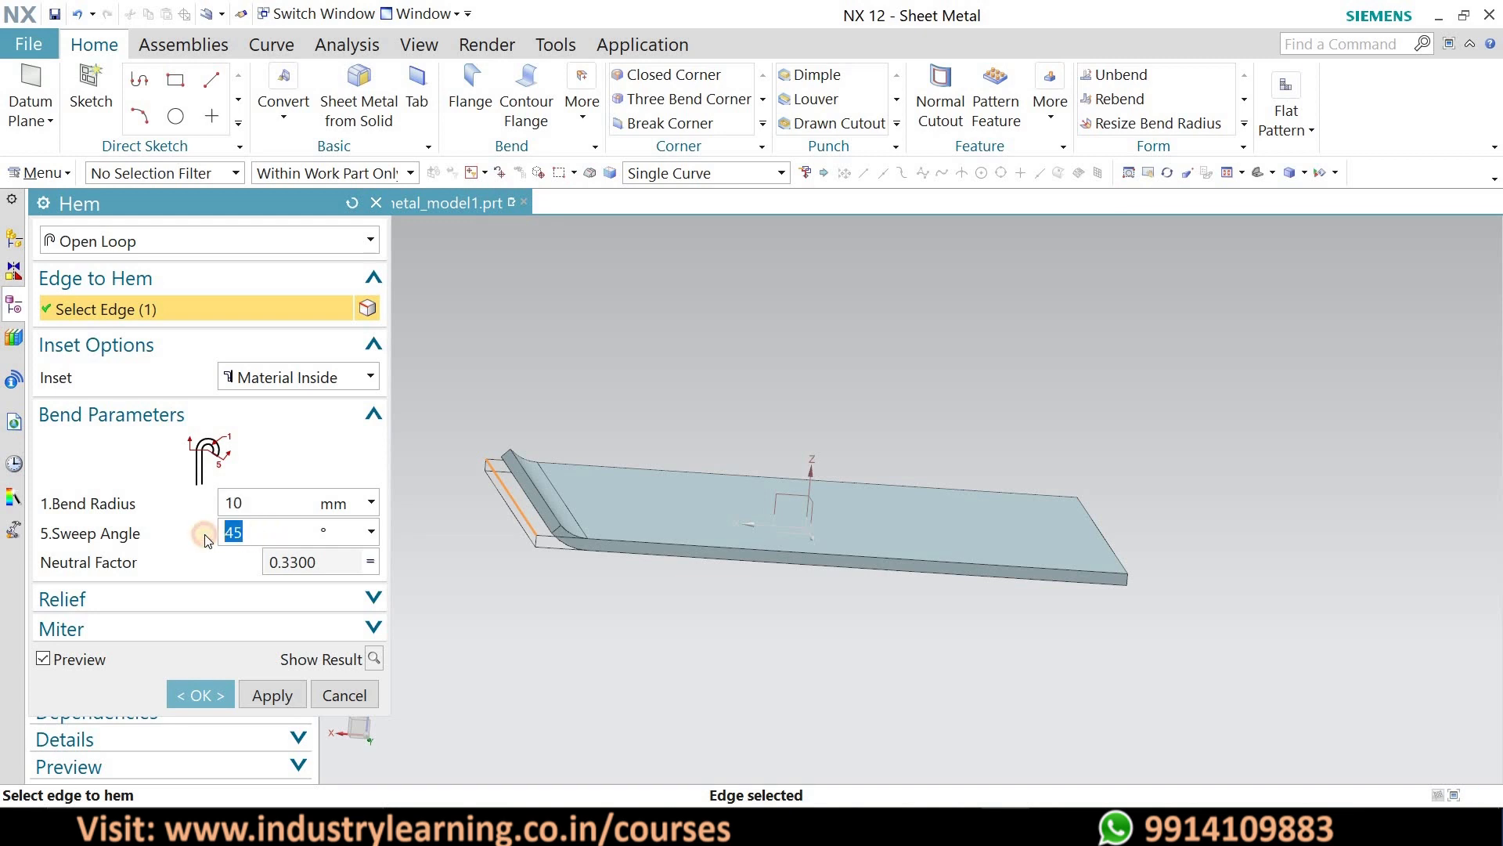
pyautogui.write('30')
pyautogui.press('Return')
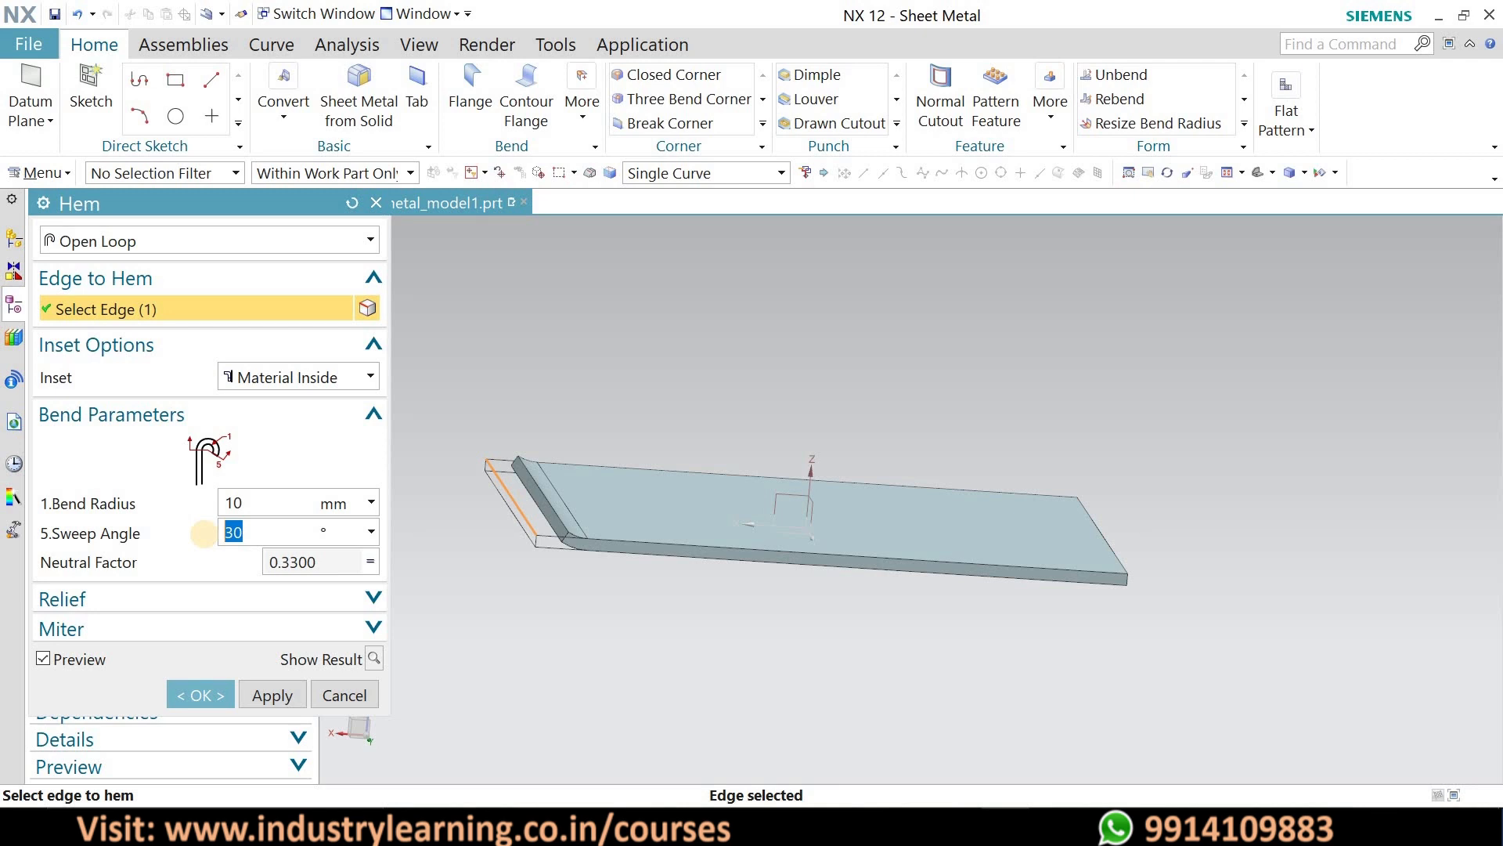
pyautogui.write('60')
pyautogui.press('Return')
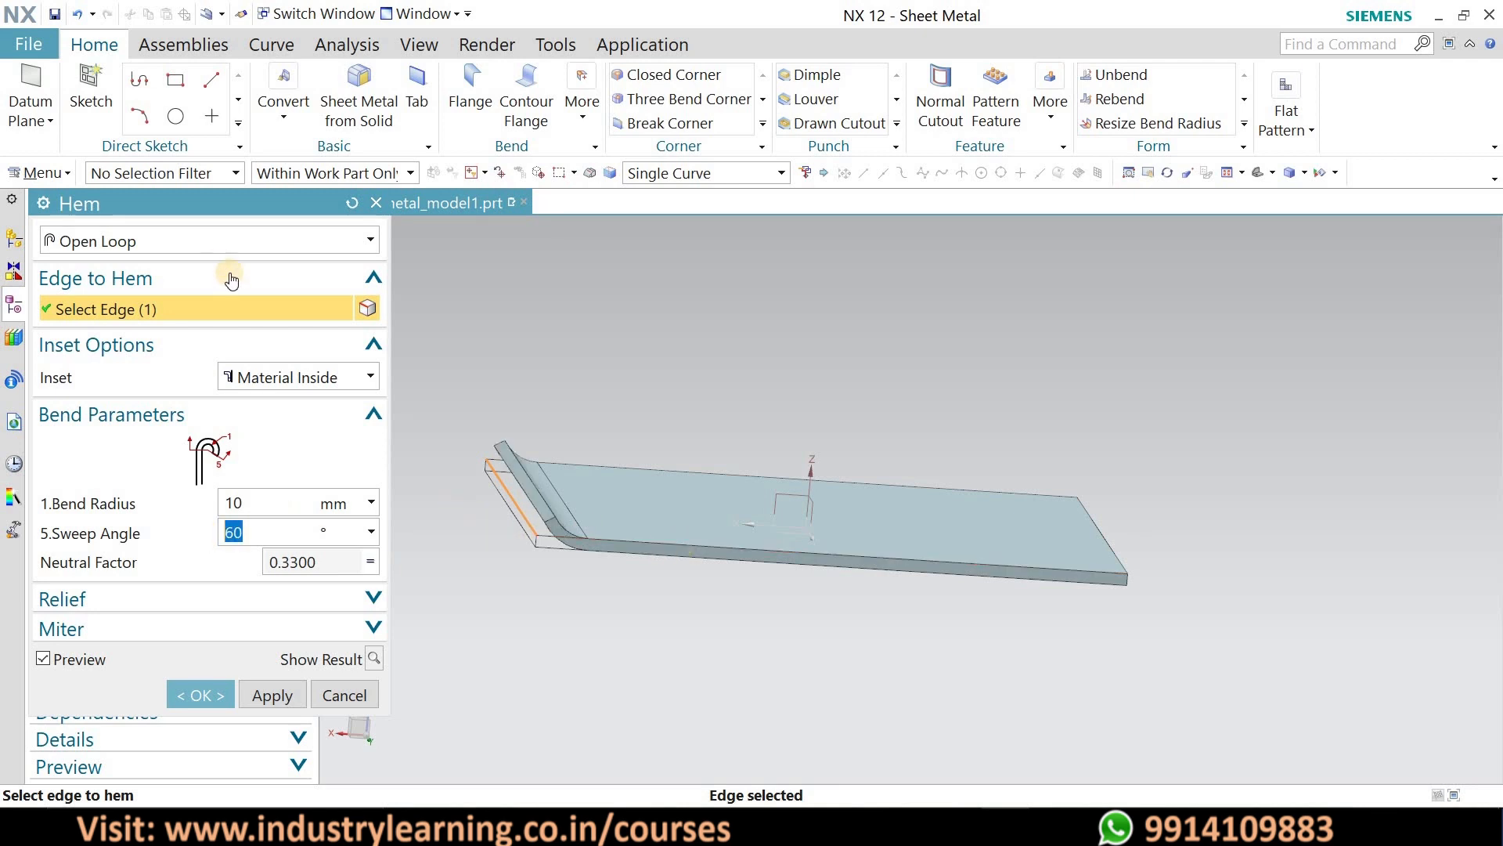
# - Change the hem type to Closed Loop and set its bend radius to 20 mm
pyautogui.click(204, 248)
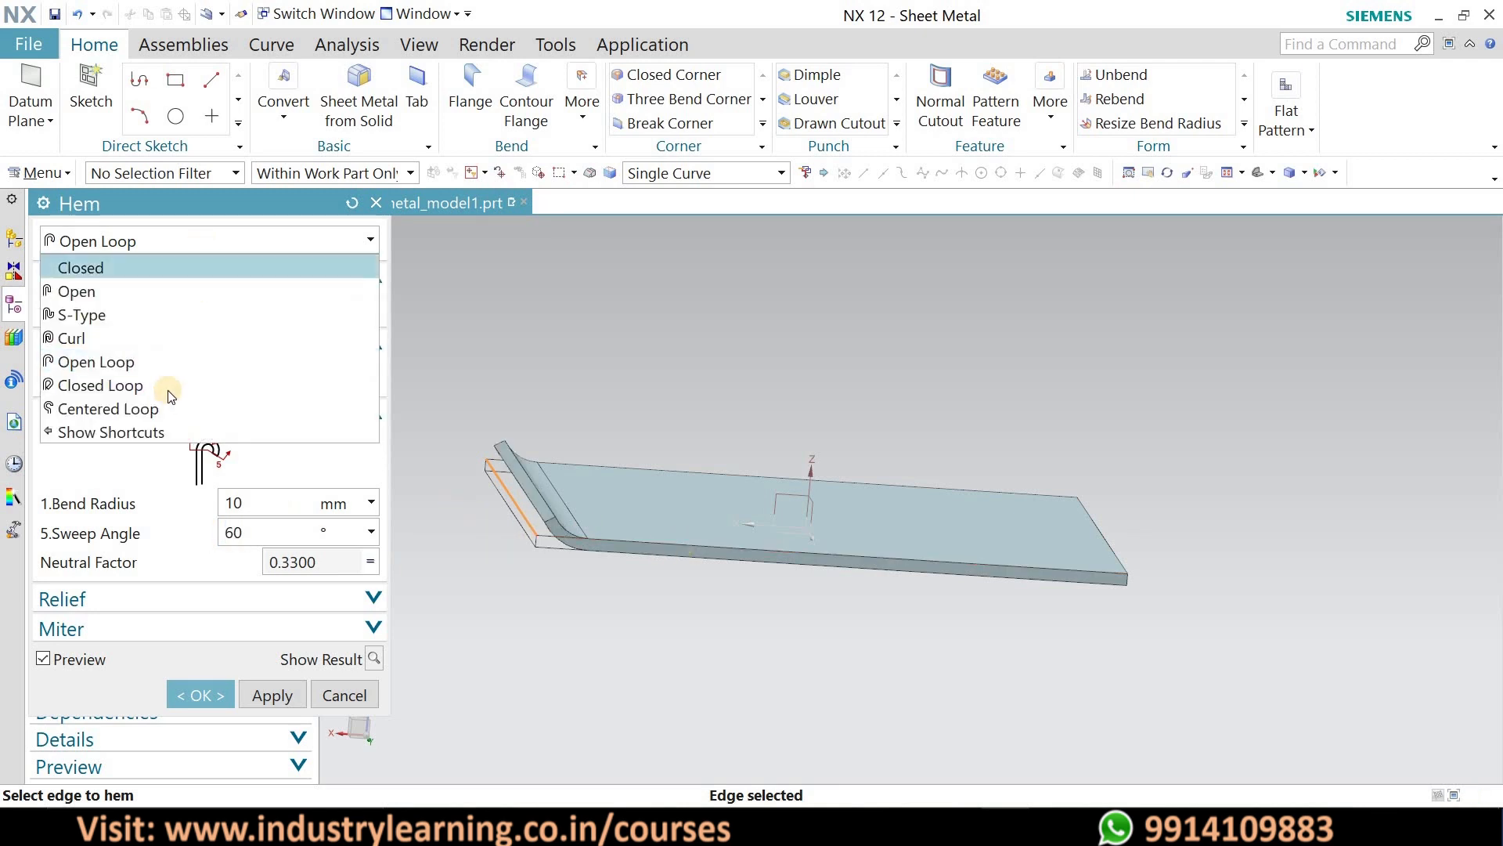
pyautogui.click(166, 387)
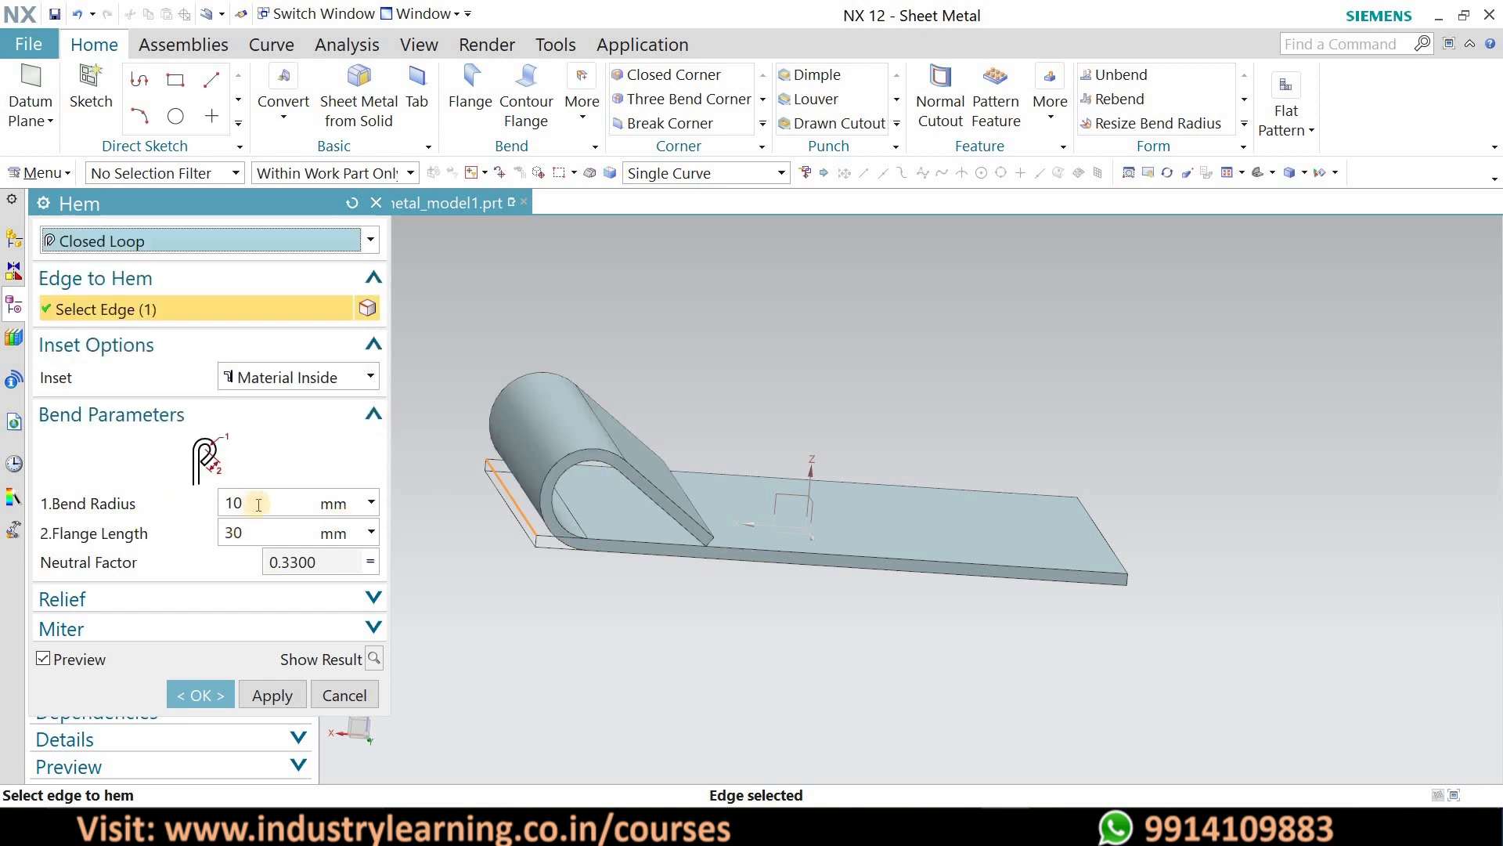
pyautogui.doubleClick(235, 503)
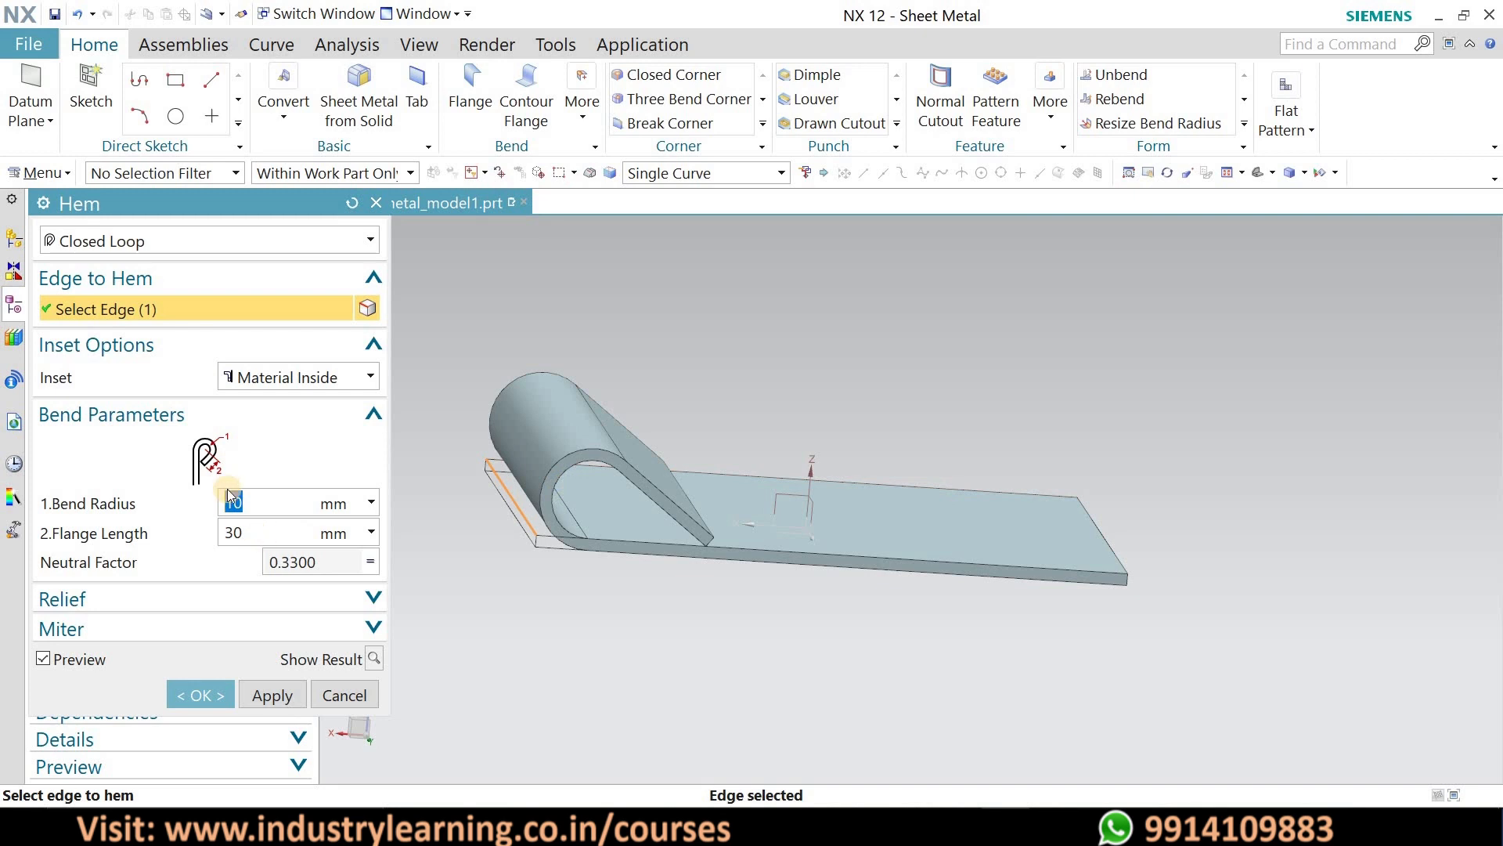
pyautogui.write('20')
pyautogui.press('Return')
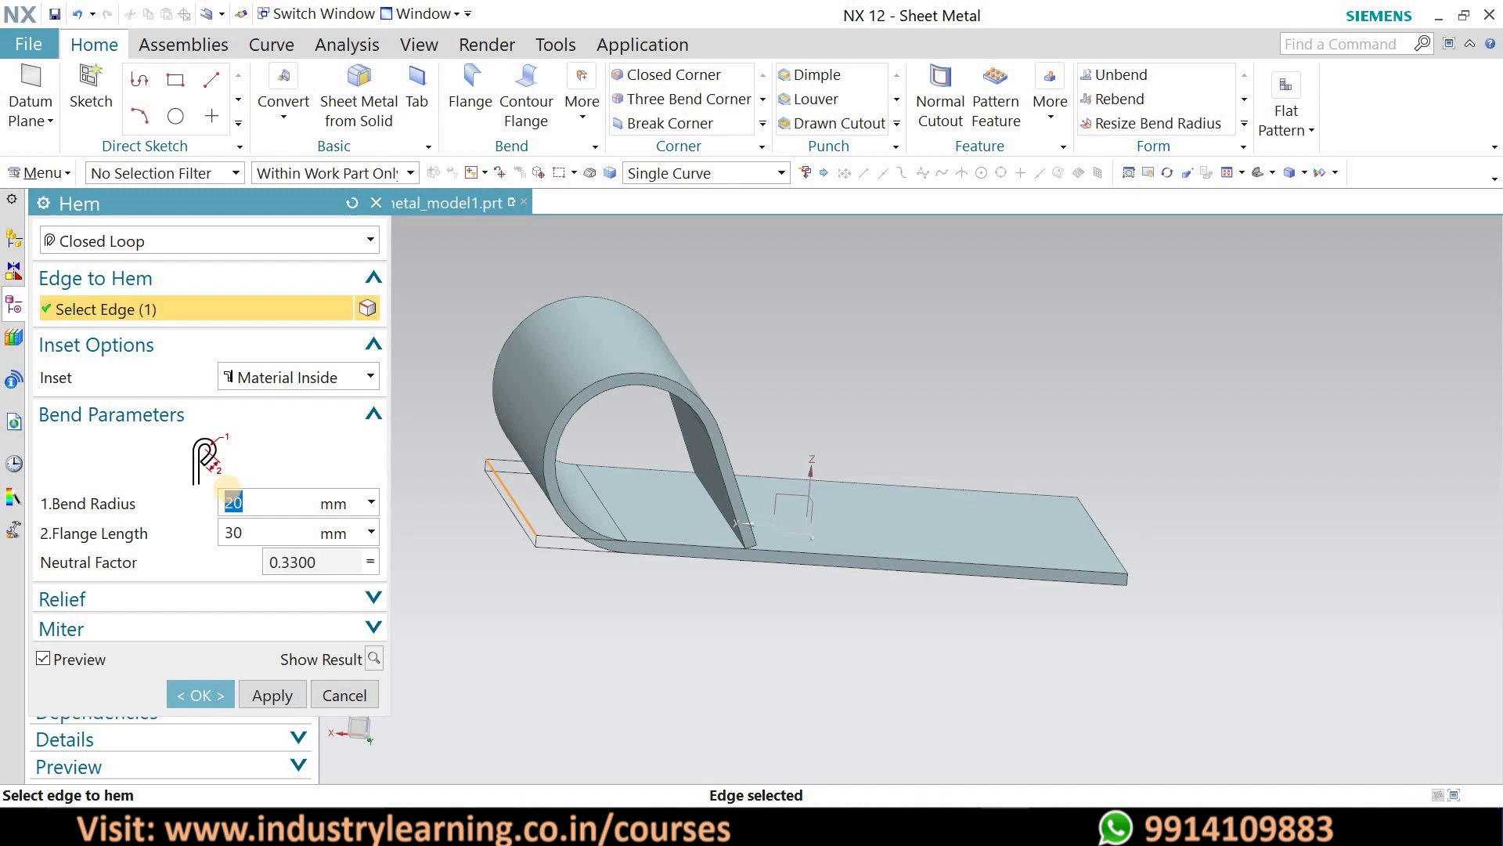
# - Reduce the closed loop's bend radius to 5 mm
pyautogui.write('5')
pyautogui.press('Return')
pyautogui.write('5')
pyautogui.press('Return')
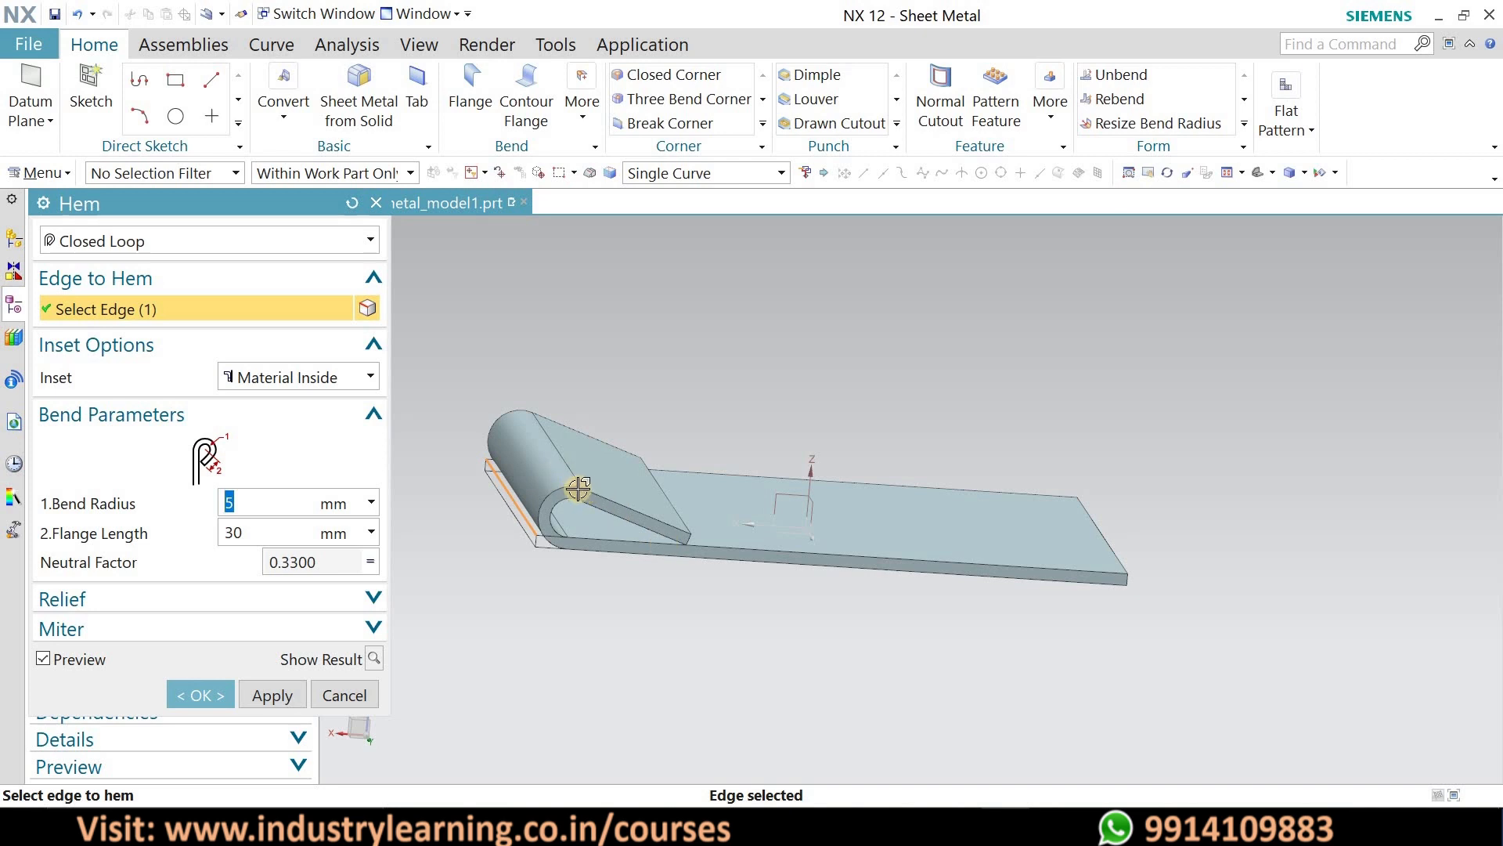
# - Try a 20 mm flange length on the closed loop, set it to 30 mm, and create the hem flange
pyautogui.click(173, 527)
pyautogui.write('20')
pyautogui.click(246, 539)
pyautogui.write('30')
pyautogui.press('Return')
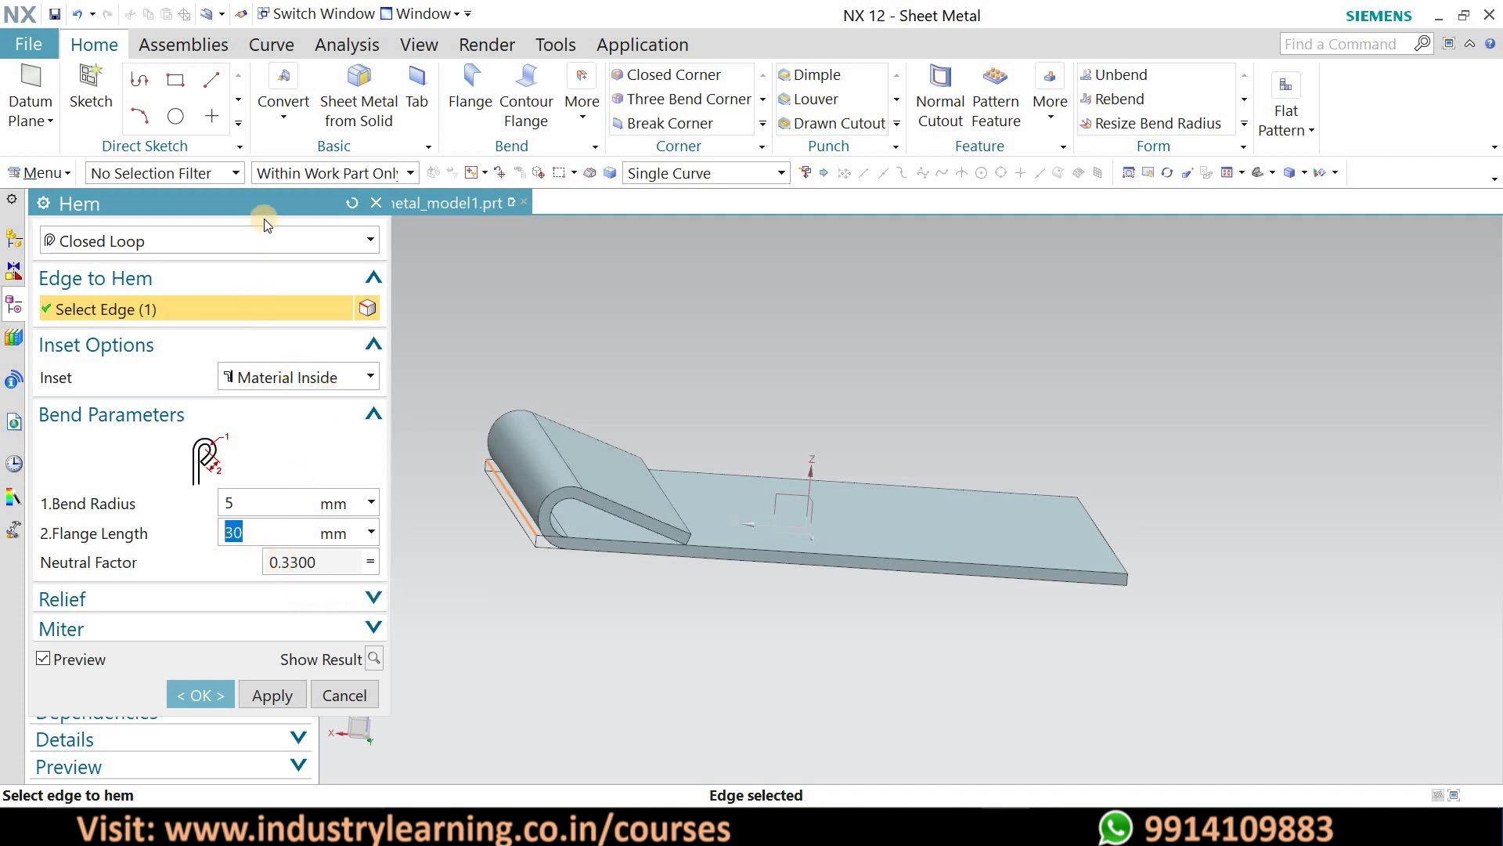
pyautogui.middleClick(467, 389)
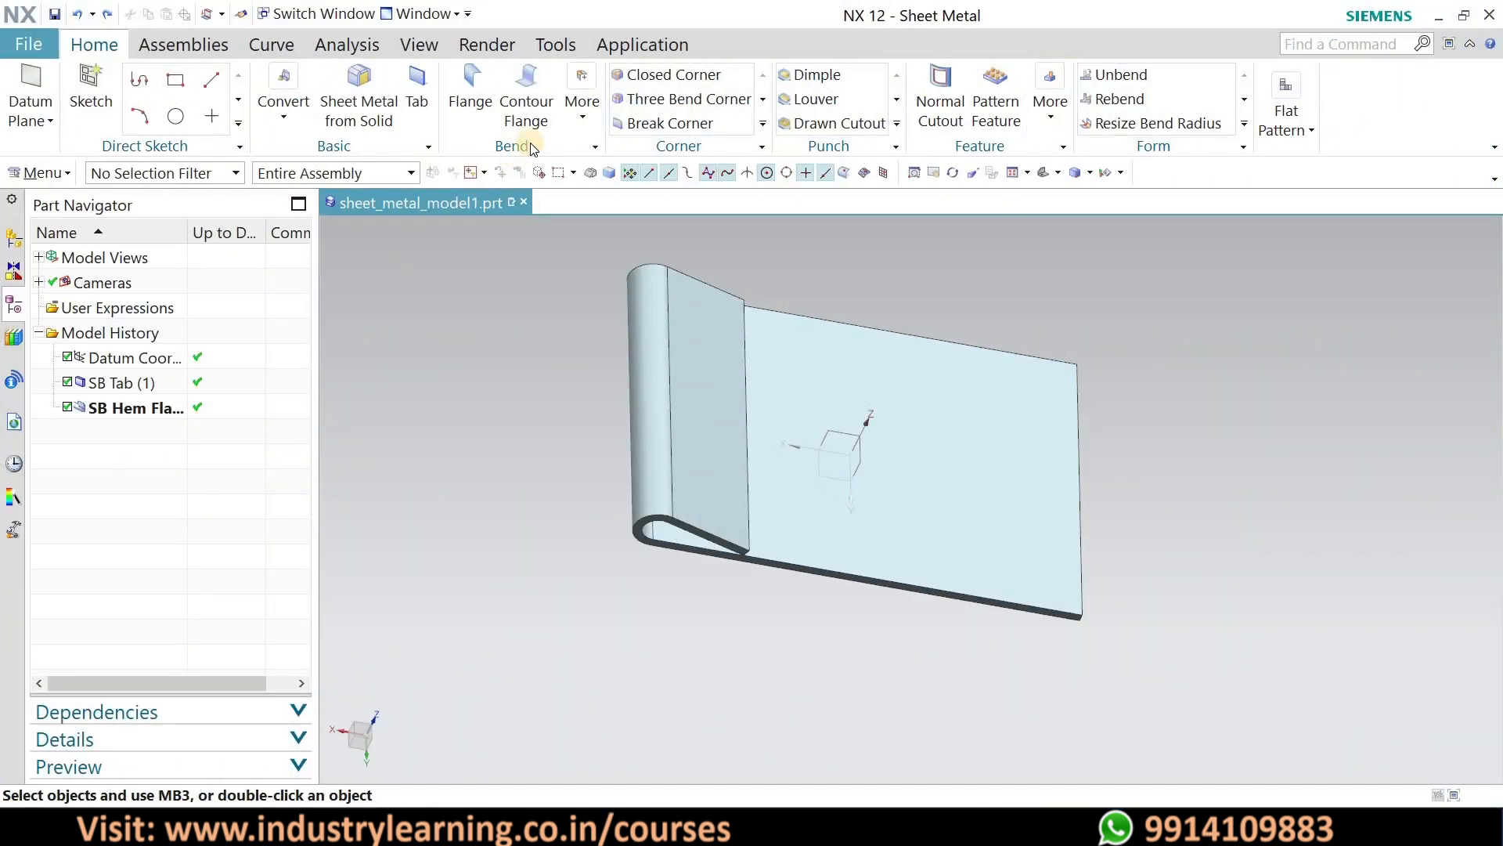
# - Start a Jog on the tab's flat face and sketch a vertical jog line about 130 mm long across its full width at X -55
pyautogui.click(584, 116)
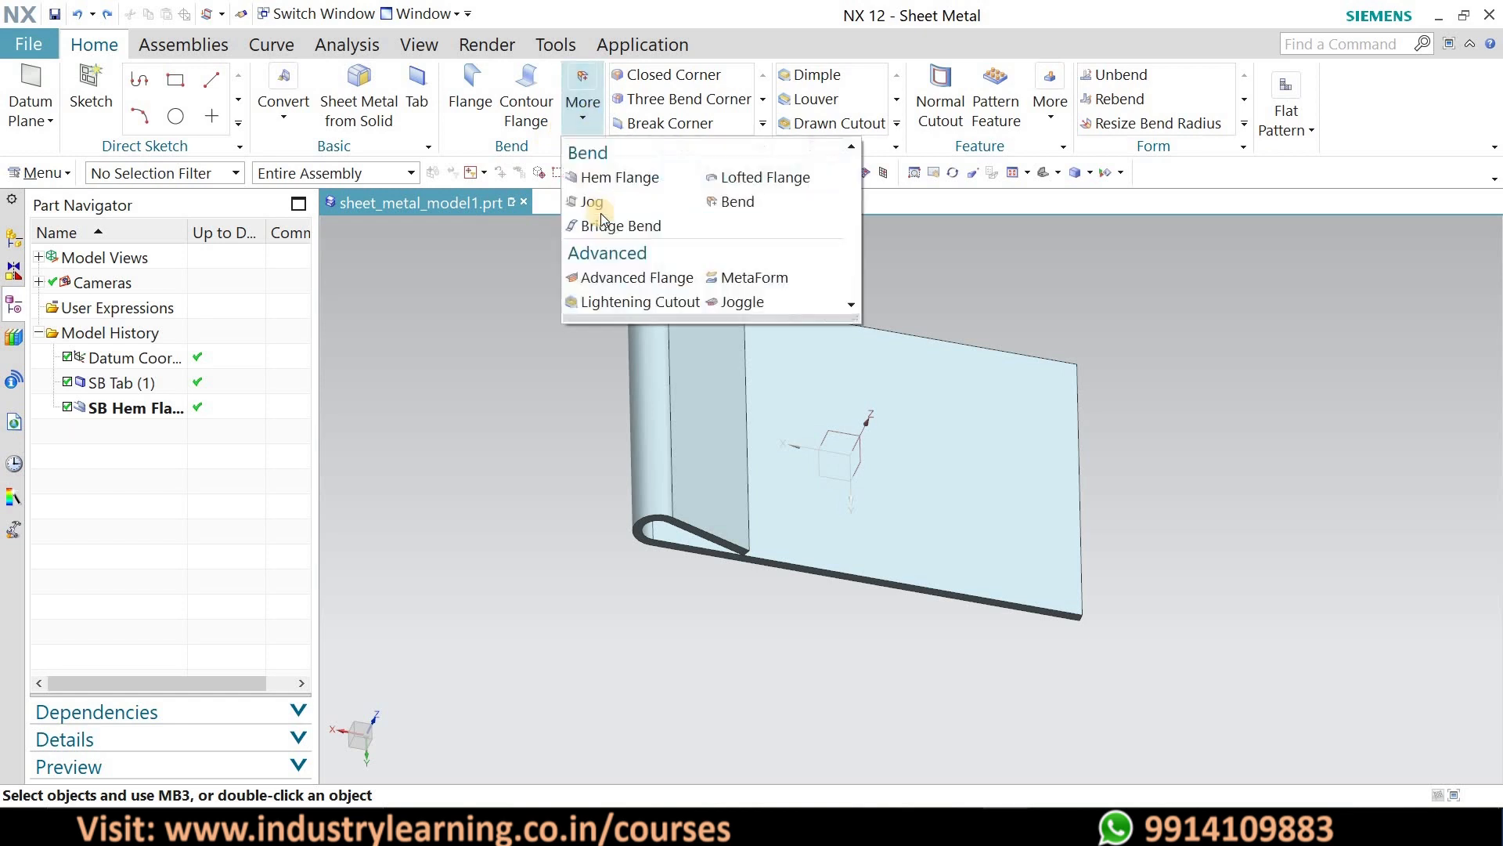
pyautogui.click(601, 205)
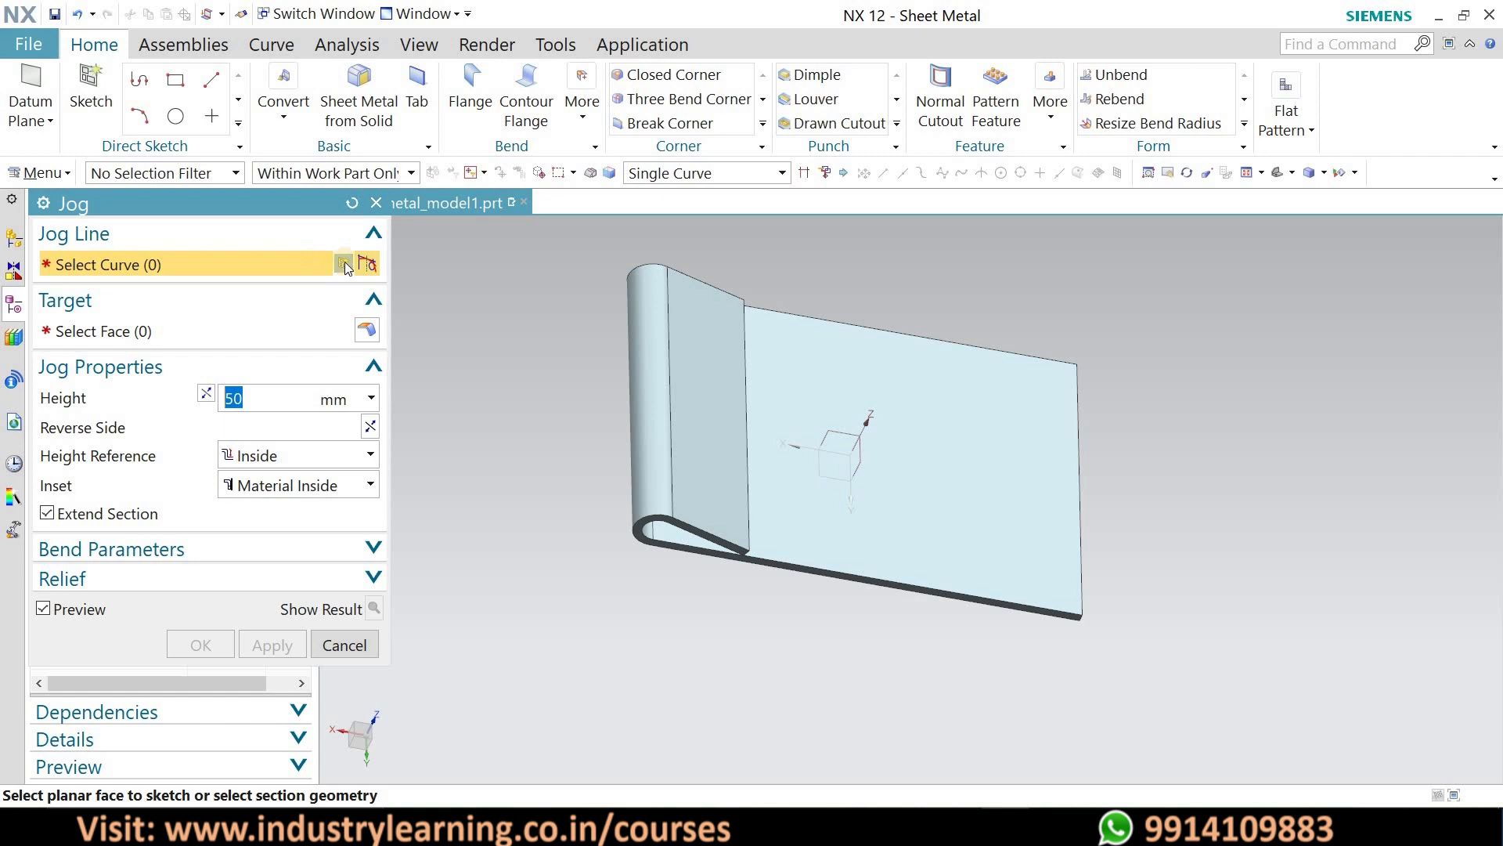
pyautogui.click(923, 410)
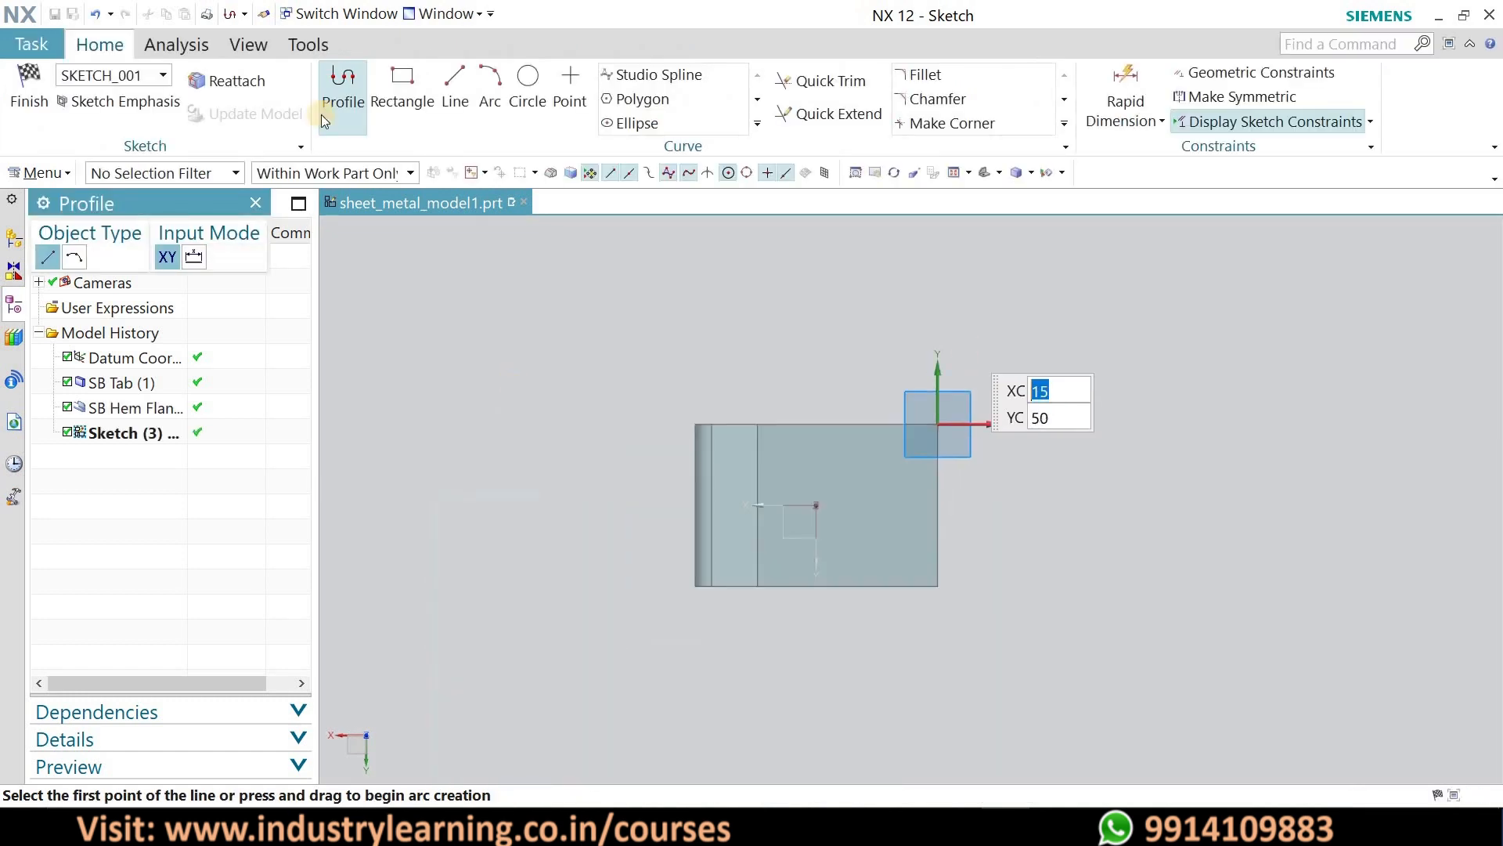
pyautogui.click(457, 92)
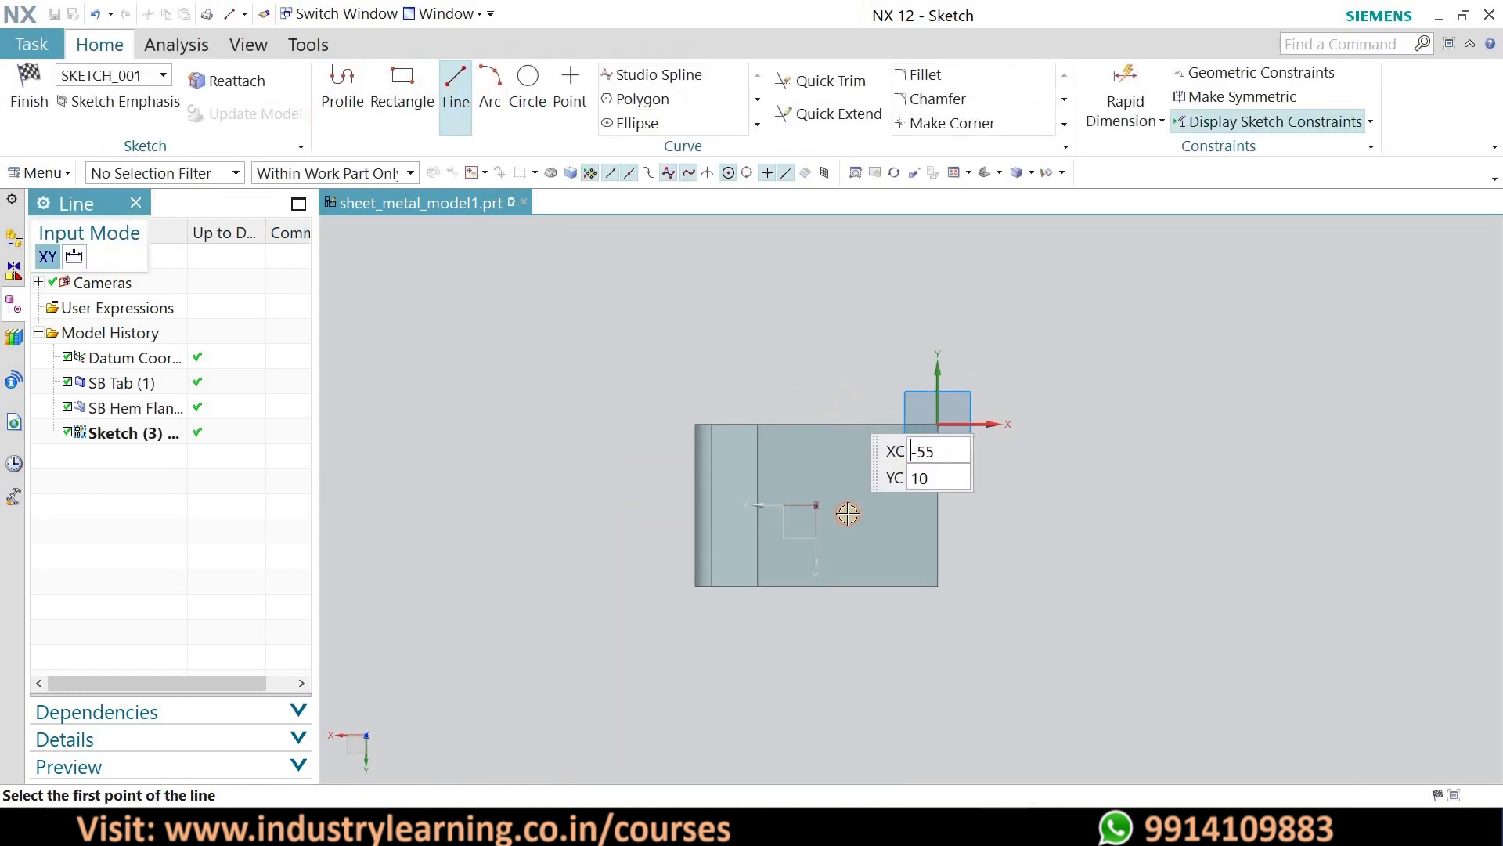
pyautogui.click(842, 456)
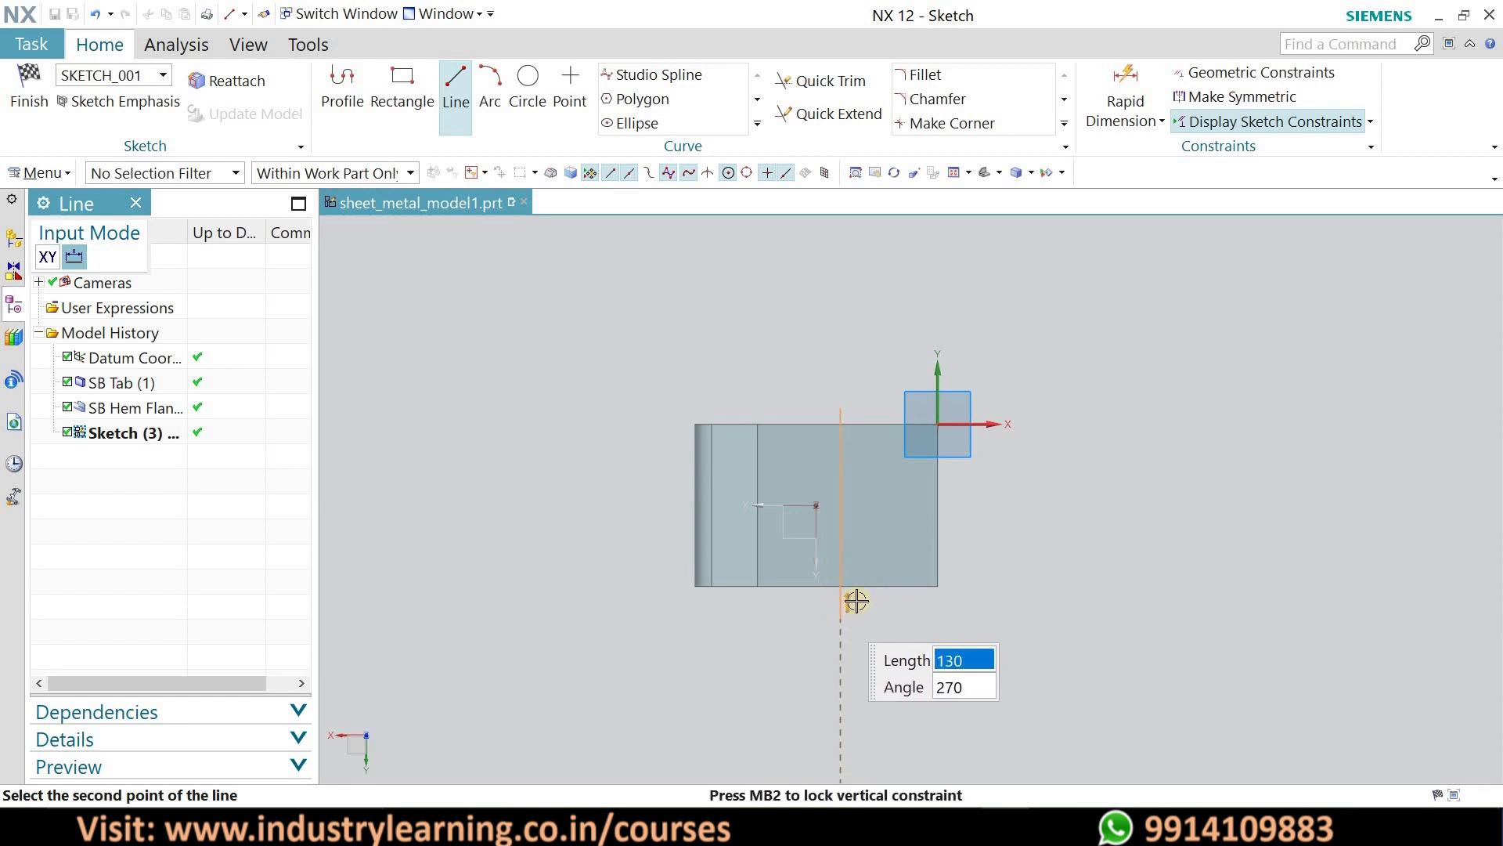
pyautogui.click(842, 618)
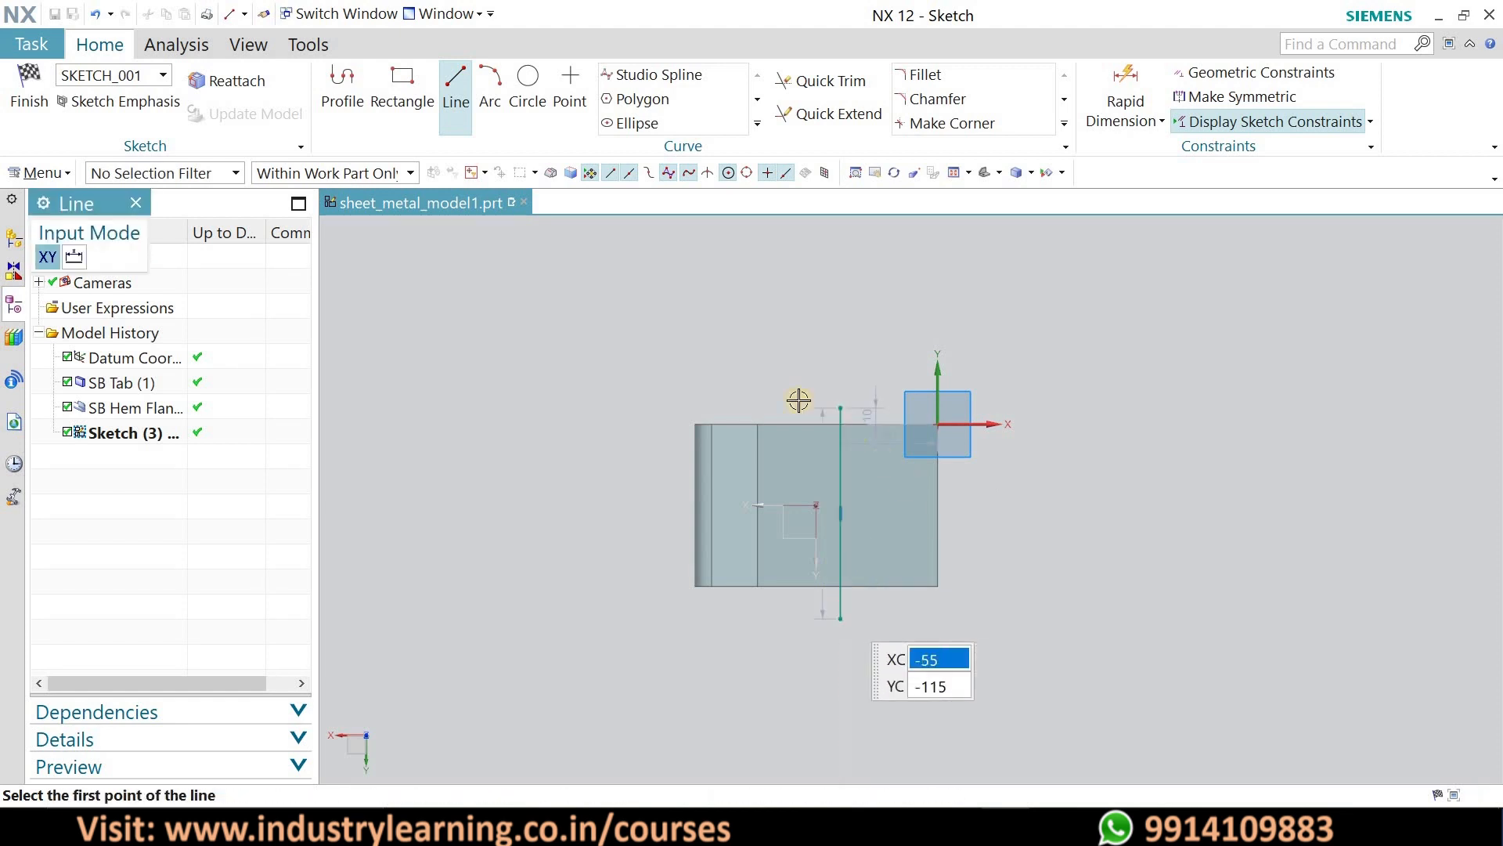
pyautogui.click(29, 90)
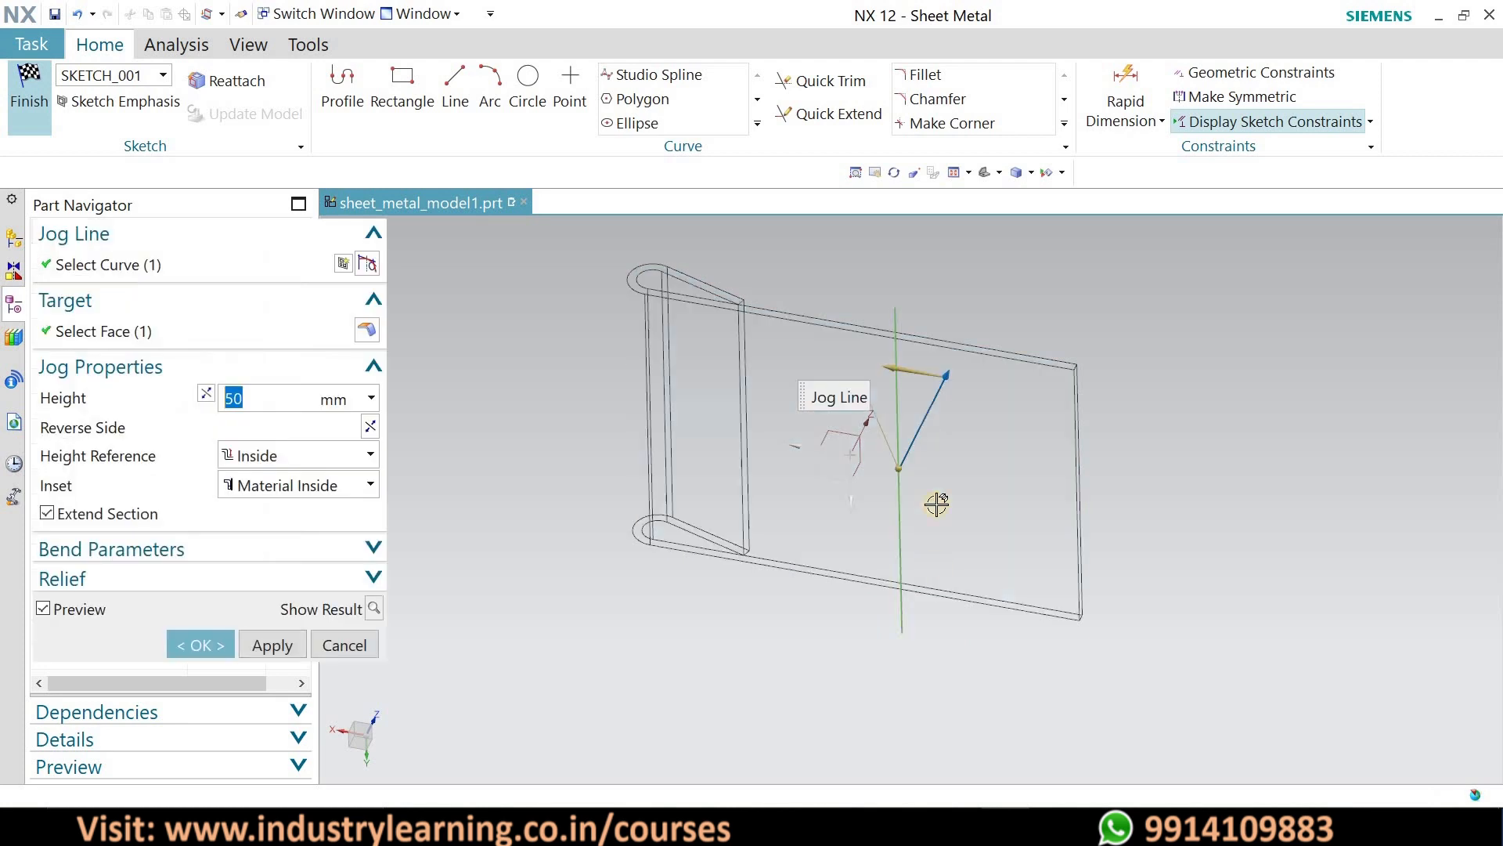
# - Try a jog height of 40 mm, set it to 30 mm, and examine the jog preview from several angles
pyautogui.moveTo(992, 471); pyautogui.dragTo(945, 501, button='middle')
pyautogui.moveTo(1081, 399); pyautogui.dragTo(846, 329, button='middle')
pyautogui.click(261, 403)
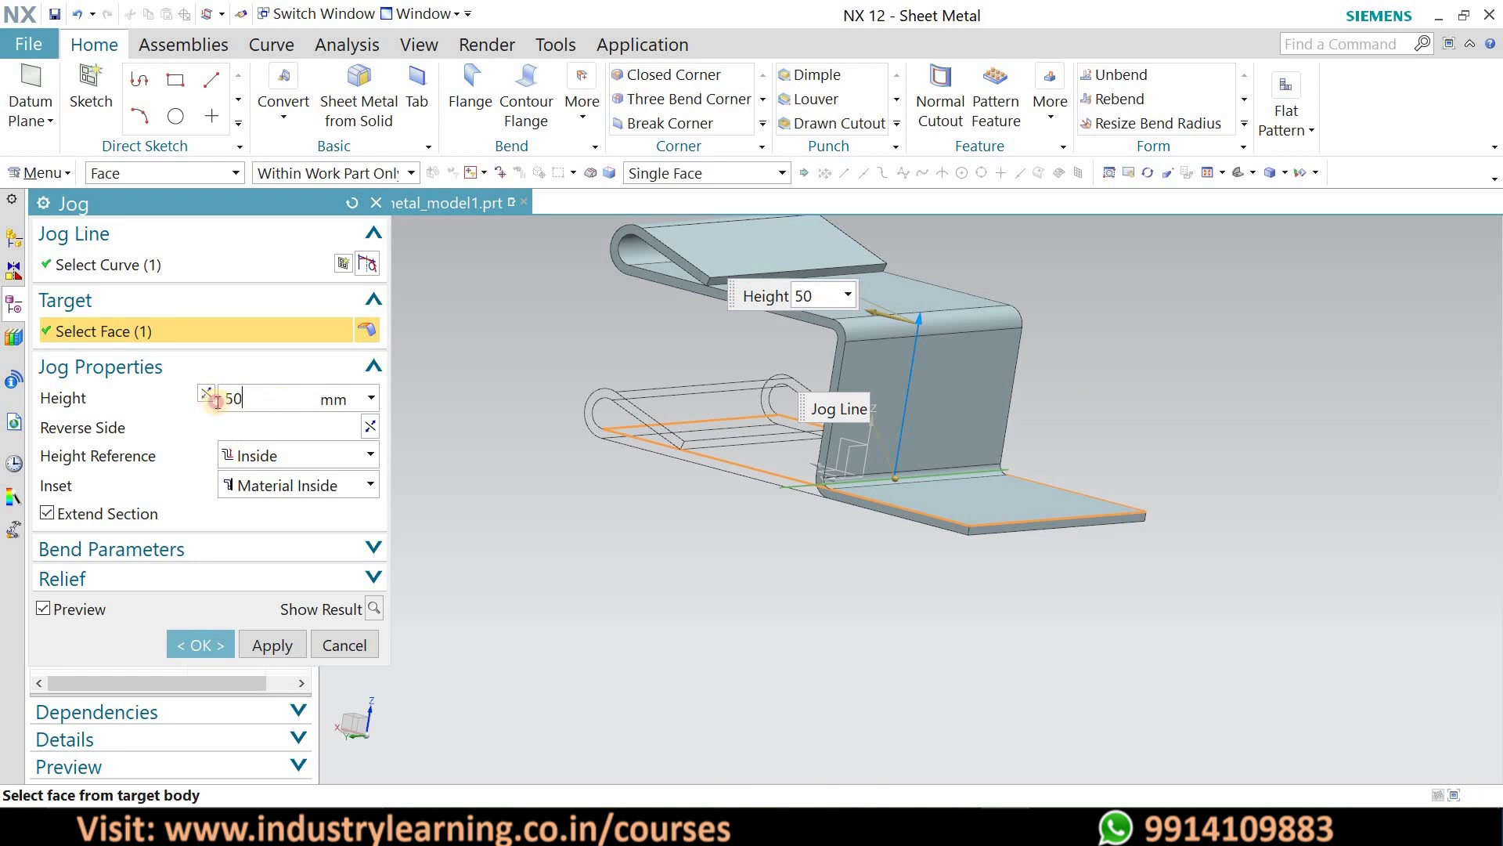
pyautogui.write('40')
pyautogui.press('Return')
pyautogui.write('30')
pyautogui.press('Return')
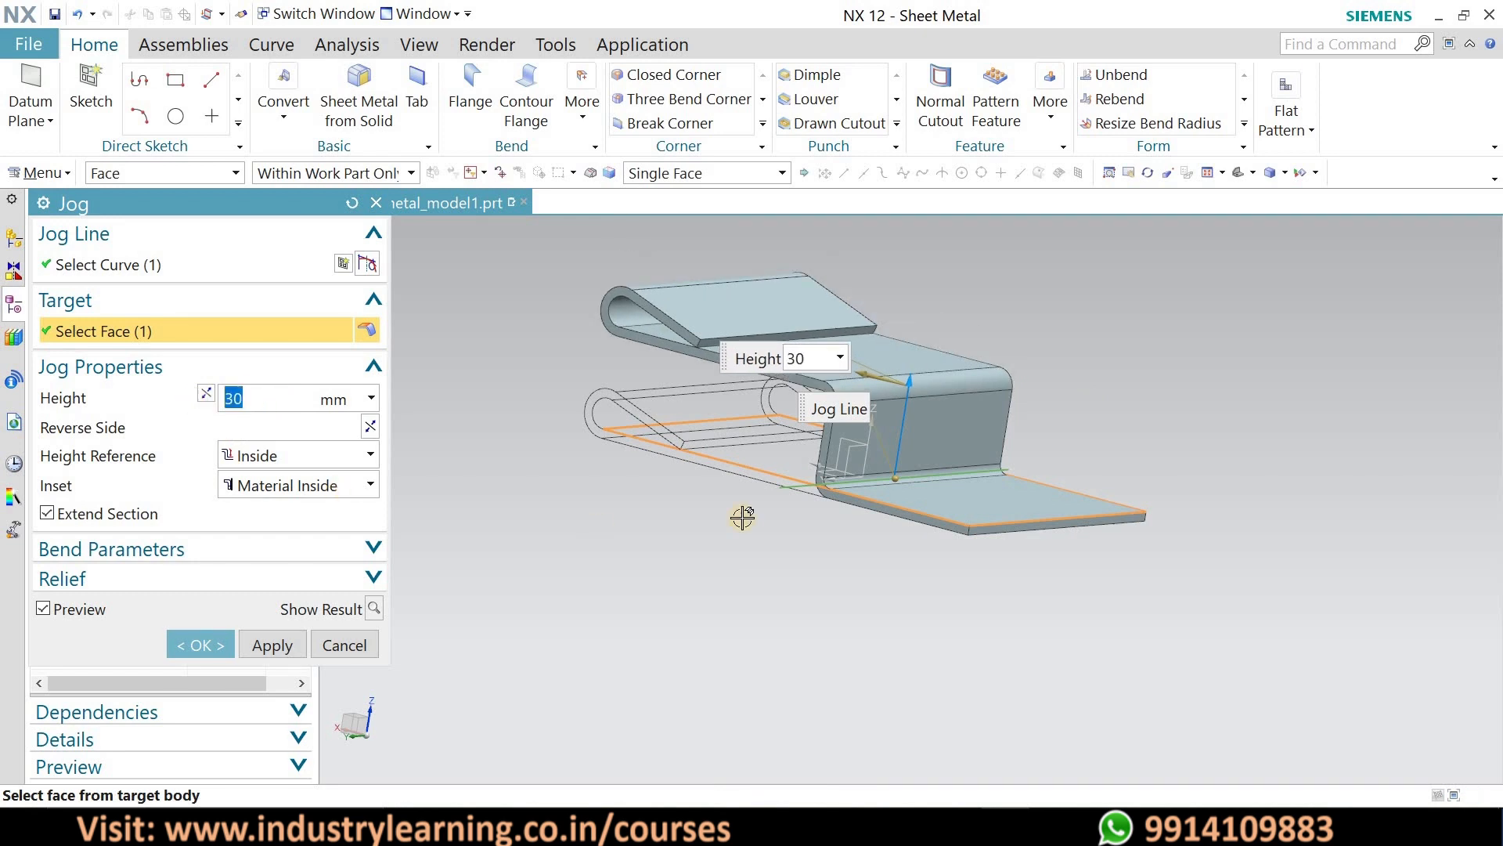
pyautogui.moveTo(963, 622); pyautogui.dragTo(939, 548, button='middle')
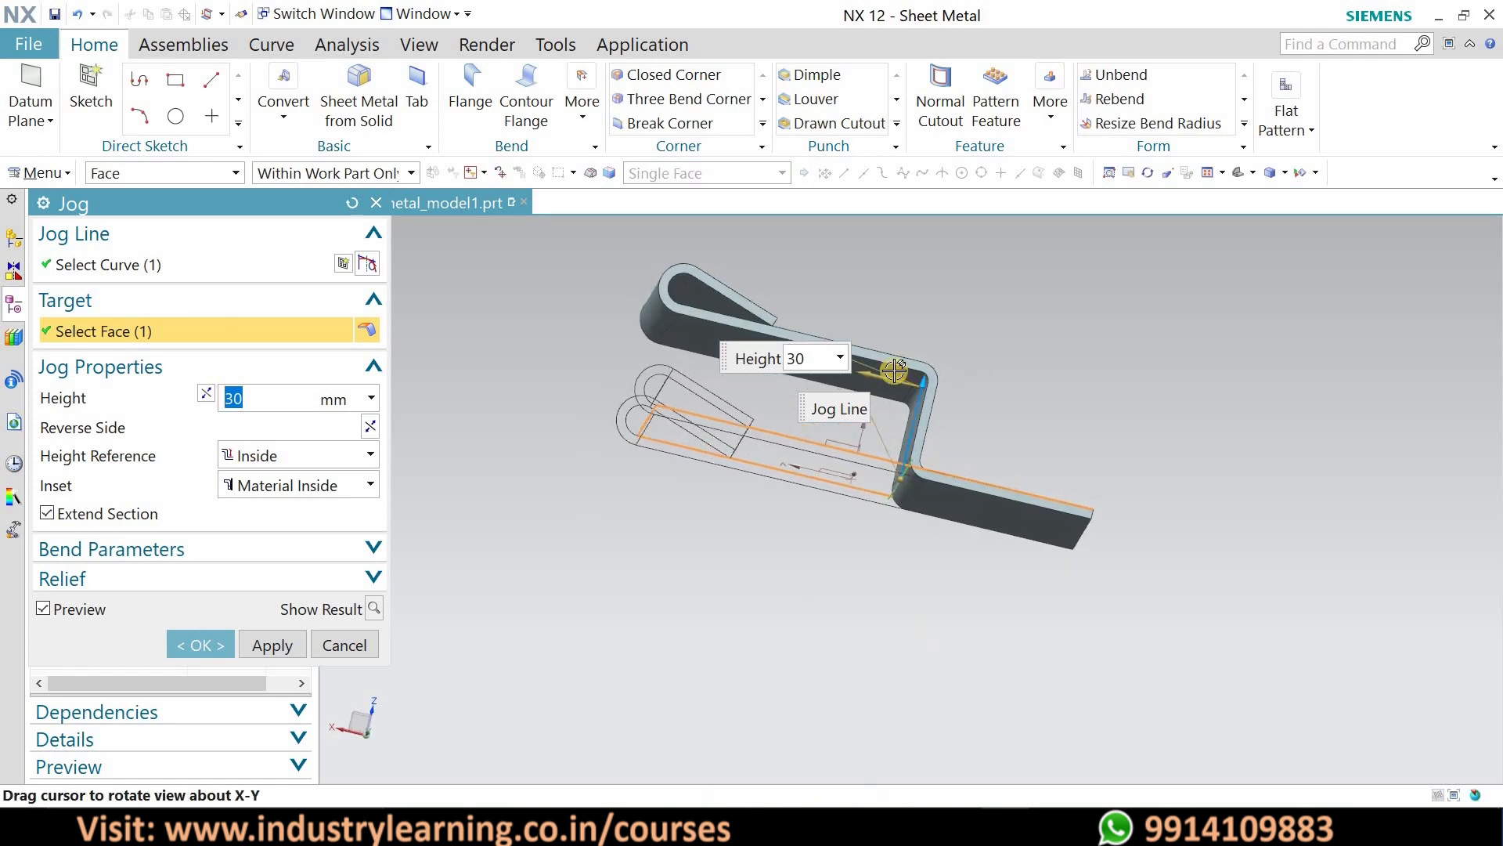
pyautogui.moveTo(836, 341); pyautogui.dragTo(1201, 473, button='middle')
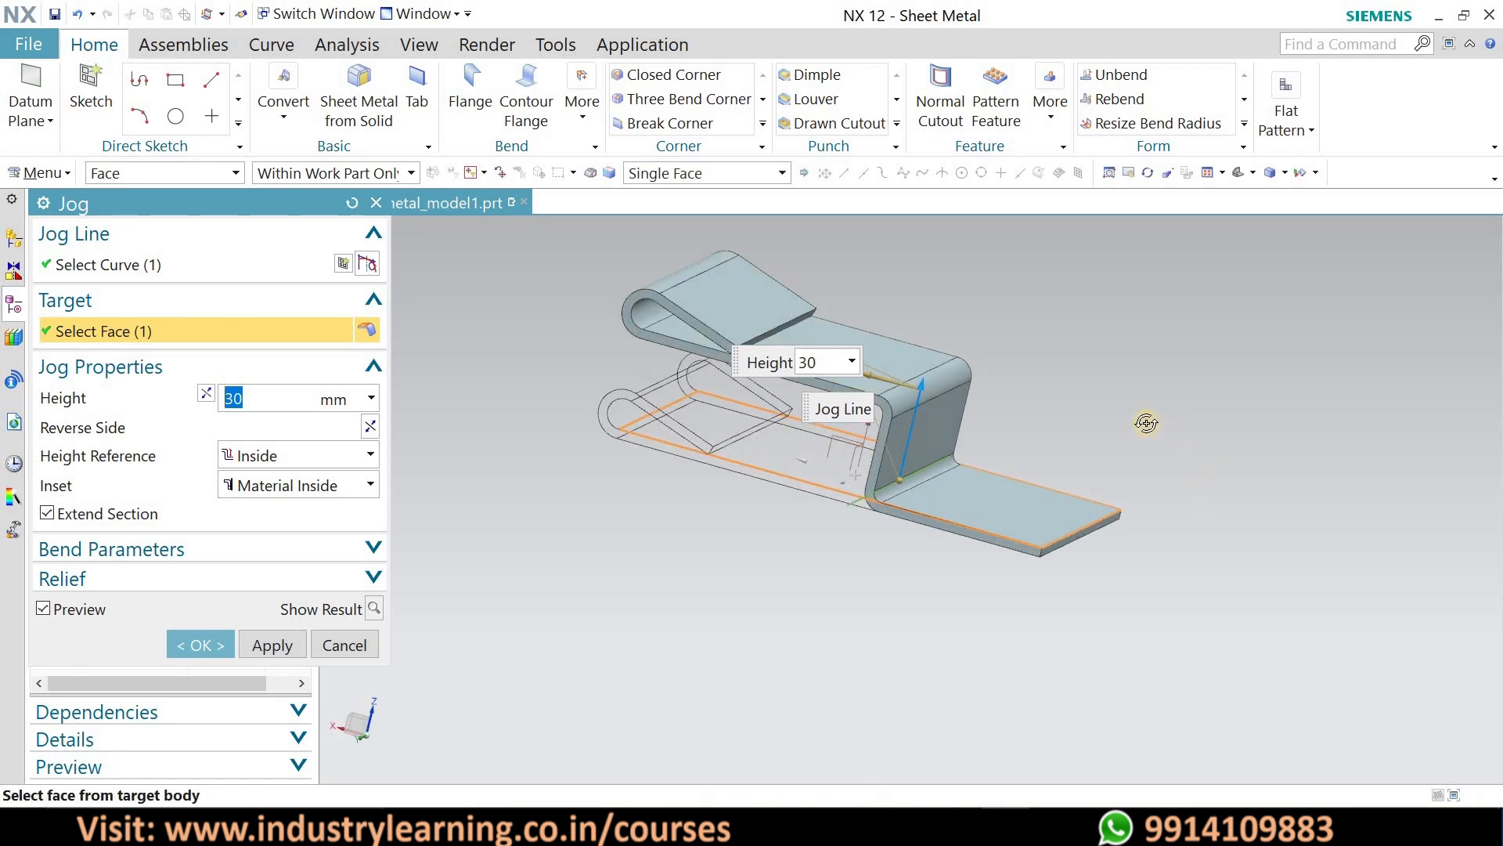
pyautogui.moveTo(1147, 419); pyautogui.dragTo(877, 501, button='middle')
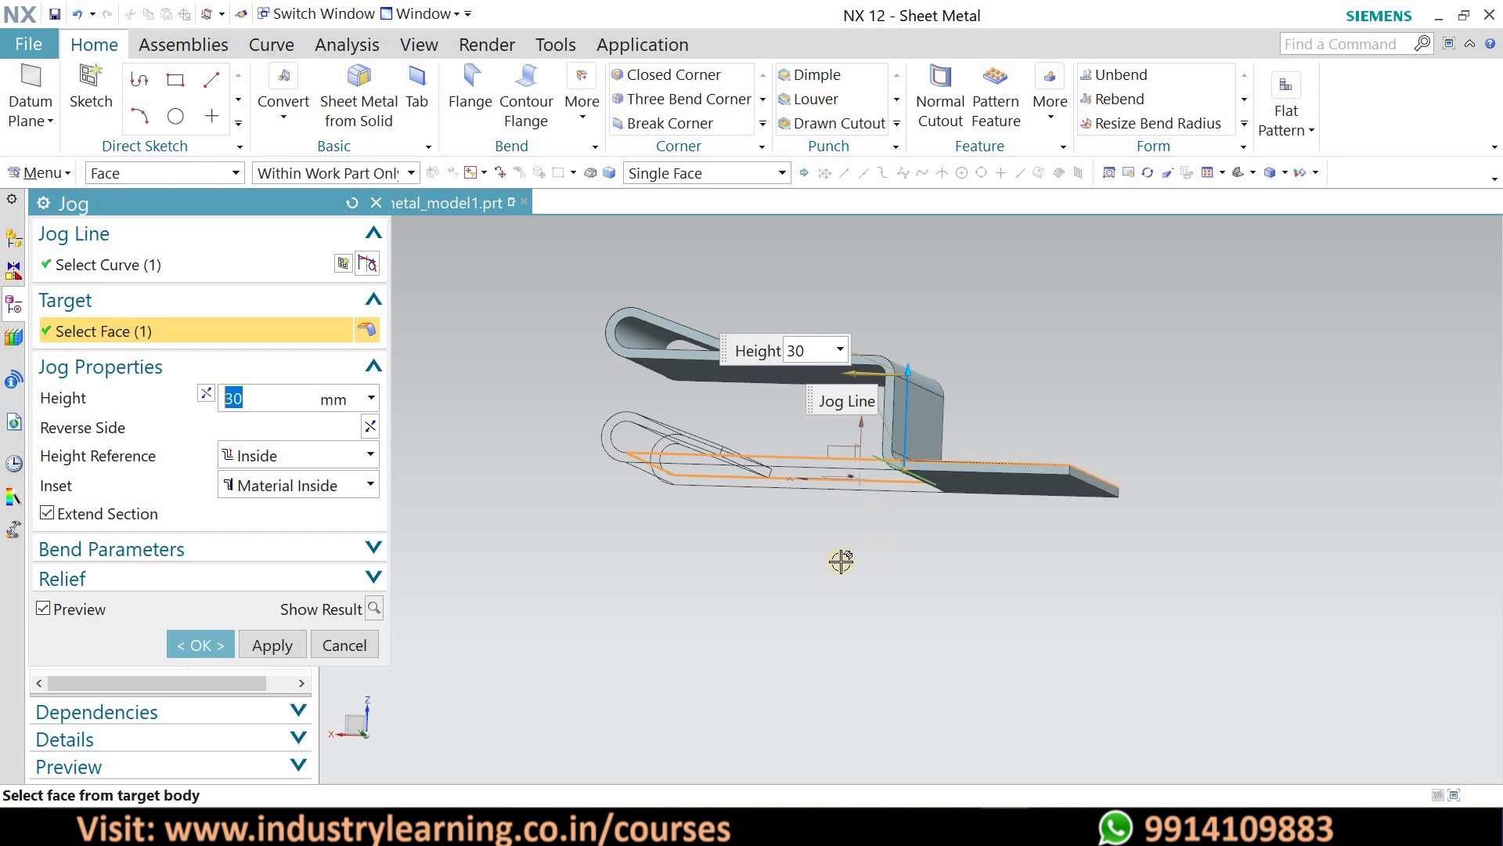
# - Try the jog's direction and side reversals and create the 30 mm jog with Inside height reference and Material Inside inset
pyautogui.click(204, 396)
pyautogui.click(370, 426)
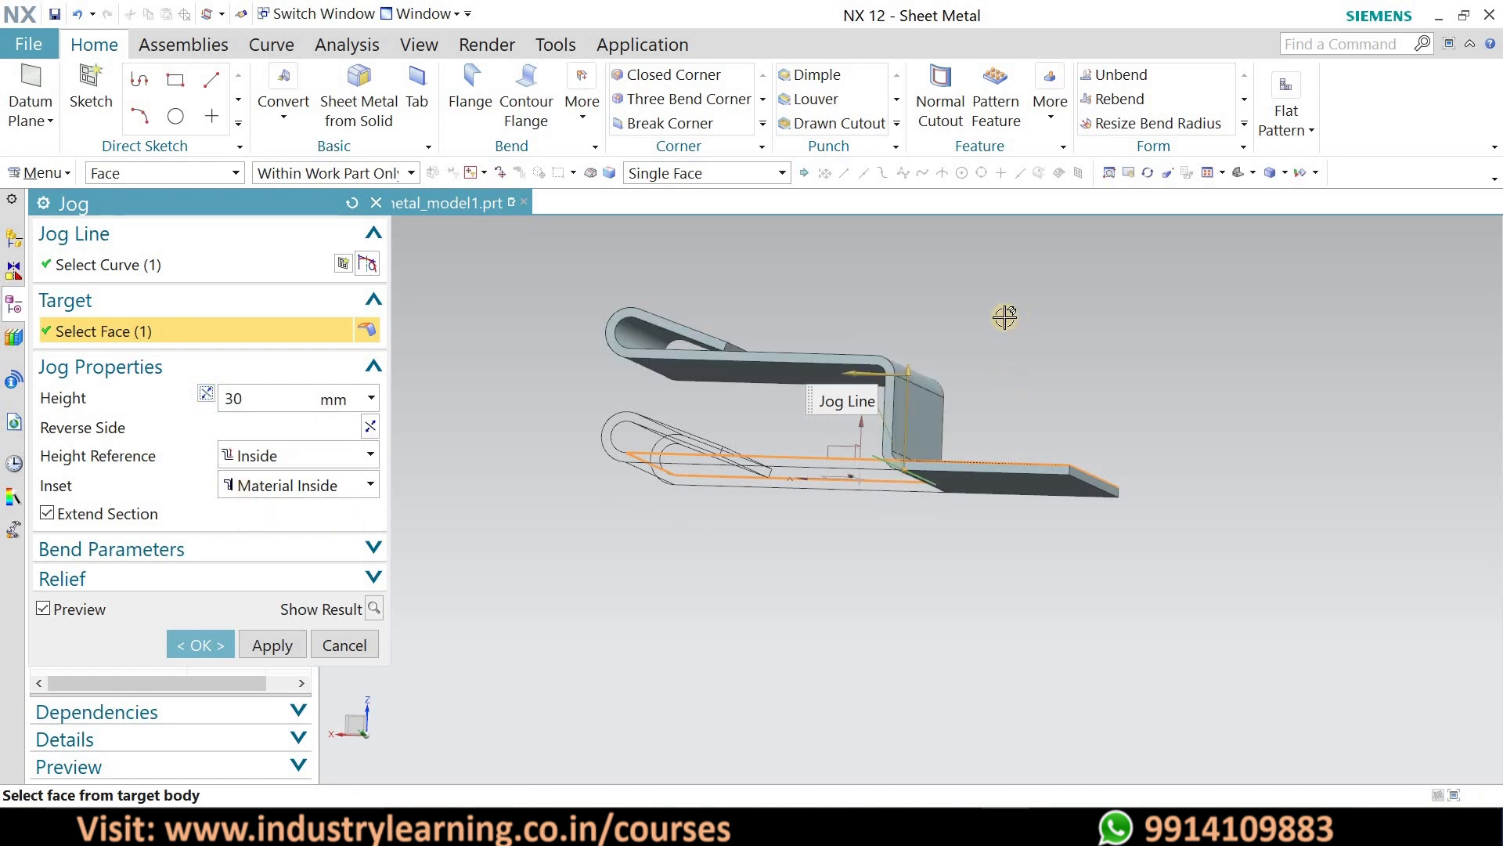
pyautogui.moveTo(1001, 362); pyautogui.dragTo(899, 262, button='middle')
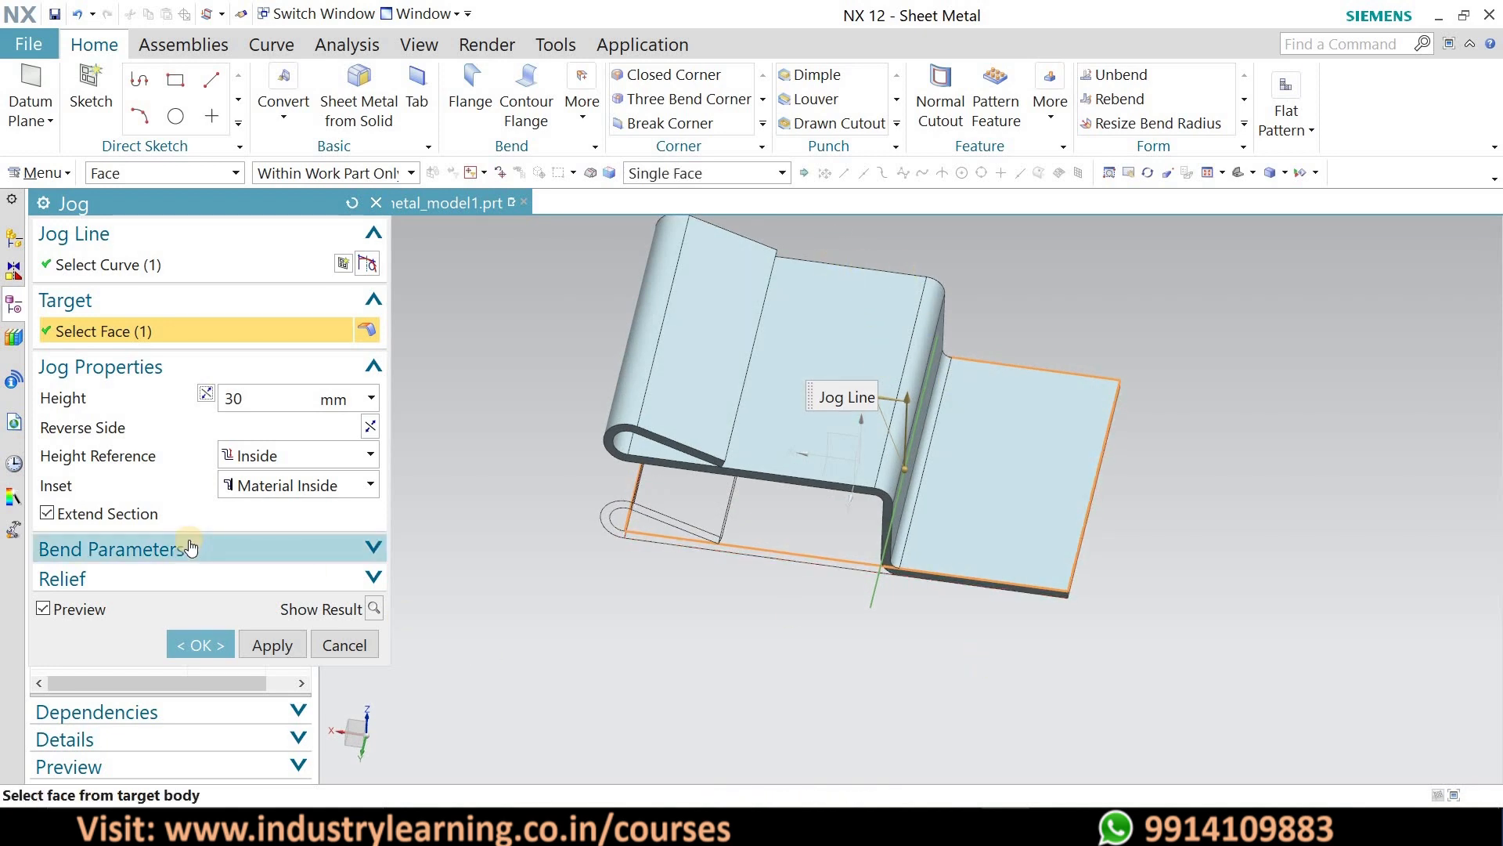
pyautogui.click(201, 647)
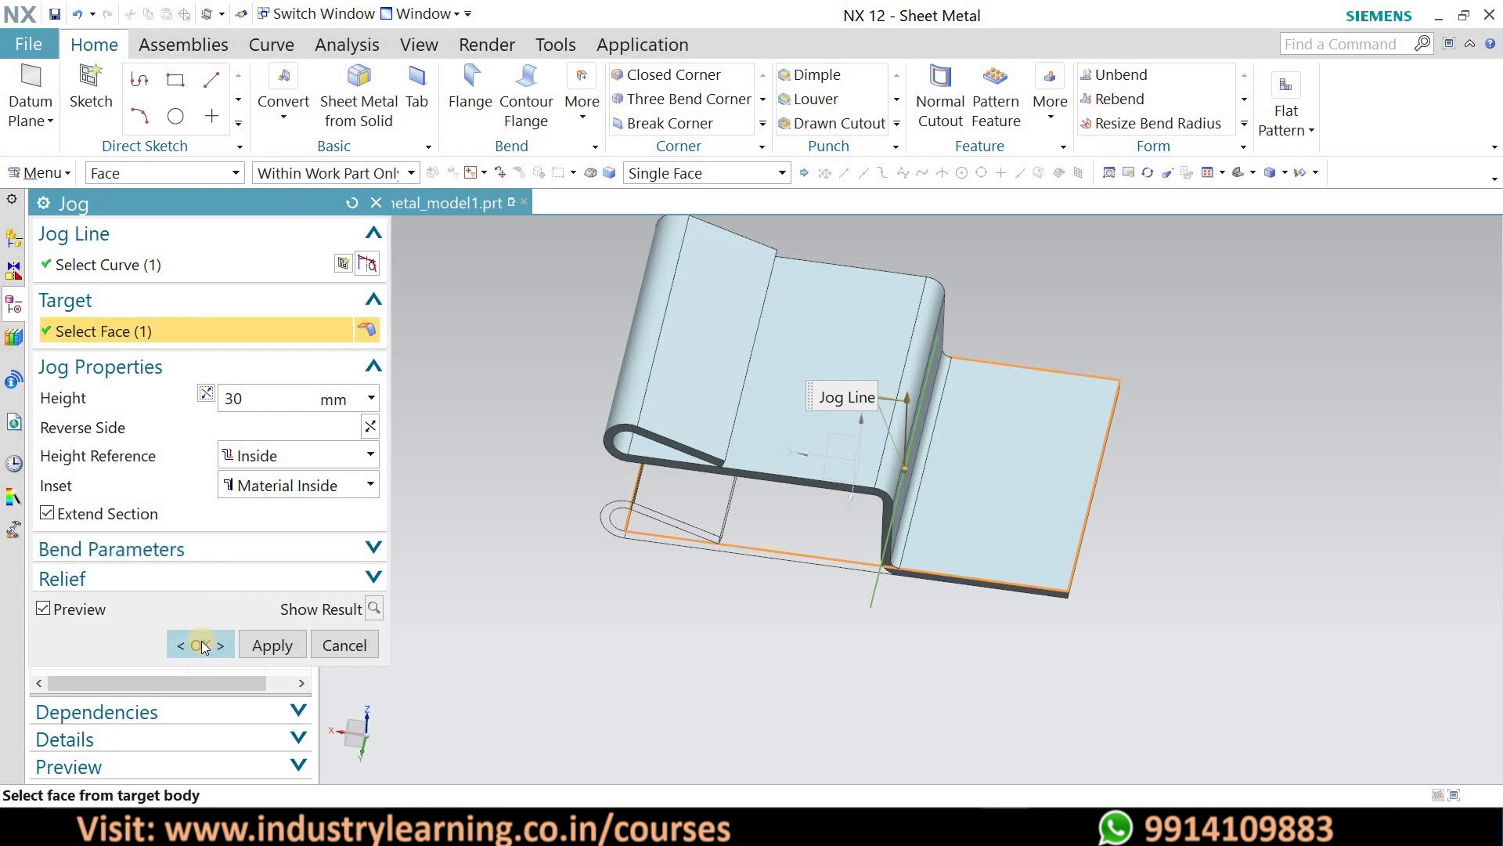
pyautogui.click(201, 642)
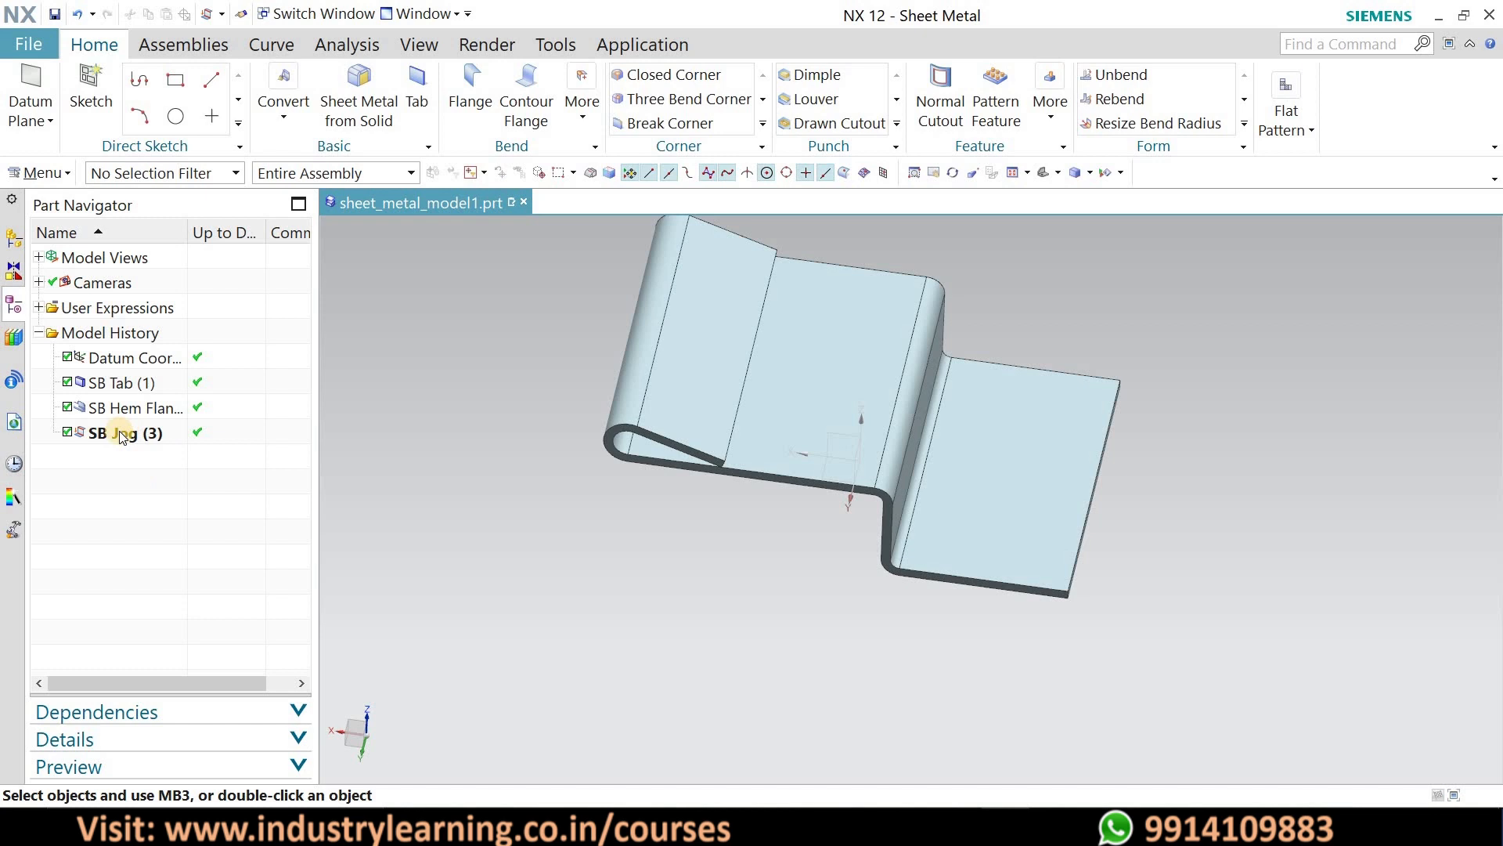
# - Delete the jog feature from the model history
pyautogui.rightClick(121, 437)
pyautogui.click(170, 377)
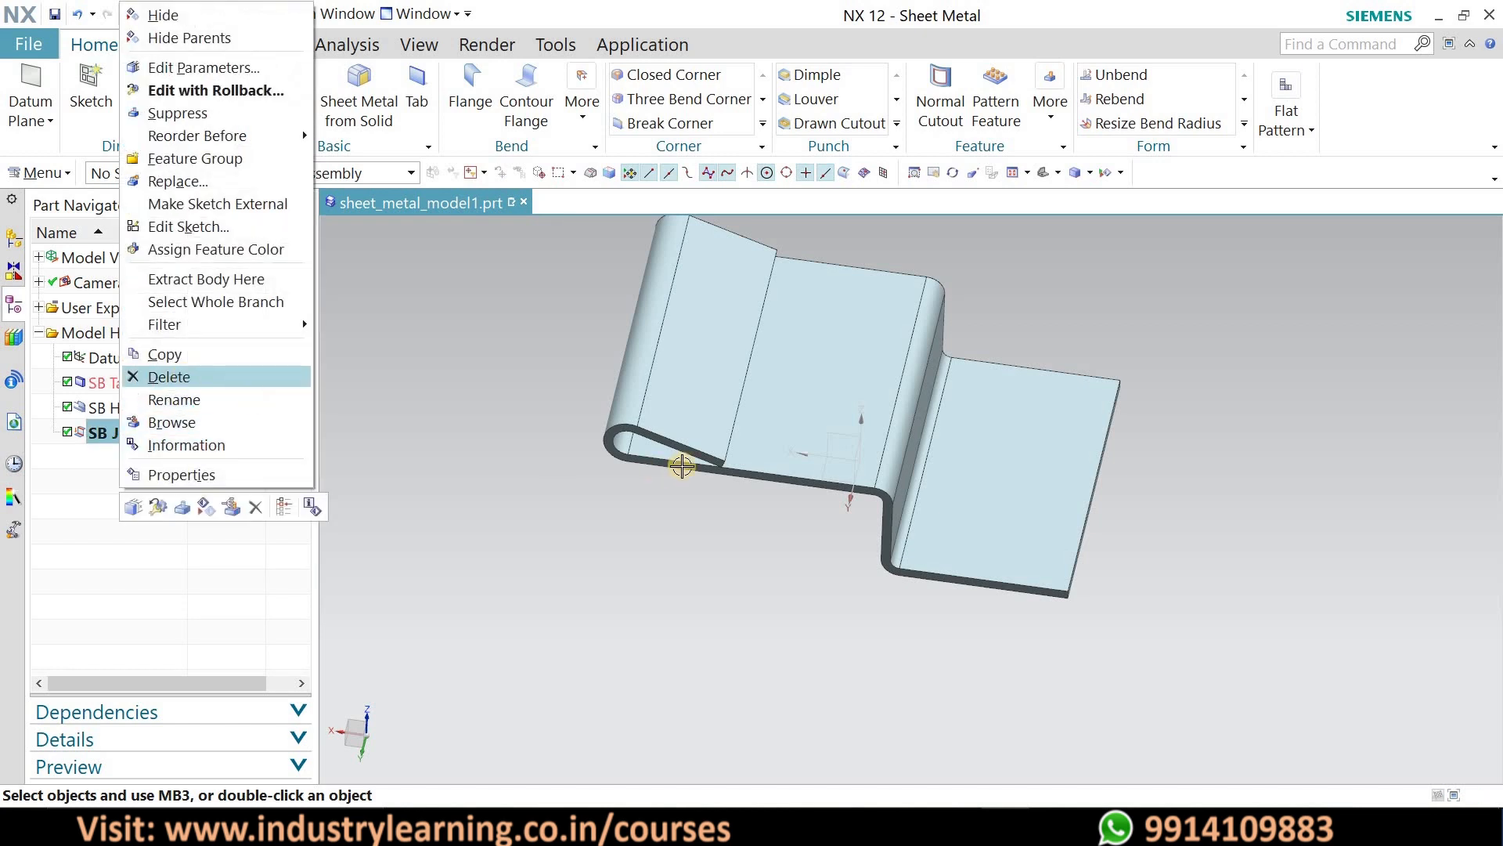
pyautogui.press('Escape')
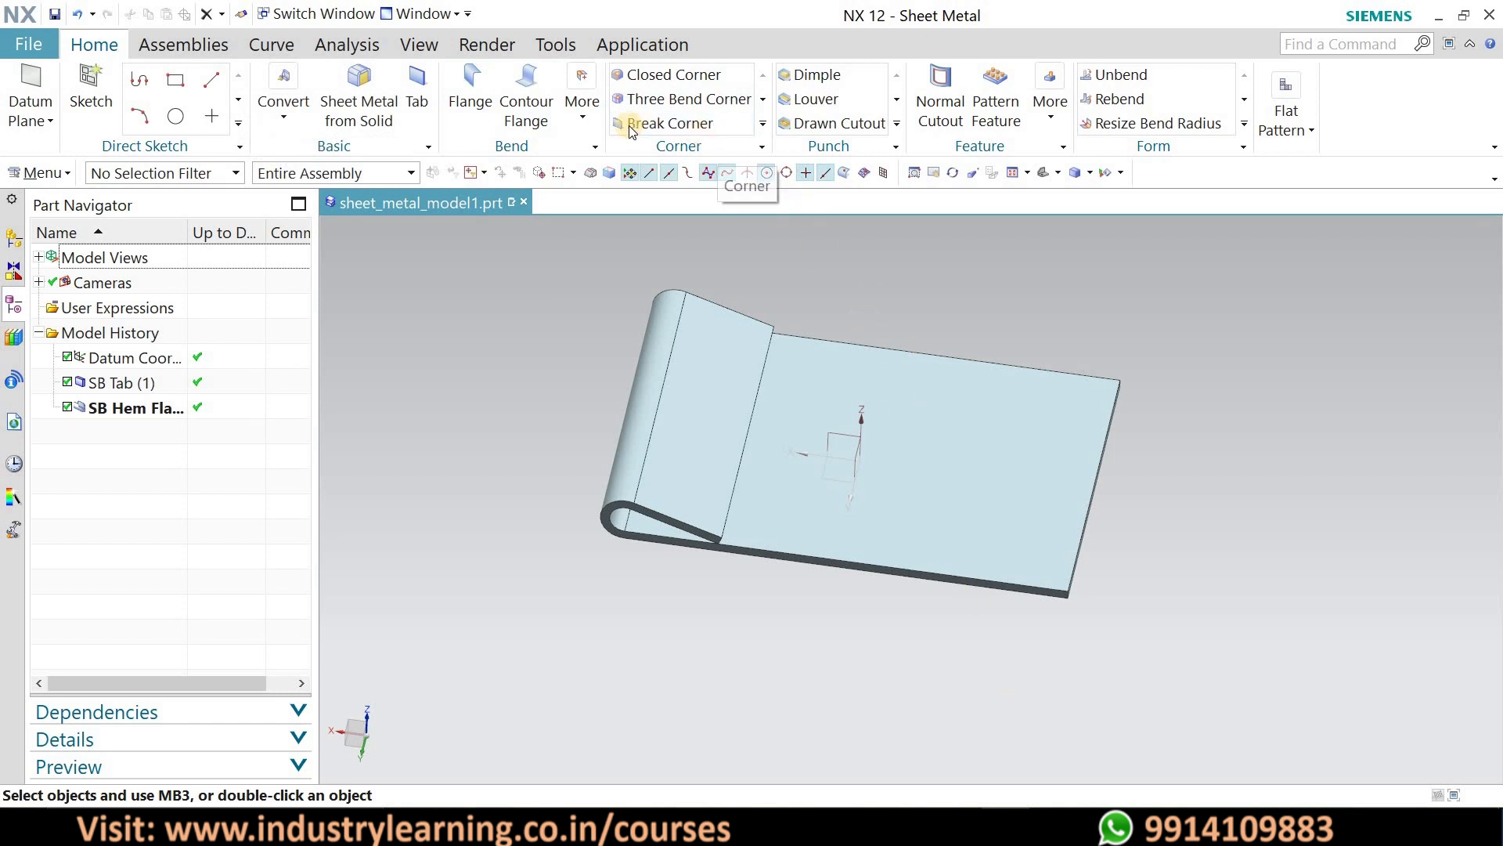
# - Start a Jog on the tab's flat face and sketch a slanted jog line across its full width, starting at X -89, Y 8
pyautogui.click(585, 110)
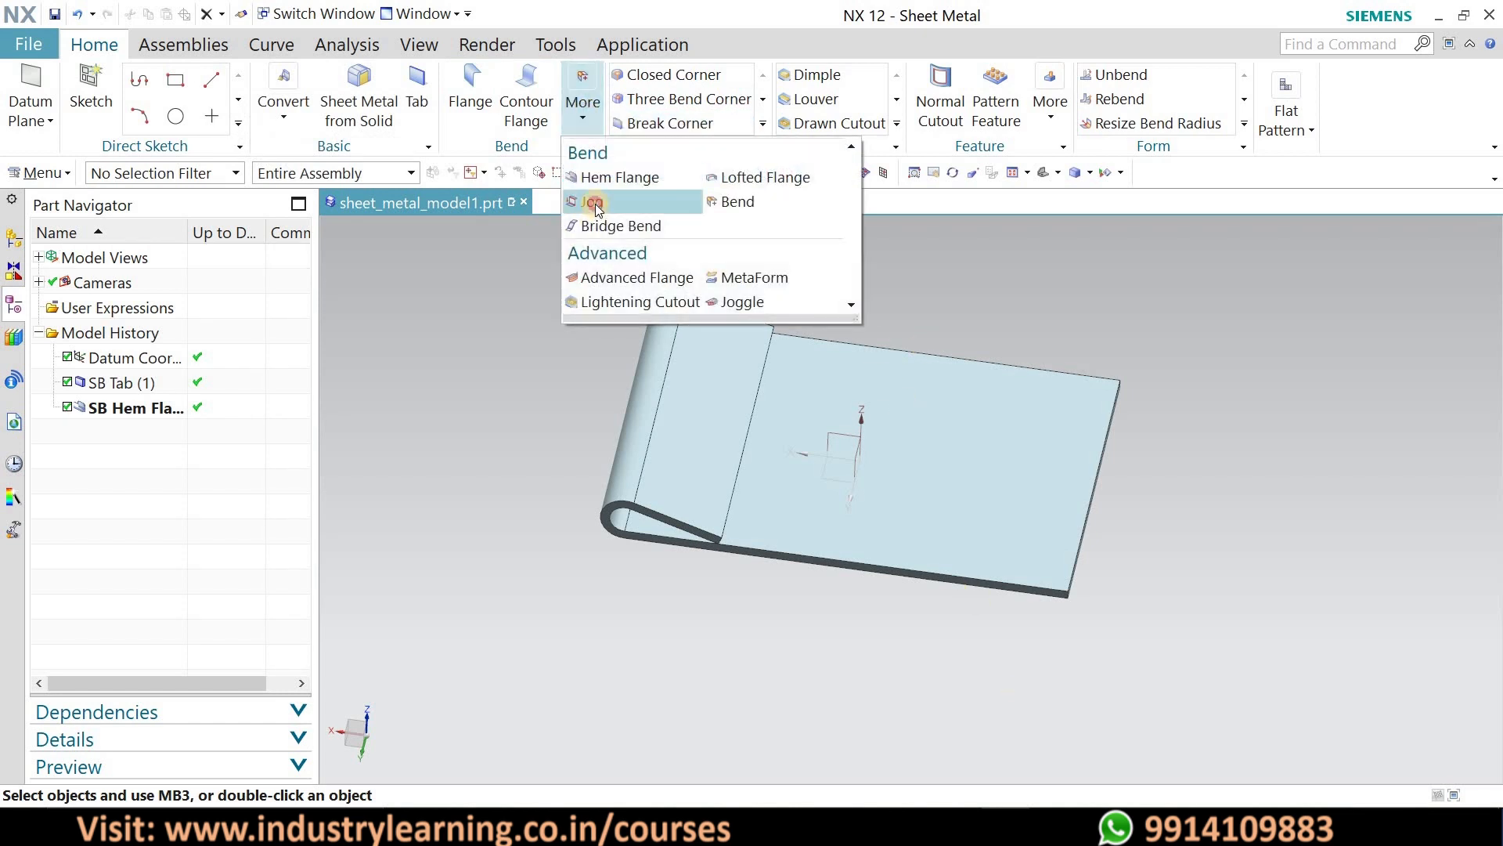
pyautogui.click(594, 205)
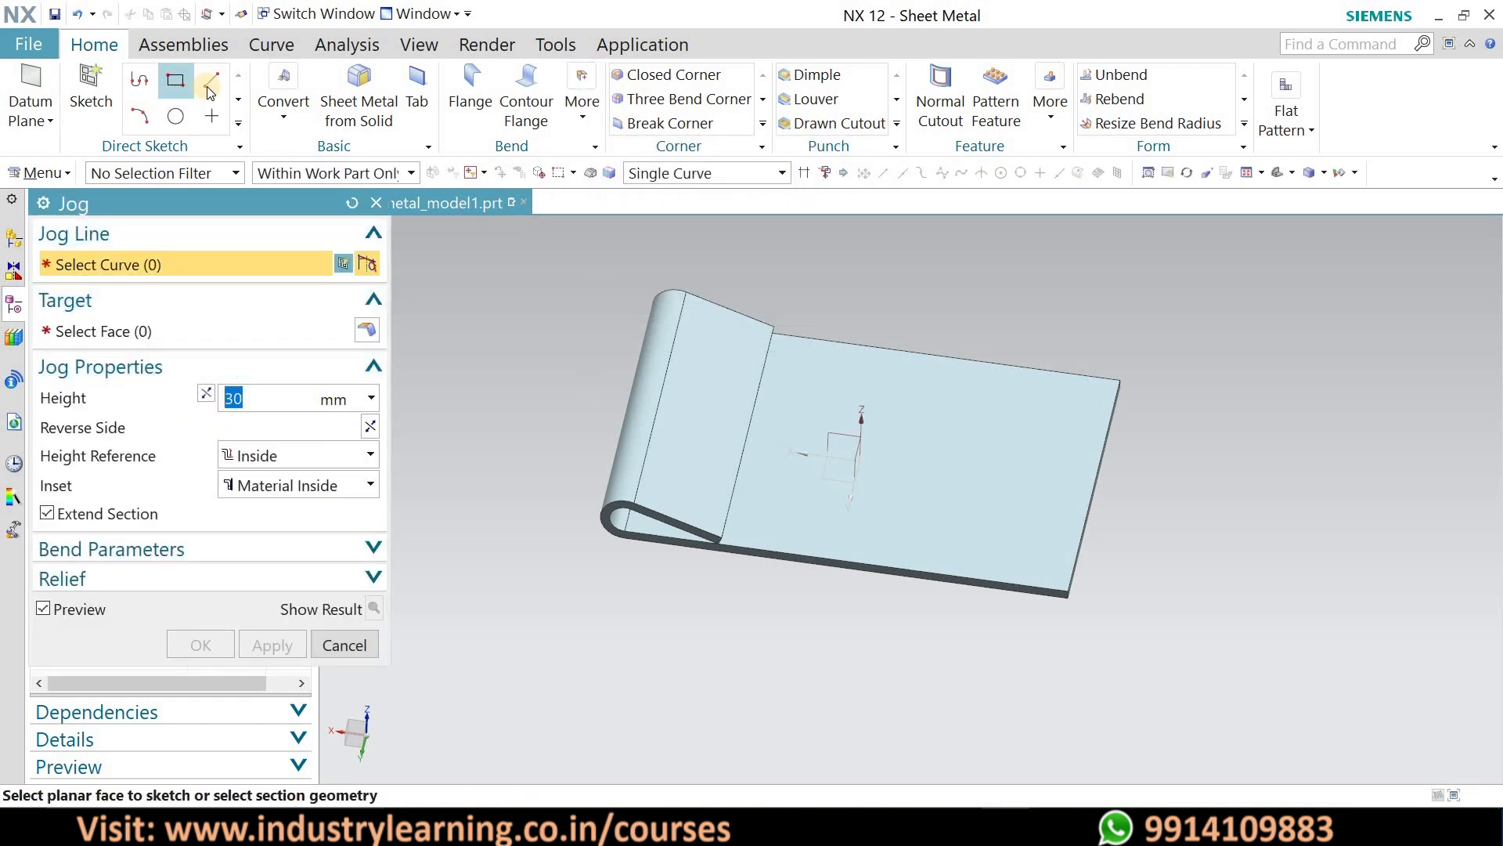
pyautogui.click(1003, 448)
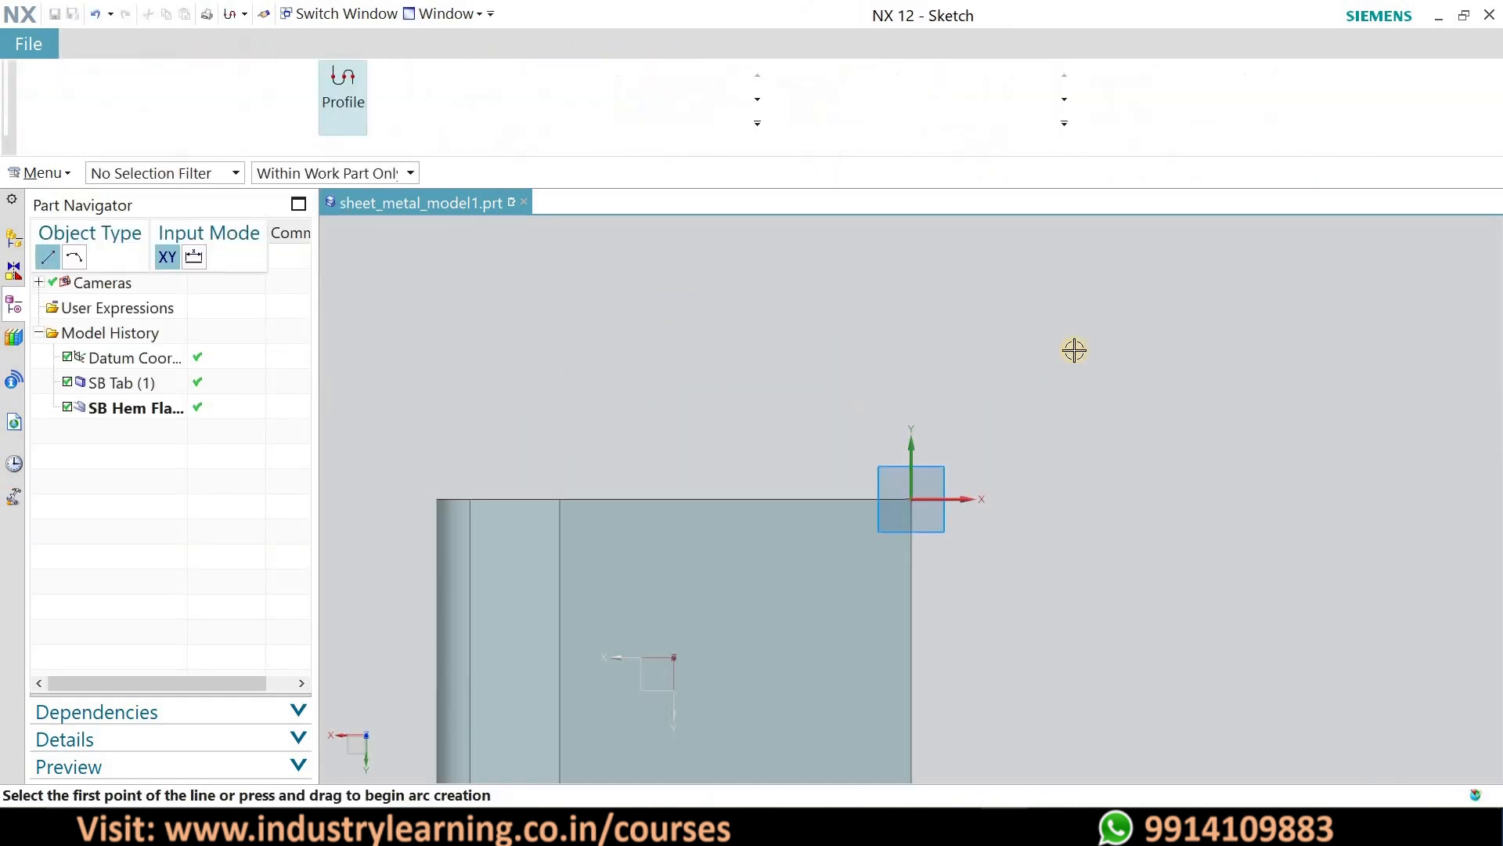
pyautogui.click(438, 78)
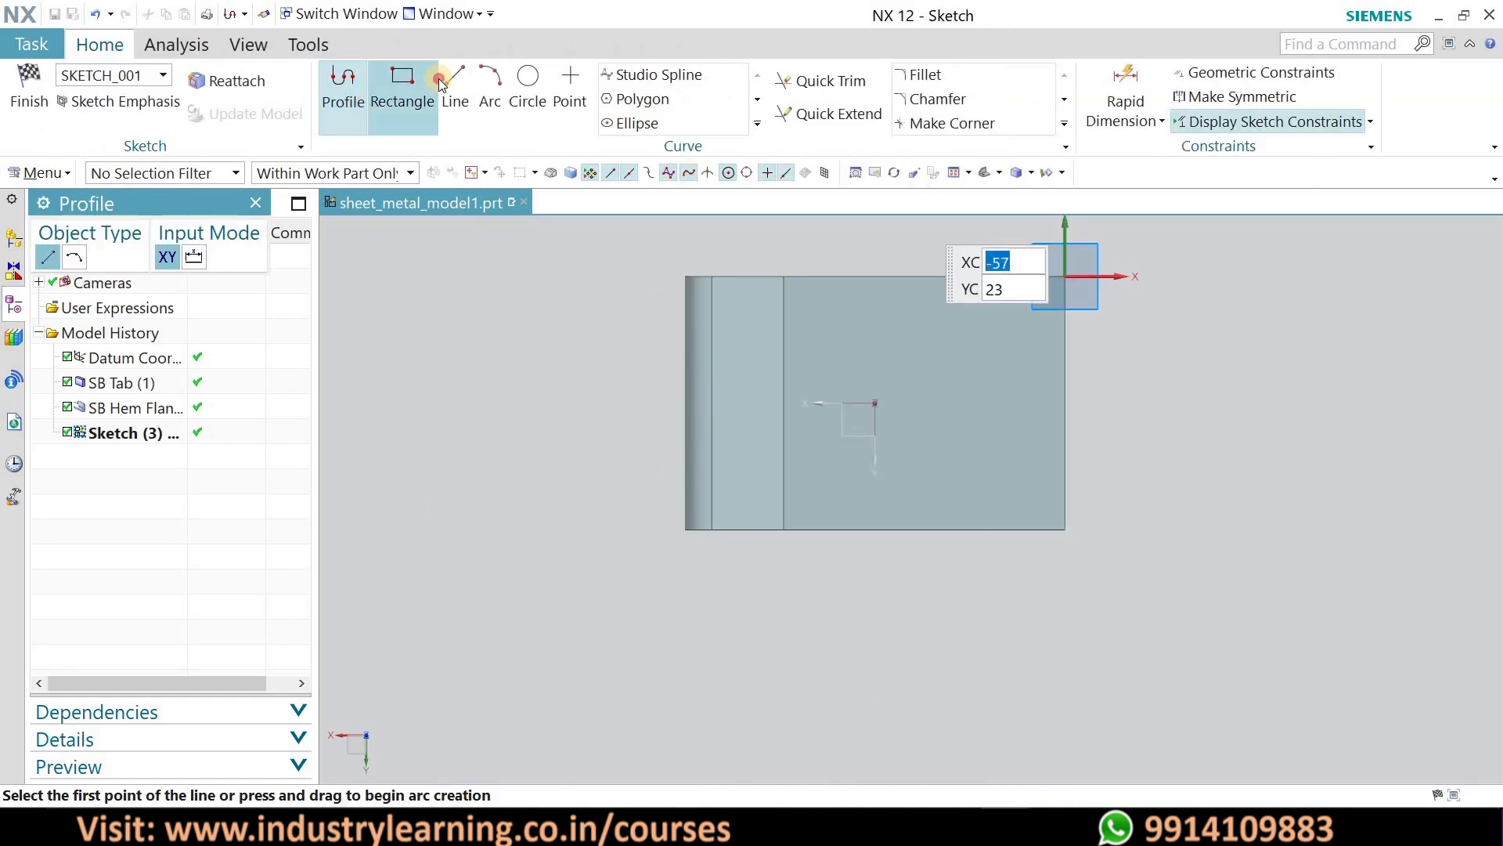
pyautogui.click(456, 78)
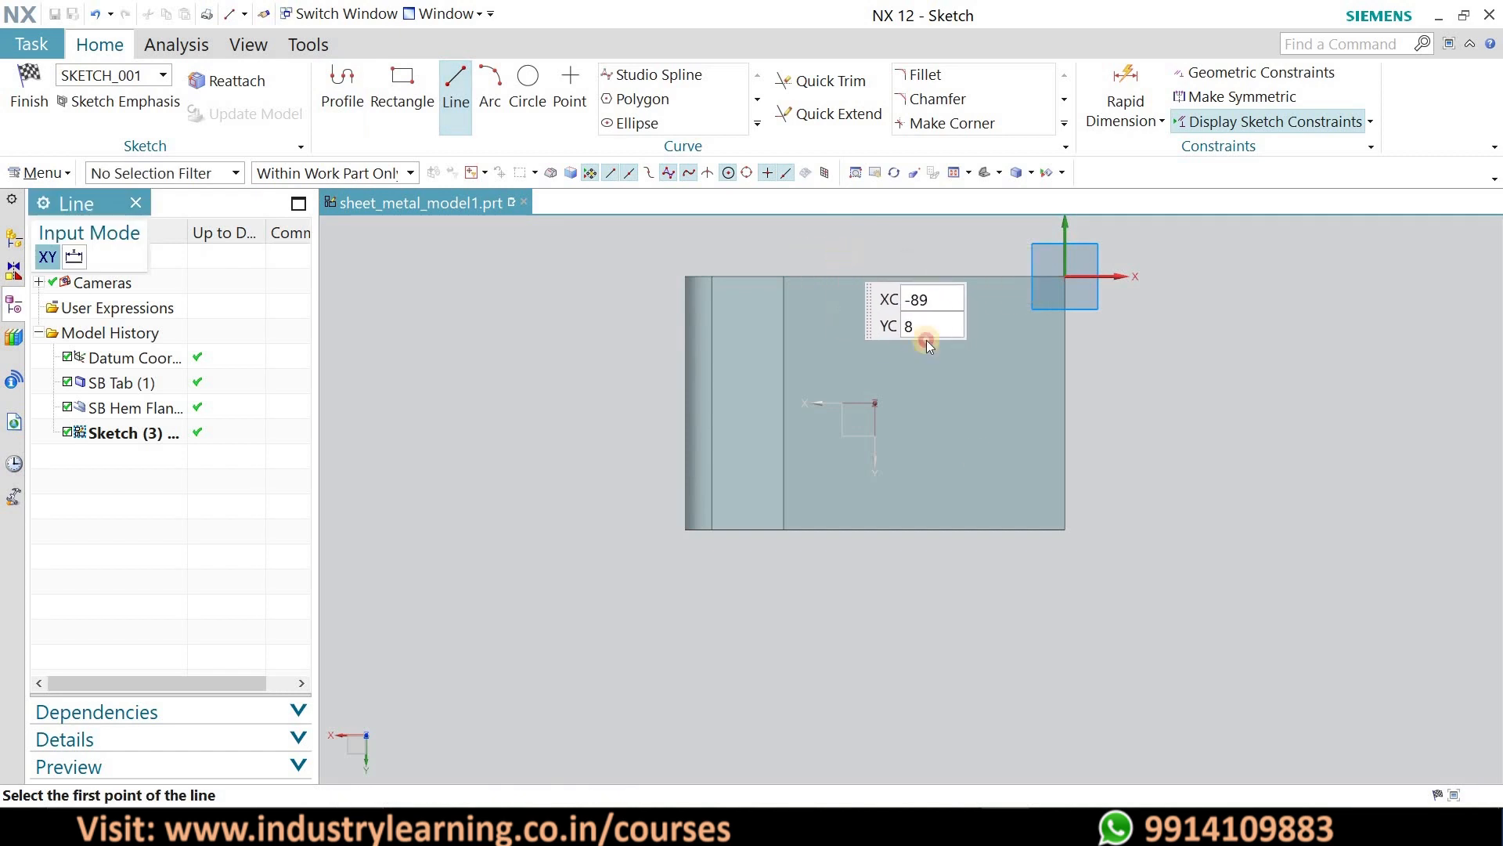
pyautogui.click(843, 256)
pyautogui.click(942, 562)
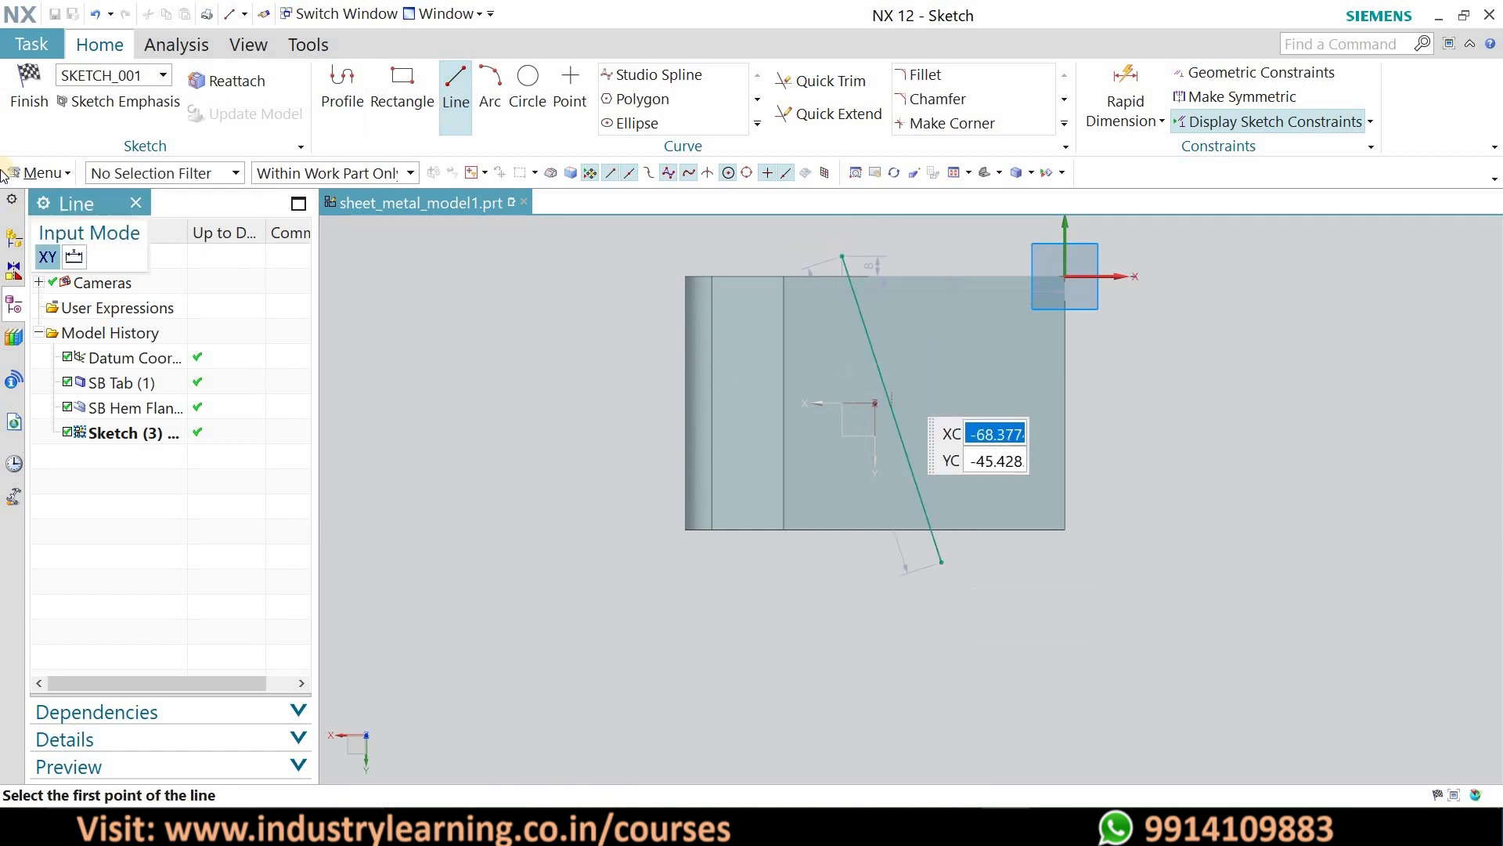
pyautogui.click(29, 86)
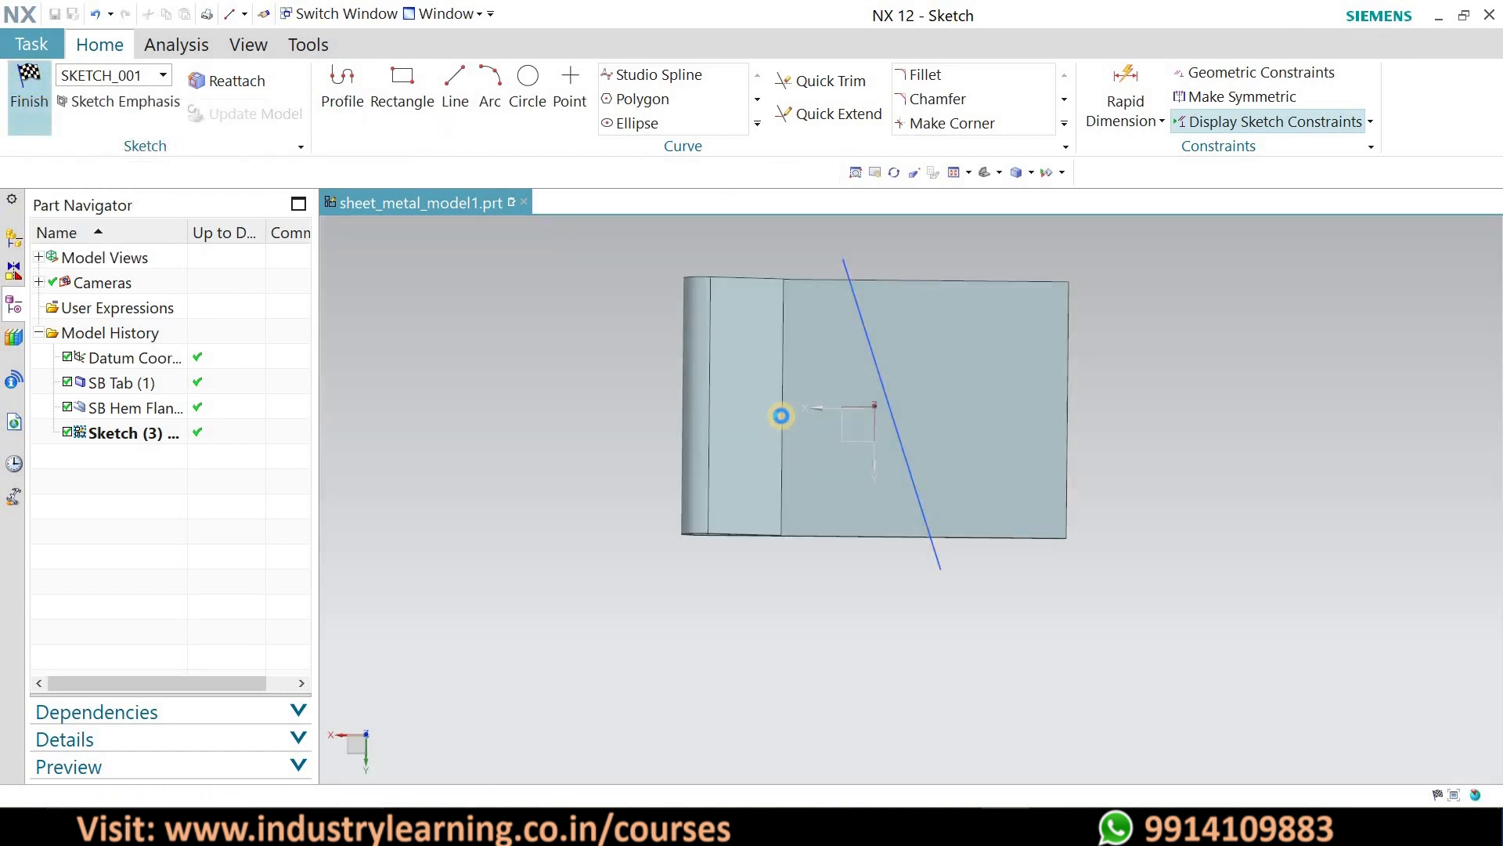
# - Reverse the direction of the 30 mm jog on the slanted line and create it
pyautogui.moveTo(1084, 496)
pyautogui.mouseDown(button='middle')
pyautogui.moveTo(840, 677)
pyautogui.moveTo(843, 634)
pyautogui.moveTo(843, 712)
pyautogui.moveTo(633, 597)
pyautogui.mouseUp(button='middle')
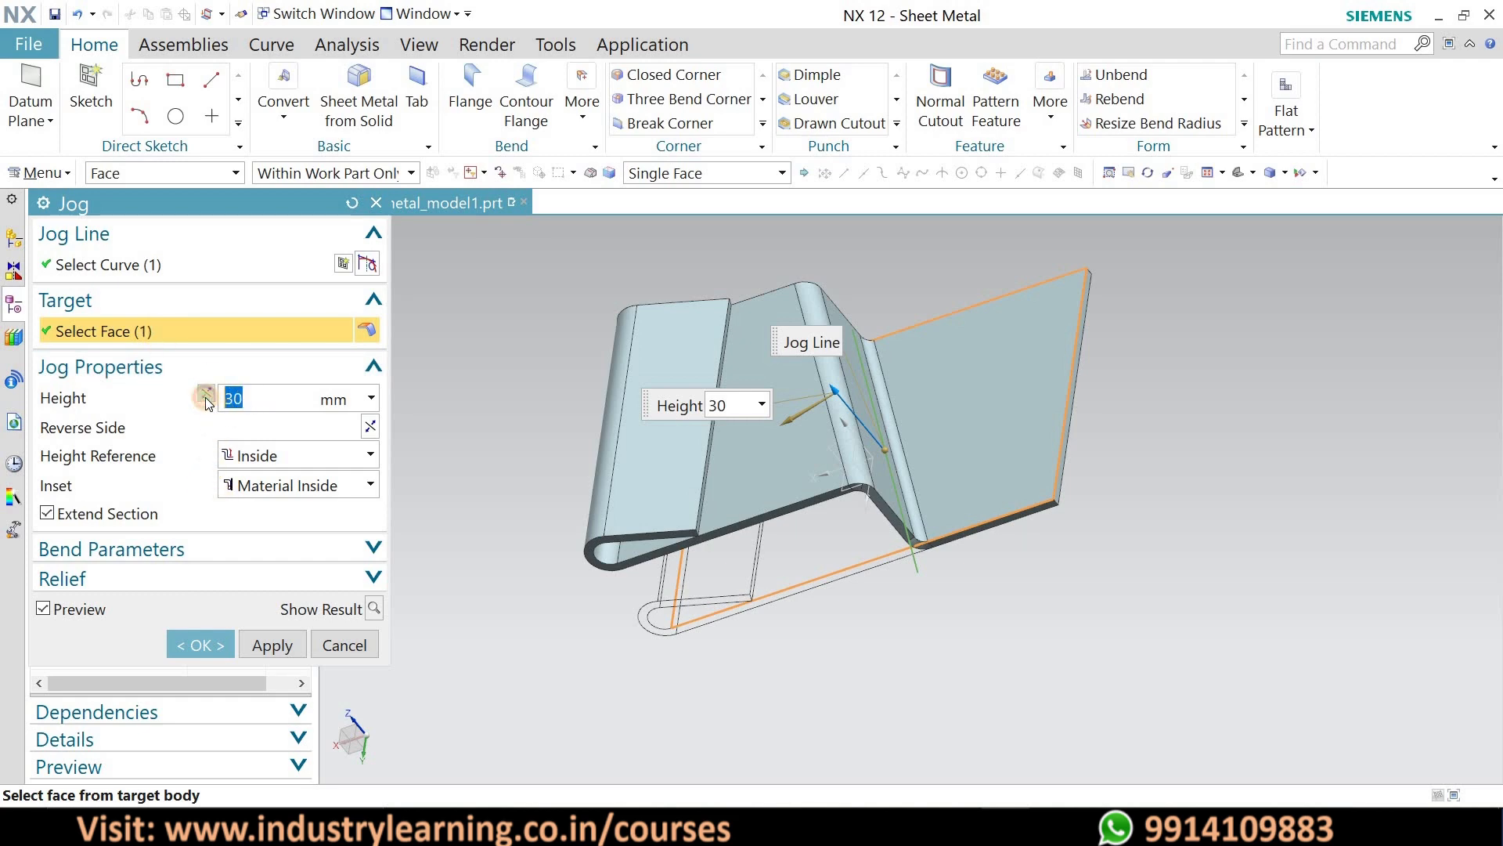
pyautogui.click(370, 426)
pyautogui.moveTo(1226, 459); pyautogui.dragTo(1144, 436, button='middle')
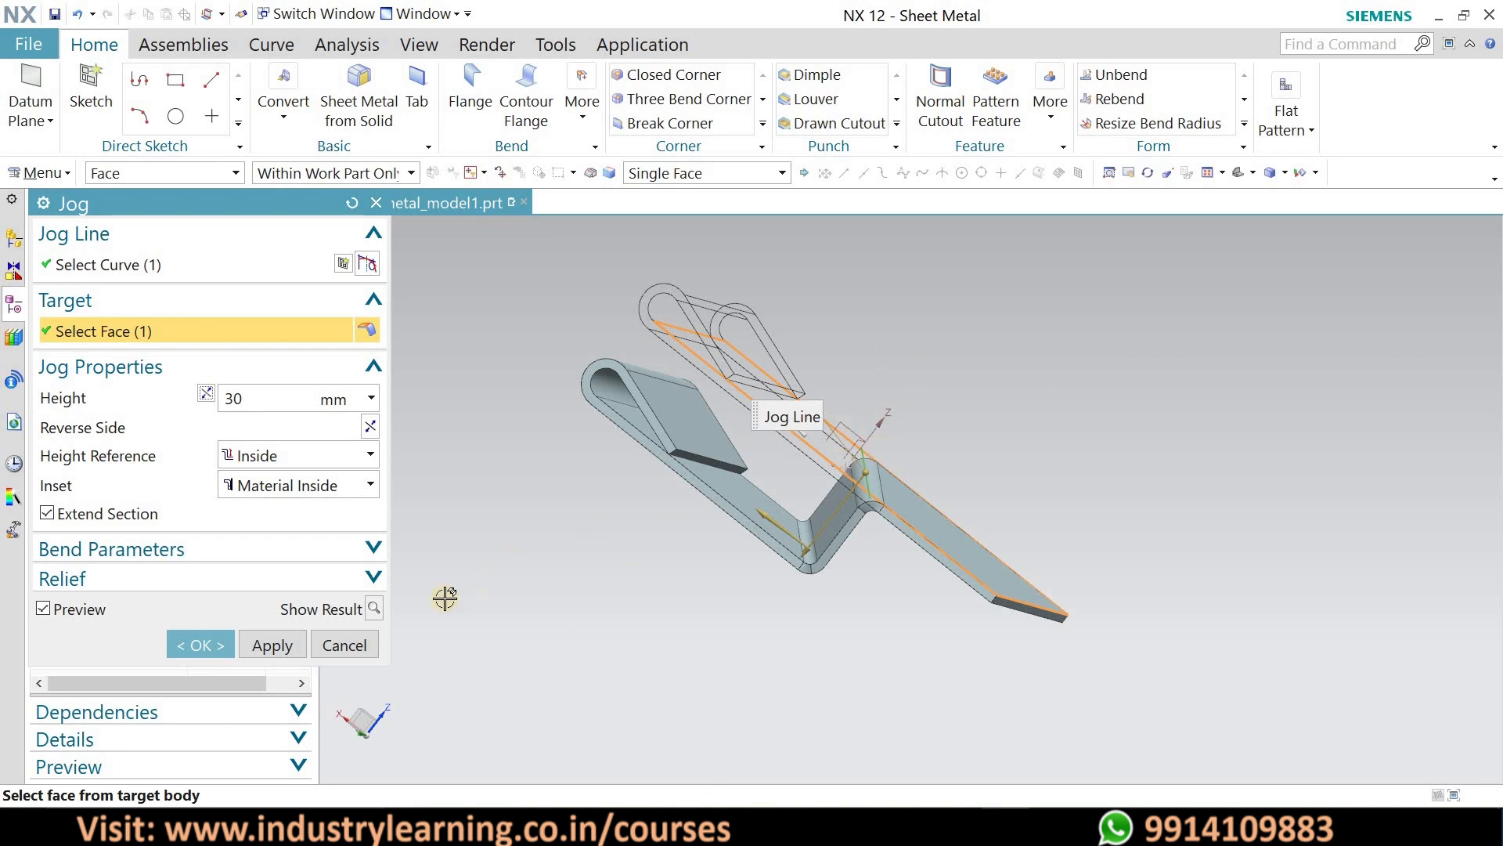
pyautogui.click(209, 634)
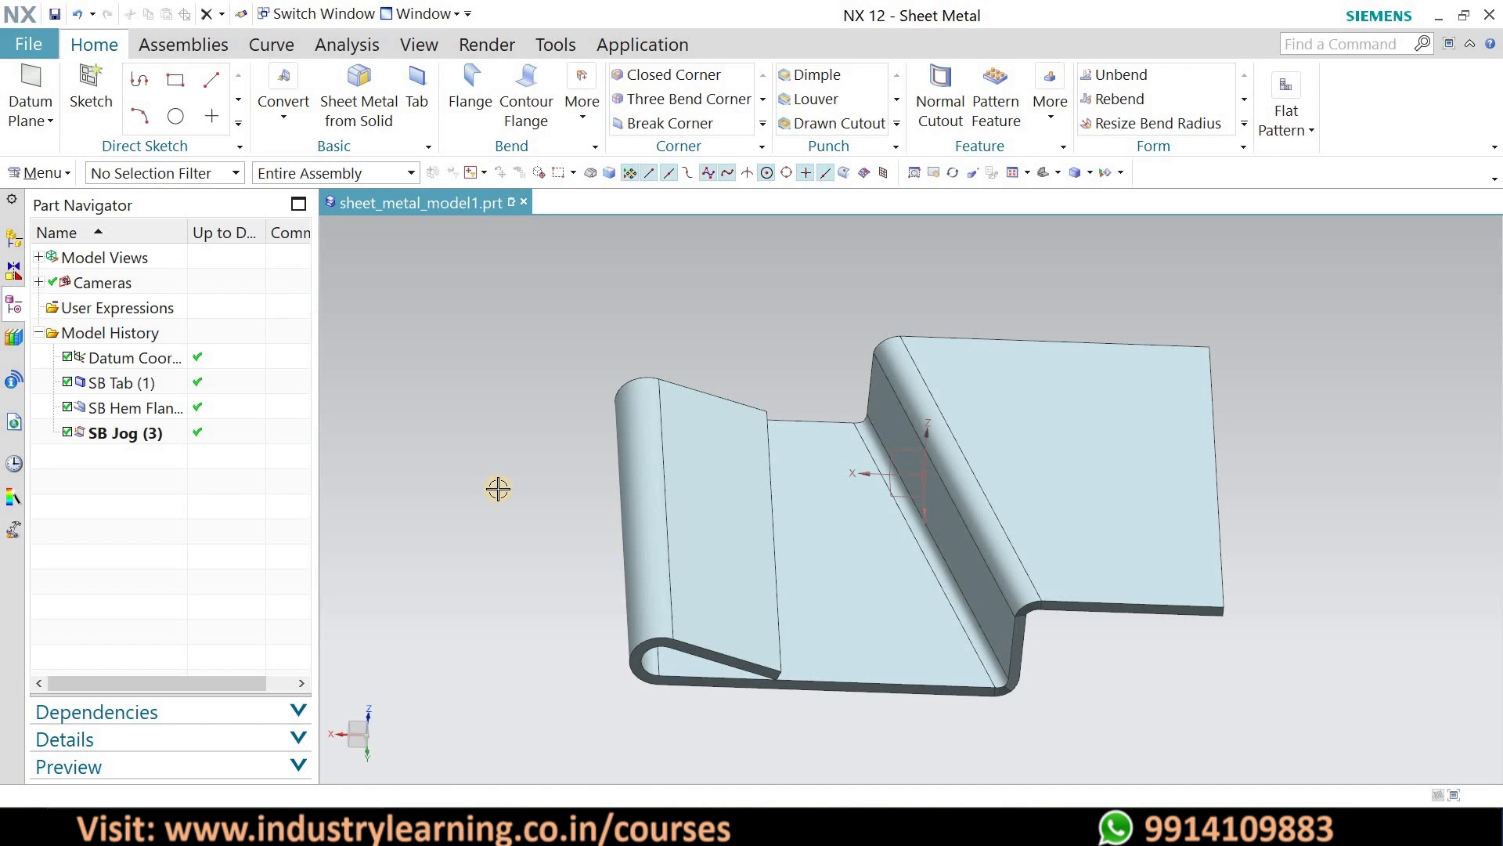
# - Start a Bend on the flat face beyond the jog and sketch a slanted bend line across its full width from X -53, Y 5
pyautogui.click(586, 122)
pyautogui.click(726, 202)
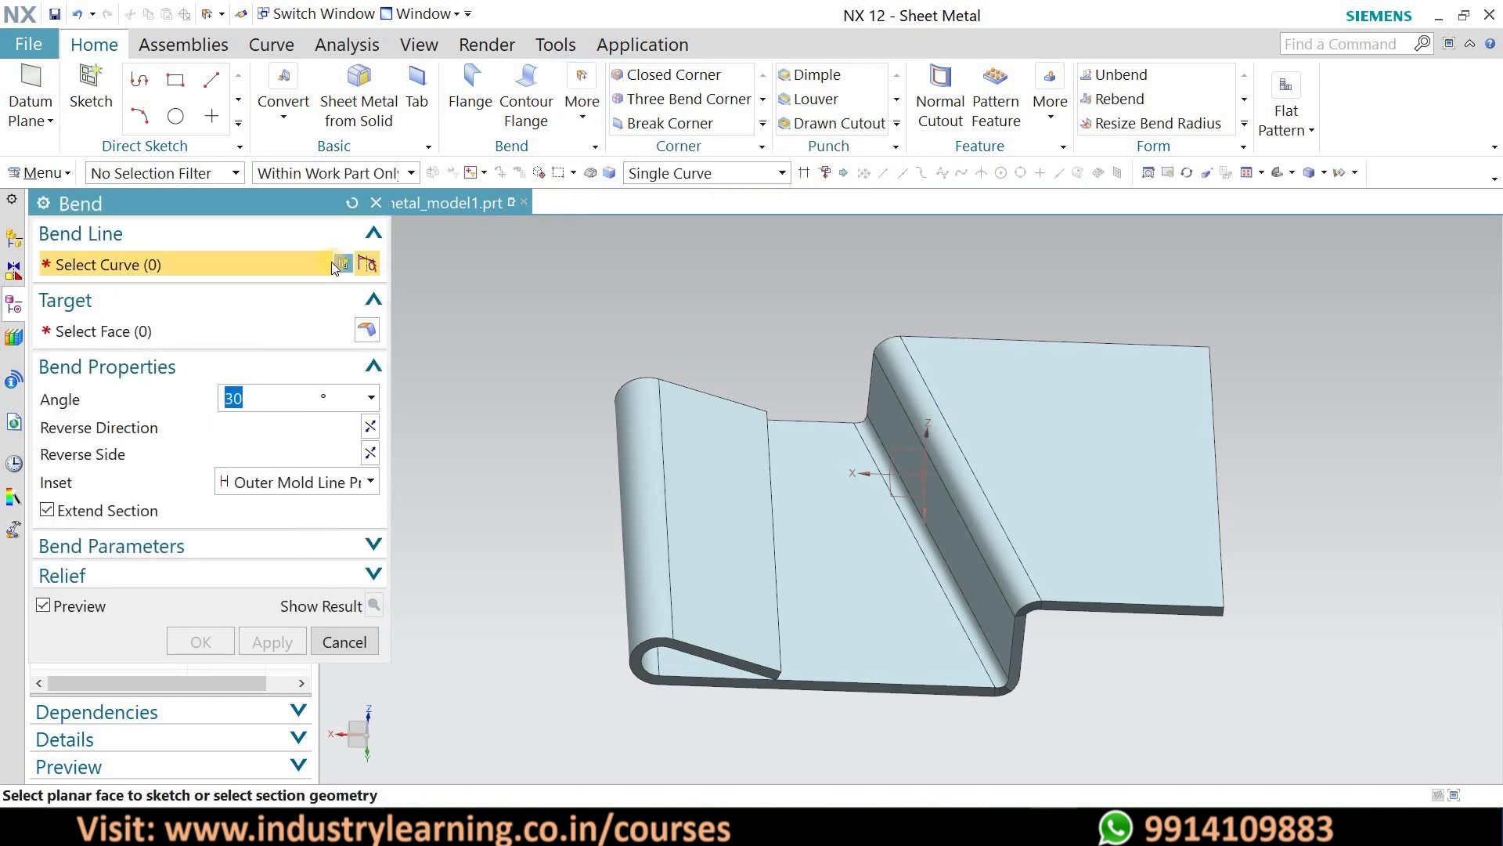
pyautogui.click(1114, 464)
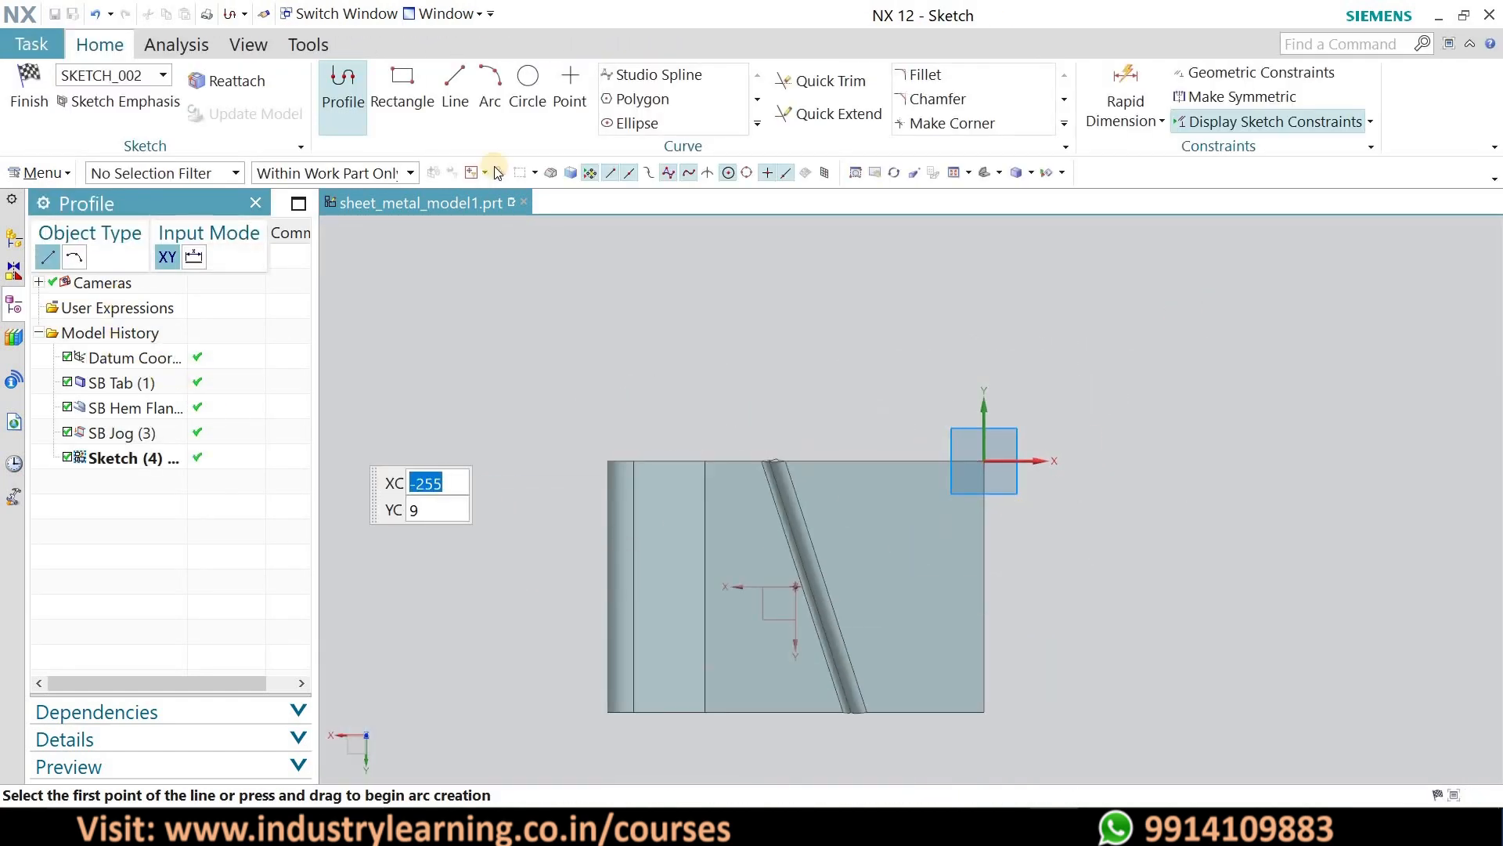
pyautogui.click(455, 90)
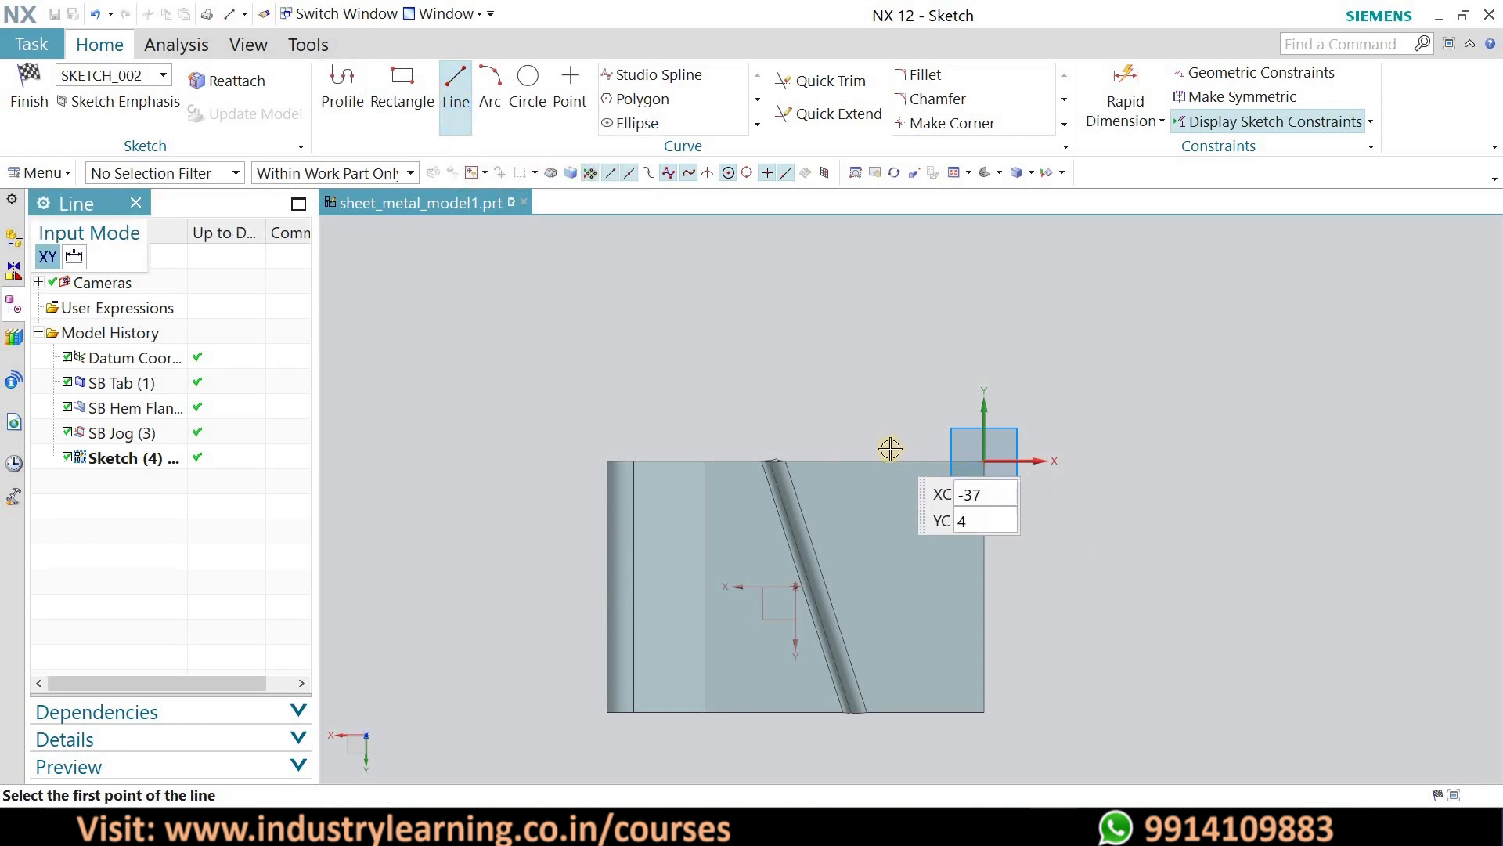
pyautogui.click(852, 449)
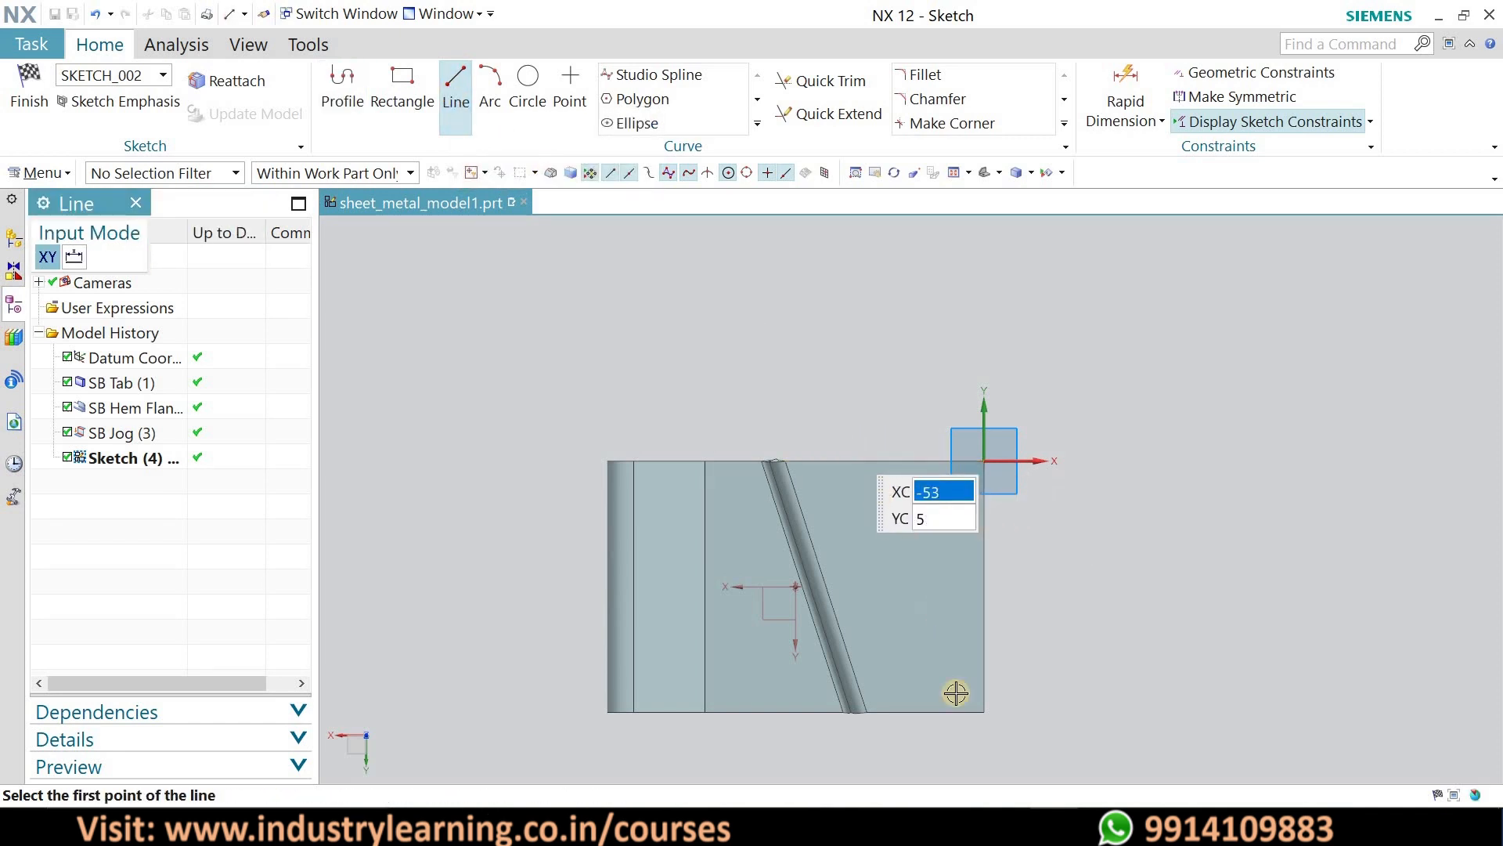
pyautogui.click(960, 743)
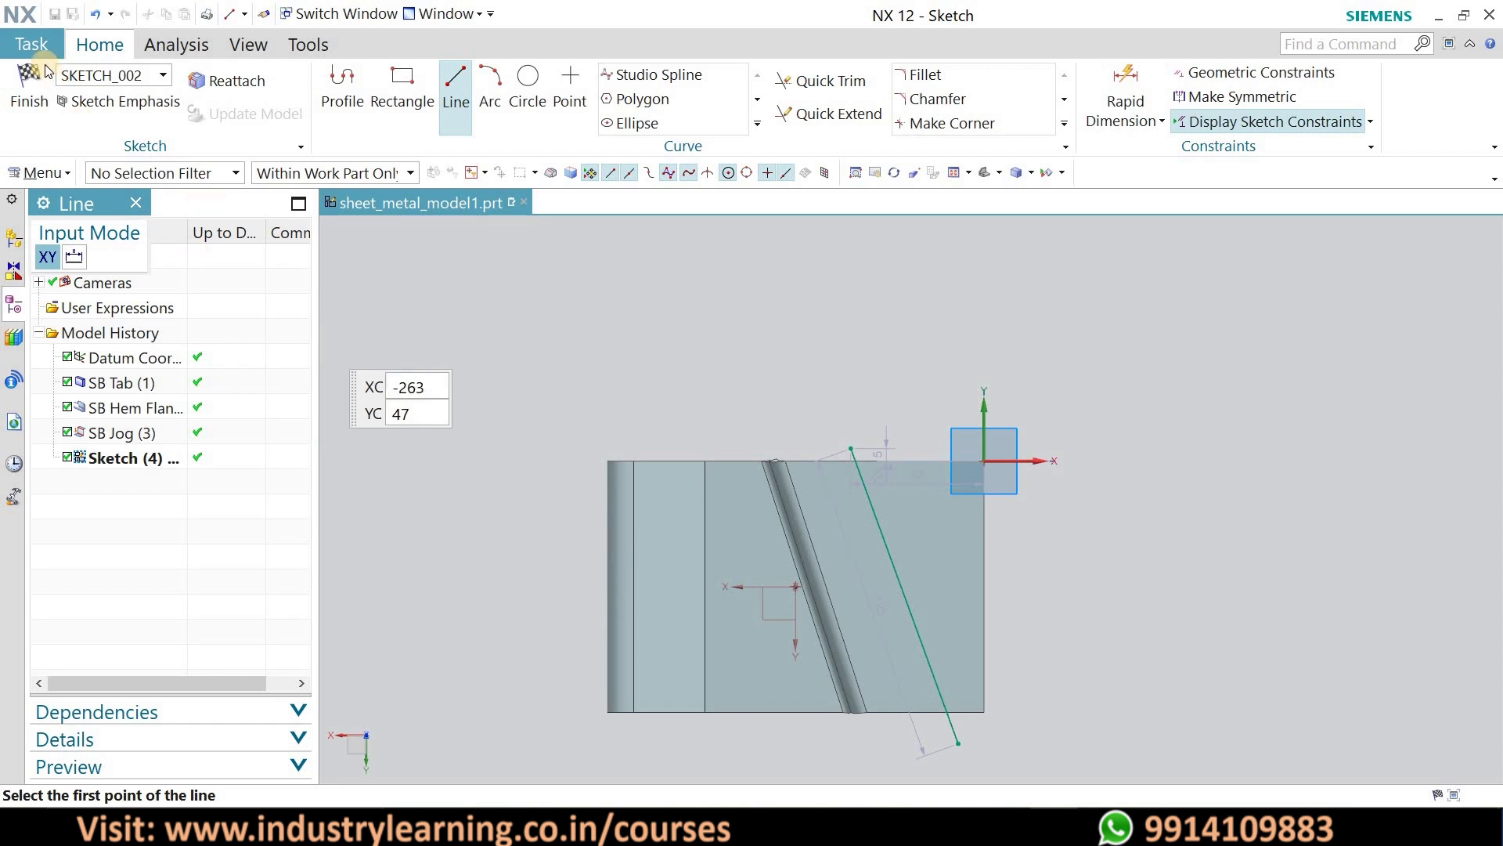
pyautogui.click(26, 90)
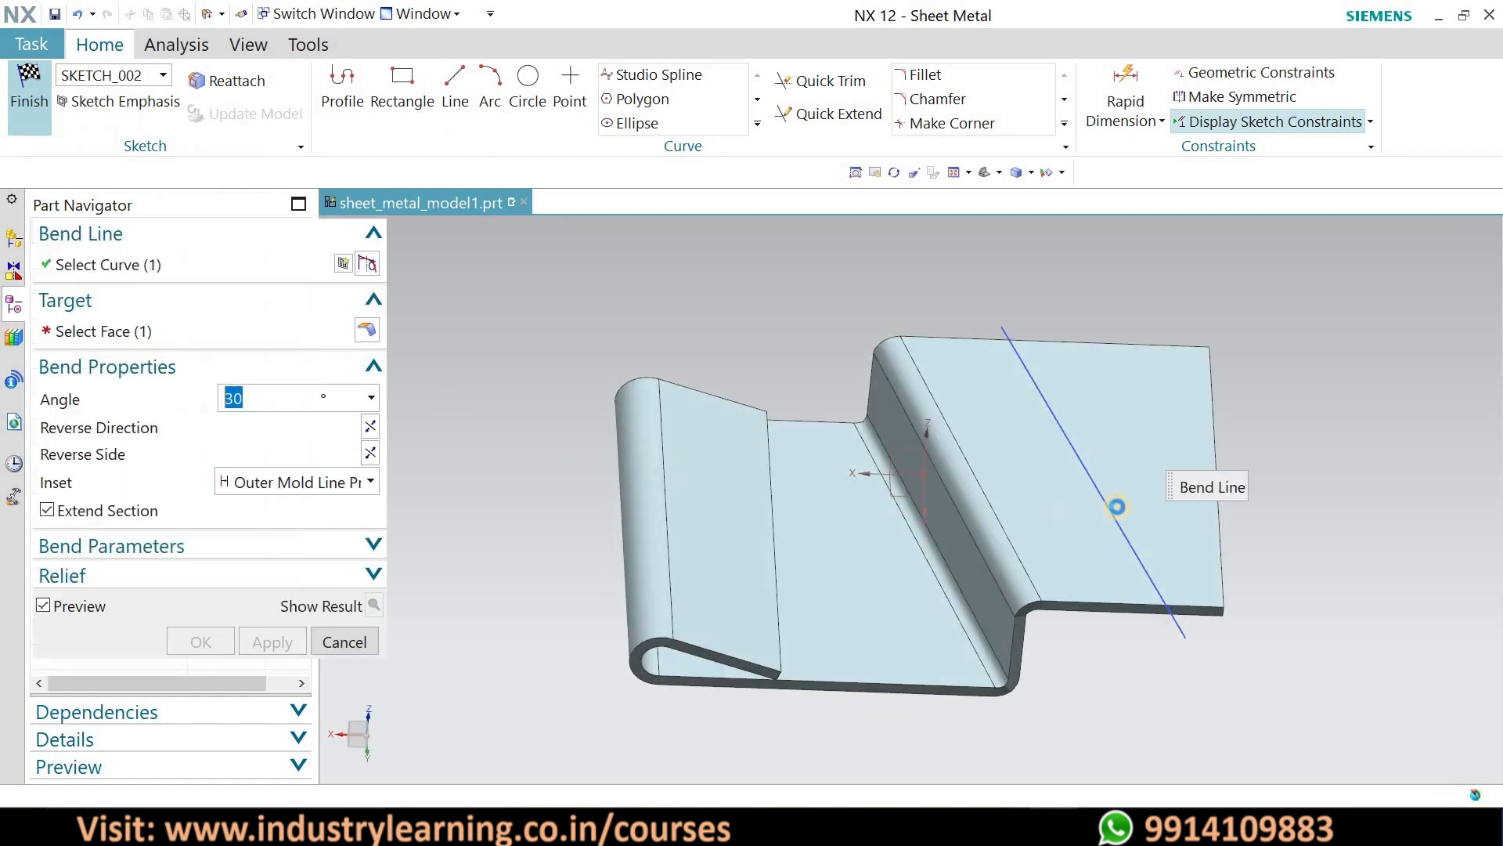
# - Set the bend angle to 60° with the Outer Mold Line inset
pyautogui.moveTo(1235, 560); pyautogui.dragTo(1205, 579, button='middle')
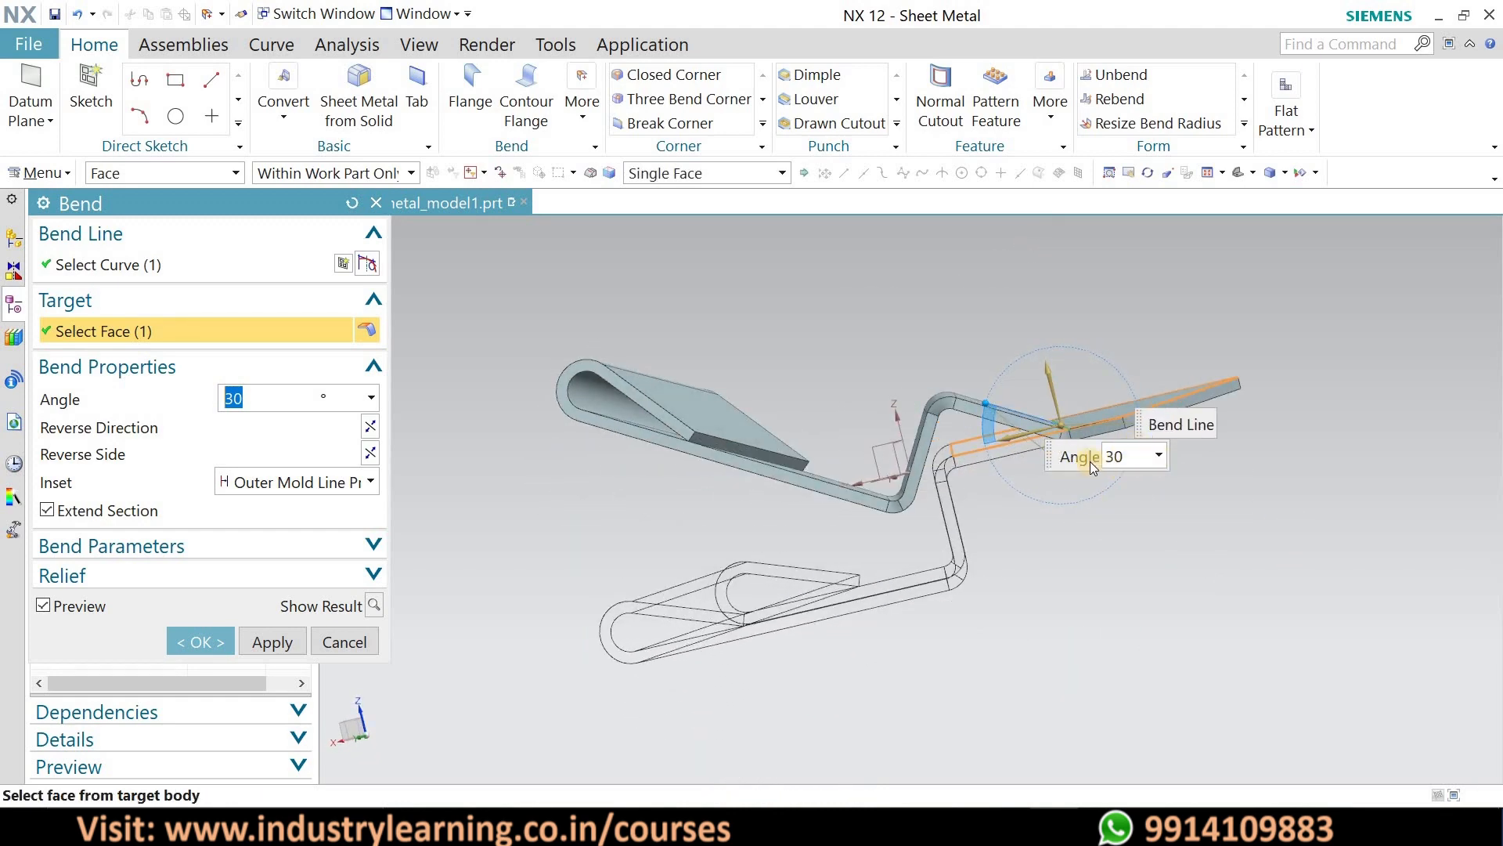
pyautogui.moveTo(1201, 520); pyautogui.dragTo(1206, 548, button='middle')
pyautogui.click(199, 397)
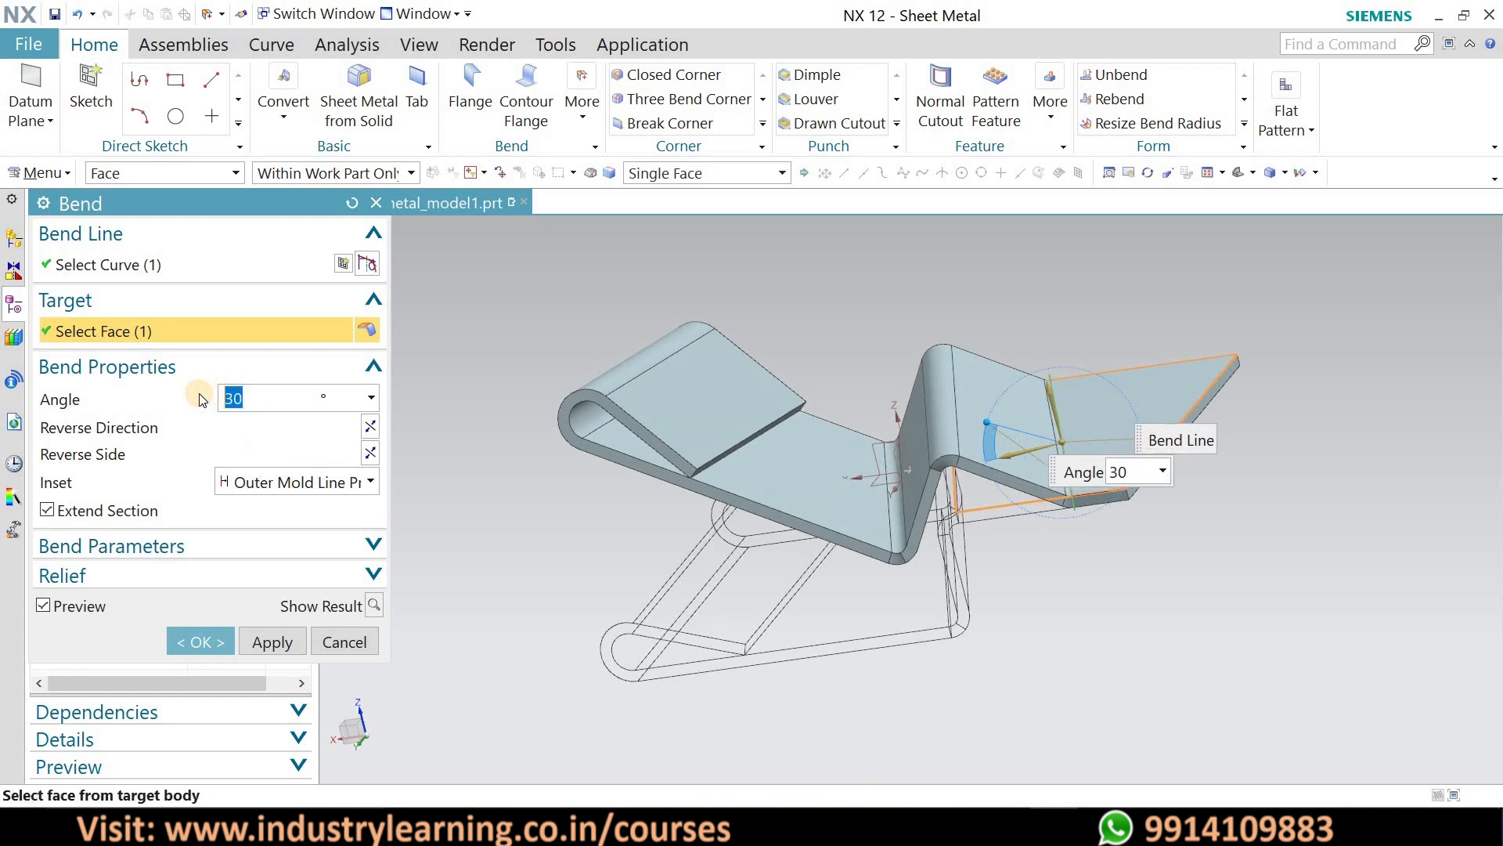
pyautogui.press('Return')
pyautogui.moveTo(783, 392); pyautogui.dragTo(778, 345, button='middle')
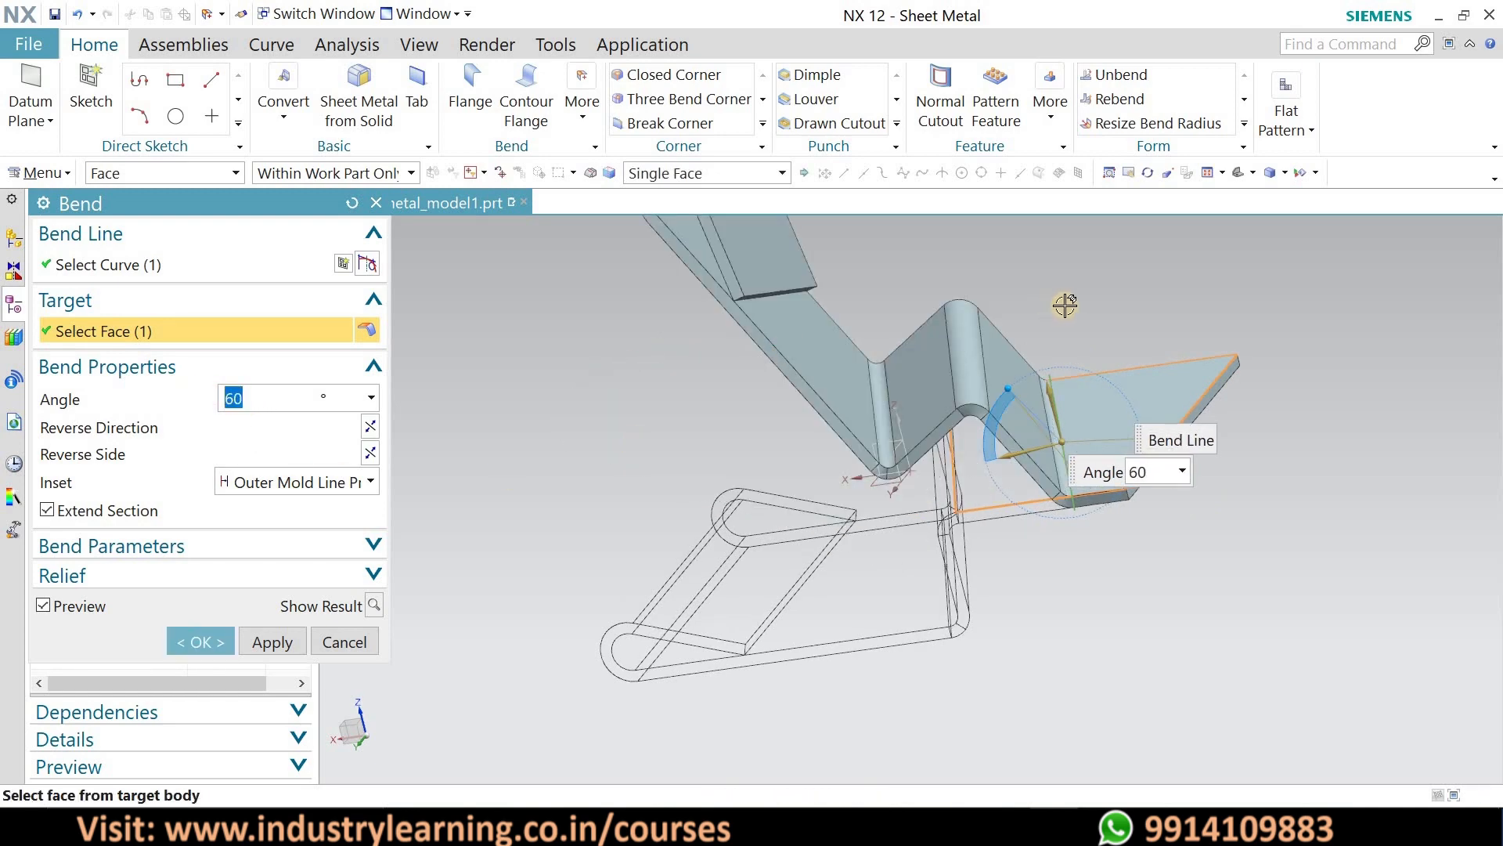
# - Set the bend angle to 90°, show the computed result, and create the bend
pyautogui.moveTo(1013, 302); pyautogui.dragTo(979, 337, button='middle')
pyautogui.click(190, 398)
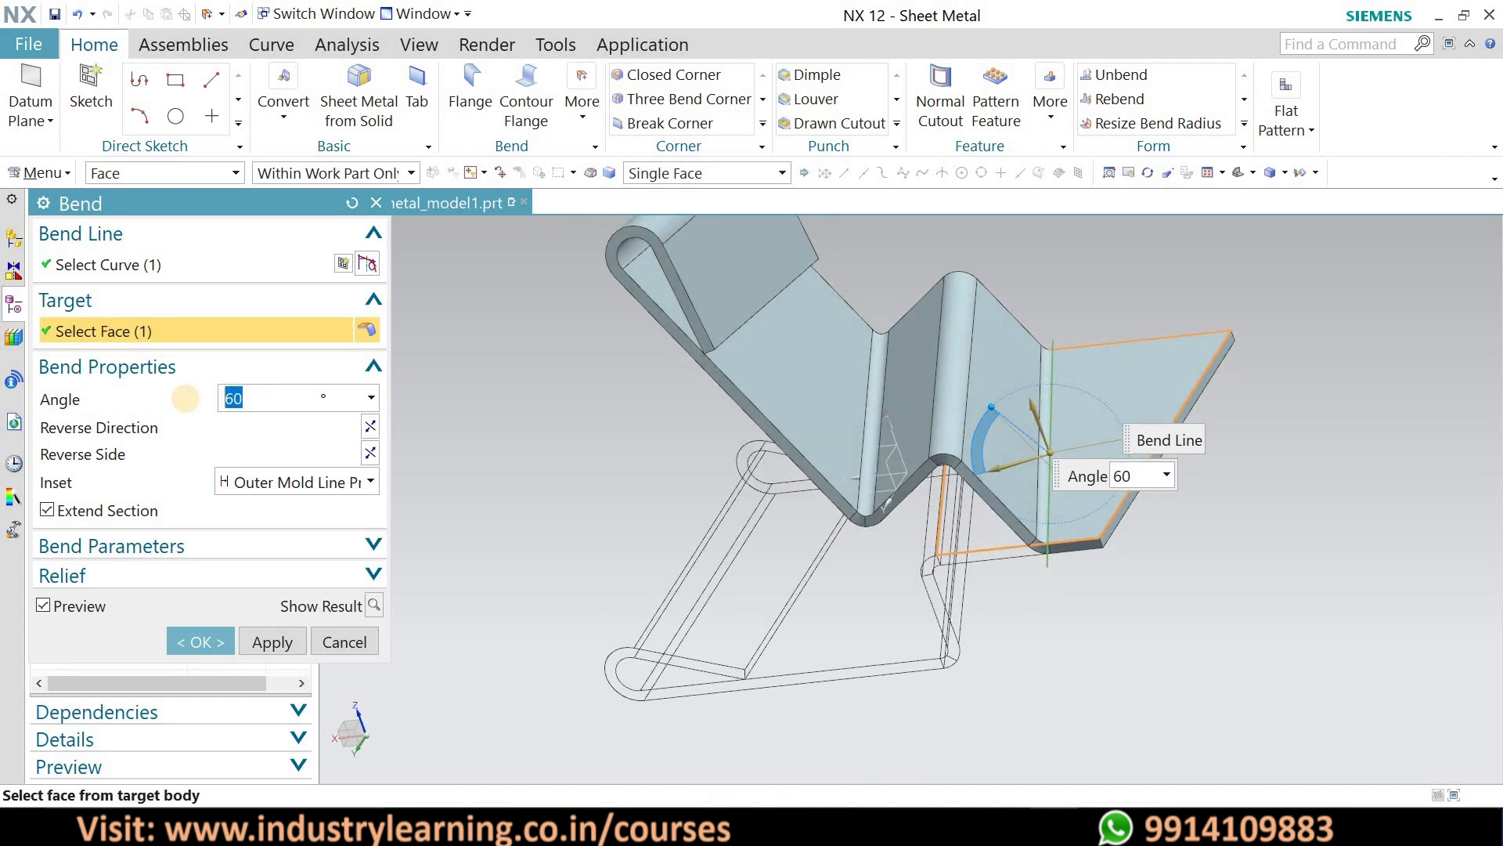
pyautogui.write('90')
pyautogui.press('Return')
pyautogui.moveTo(1374, 478); pyautogui.dragTo(1292, 595, button='middle')
pyautogui.click(373, 607)
pyautogui.moveTo(1173, 479); pyautogui.dragTo(696, 545, button='middle')
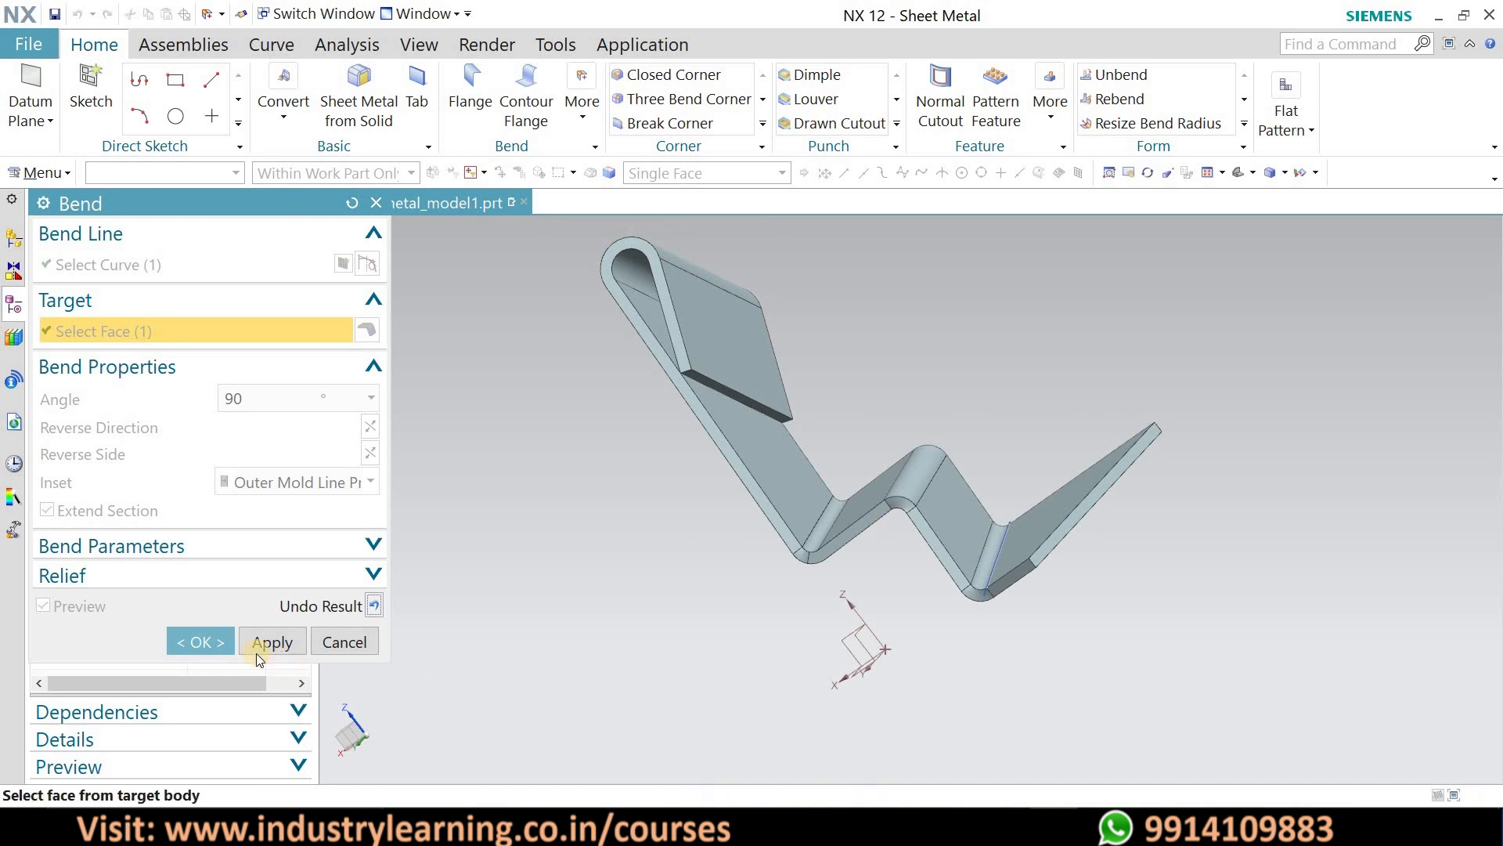
pyautogui.click(197, 641)
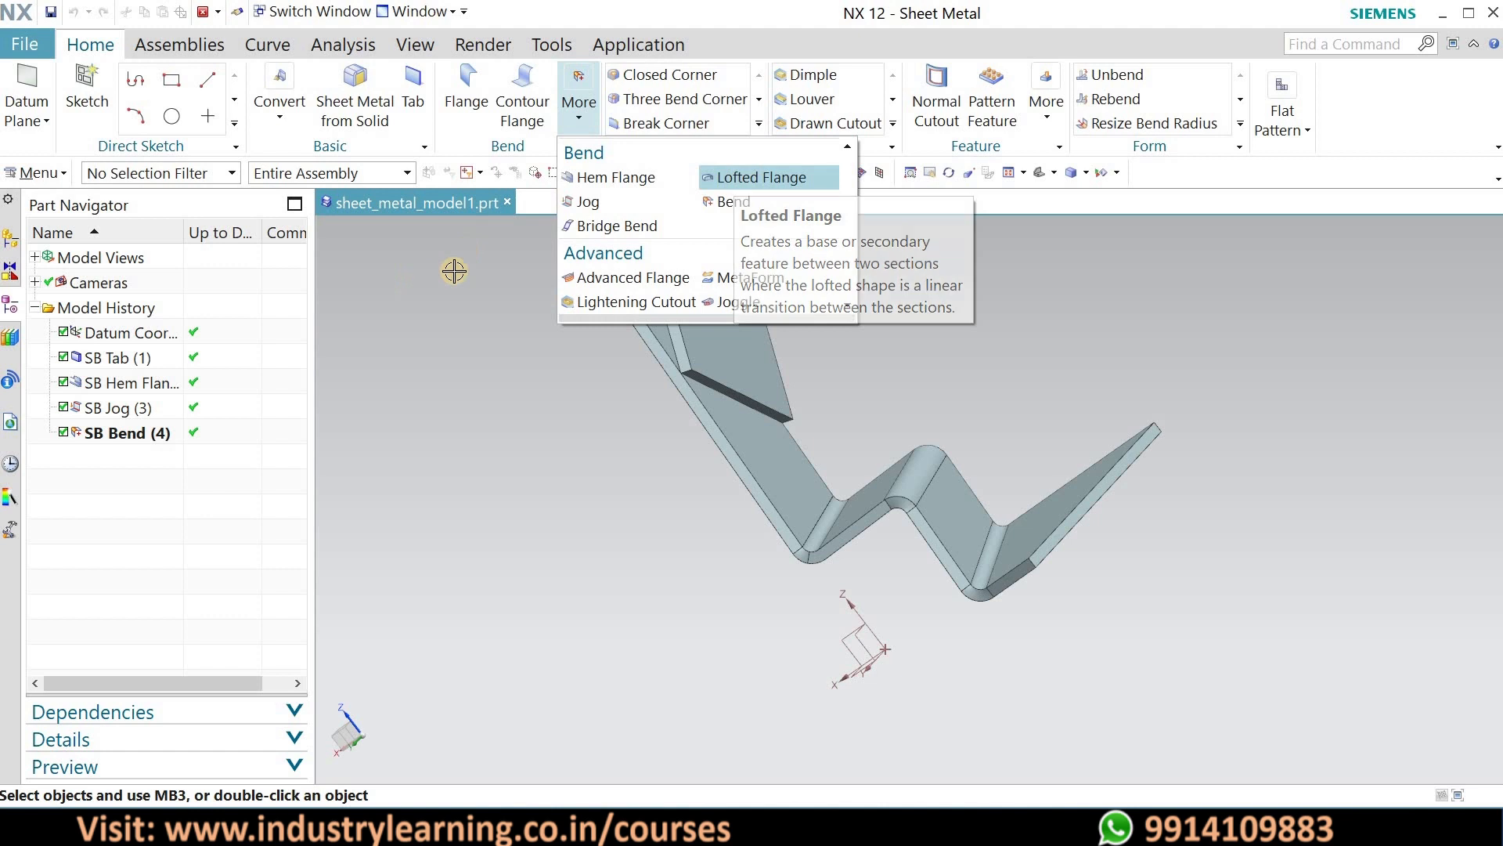
# - Delete the bend feature from the model history
pyautogui.click(474, 434)
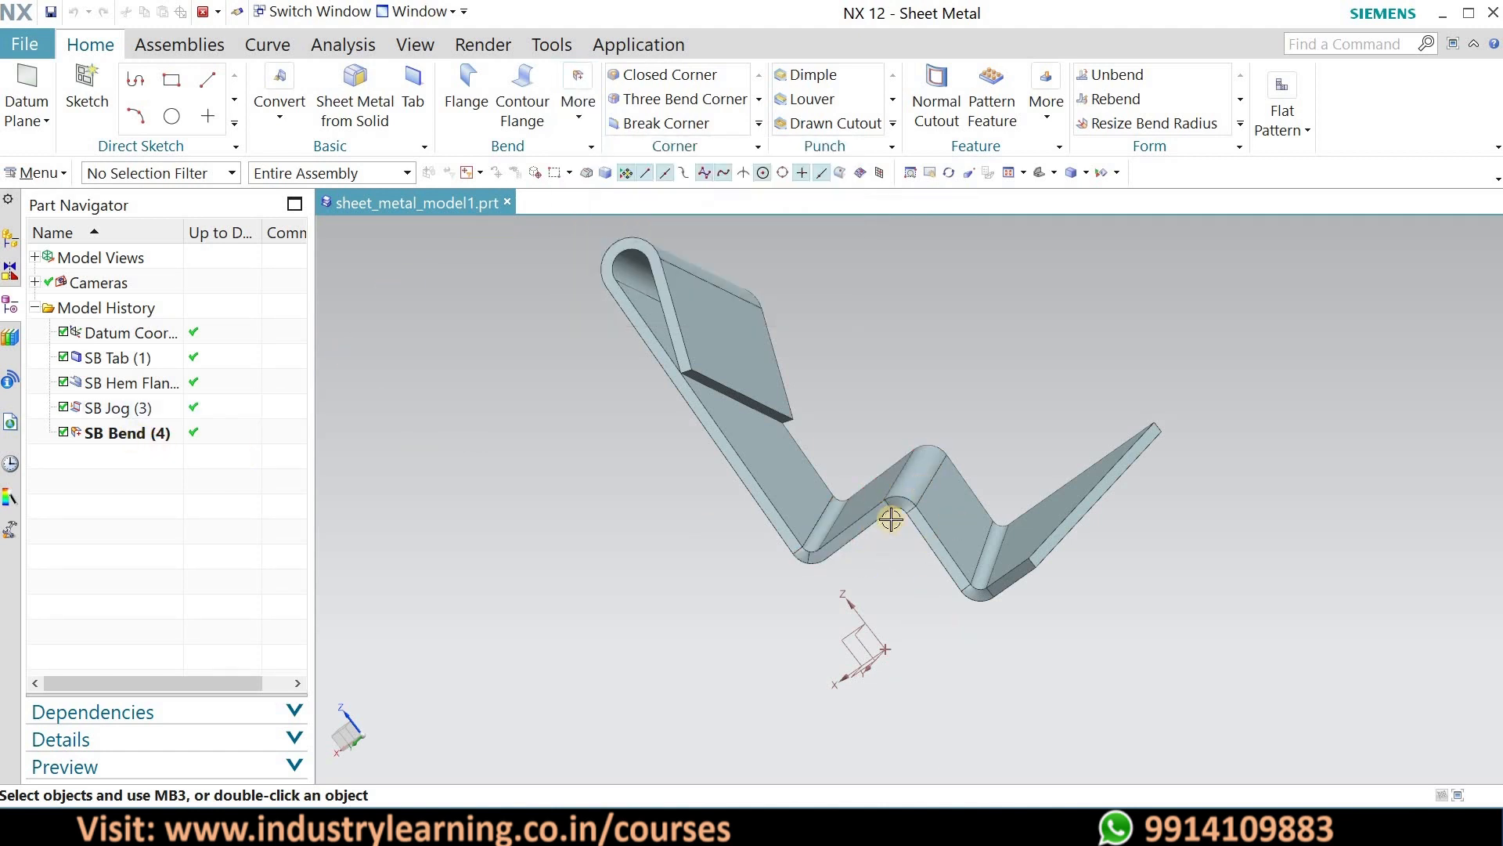
pyautogui.rightClick(130, 434)
pyautogui.click(205, 378)
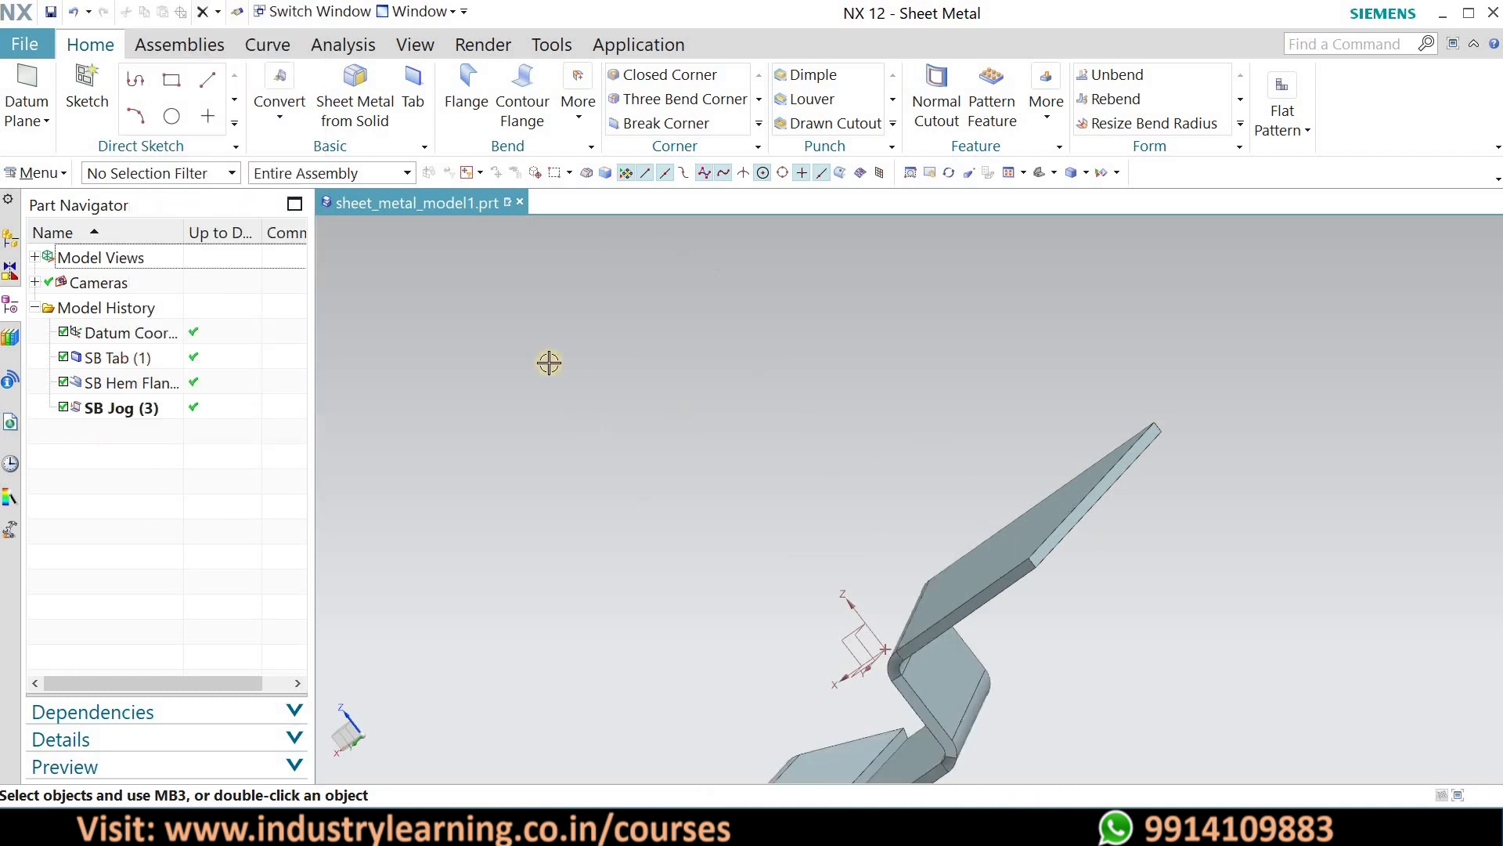
# - Delete the jog feature from the model history
pyautogui.rightClick(107, 414)
pyautogui.press('Return')
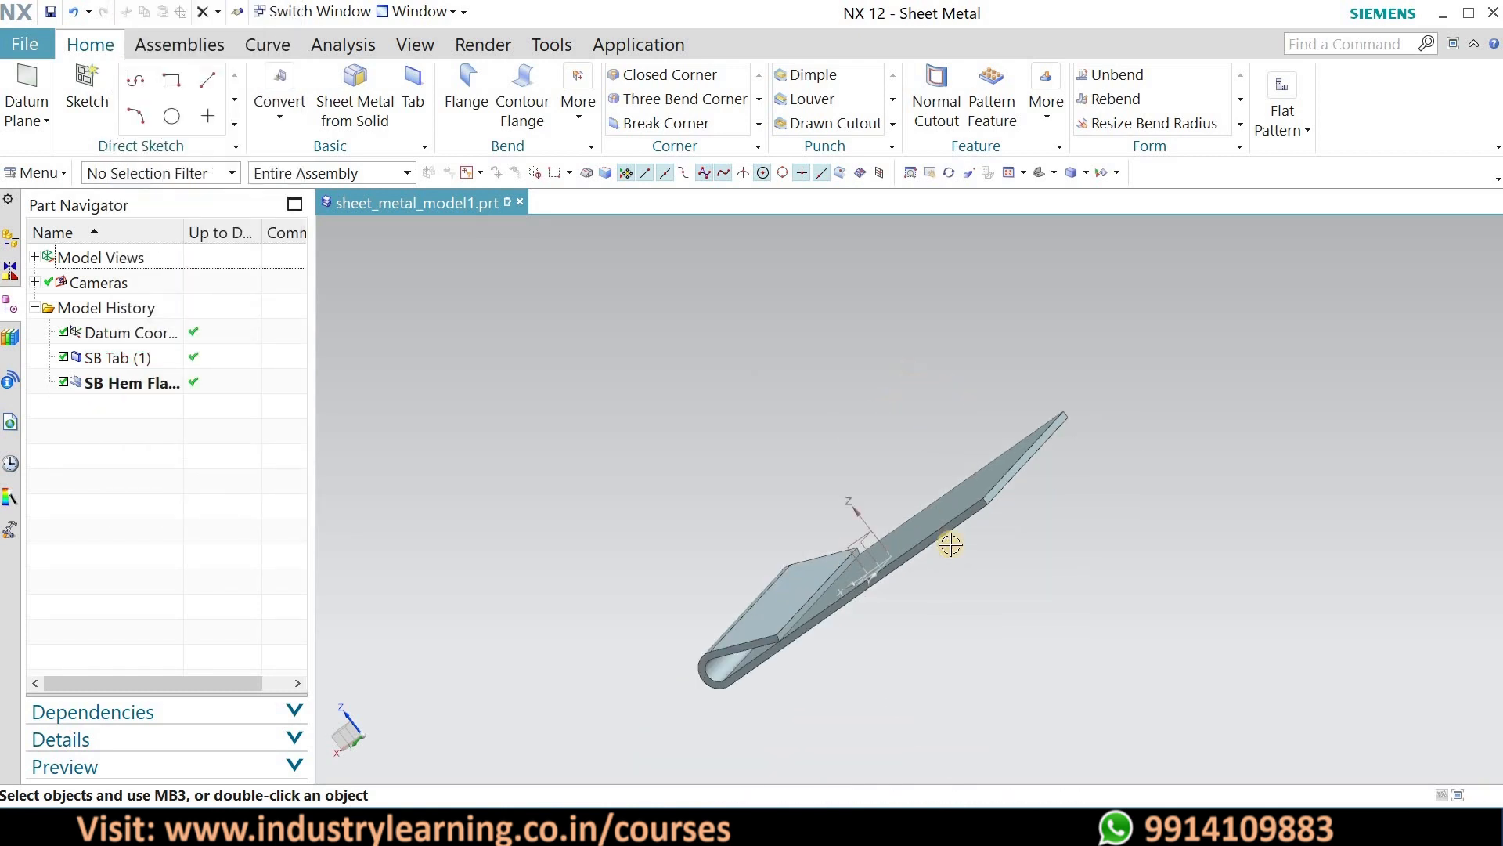
pyautogui.moveTo(1010, 566); pyautogui.dragTo(742, 483, button='middle')
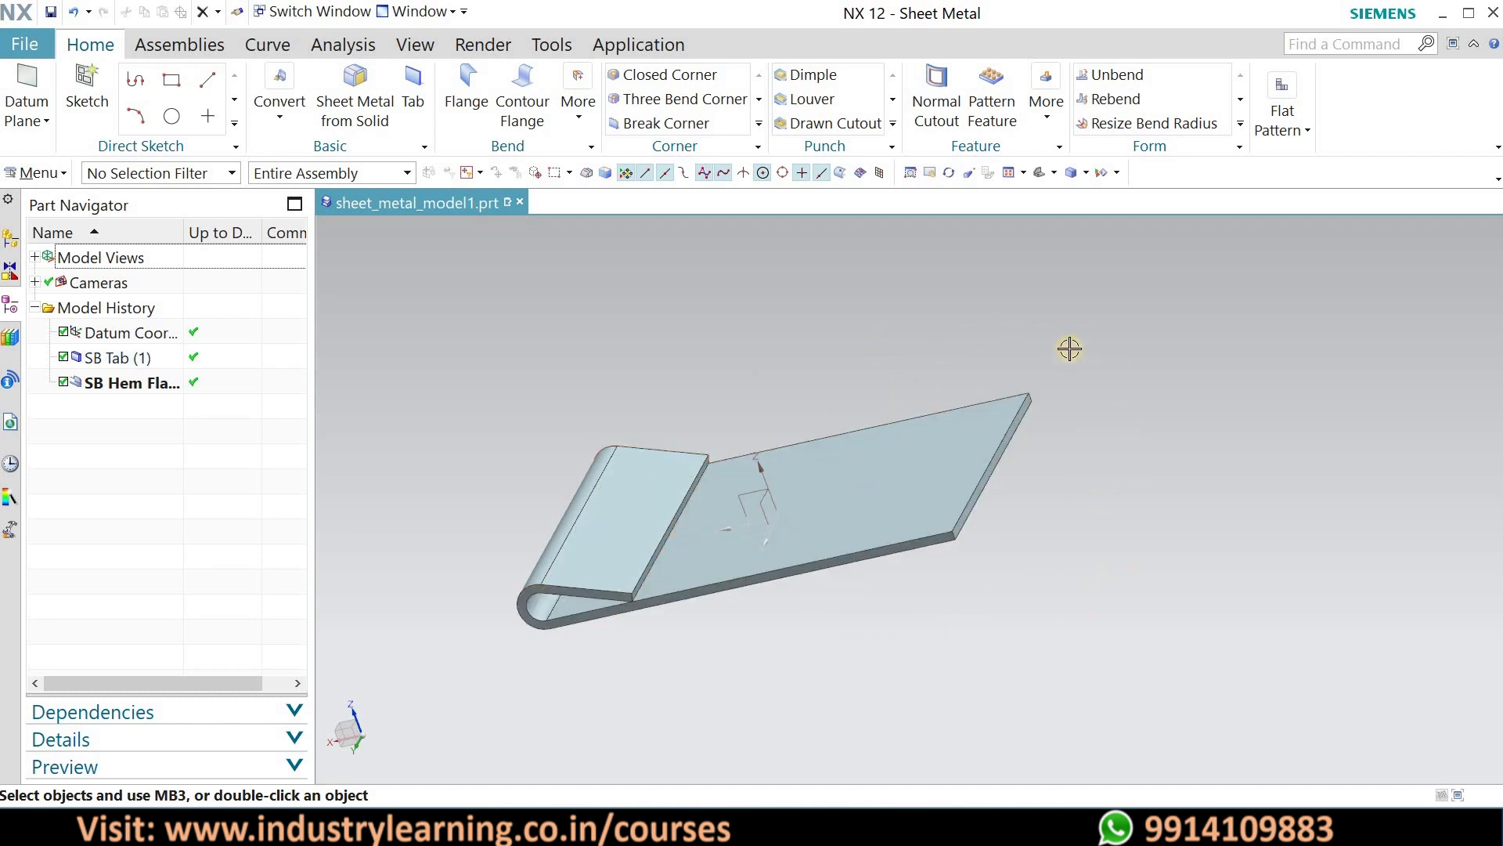
# - Start a secondary Lofted Flange and place the start-section sketch plane normal to the tab's end edge at its near corner
pyautogui.click(580, 119)
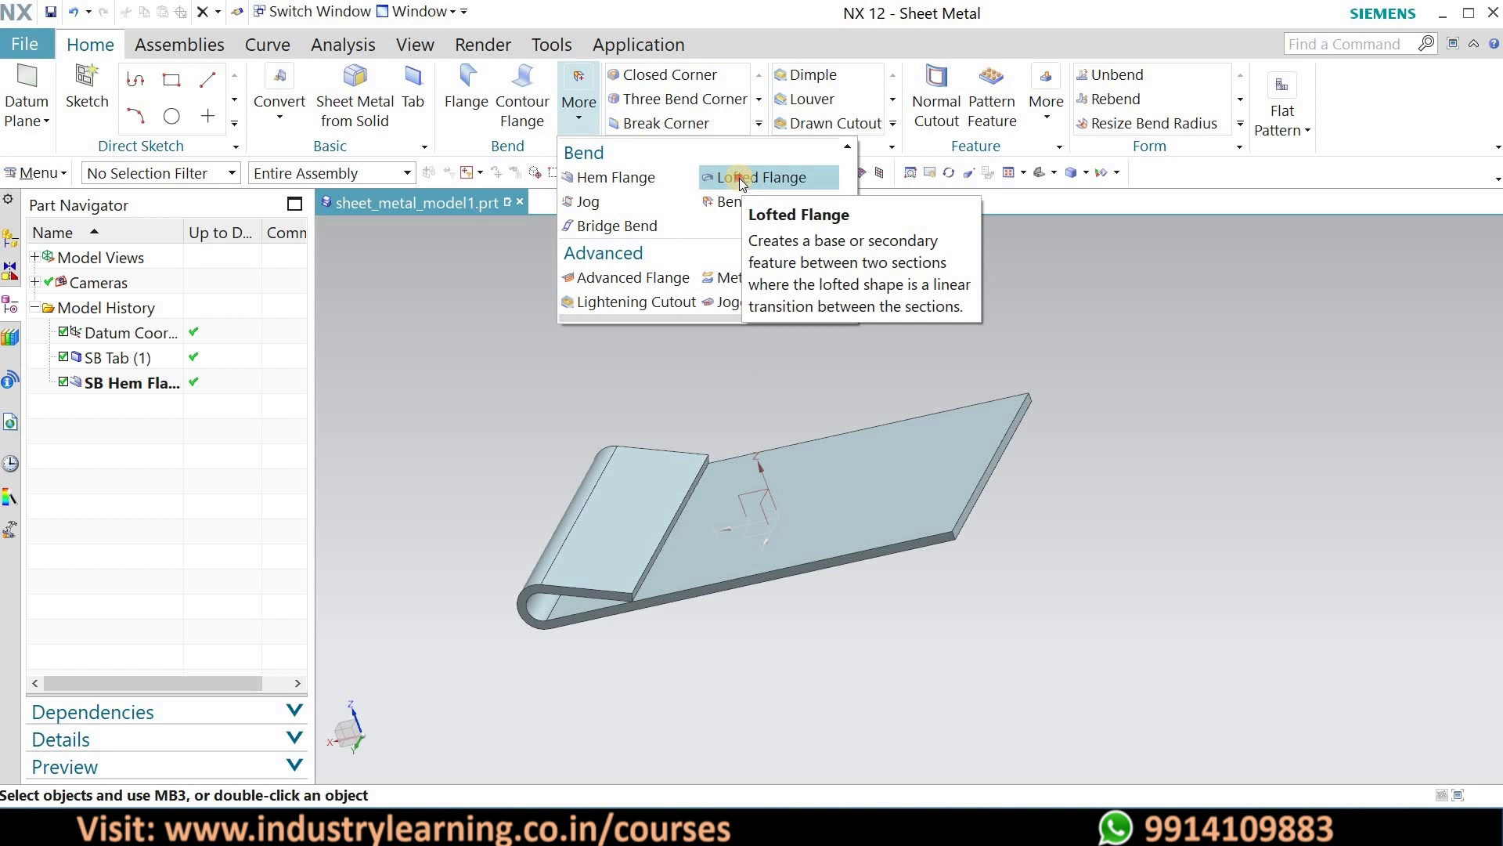
pyautogui.click(742, 179)
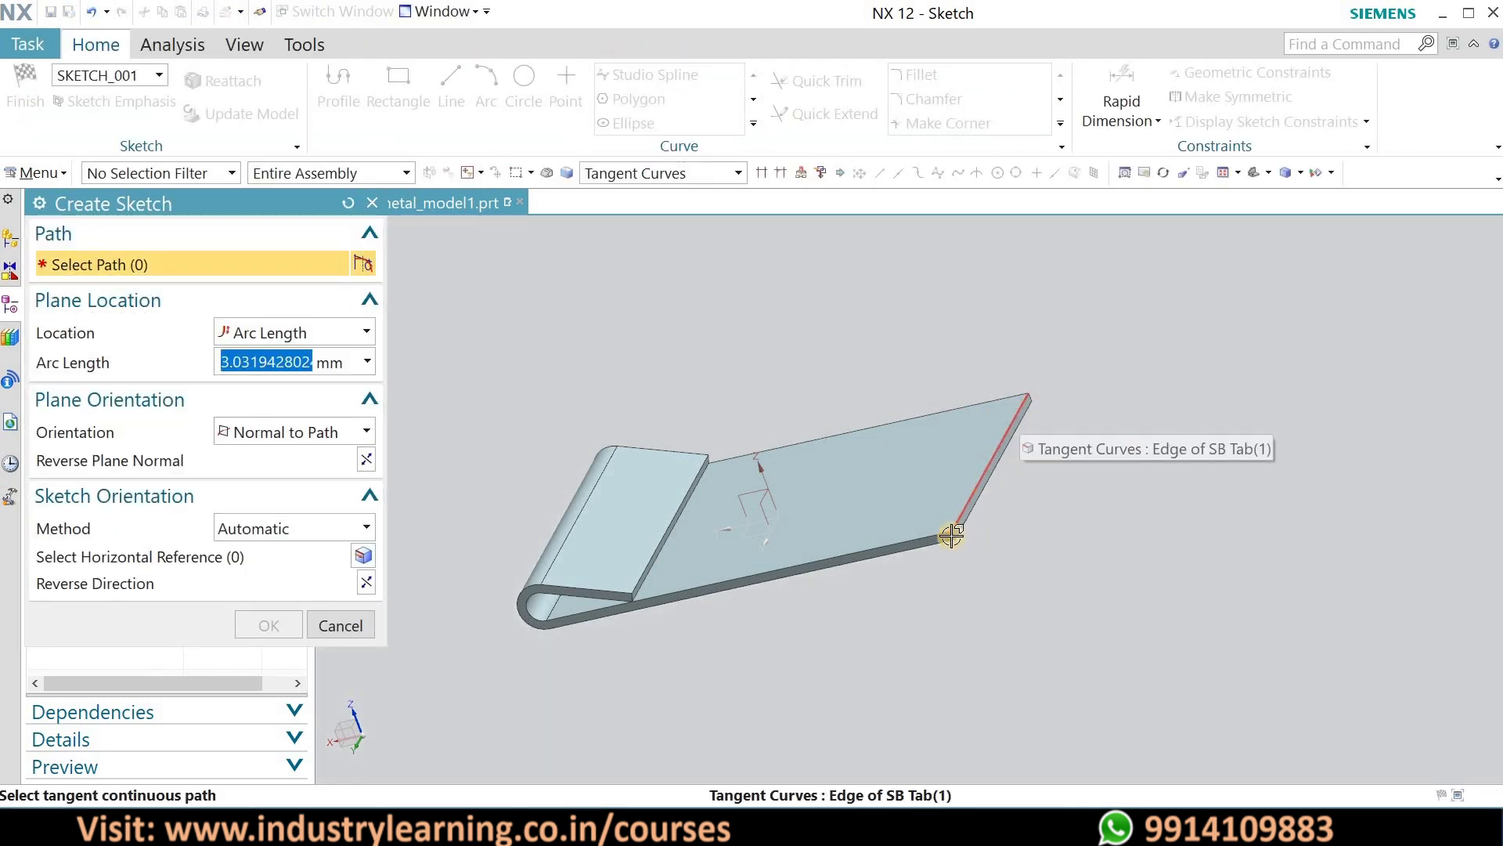
pyautogui.click(952, 529)
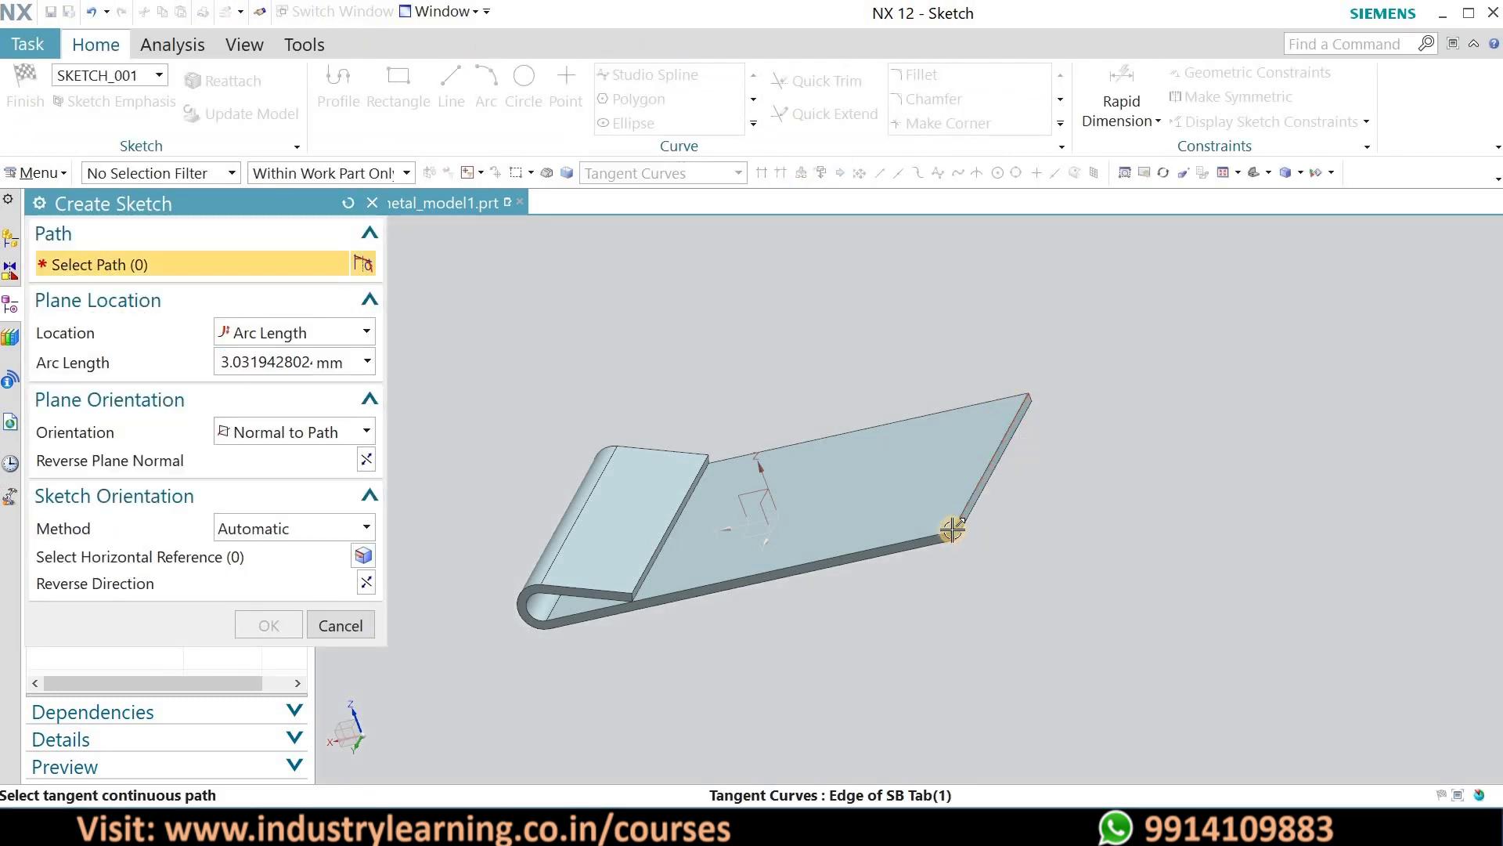
pyautogui.scroll(-3, 963, 501)
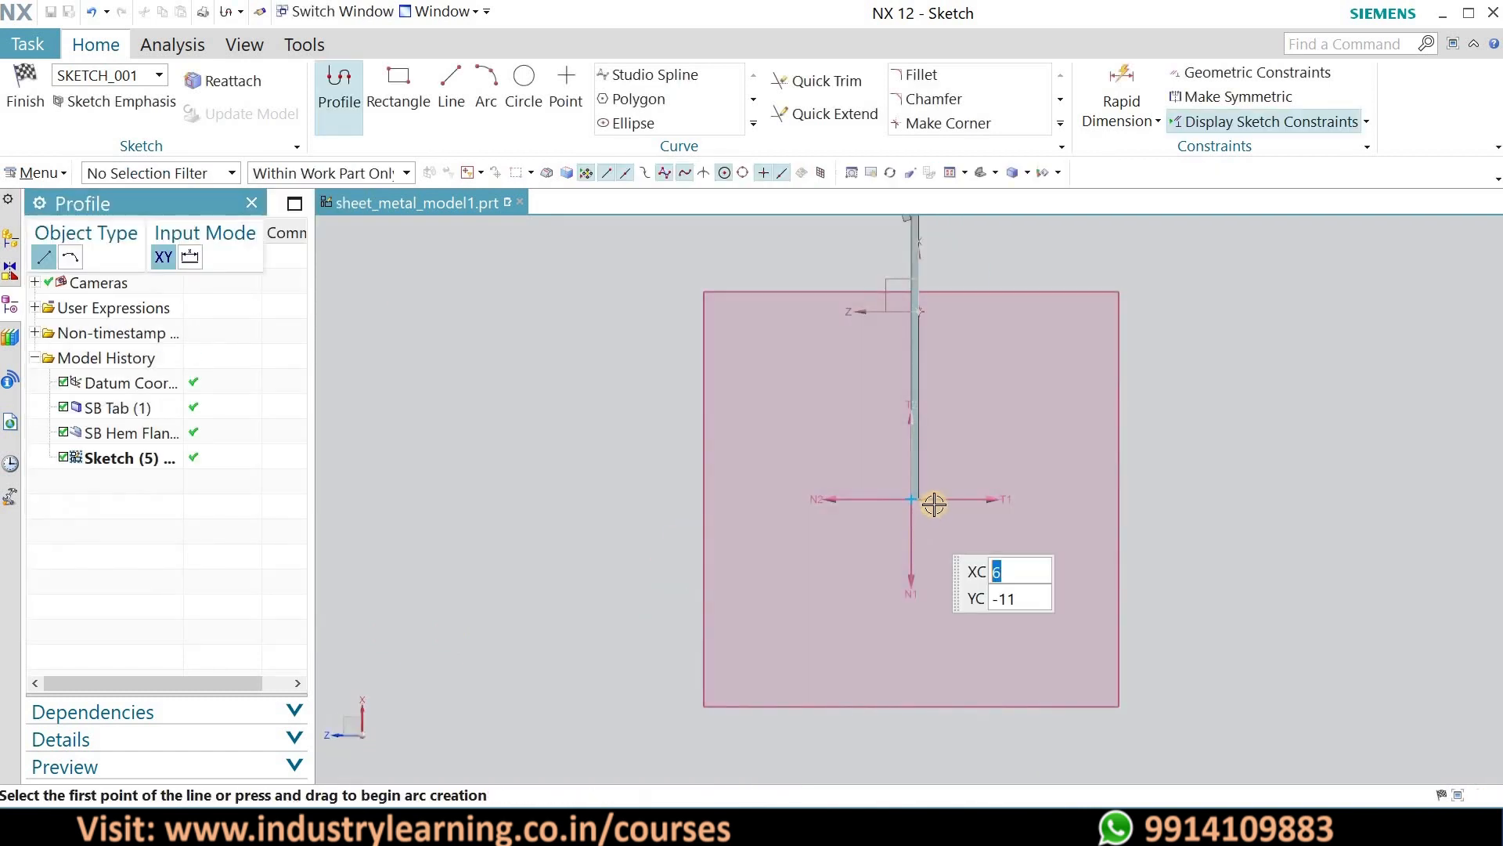
# - Sketch a slanted start-section line from the sketch plane's origin outward beyond the tab's end and finish the sketch
pyautogui.click(451, 86)
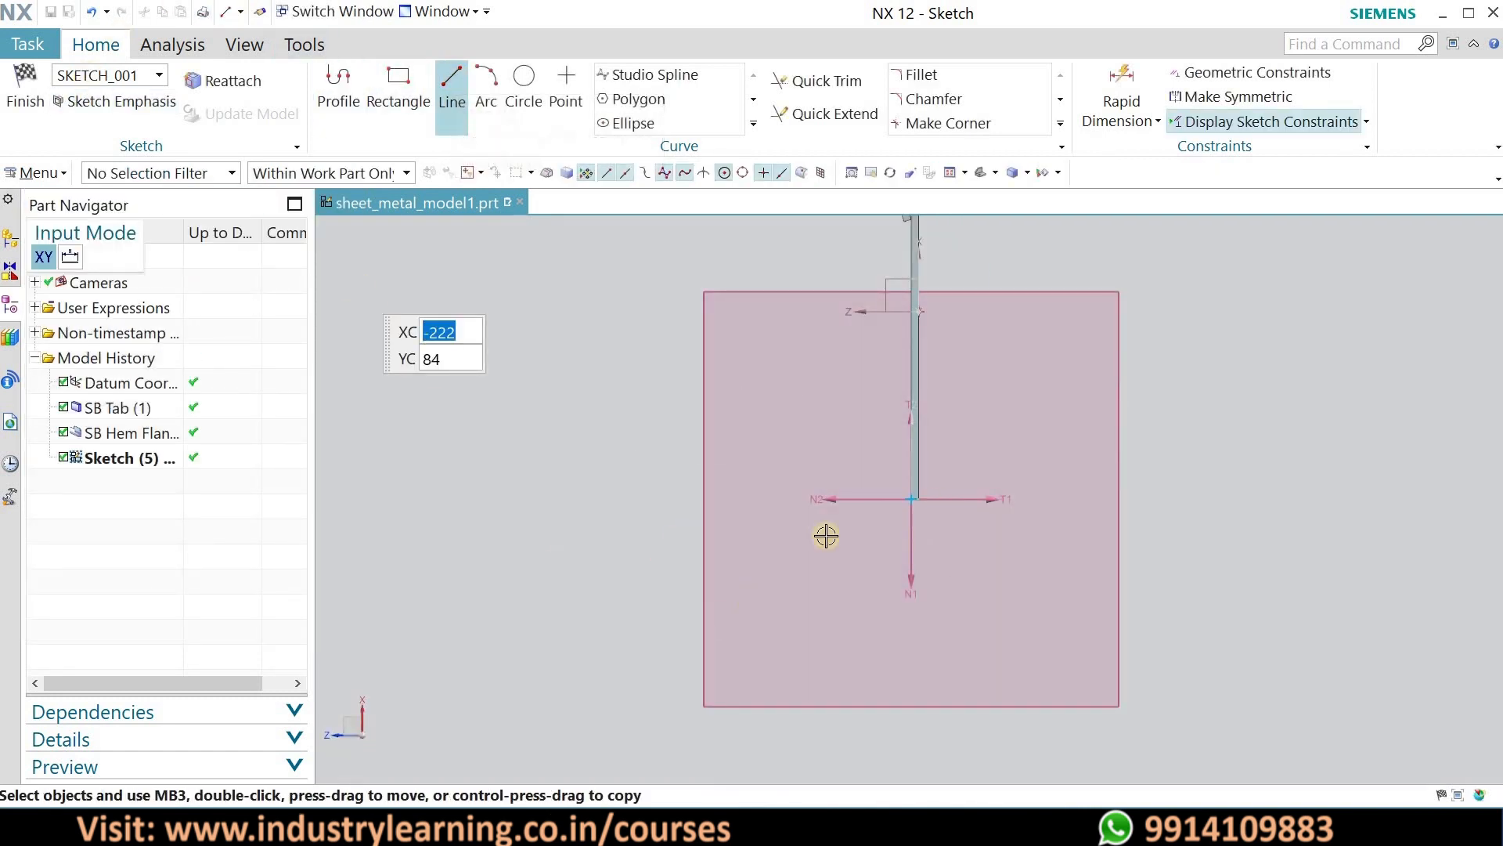
pyautogui.click(910, 500)
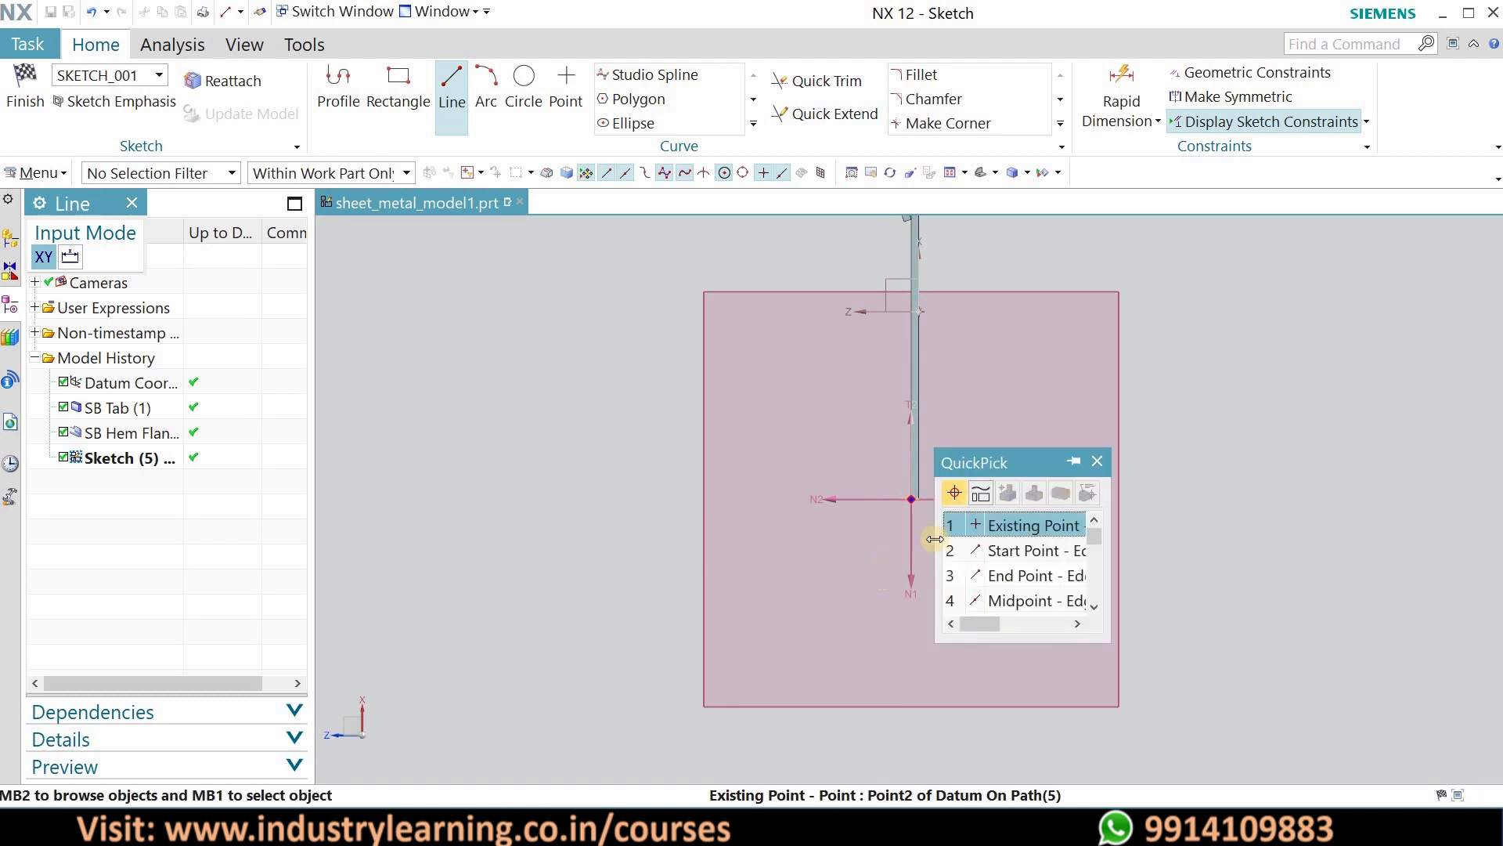
pyautogui.click(1020, 525)
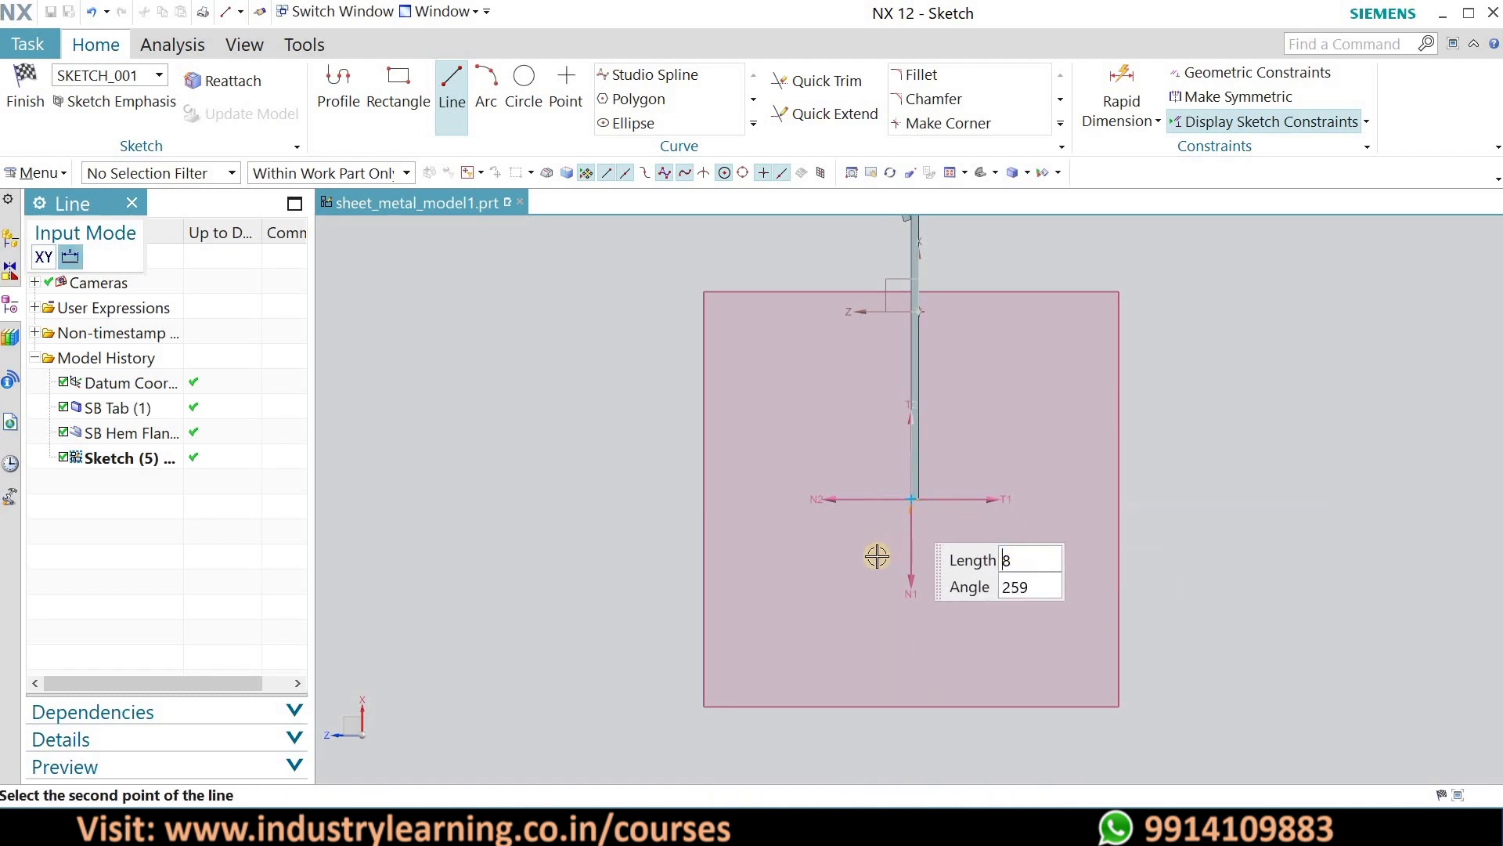
pyautogui.click(873, 602)
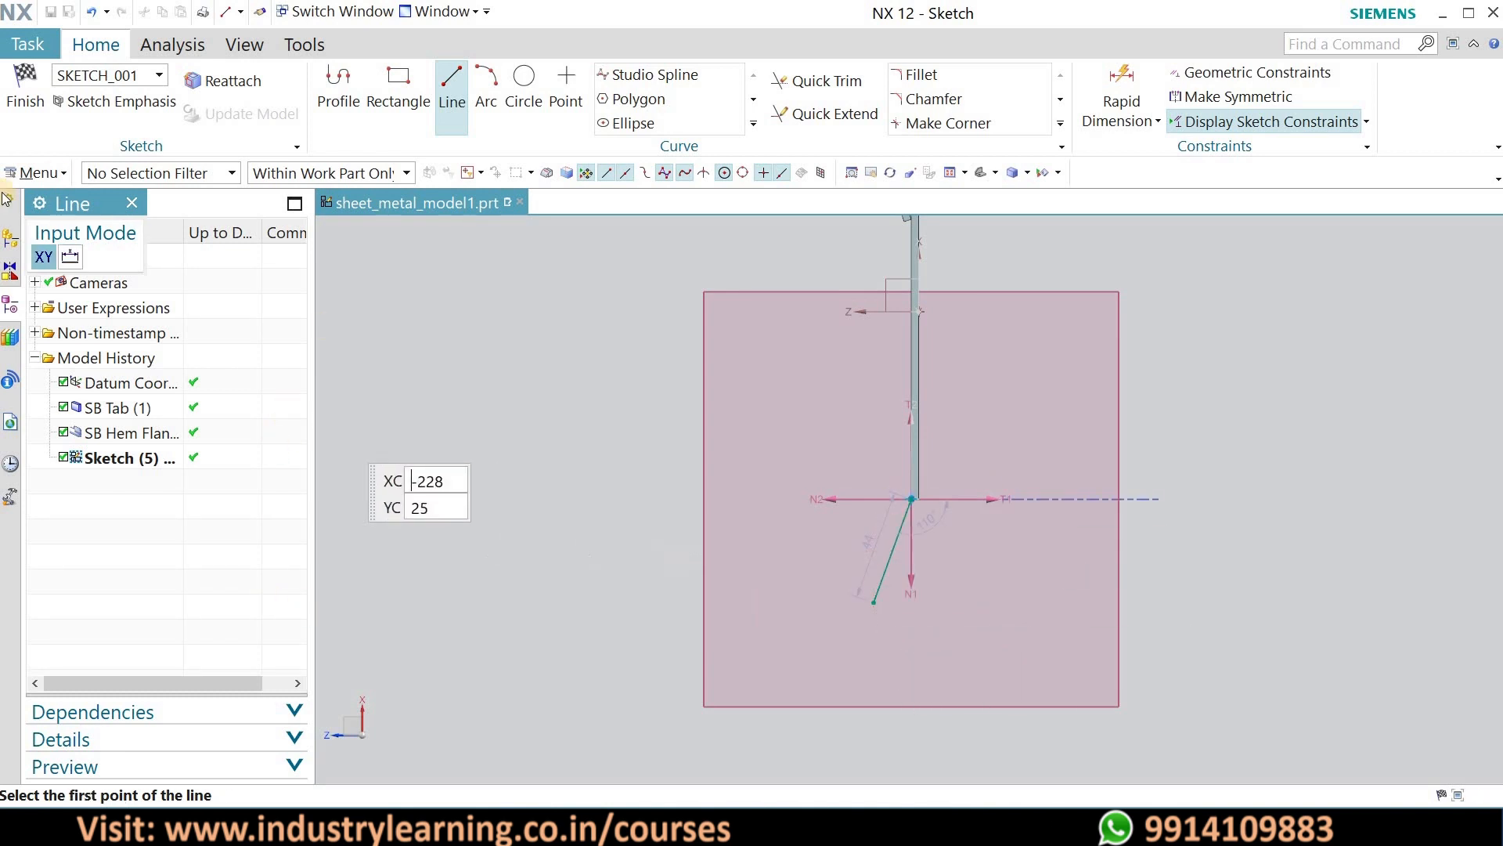
pyautogui.click(26, 109)
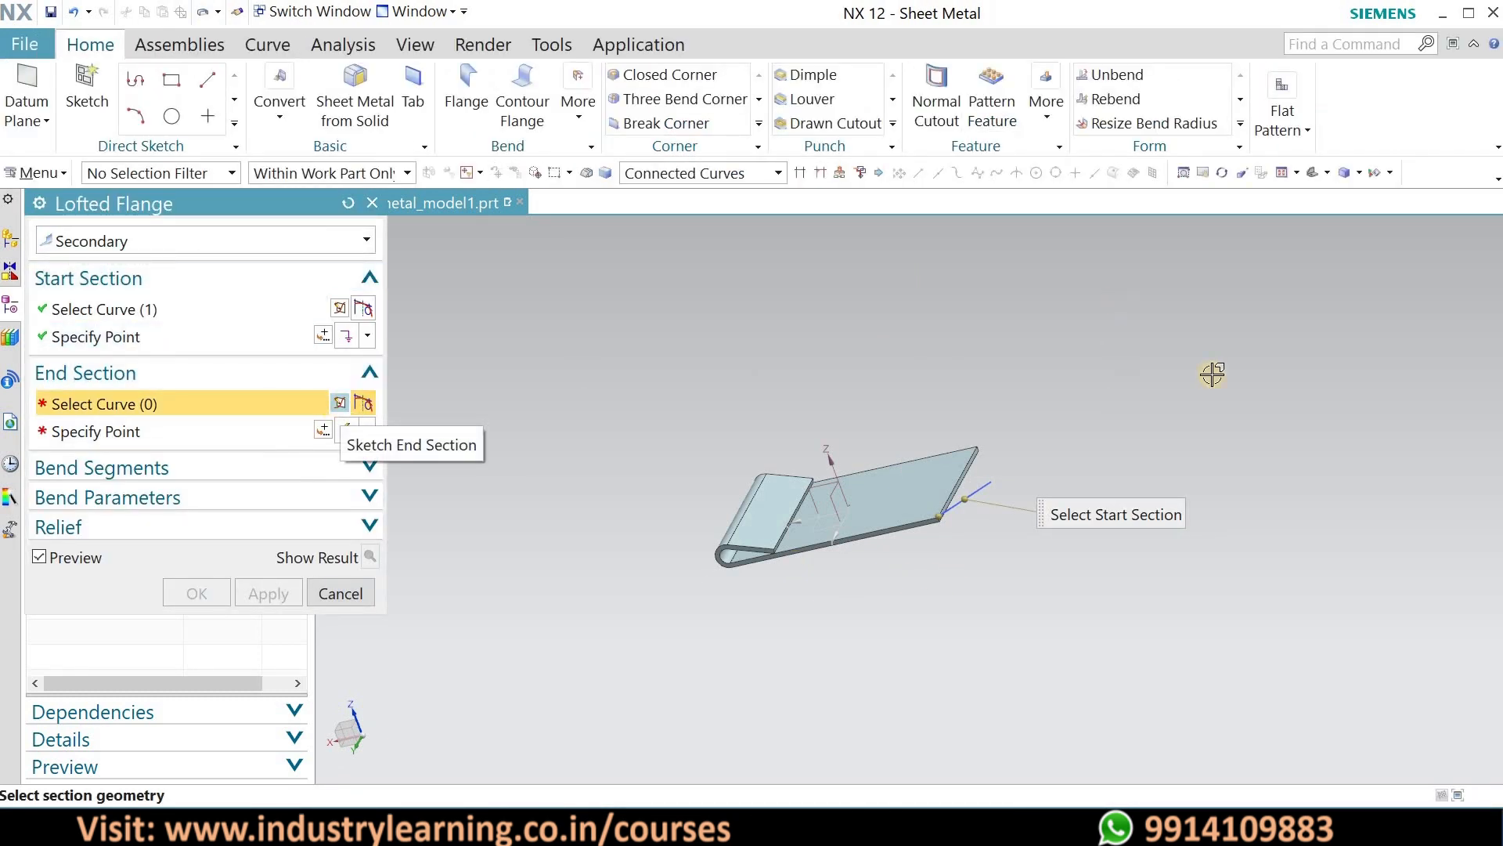
# - Place the end-section sketch plane normal to the tab's end edge at its far corner
pyautogui.scroll(5, 981, 469)
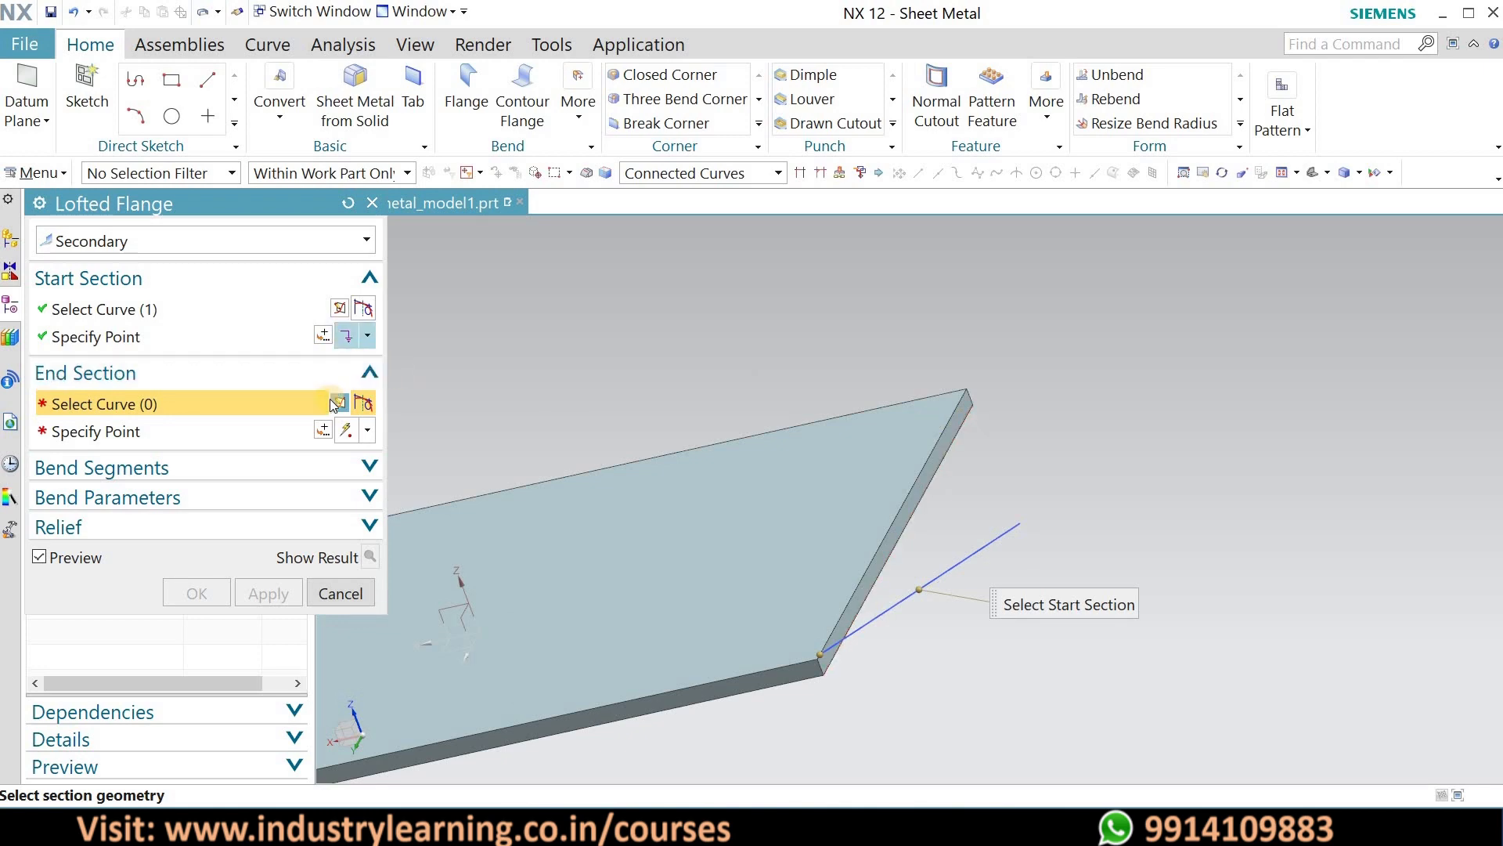
pyautogui.click(339, 404)
pyautogui.click(963, 414)
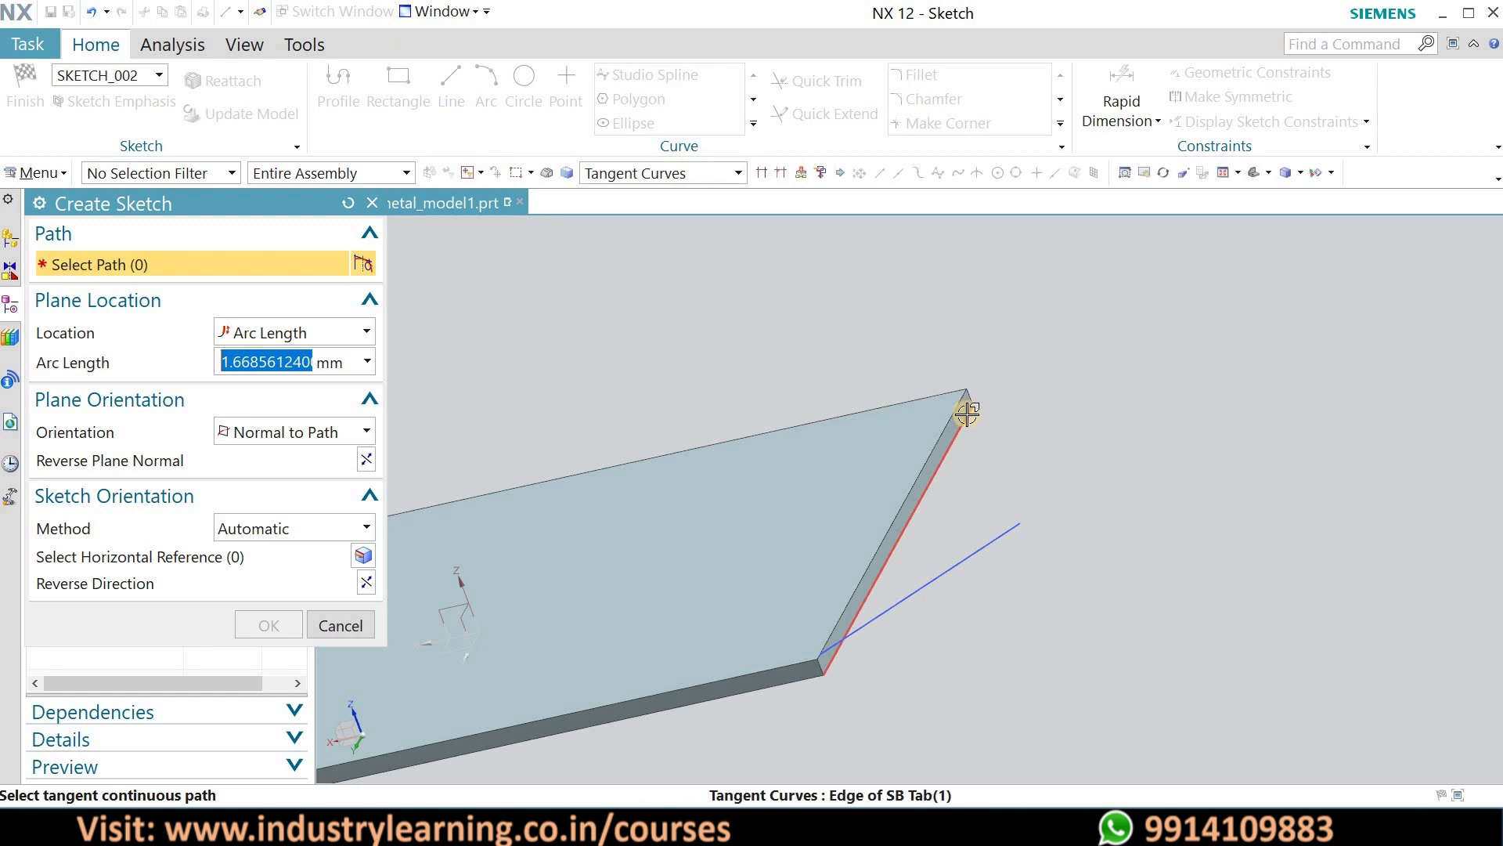
pyautogui.click(966, 415)
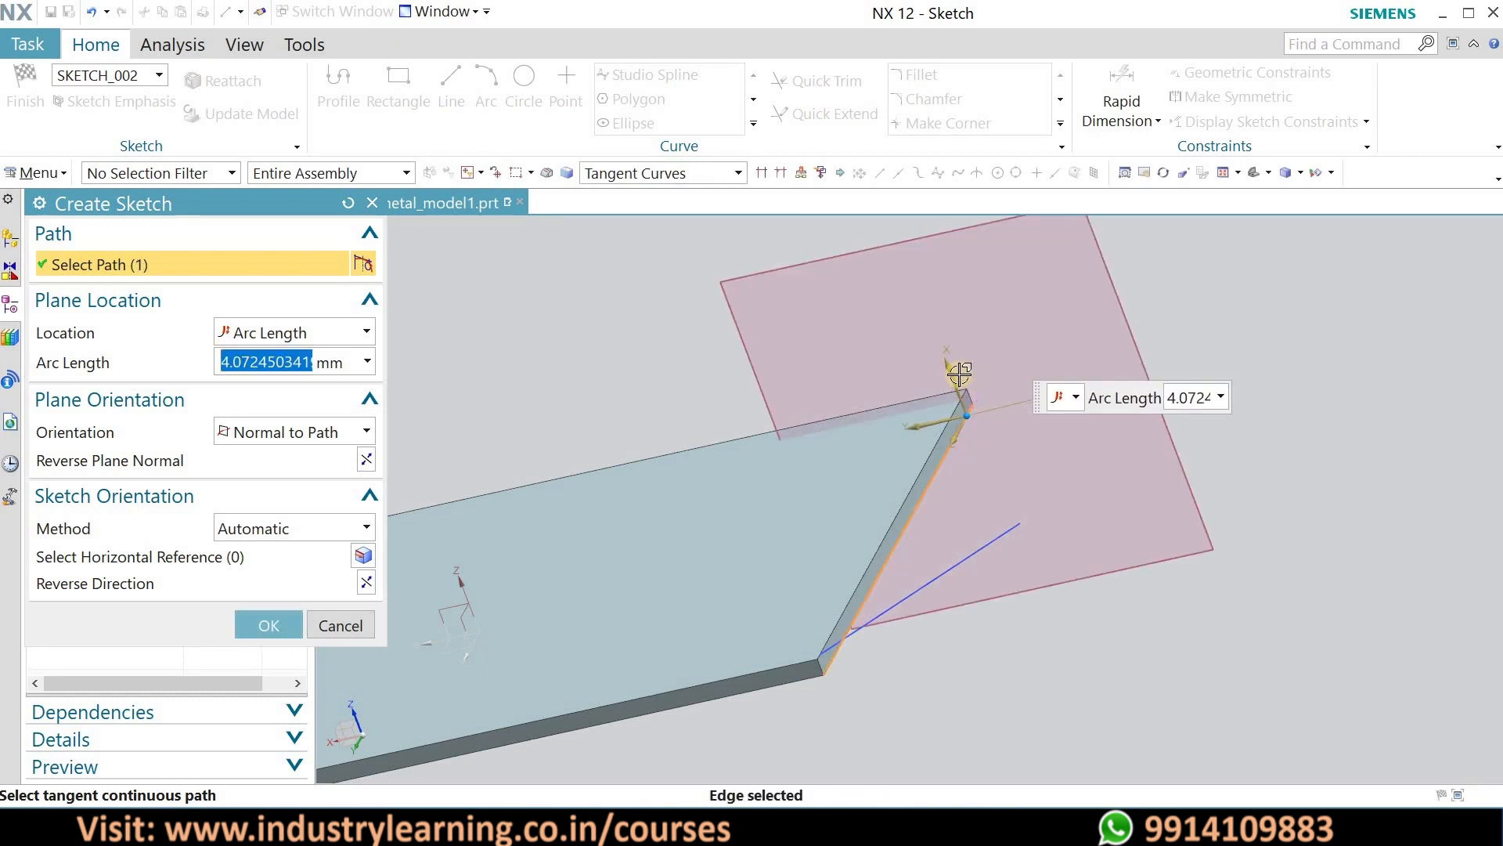
pyautogui.click(264, 629)
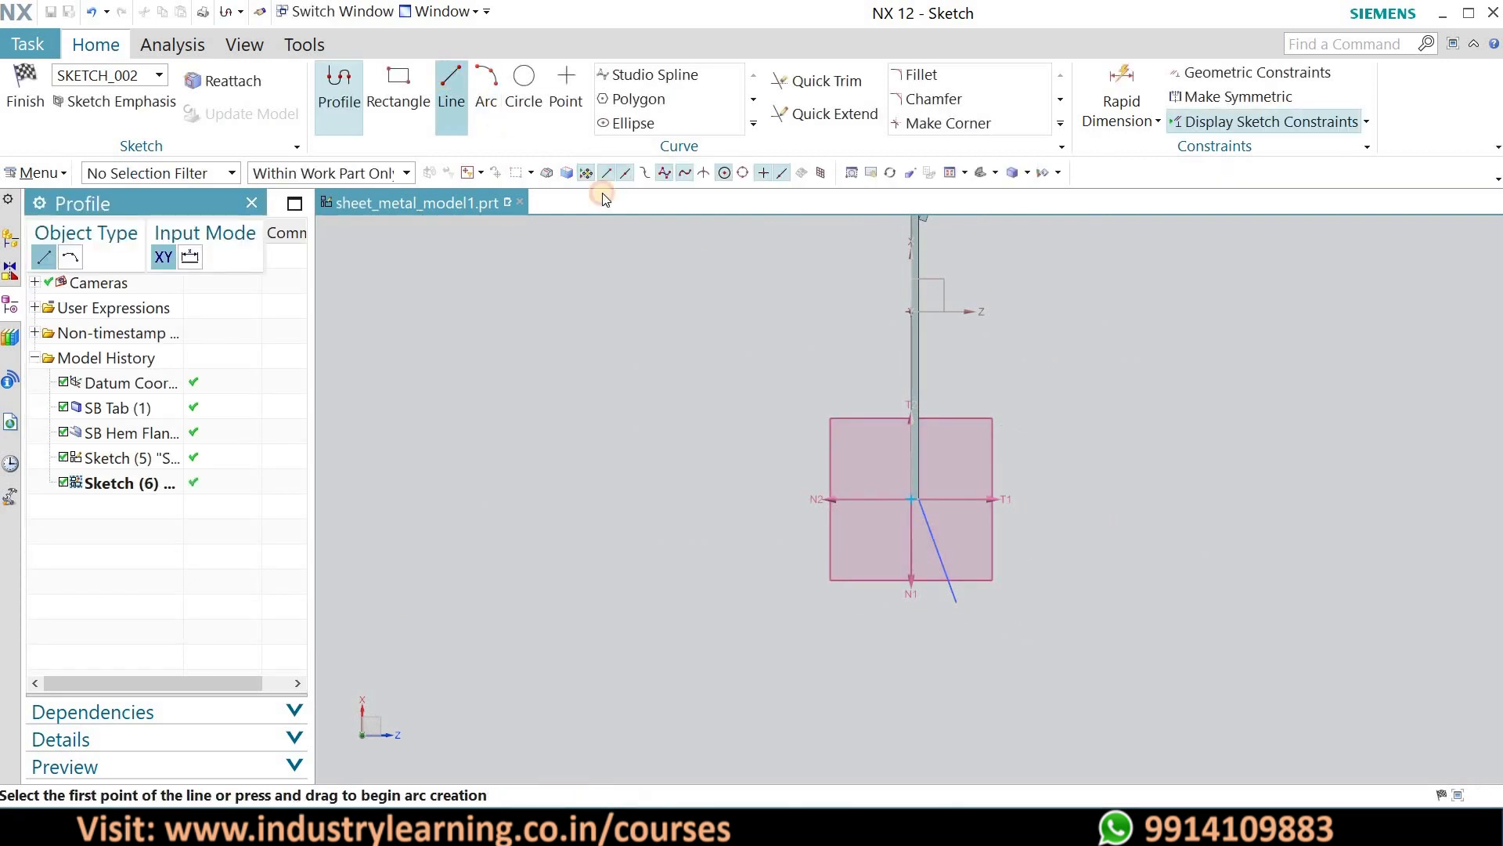
# - Sketch an end-section line about 50 mm long from the origin, sloping opposite to the start-section line, and finish the sketch
pyautogui.click(453, 84)
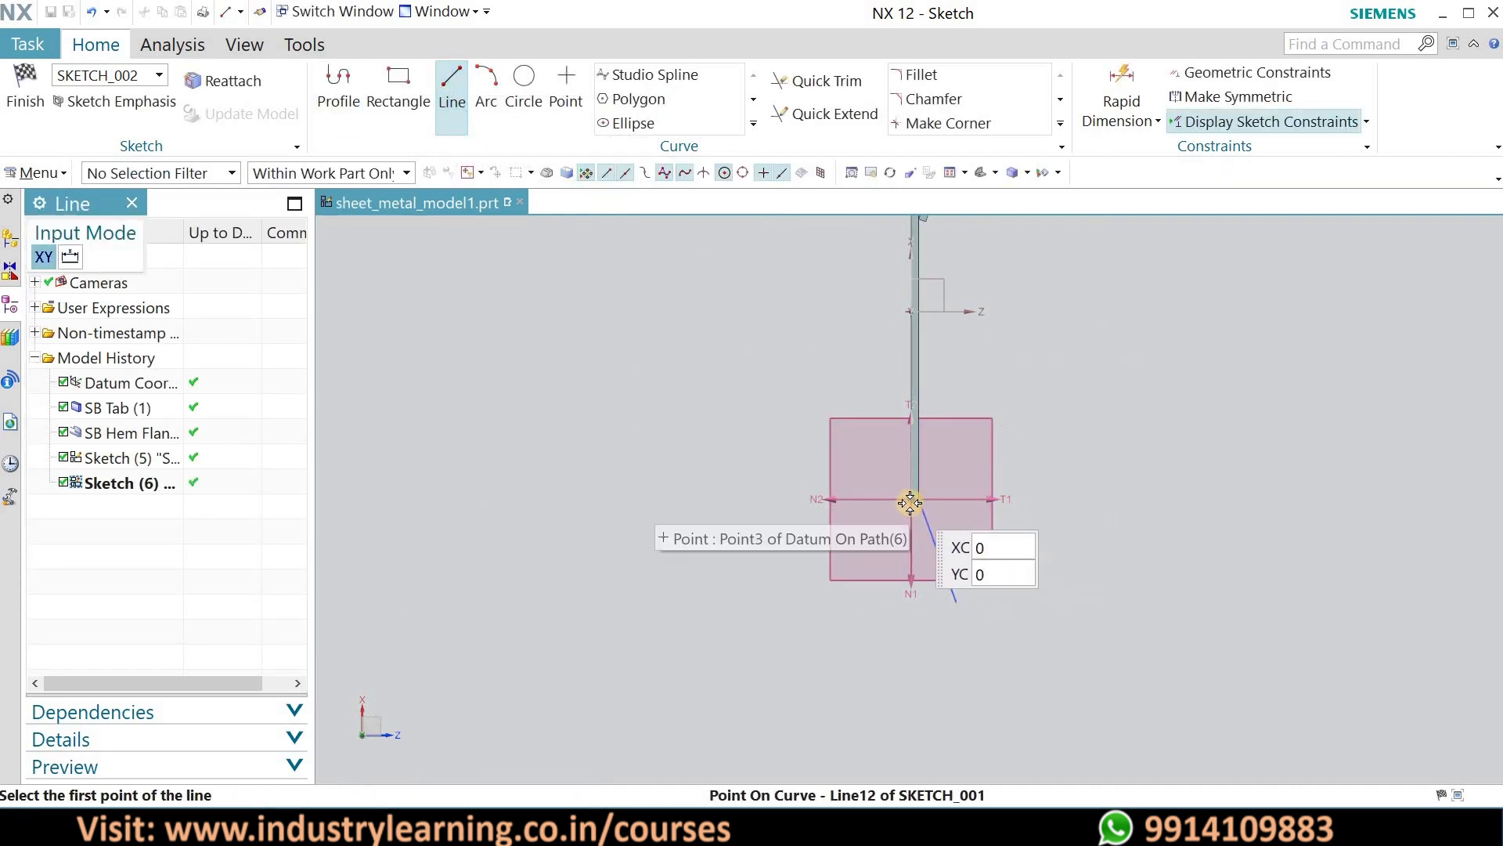
pyautogui.click(876, 562)
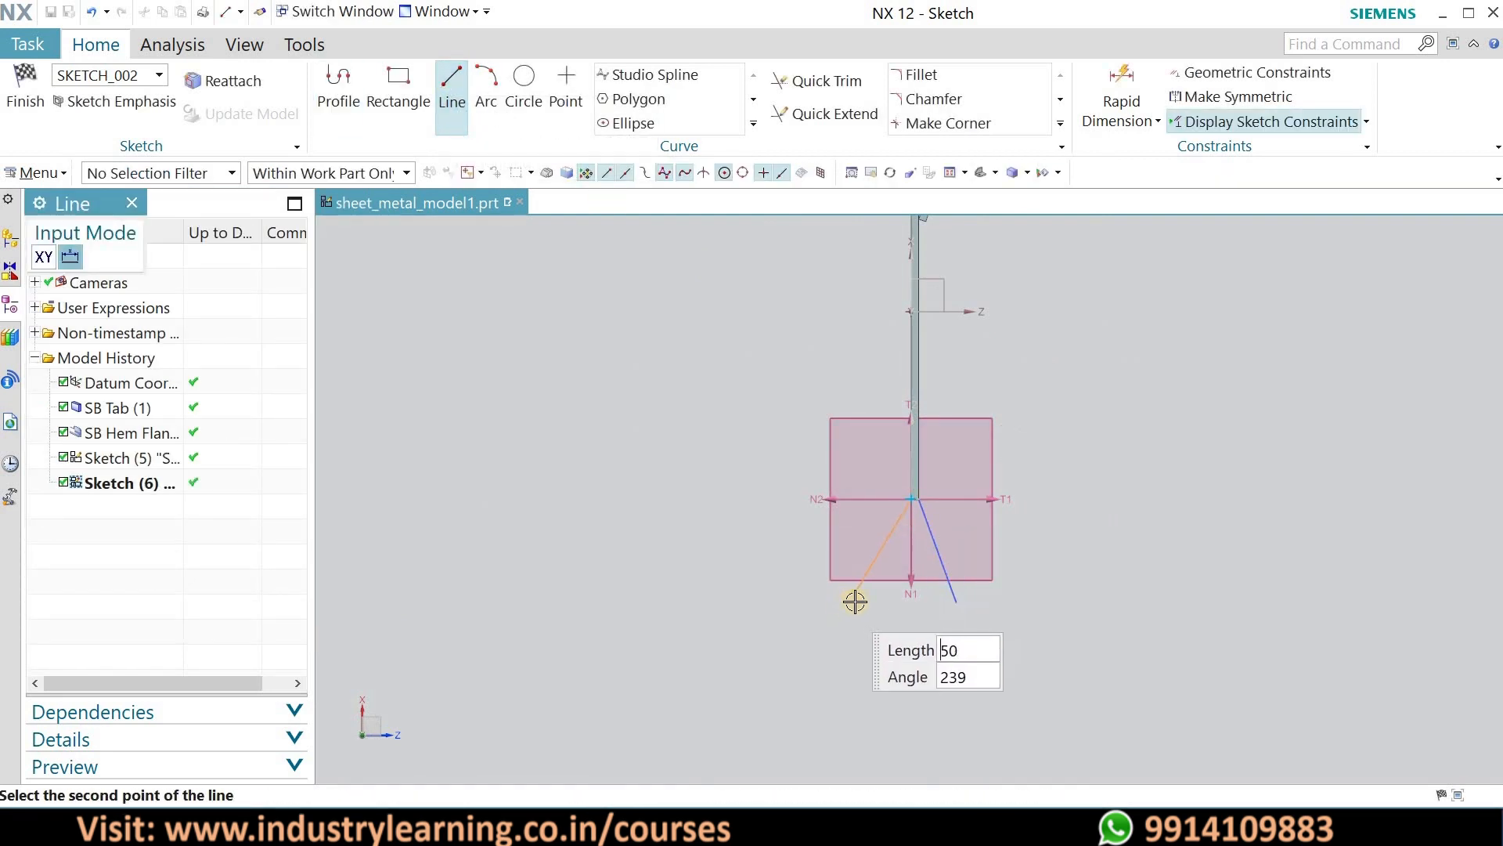
pyautogui.press('Return')
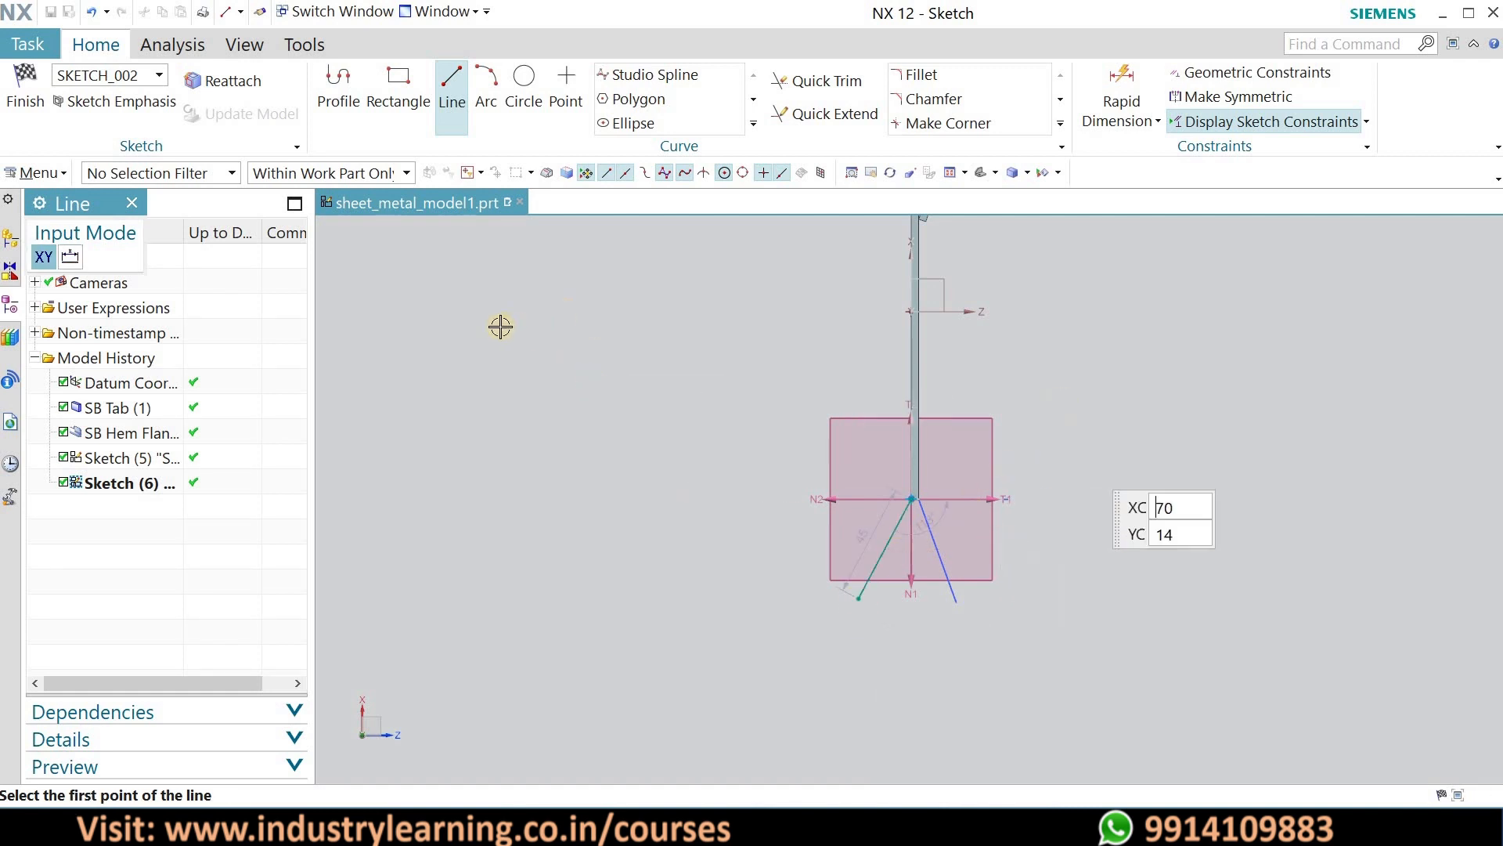
pyautogui.click(26, 88)
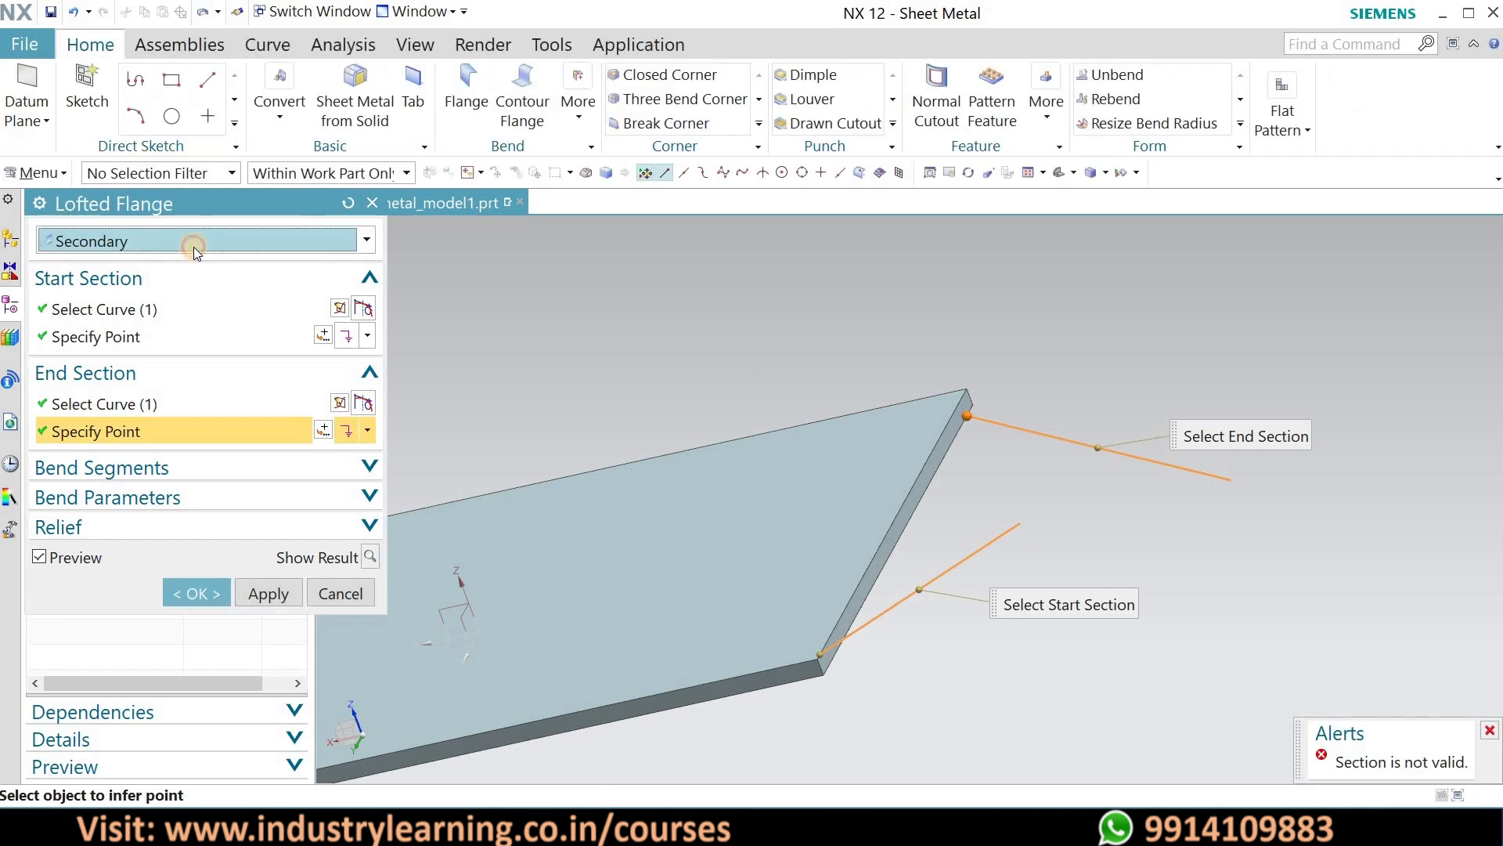
# - Change the lofted flange type to Base, create the flange between the two section lines, and inspect it
pyautogui.click(195, 246)
pyautogui.click(140, 267)
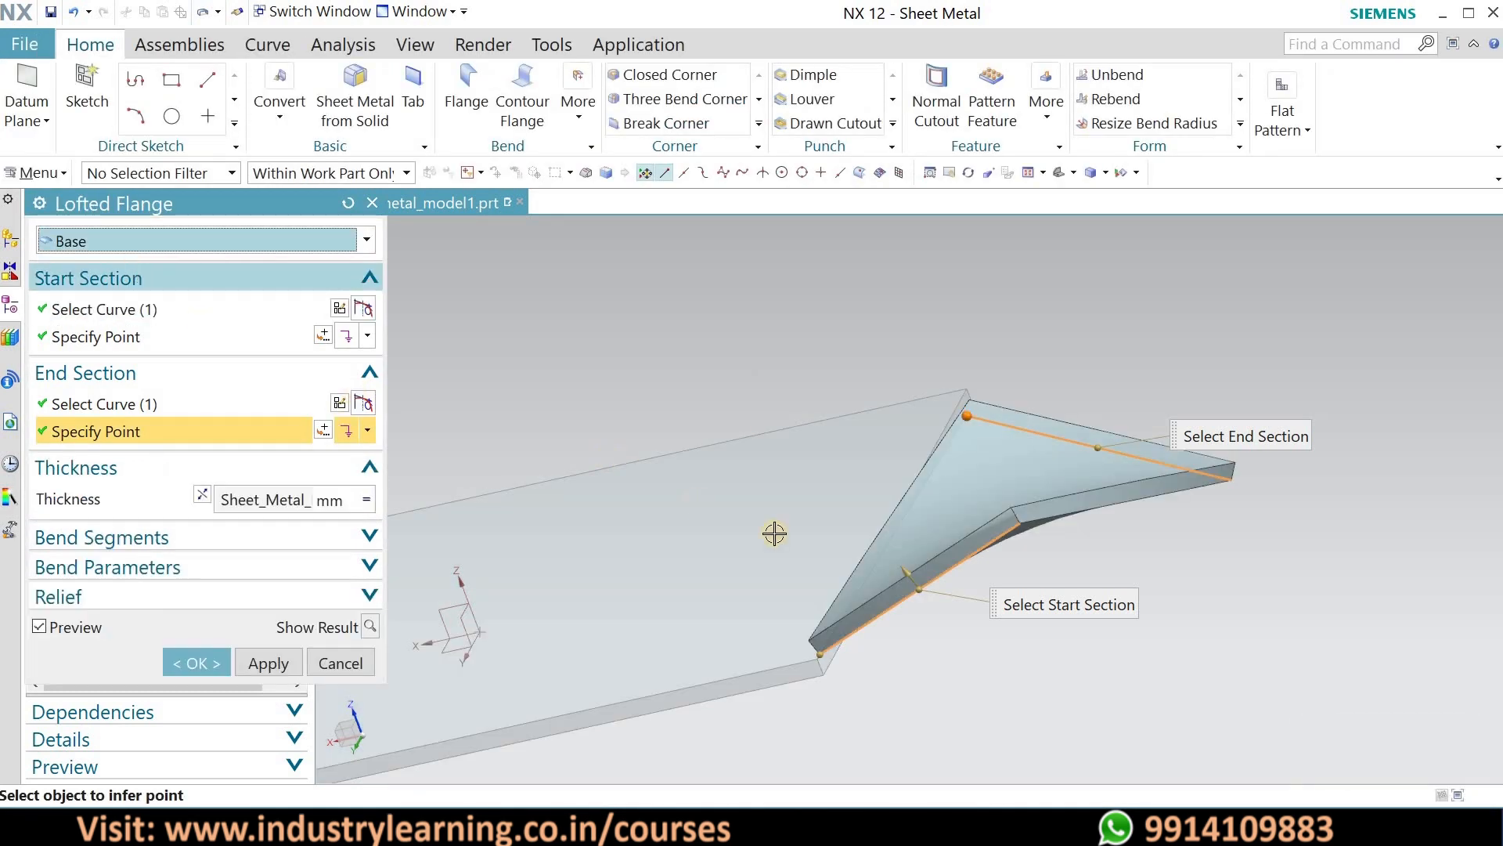
pyautogui.scroll(-3, 960, 343)
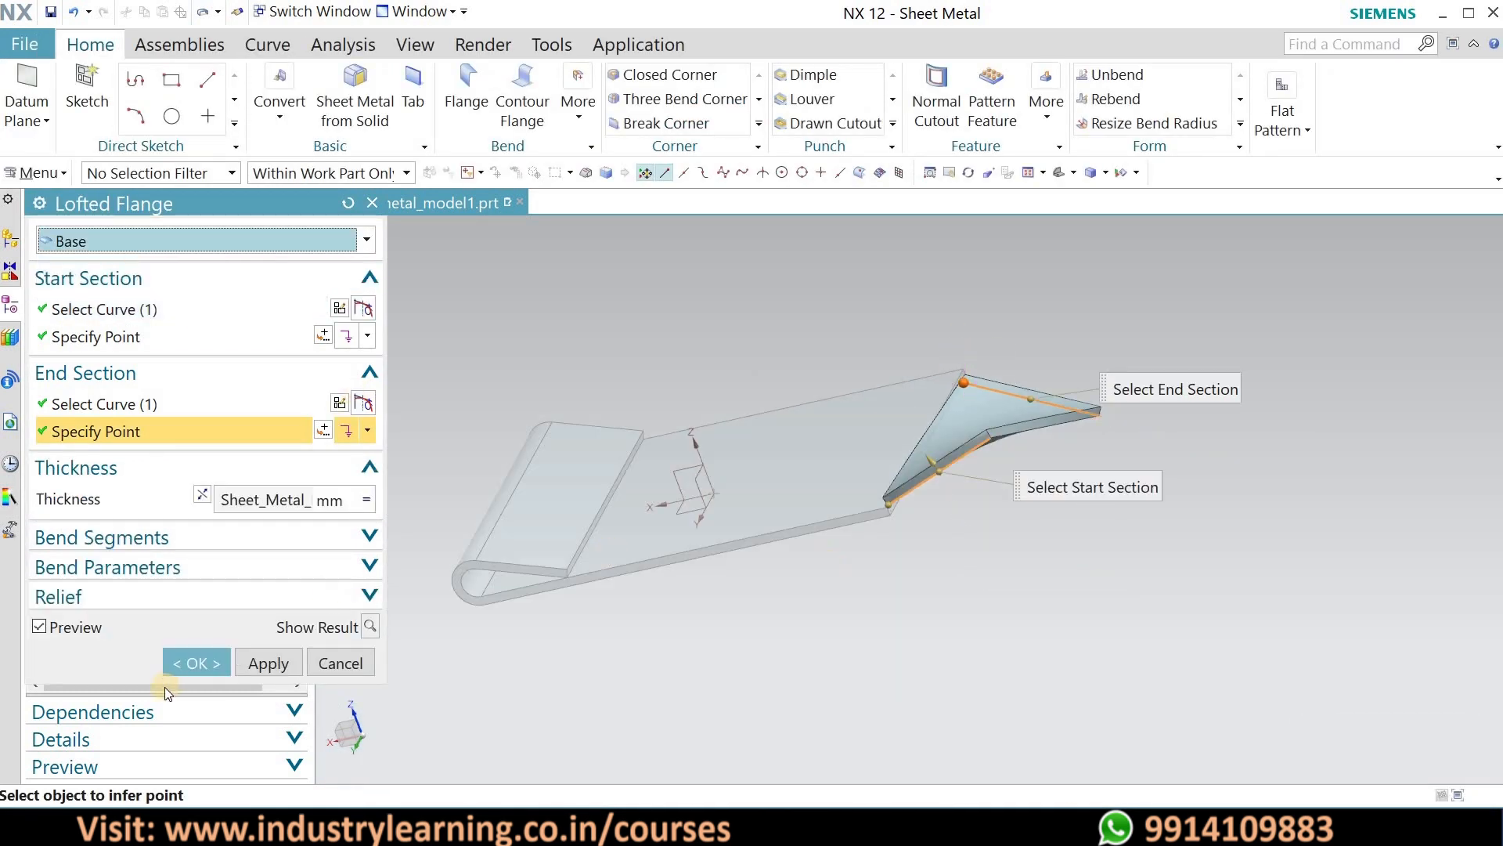
pyautogui.click(194, 667)
pyautogui.moveTo(949, 510); pyautogui.dragTo(608, 496, button='middle')
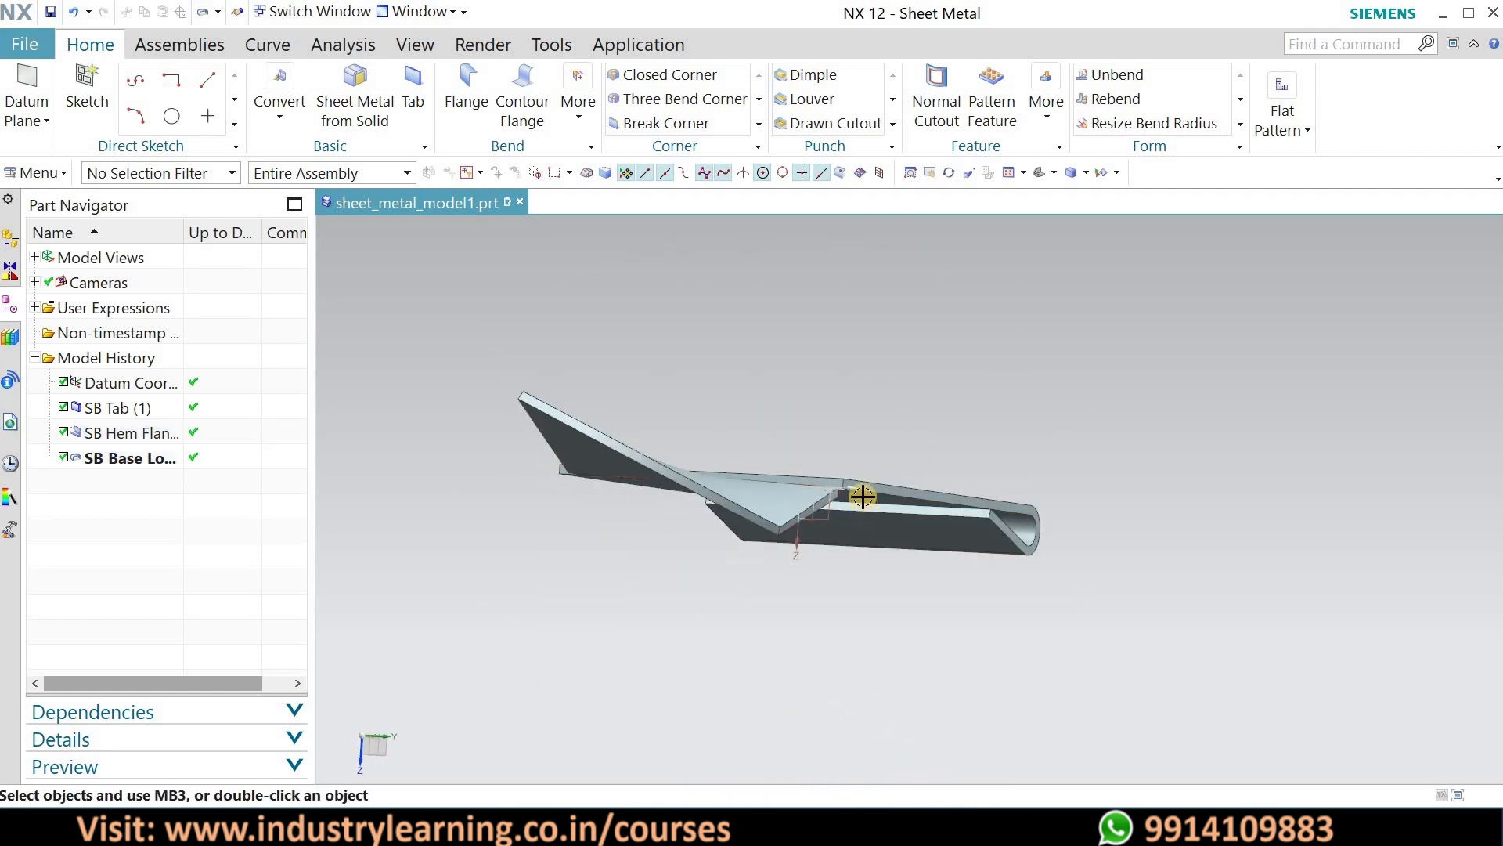
pyautogui.moveTo(880, 436); pyautogui.dragTo(994, 384, button='middle')
pyautogui.click(689, 470)
pyautogui.press('Escape')
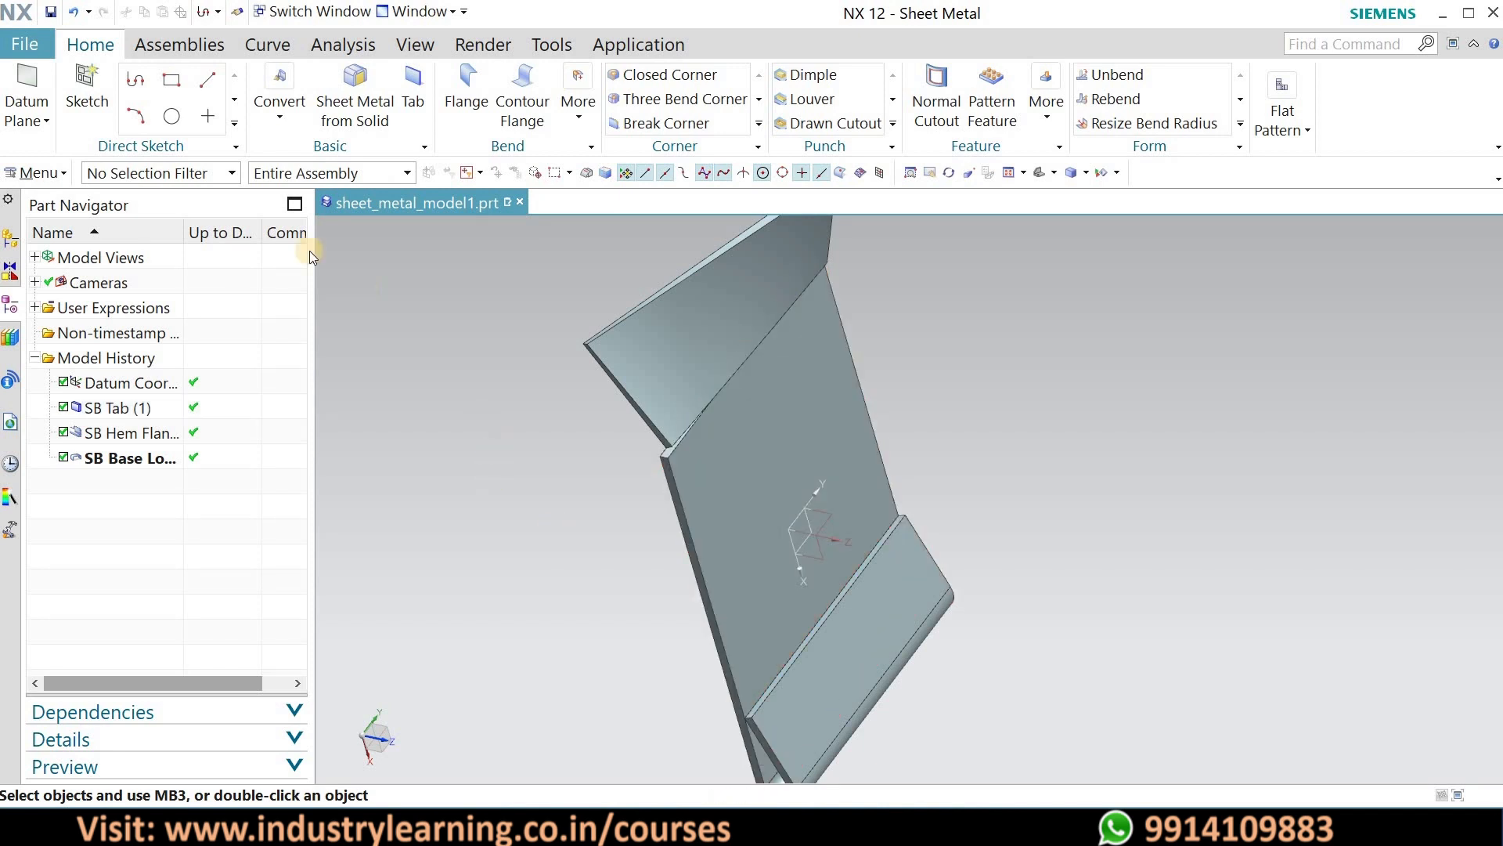
# - Create a new part from the Sheet Metal template in millimetres
pyautogui.click(26, 44)
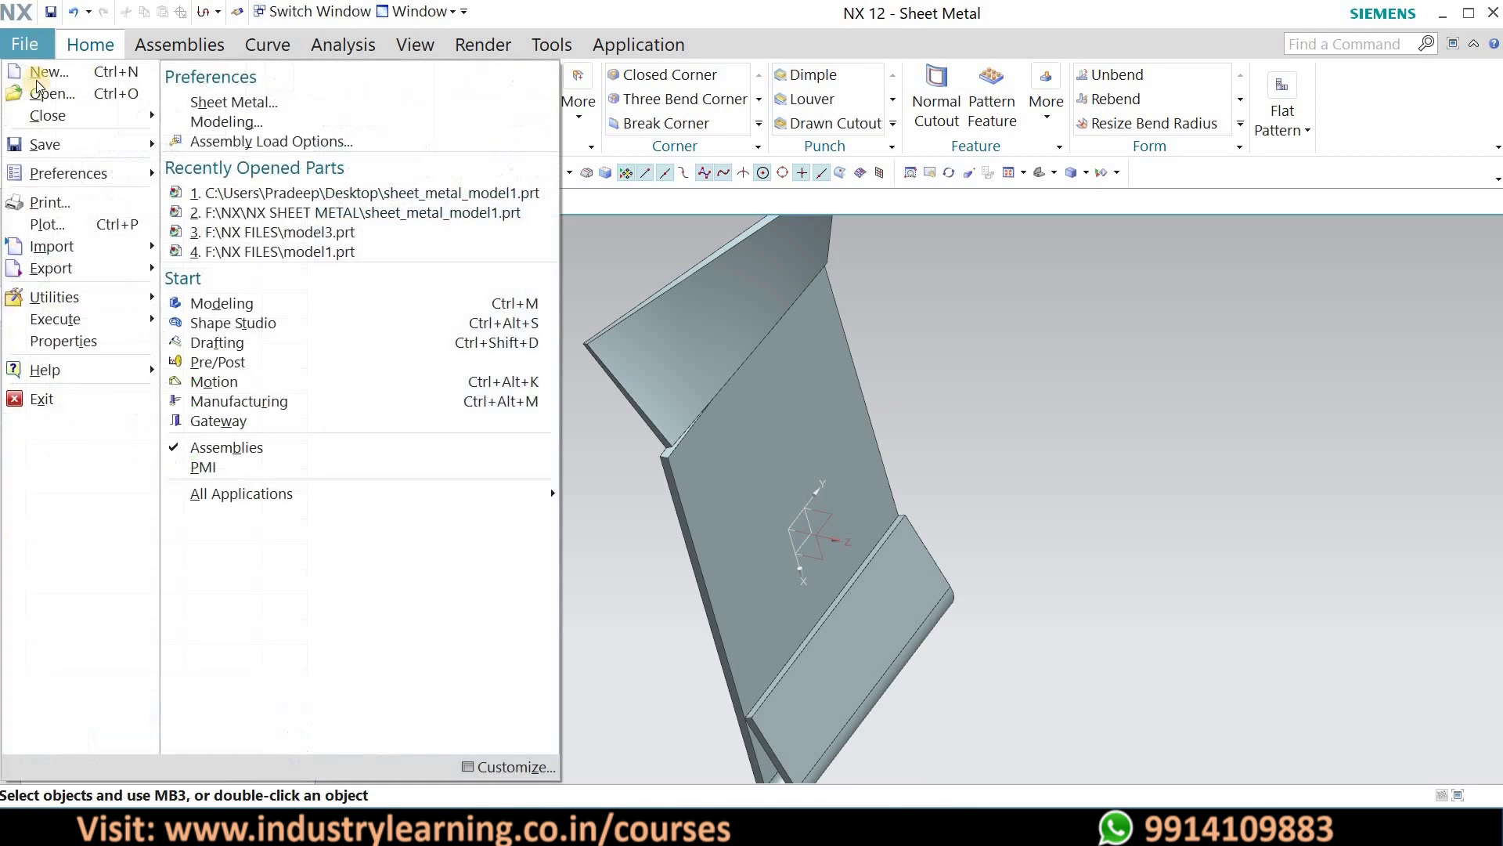
pyautogui.click(535, 311)
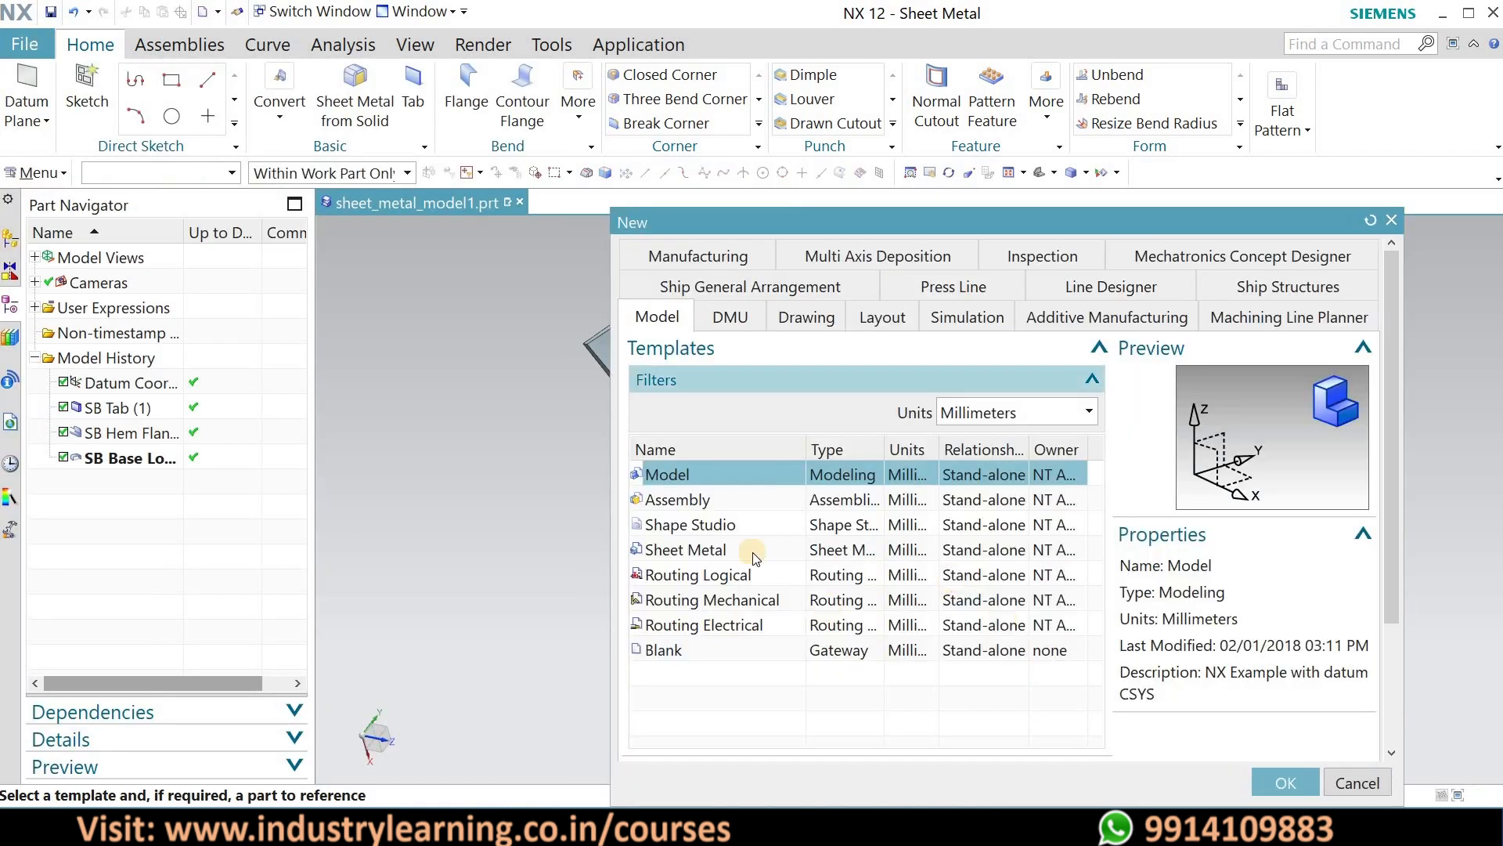
pyautogui.click(1049, 550)
pyautogui.click(1285, 782)
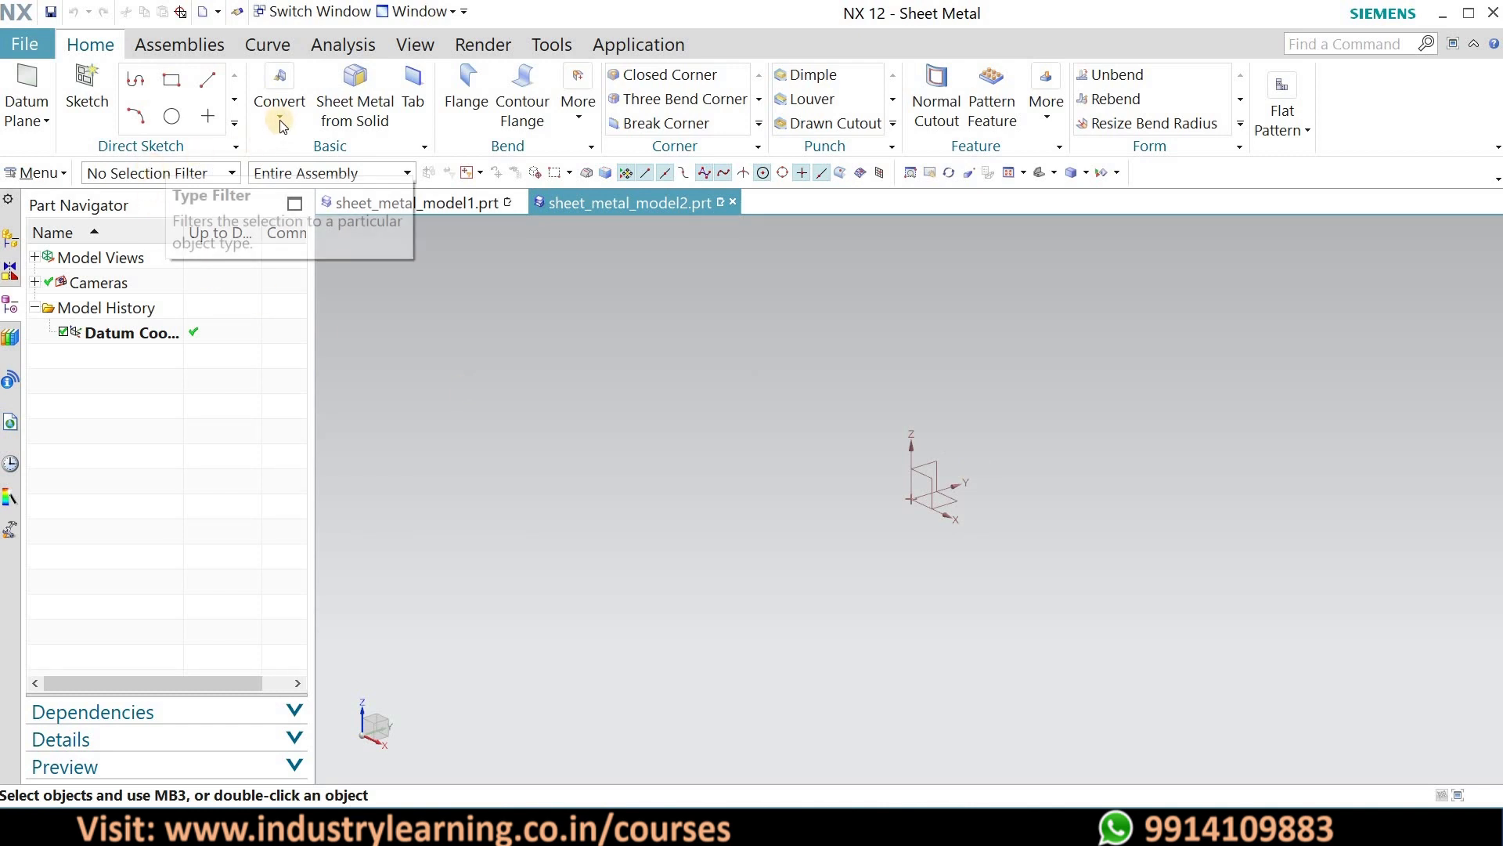
# - Start a planar sketch on the XY plane instead of an on-path sketch
pyautogui.click(86, 93)
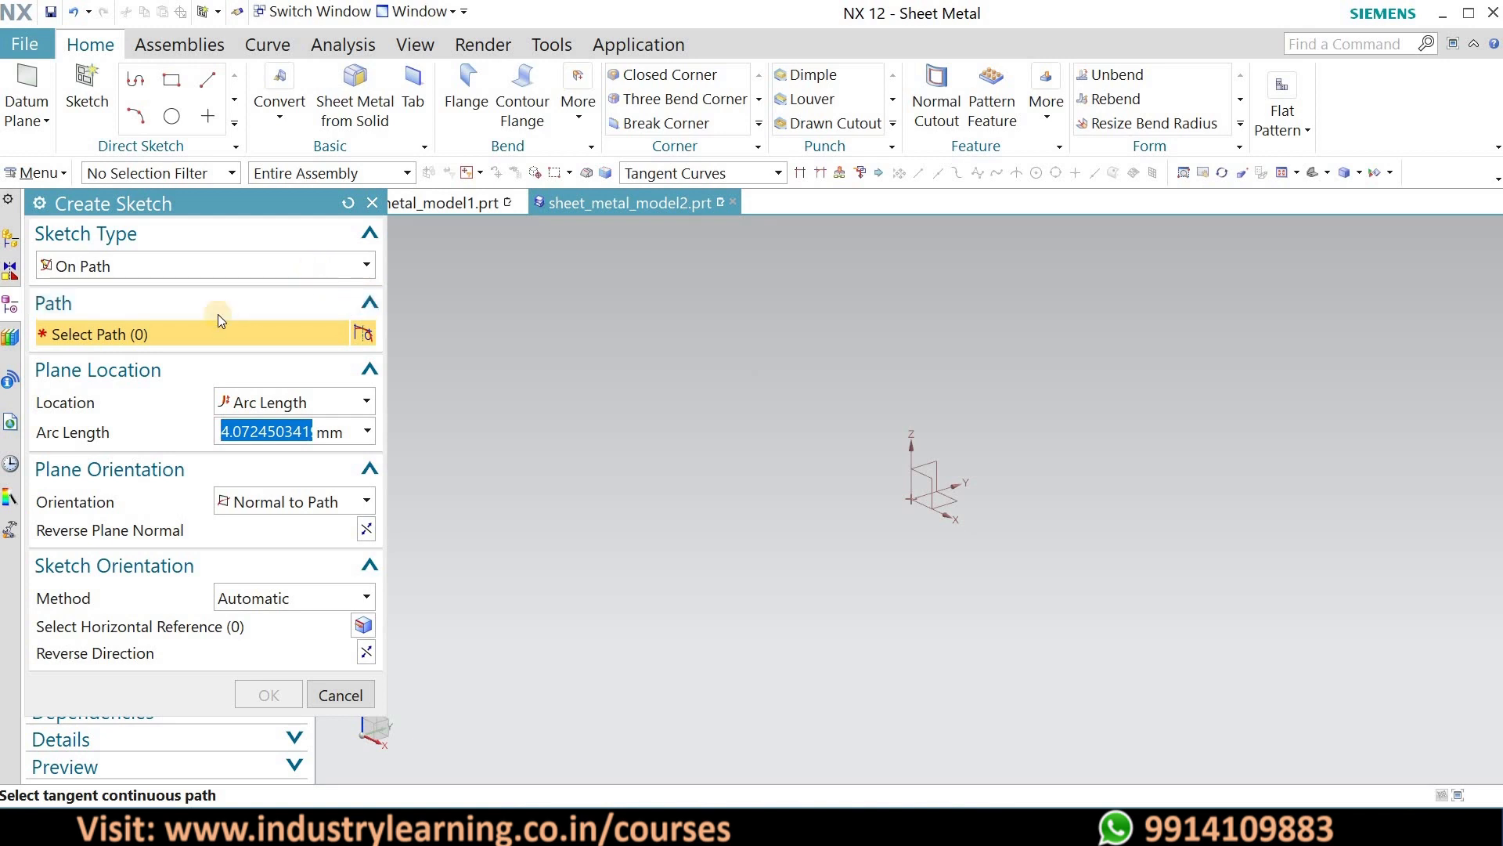
pyautogui.click(201, 269)
pyautogui.click(148, 292)
pyautogui.click(269, 467)
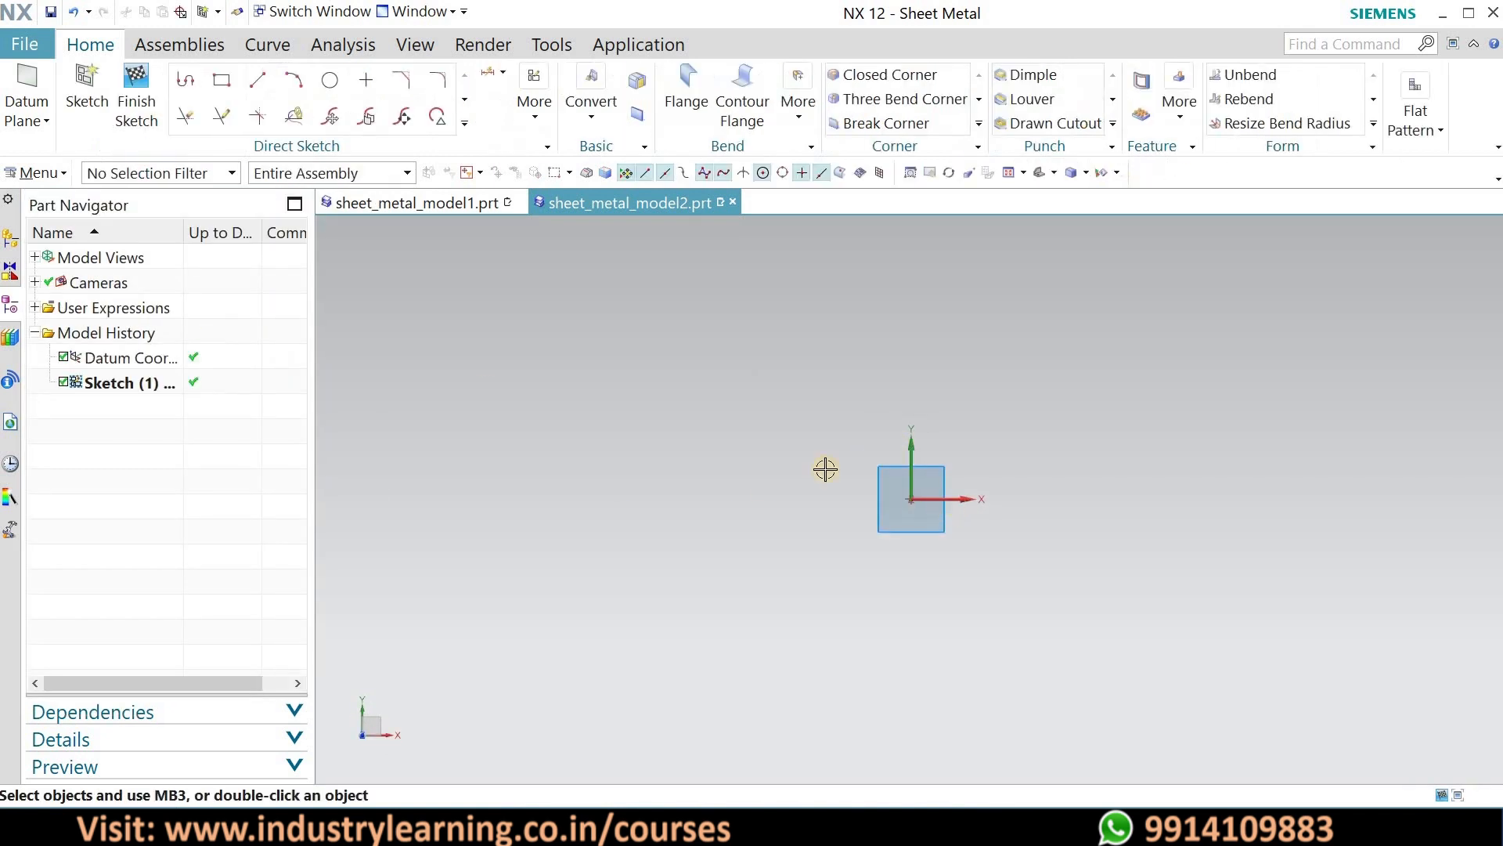
# - Sketch a rectangle about 132 x 48 mm with its lower side on the X axis, then delete that lower side
pyautogui.click(222, 84)
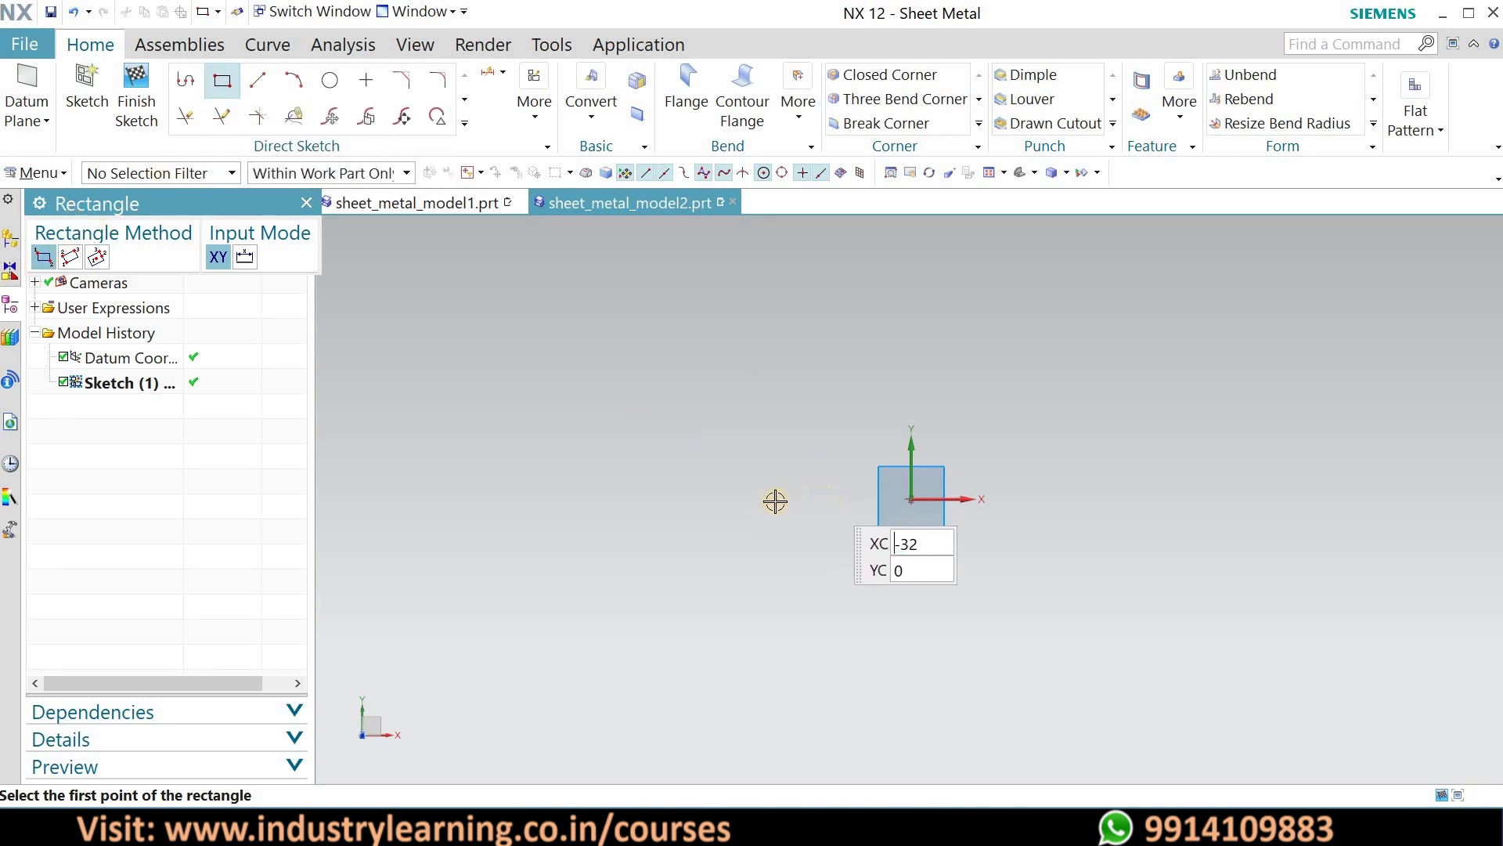
pyautogui.click(752, 498)
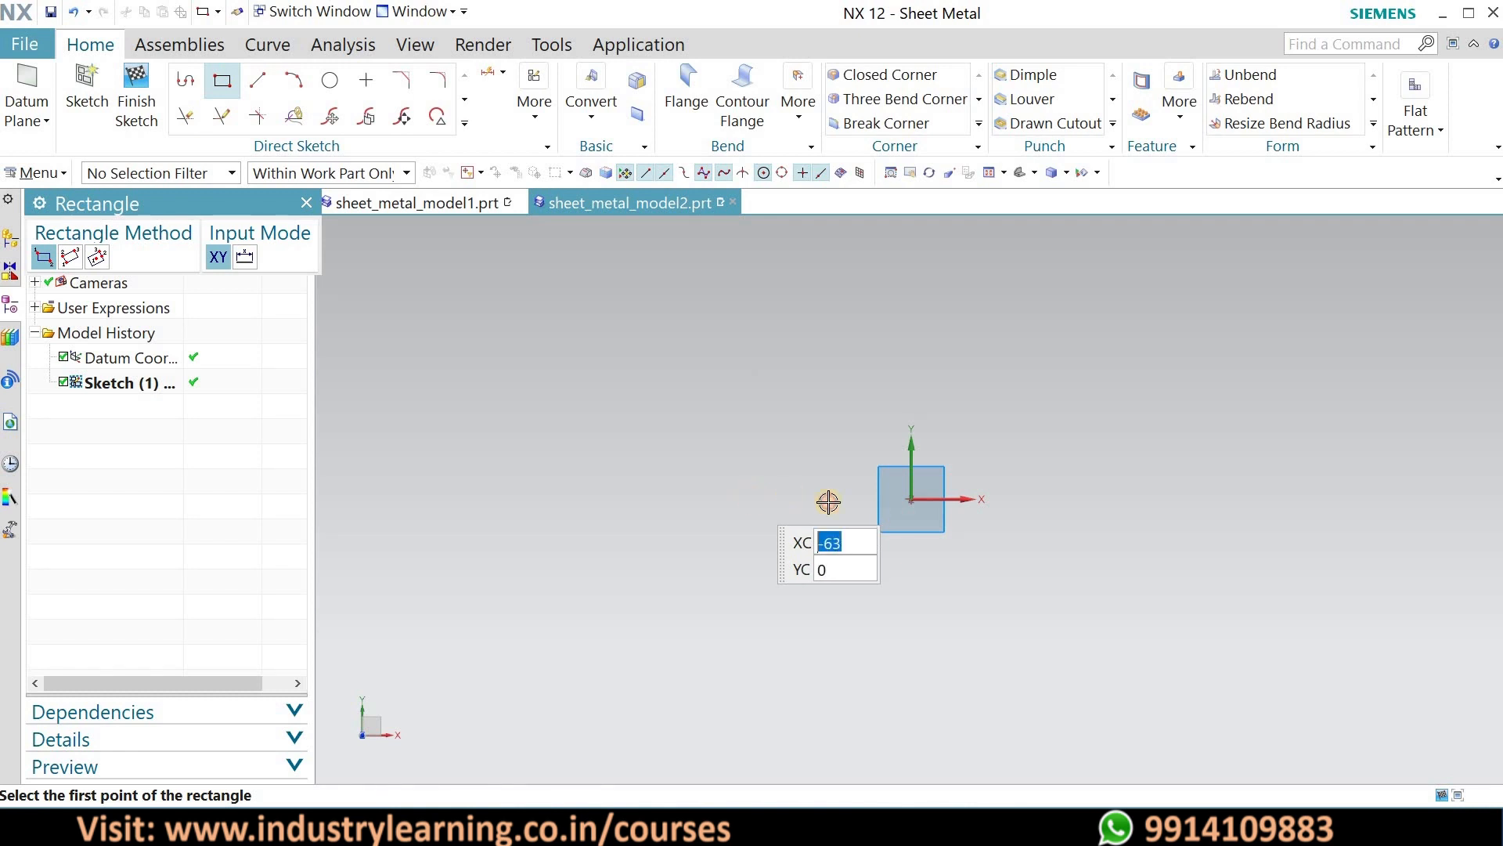
pyautogui.click(1087, 377)
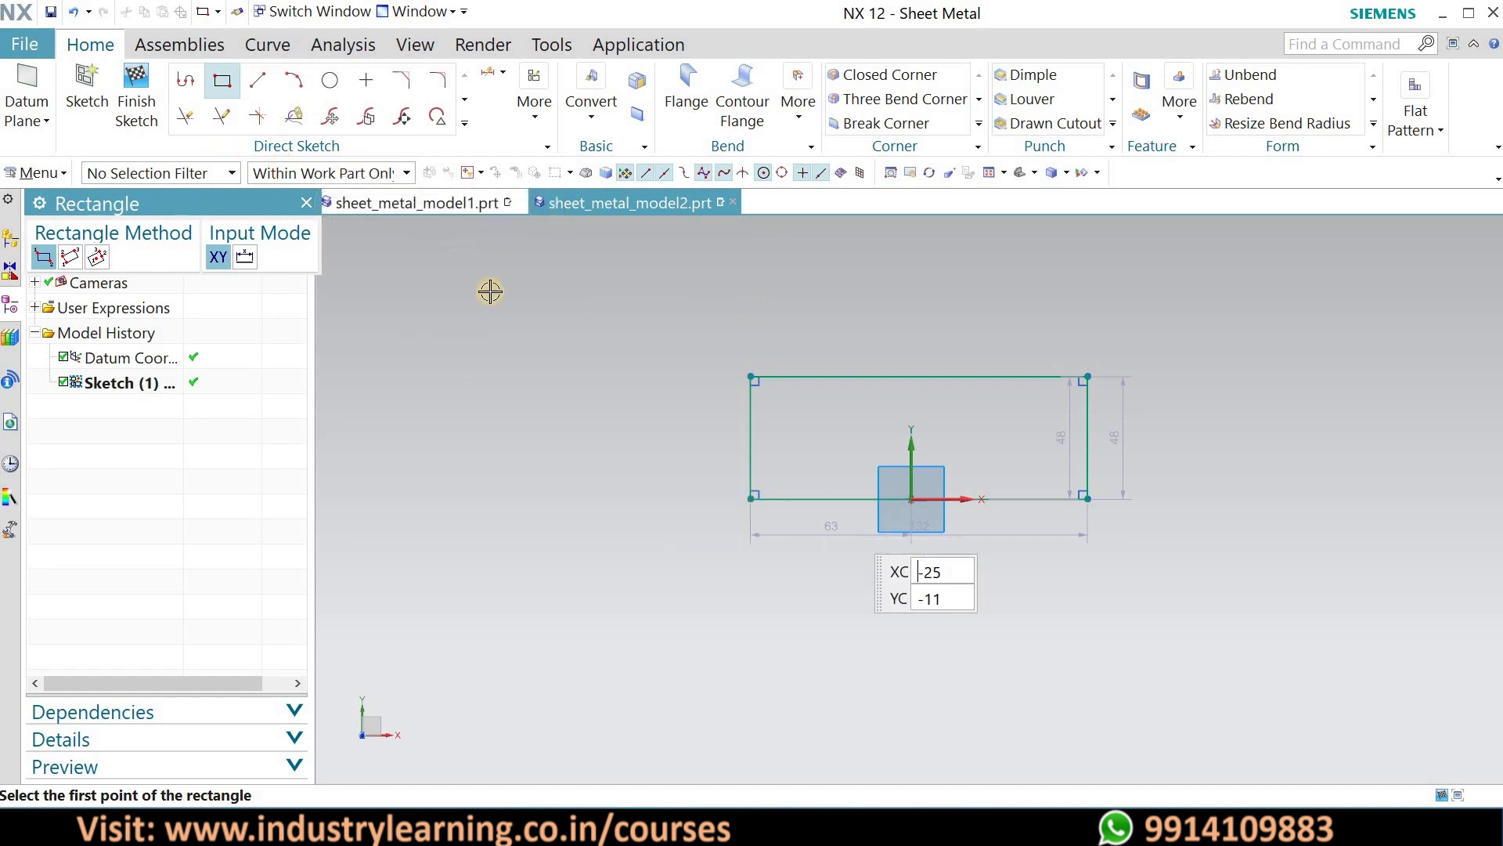
pyautogui.rightClick(518, 307)
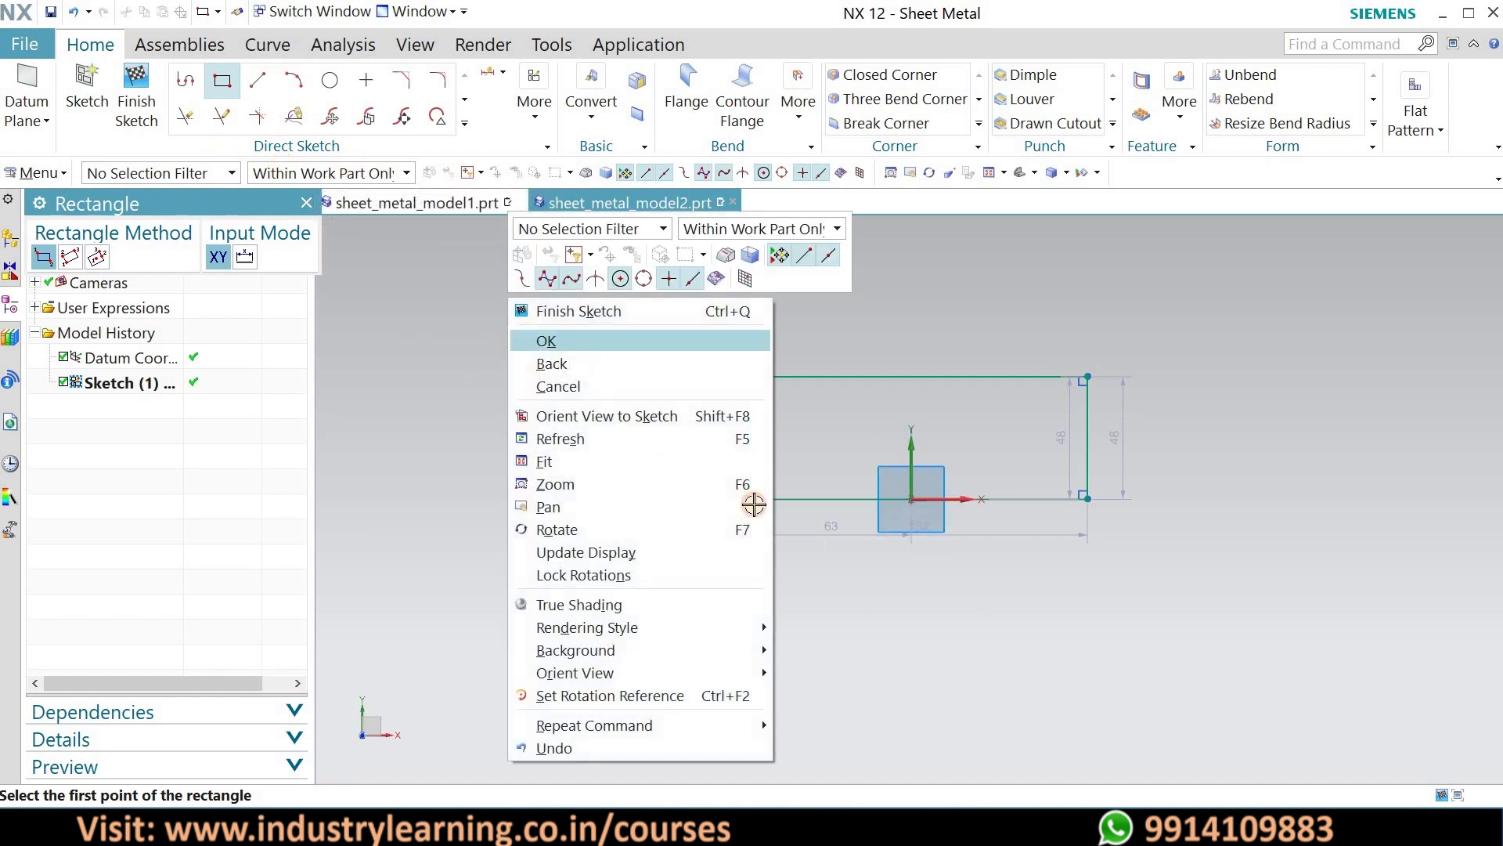
pyautogui.click(548, 339)
pyautogui.click(830, 499)
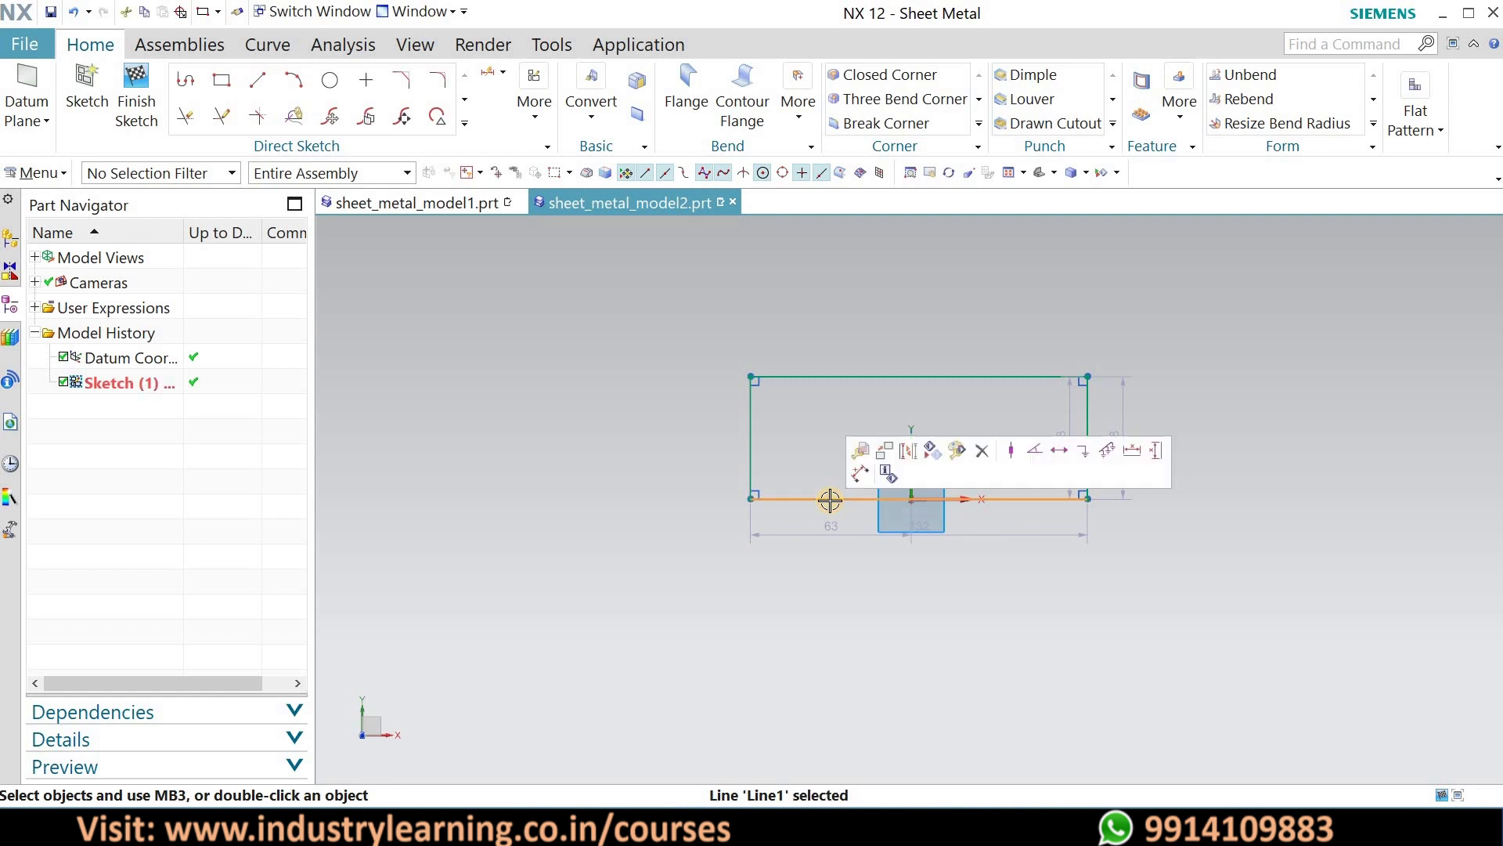
pyautogui.press('Delete')
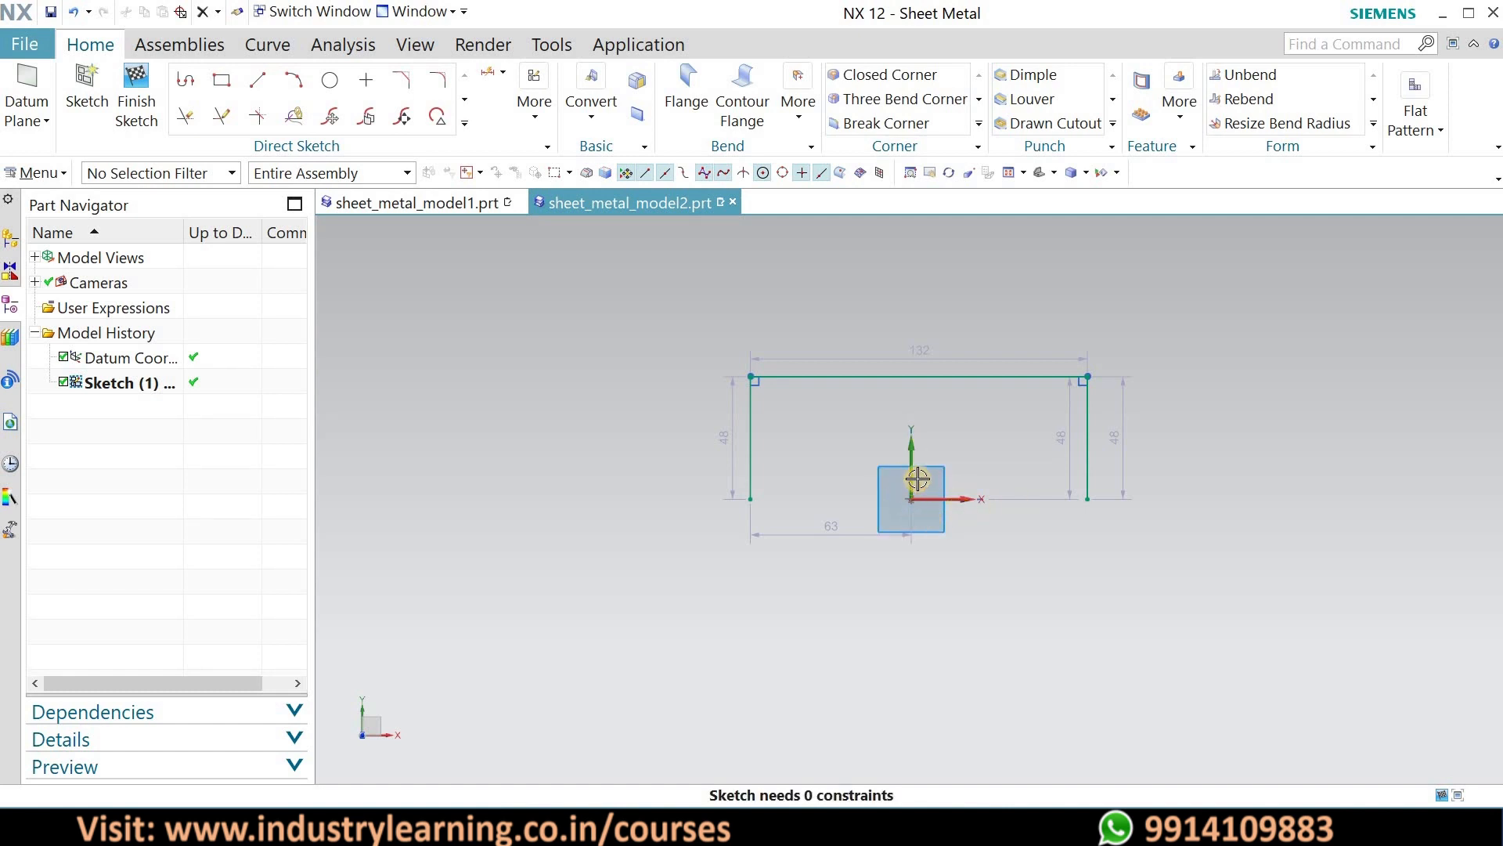
# - Create a datum plane offset 100 mm from the XY plane
pyautogui.click(32, 86)
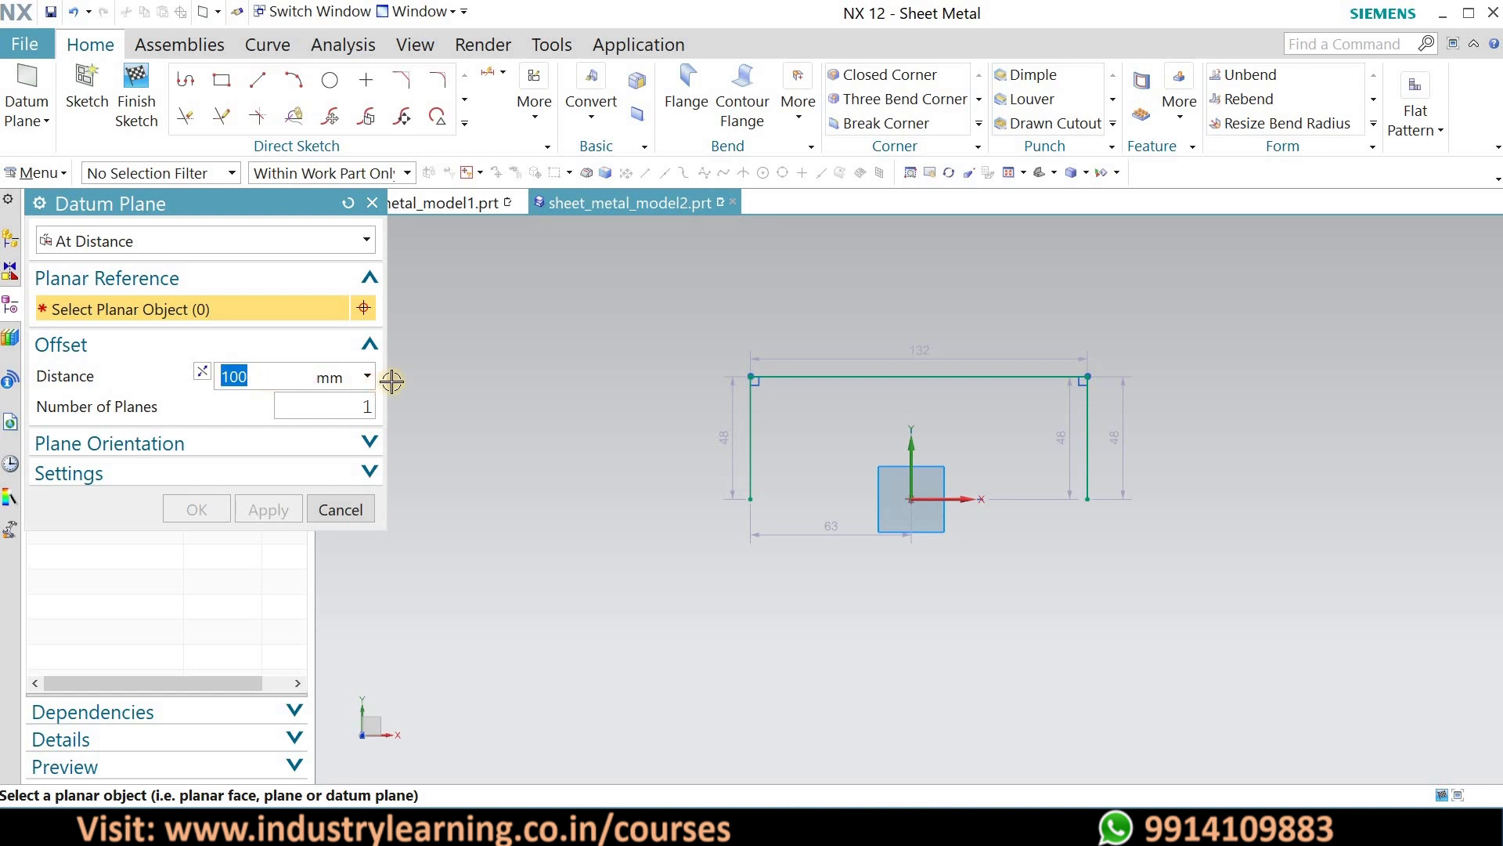
pyautogui.click(934, 465)
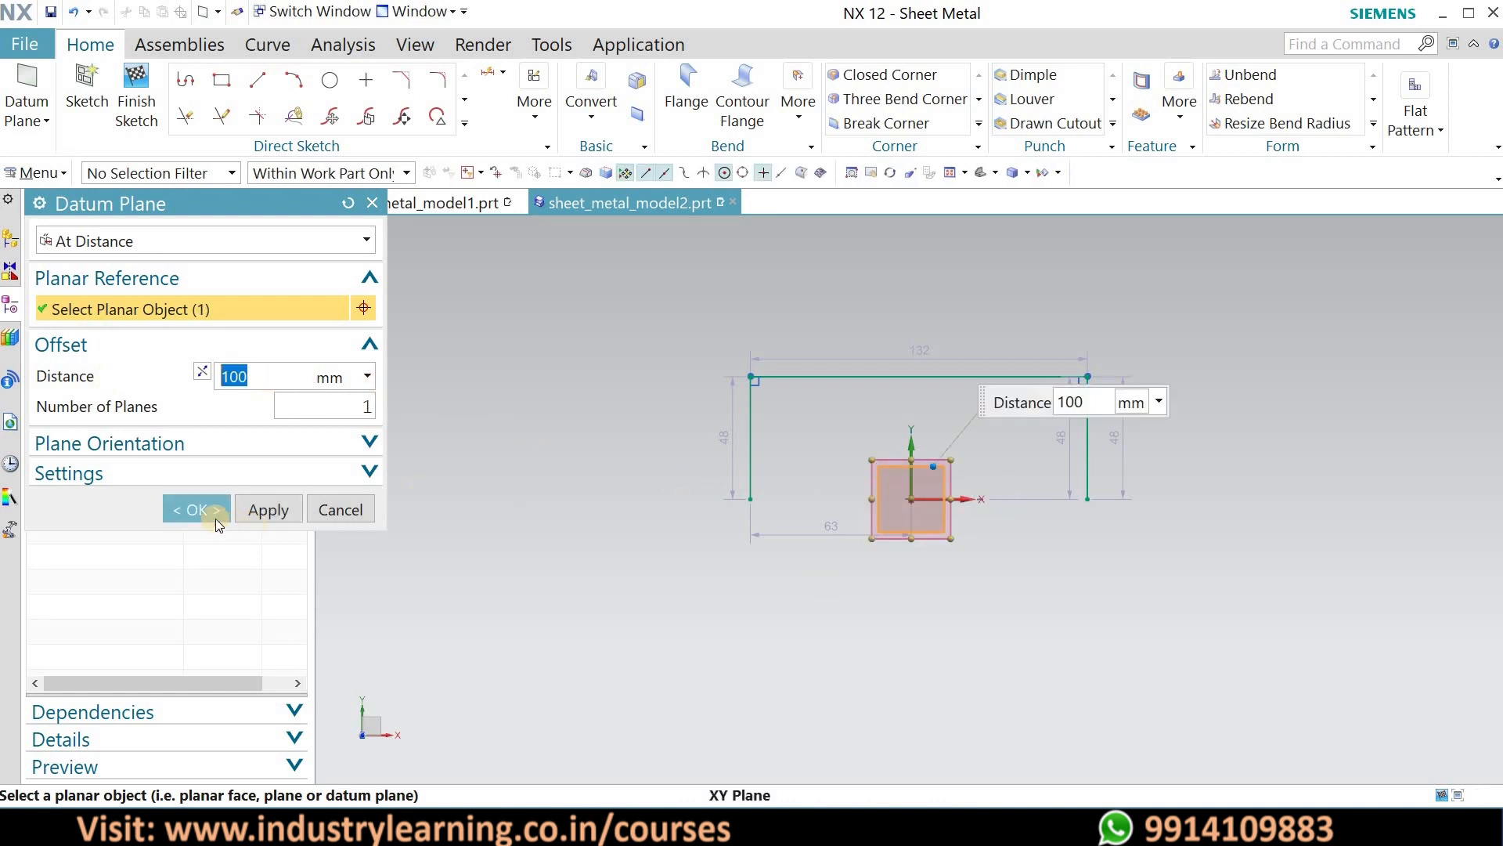
pyautogui.click(194, 510)
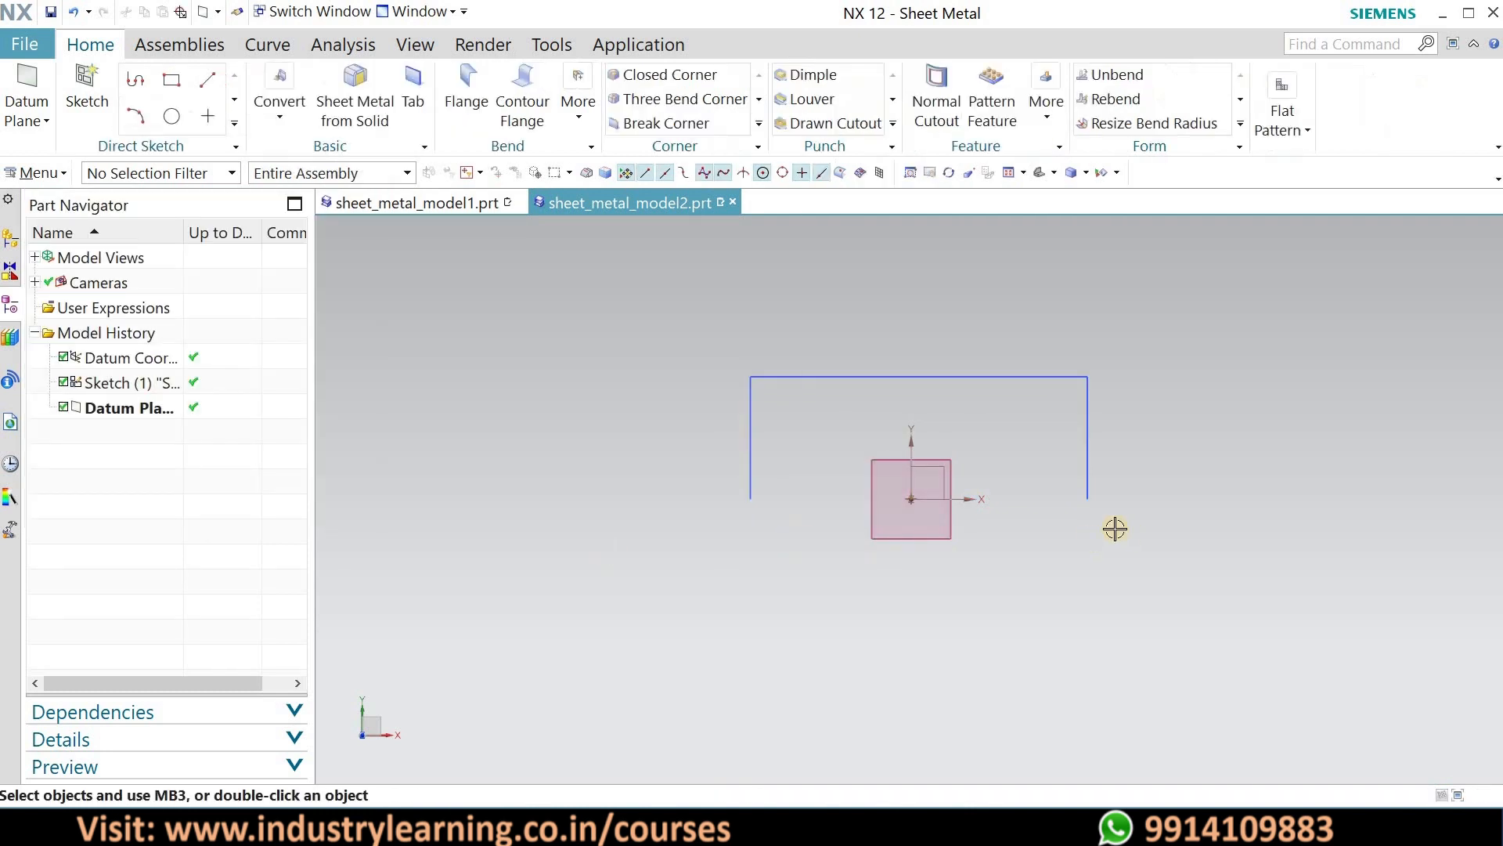
pyautogui.moveTo(1259, 496); pyautogui.dragTo(939, 493, button='middle')
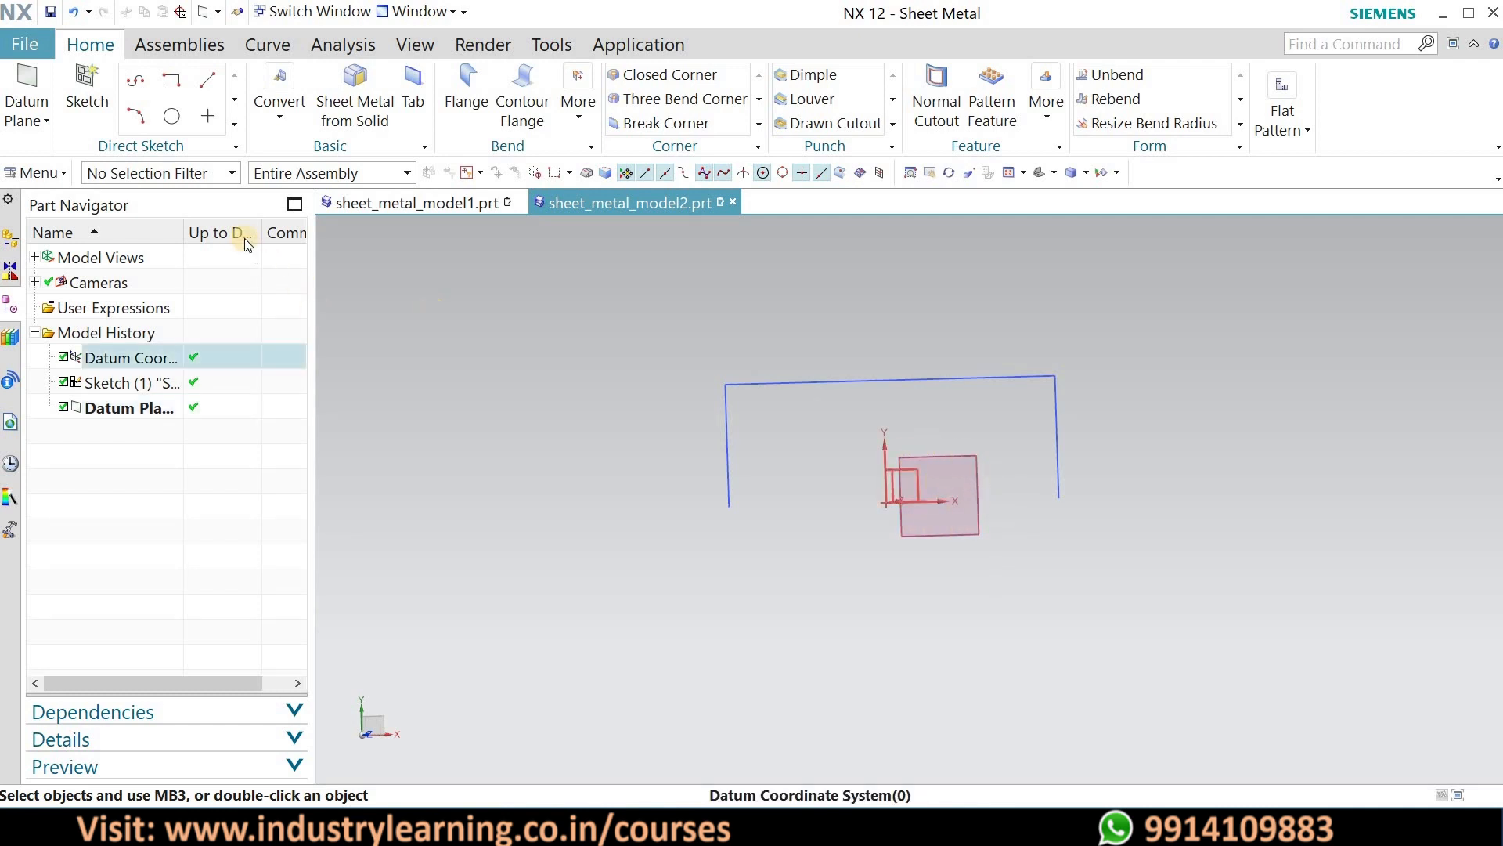
# - Sketch an upward arc of about 42 mm radius with its ends near the X axis on the offset datum plane and finish the sketch
pyautogui.click(99, 115)
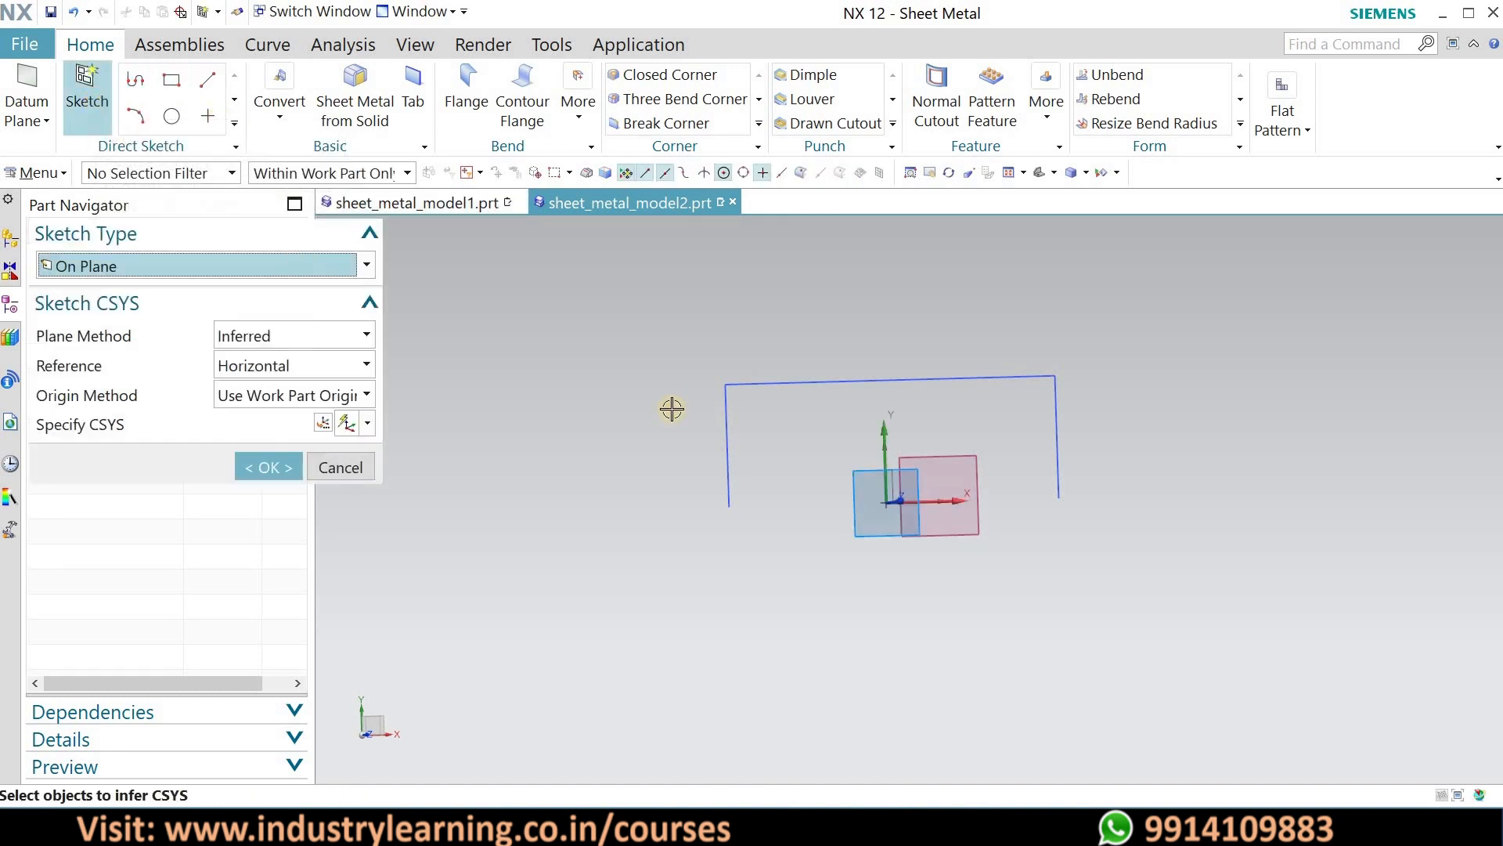
pyautogui.click(976, 462)
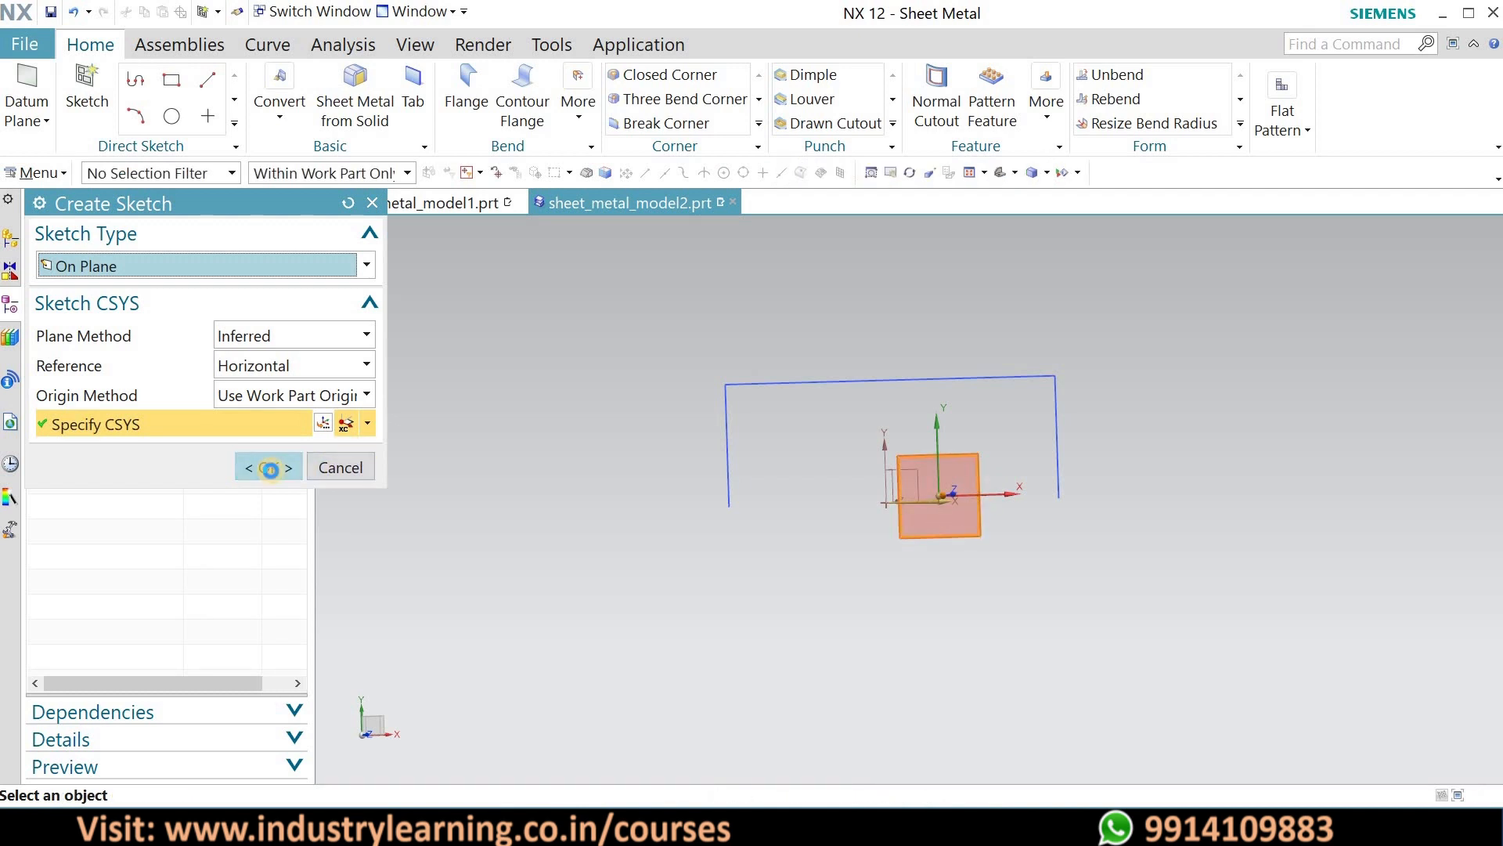
pyautogui.click(274, 470)
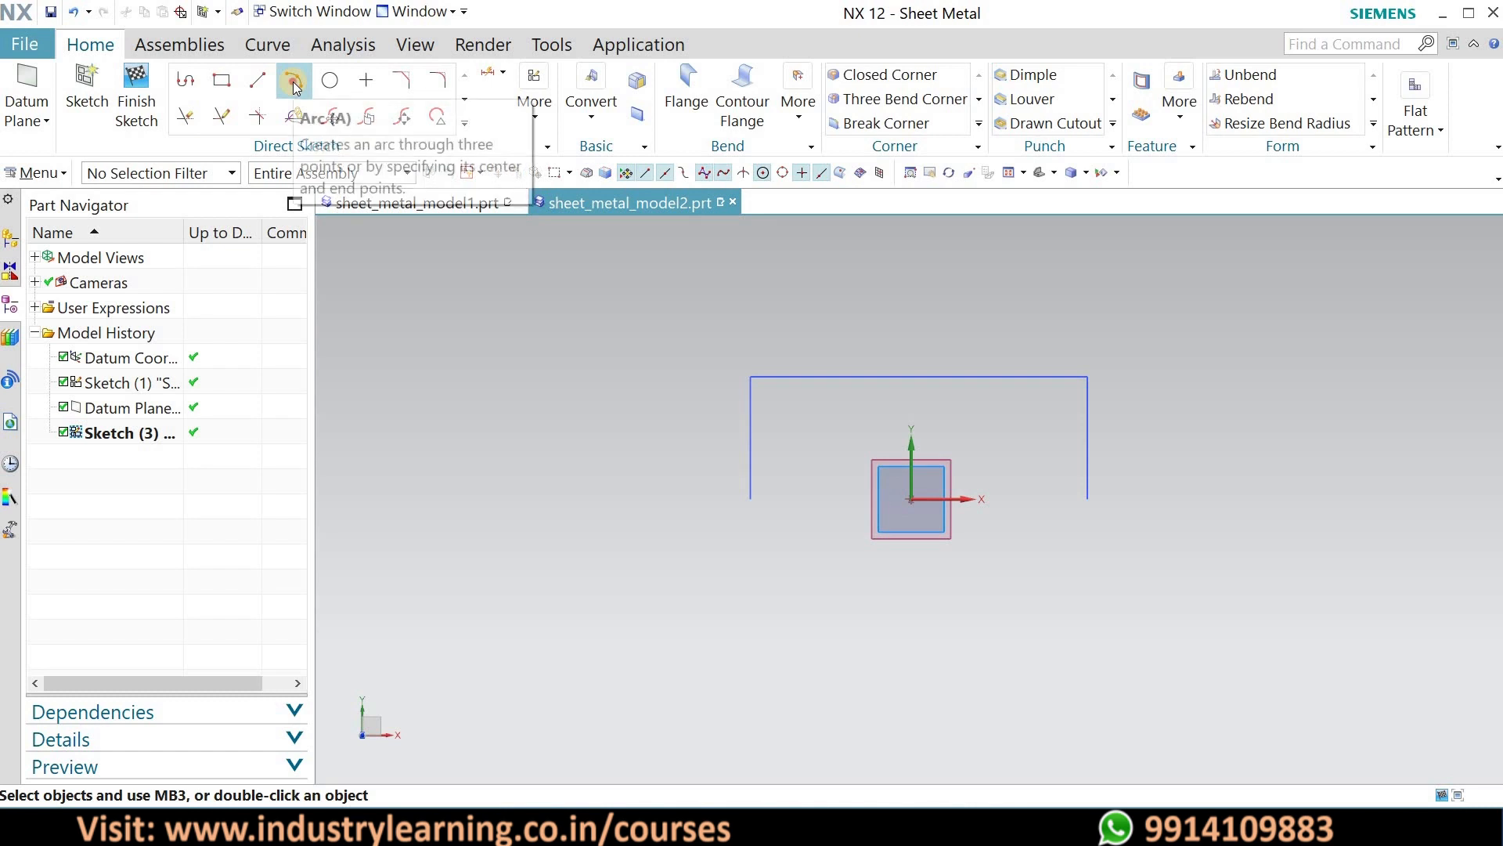
pyautogui.click(294, 84)
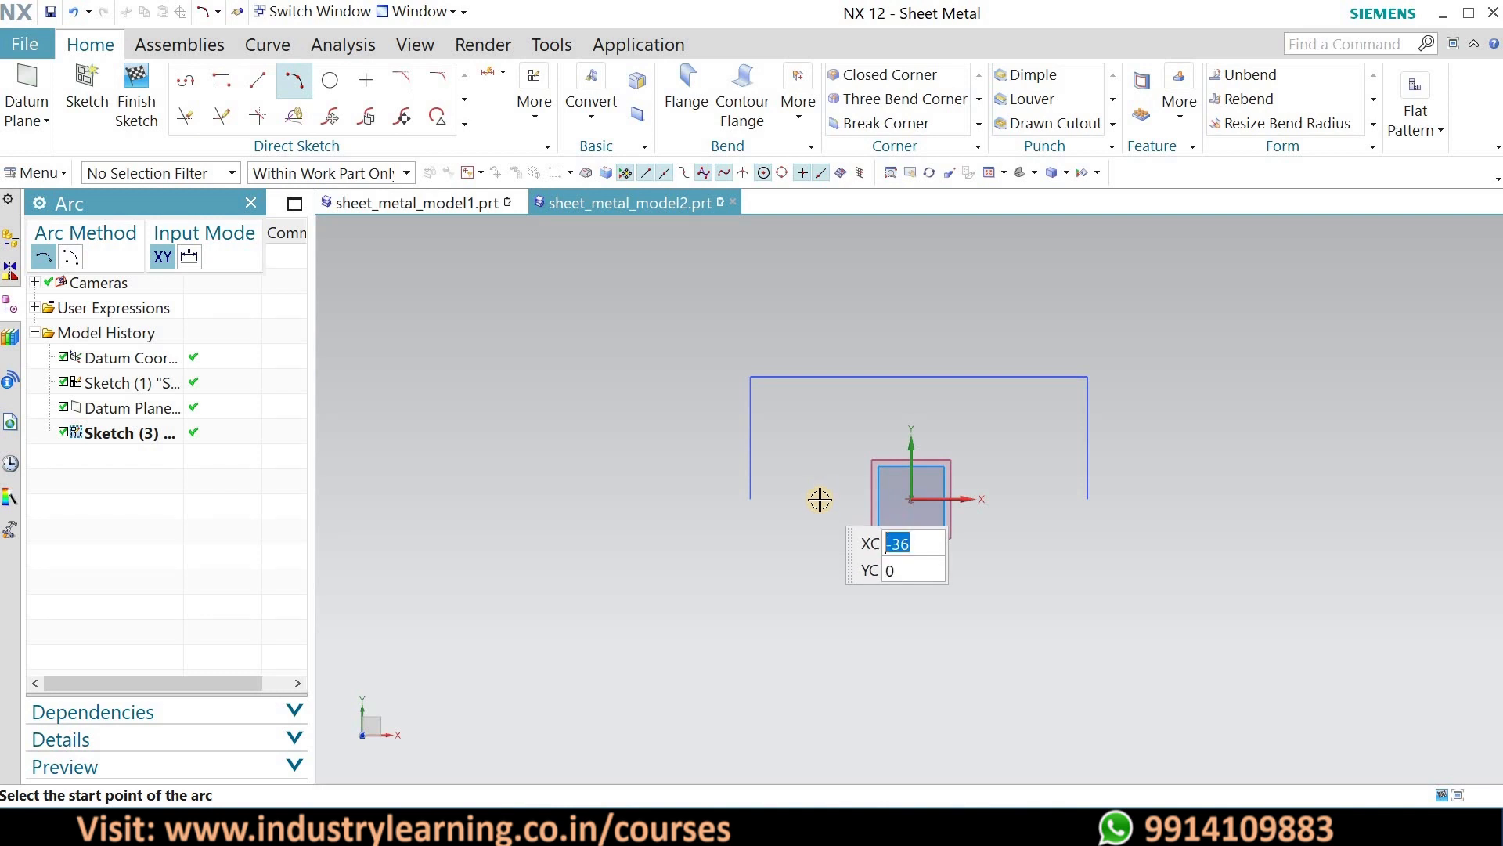
pyautogui.press('Return')
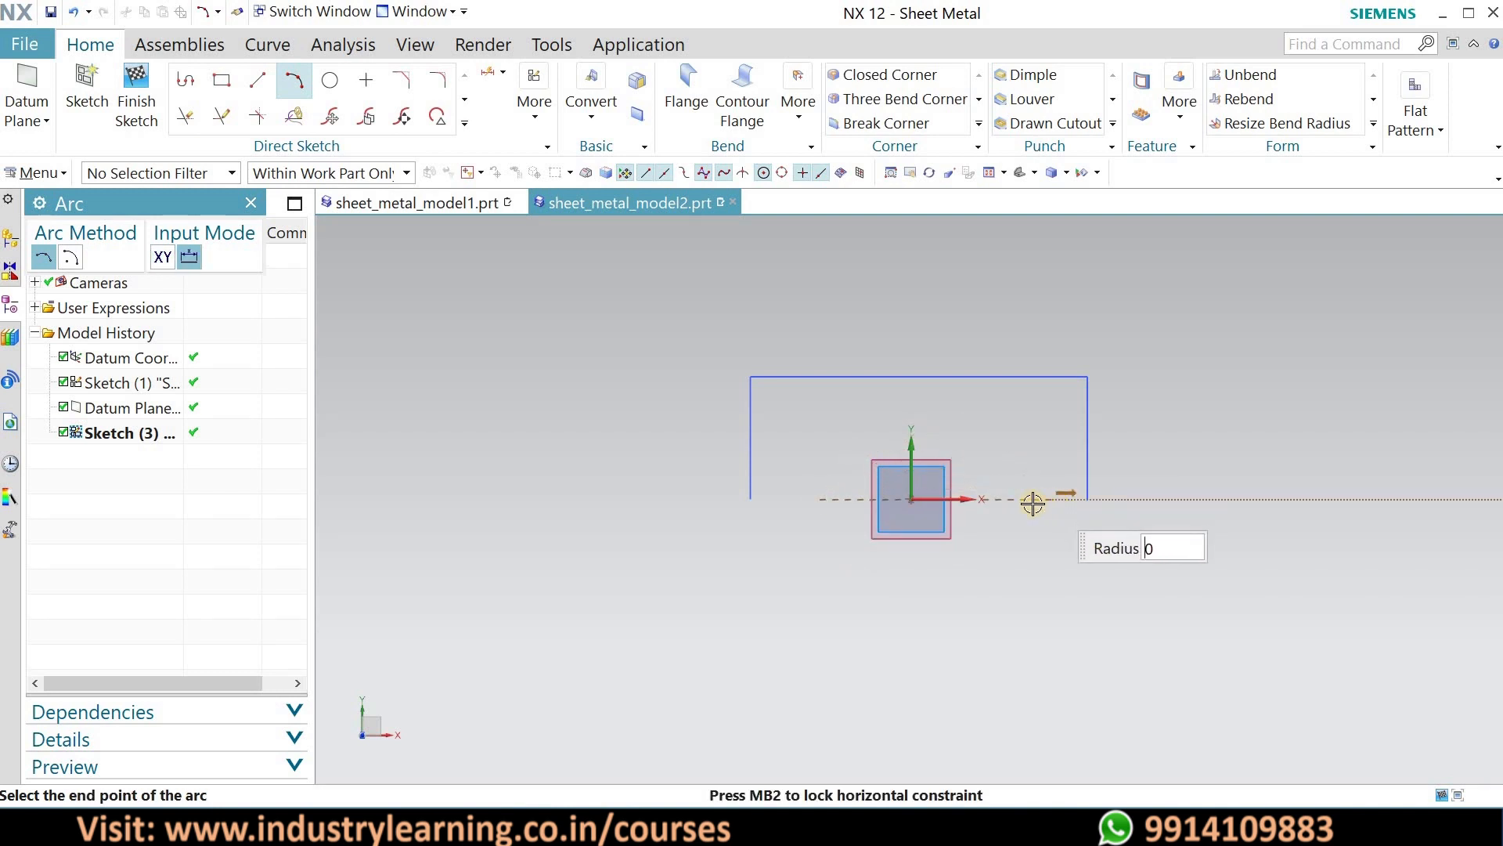
pyautogui.click(1032, 501)
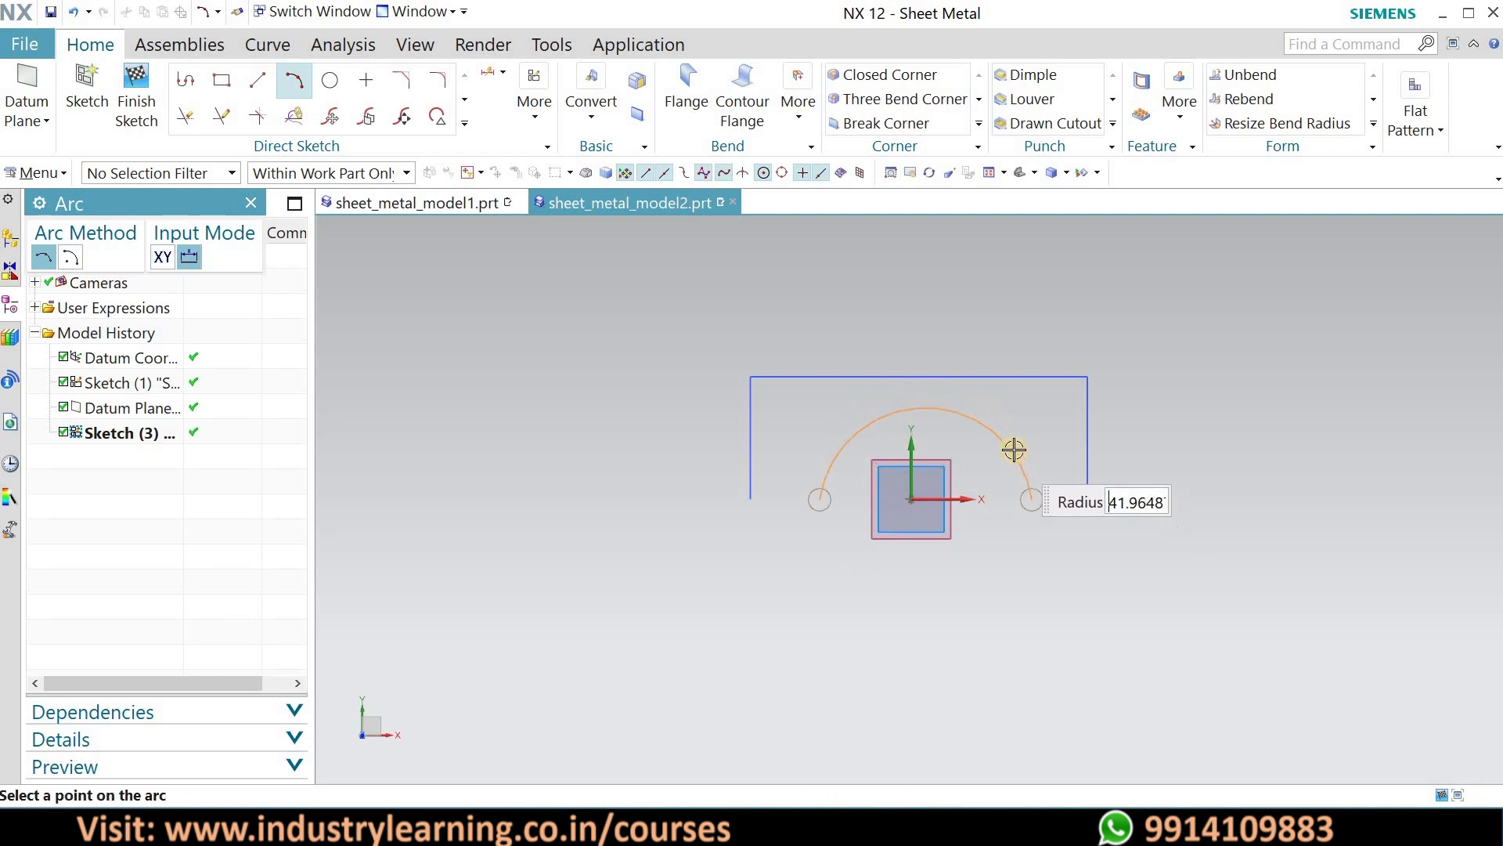
pyautogui.click(1013, 449)
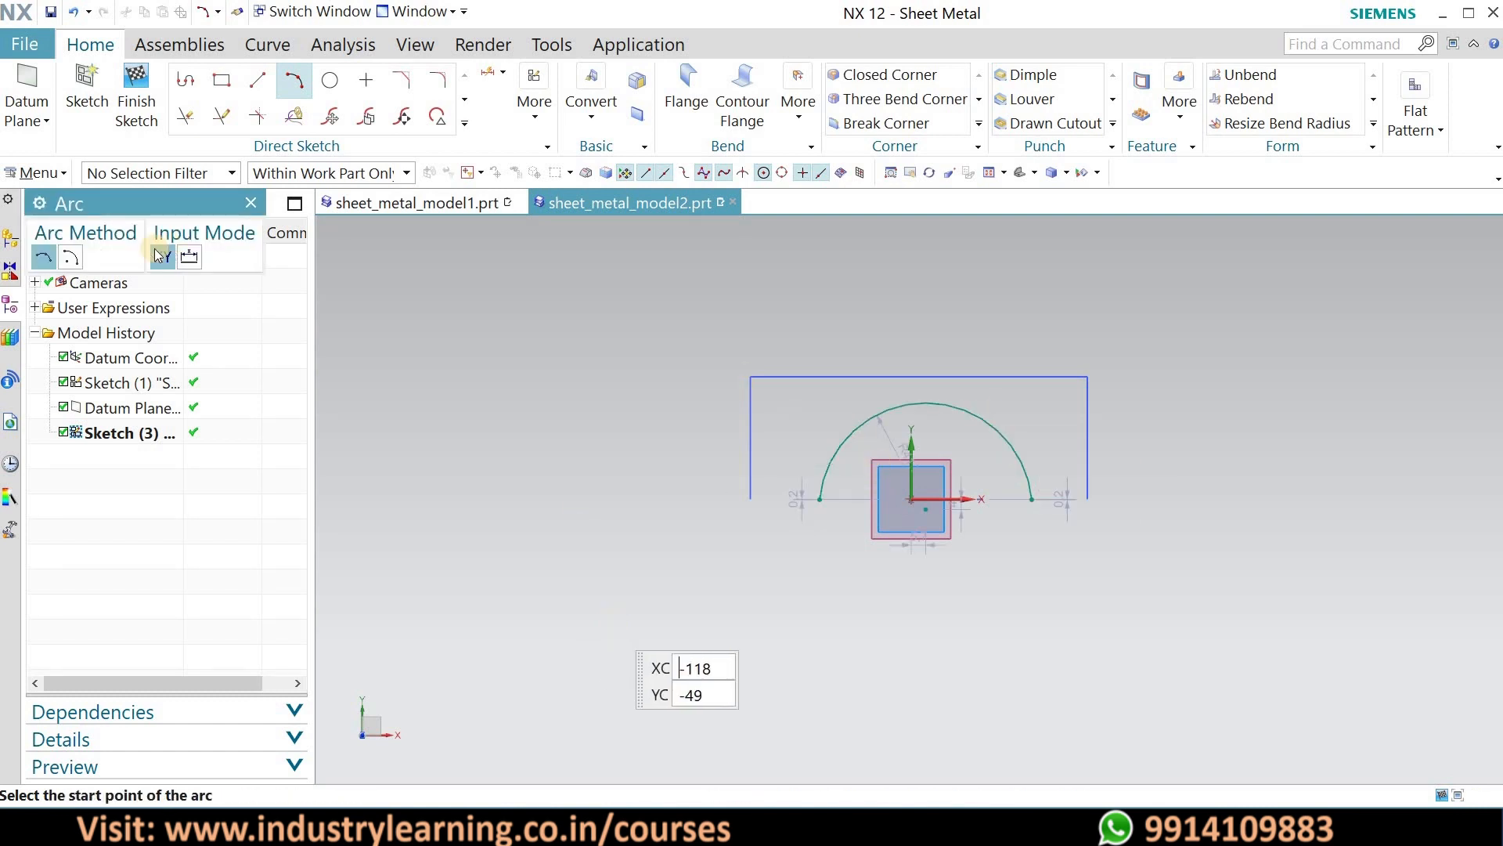
pyautogui.click(137, 100)
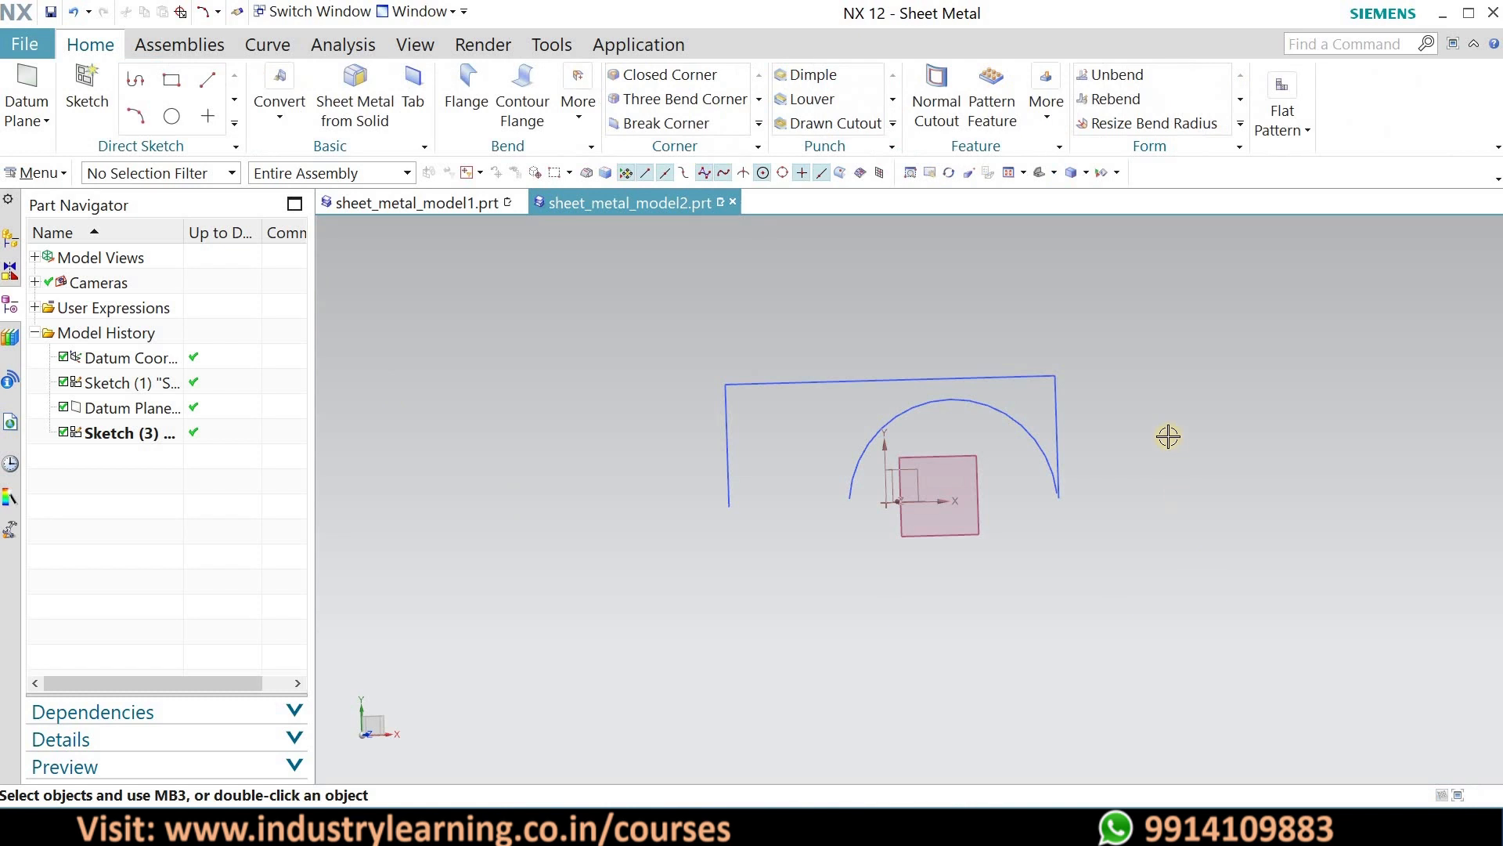
# - Start a base Lofted Flange with the open three-line profile as start section and the arc as end section
pyautogui.moveTo(1135, 443)
pyautogui.mouseDown(button='middle')
pyautogui.moveTo(1047, 436)
pyautogui.moveTo(1103, 460)
pyautogui.moveTo(1000, 486)
pyautogui.moveTo(908, 444)
pyautogui.mouseUp(button='middle')
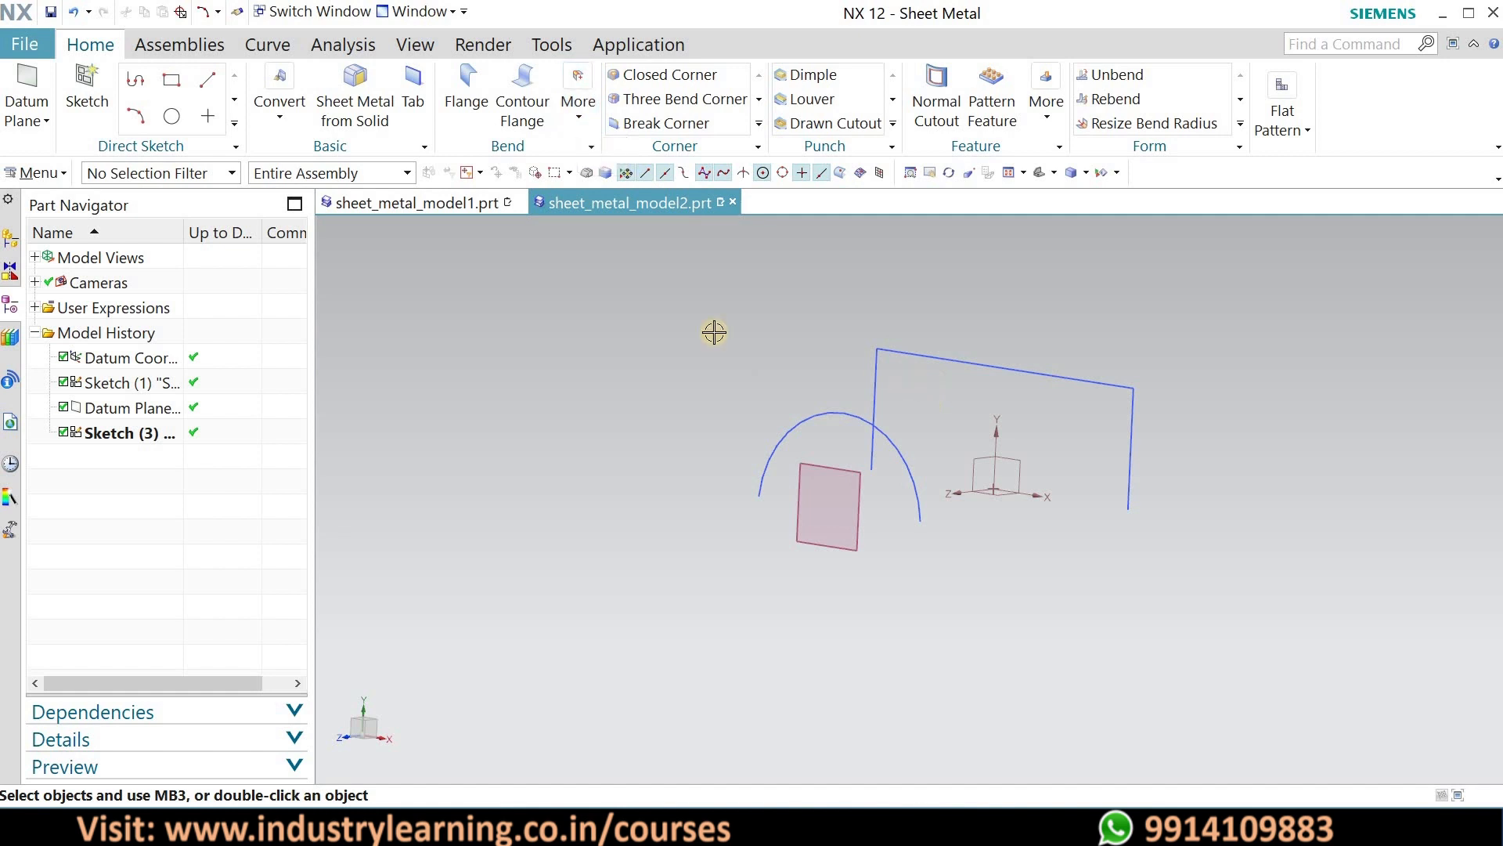
pyautogui.click(579, 118)
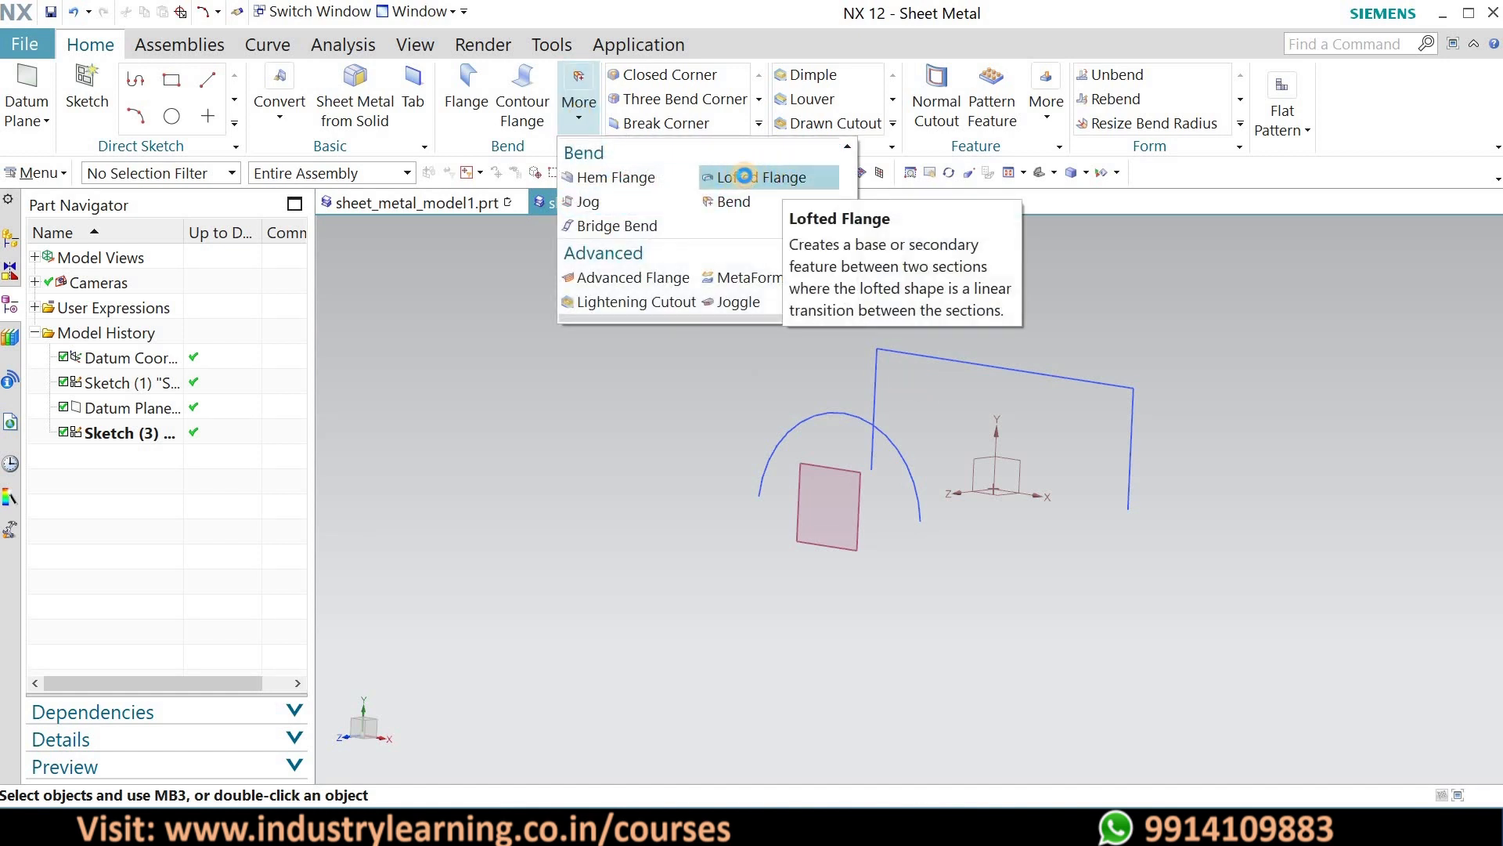
pyautogui.click(744, 176)
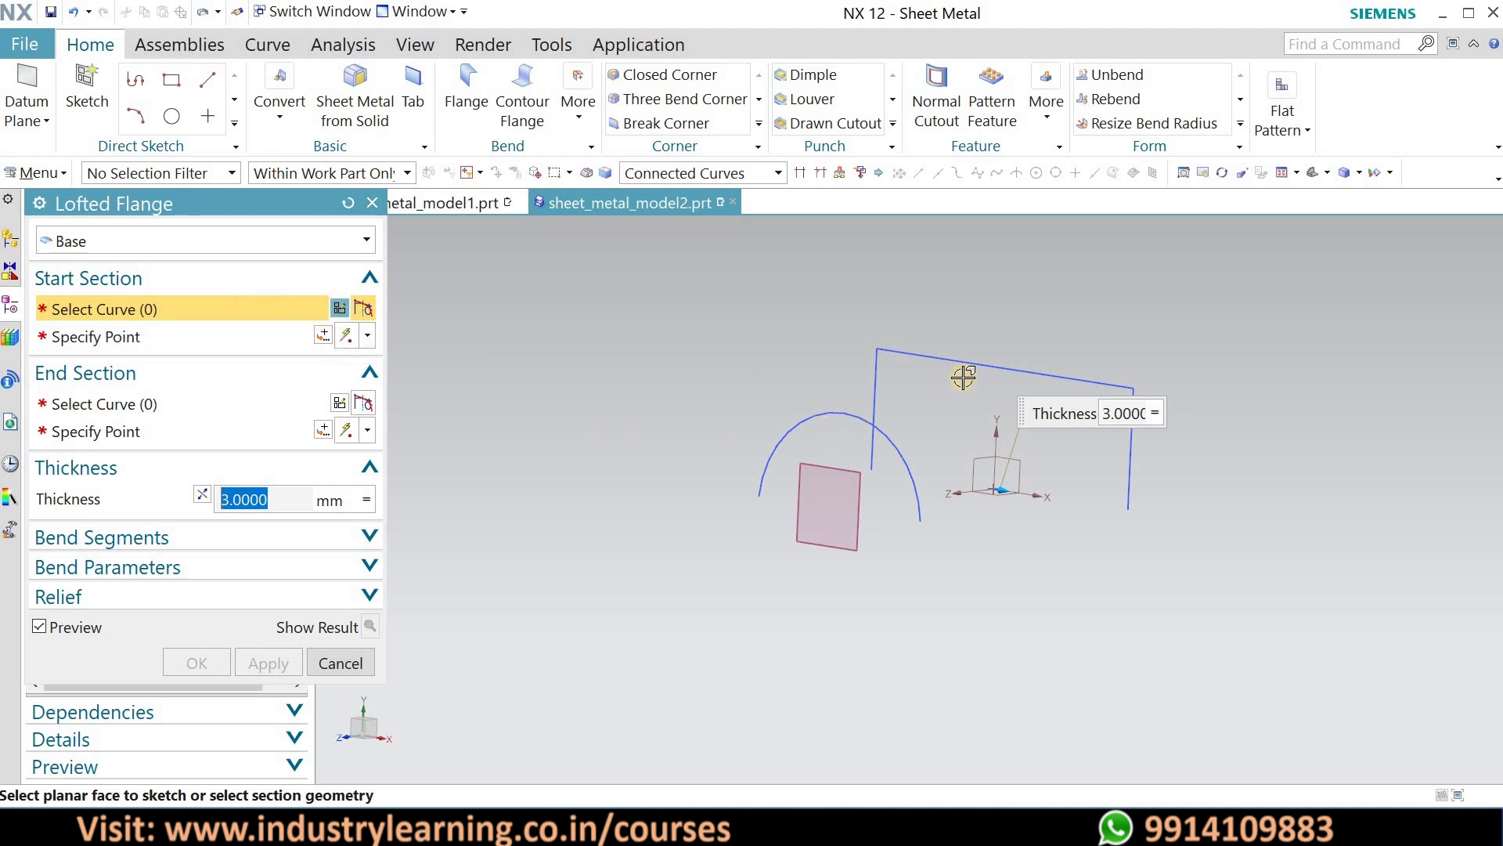
pyautogui.click(1003, 365)
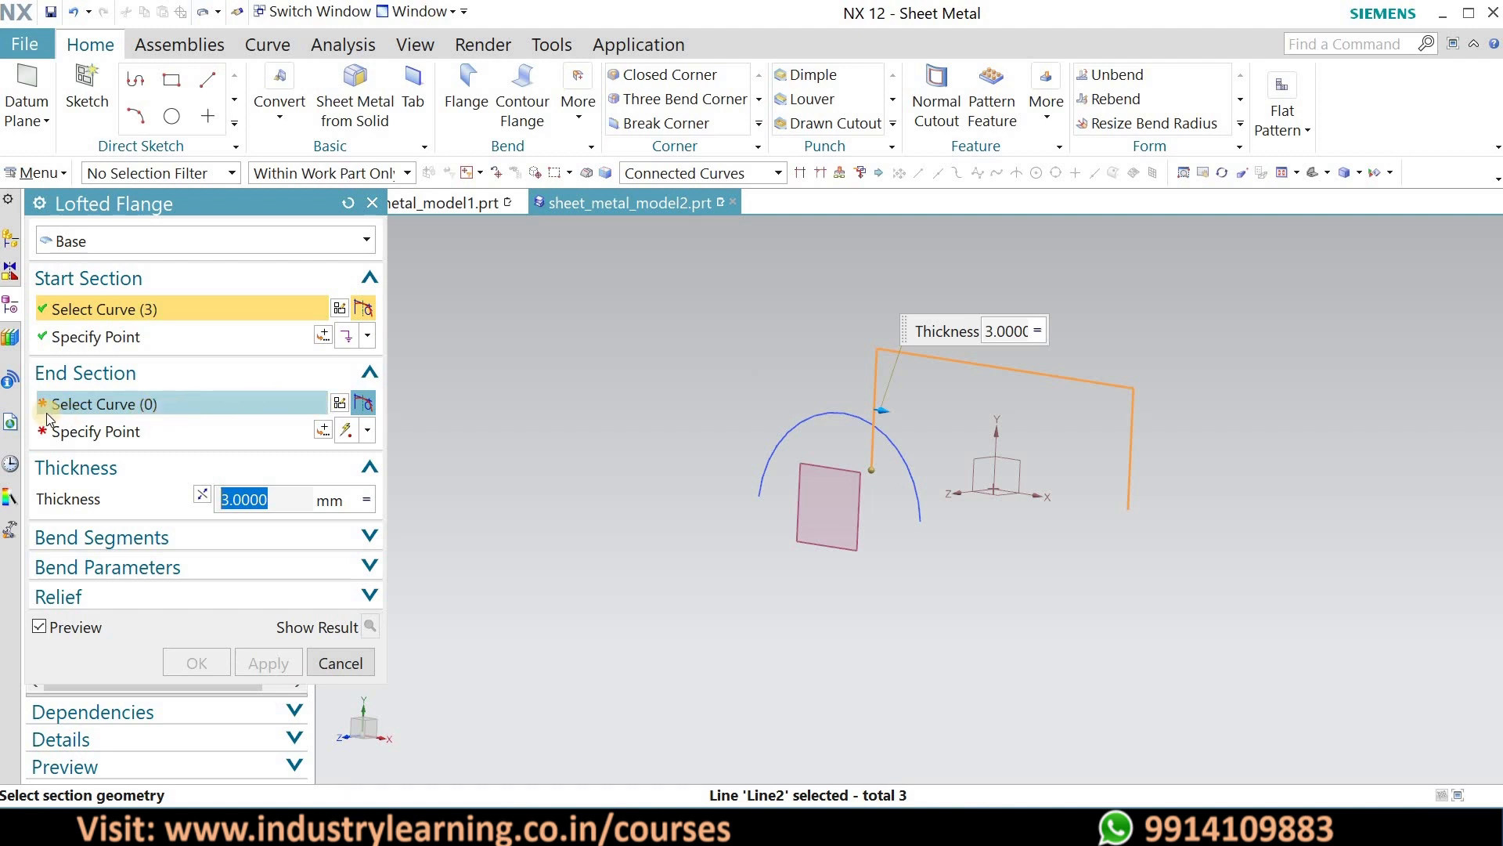
pyautogui.click(234, 401)
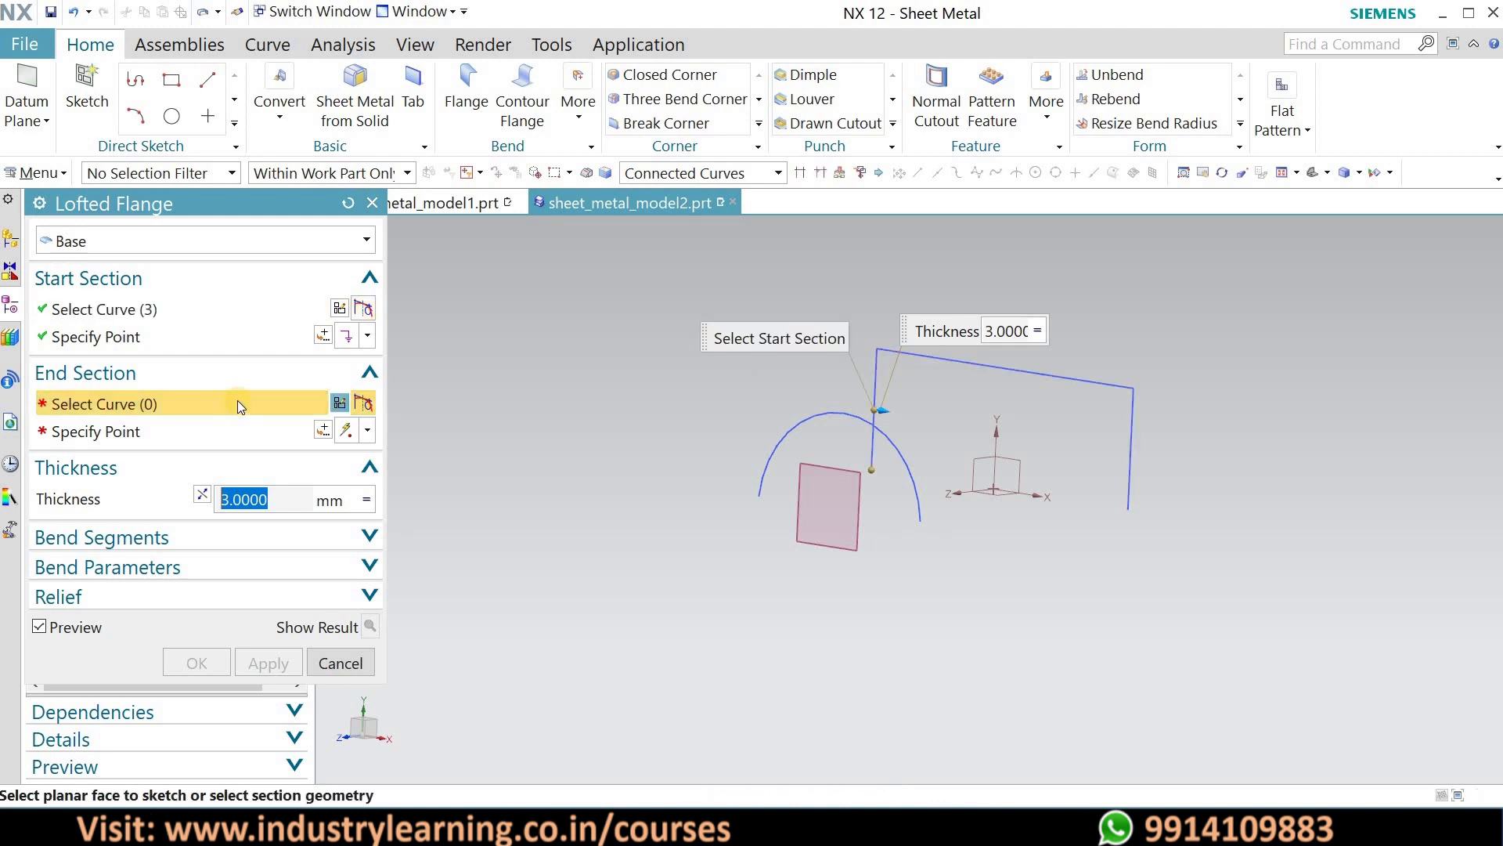
pyautogui.click(825, 415)
# - Create the 3 mm thick lofted flange between the two sections and inspect its shape from several sides
pyautogui.moveTo(1027, 586); pyautogui.dragTo(905, 565, button='middle')
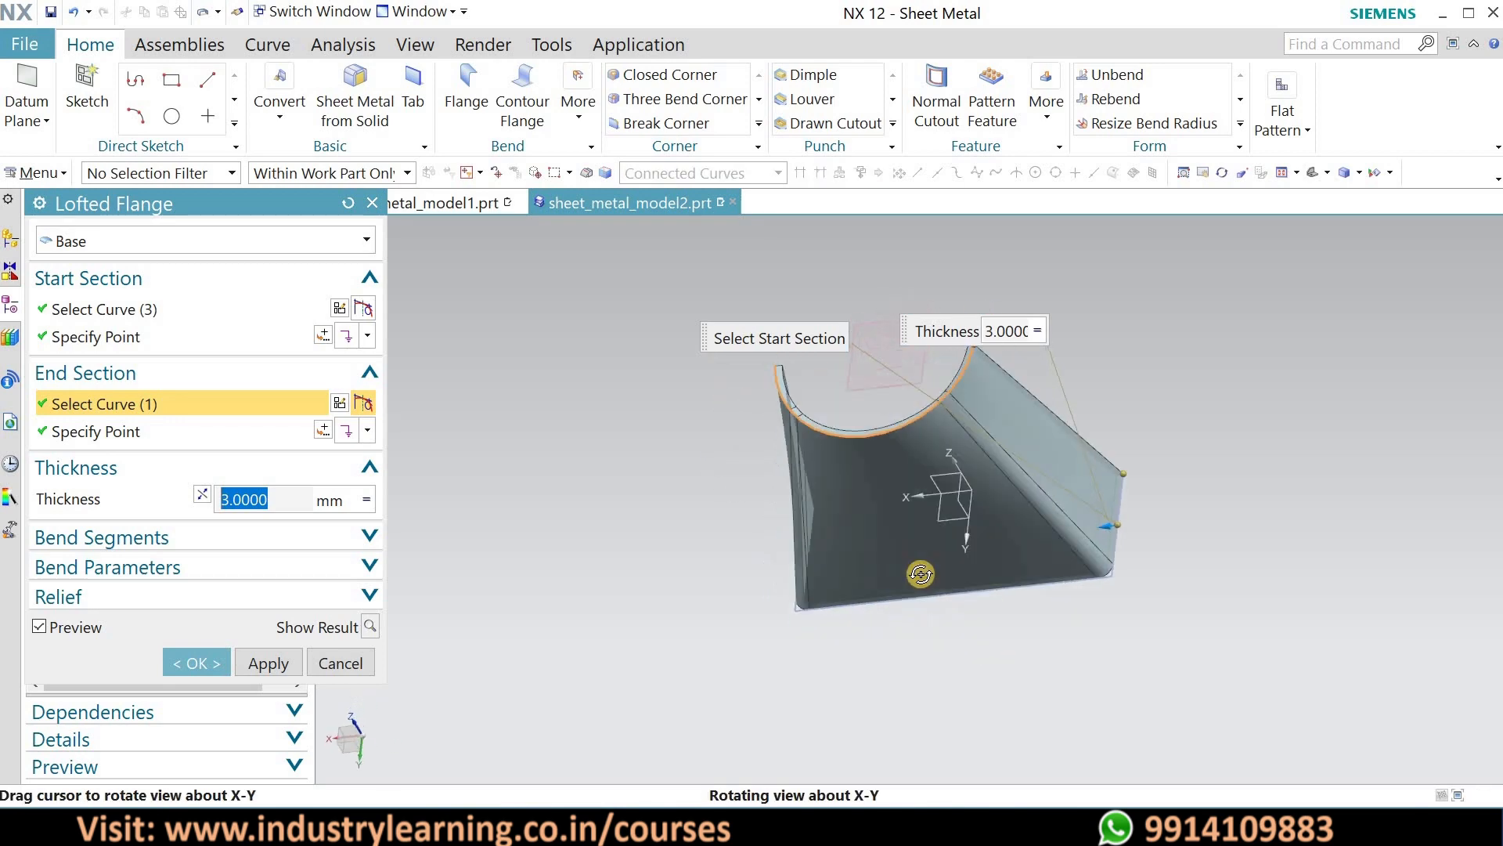
pyautogui.moveTo(967, 458); pyautogui.dragTo(821, 398, button='middle')
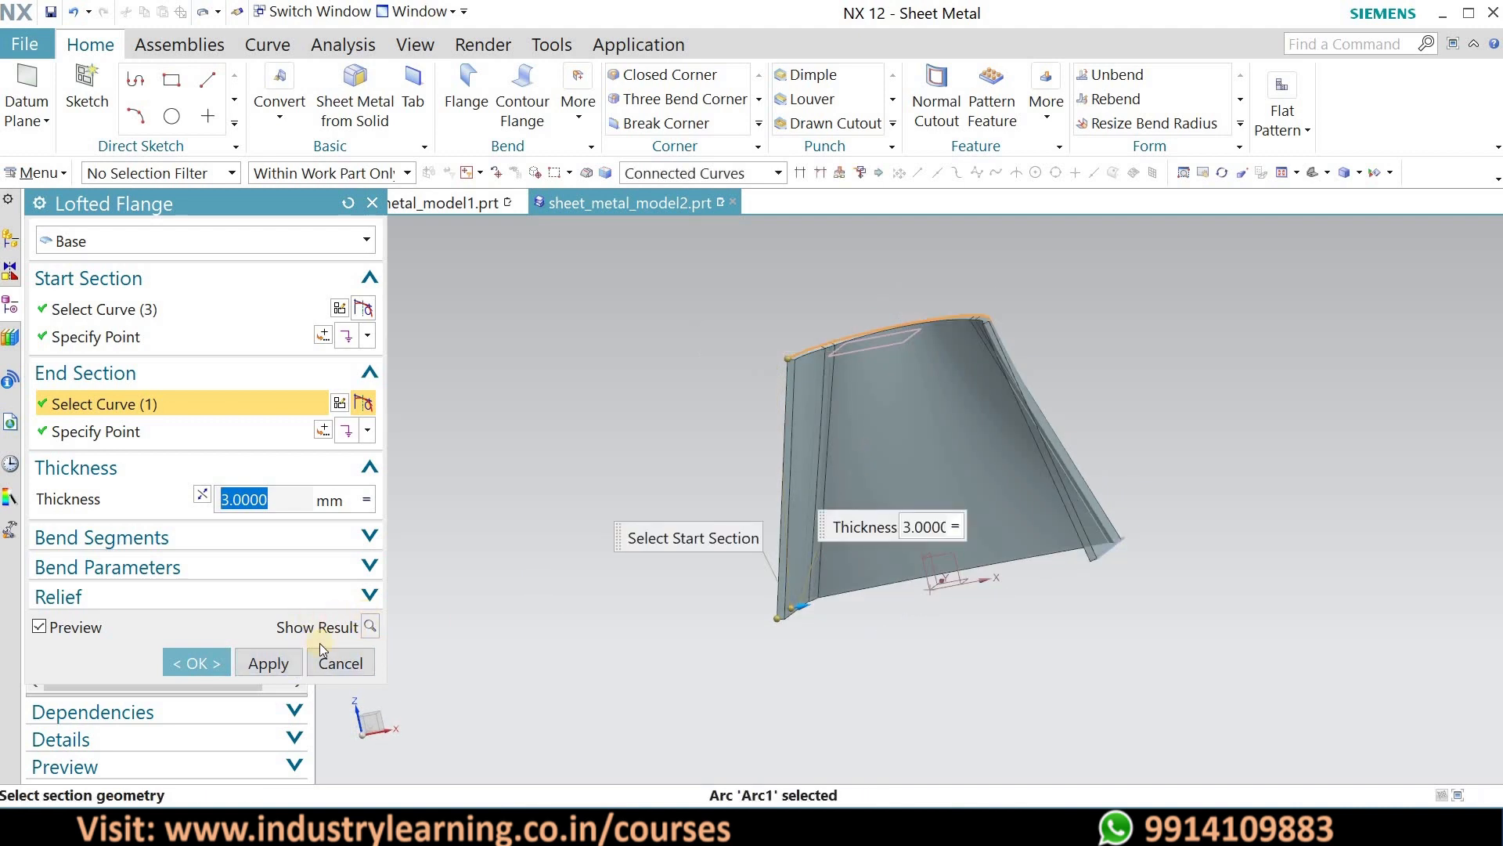
pyautogui.click(206, 663)
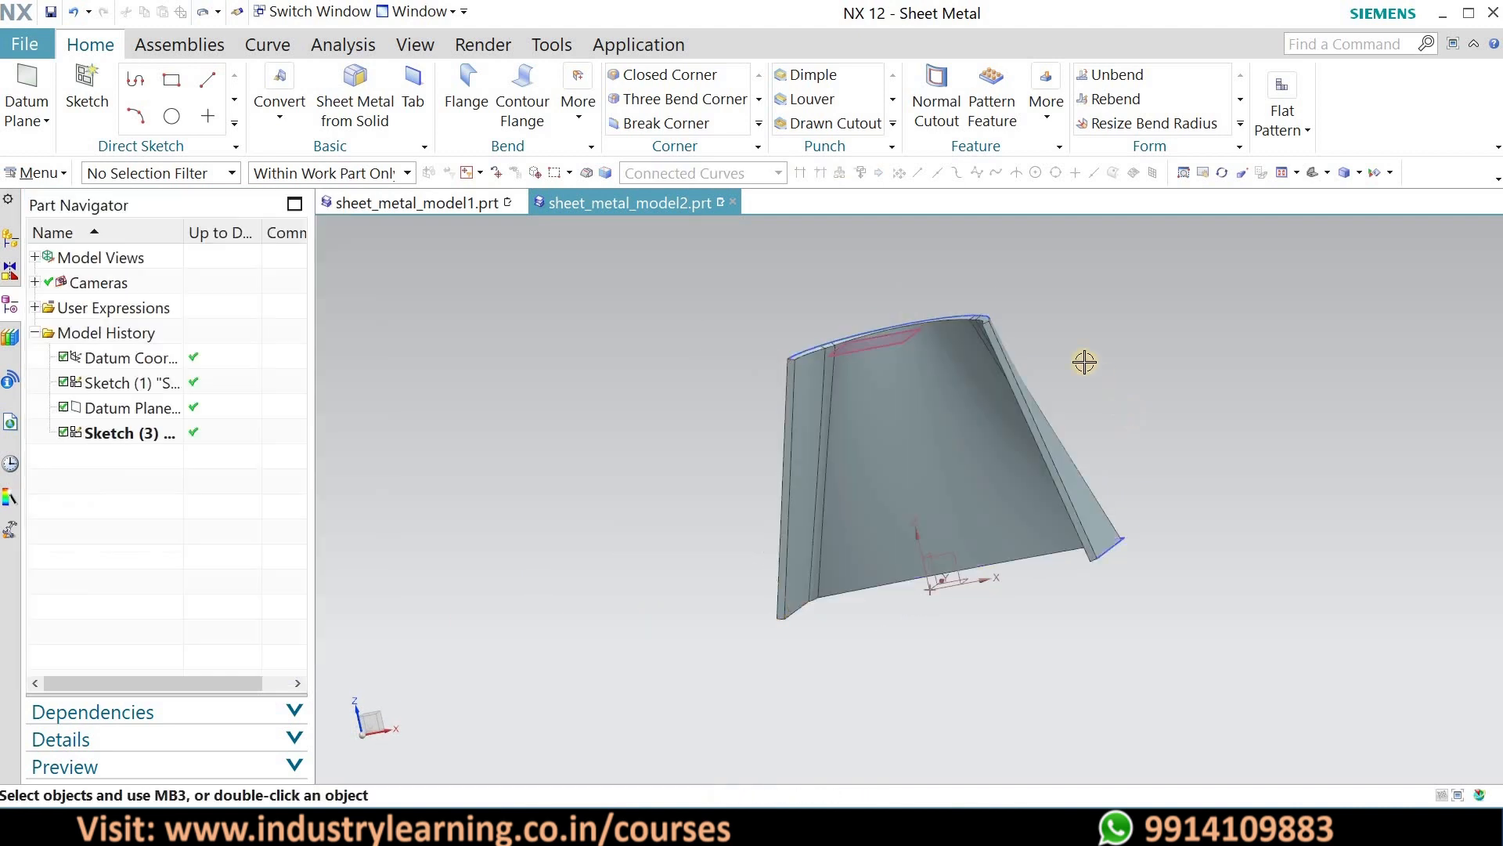
pyautogui.moveTo(1031, 322); pyautogui.dragTo(1093, 368, button='middle')
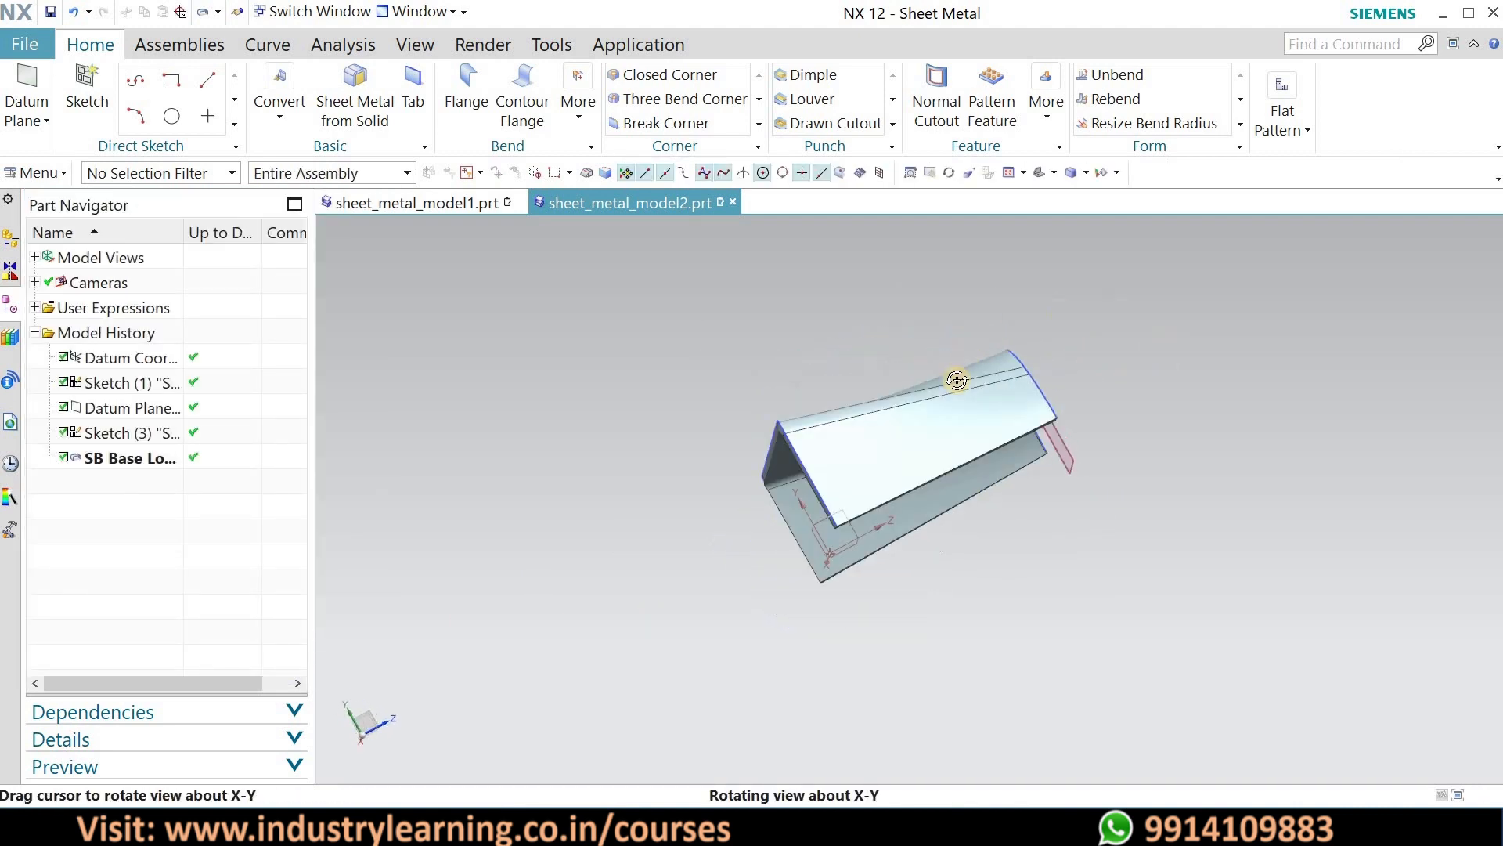
pyautogui.moveTo(974, 465); pyautogui.dragTo(932, 454, button='middle')
pyautogui.moveTo(1026, 350); pyautogui.dragTo(976, 499, button='middle')
pyautogui.moveTo(1078, 526); pyautogui.dragTo(1147, 342, button='middle')
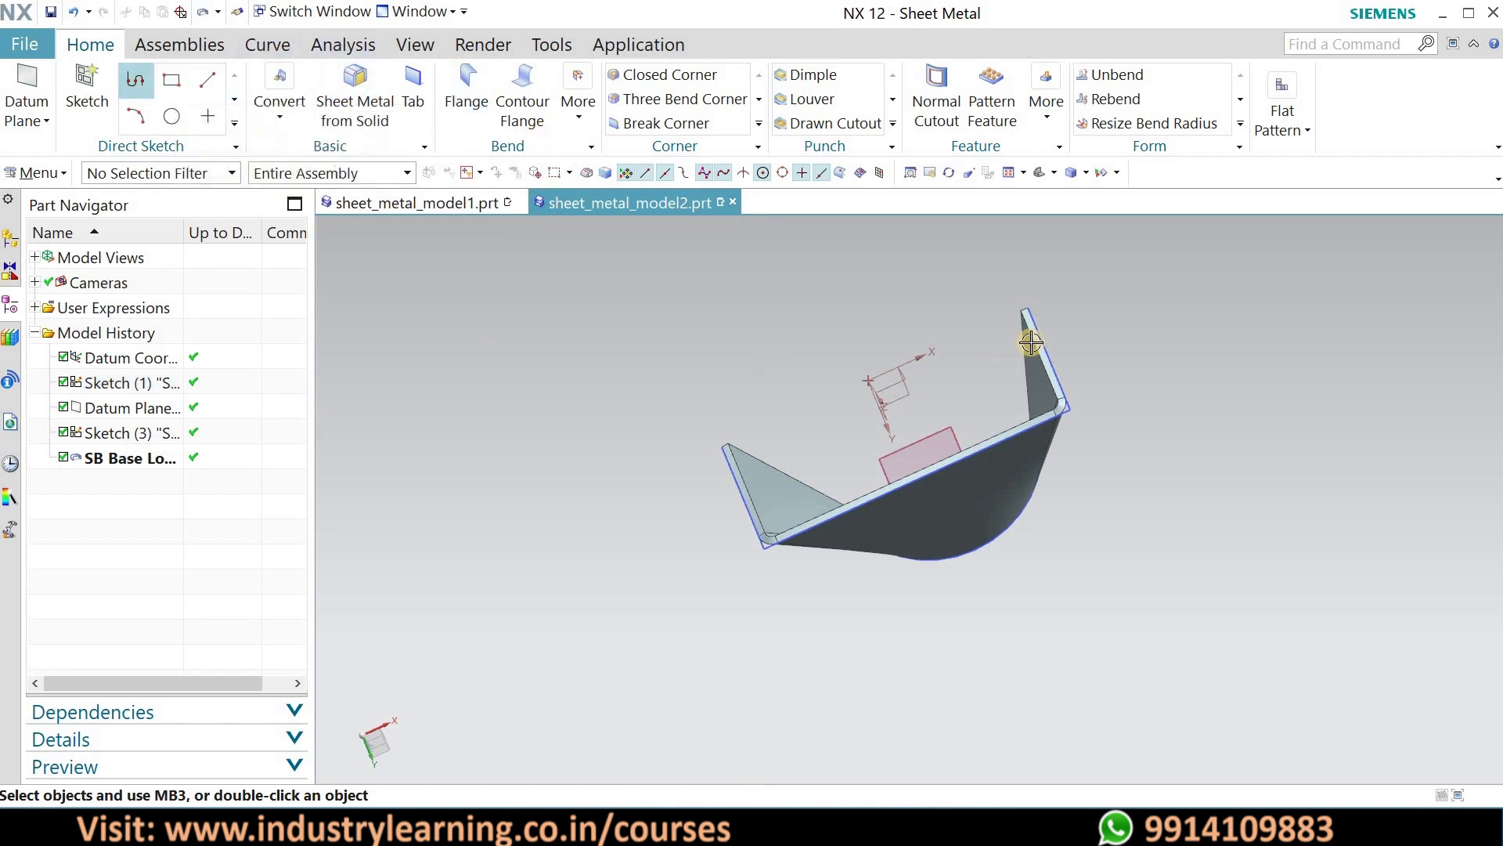
pyautogui.moveTo(812, 320); pyautogui.dragTo(944, 356, button='middle')
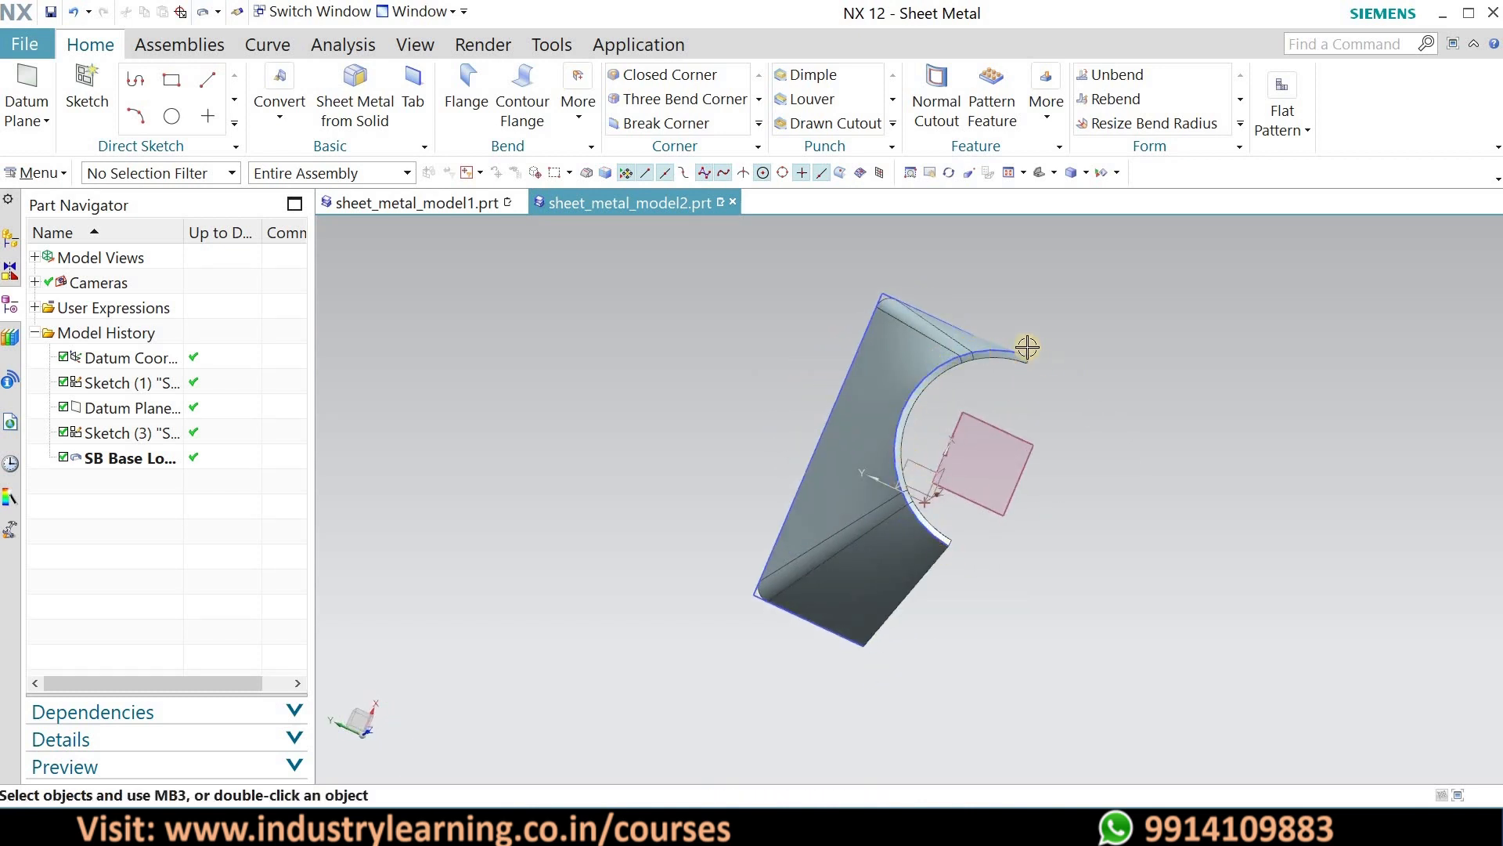
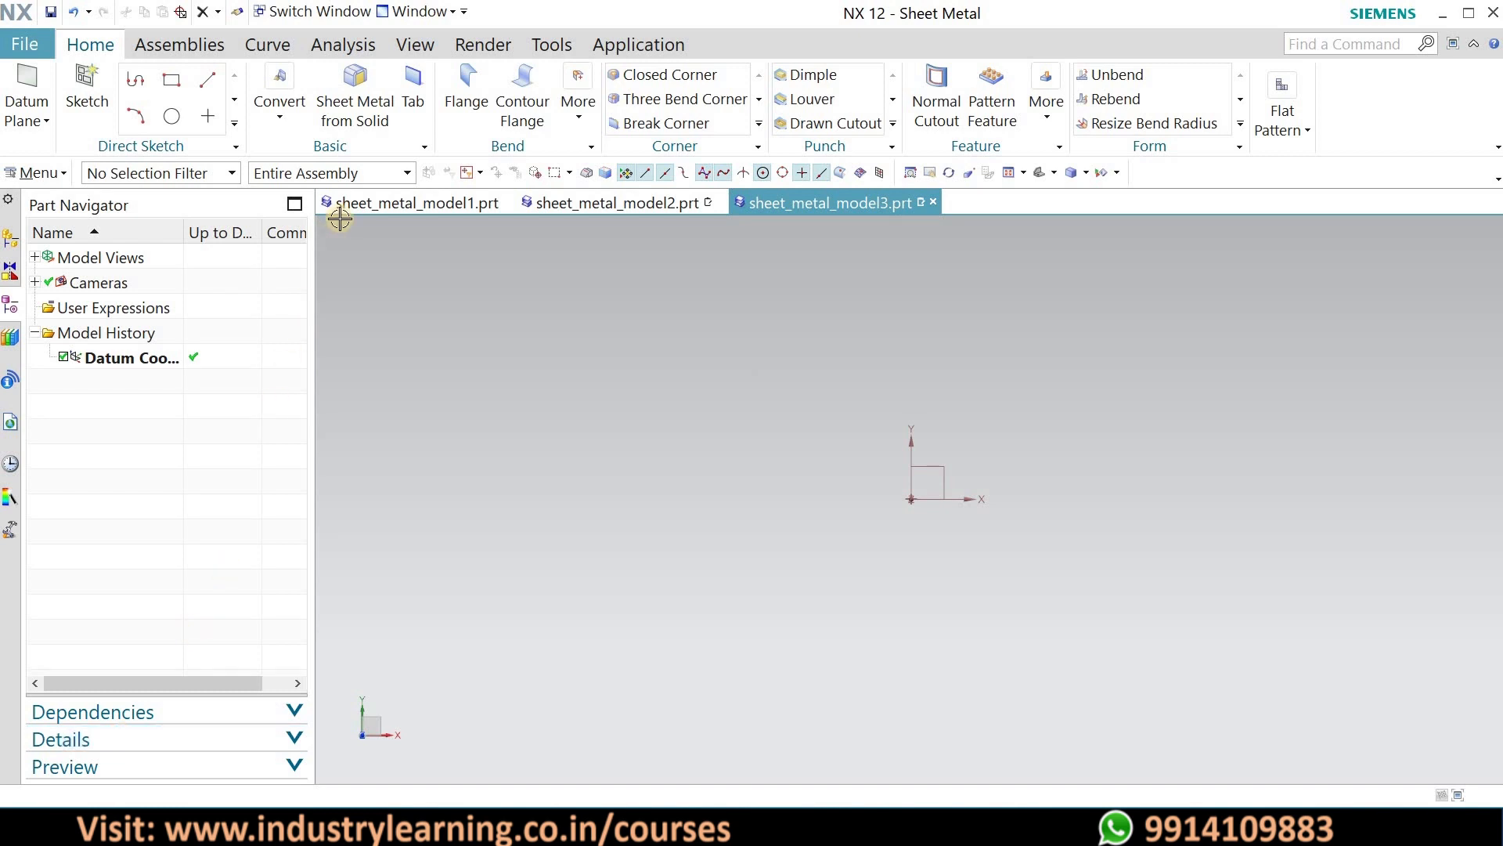
# - Sketch a rectangle about 170 x 117 mm centred on the XY plane's origin and create a 3 mm thick base tab from it
pyautogui.click(575, 113)
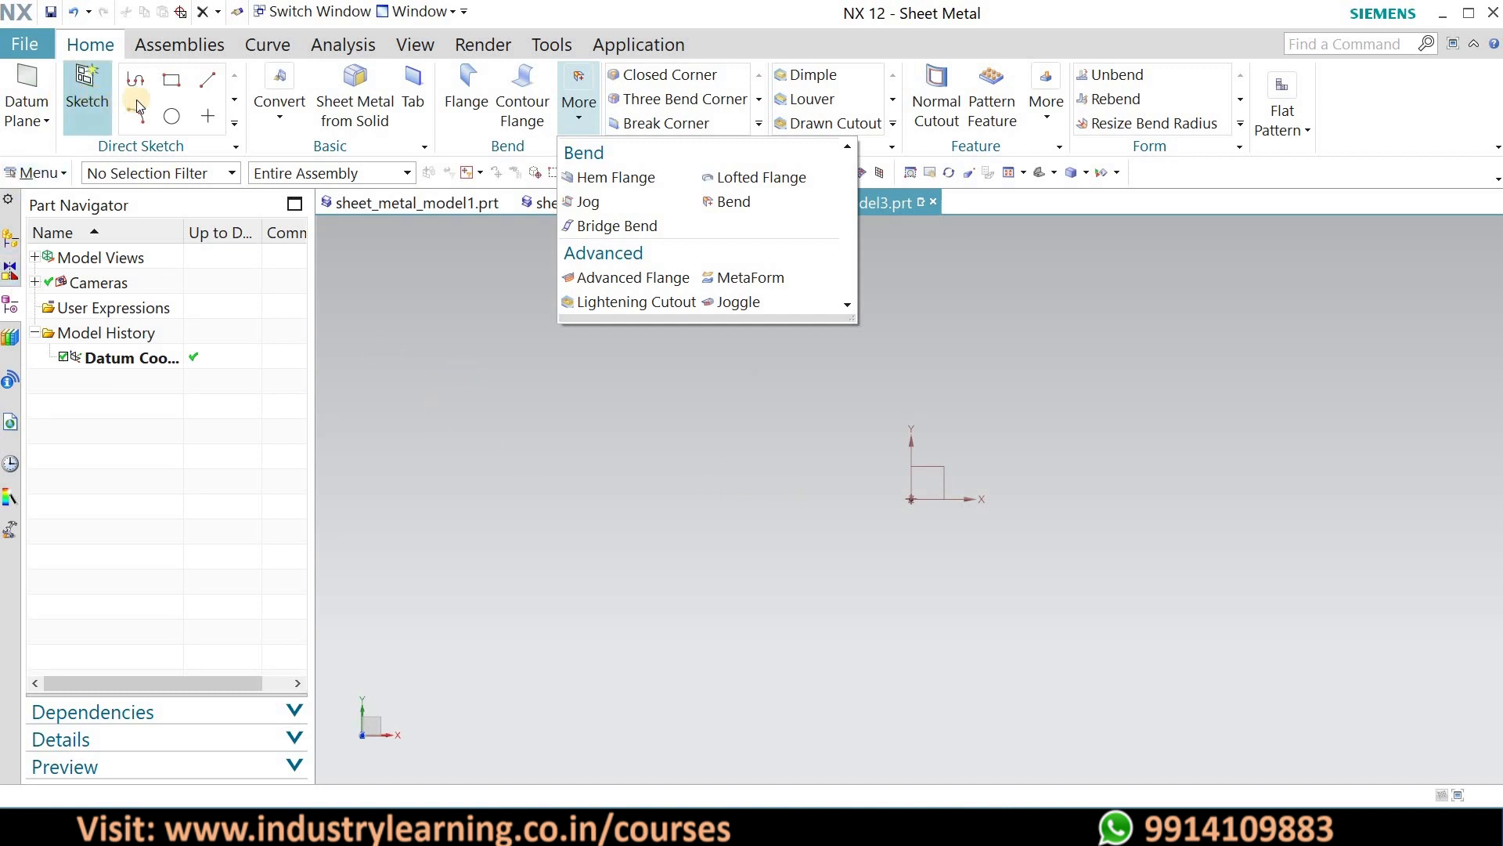
pyautogui.click(89, 97)
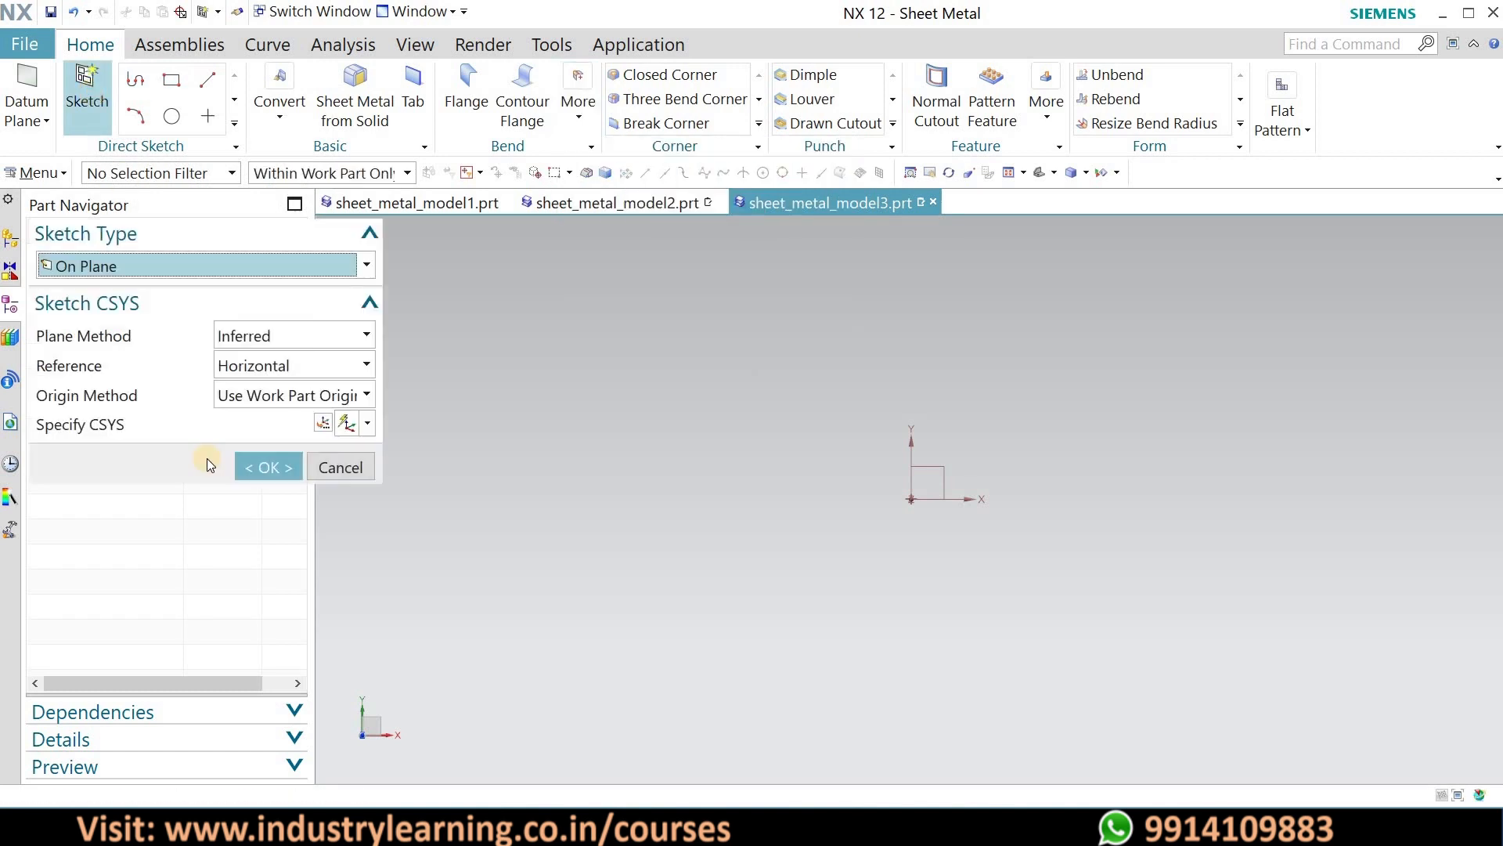
pyautogui.click(269, 468)
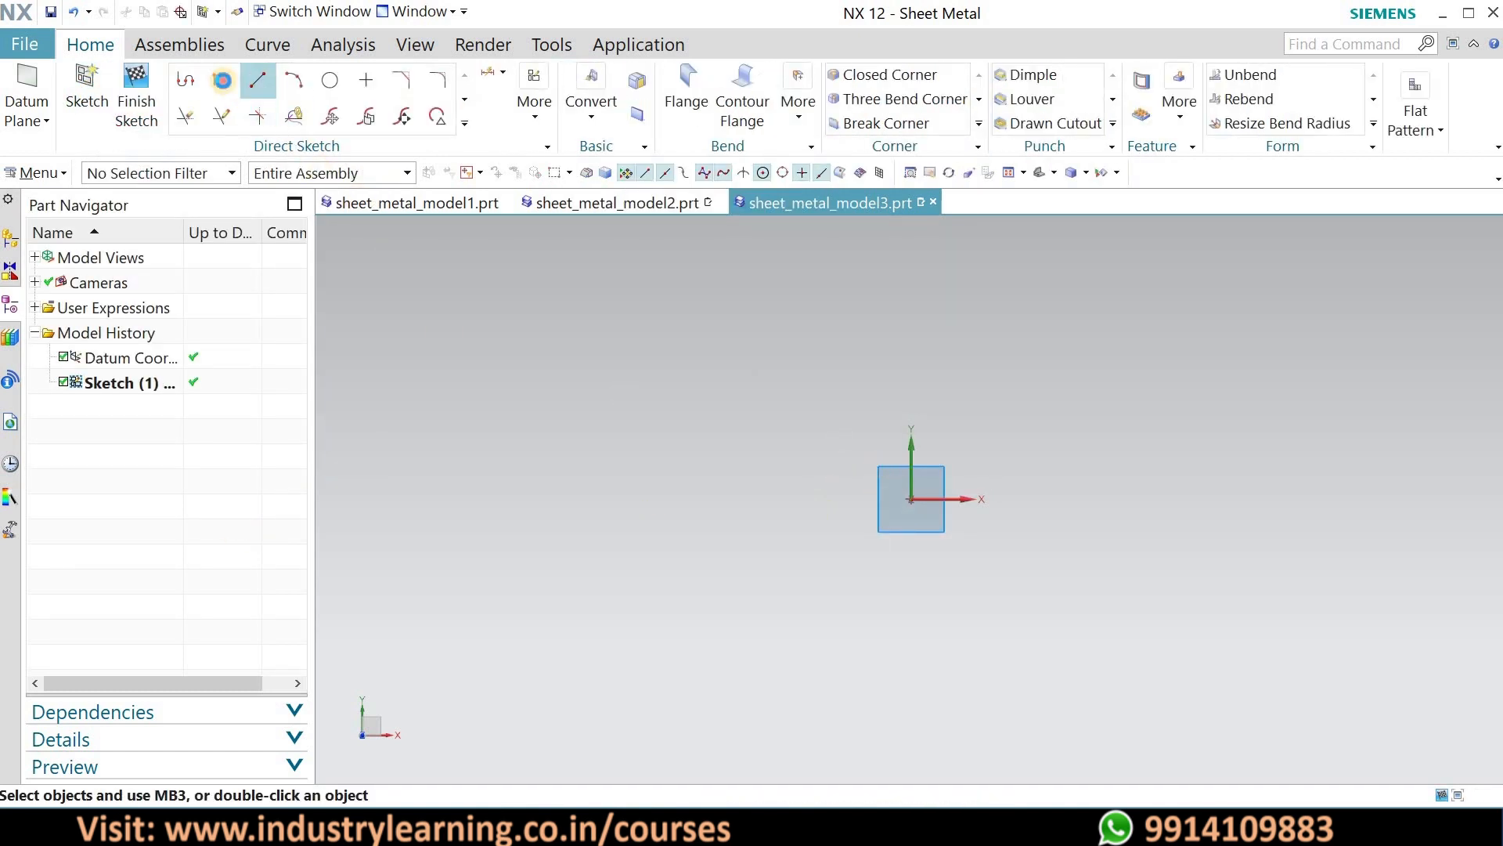
pyautogui.click(221, 80)
pyautogui.click(910, 499)
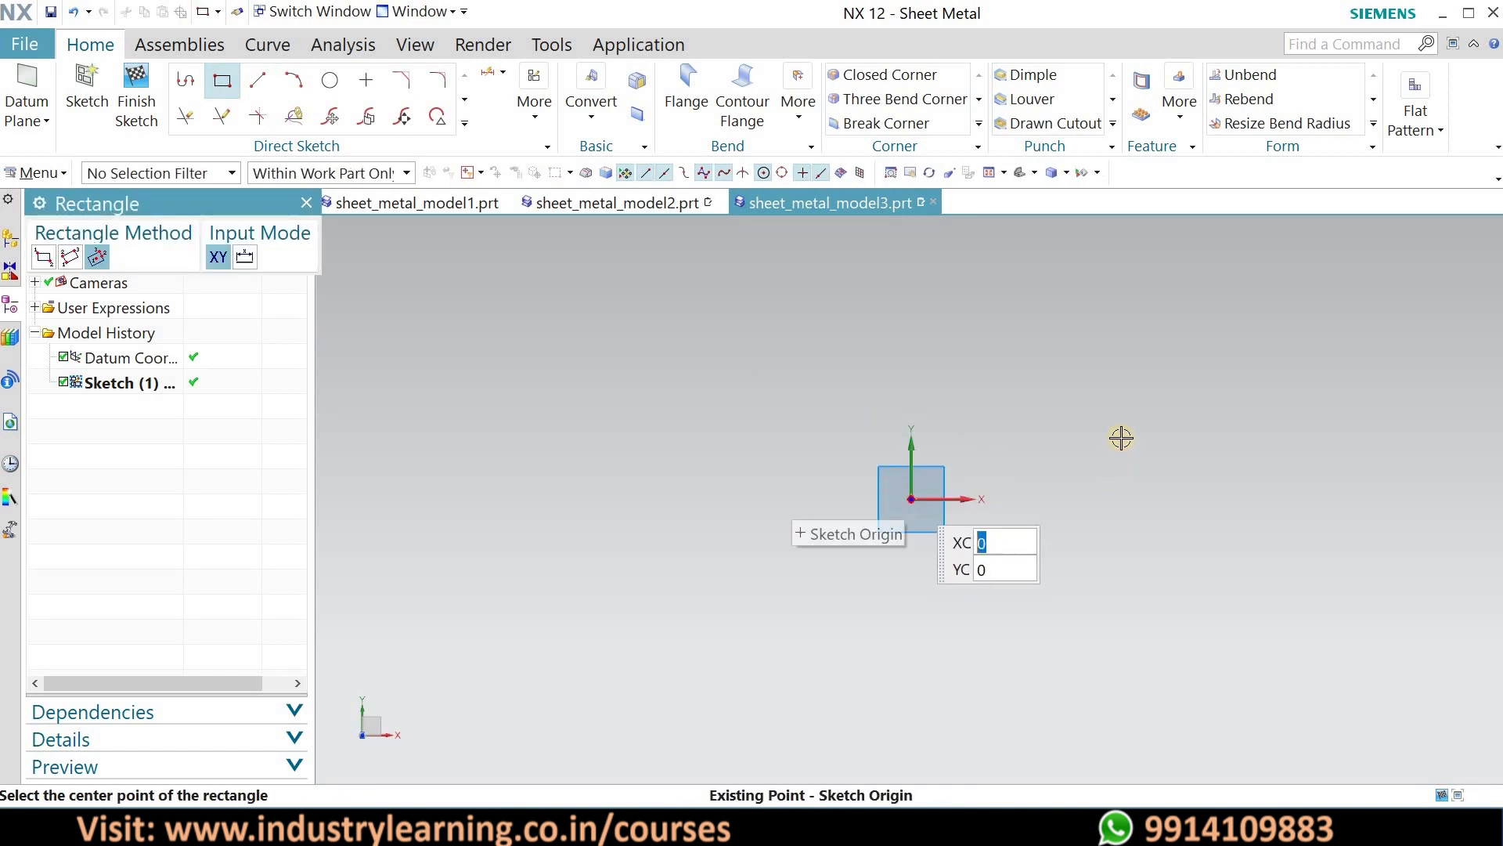
pyautogui.click(1111, 349)
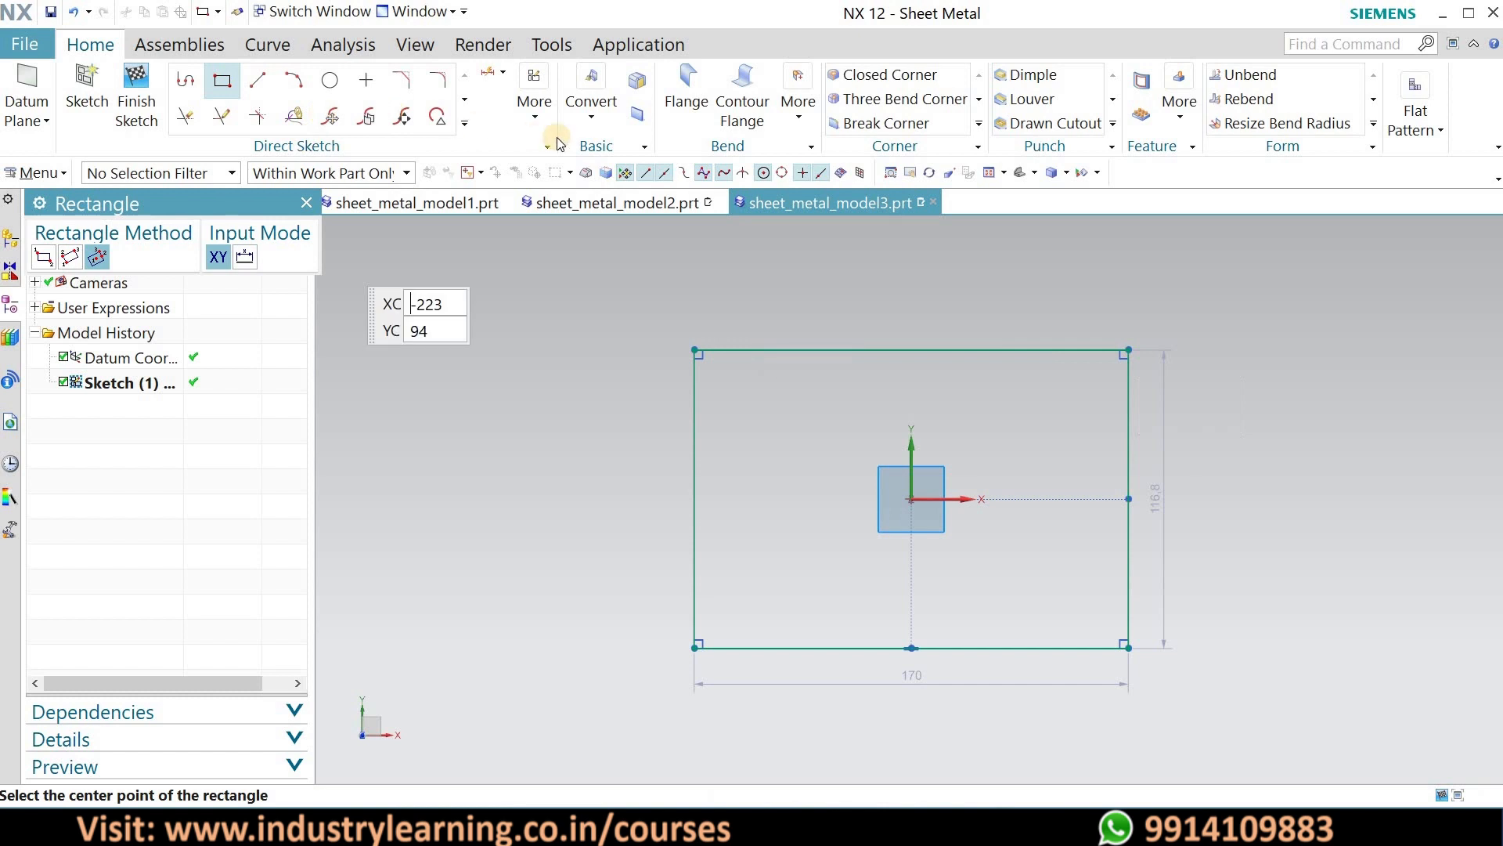
pyautogui.click(635, 117)
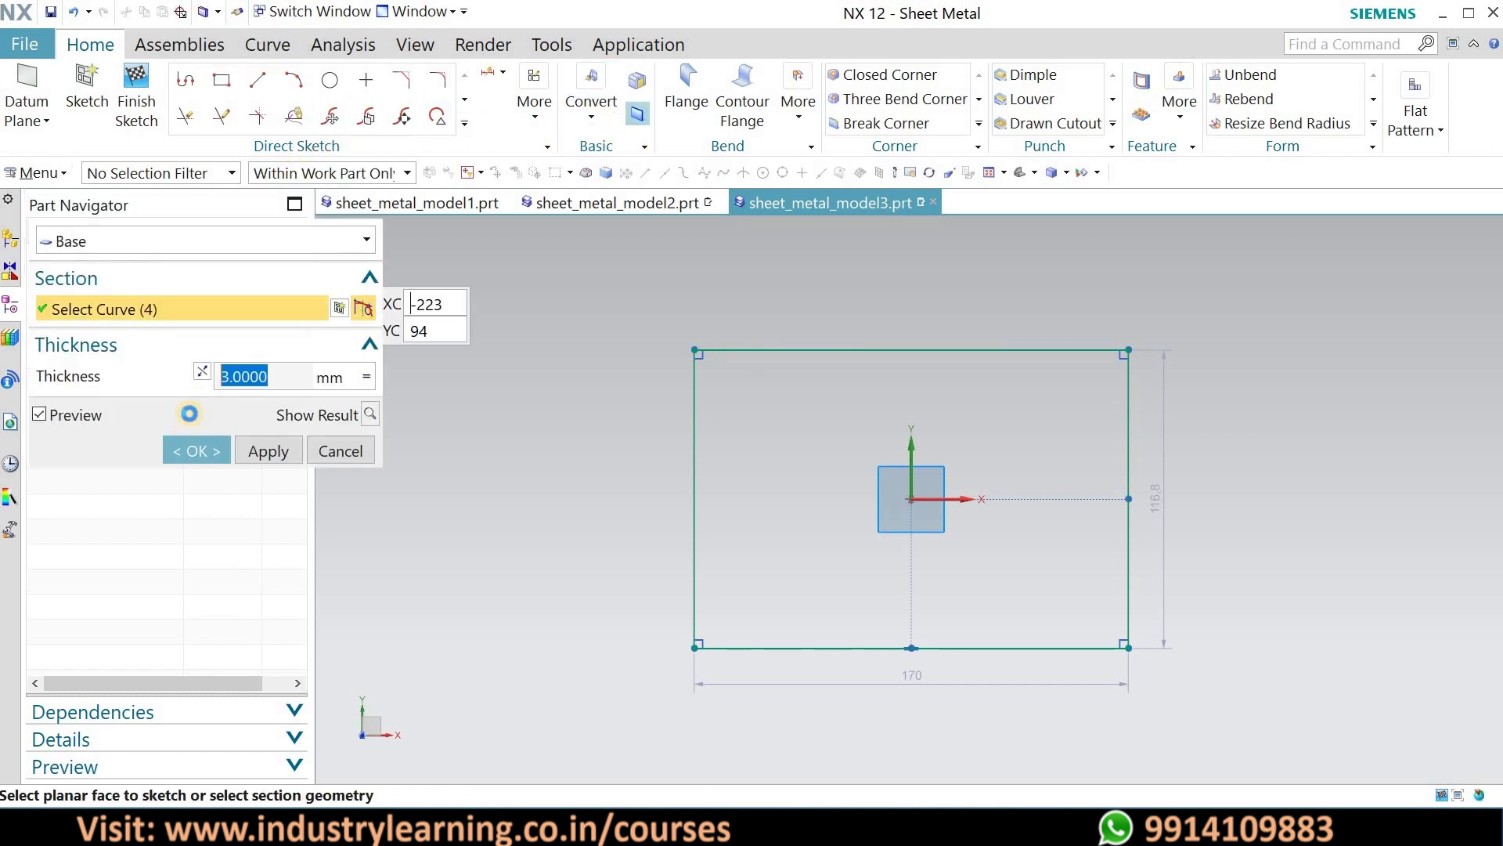
pyautogui.click(198, 452)
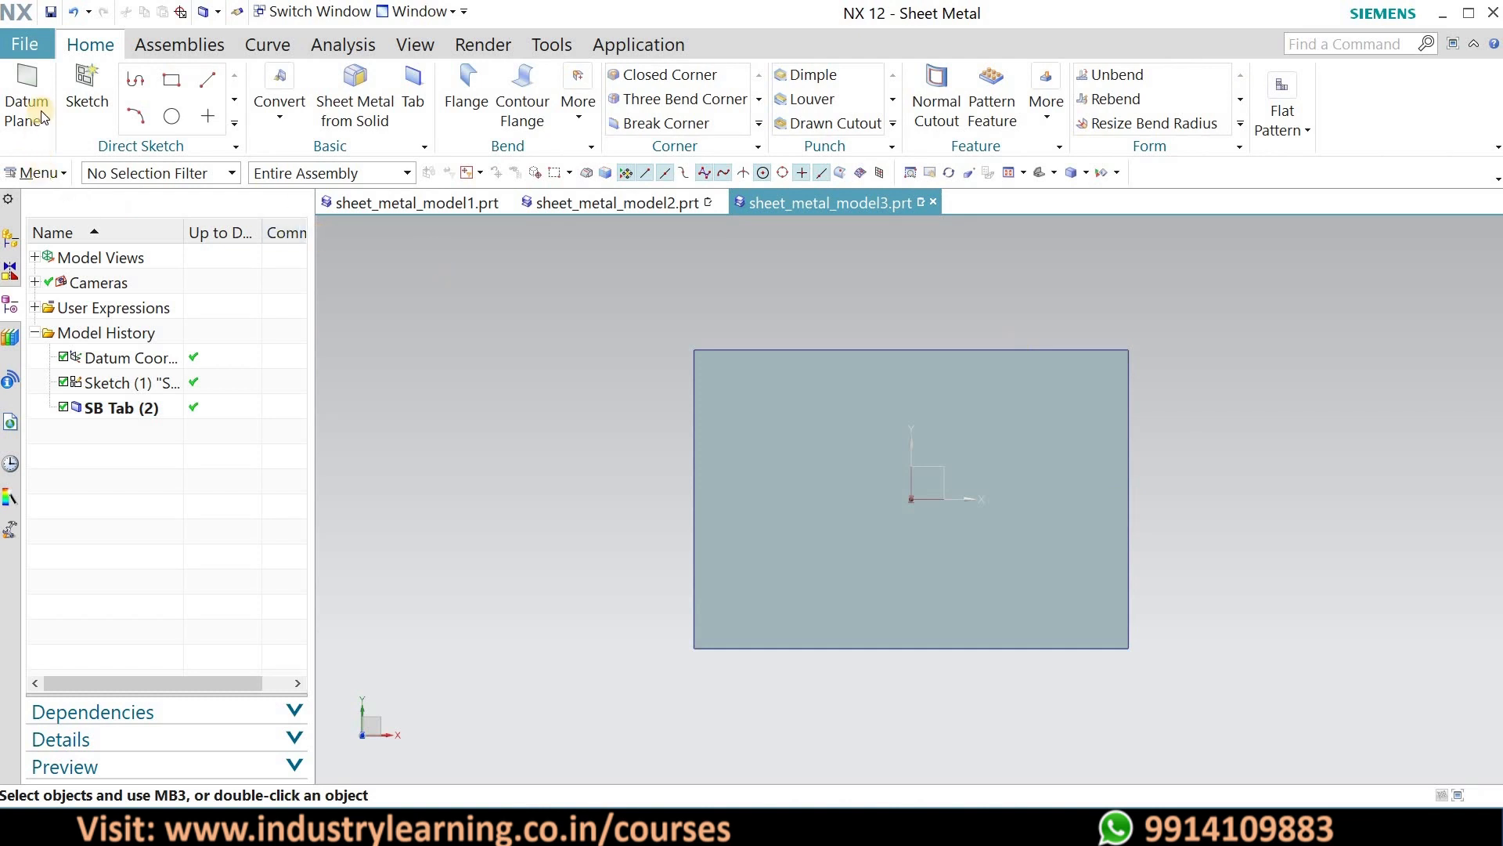
# - Create a datum plane offset 100 mm from the tab's face
pyautogui.click(29, 78)
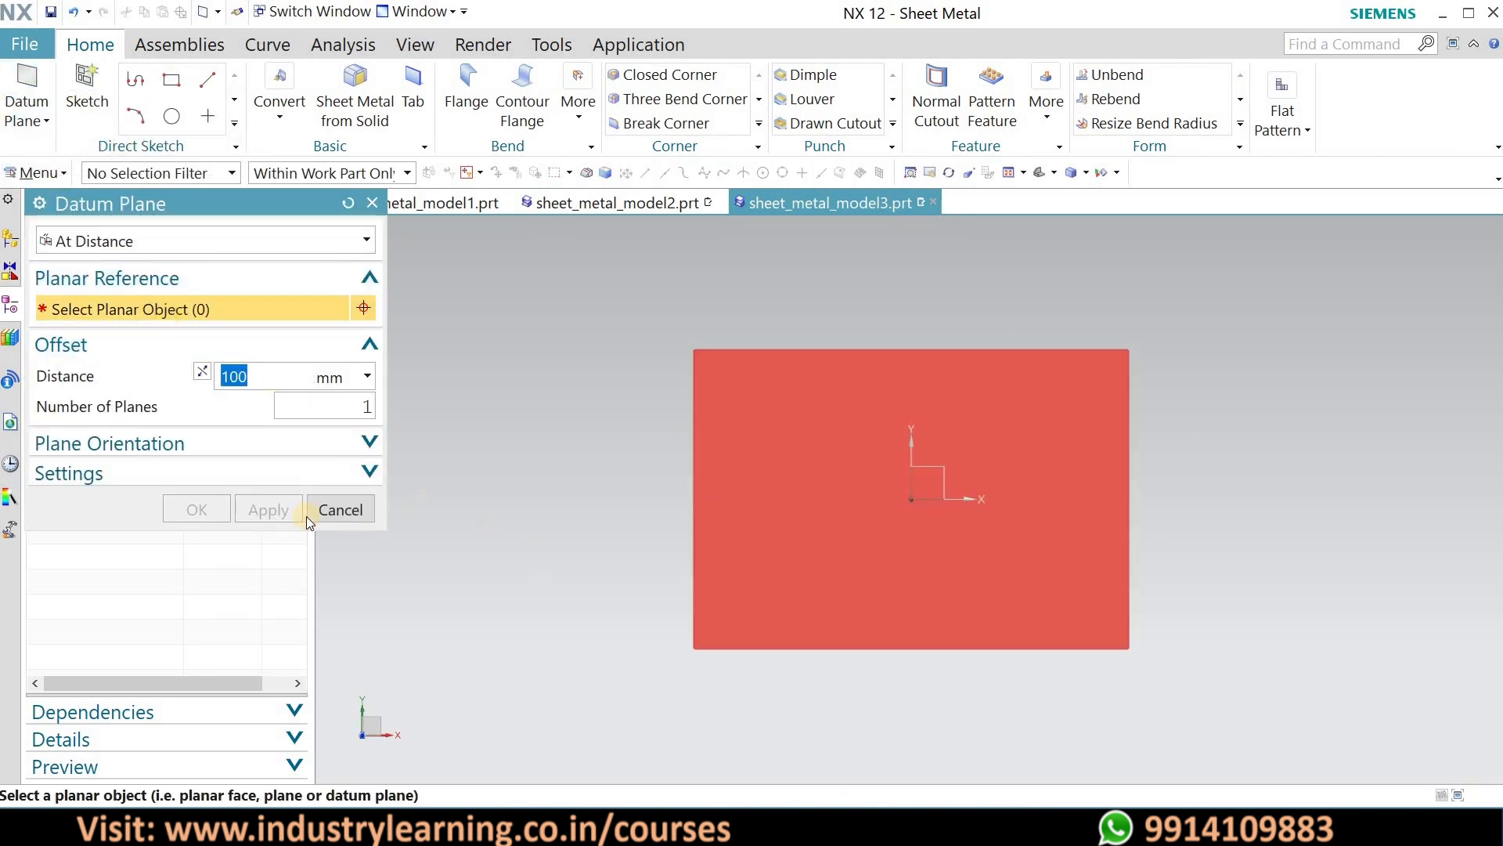
pyautogui.click(791, 406)
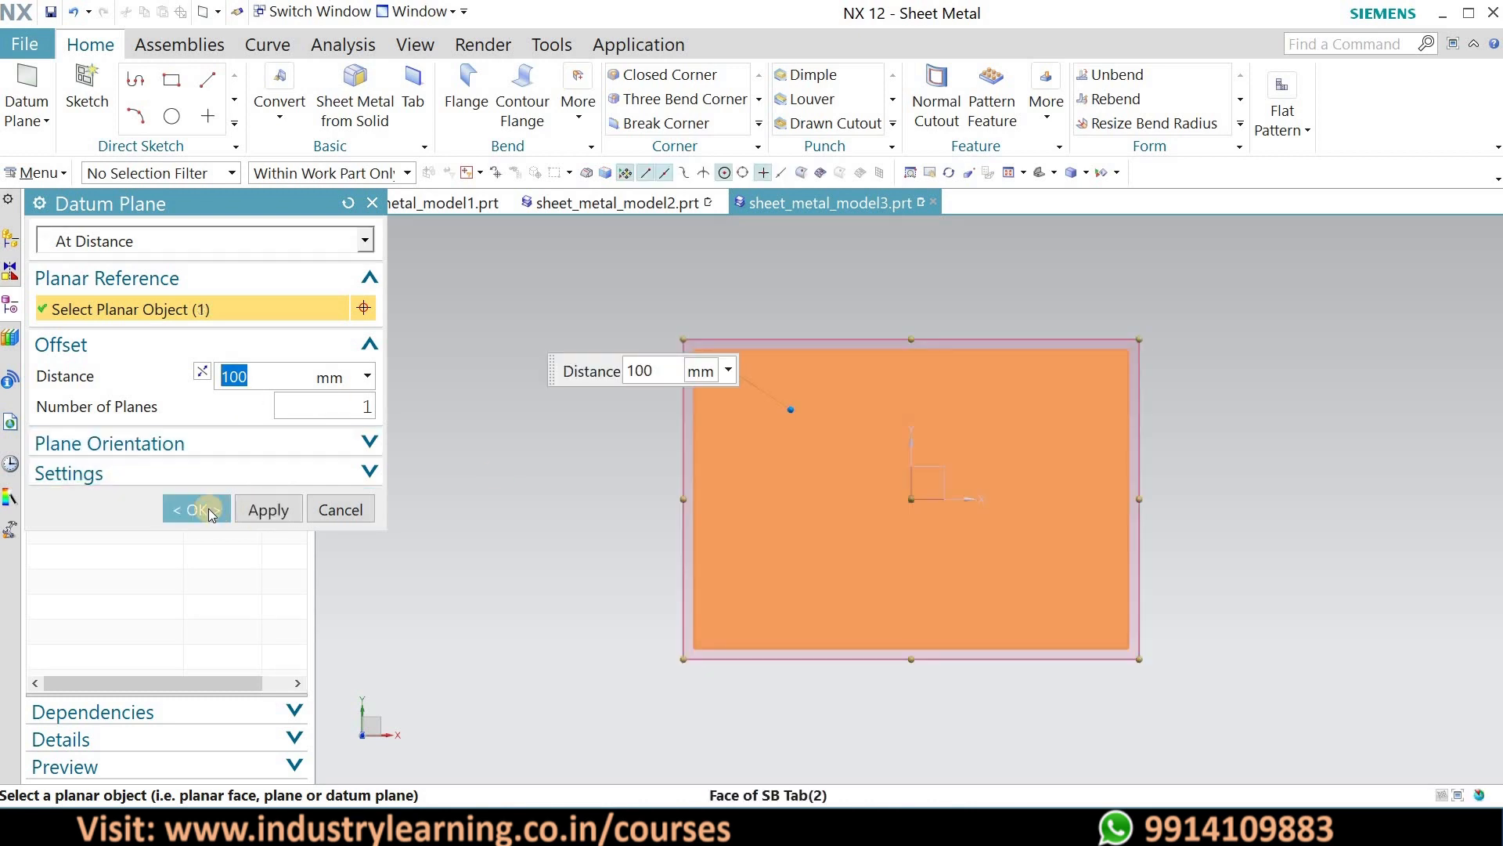
pyautogui.middleClick(1285, 396)
pyautogui.moveTo(1211, 472); pyautogui.dragTo(879, 628, button='middle')
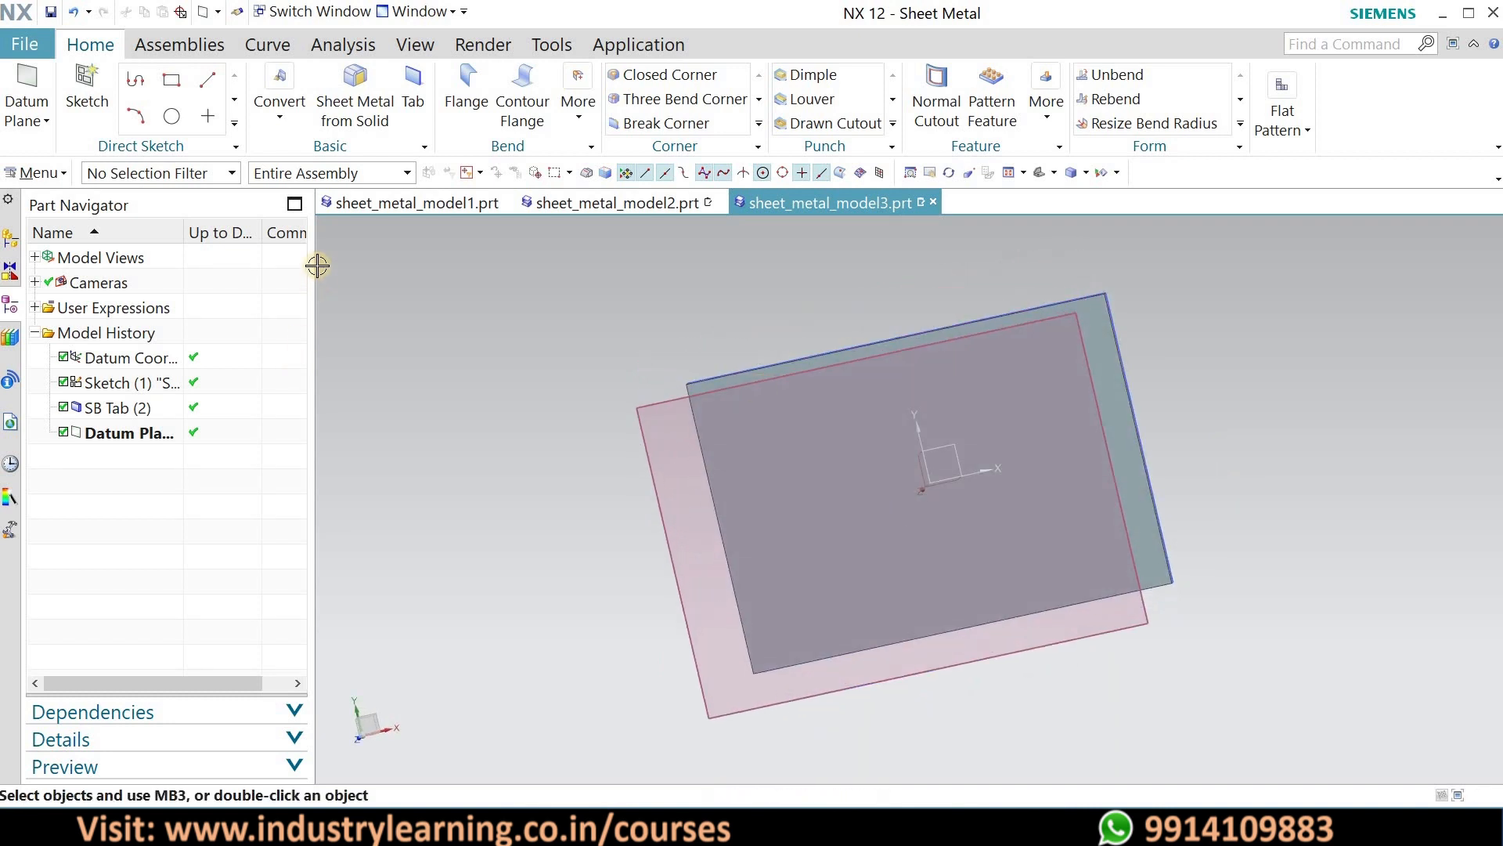
# - Start a sketch on the offset datum plane and begin a rectangle centred on the origin, 170 mm wide to the tab's edge
pyautogui.click(97, 99)
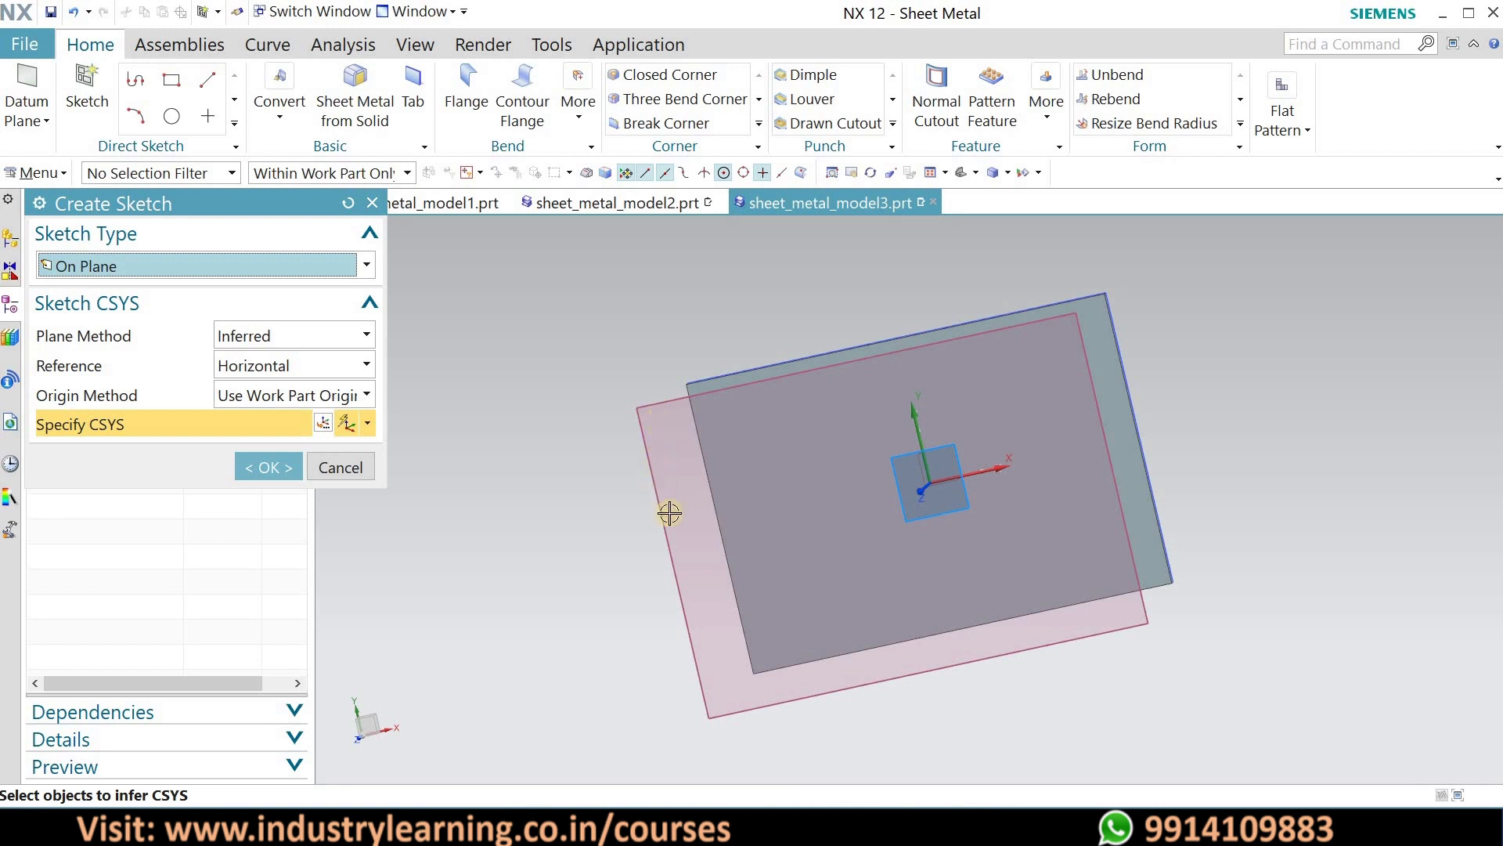
pyautogui.moveTo(1060, 423); pyautogui.dragTo(740, 426, button='middle')
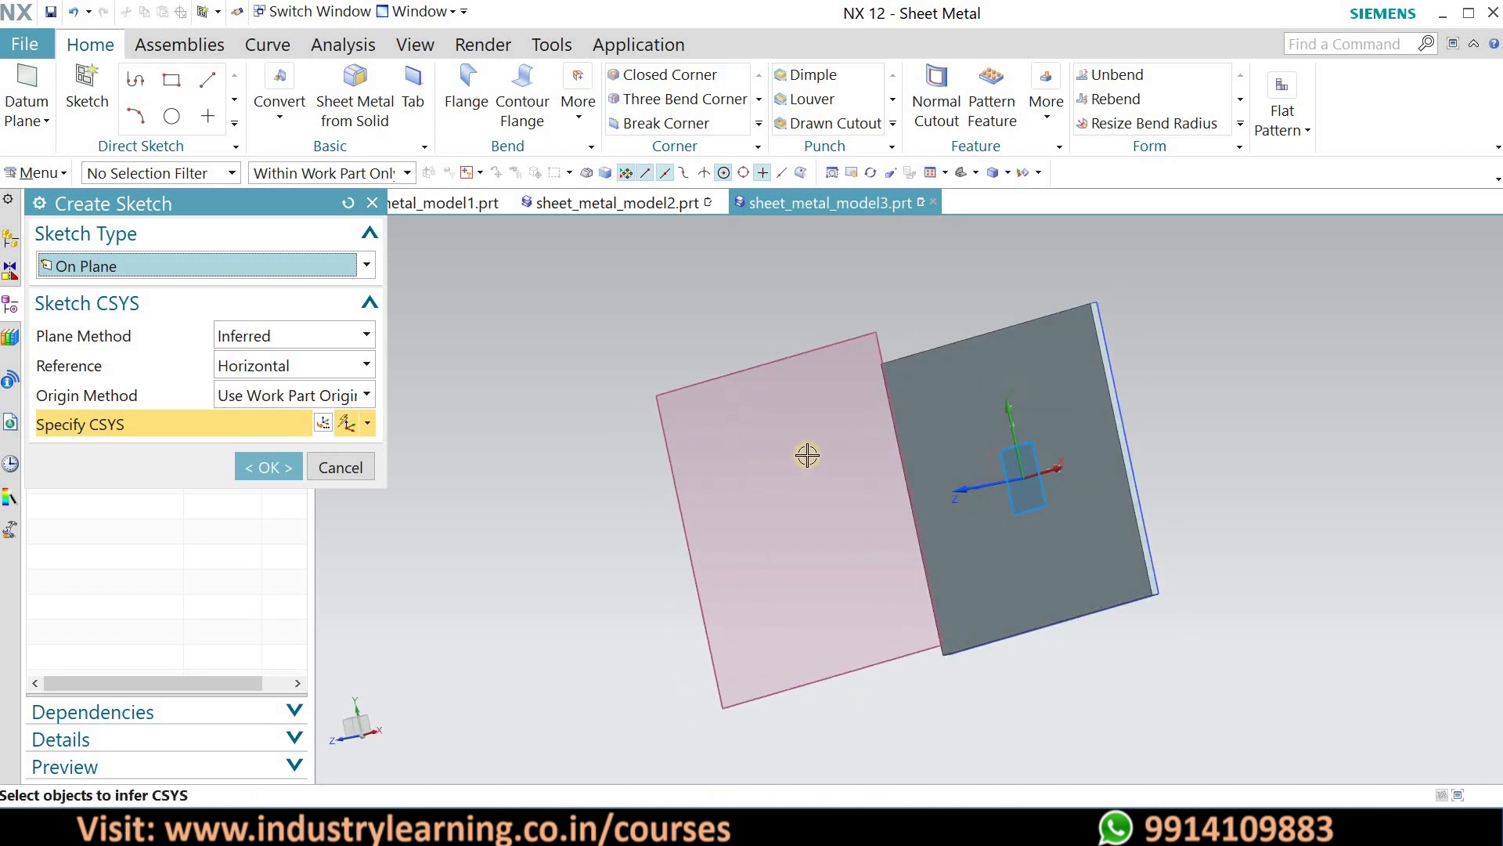
pyautogui.click(861, 339)
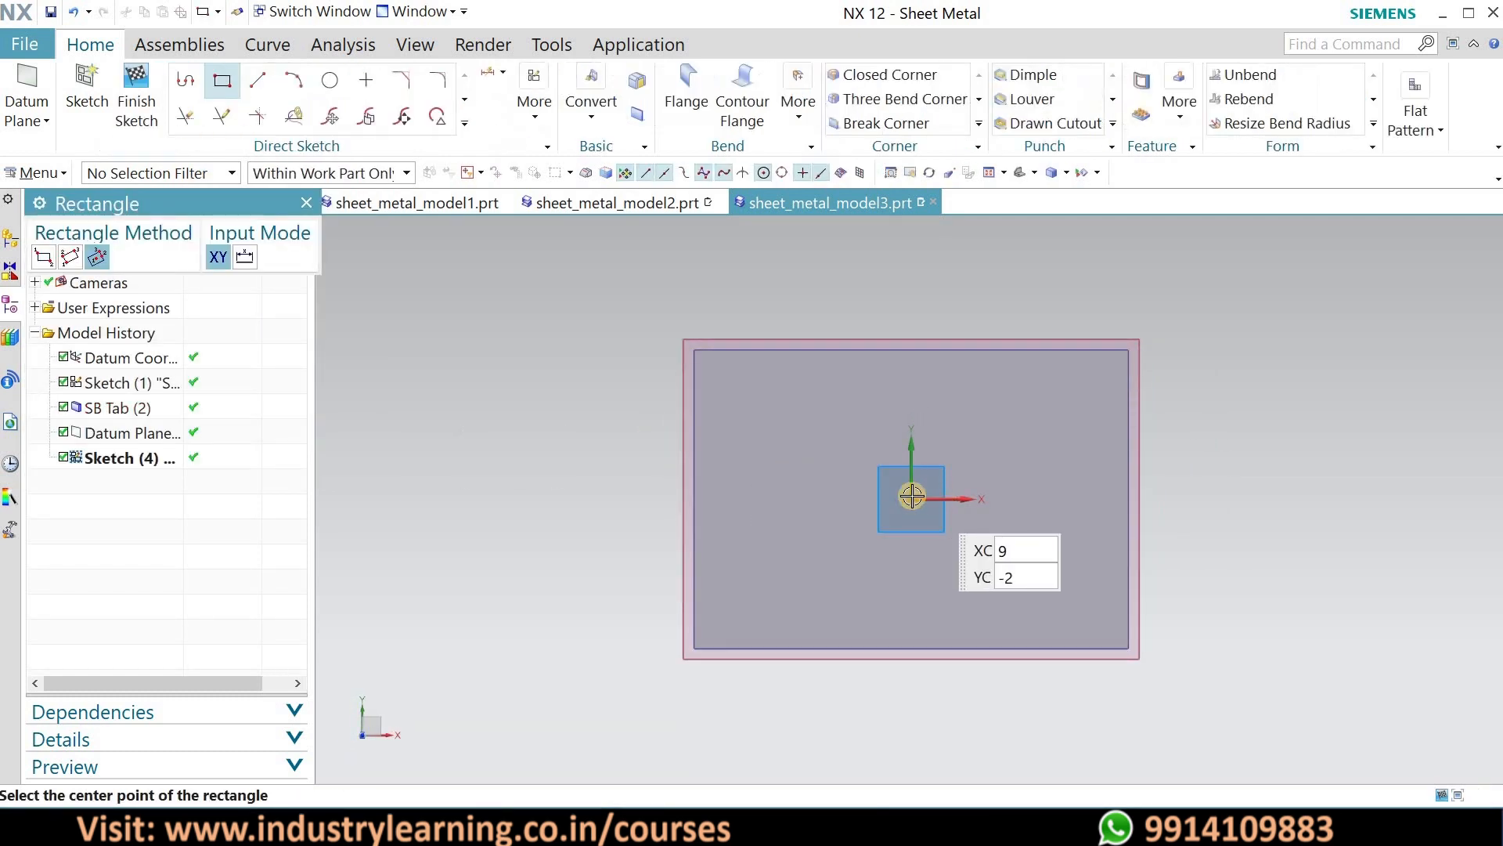
pyautogui.click(912, 496)
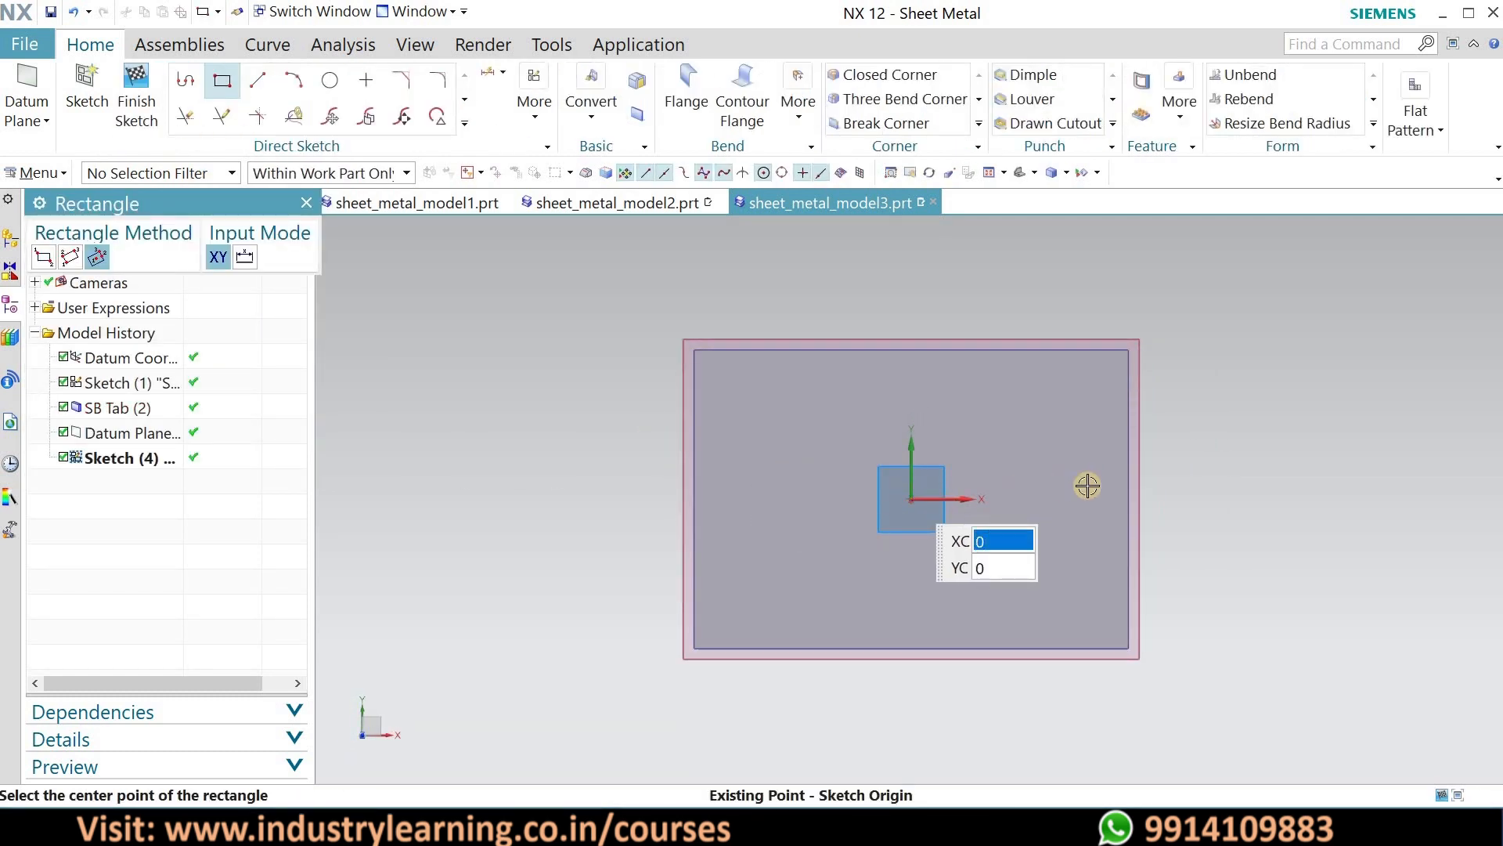
pyautogui.click(1131, 492)
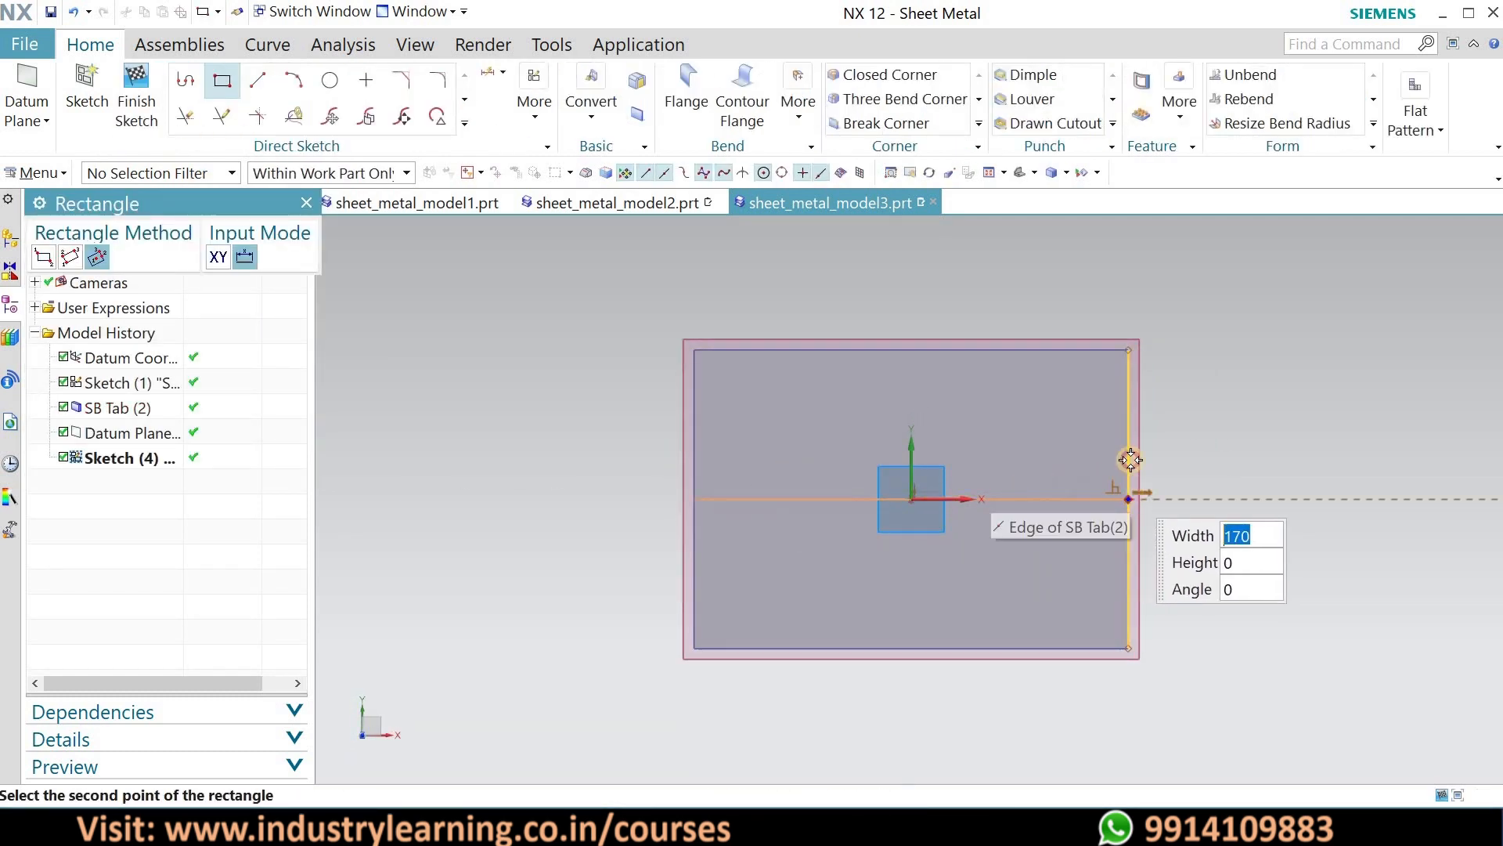
# - Finish the 170 by about 116.8 mm rectangle matching the first tab's outline and create a Base tab from it
pyautogui.click(1129, 350)
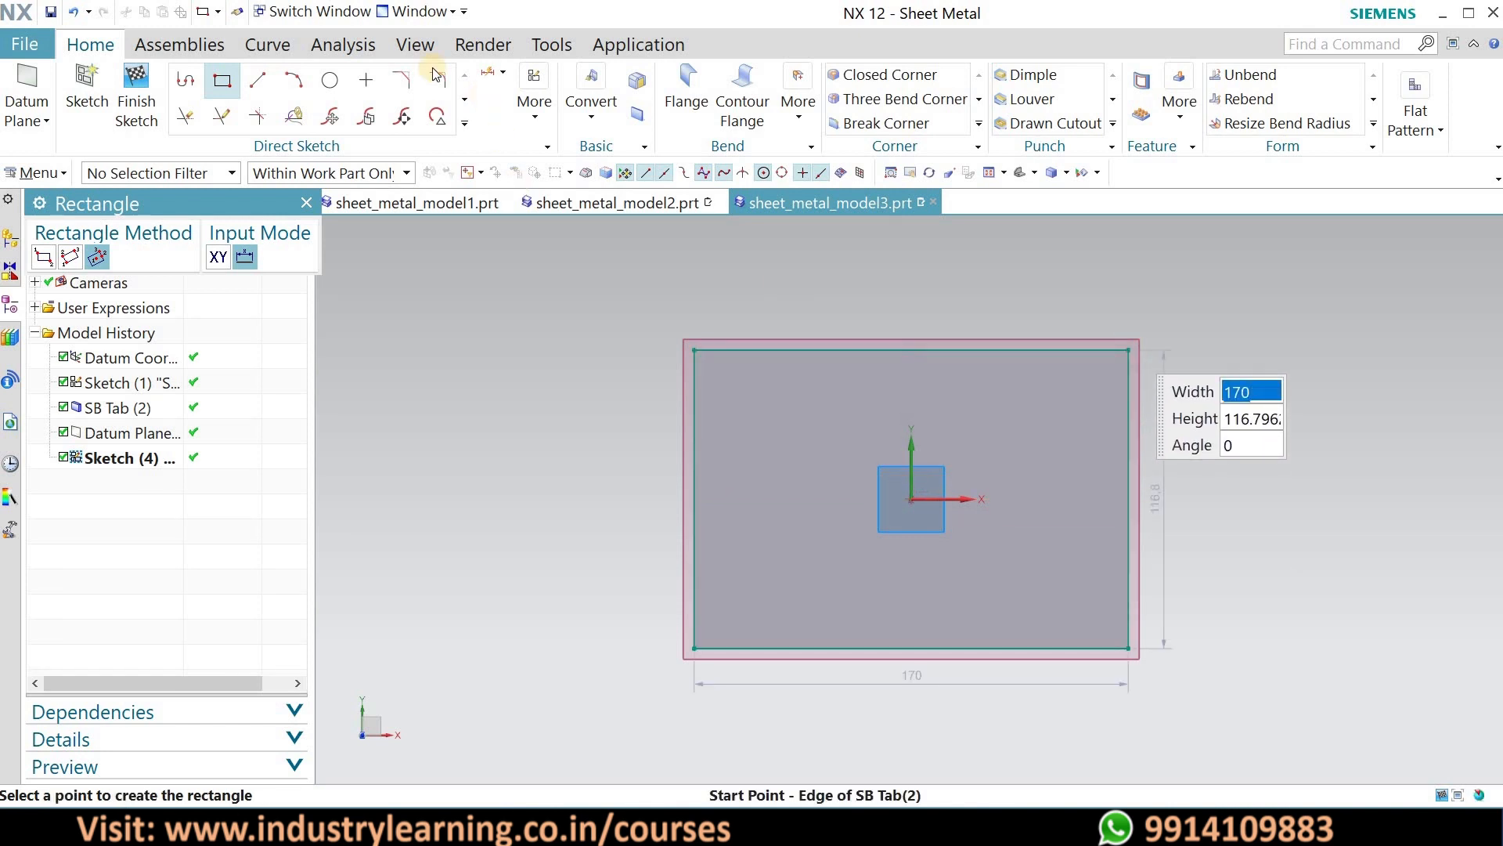
pyautogui.click(638, 114)
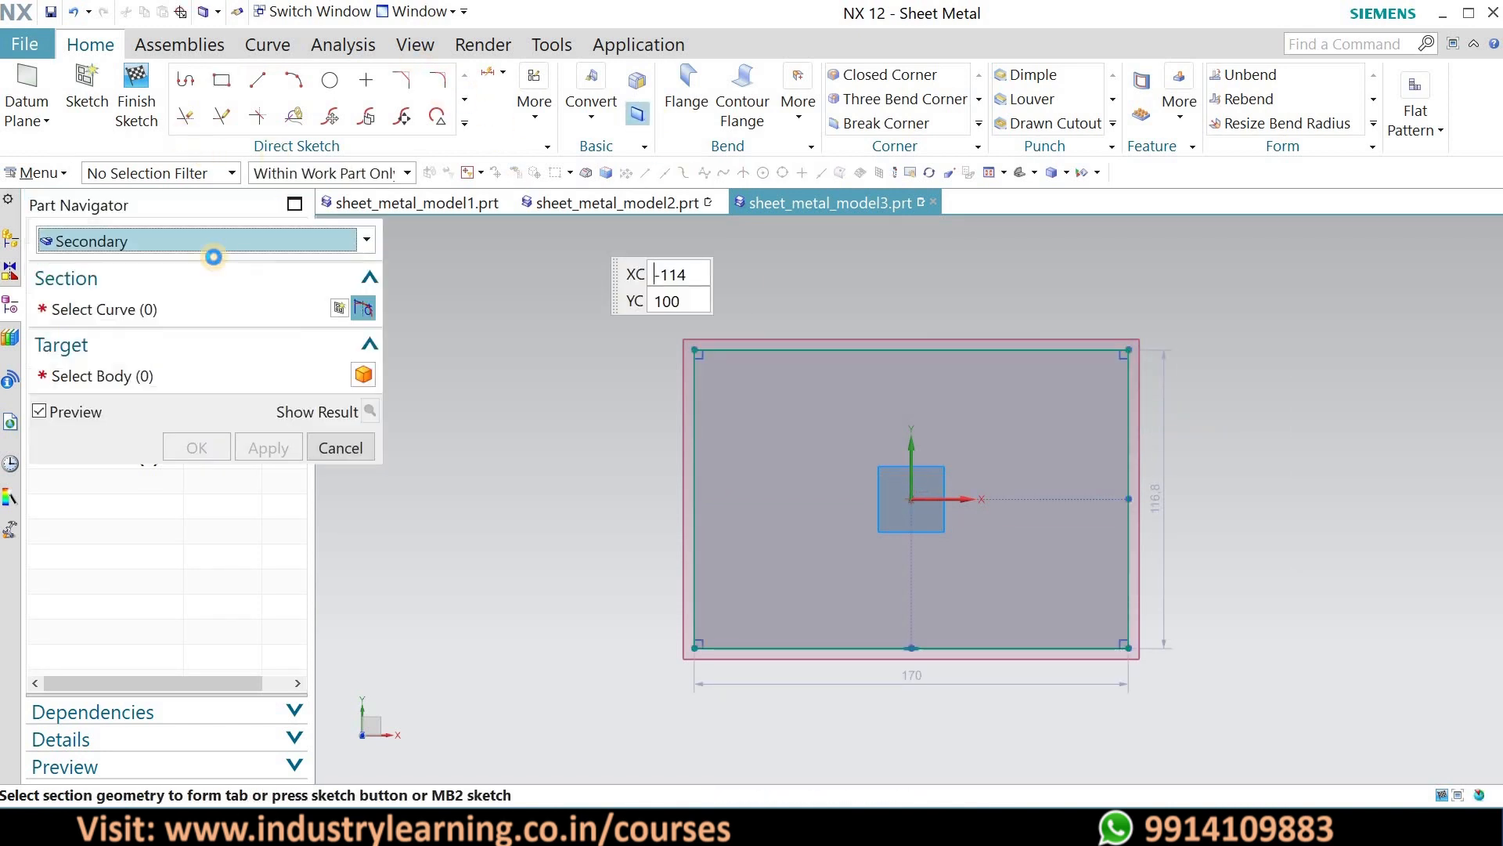
pyautogui.click(174, 241)
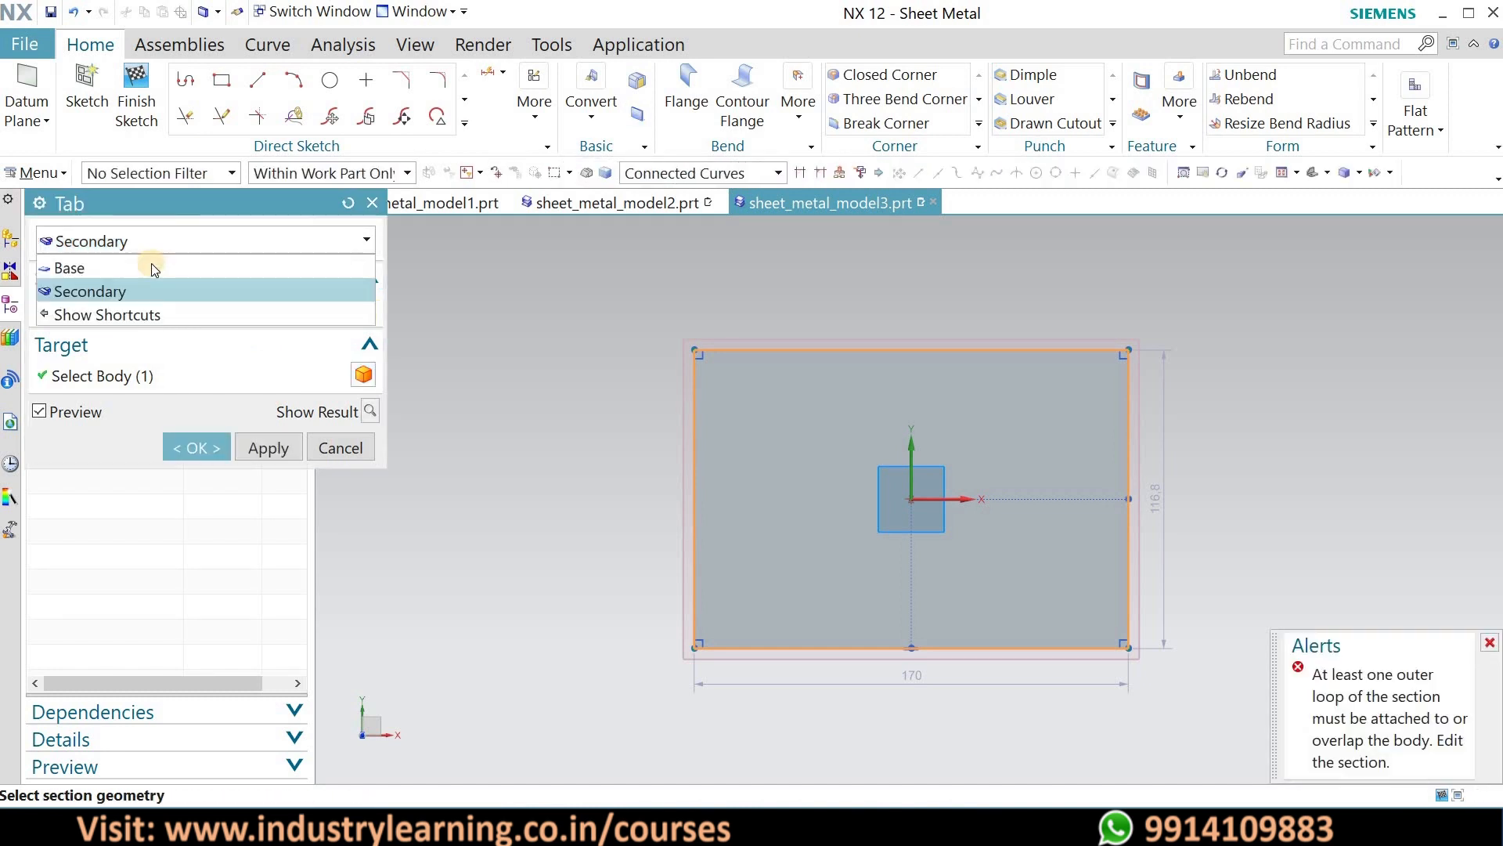
pyautogui.click(149, 265)
pyautogui.click(192, 448)
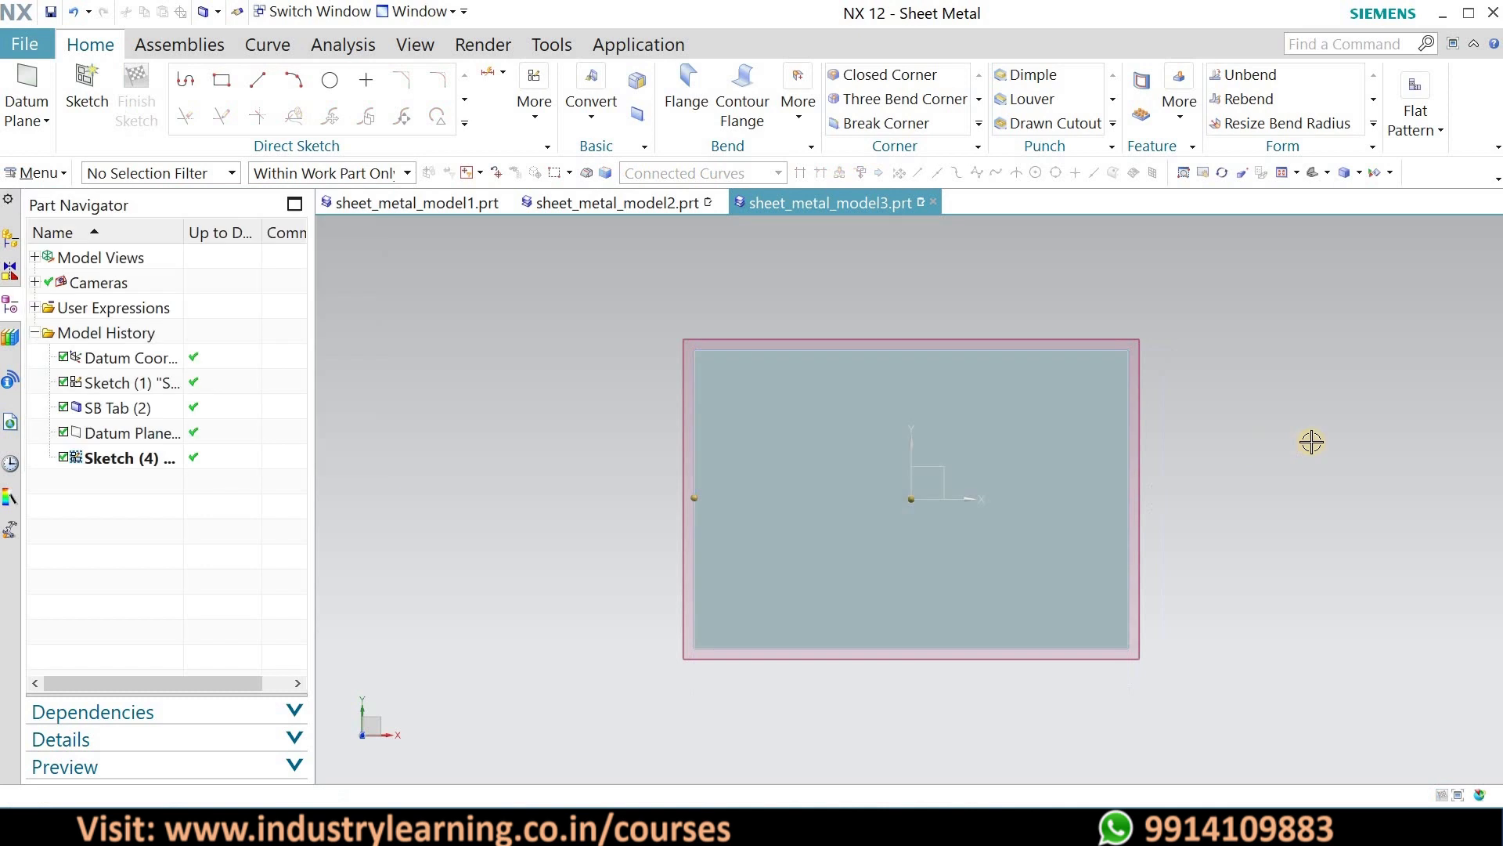
pyautogui.moveTo(1201, 447); pyautogui.dragTo(1212, 448, button='middle')
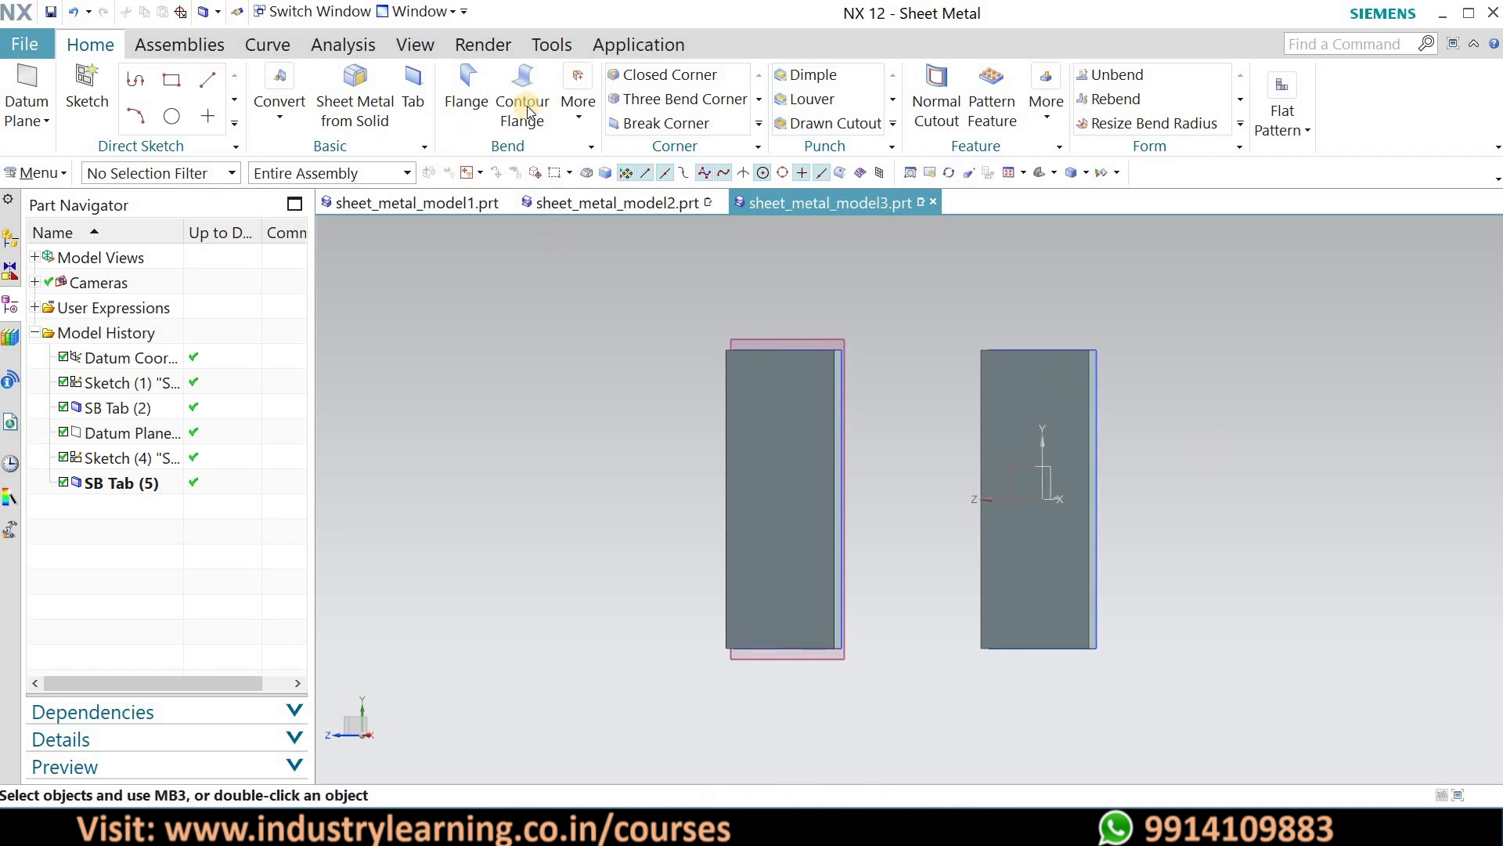
# - Try a Fold Transition bridge bend between same-side long edges of the two tabs, with a finite width of 169 mm
pyautogui.click(578, 100)
pyautogui.click(617, 226)
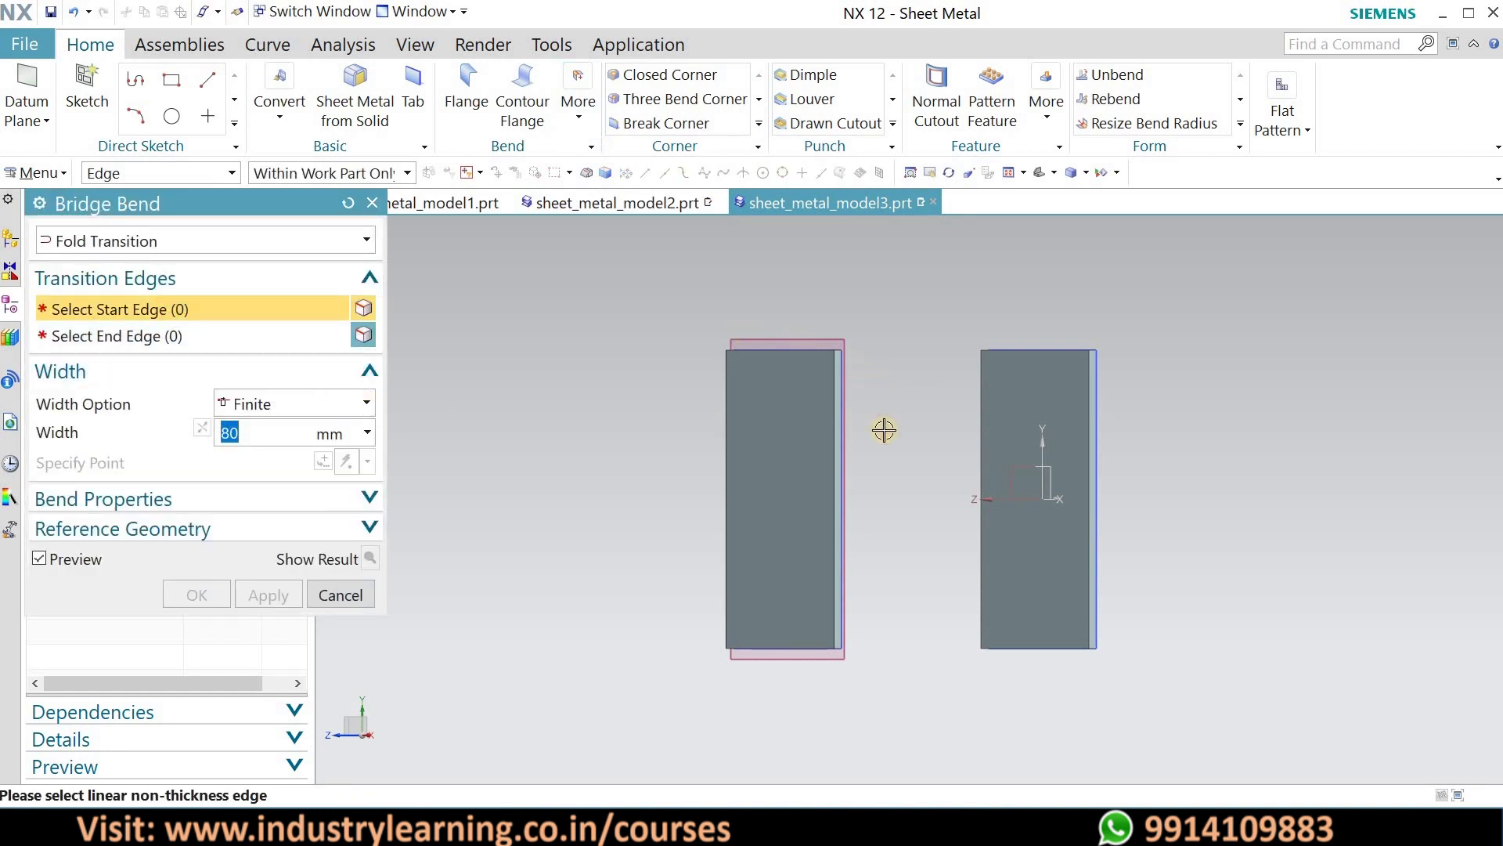
pyautogui.moveTo(1020, 309)
pyautogui.mouseDown(button='middle')
pyautogui.moveTo(980, 261)
pyautogui.moveTo(1104, 453)
pyautogui.moveTo(937, 308)
pyautogui.moveTo(865, 327)
pyautogui.moveTo(963, 319)
pyautogui.moveTo(1002, 296)
pyautogui.mouseUp(button='middle')
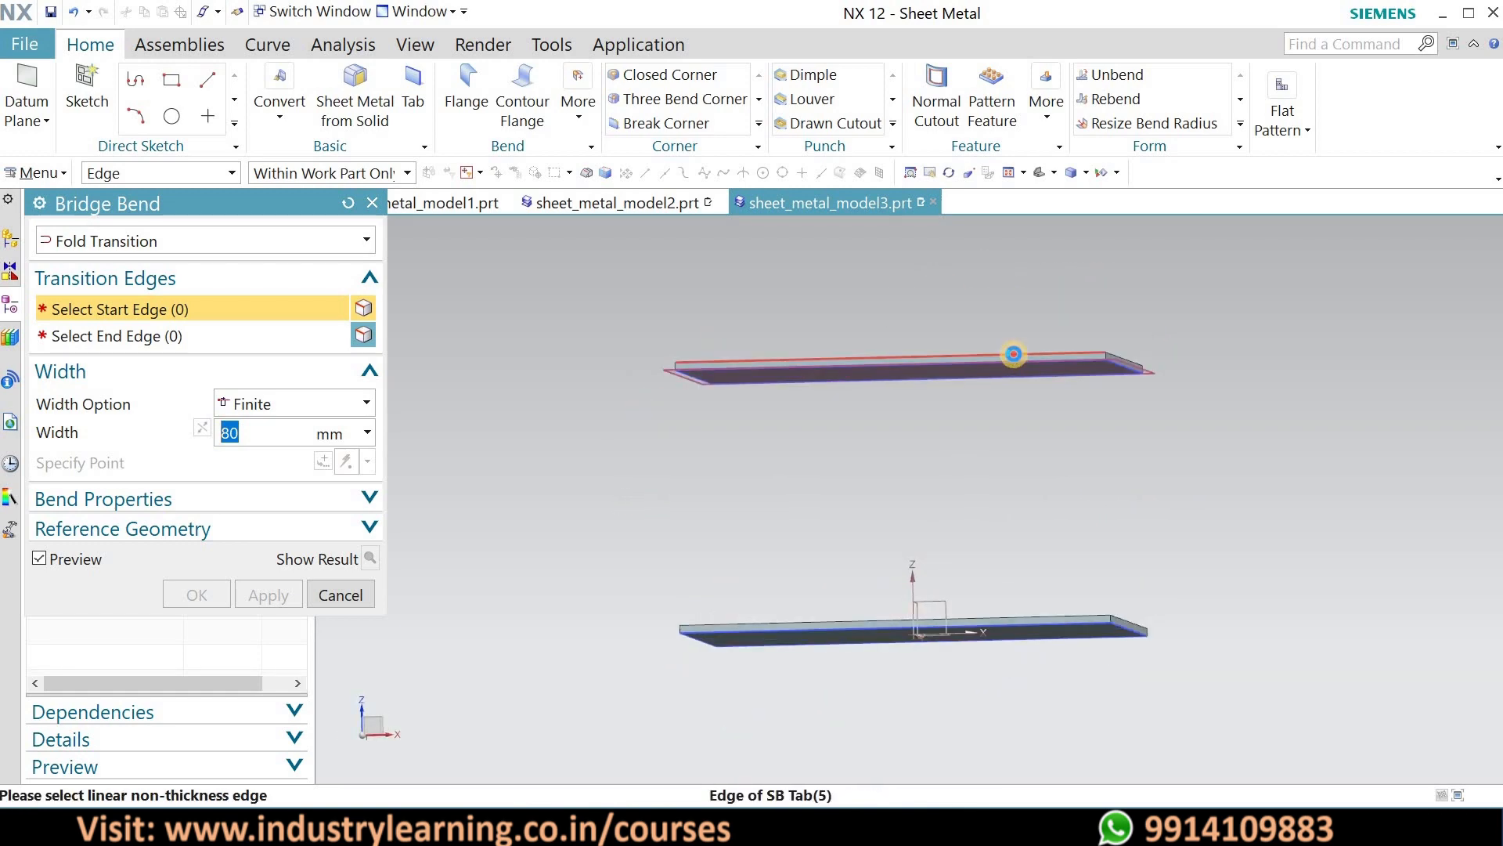
pyautogui.click(747, 379)
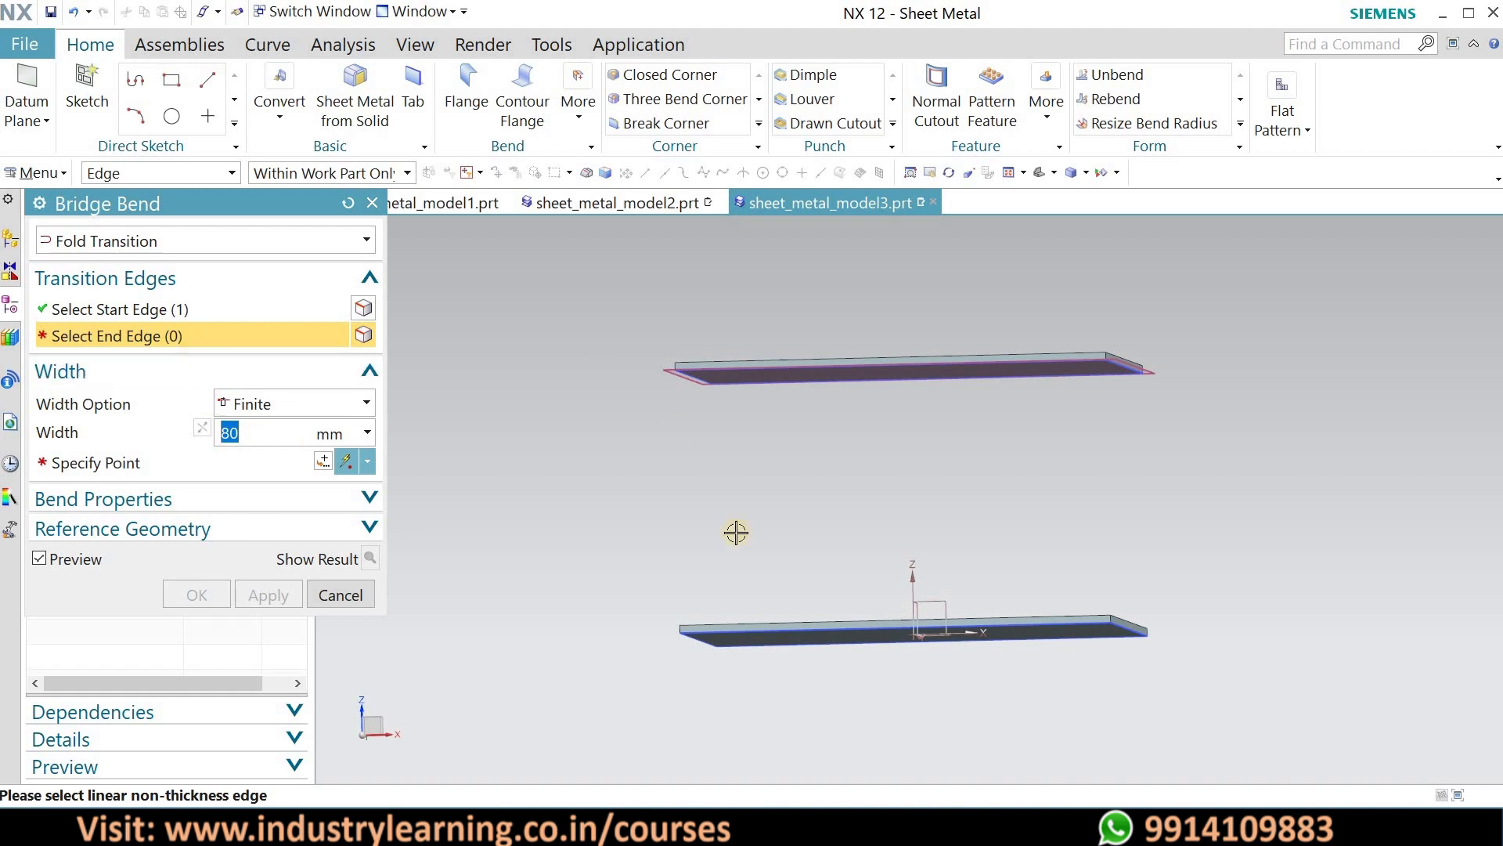
pyautogui.click(865, 596)
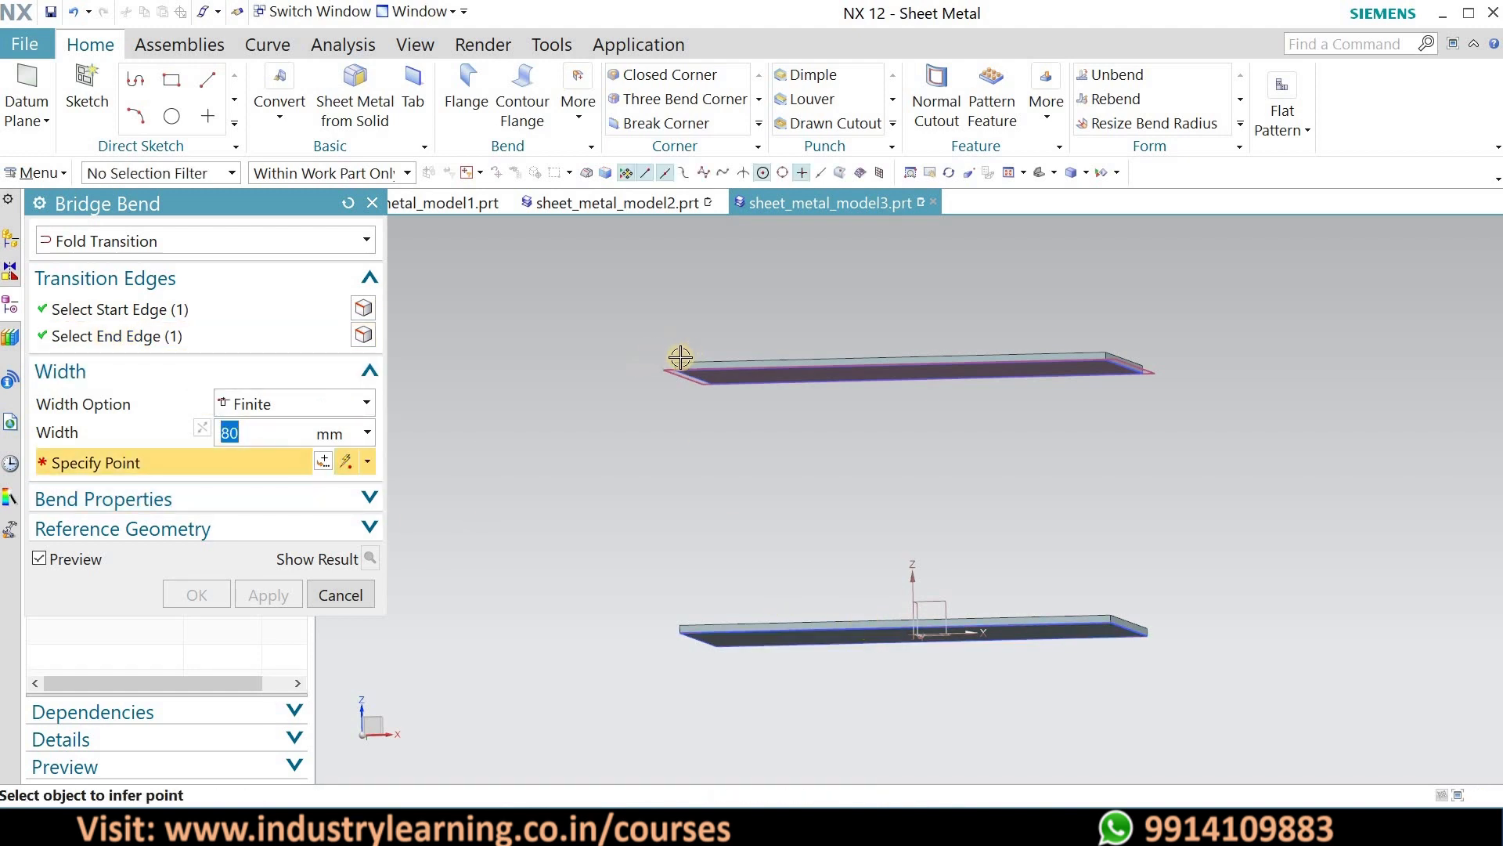
pyautogui.click(1106, 352)
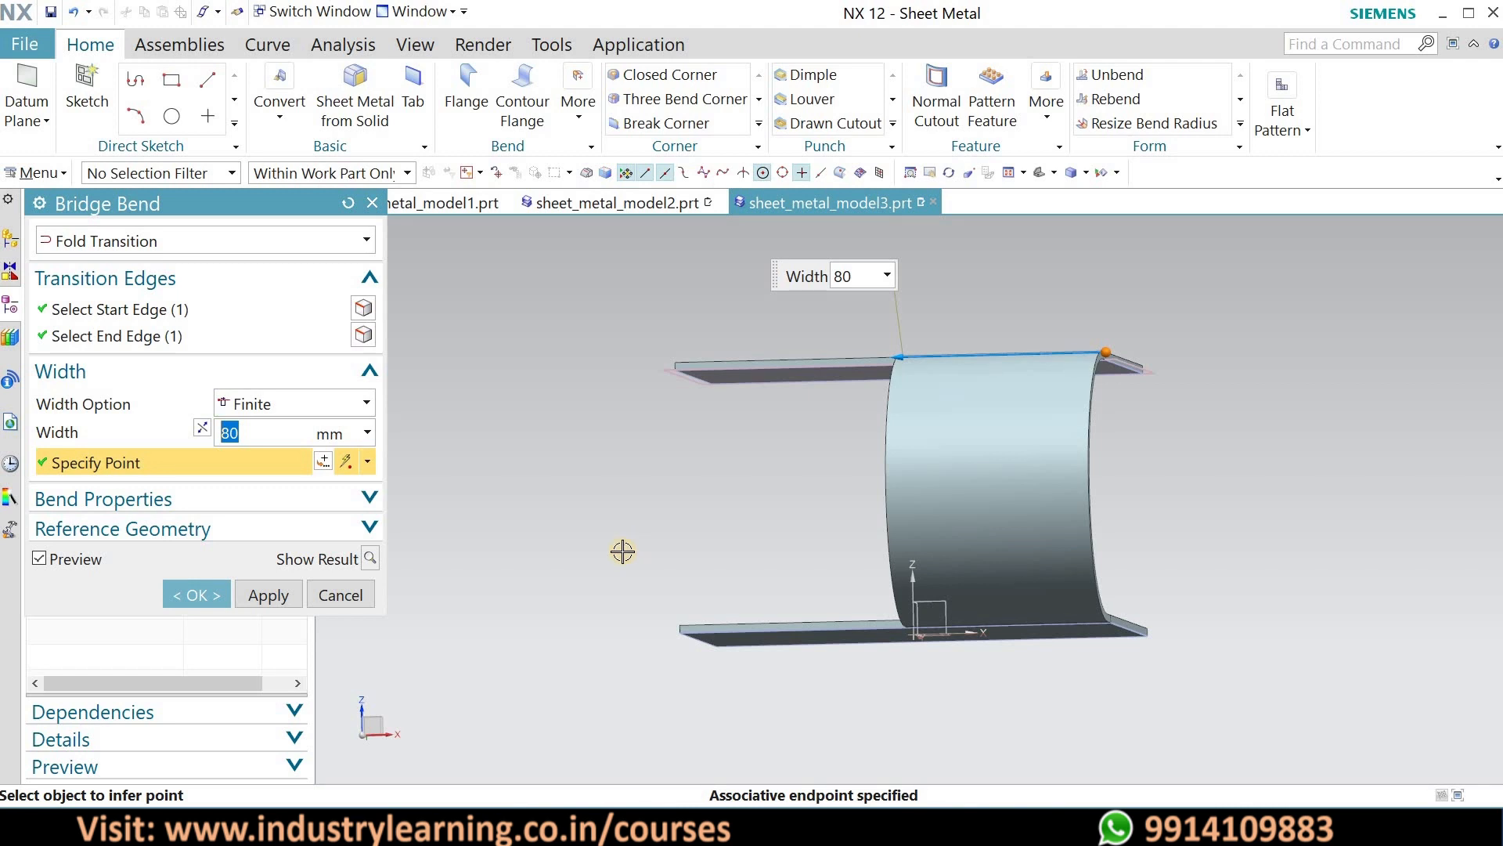
pyautogui.moveTo(901, 357); pyautogui.dragTo(683, 364)
pyautogui.moveTo(1124, 429); pyautogui.dragTo(1034, 329, button='middle')
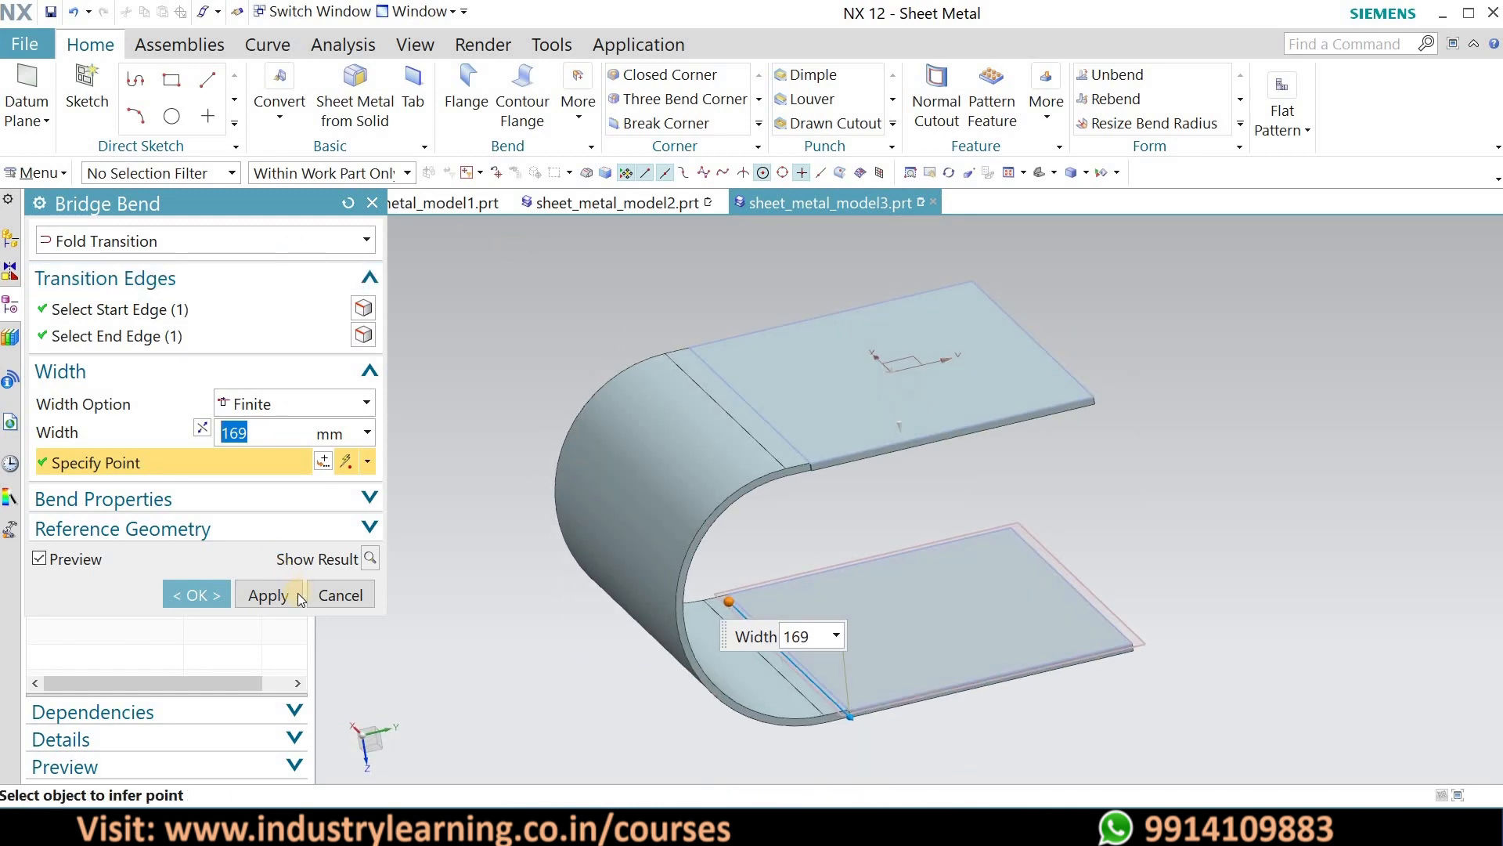
pyautogui.click(338, 596)
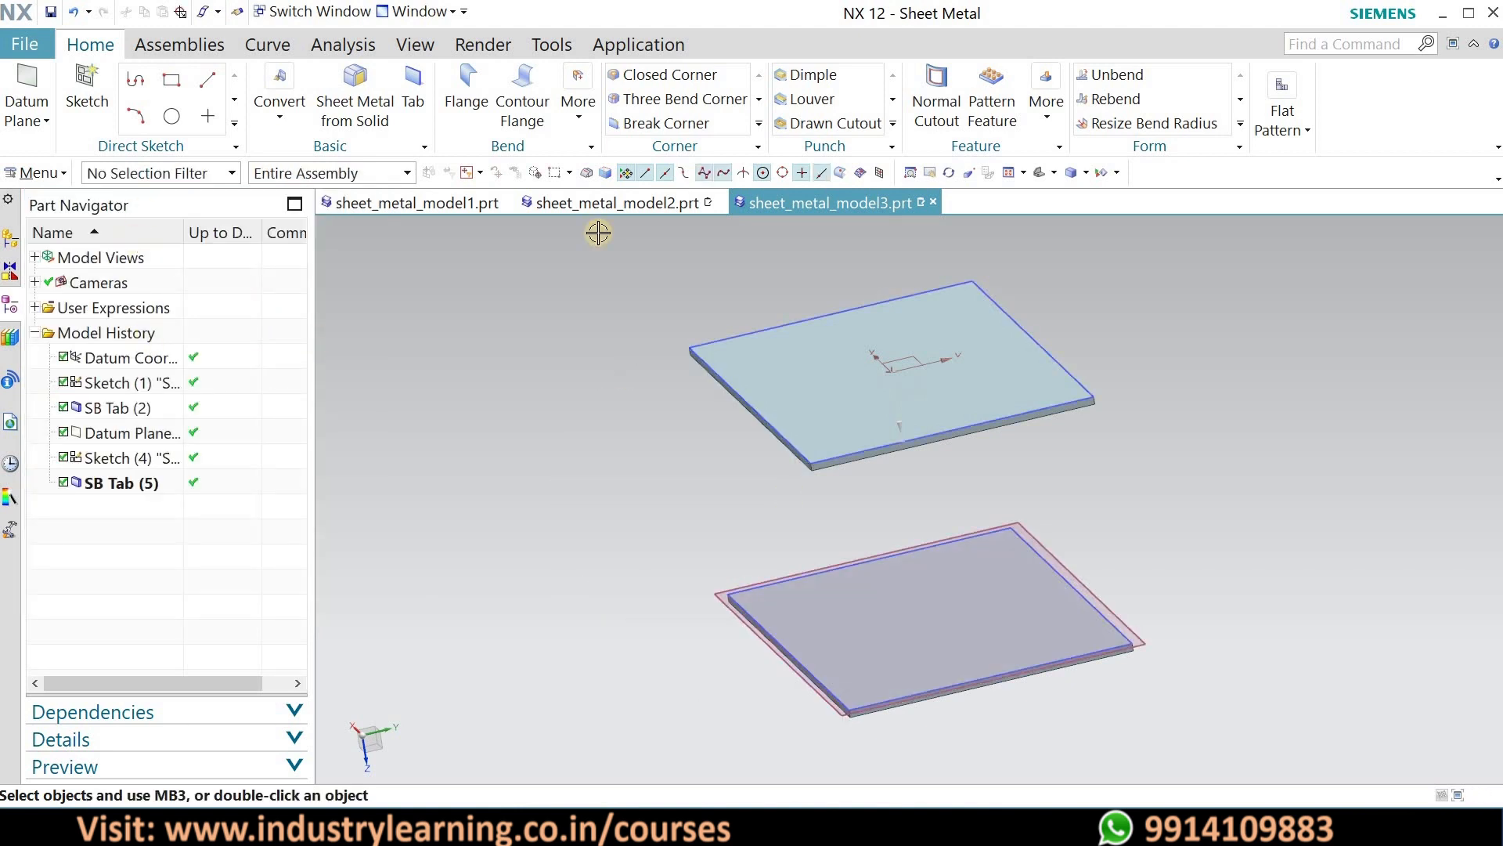
# - Try a Z or U Transition bridge bend between same-side long edges of the two tabs, extending its finite width along the edge
pyautogui.click(570, 126)
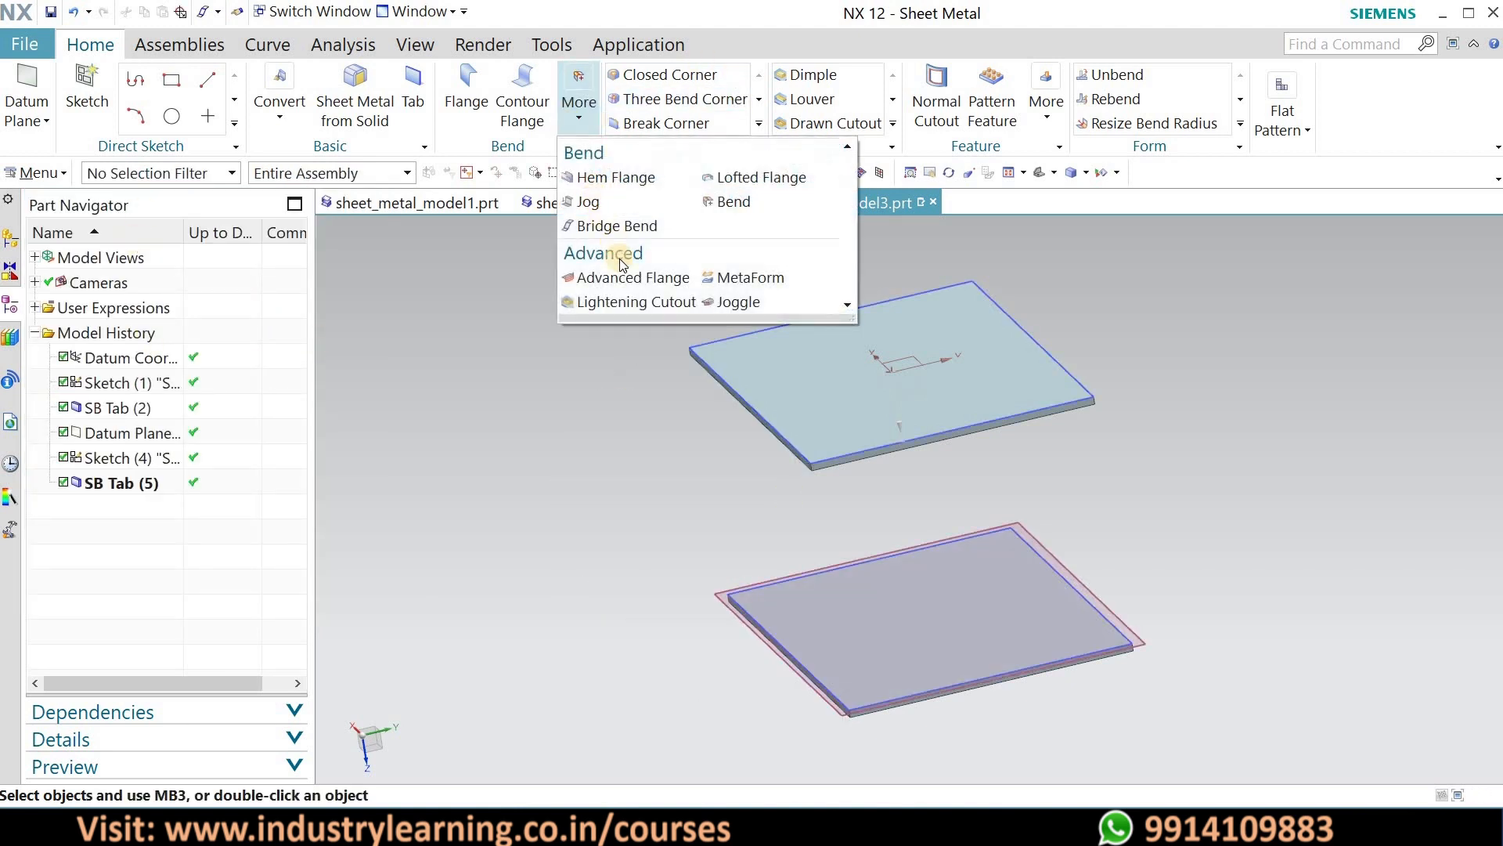
pyautogui.click(624, 228)
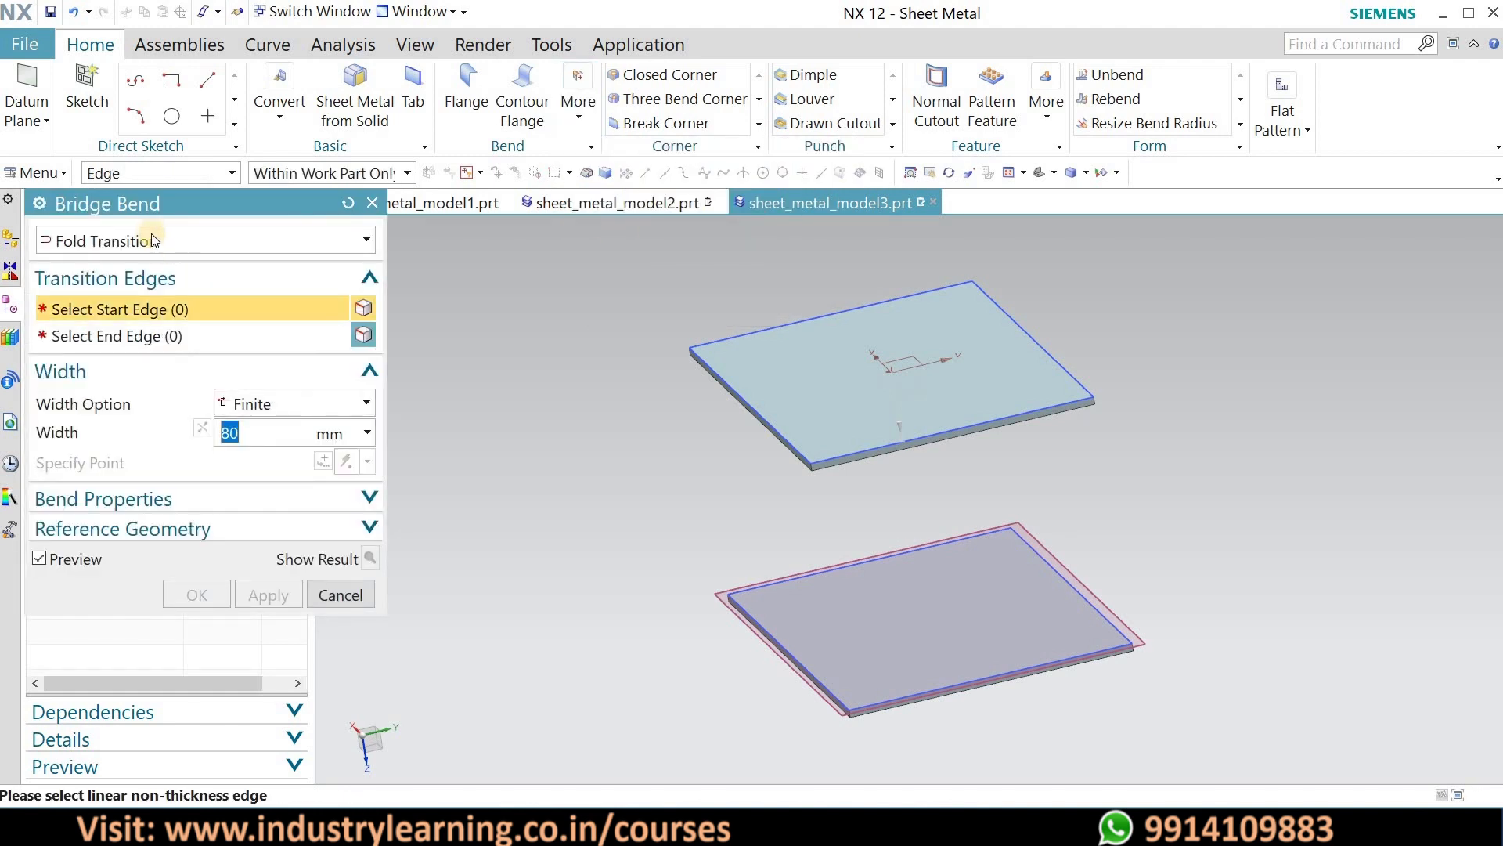
pyautogui.click(149, 240)
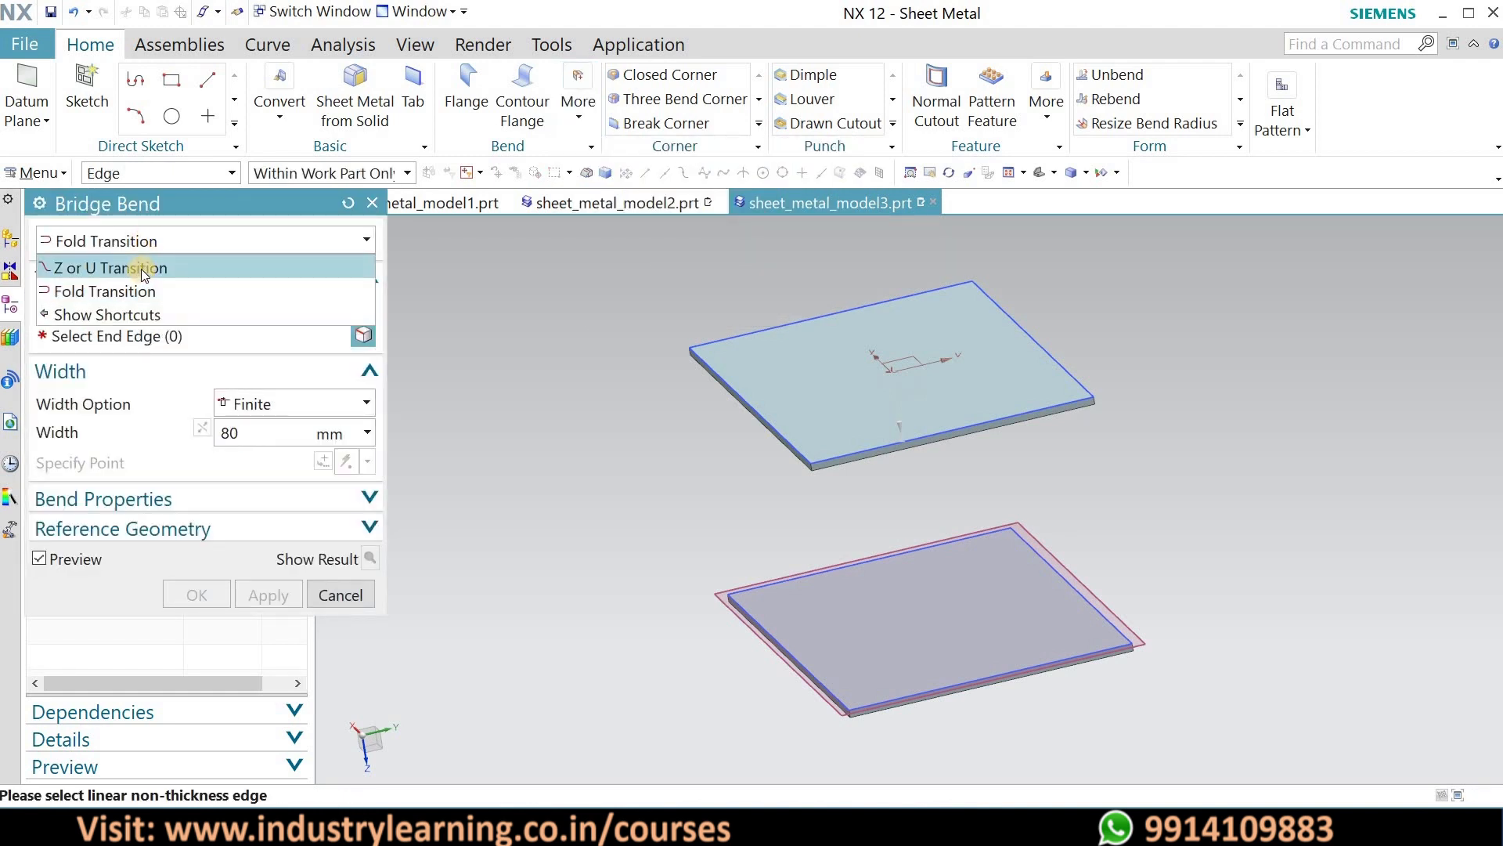
pyautogui.click(141, 270)
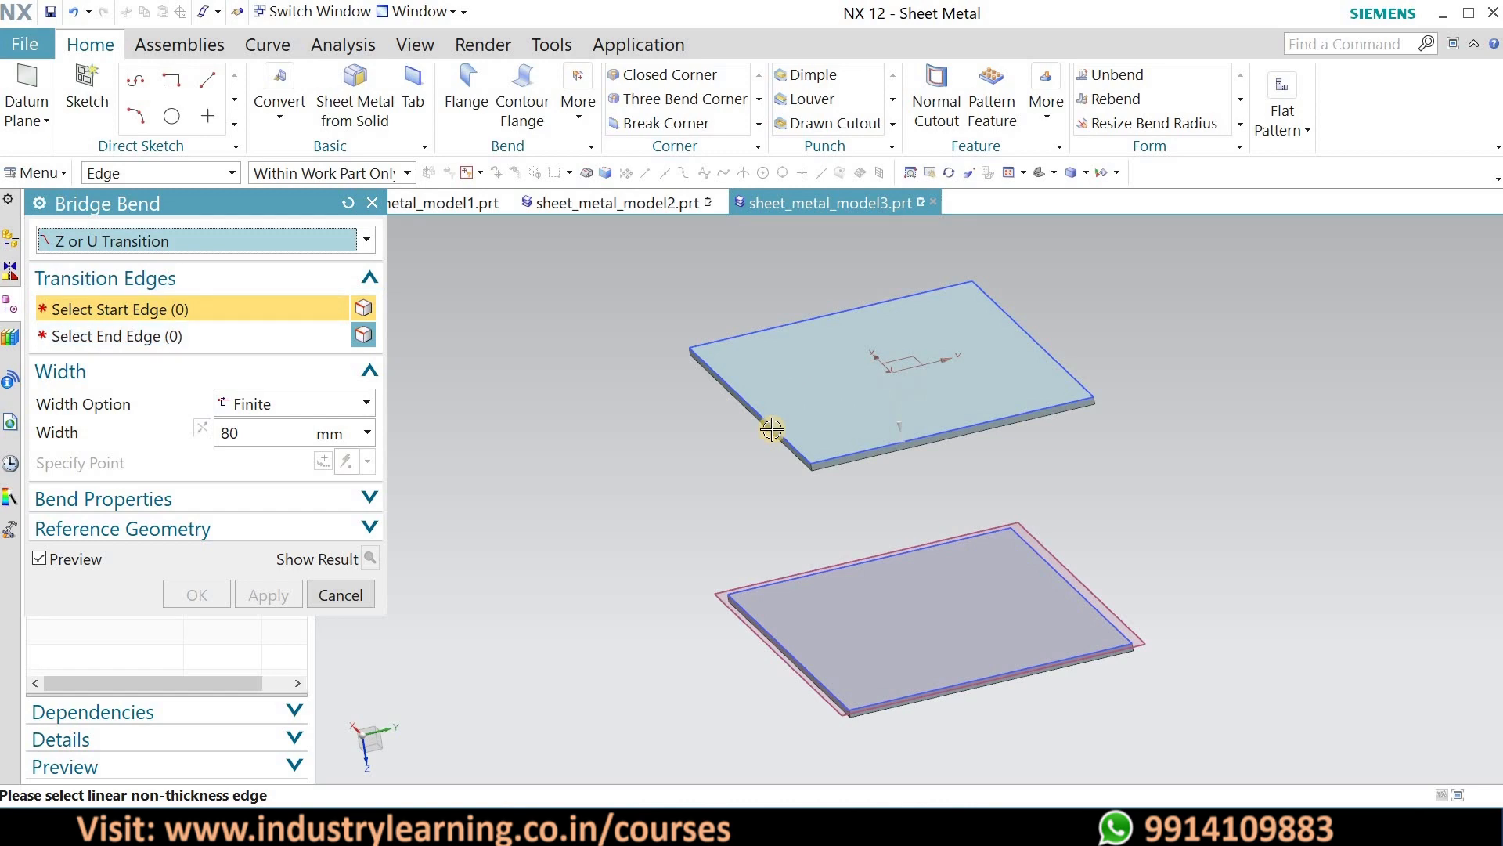
pyautogui.moveTo(819, 372)
pyautogui.mouseDown(button='middle')
pyautogui.moveTo(809, 332)
pyautogui.moveTo(722, 373)
pyautogui.moveTo(942, 423)
pyautogui.moveTo(838, 425)
pyautogui.moveTo(822, 373)
pyautogui.mouseUp(button='middle')
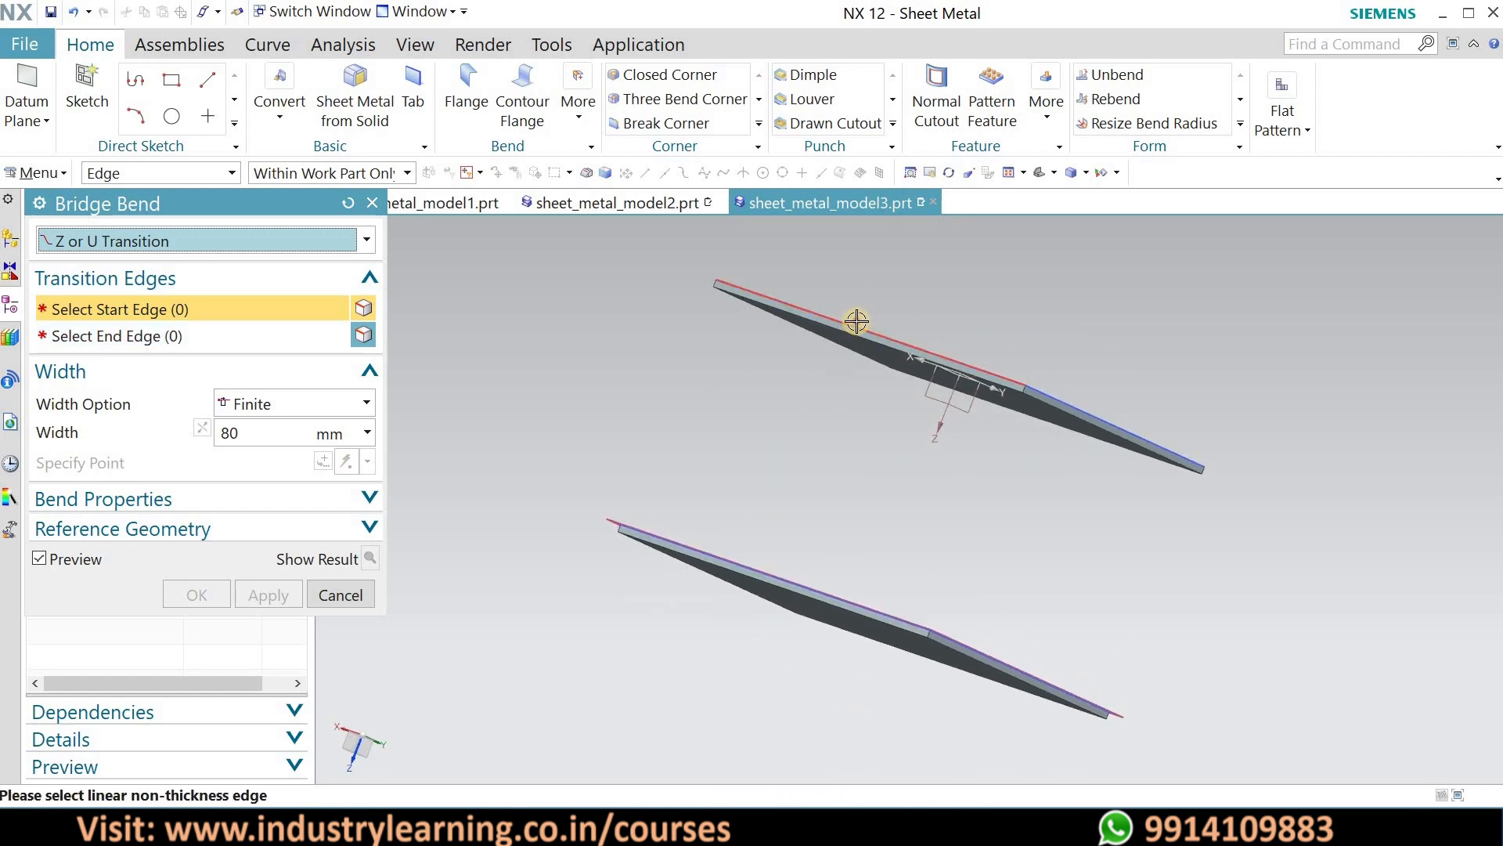
pyautogui.click(785, 566)
pyautogui.click(765, 581)
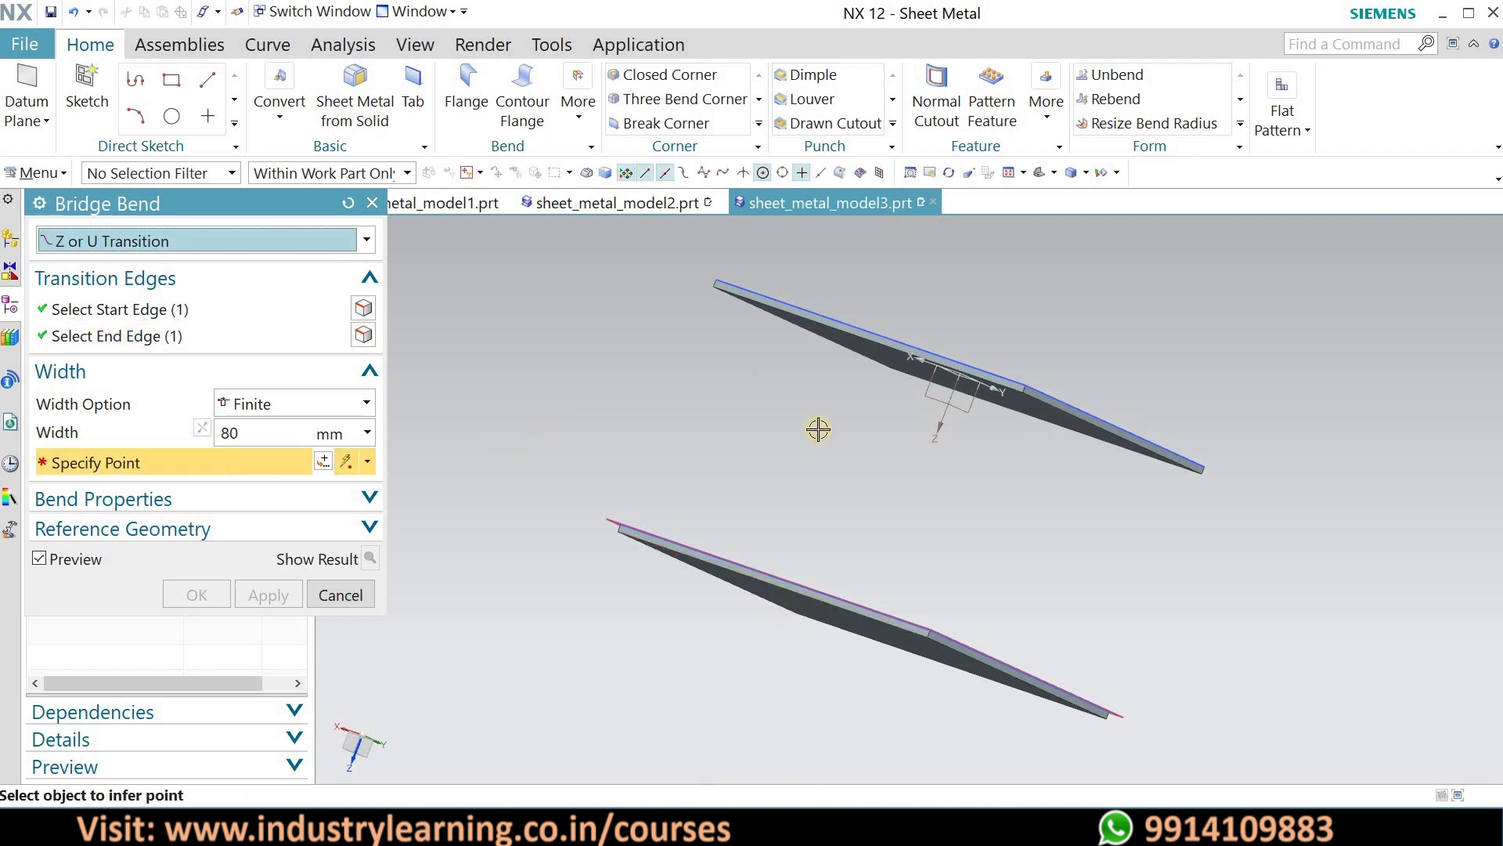
pyautogui.click(1026, 385)
pyautogui.moveTo(703, 454); pyautogui.dragTo(816, 520, button='middle')
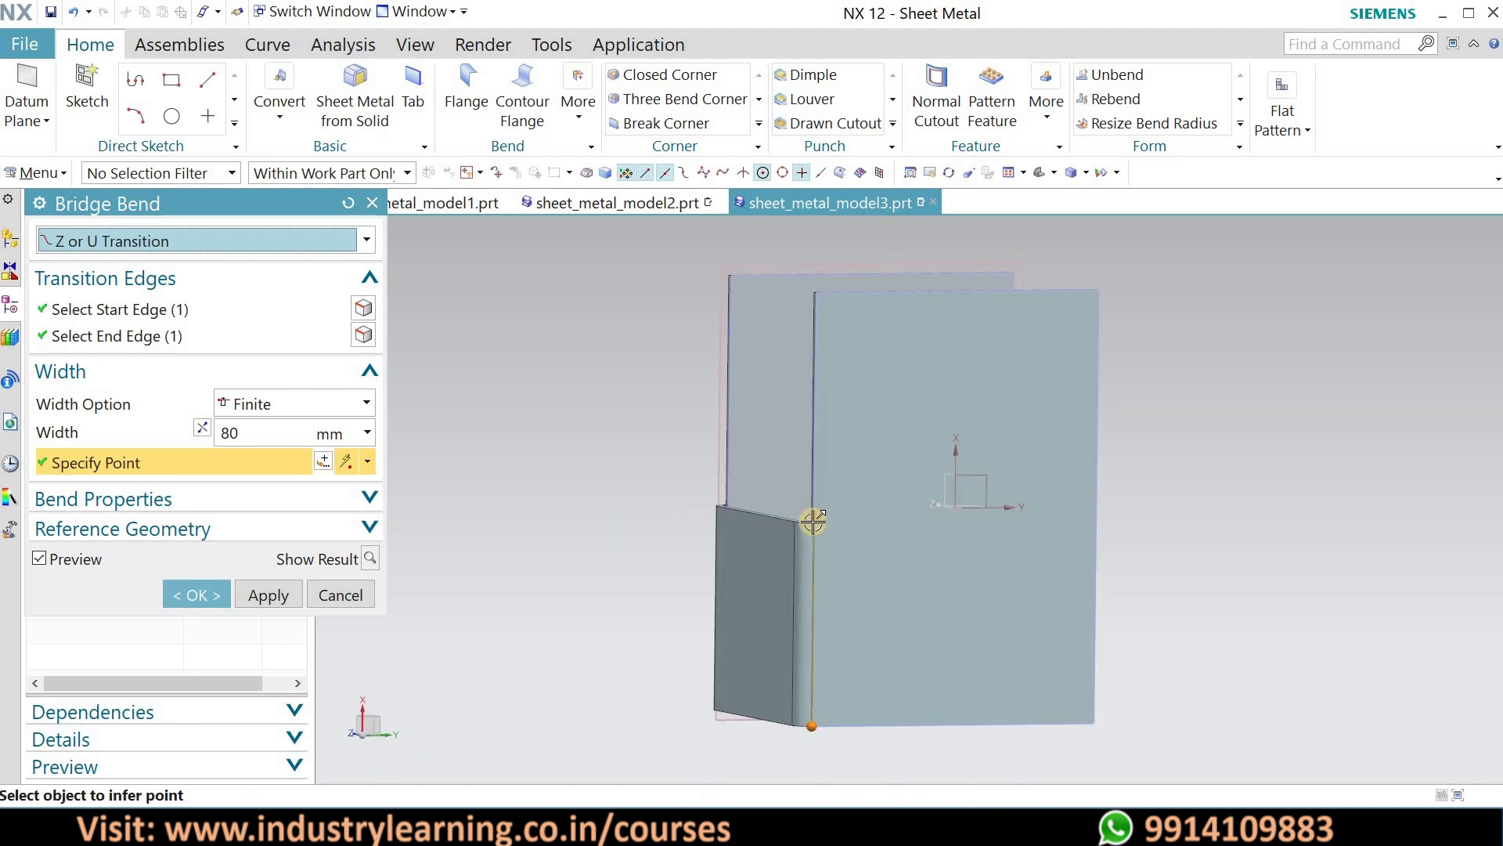
pyautogui.moveTo(812, 468); pyautogui.dragTo(846, 291)
pyautogui.moveTo(1087, 493); pyautogui.dragTo(1124, 402, button='middle')
pyautogui.press('Escape')
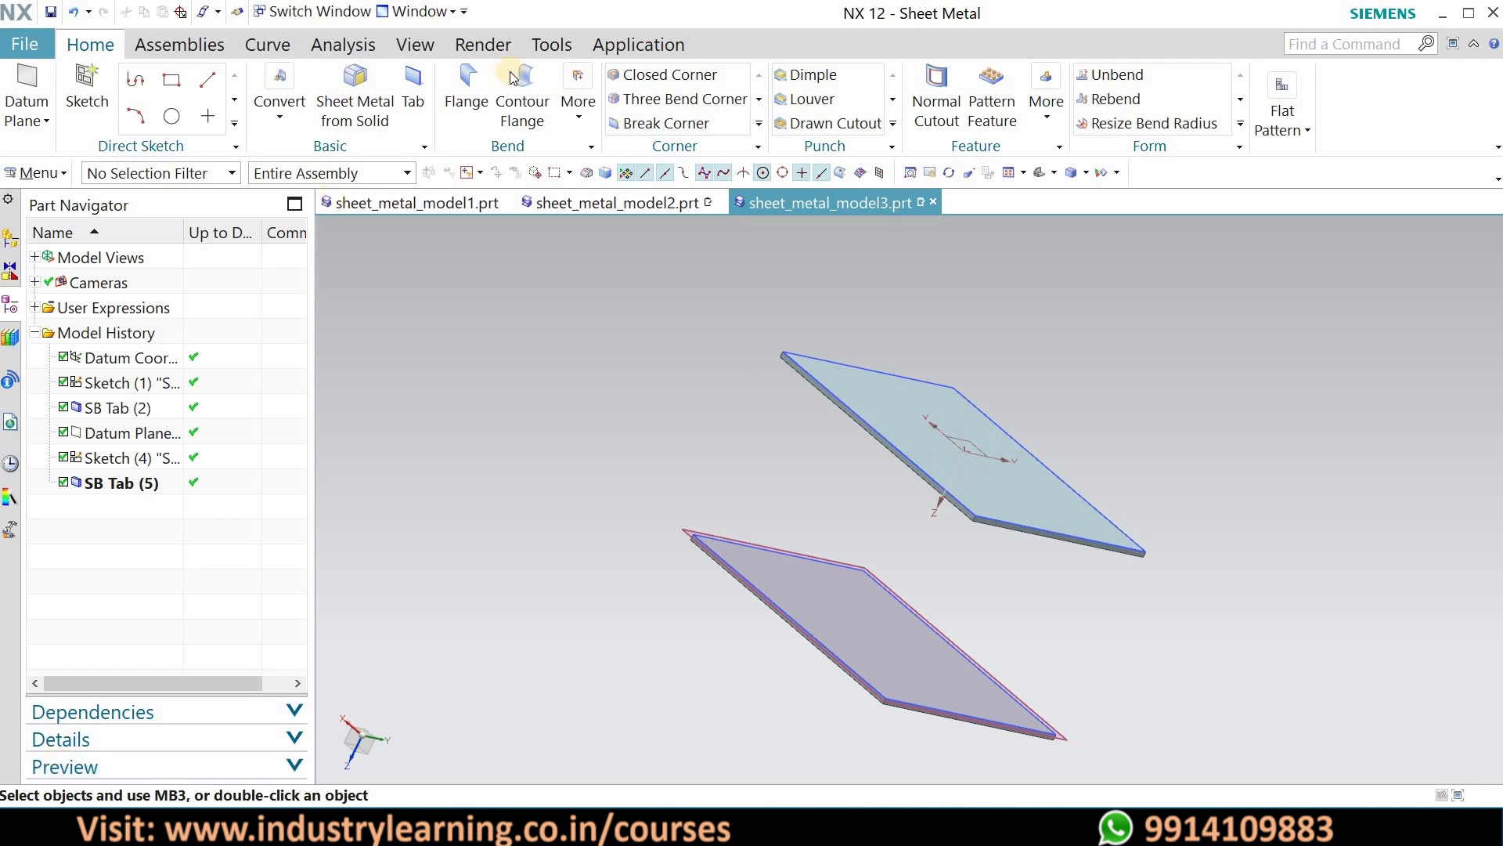
# - Set up a Z or U Transition bridge bend from the first tab's long edge to the second tab's opposite long edge, anchored at an endpoint
pyautogui.click(579, 102)
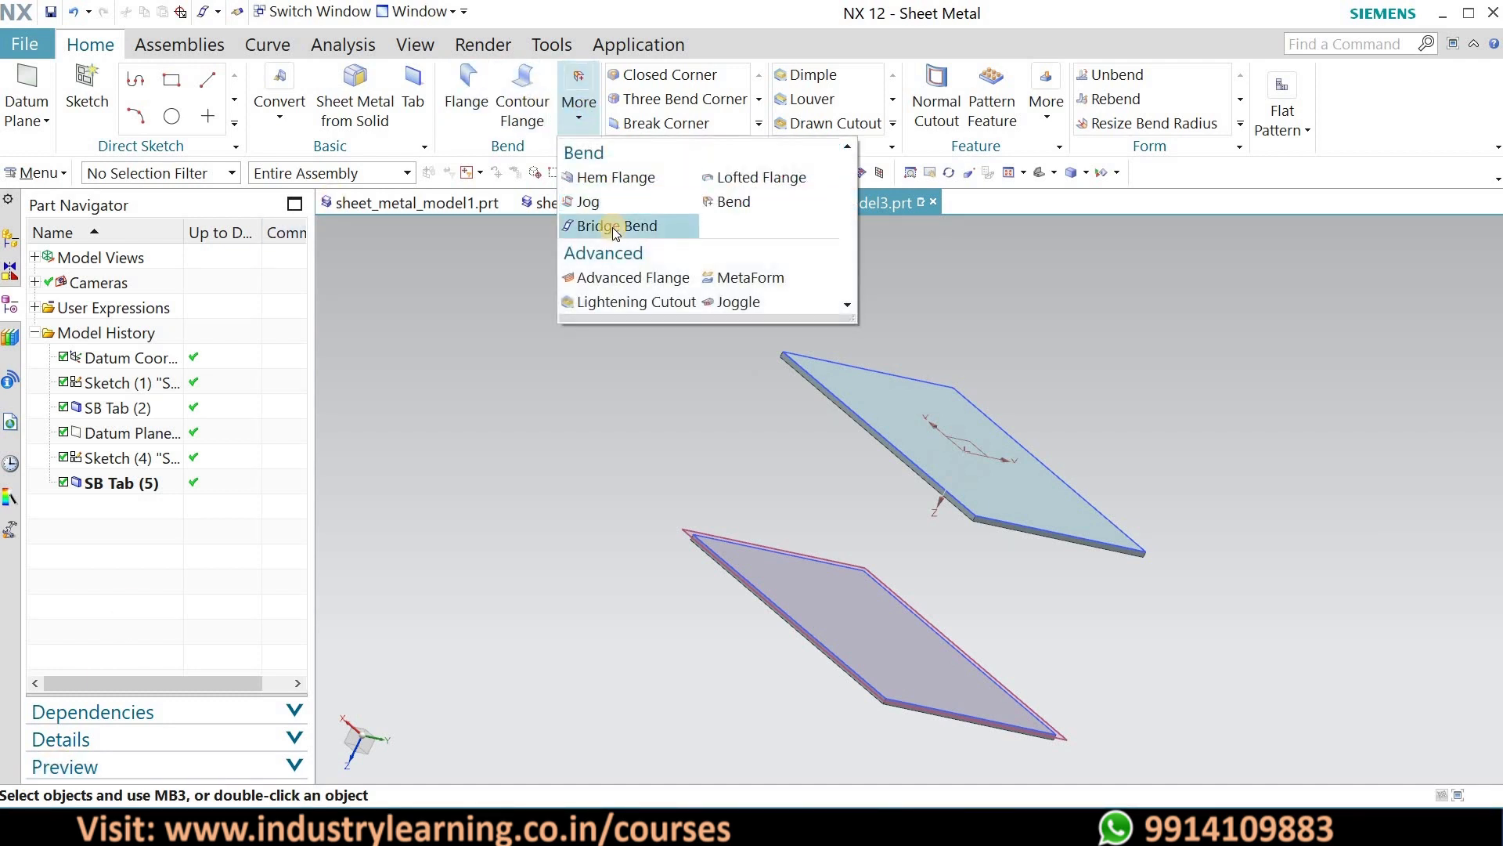
pyautogui.click(613, 227)
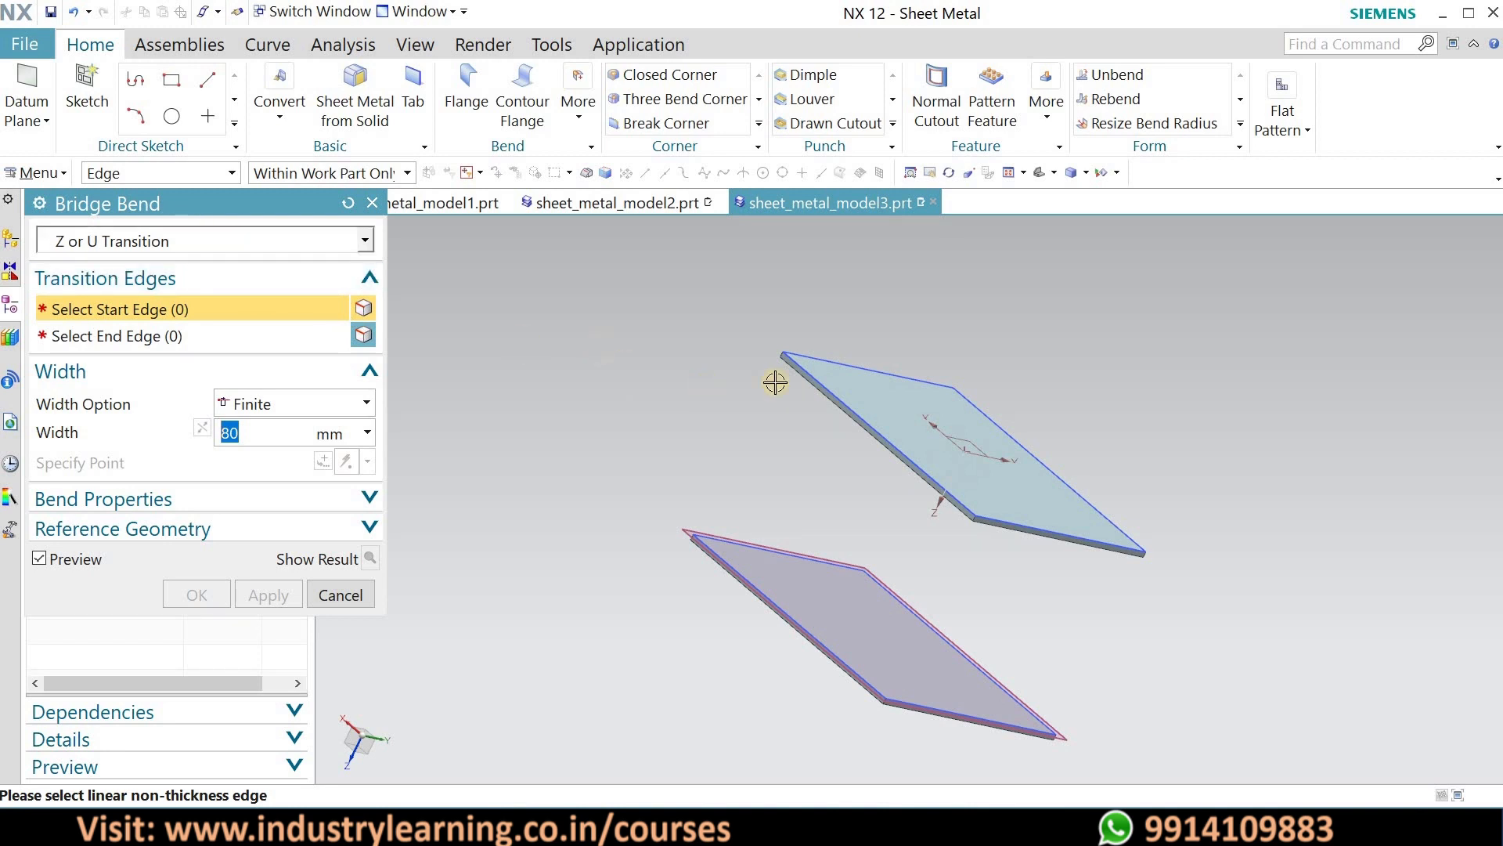
pyautogui.click(874, 437)
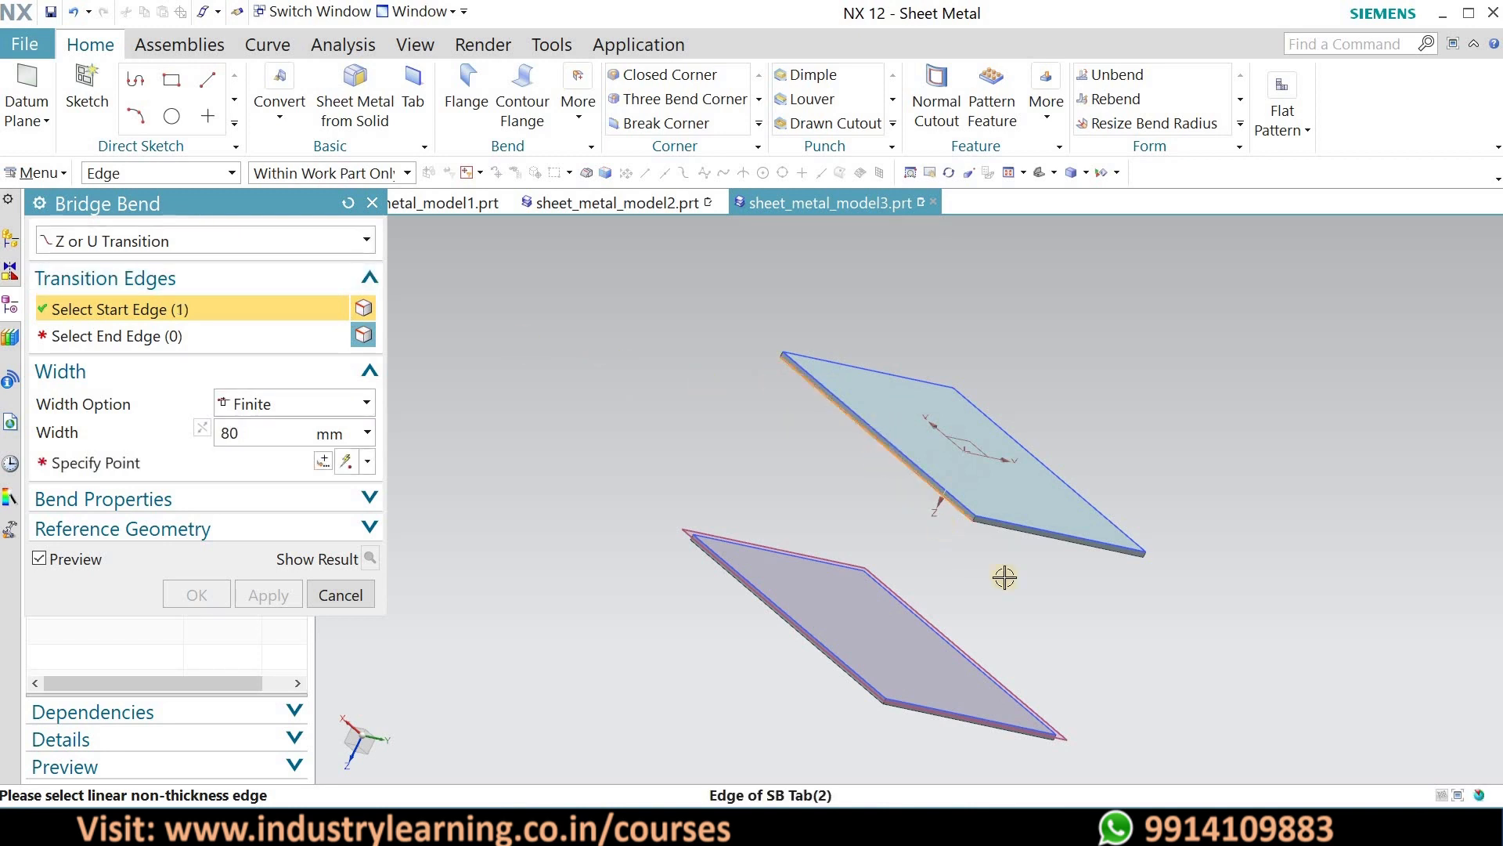
pyautogui.moveTo(960, 578); pyautogui.dragTo(988, 656, button='middle')
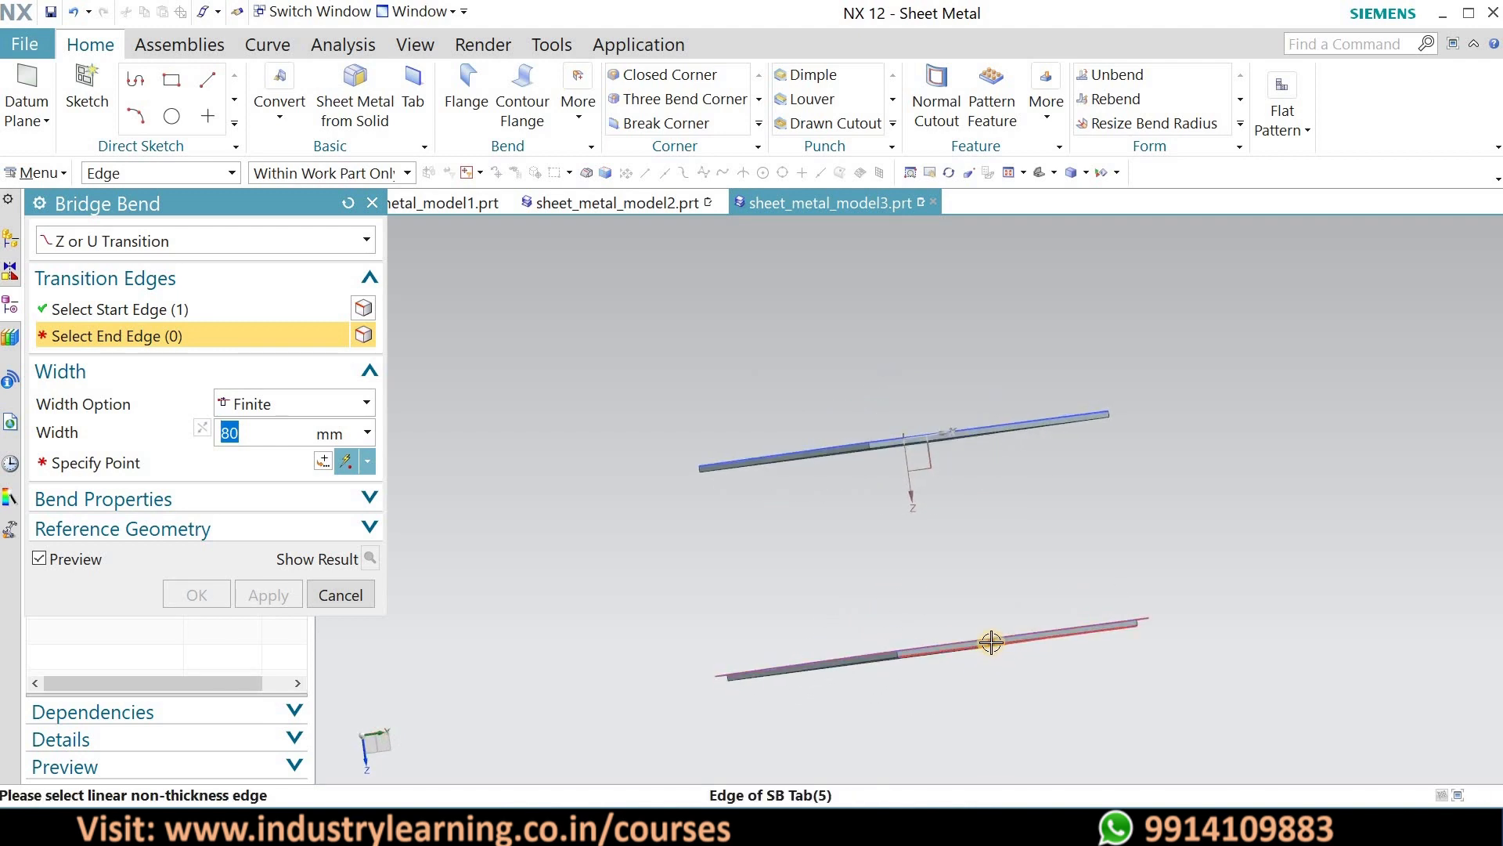
pyautogui.click(991, 644)
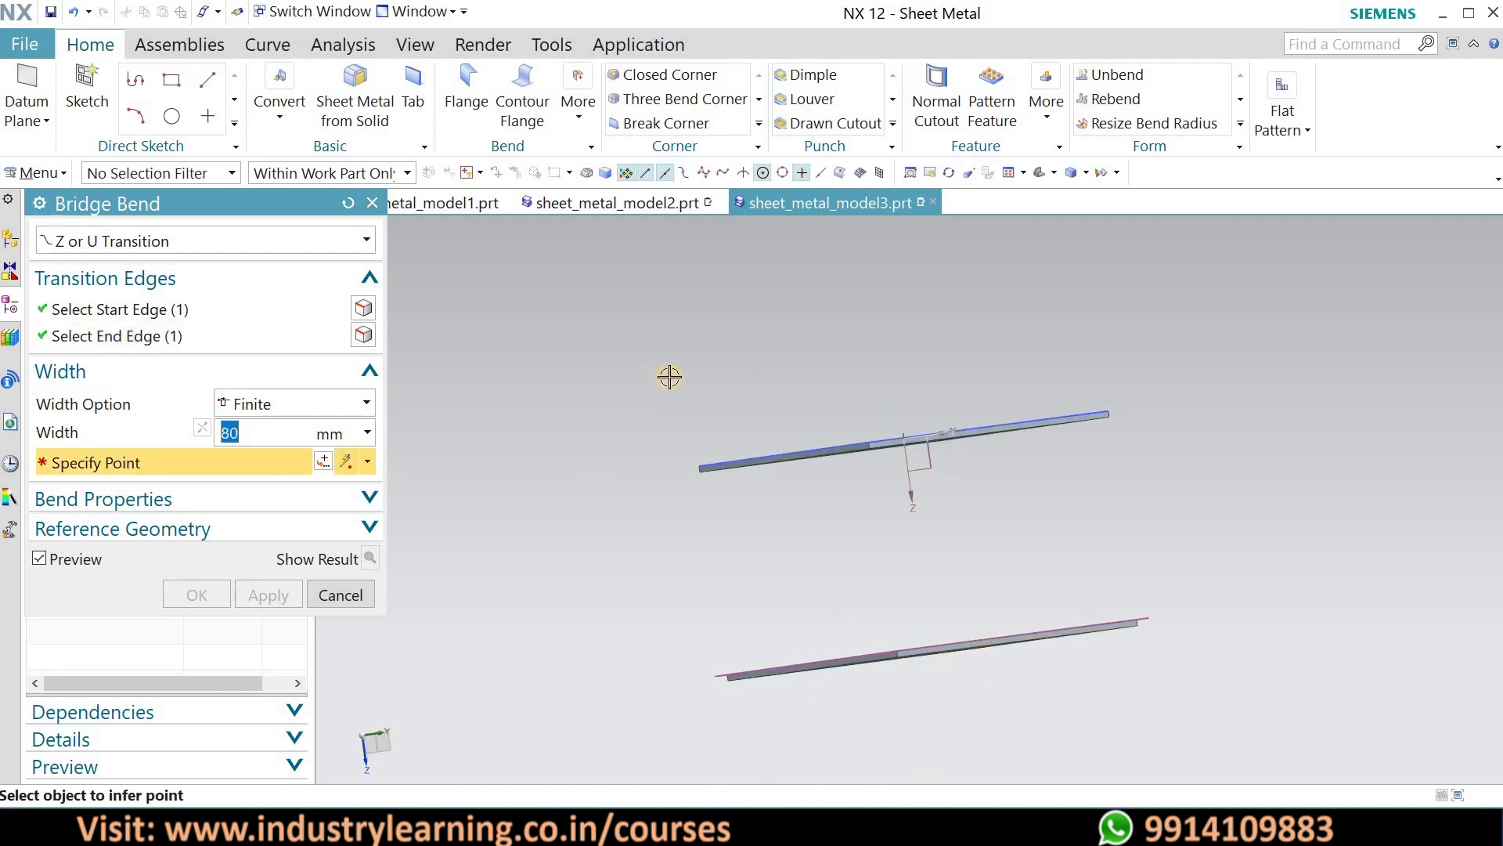
pyautogui.moveTo(720, 402); pyautogui.dragTo(1024, 527, button='middle')
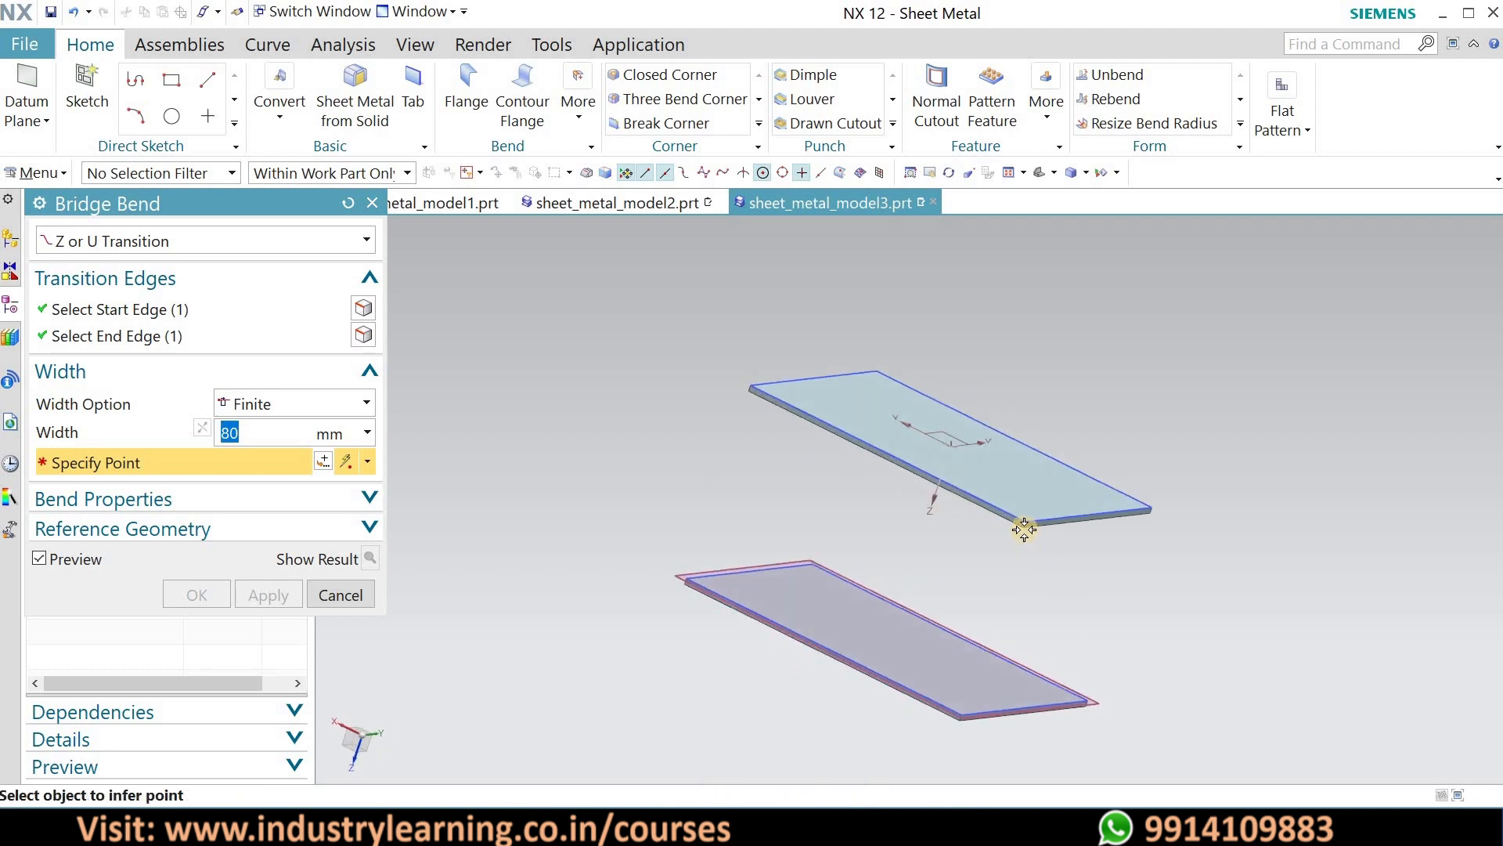
pyautogui.click(1023, 529)
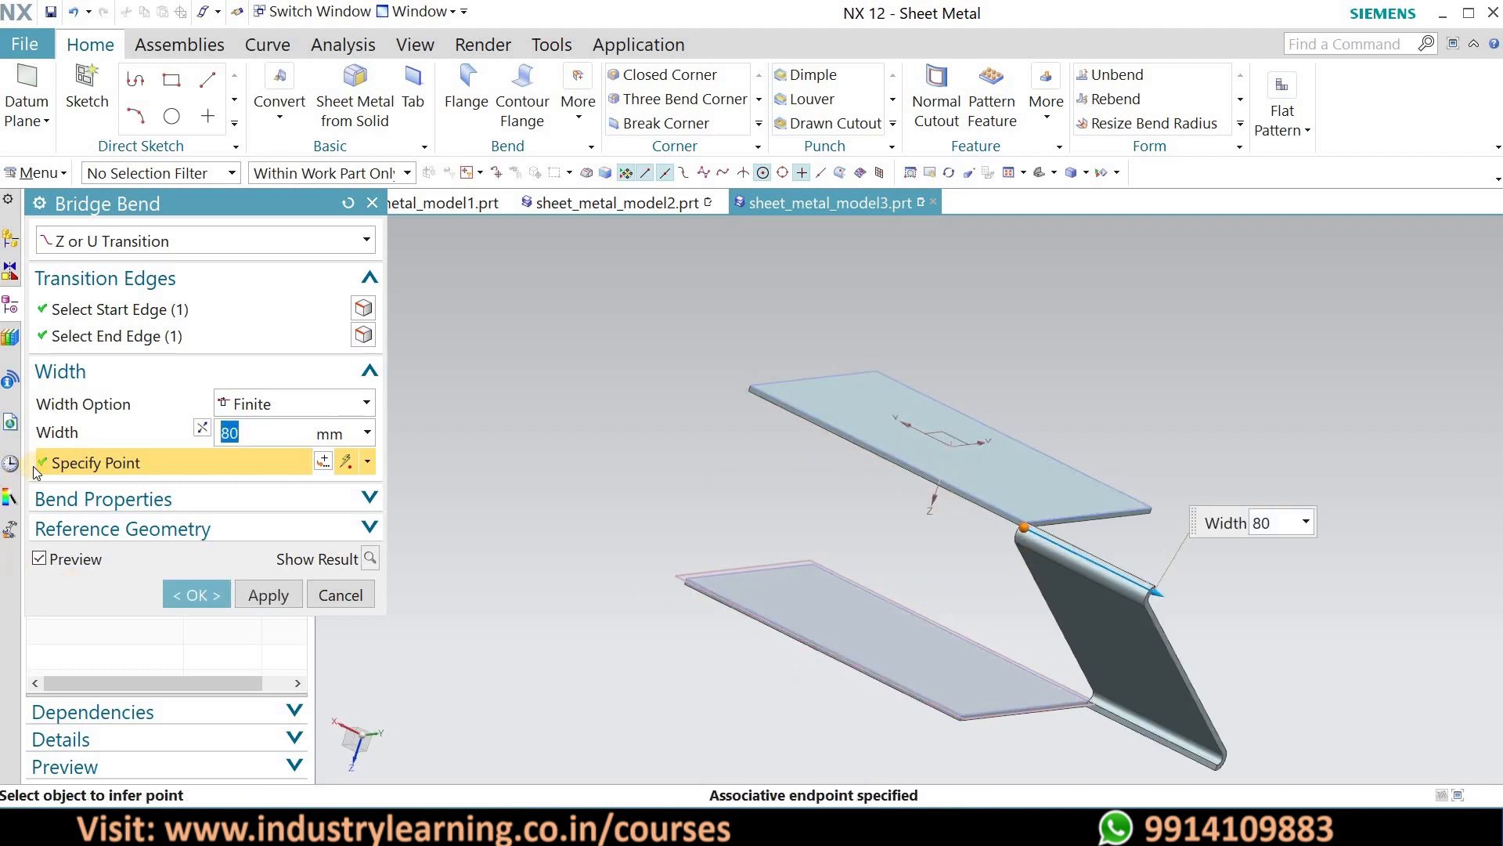
# - Reverse the bridge bend's width direction and set its width to 170 mm along the whole edge
pyautogui.click(199, 430)
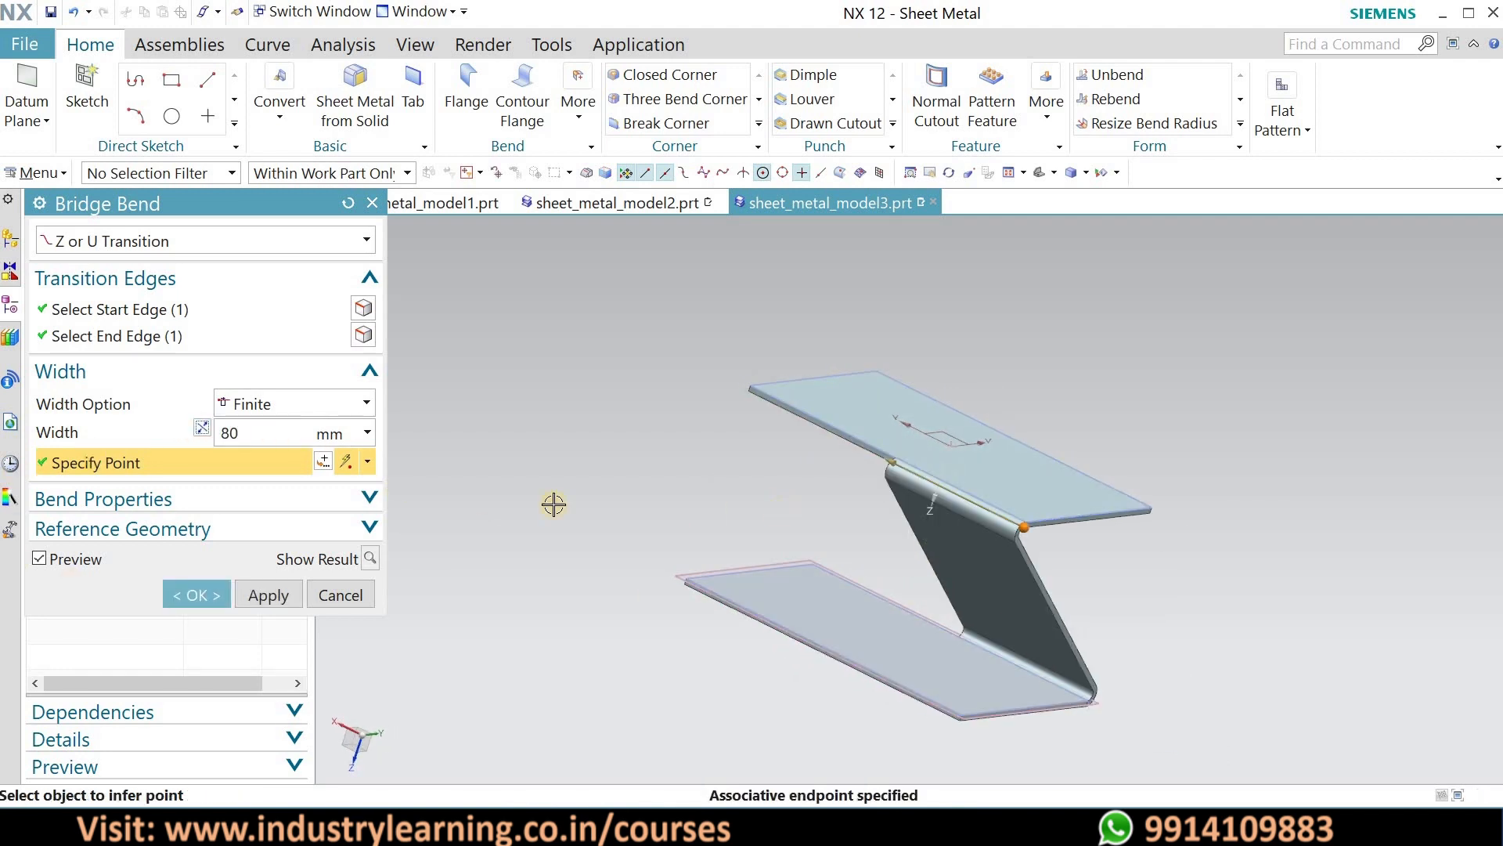
pyautogui.moveTo(899, 459); pyautogui.dragTo(743, 396)
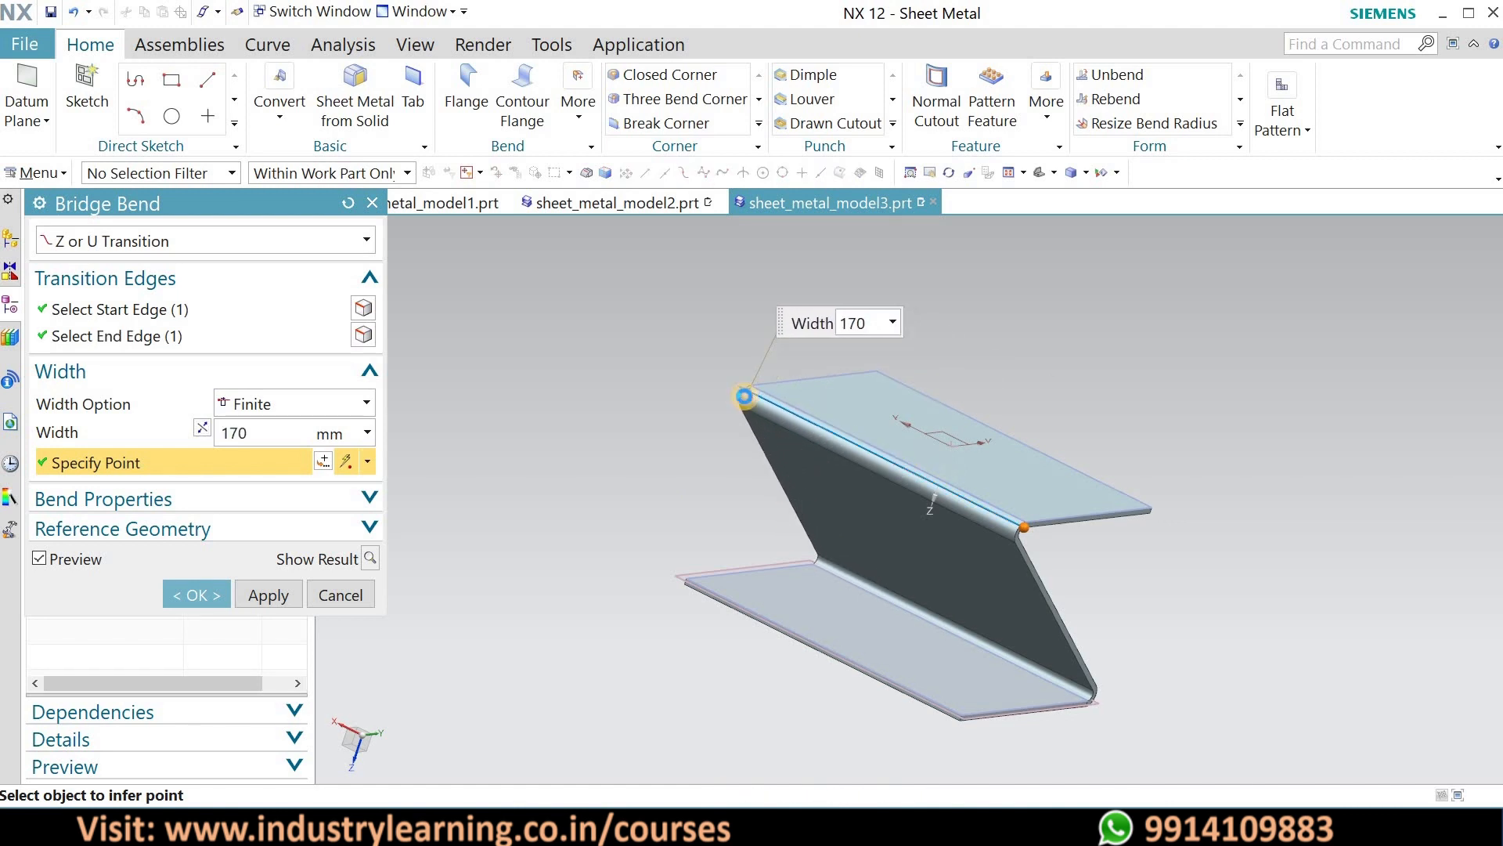
pyautogui.moveTo(1124, 584); pyautogui.dragTo(970, 580, button='middle')
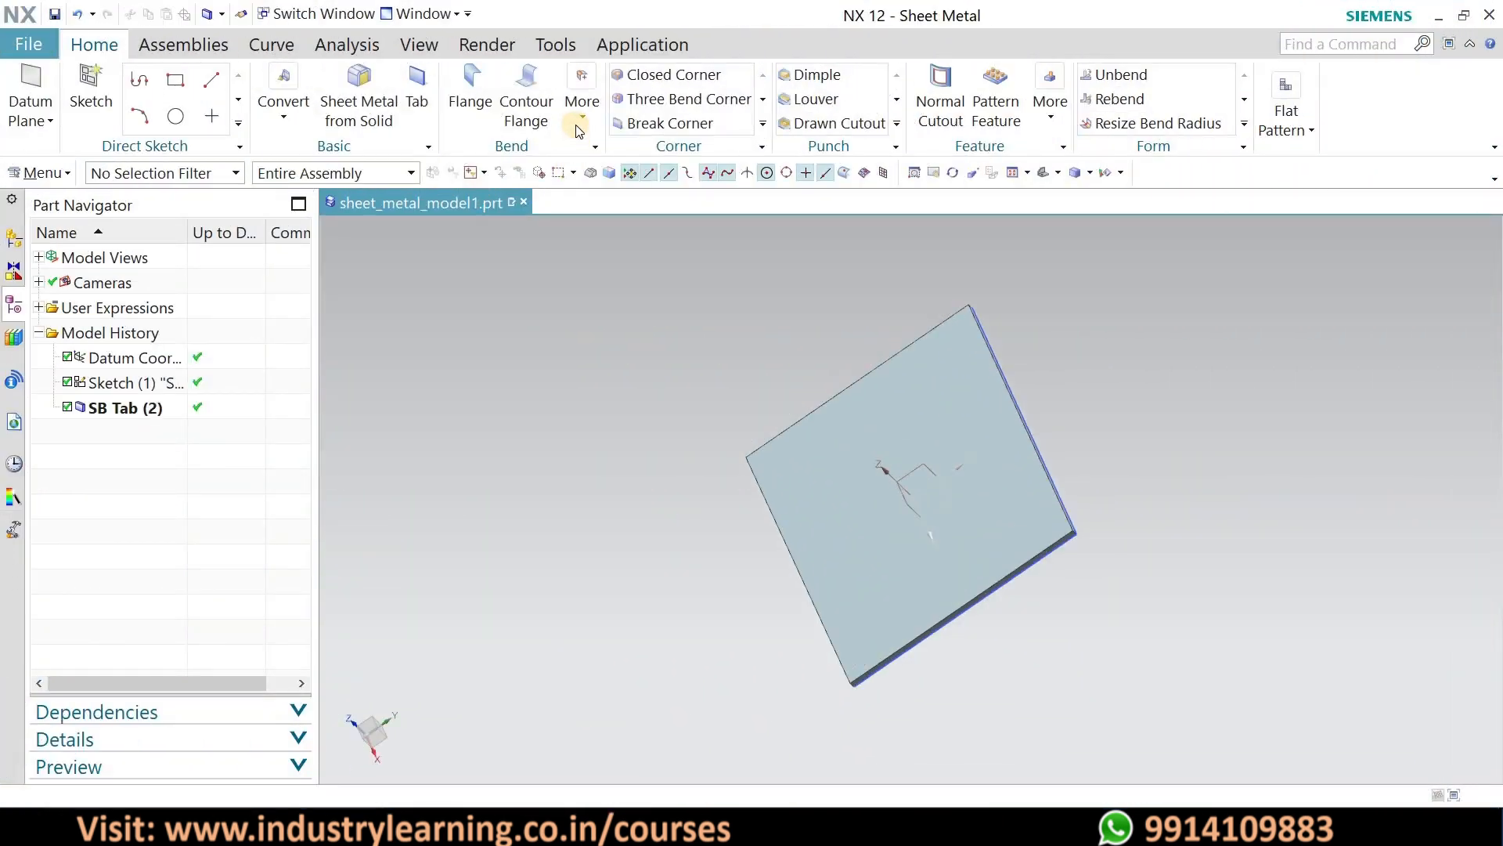
# - Sketch an arc on the tab's flat face between the two endpoints of one edge, bulging outward from the tab
pyautogui.click(580, 125)
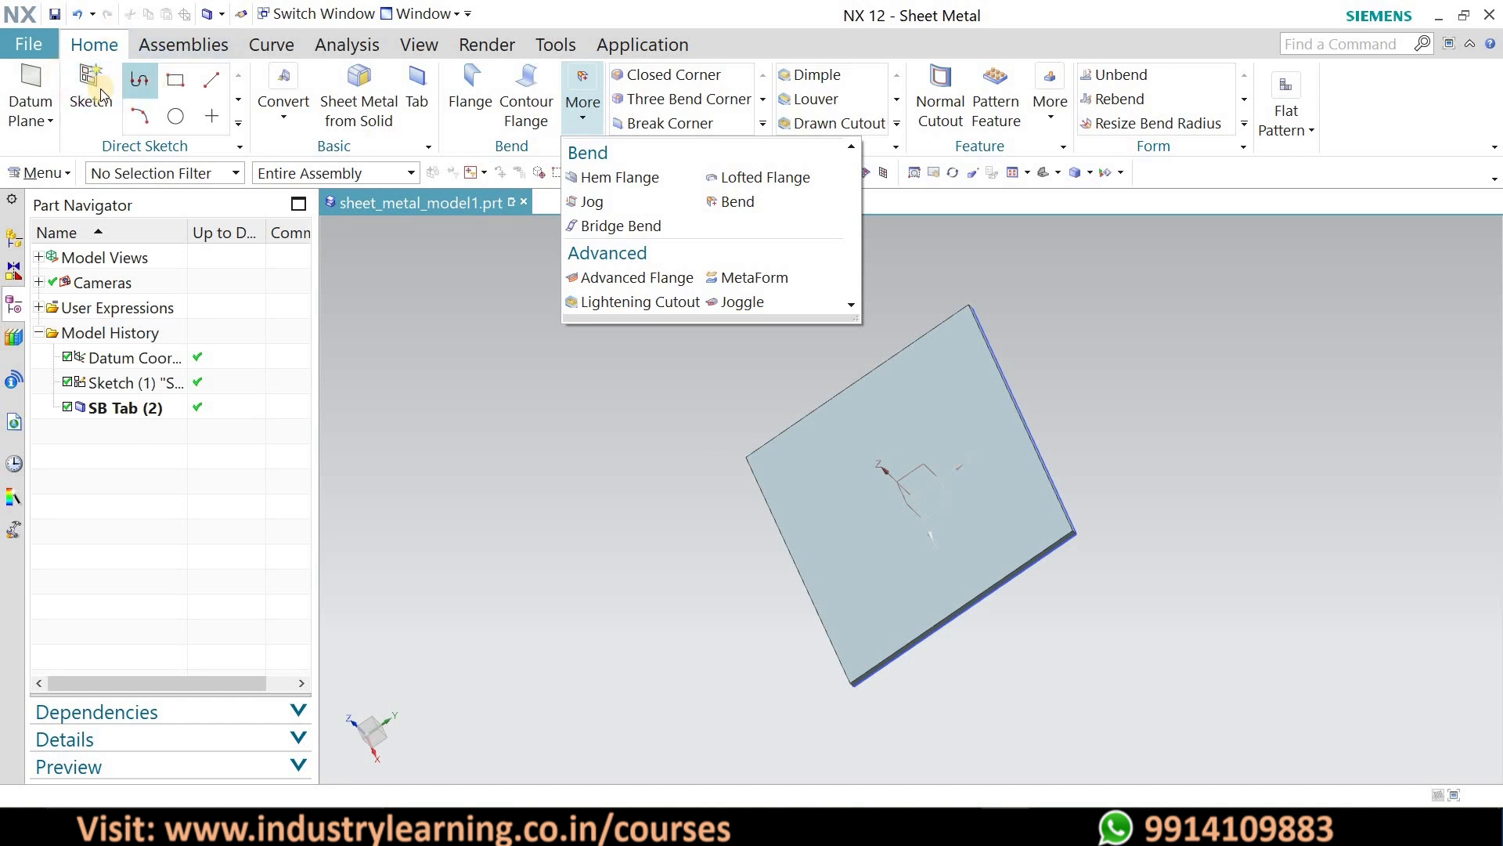
pyautogui.click(99, 116)
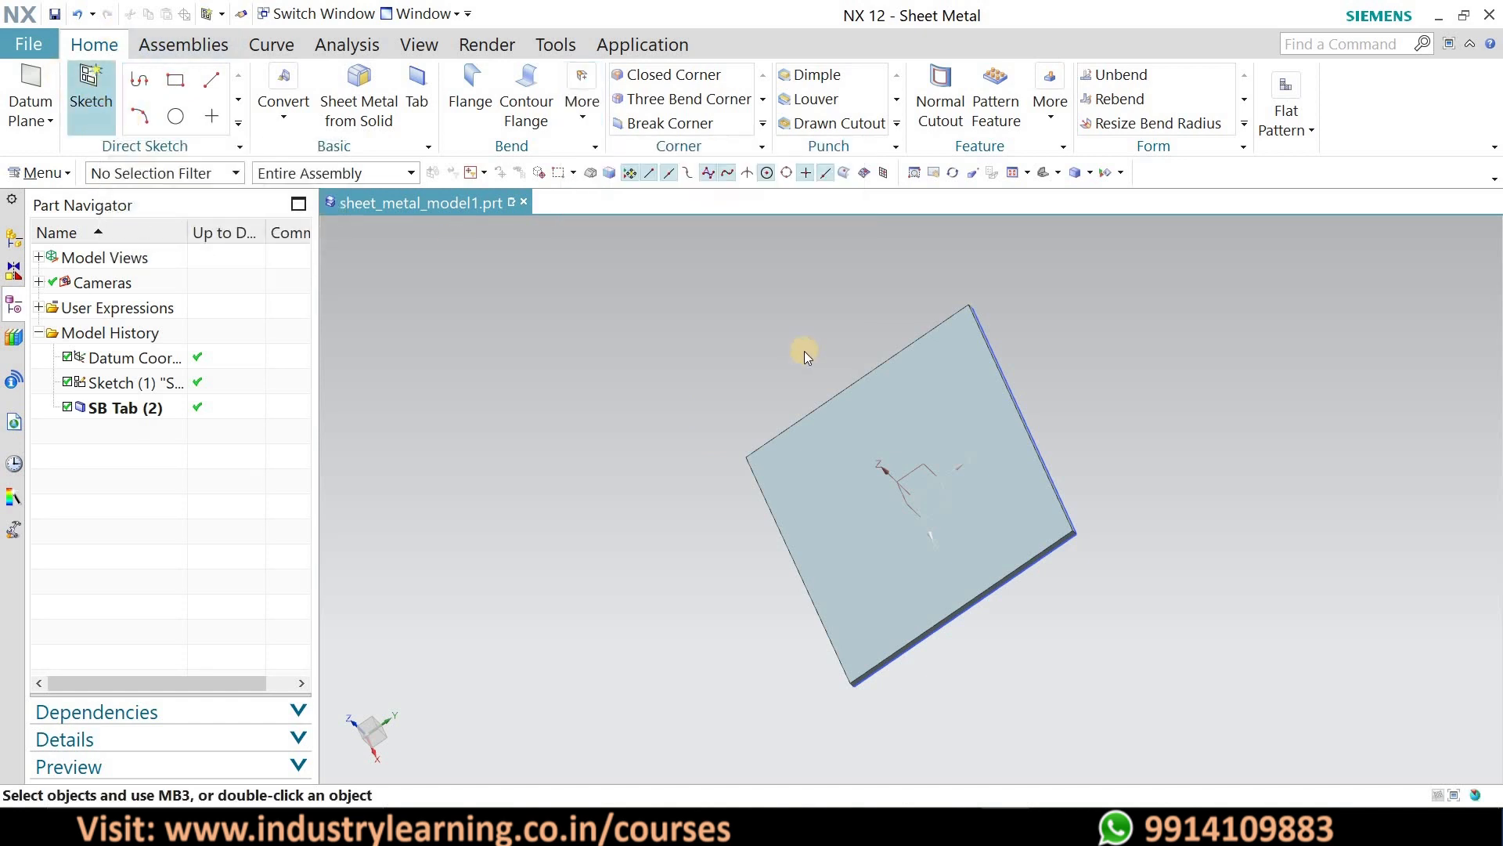
pyautogui.click(283, 487)
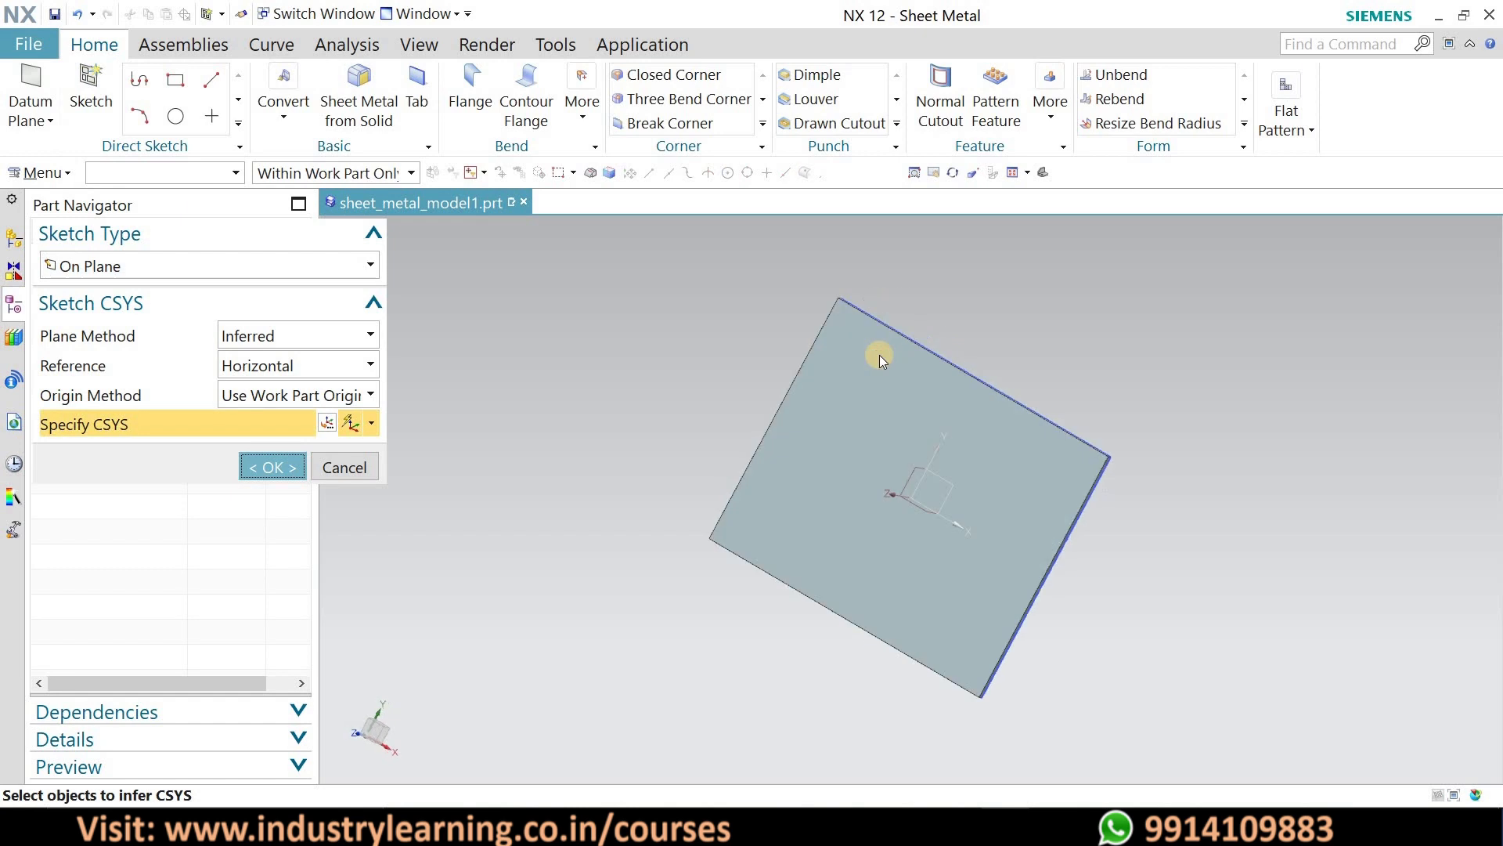
pyautogui.click(296, 73)
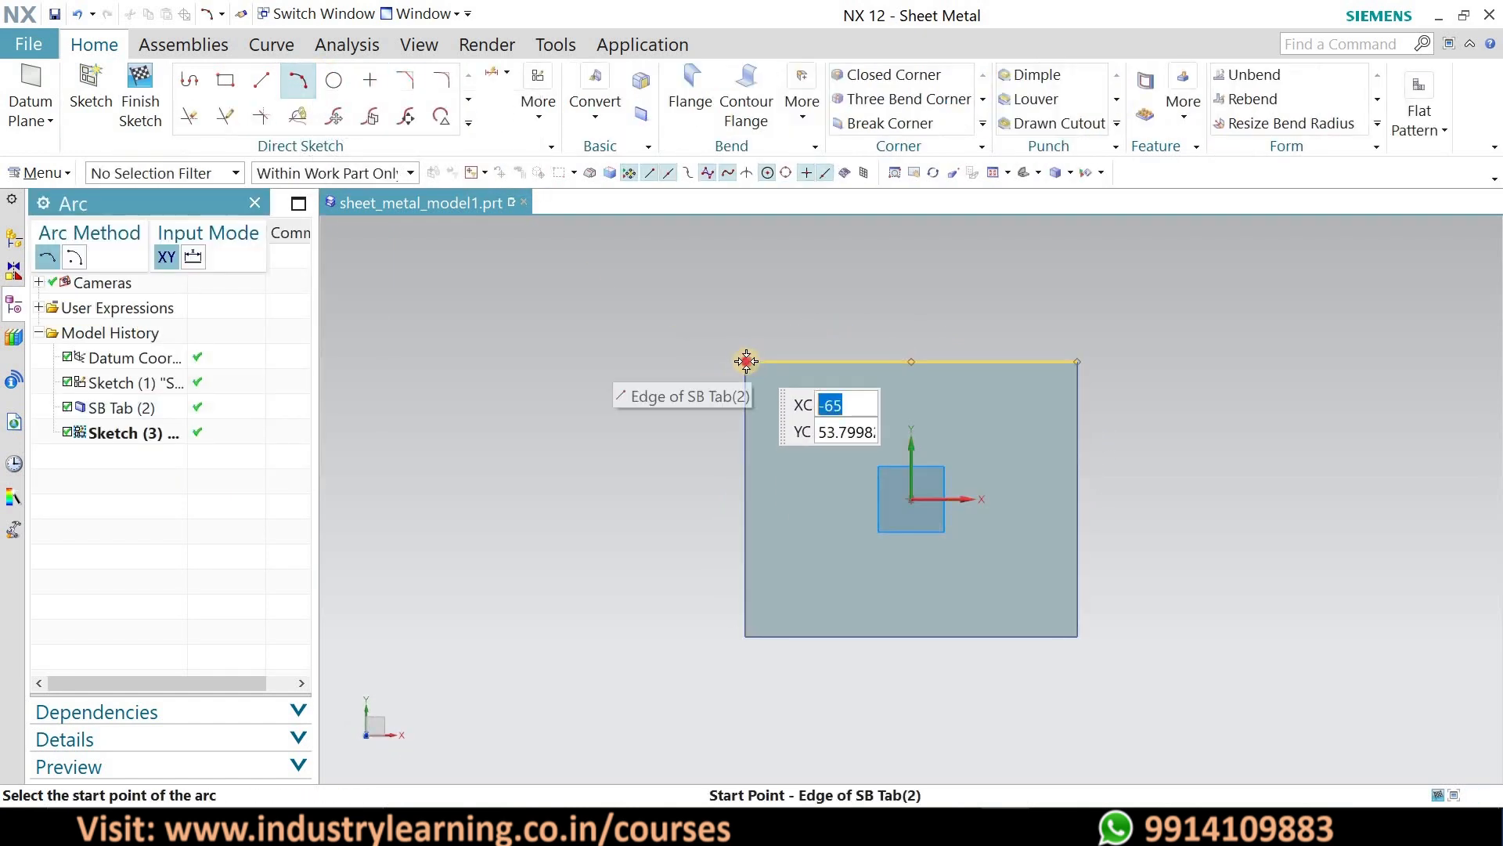
pyautogui.click(1078, 361)
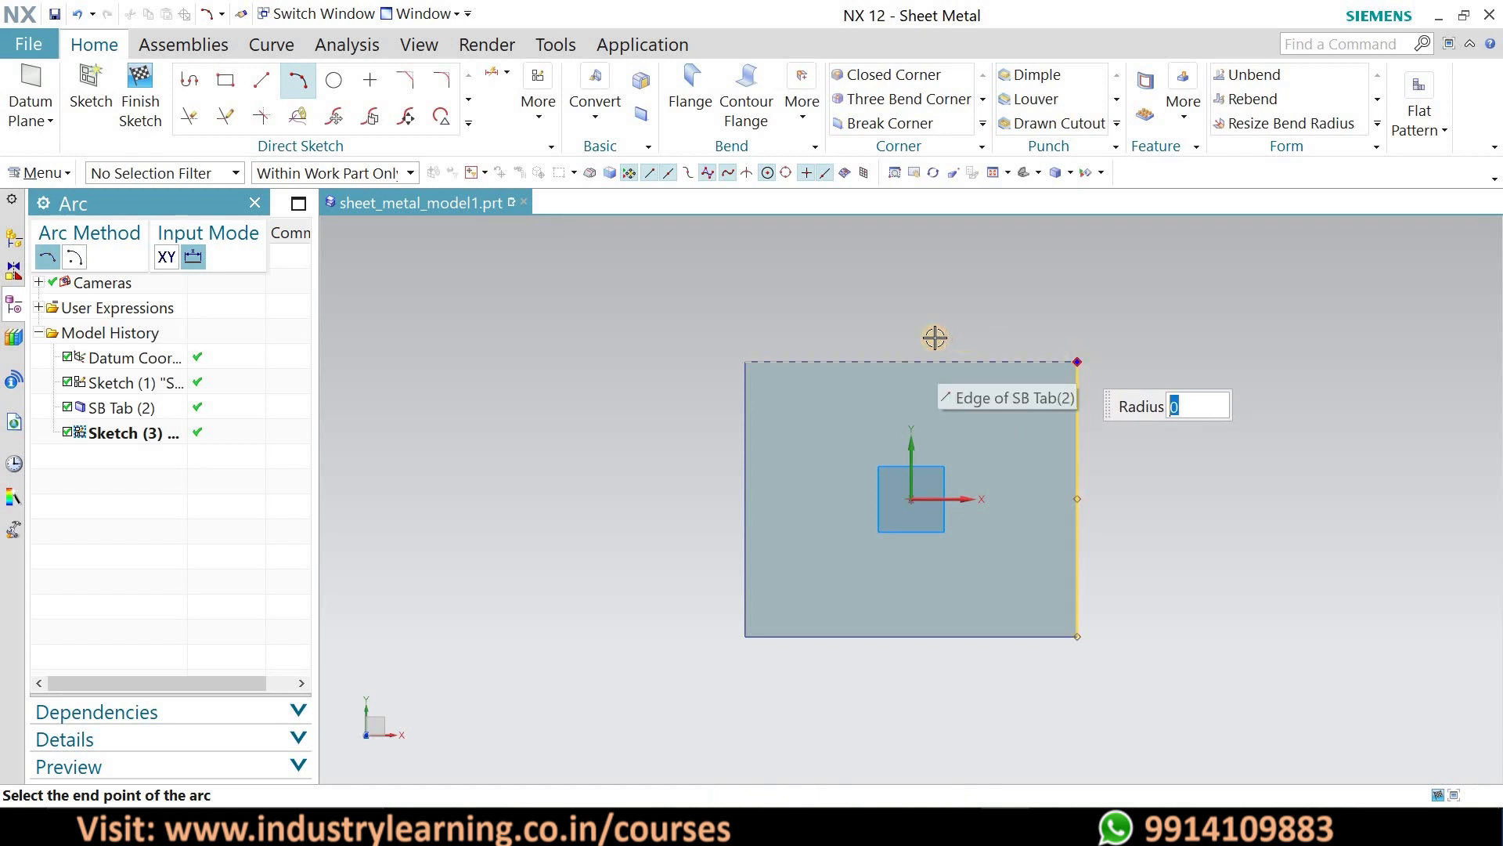
pyautogui.click(745, 361)
pyautogui.click(912, 286)
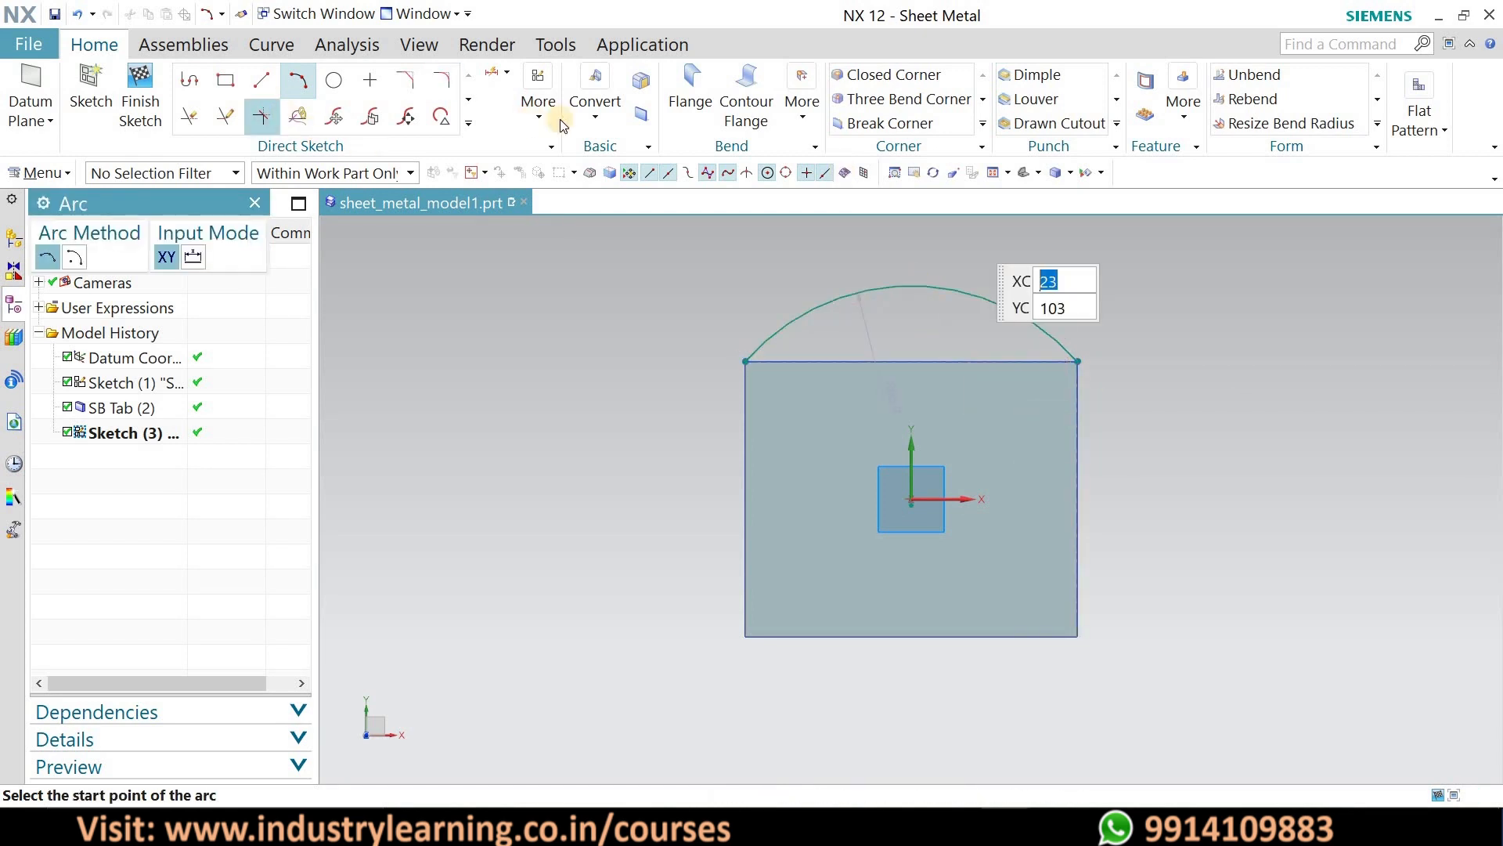
# - Extend the sheet metal tab with a secondary tab using the arc sketch as its section
pyautogui.click(642, 116)
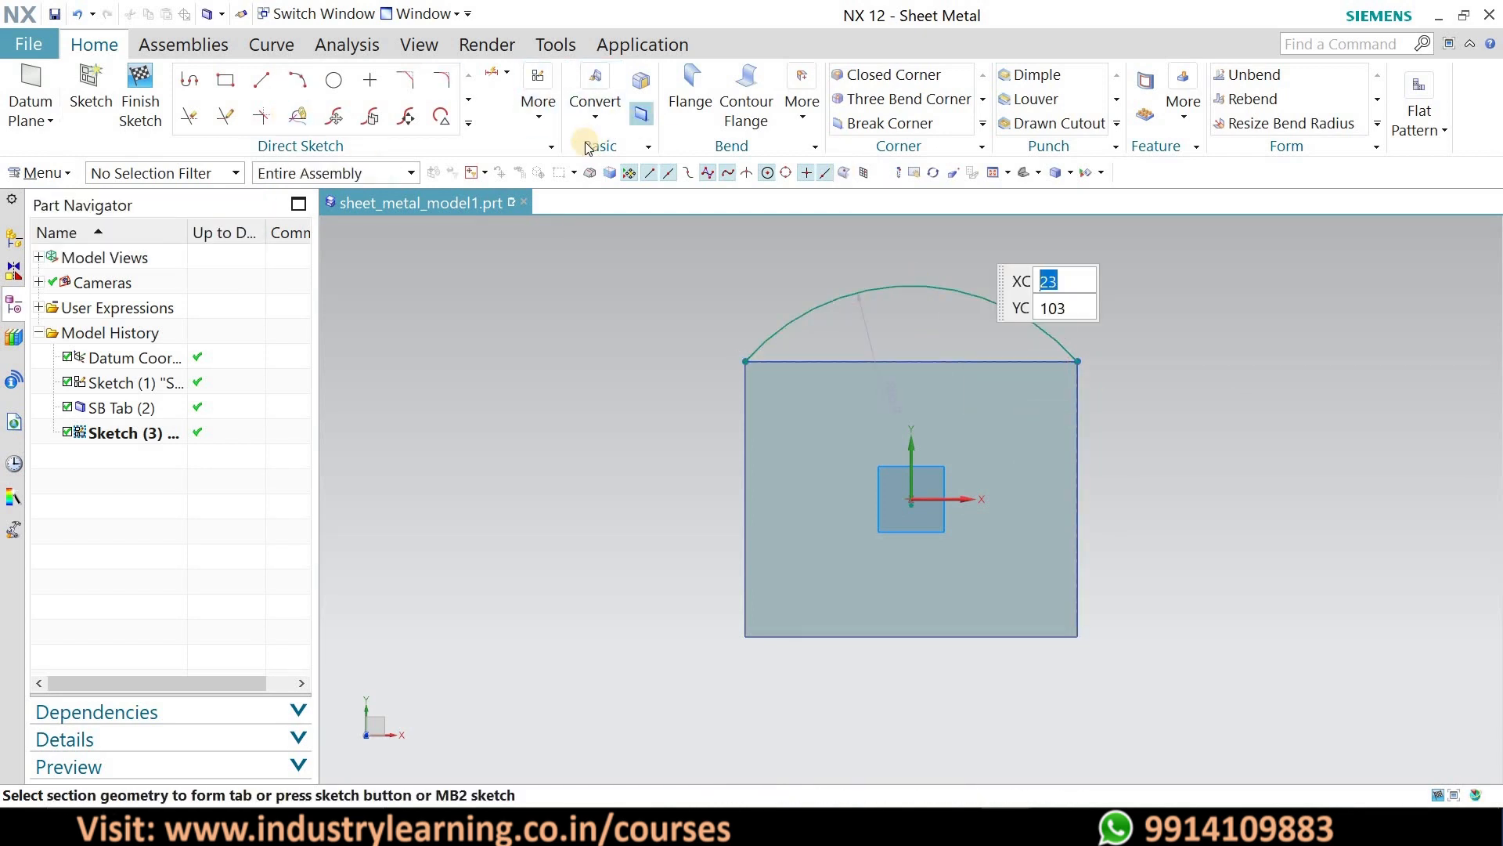
pyautogui.click(199, 448)
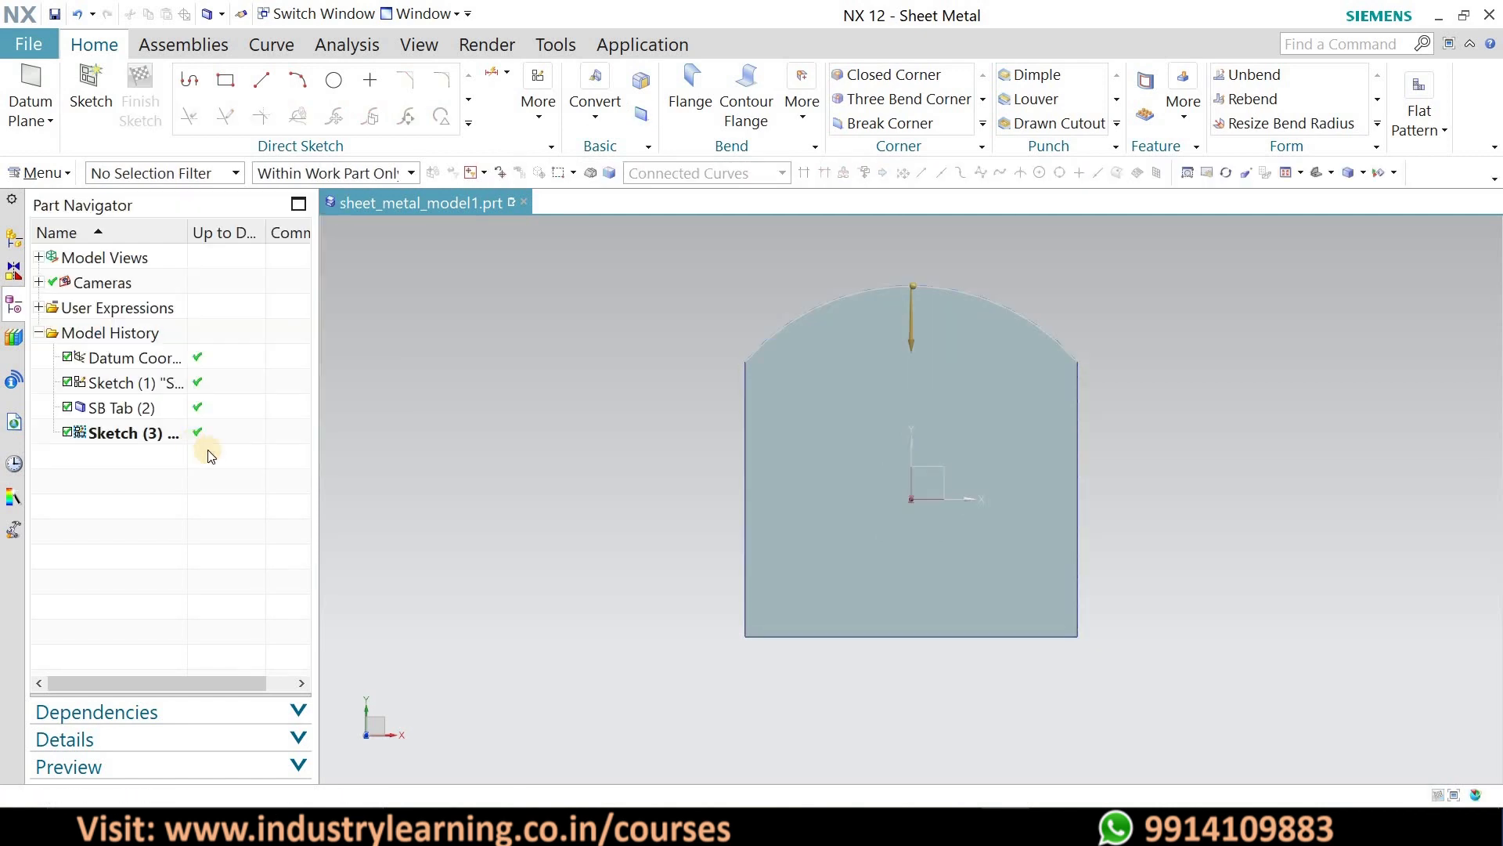
pyautogui.moveTo(1136, 358); pyautogui.dragTo(898, 346, button='middle')
pyautogui.moveTo(1213, 365); pyautogui.dragTo(1144, 409, button='middle')
pyautogui.moveTo(1026, 411); pyautogui.dragTo(774, 314, button='middle')
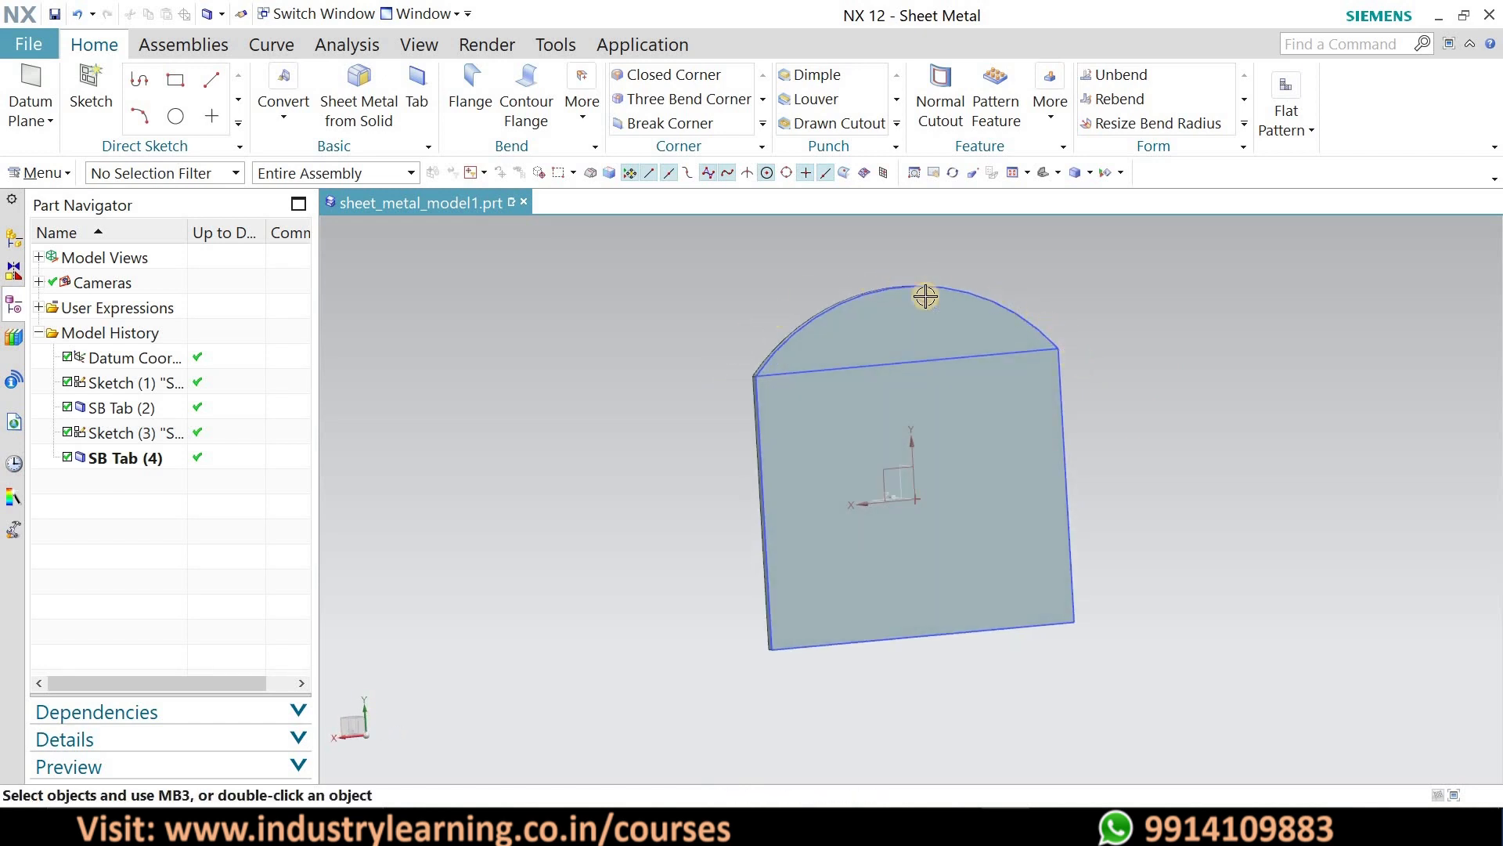
# - Set up a By Value Advanced Flange on the tab's curved edge with length 20 mm and angle 90°
pyautogui.click(583, 108)
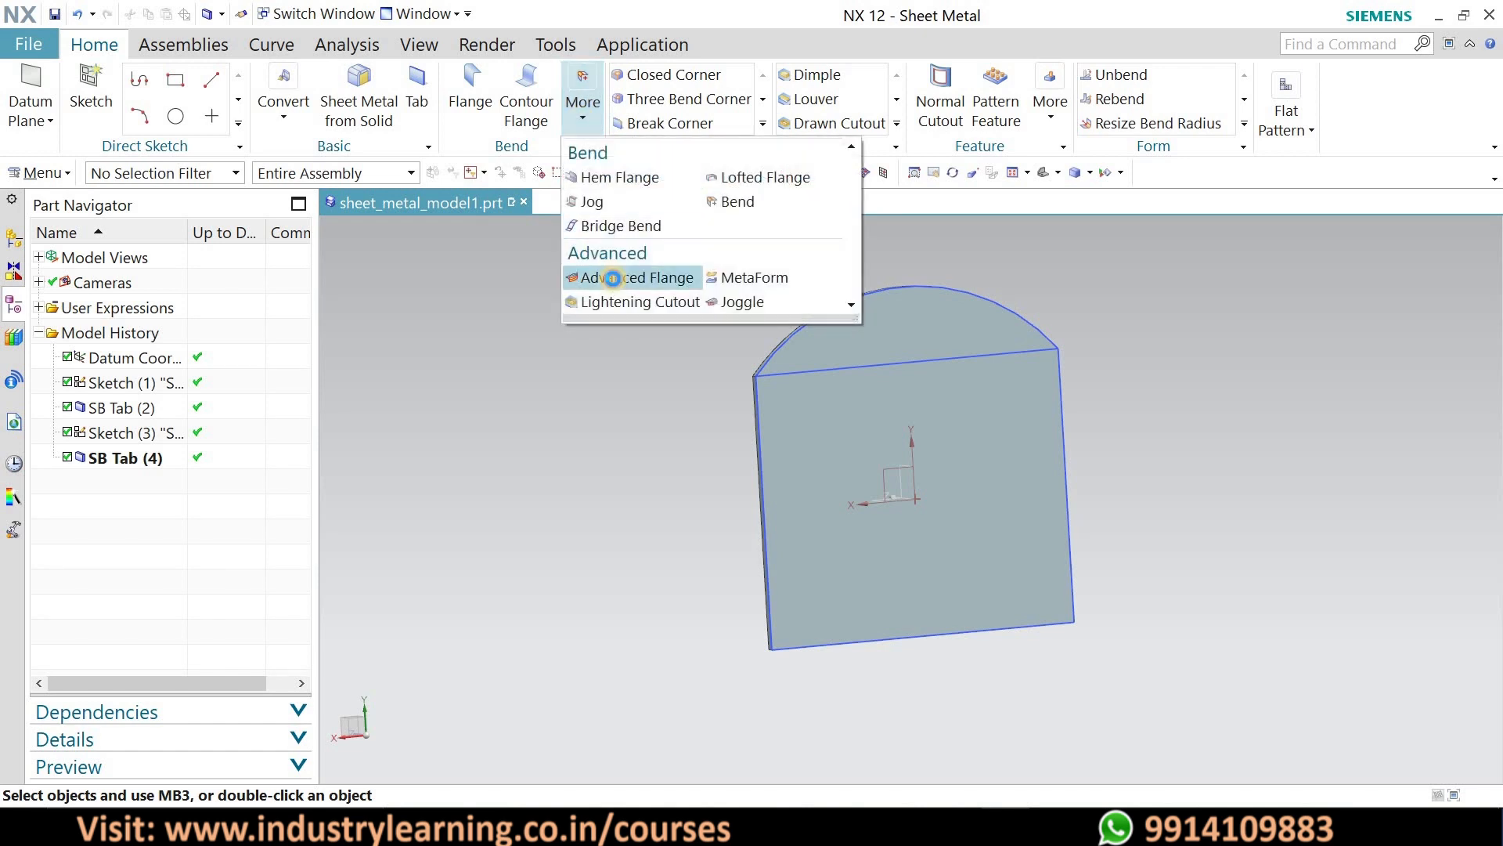
pyautogui.click(613, 278)
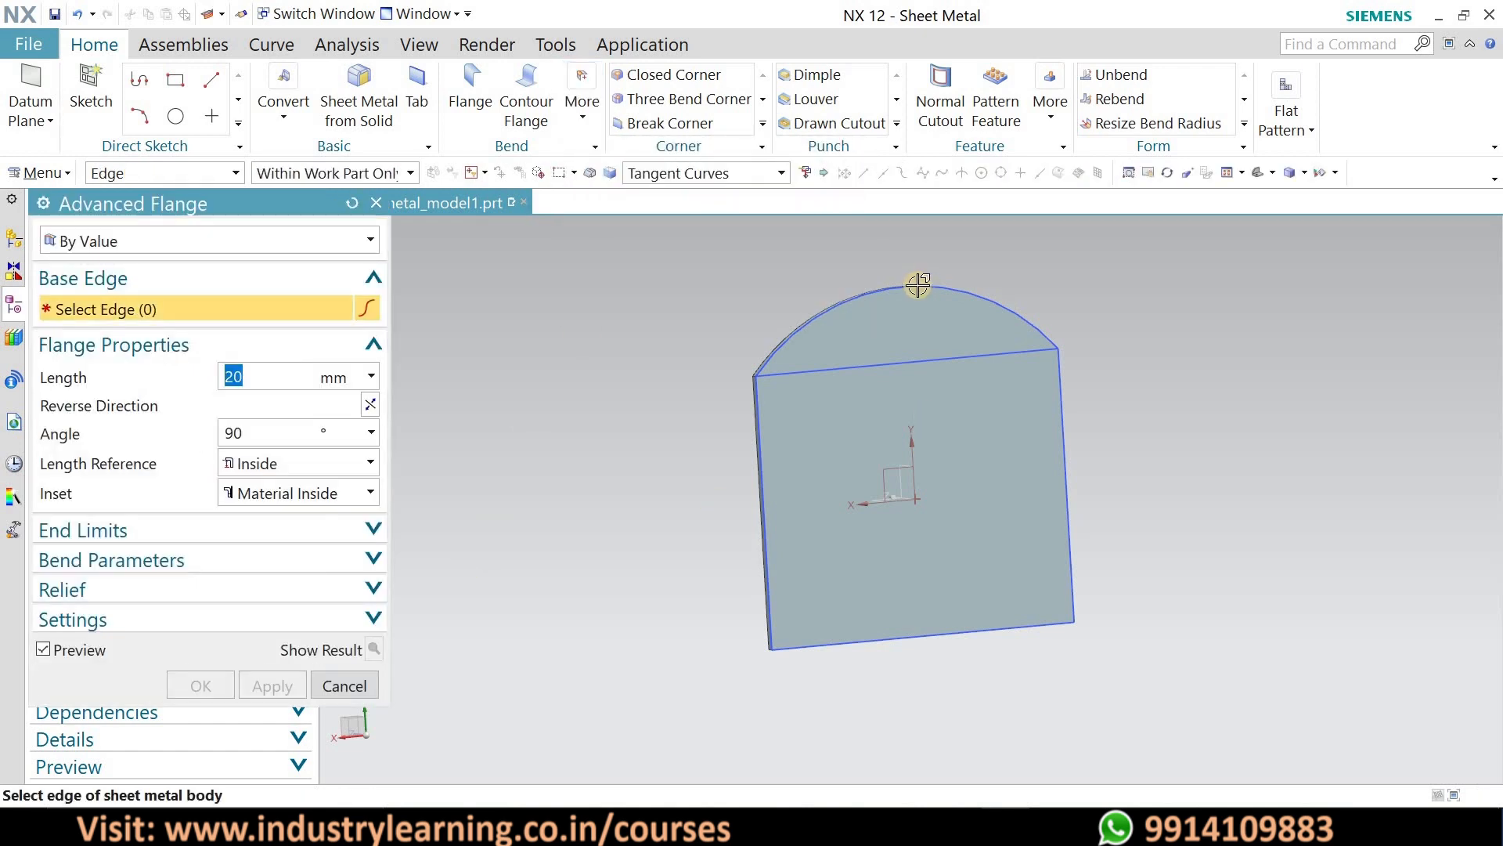
pyautogui.click(879, 289)
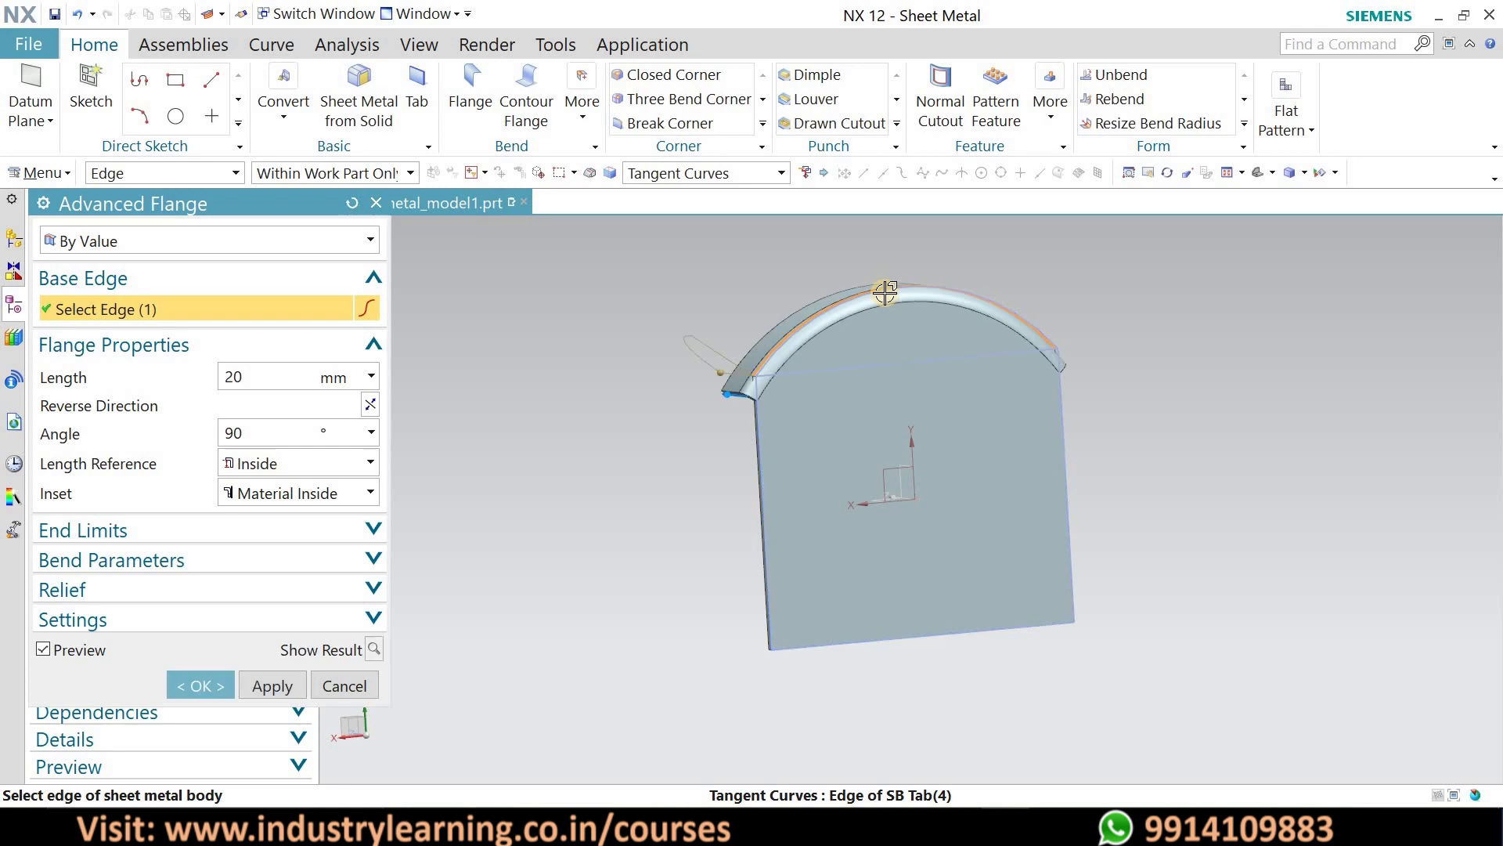
pyautogui.moveTo(608, 453); pyautogui.dragTo(791, 391, button='middle')
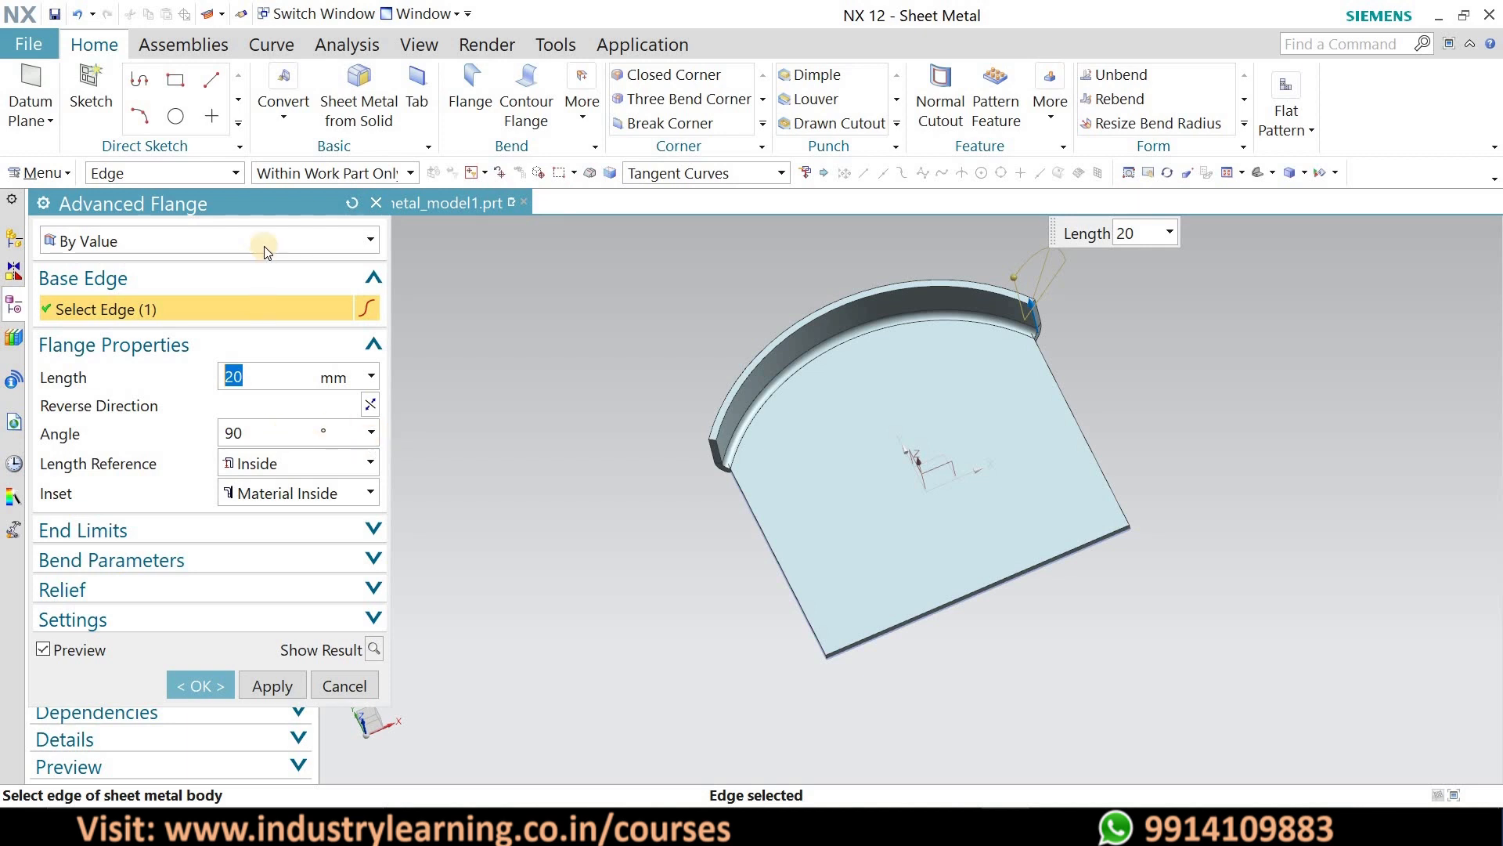
# - Set the advanced flange's angle to 60°
pyautogui.click(371, 384)
pyautogui.click(372, 435)
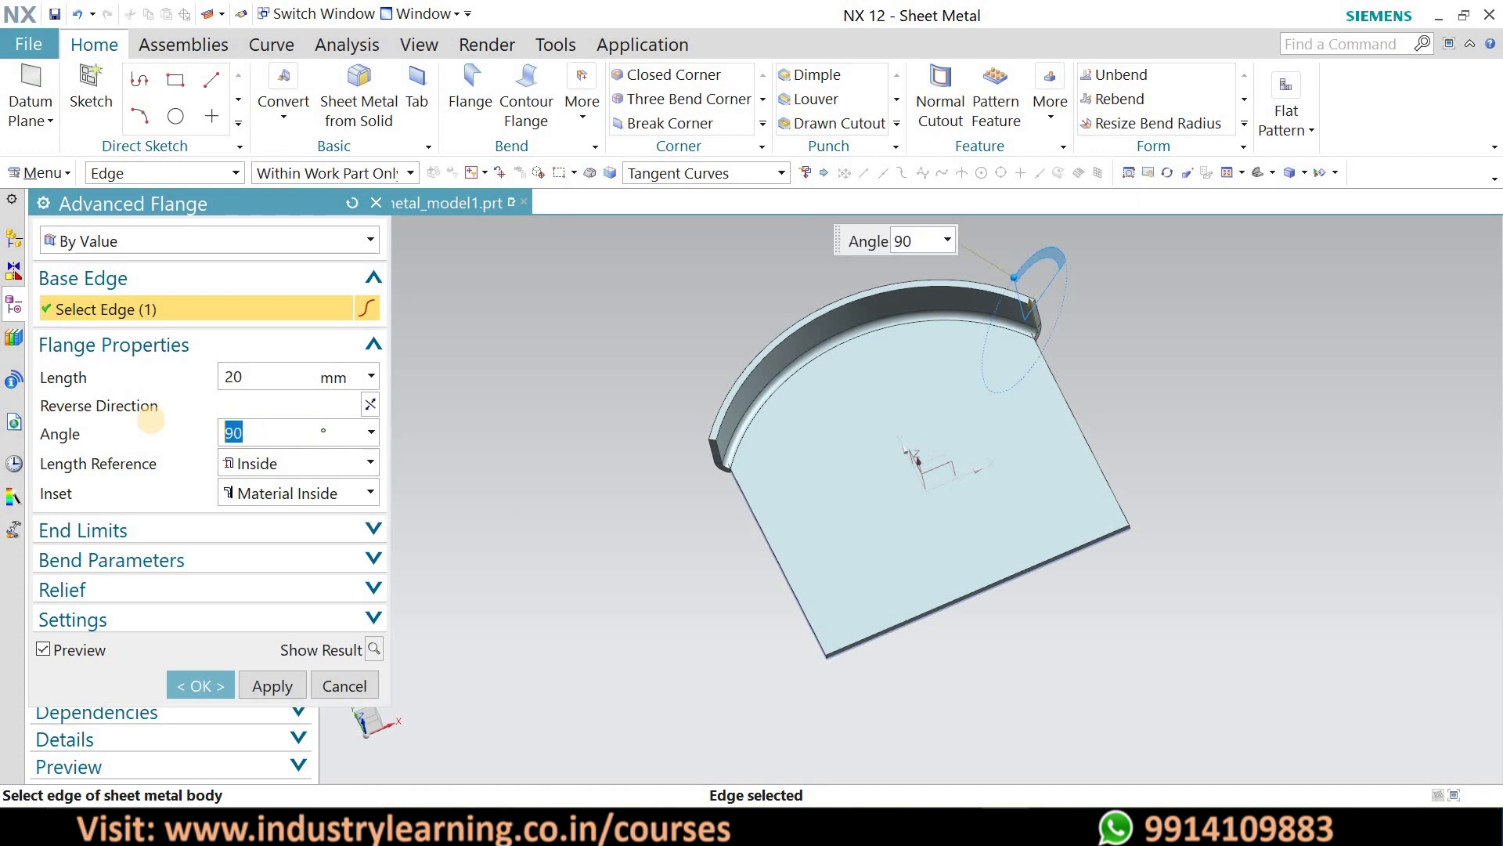
pyautogui.write('60')
pyautogui.press('Return')
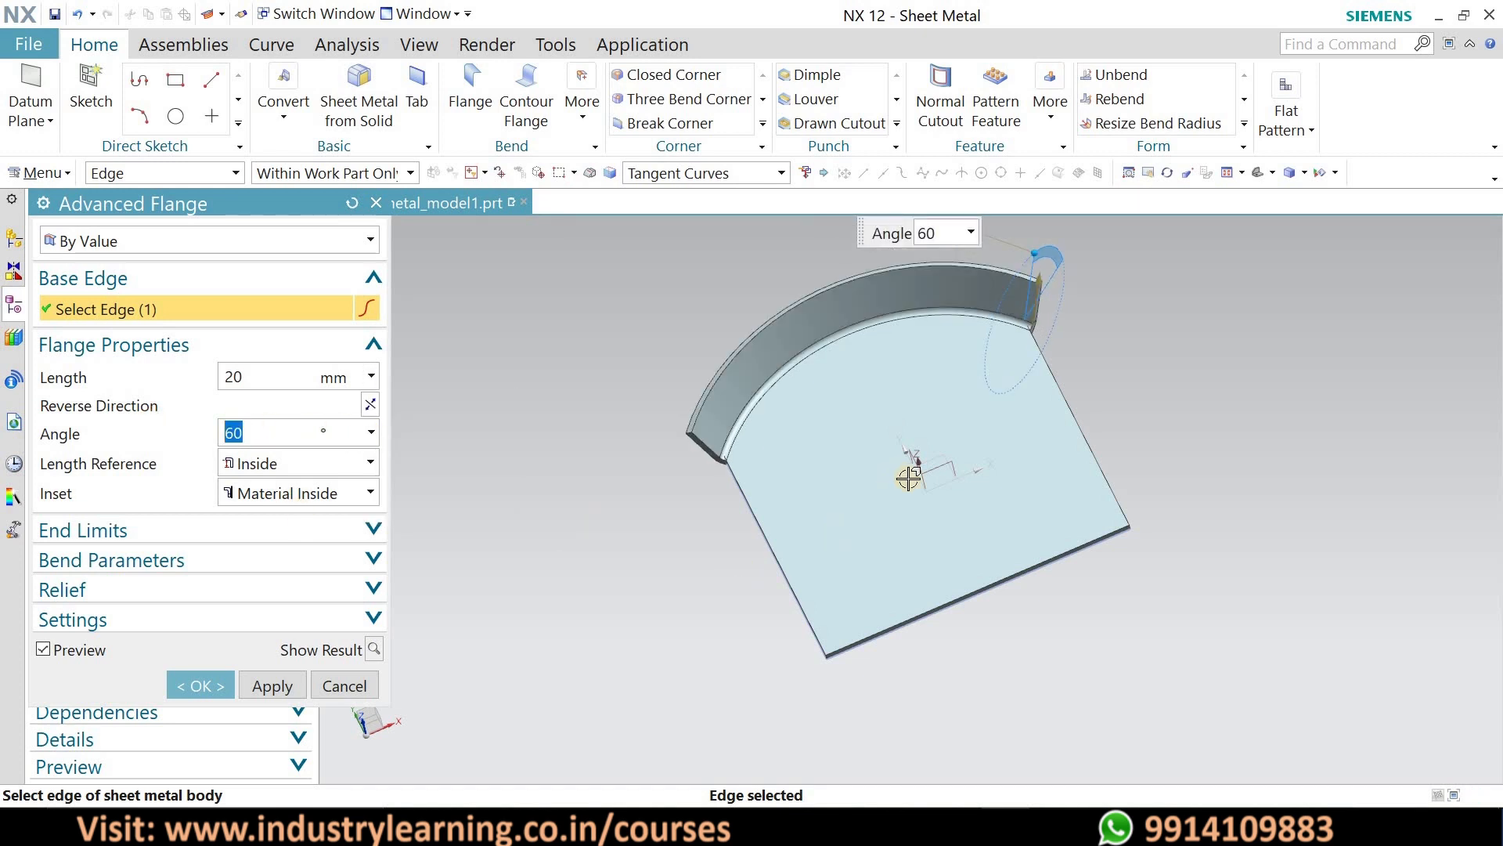
pyautogui.moveTo(976, 554); pyautogui.dragTo(927, 485, button='middle')
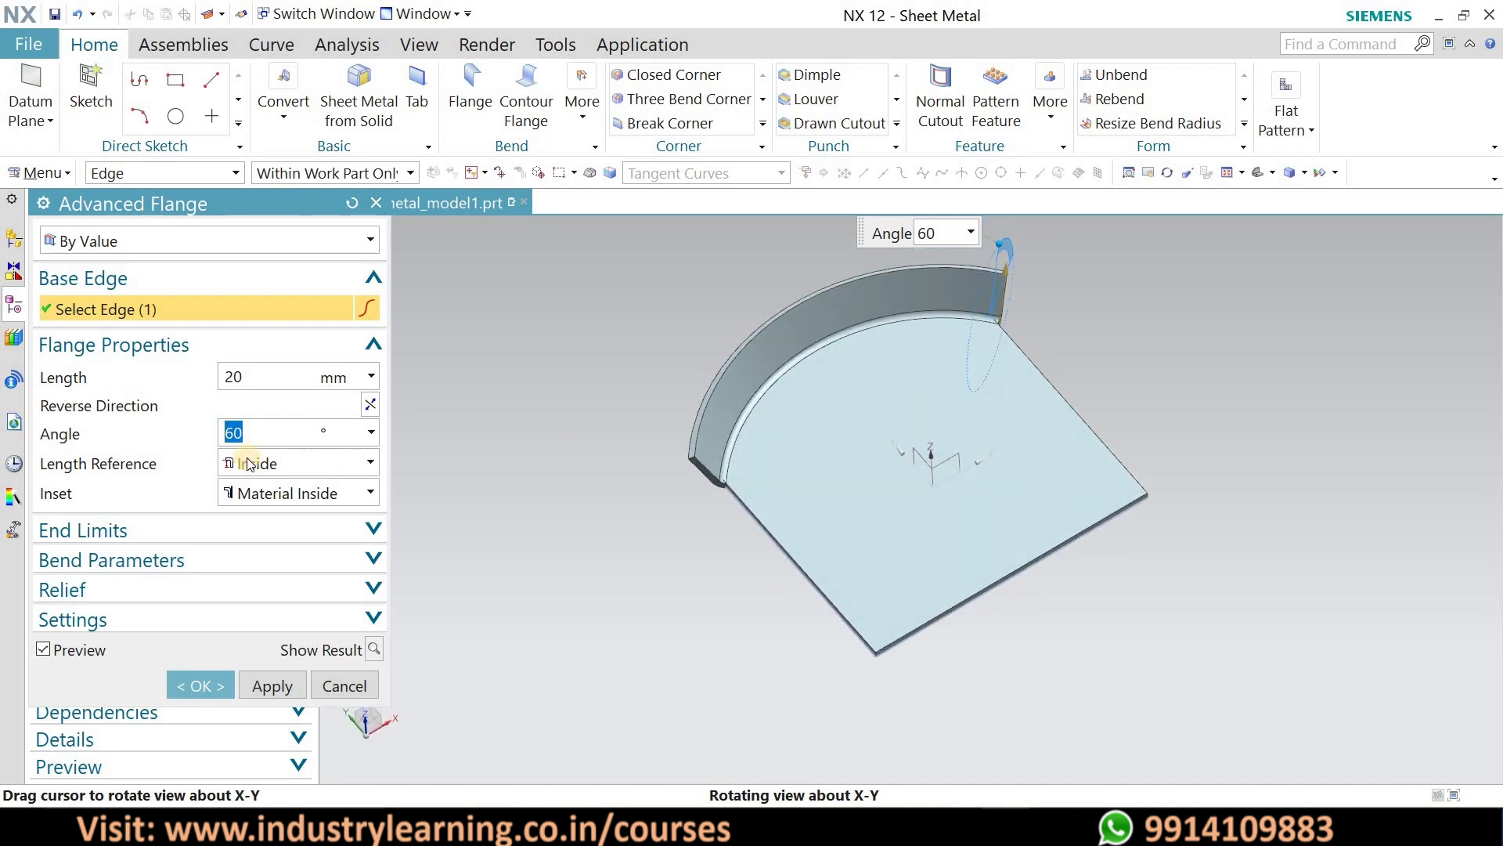
# - Set the advanced flange's angle to 120° and create the flange
pyautogui.moveTo(264, 437); pyautogui.dragTo(162, 419)
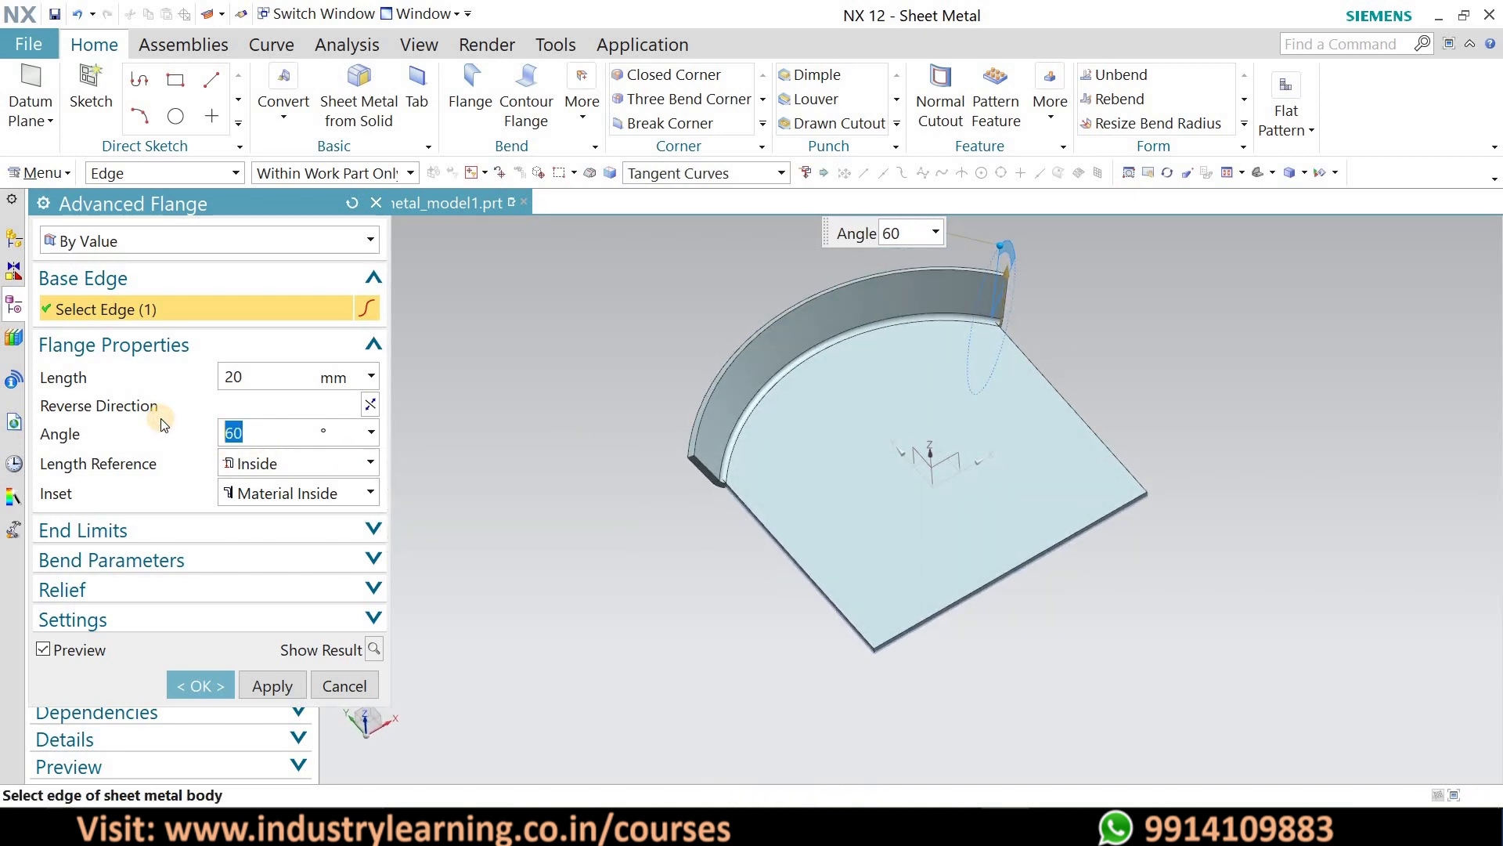
pyautogui.write('12')
pyautogui.press('Return')
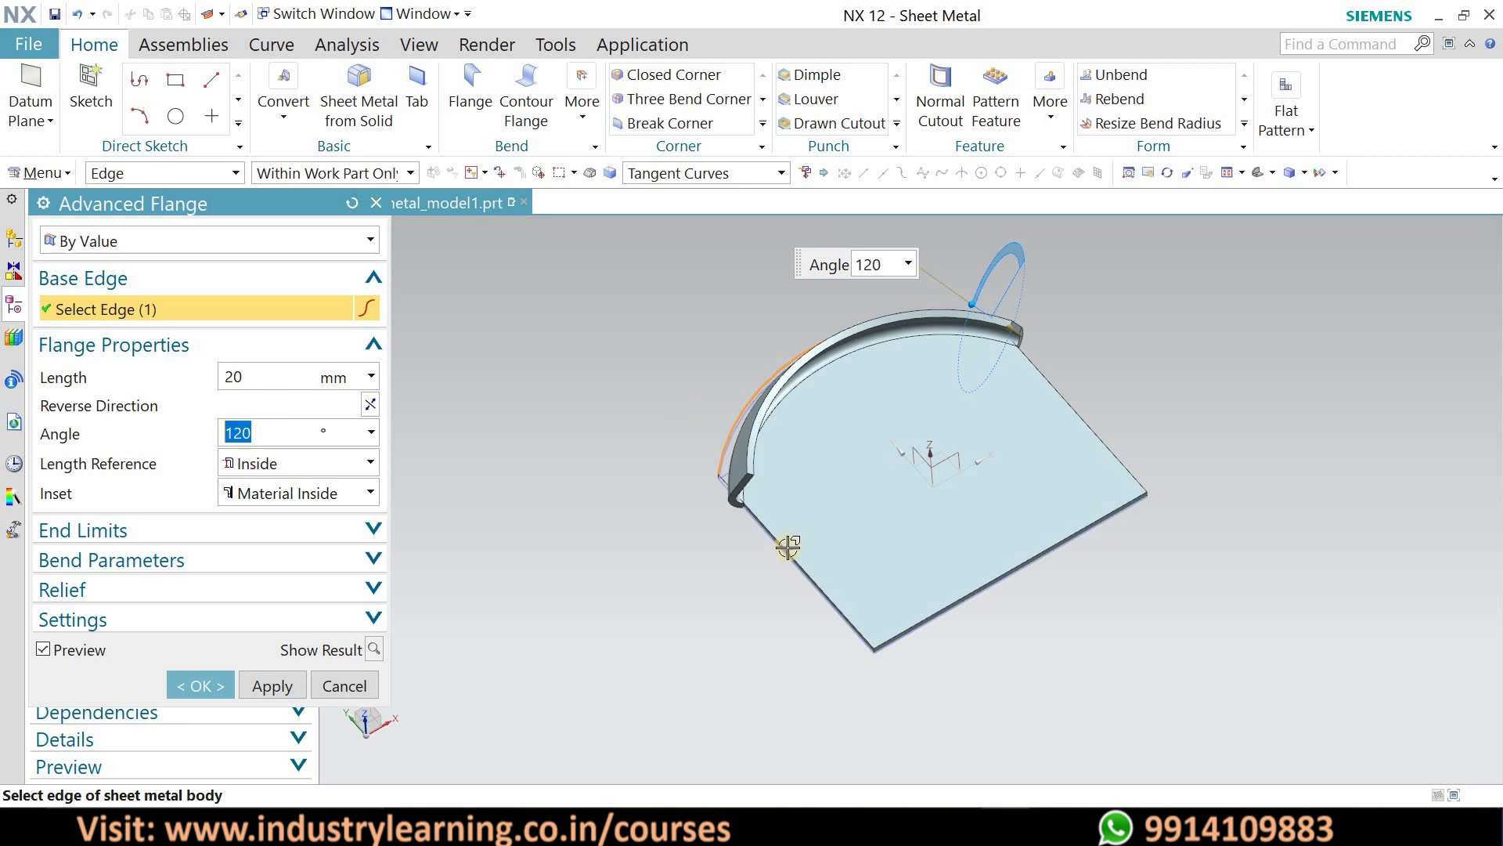
pyautogui.moveTo(1152, 628); pyautogui.dragTo(937, 595, button='middle')
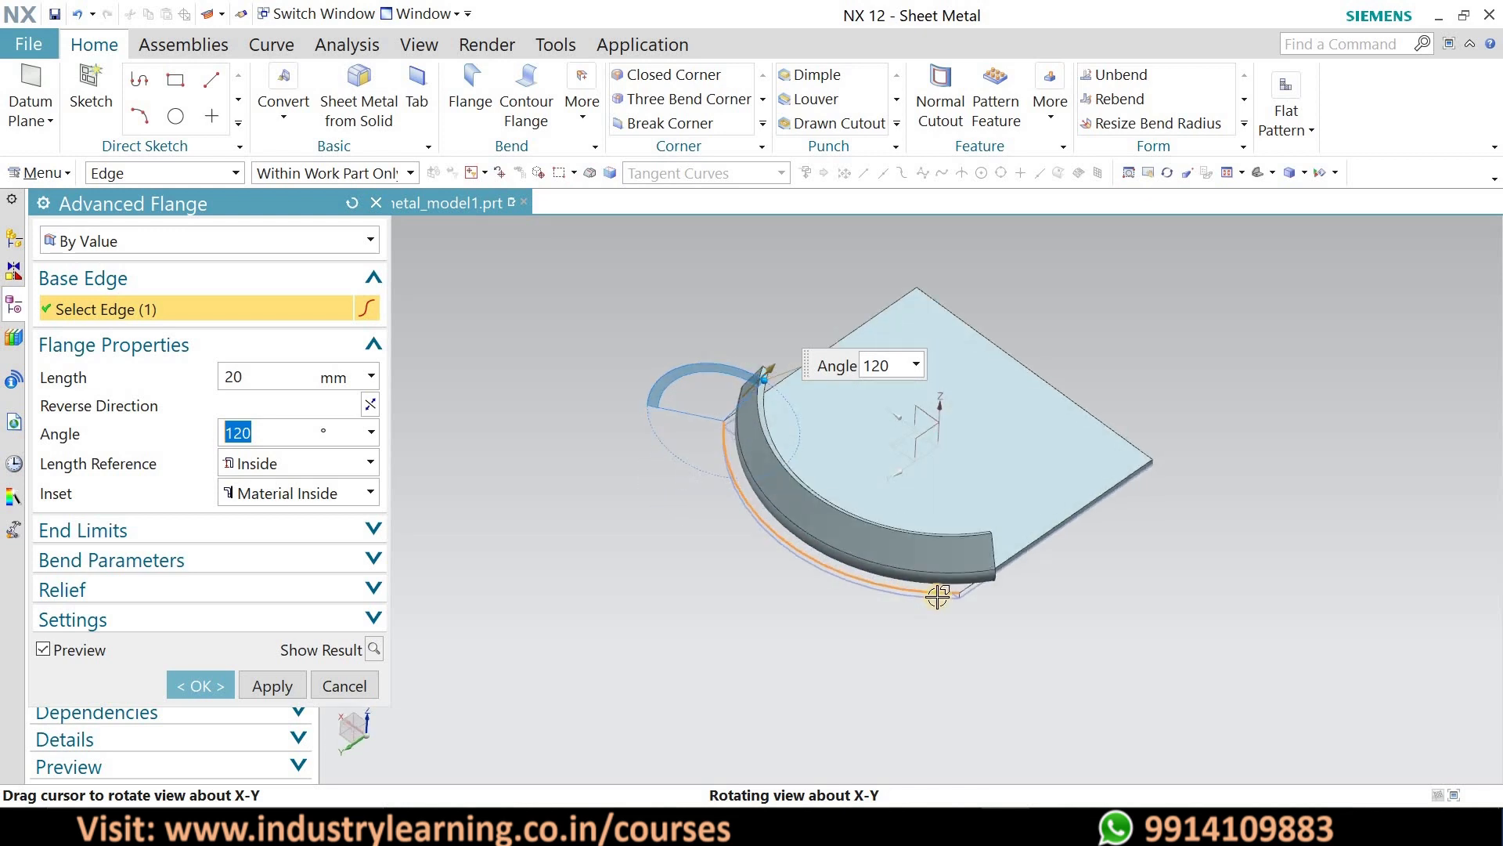
pyautogui.middleClick(829, 358)
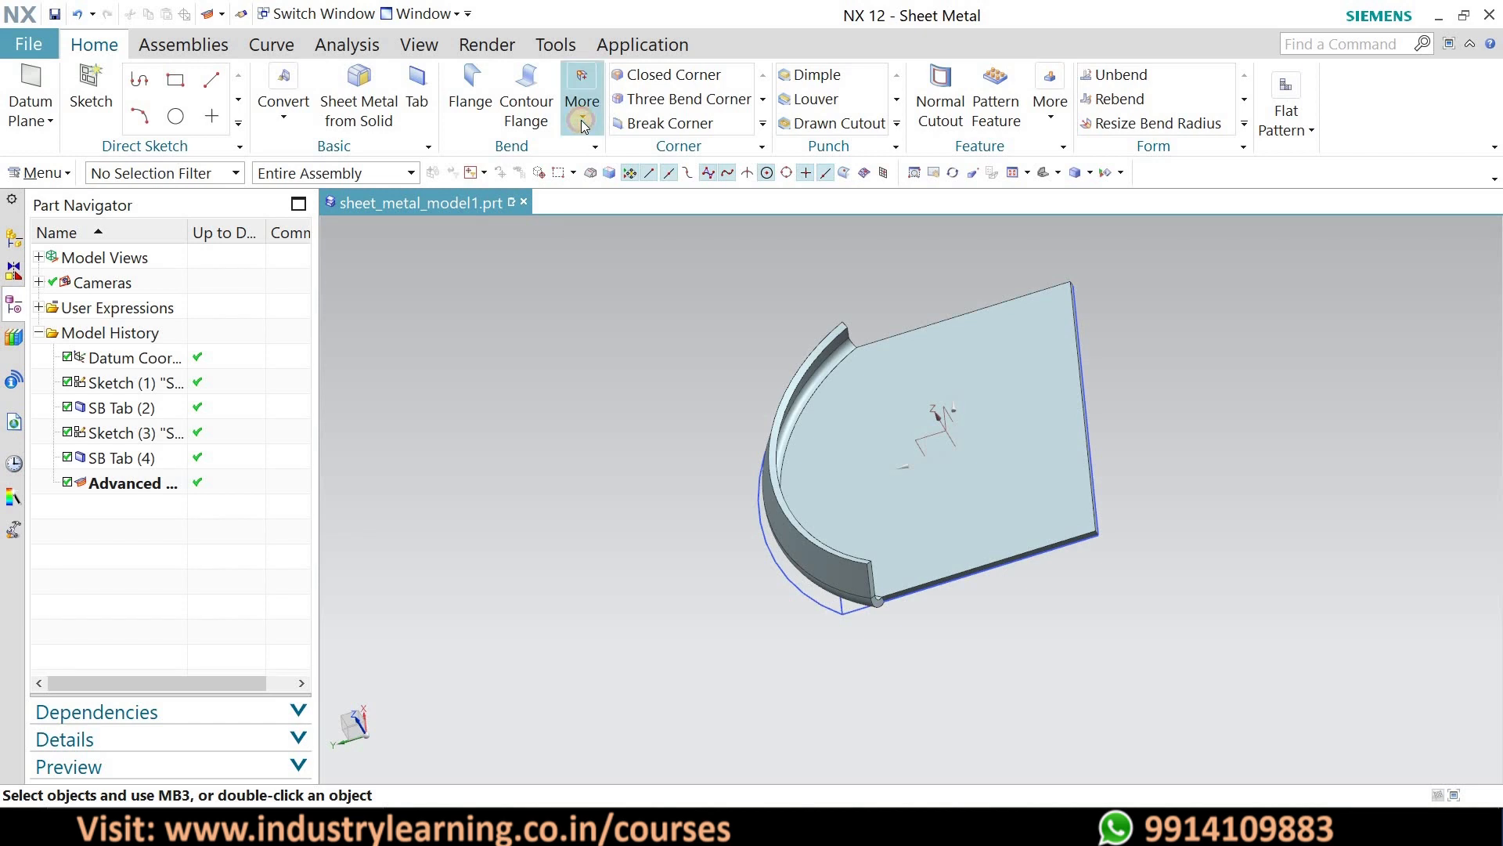
# - Start a user-defined Lightening Cutout on the tab's flat face and sketch its circular section centred at about X 15, Y 20
pyautogui.click(583, 124)
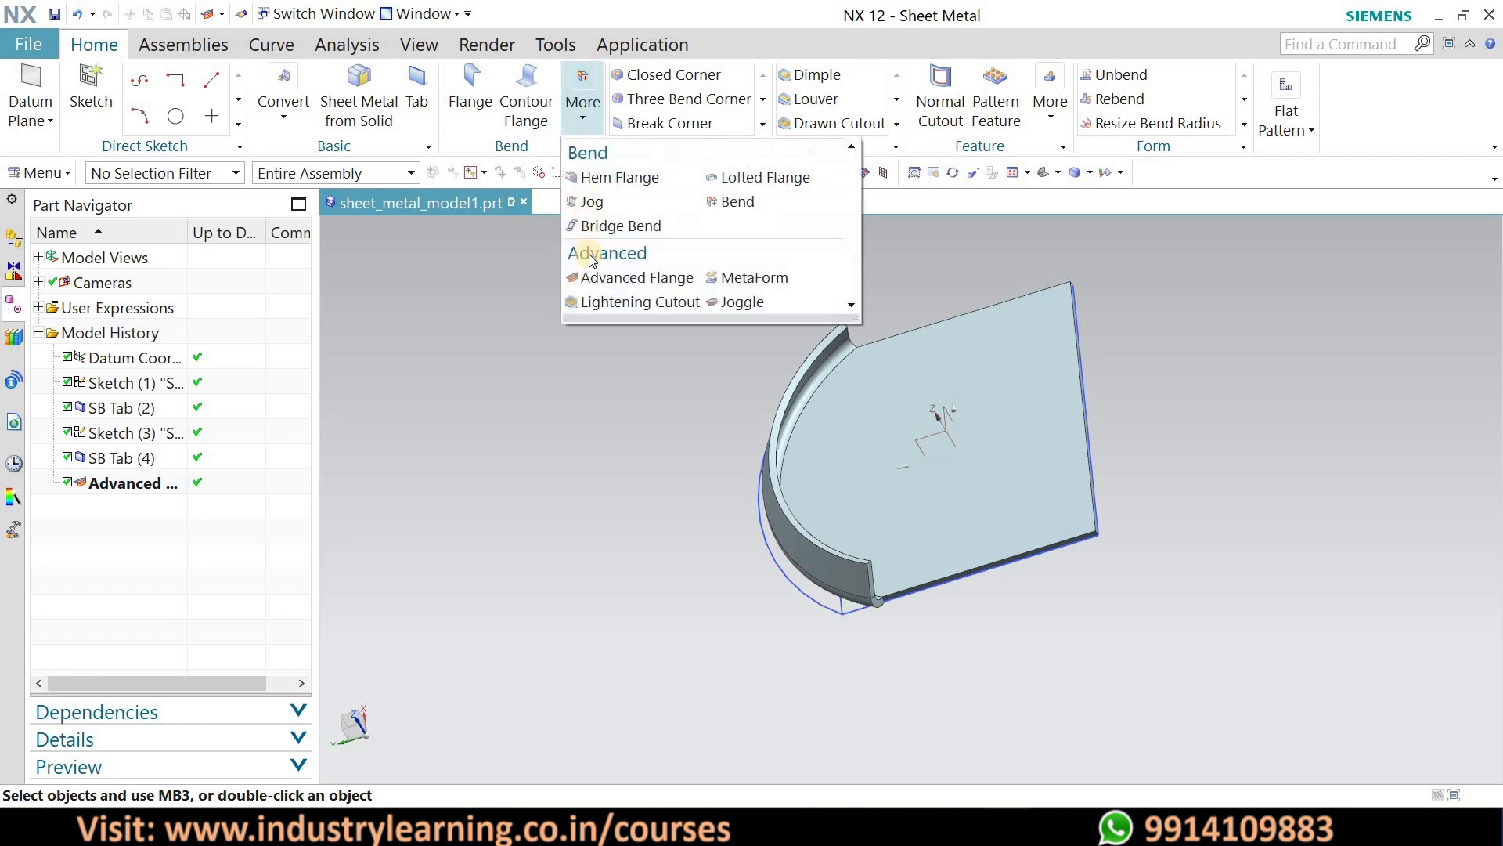
pyautogui.click(620, 302)
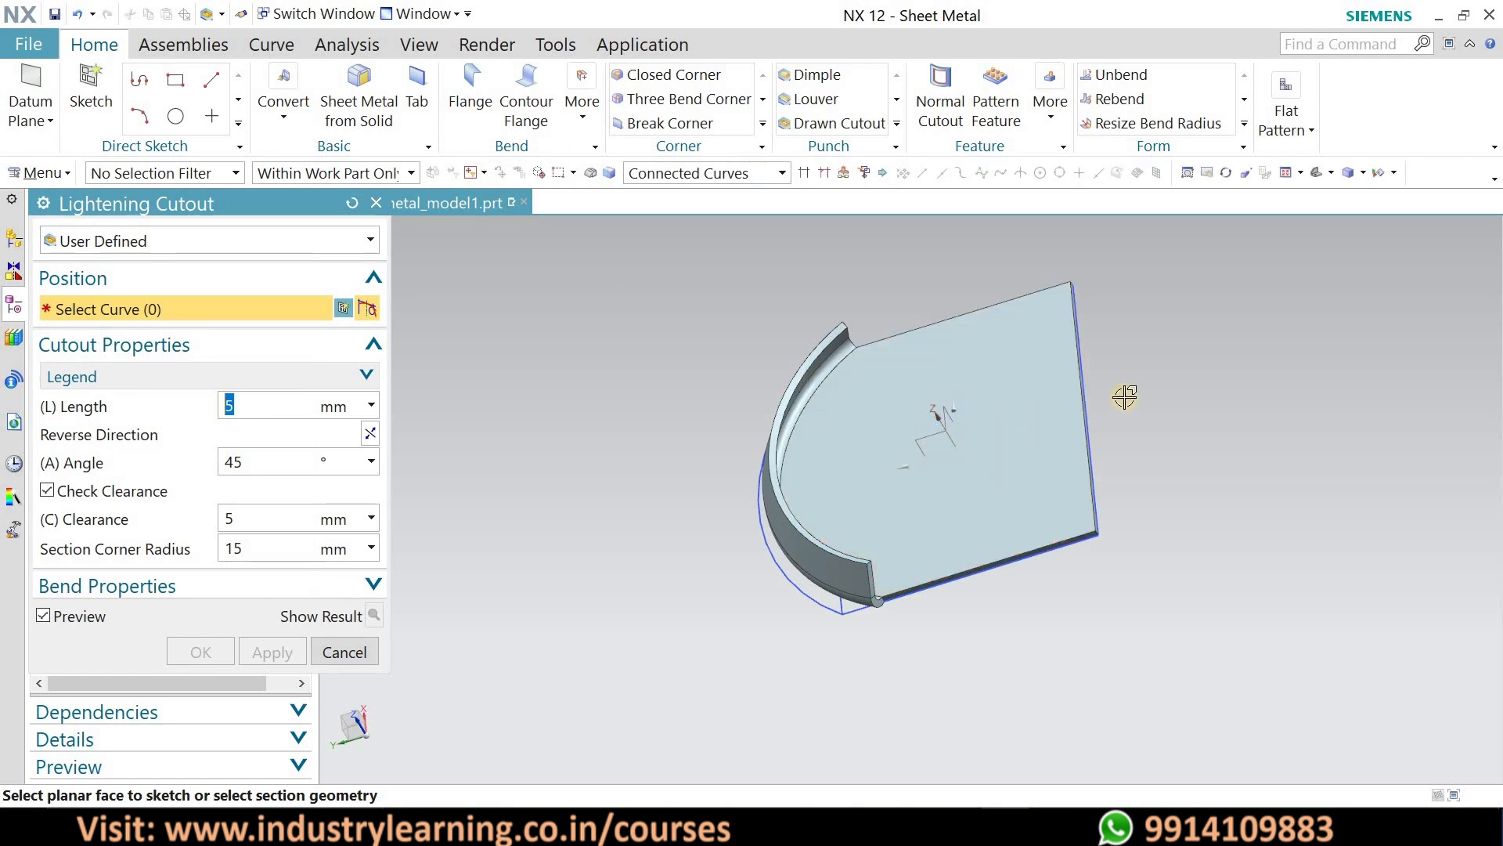
pyautogui.moveTo(1097, 368); pyautogui.dragTo(939, 399, button='middle')
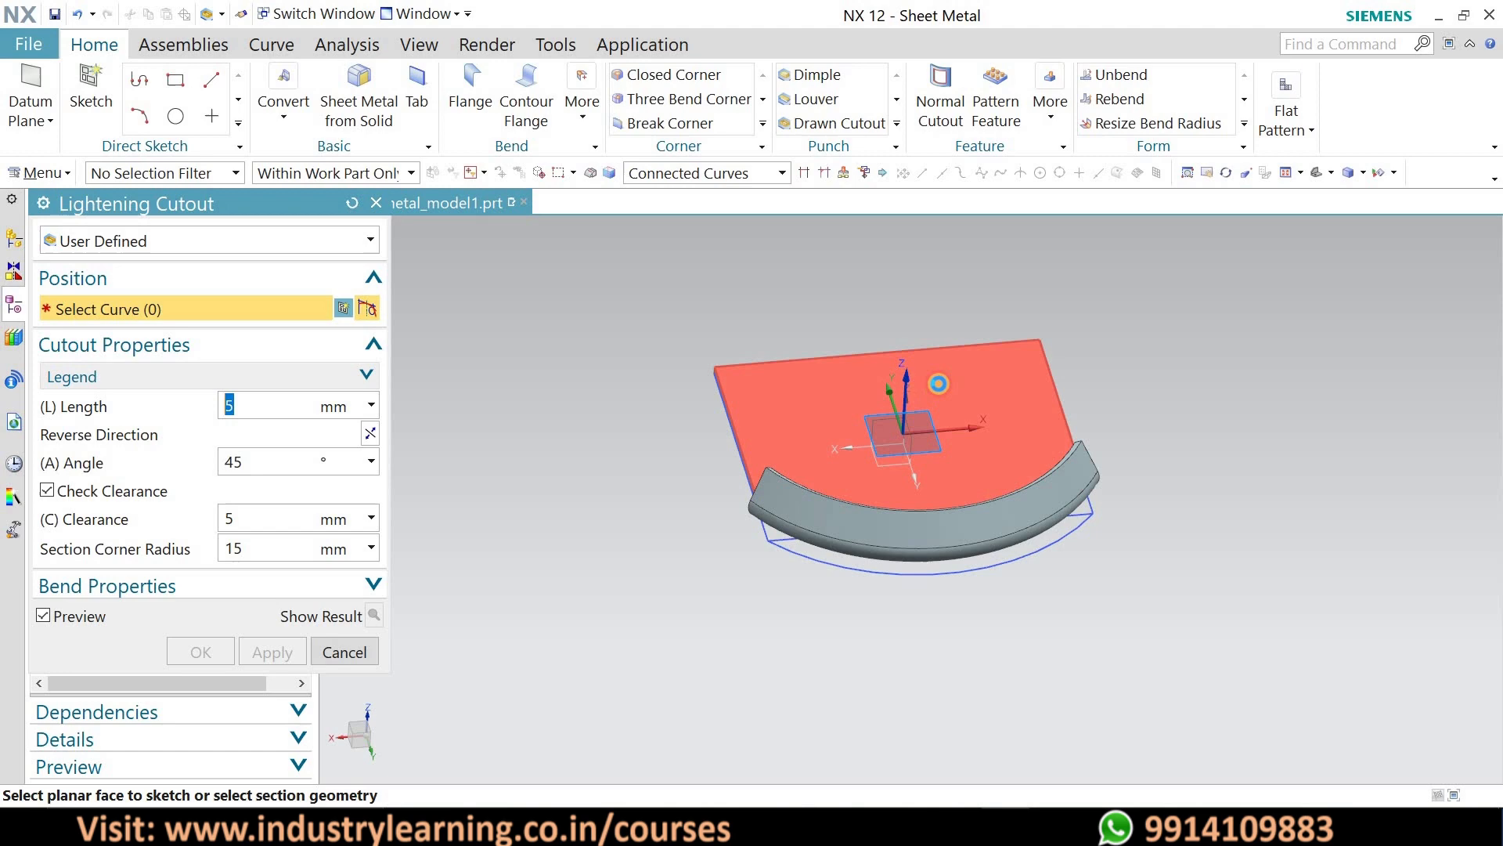
pyautogui.click(939, 383)
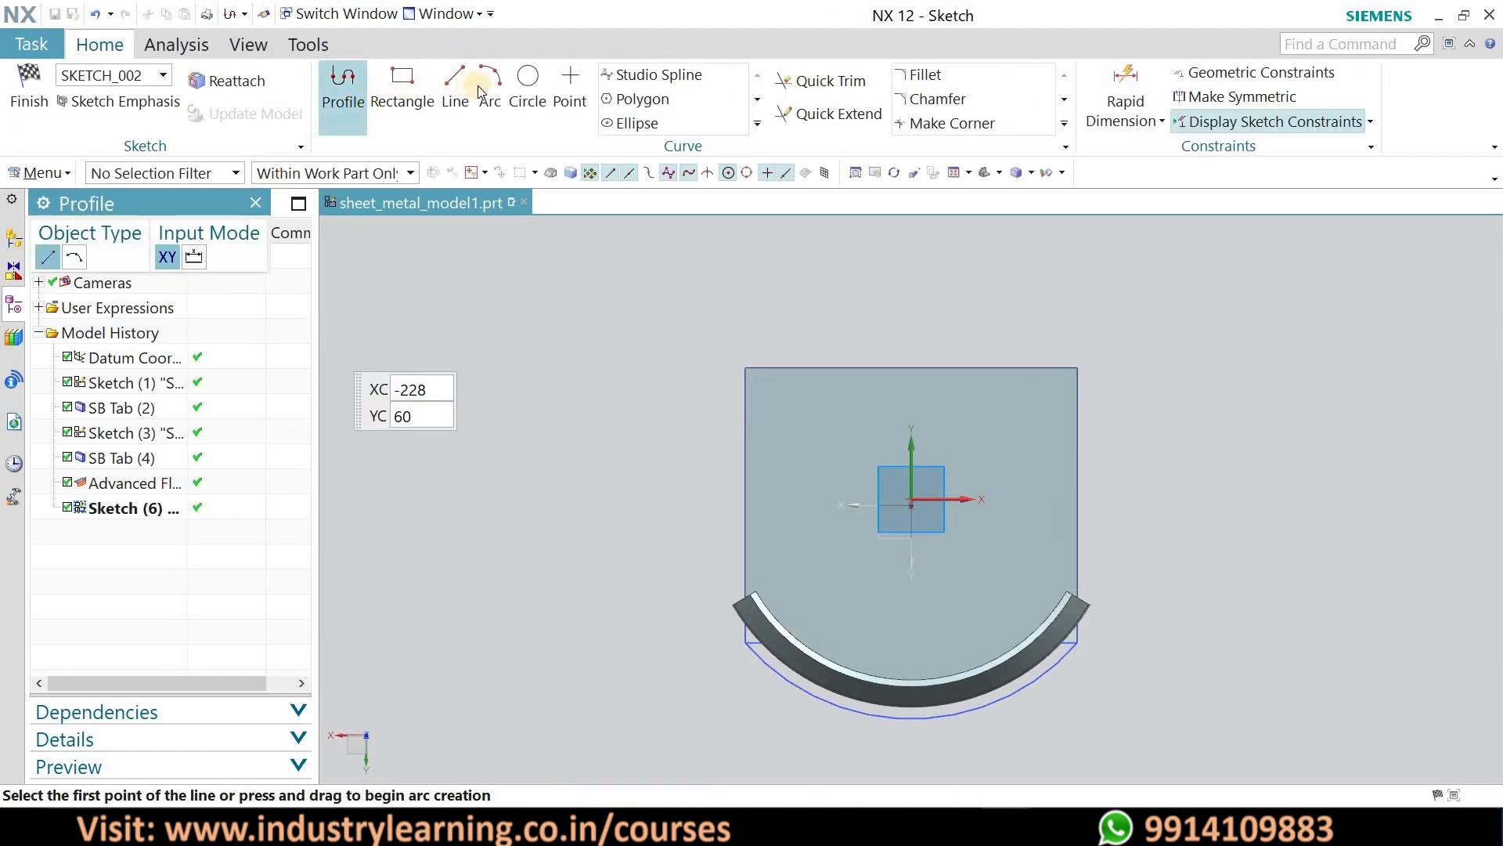
pyautogui.press('o')
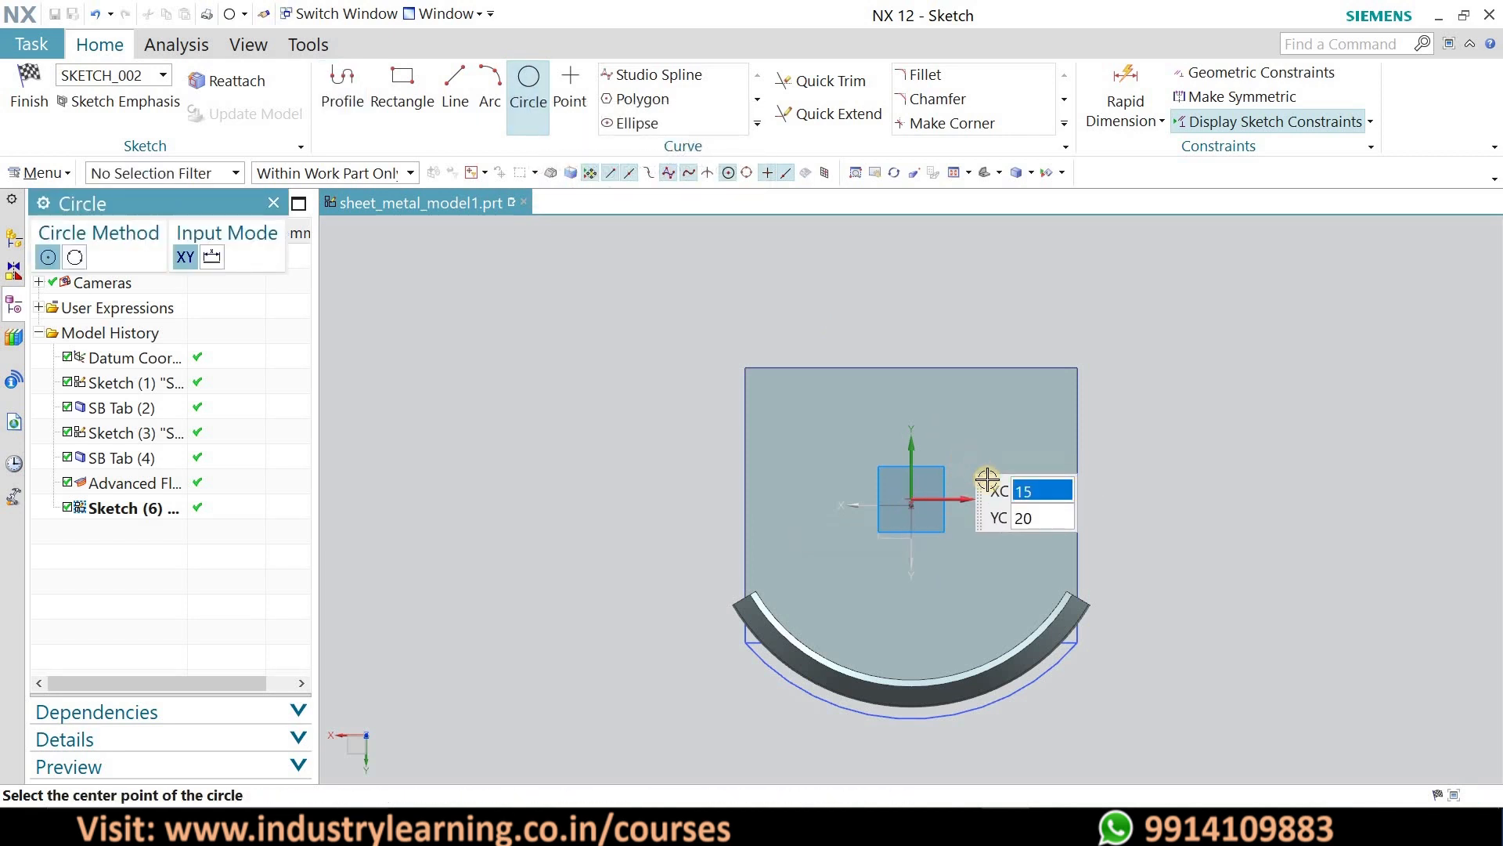
pyautogui.click(949, 447)
pyautogui.click(898, 431)
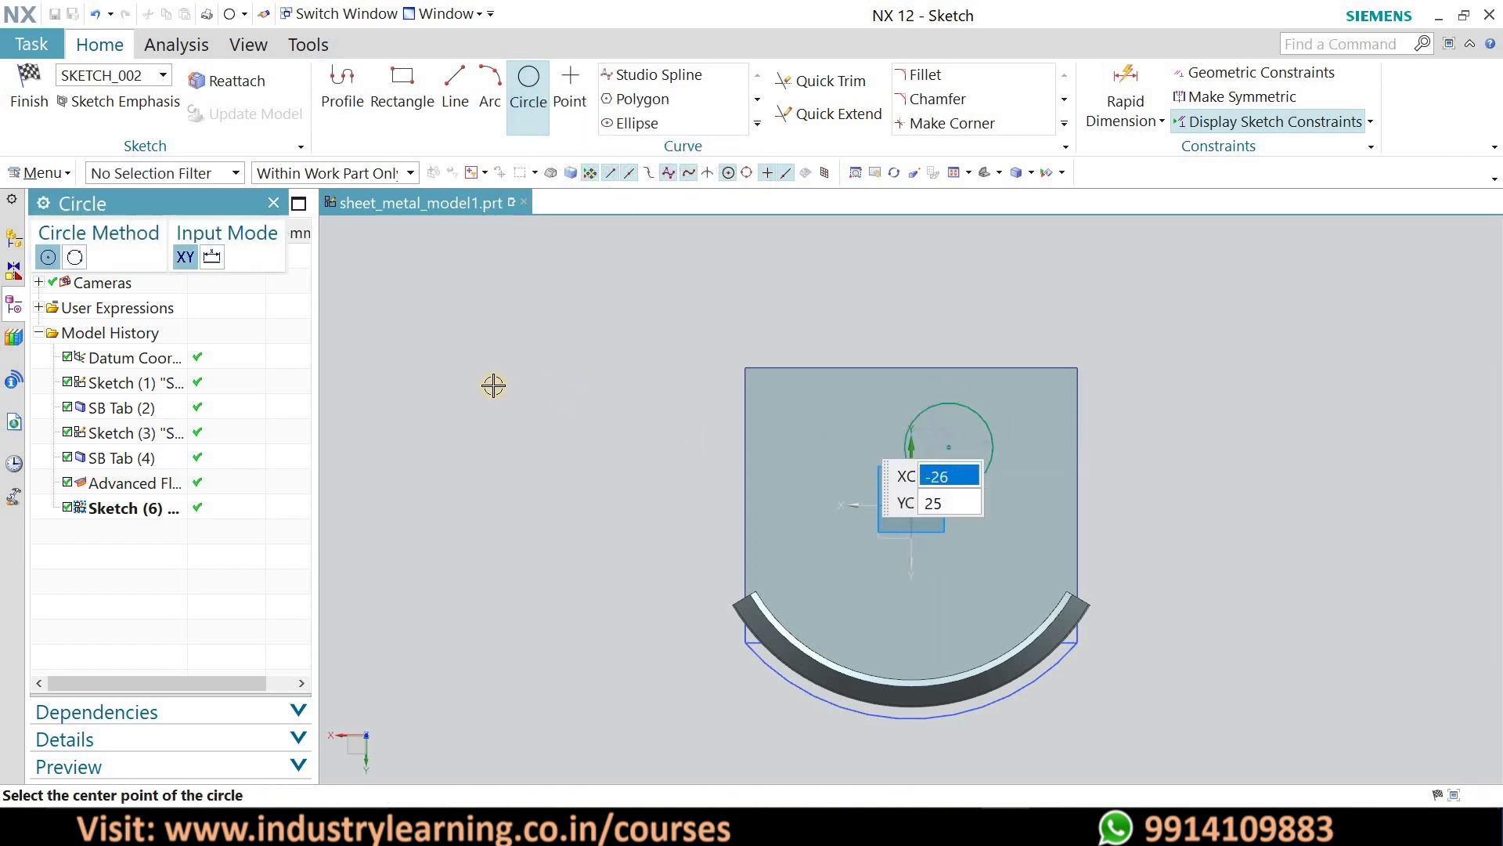
pyautogui.click(28, 90)
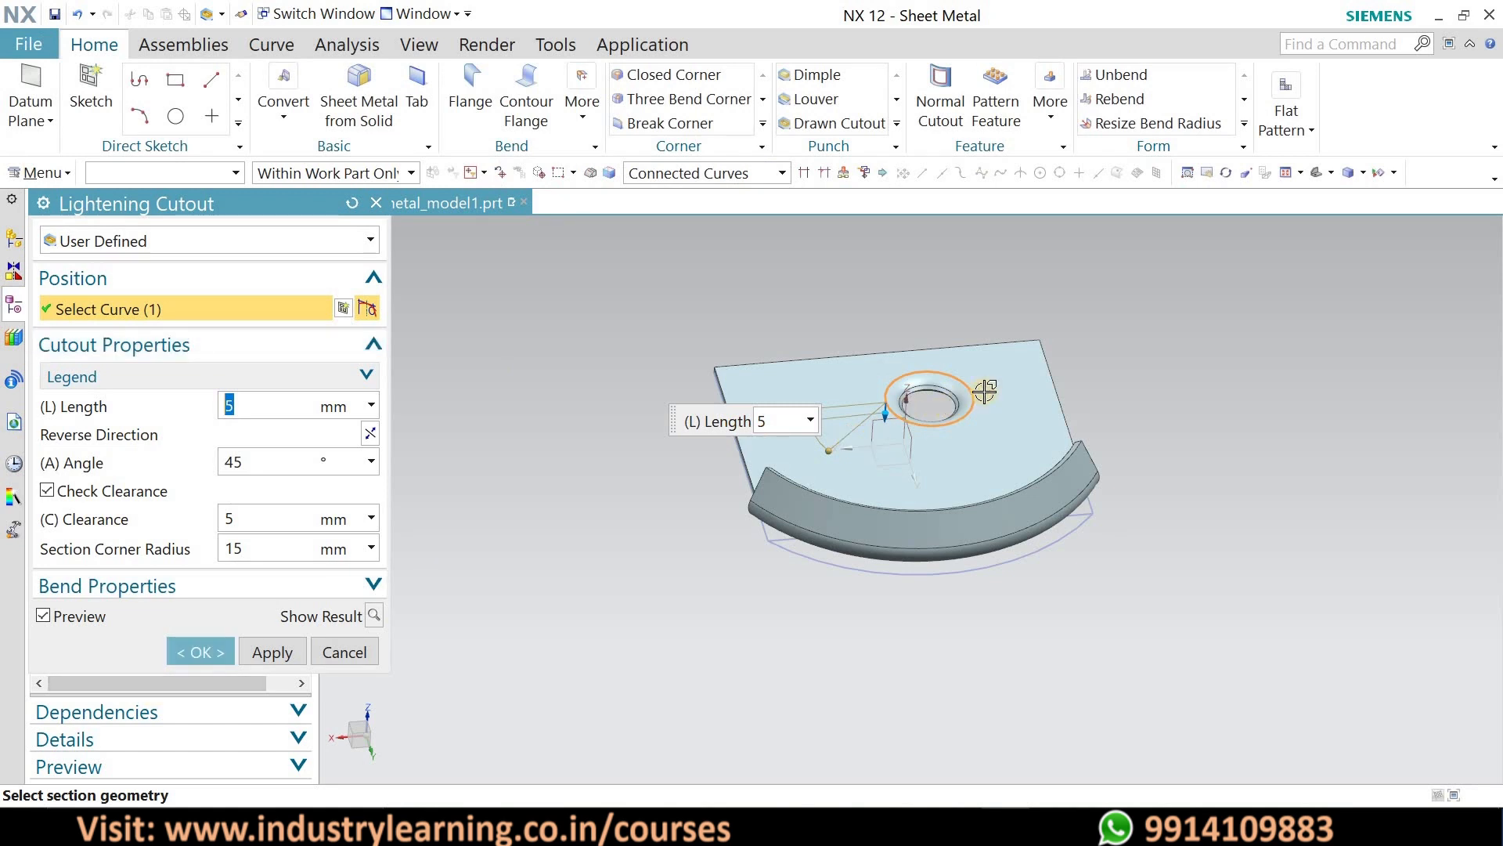
# - Try a lightening cutout length of 10 mm and return the length to 5 mm
pyautogui.moveTo(953, 402); pyautogui.dragTo(854, 431, button='middle')
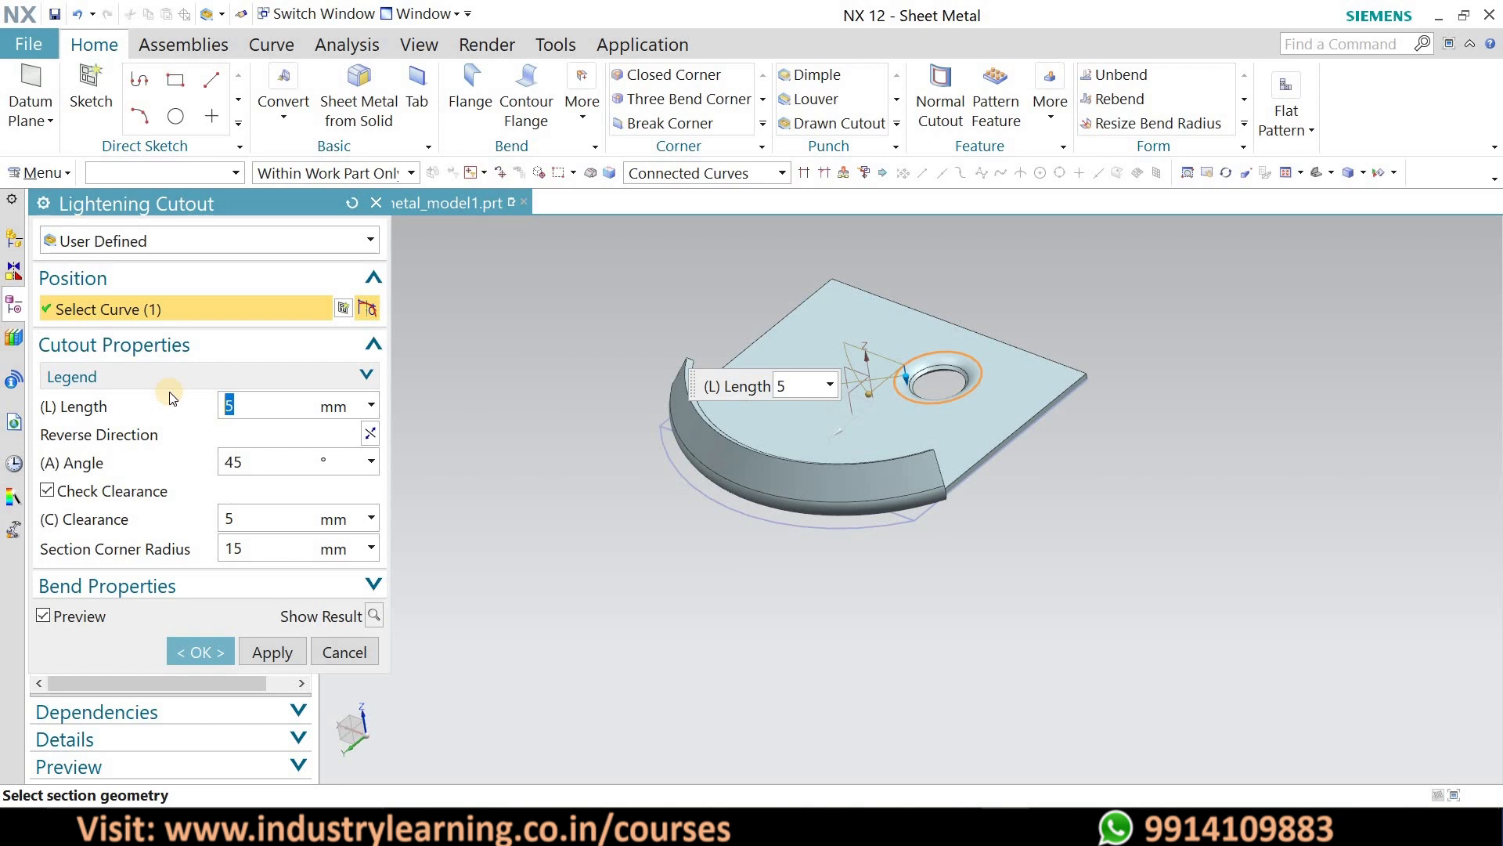
pyautogui.doubleClick(288, 412)
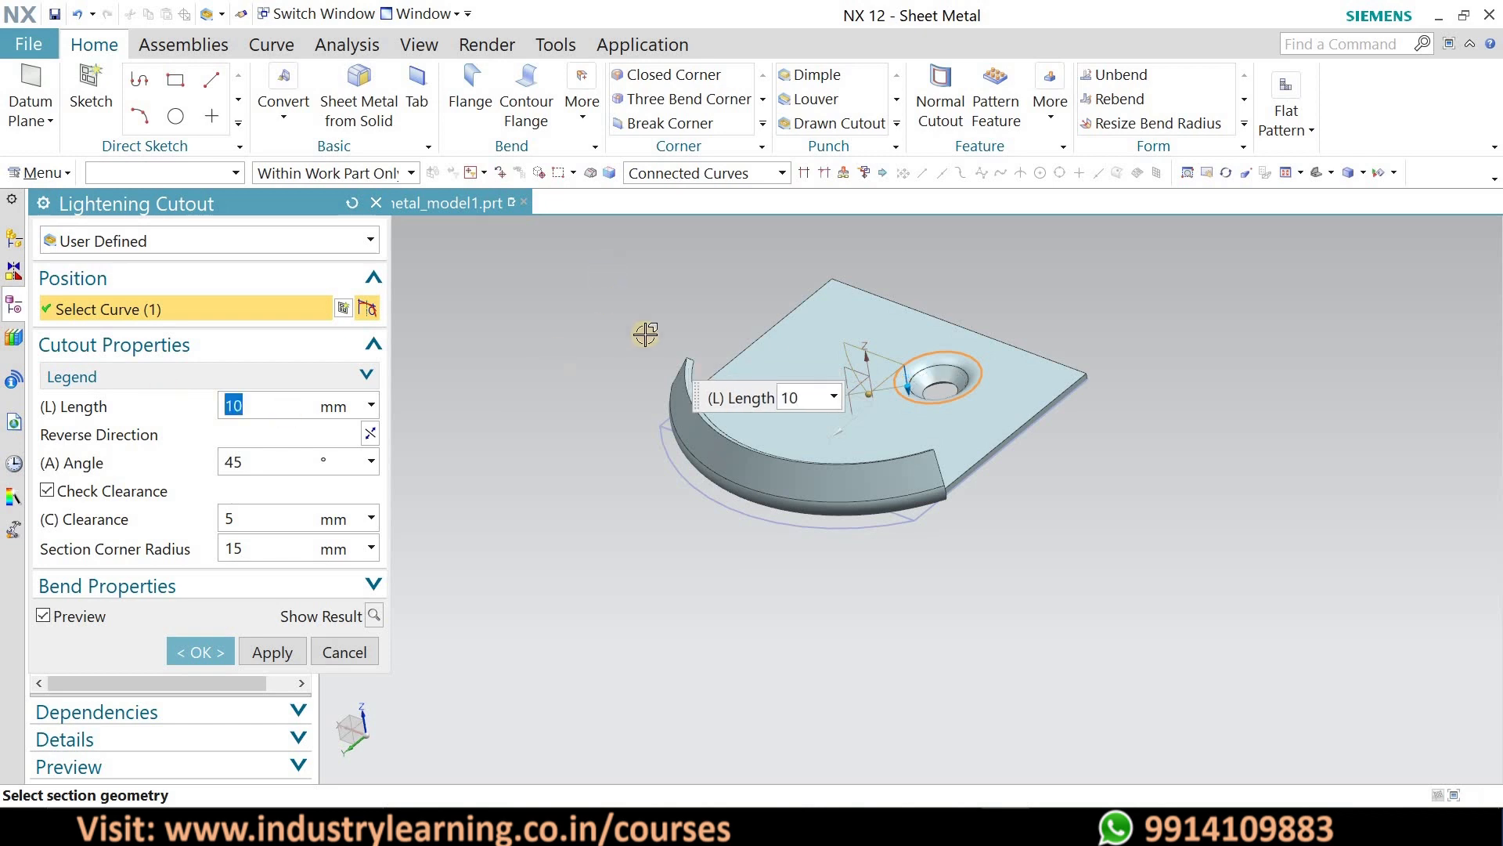
pyautogui.moveTo(748, 350)
pyautogui.mouseDown(button='middle')
pyautogui.moveTo(825, 282)
pyautogui.moveTo(688, 319)
pyautogui.moveTo(659, 283)
pyautogui.moveTo(512, 336)
pyautogui.mouseUp(button='middle')
pyautogui.doubleClick(288, 403)
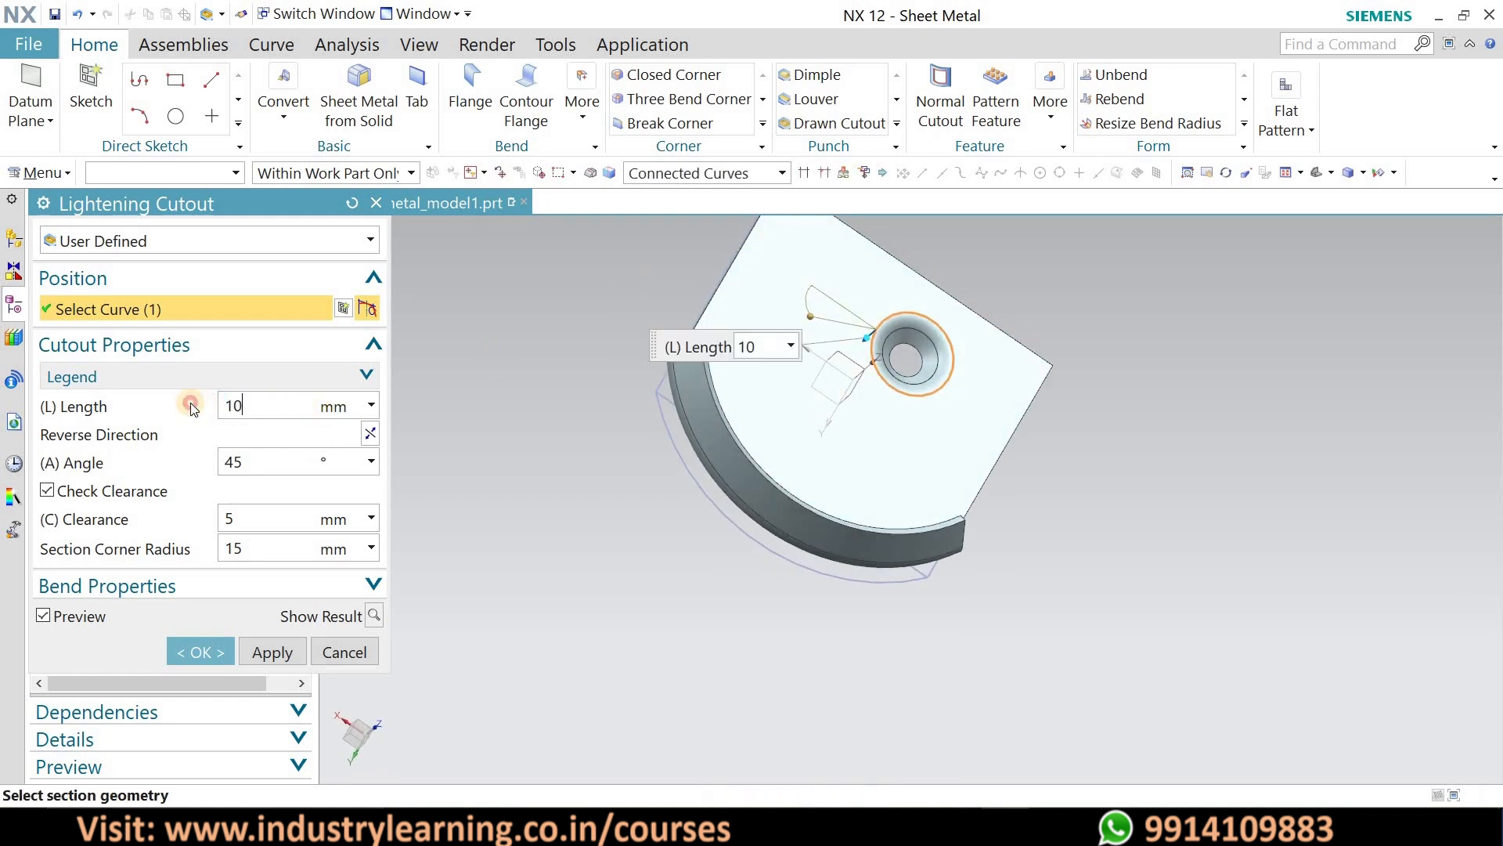
pyautogui.write('5')
pyautogui.press('Return')
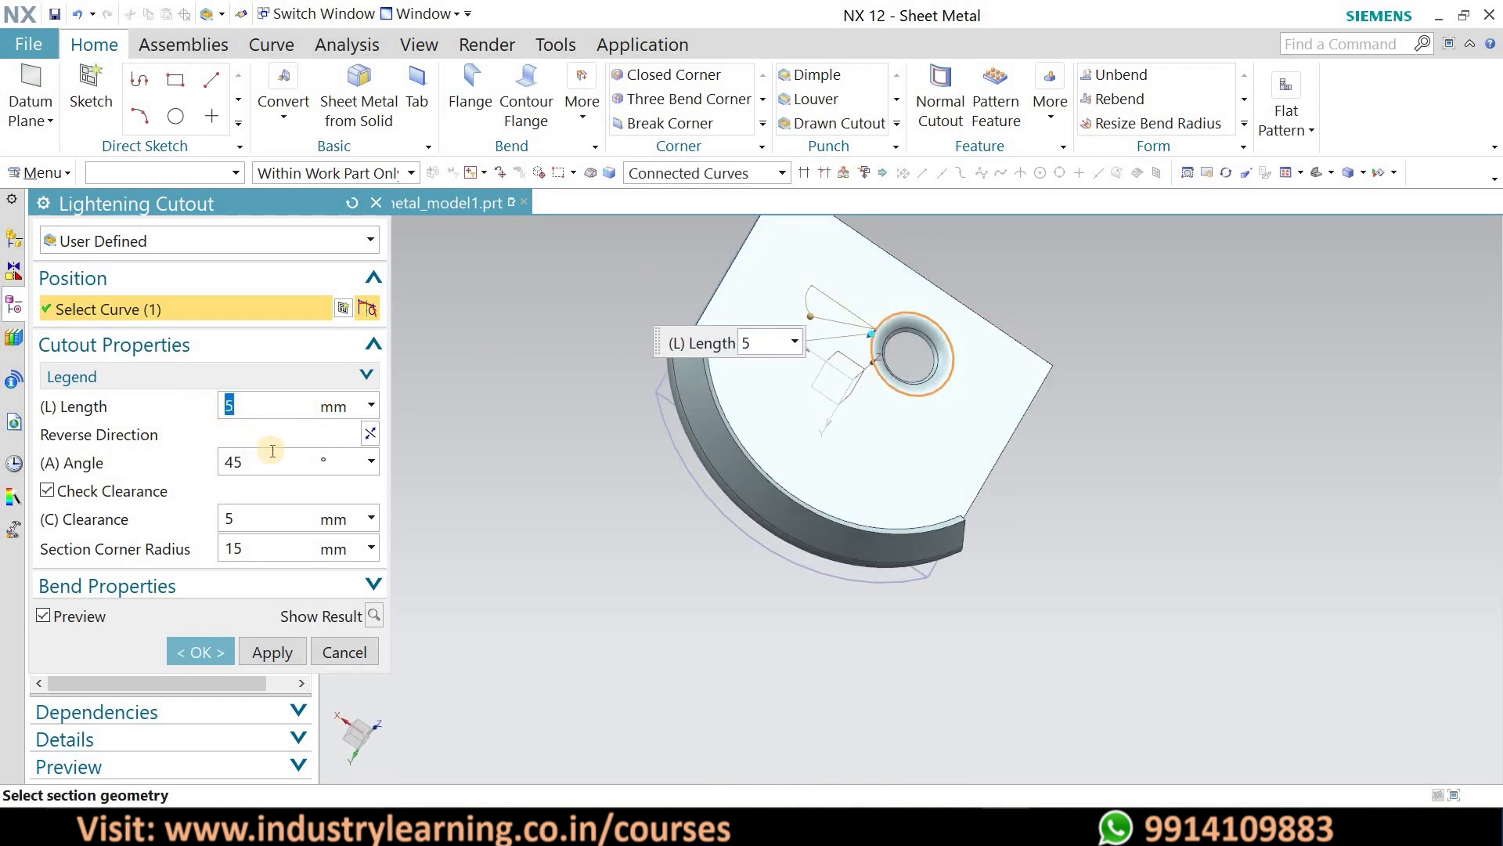
# - Try a lightening cutout angle of 90° and settle on an angle of 60°
pyautogui.doubleClick(233, 461)
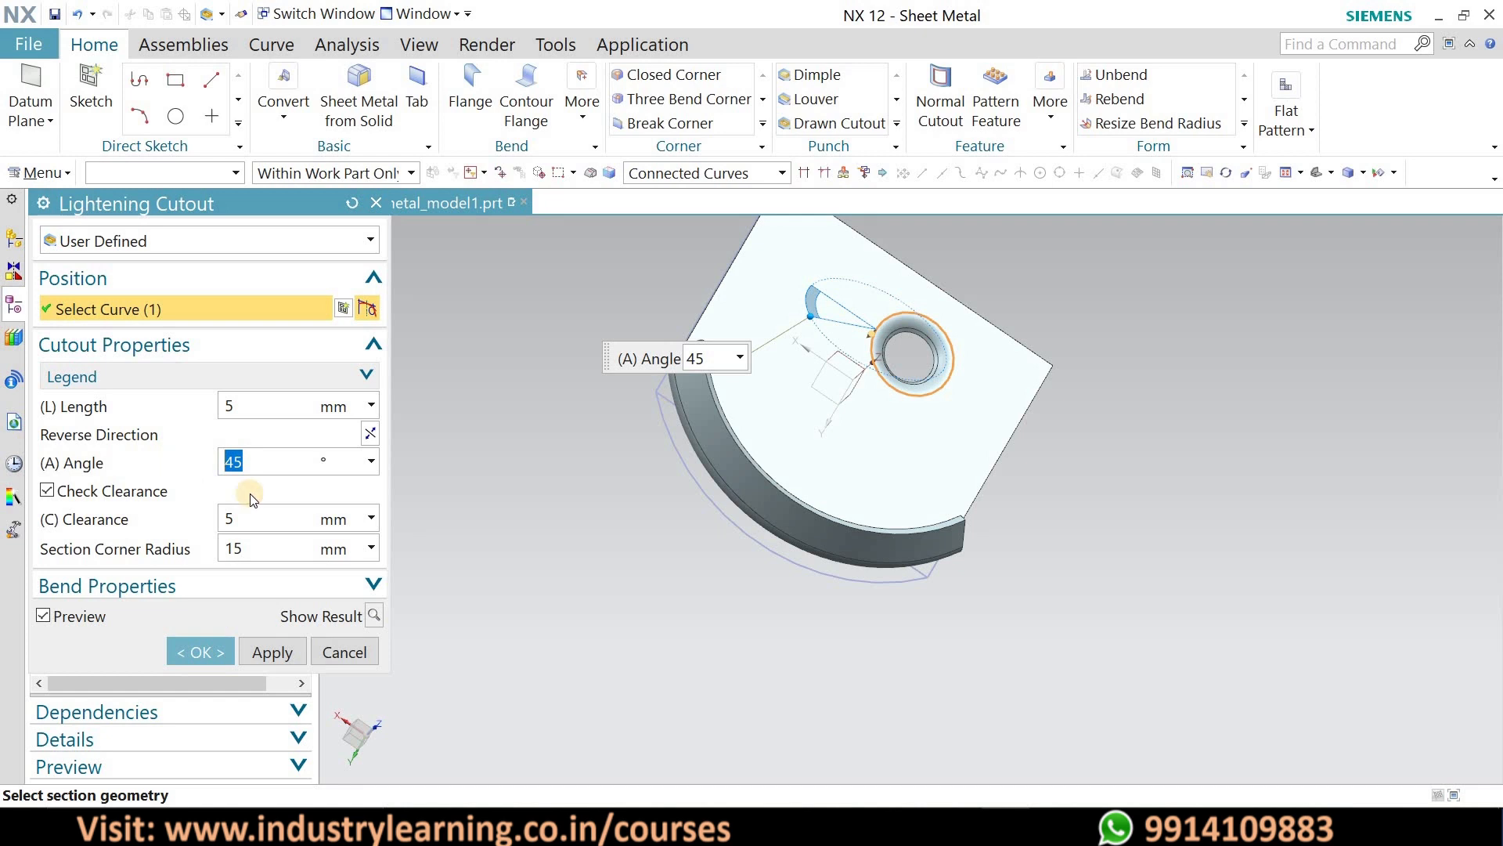
pyautogui.press('Return')
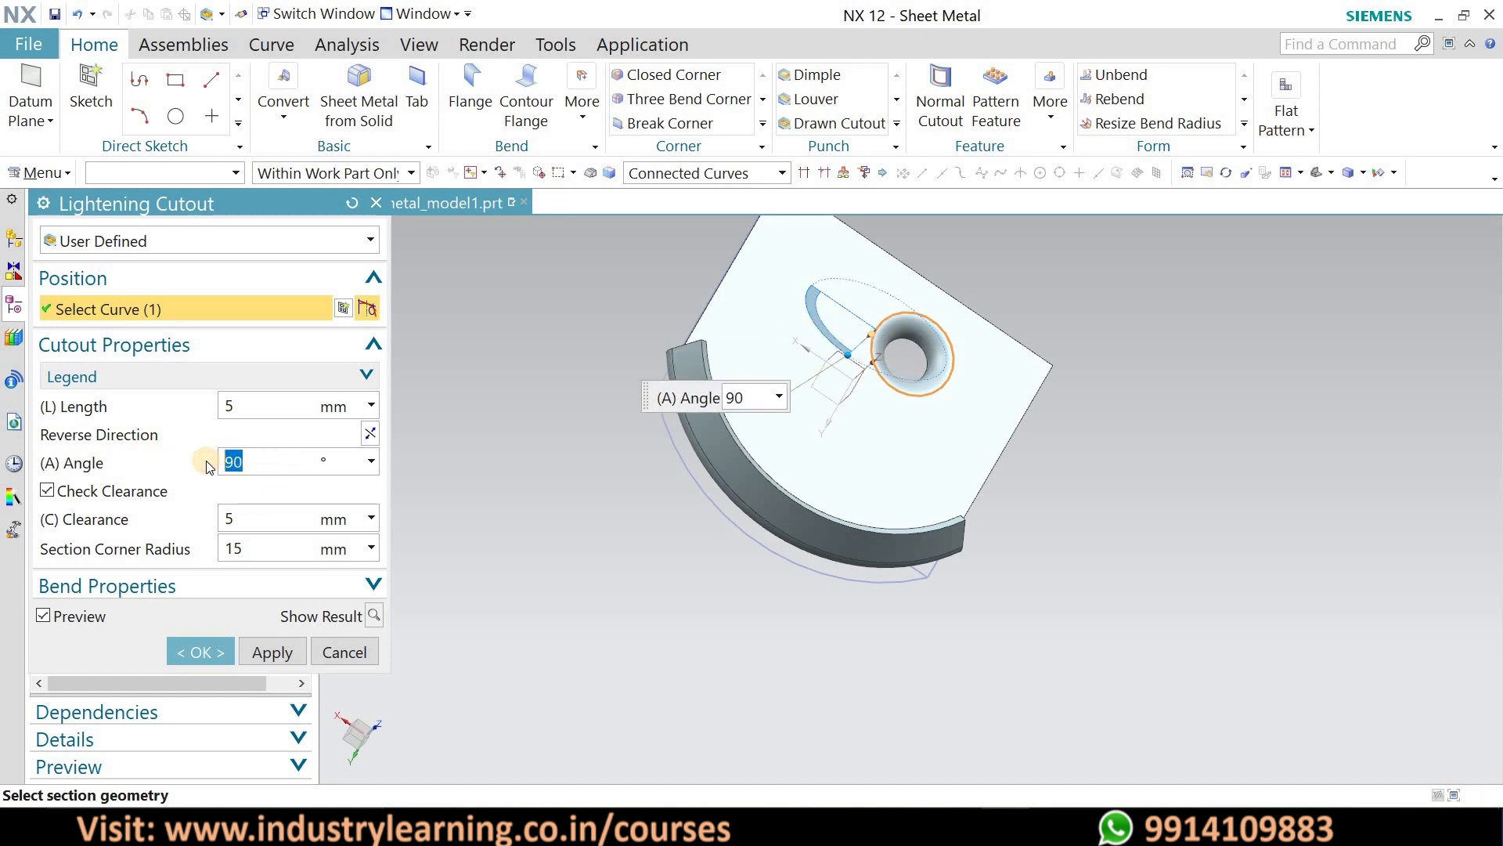
pyautogui.write('60')
pyautogui.press('Return')
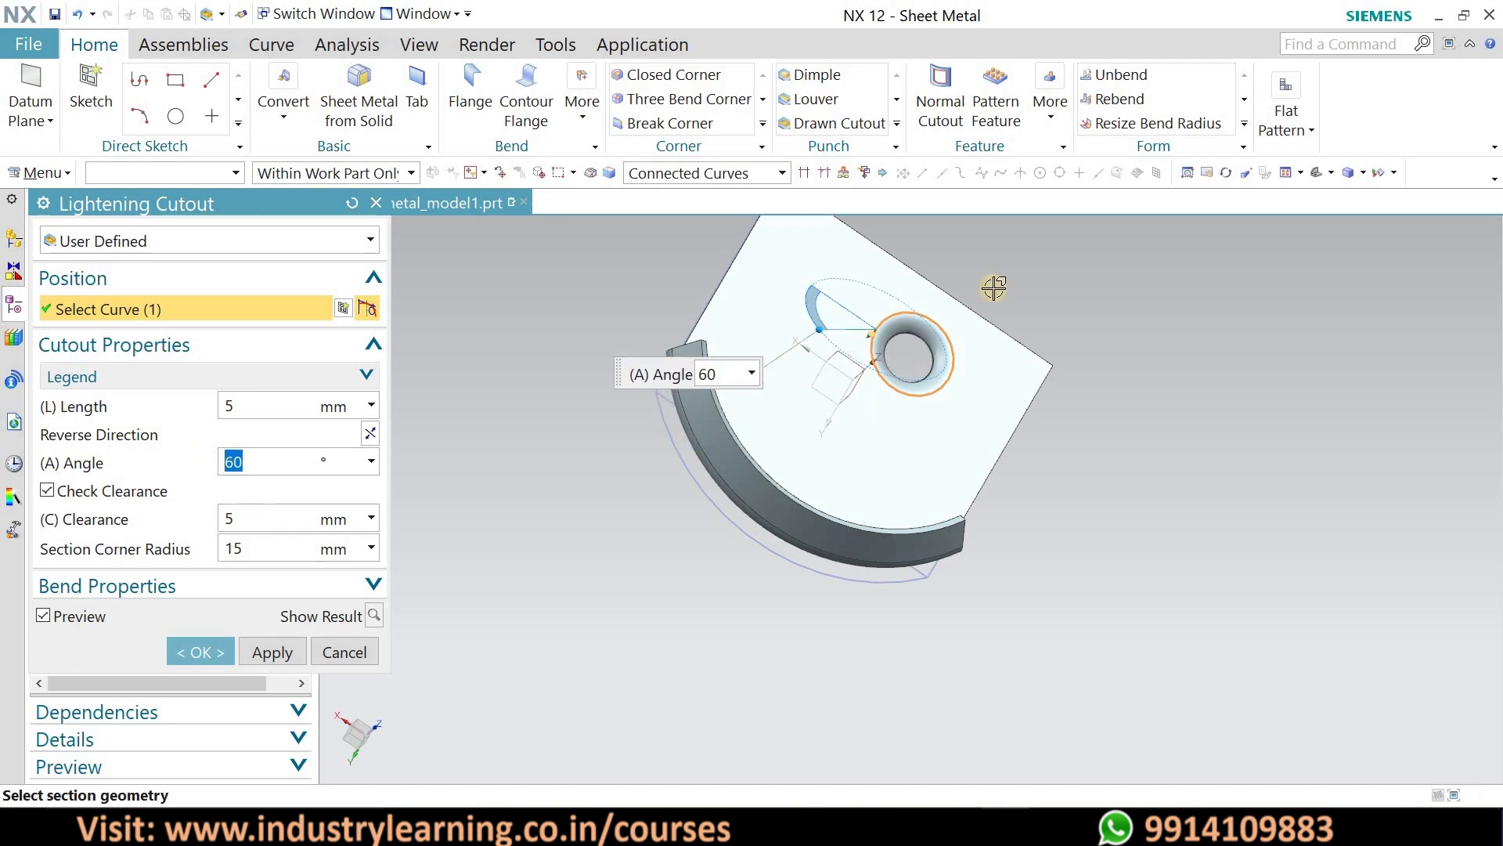
pyautogui.moveTo(1154, 382); pyautogui.dragTo(553, 418, button='middle')
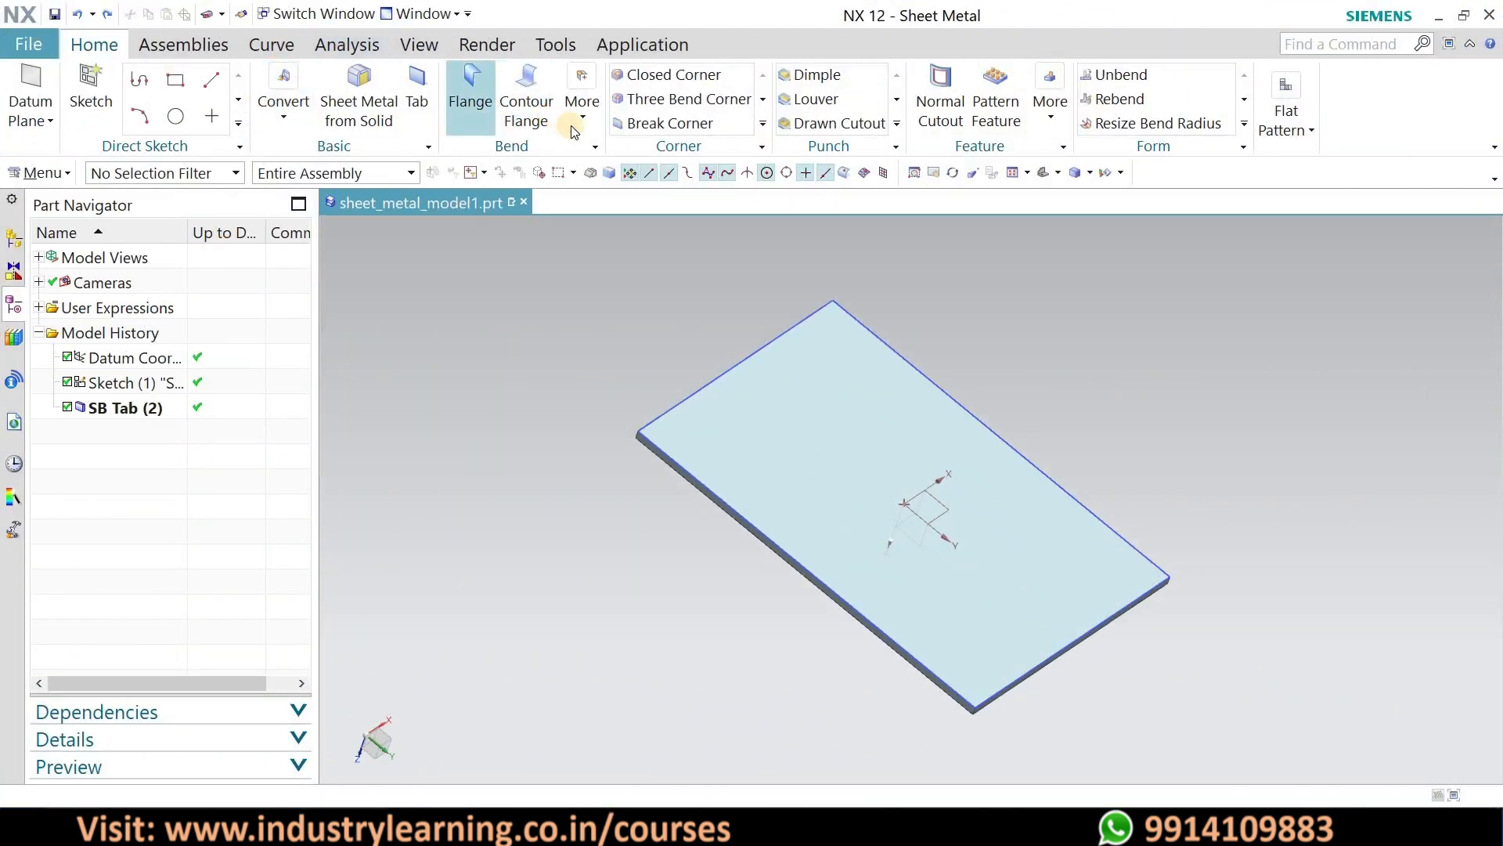
pyautogui.click(582, 119)
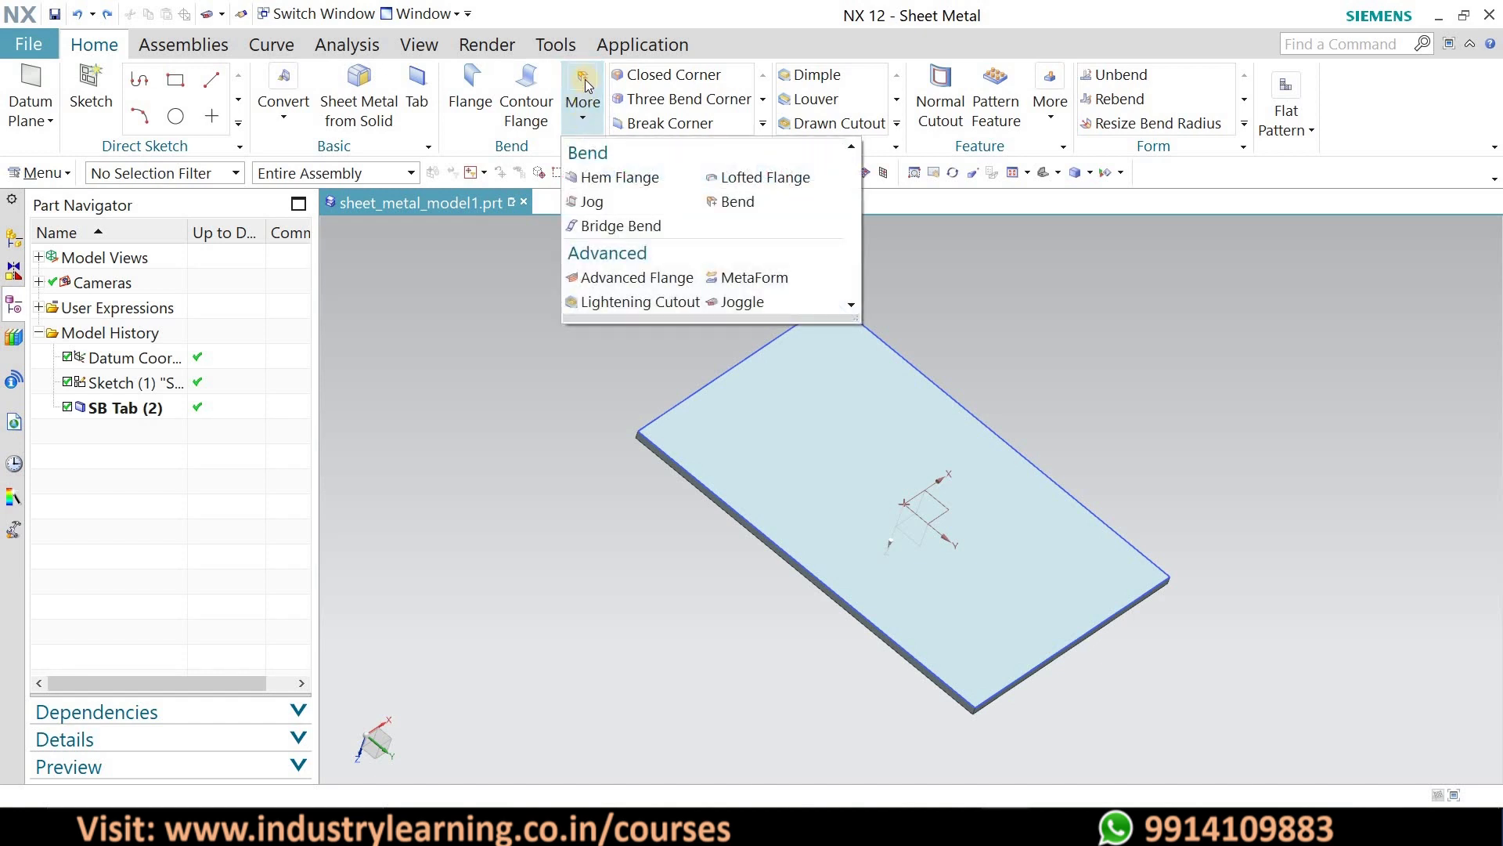
pyautogui.click(733, 304)
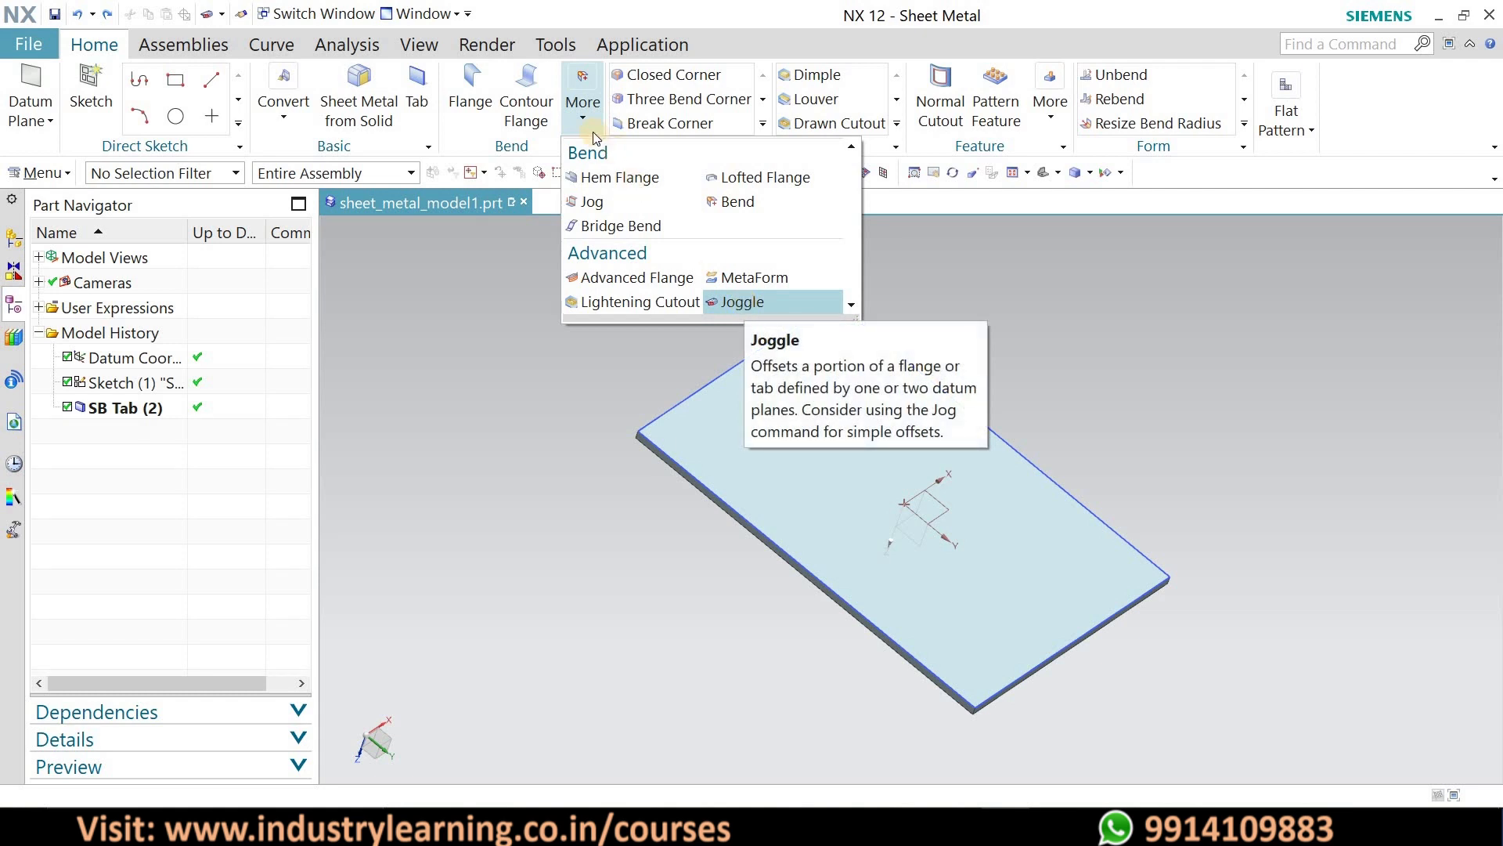
pyautogui.click(582, 110)
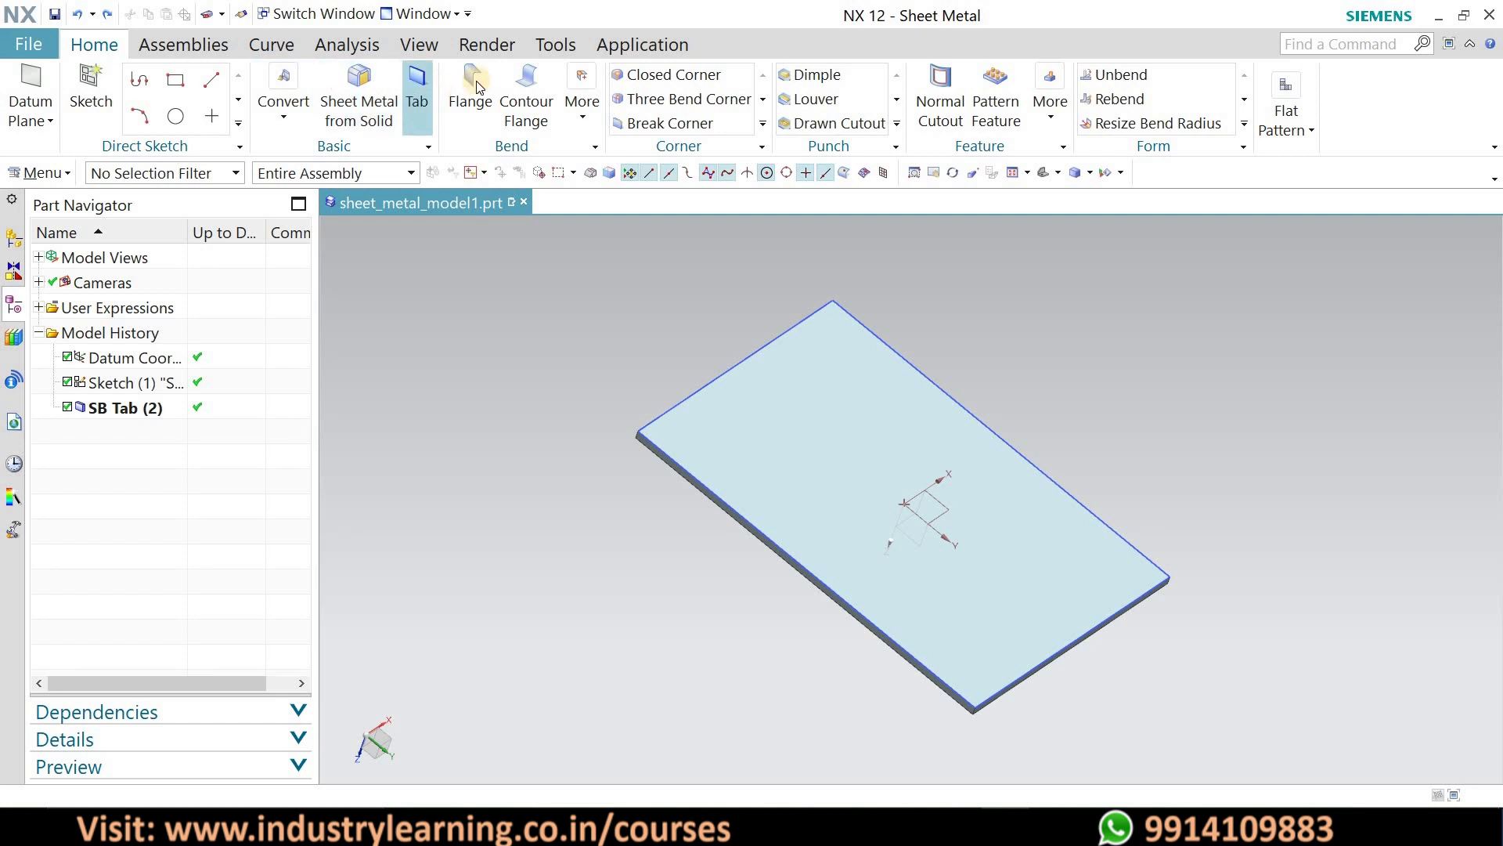
# - Add full-width 20 mm flanges at 90° along both long edges of the tab
pyautogui.click(704, 485)
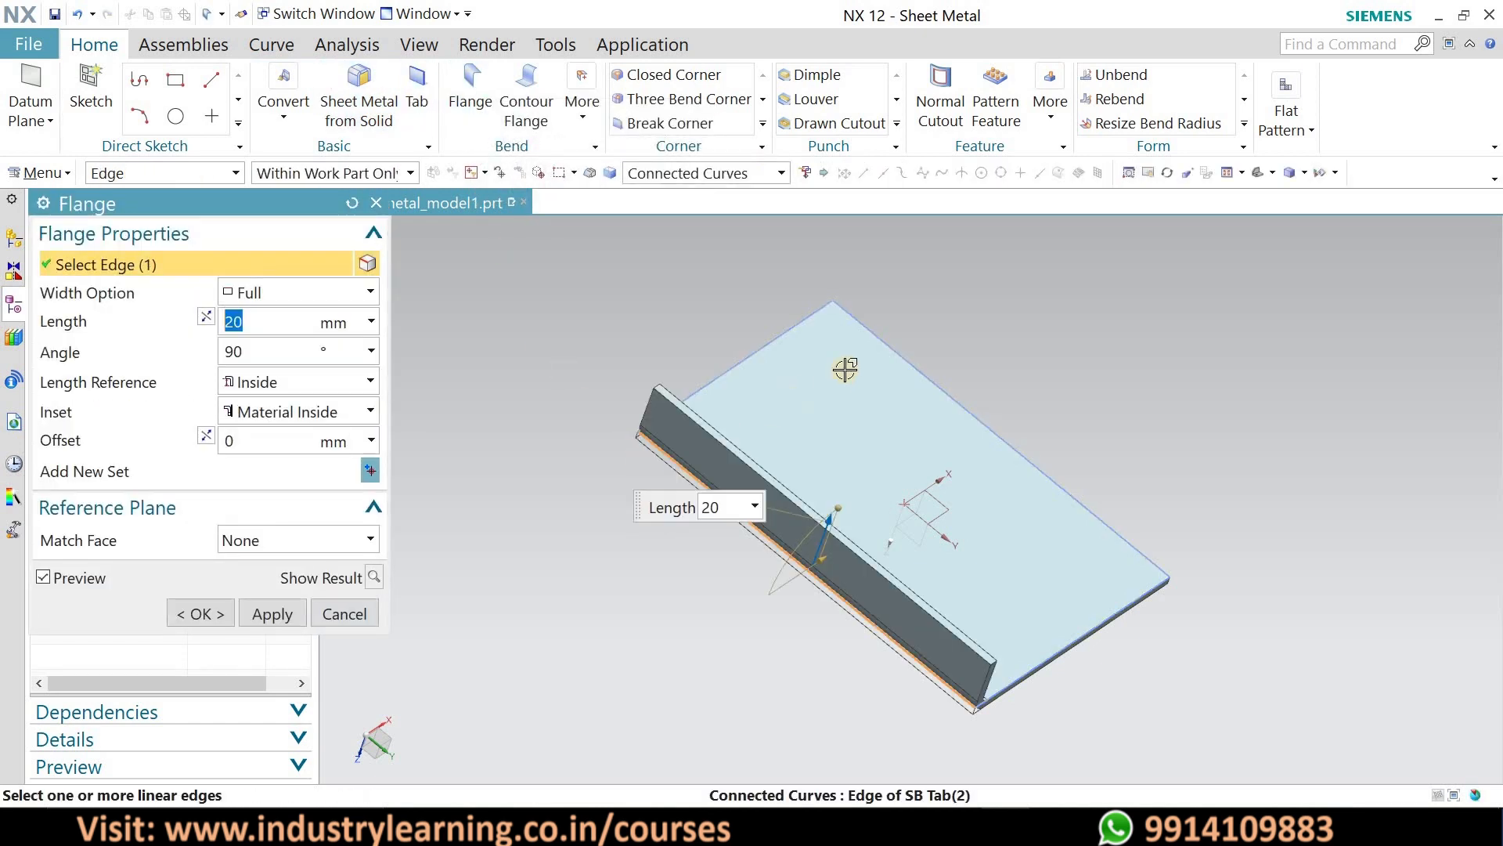
pyautogui.click(913, 361)
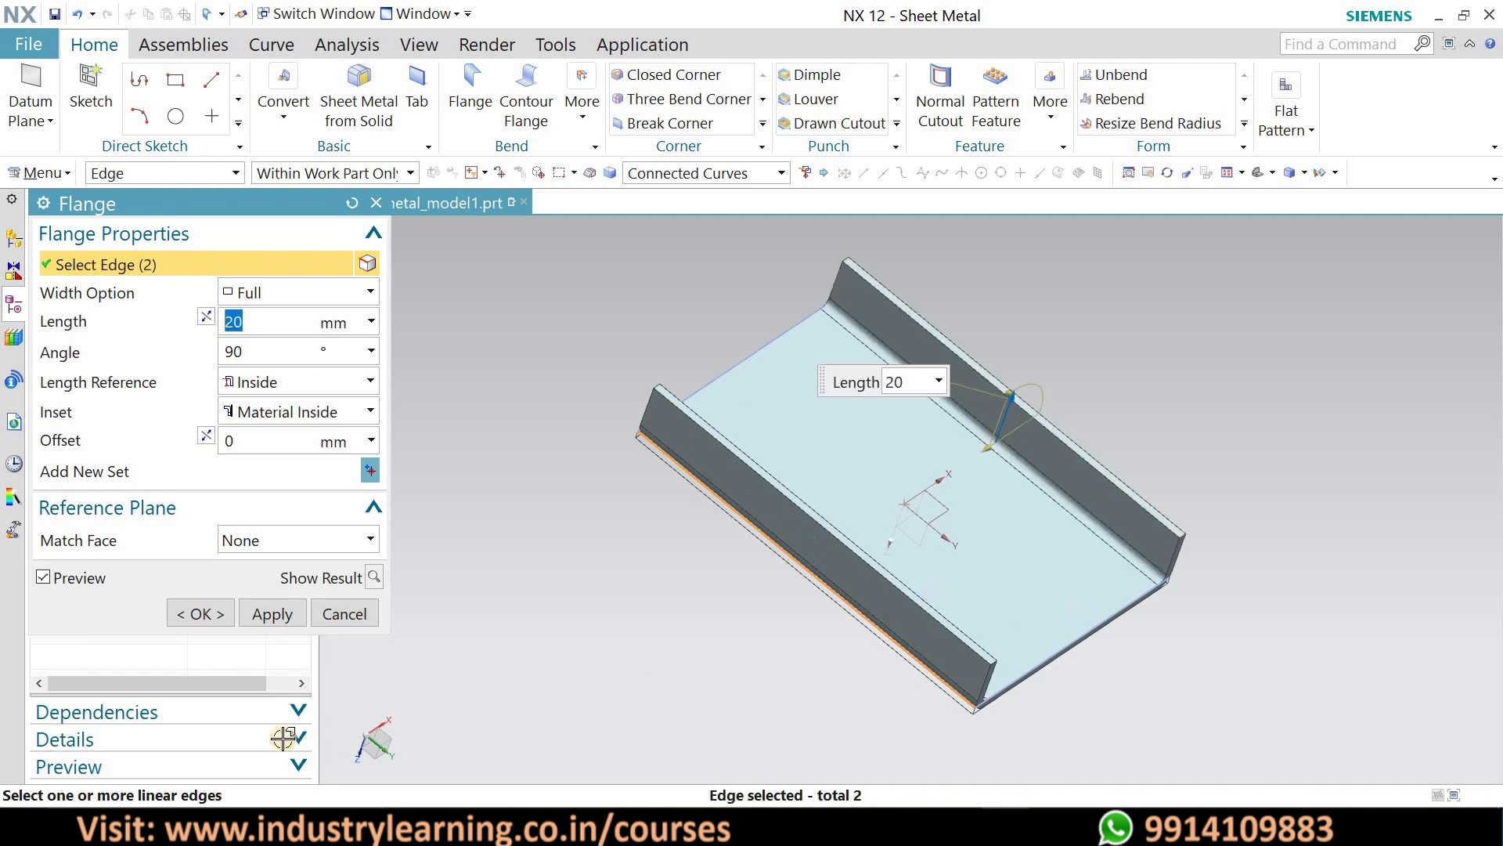
pyautogui.click(201, 614)
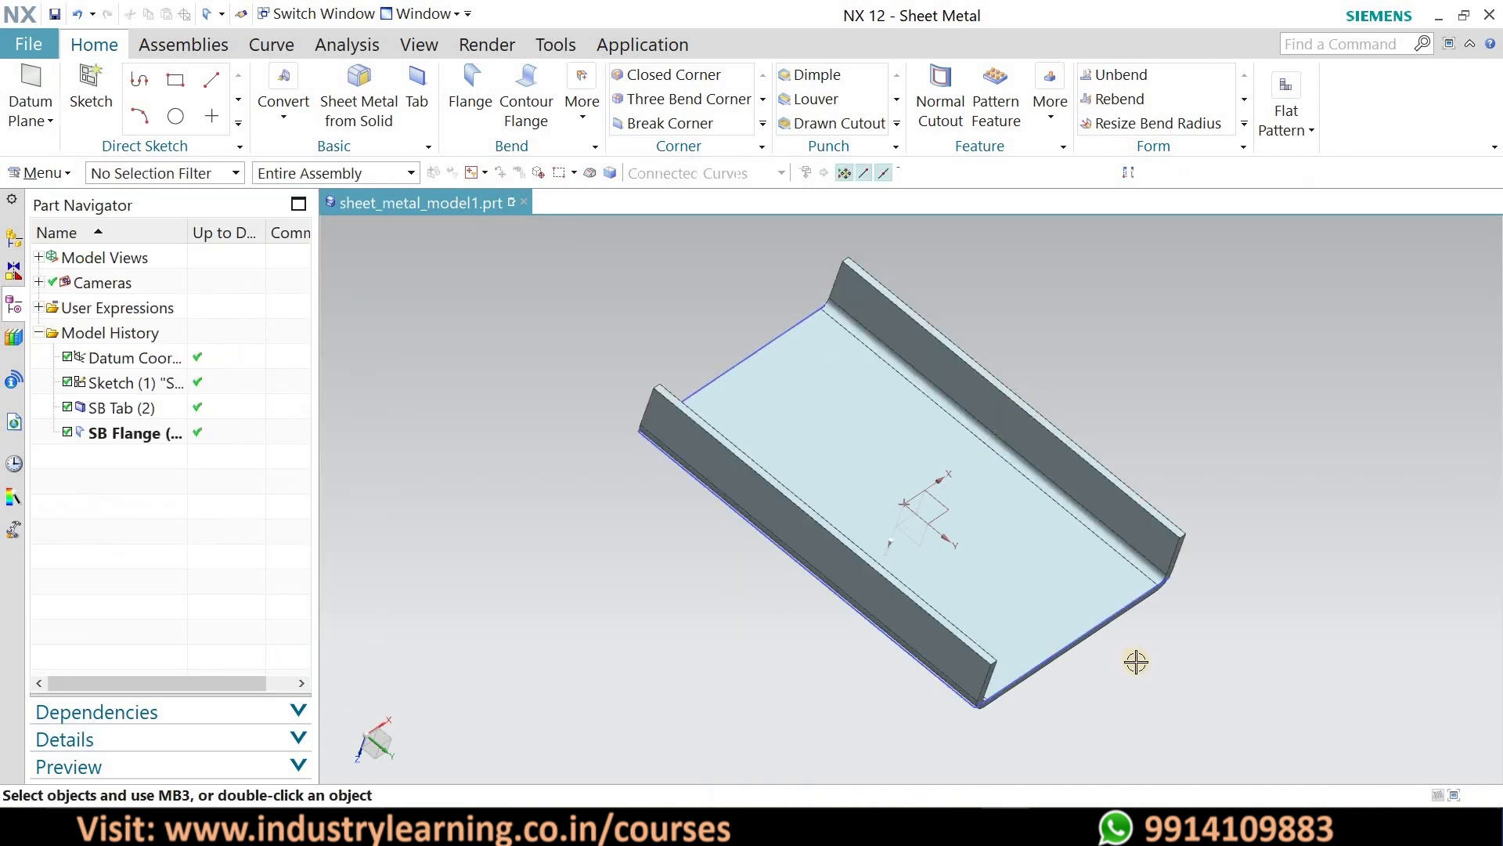
# - Start a Joggle on the tab's flat outer face with a 9 mm depth and the Single limit type
pyautogui.moveTo(1072, 579); pyautogui.dragTo(799, 591, button='middle')
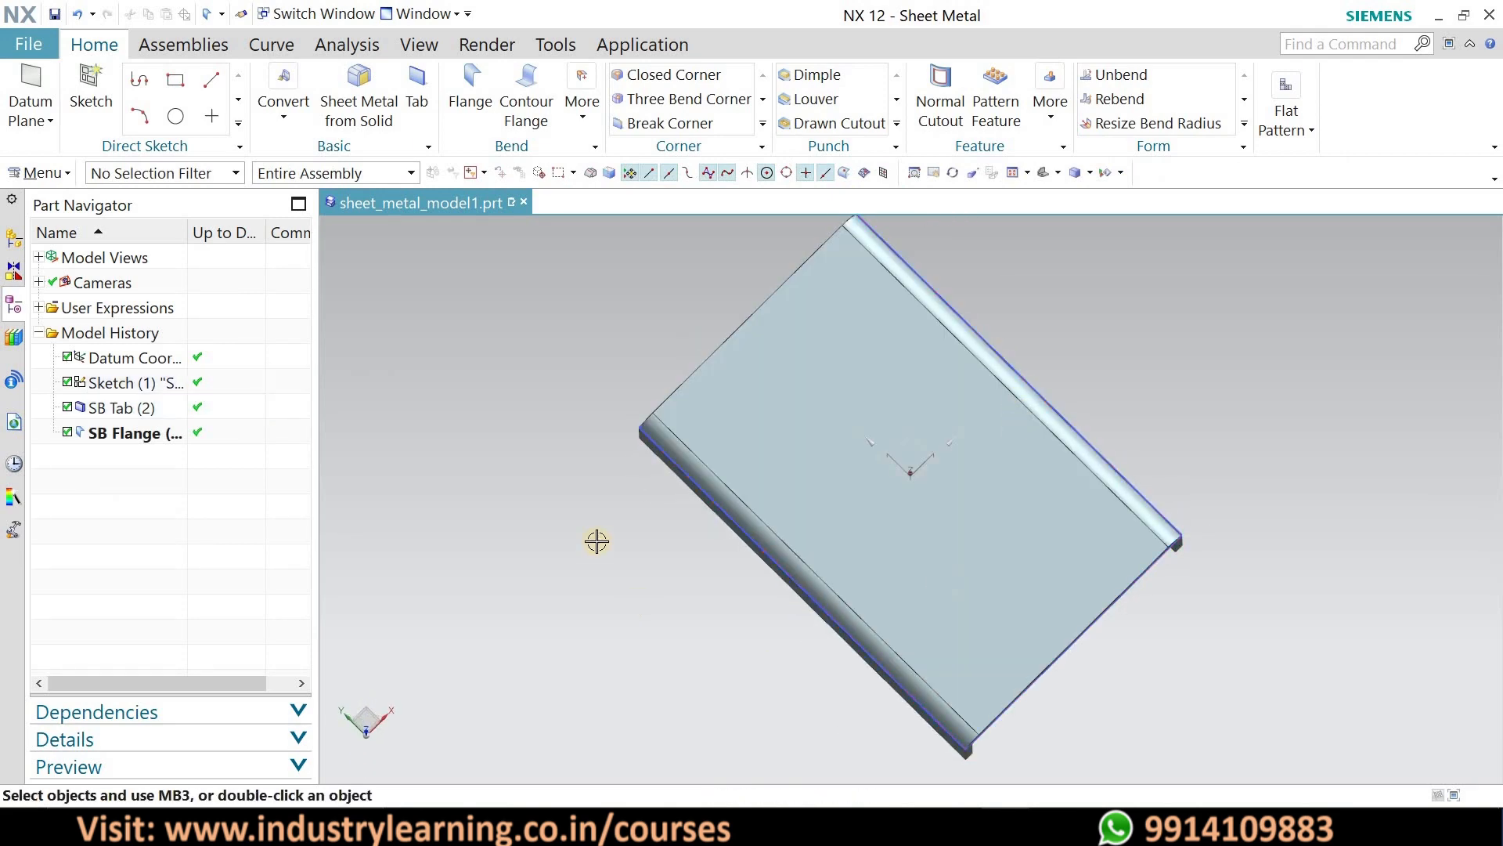
pyautogui.moveTo(631, 519); pyautogui.dragTo(404, 494, button='middle')
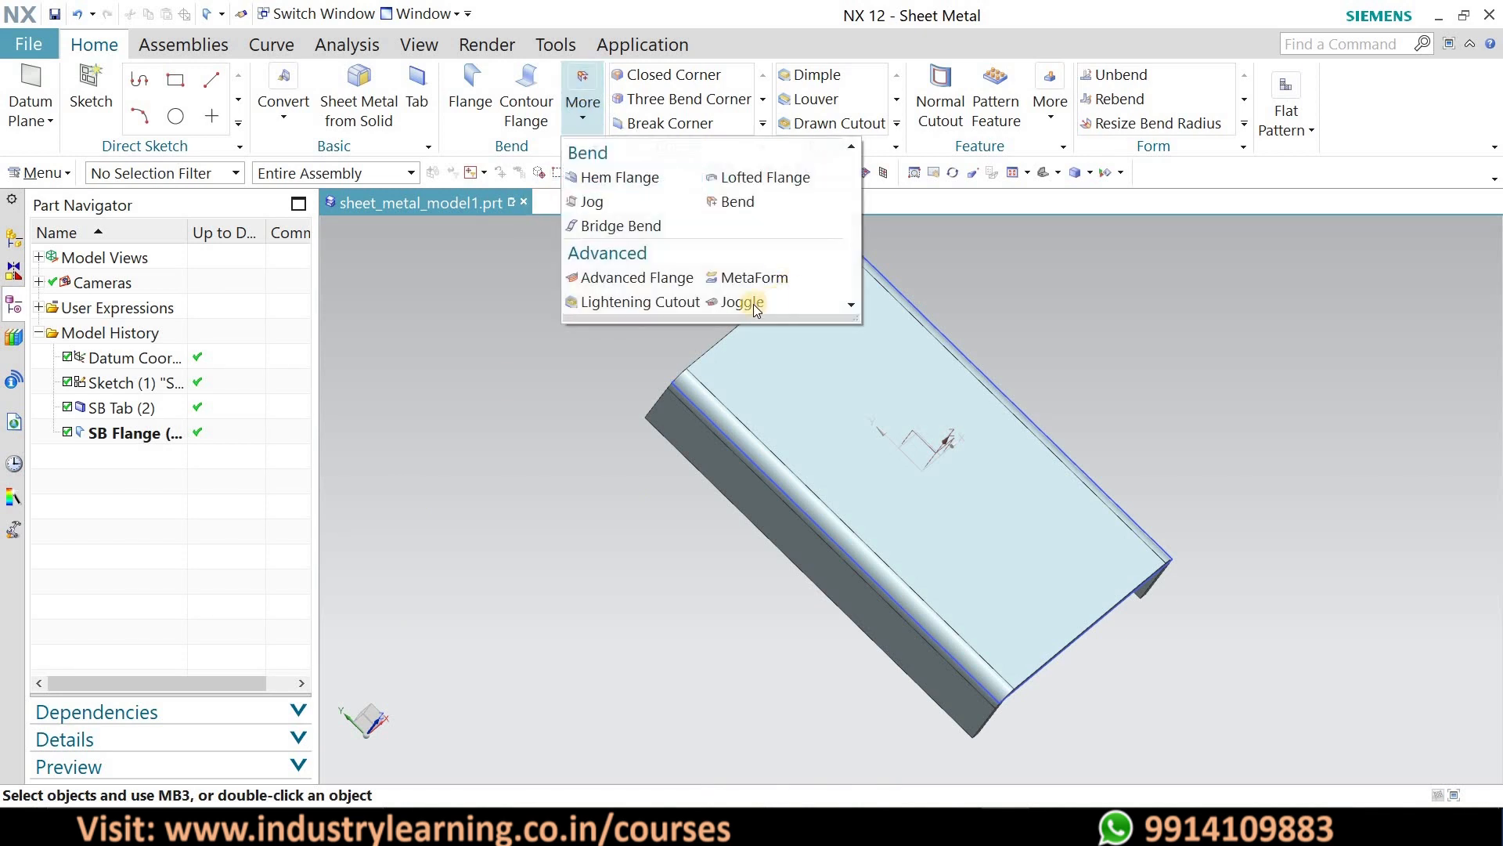
pyautogui.click(753, 304)
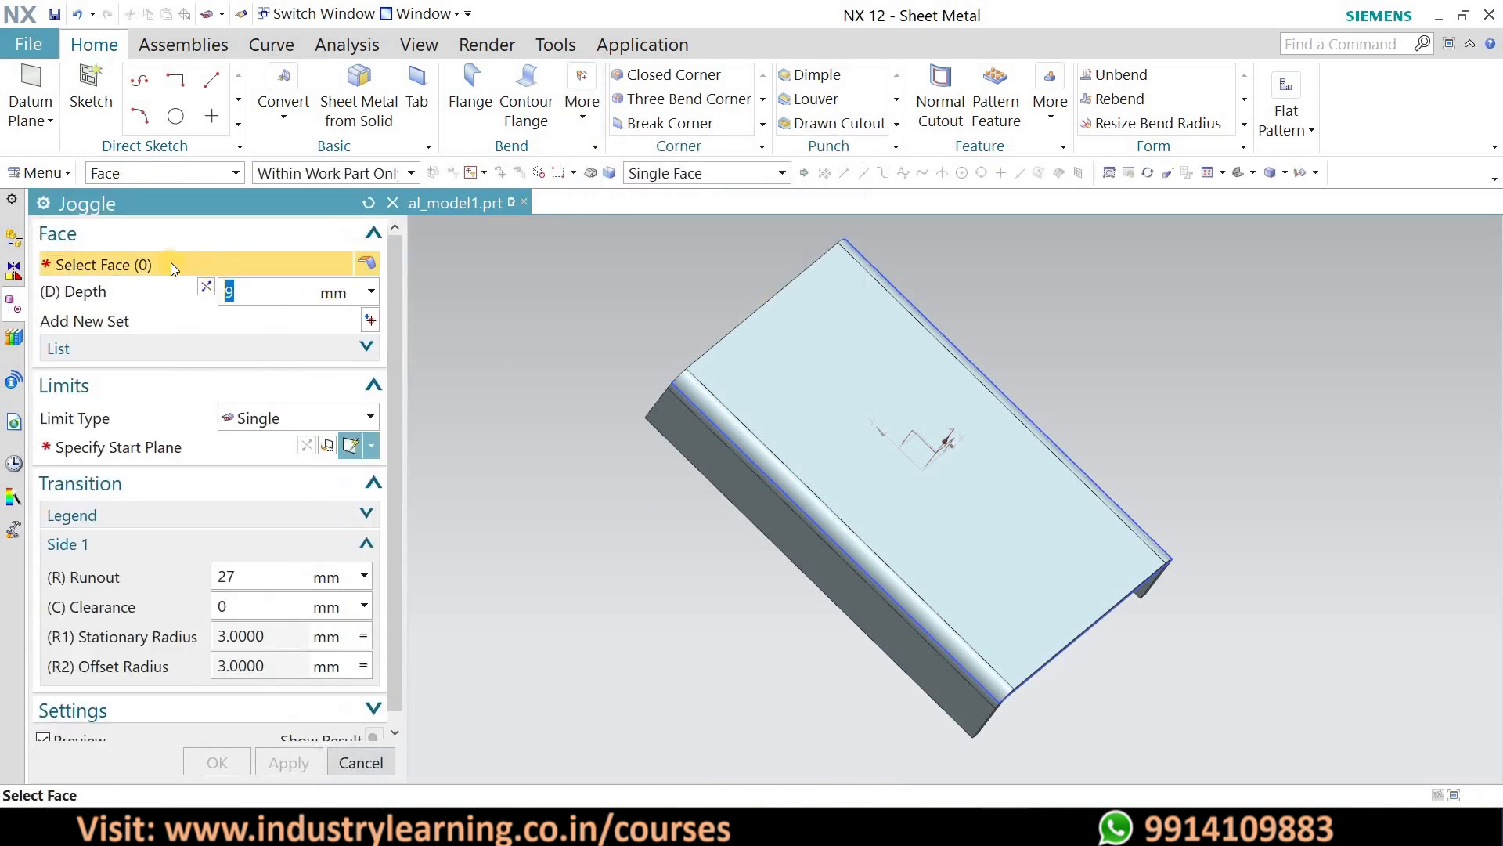
pyautogui.click(768, 358)
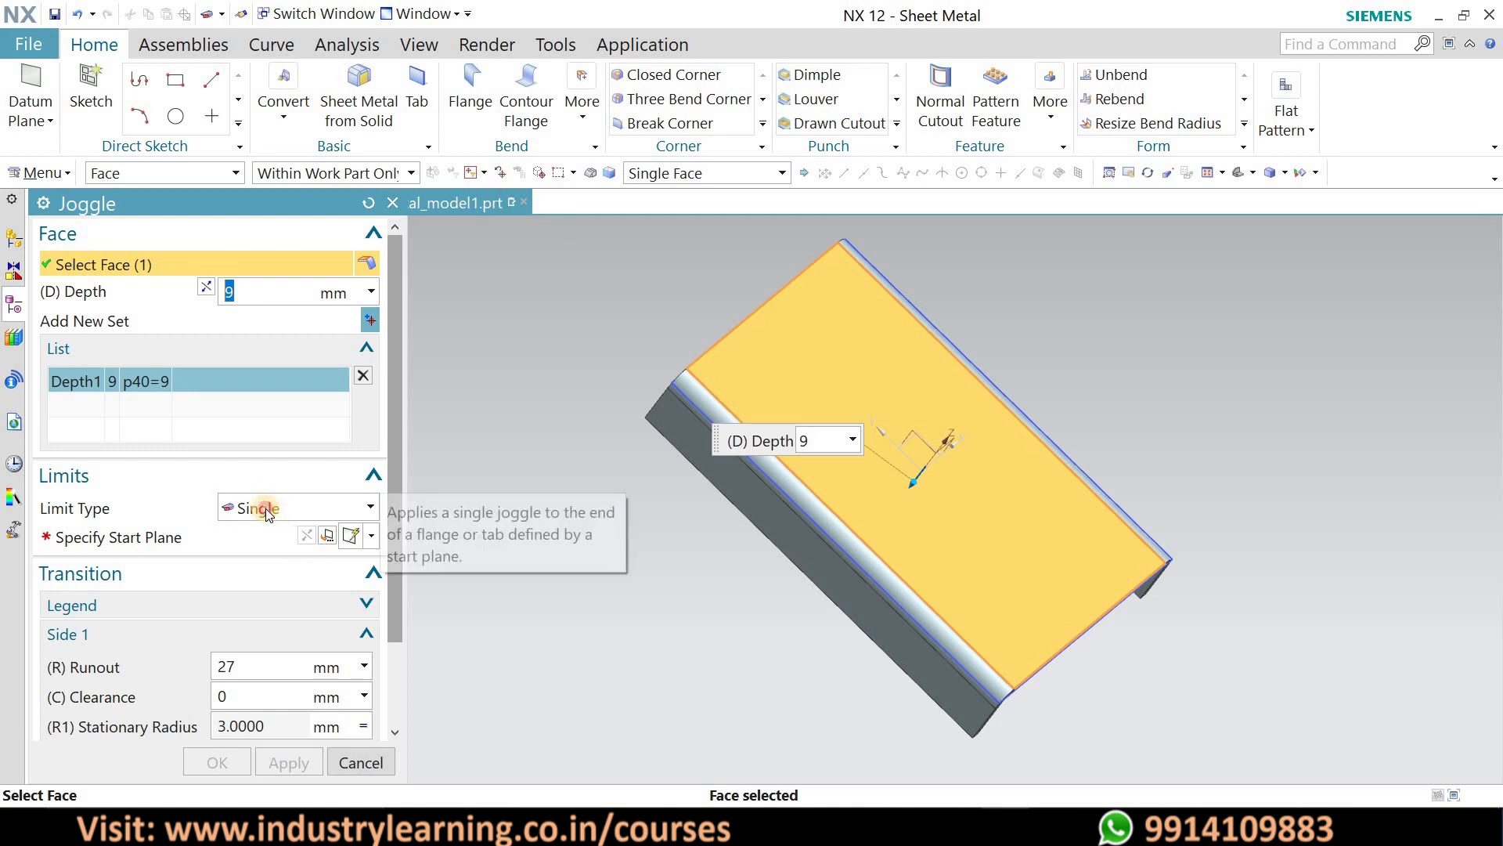
pyautogui.click(266, 510)
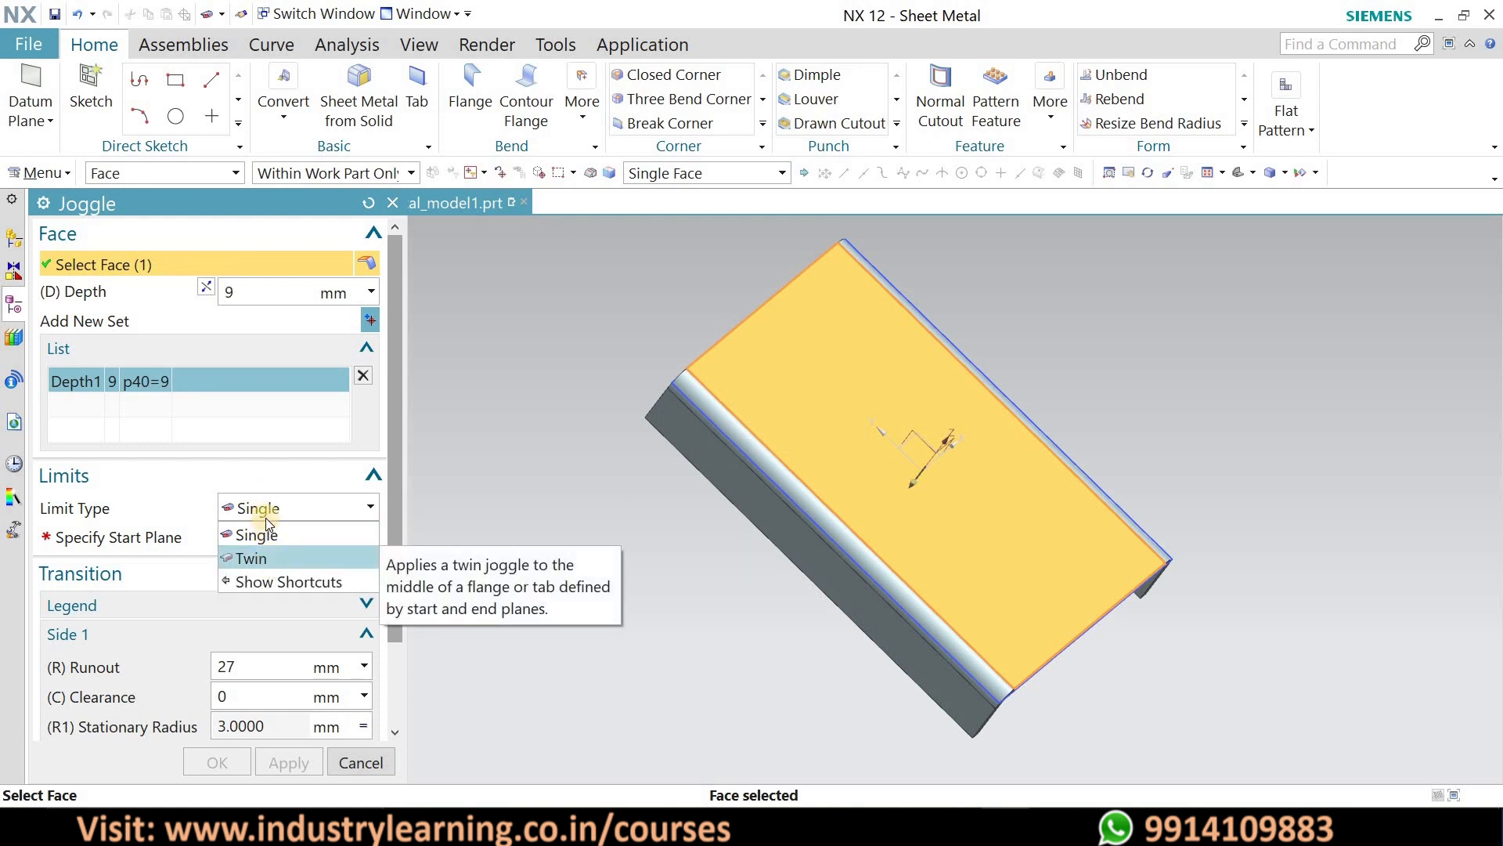
pyautogui.click(308, 504)
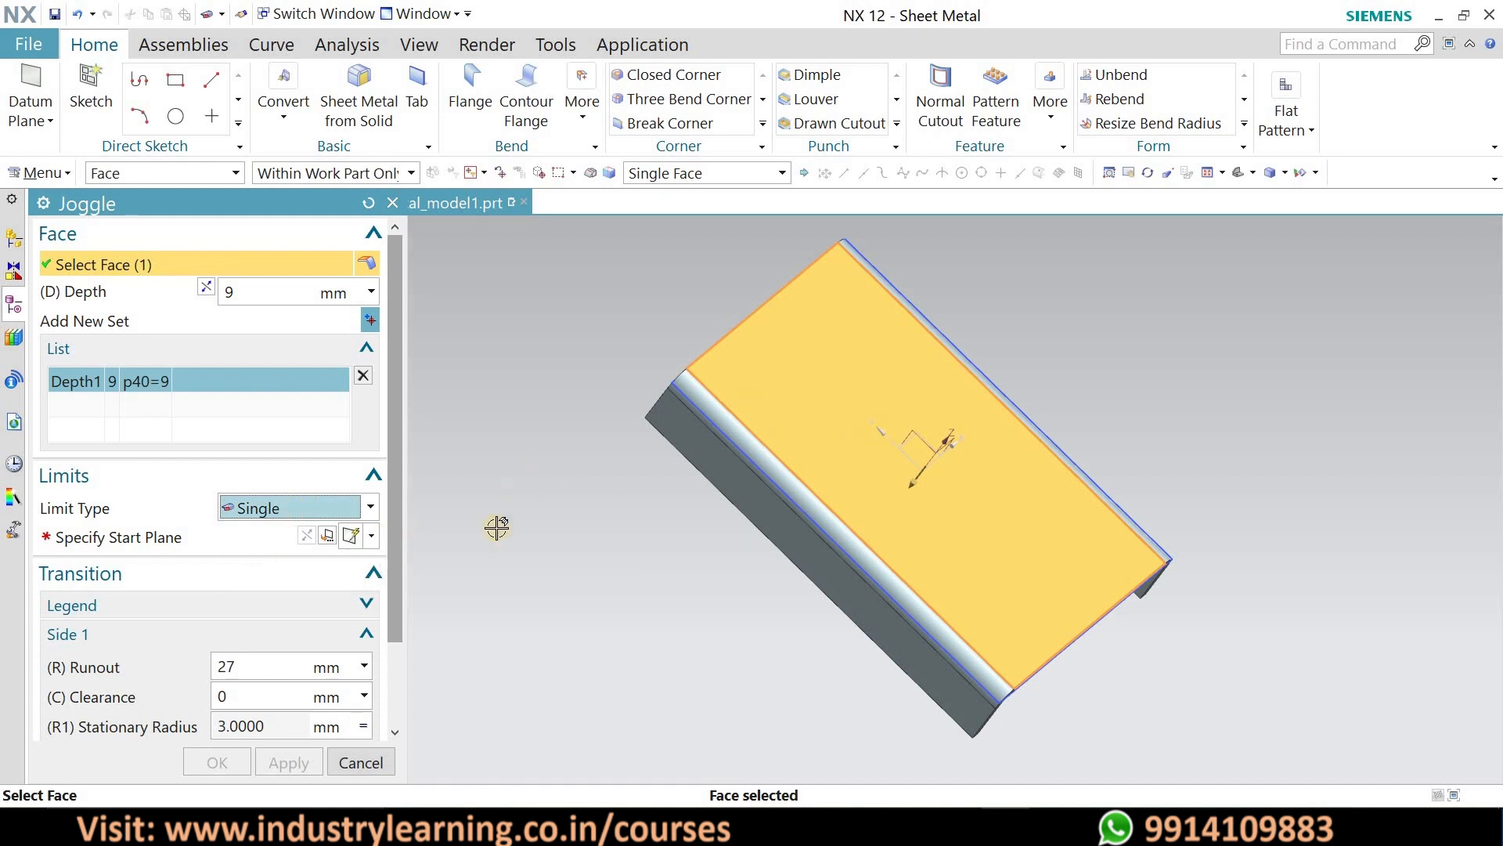
# - Try the XZ plane as the single joggle's start plane, inspect the resulting shape, and cancel the joggle
pyautogui.click(162, 542)
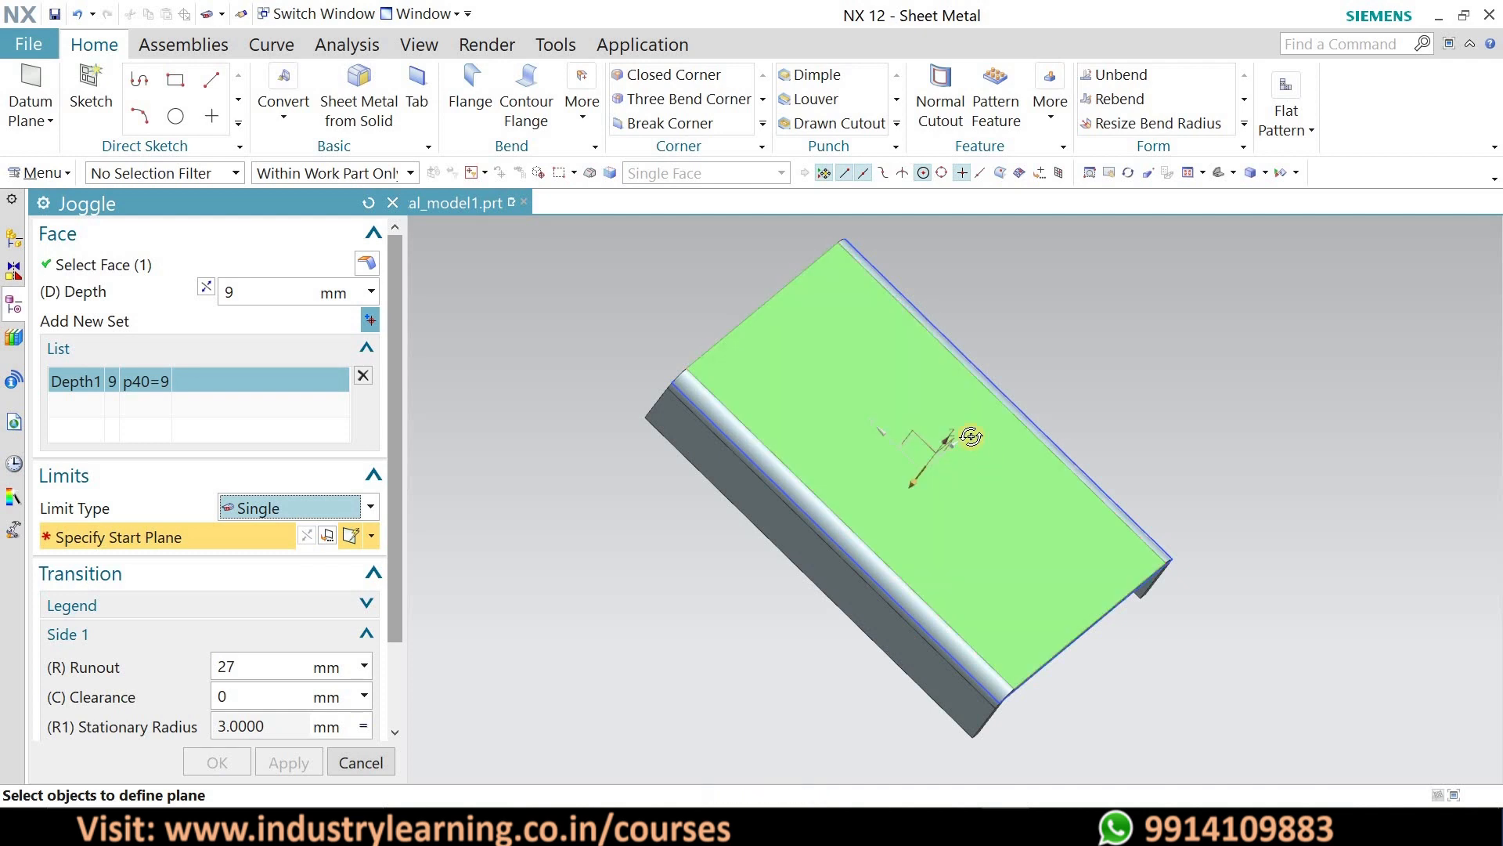
pyautogui.moveTo(971, 435); pyautogui.dragTo(976, 443, button='middle')
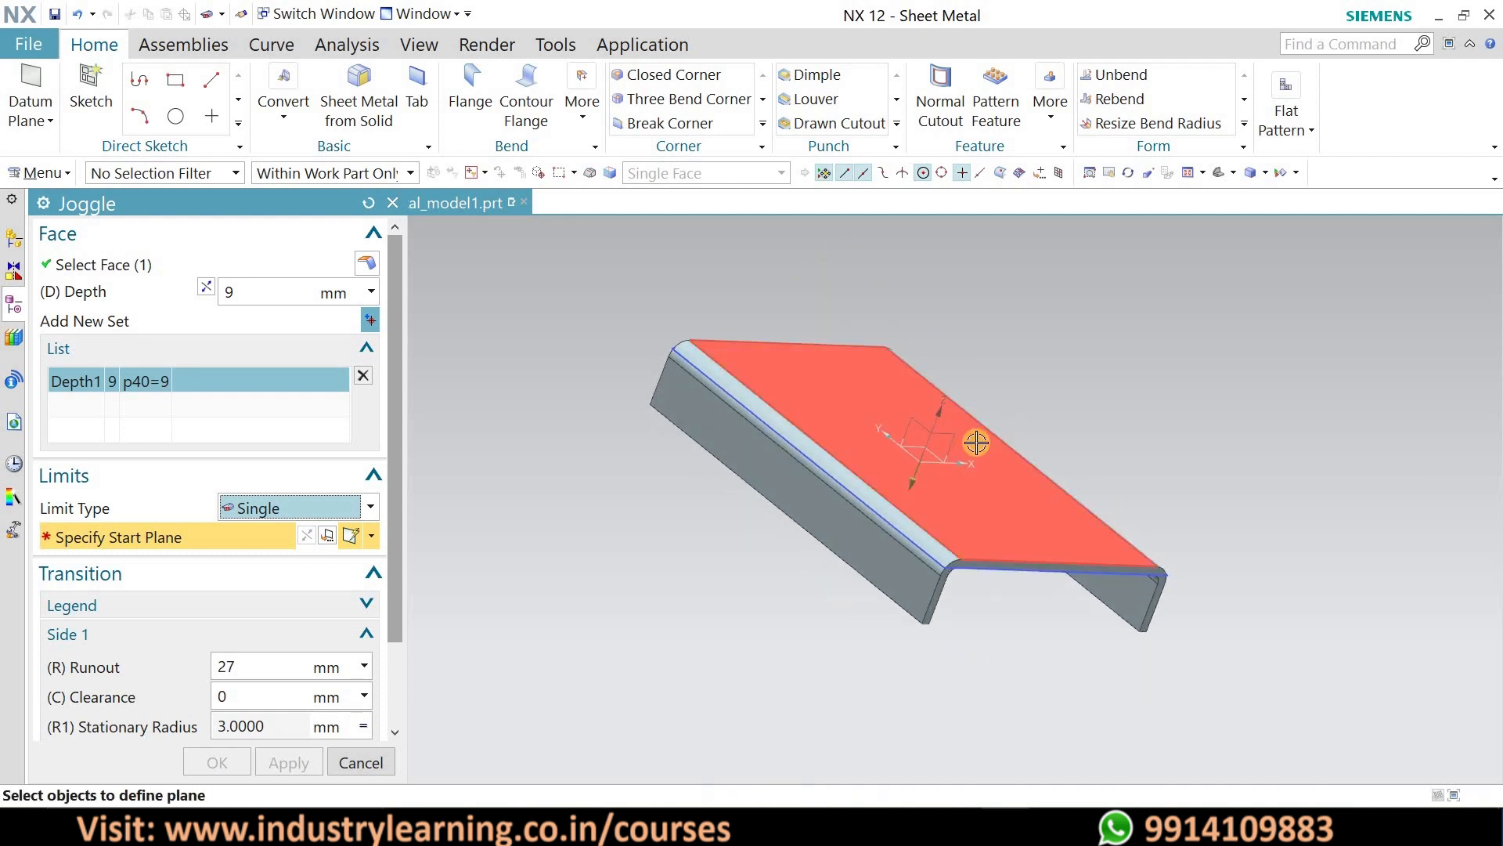
pyautogui.click(935, 440)
pyautogui.moveTo(1191, 503); pyautogui.dragTo(1042, 501, button='middle')
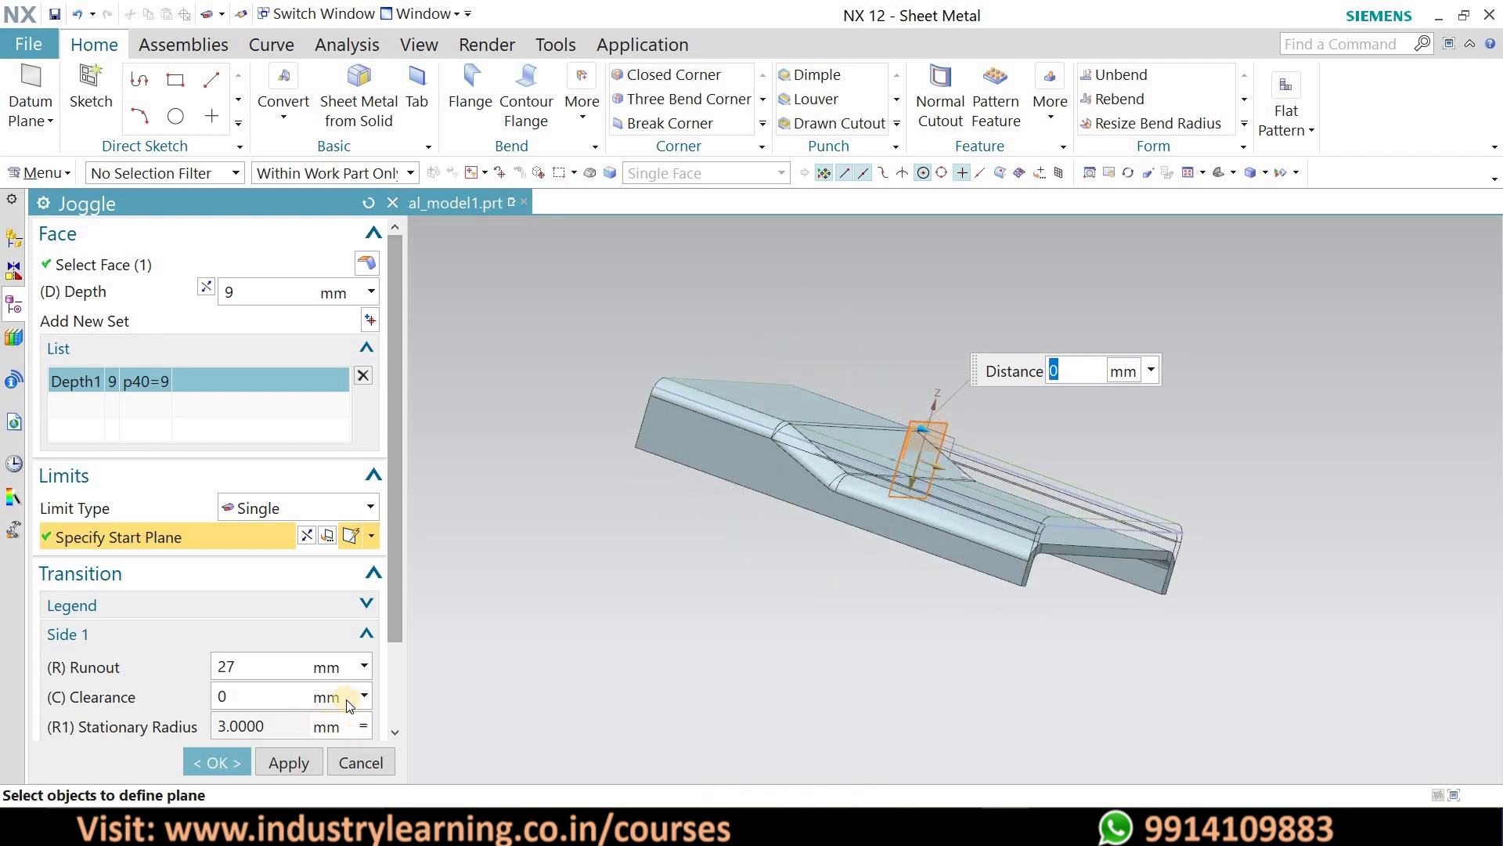
pyautogui.scroll(-3, 355, 697)
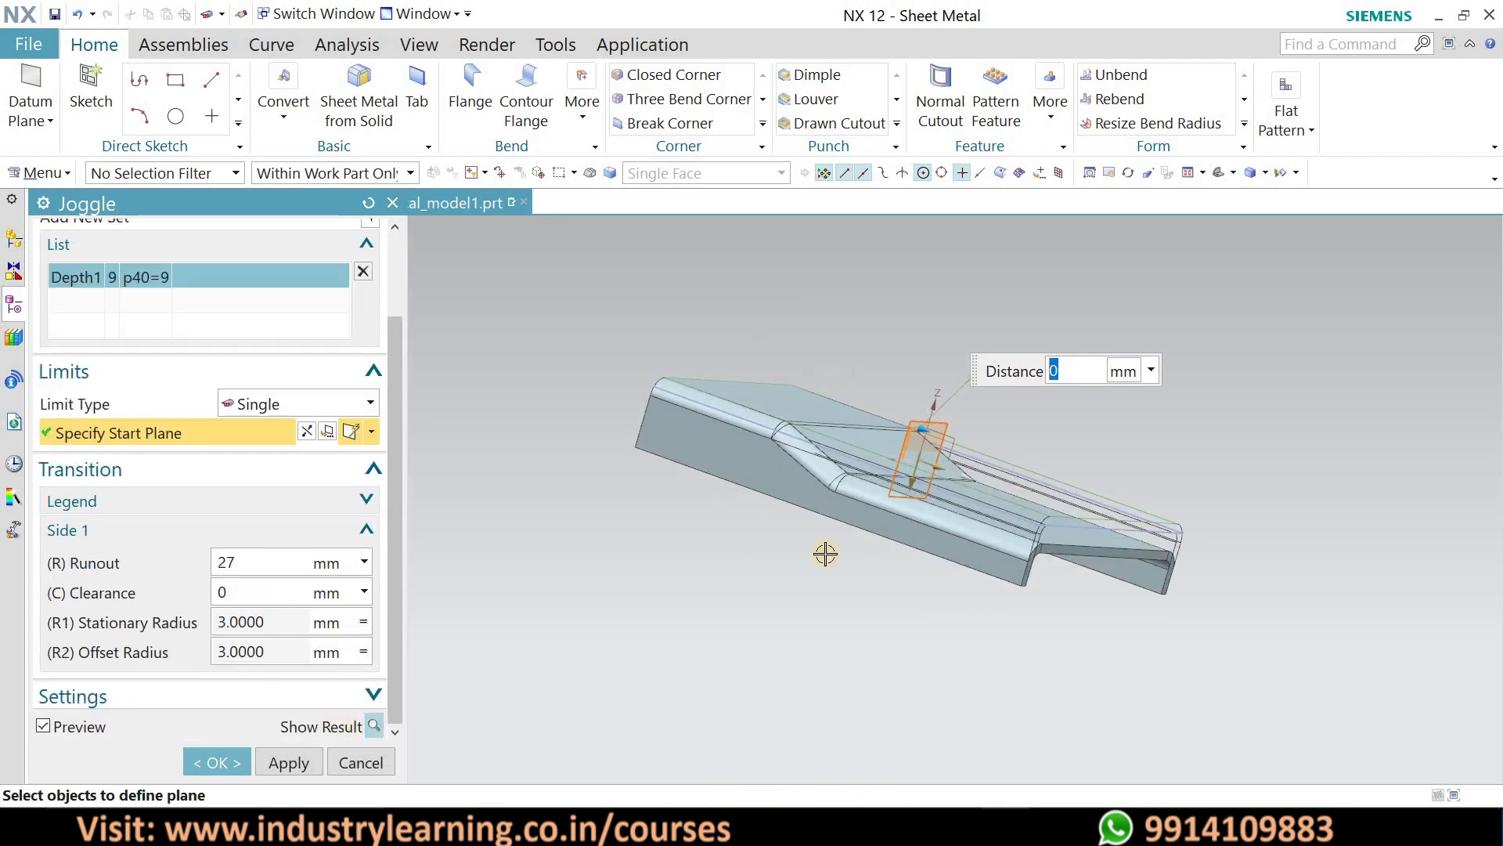
pyautogui.moveTo(1084, 426); pyautogui.dragTo(916, 553, button='middle')
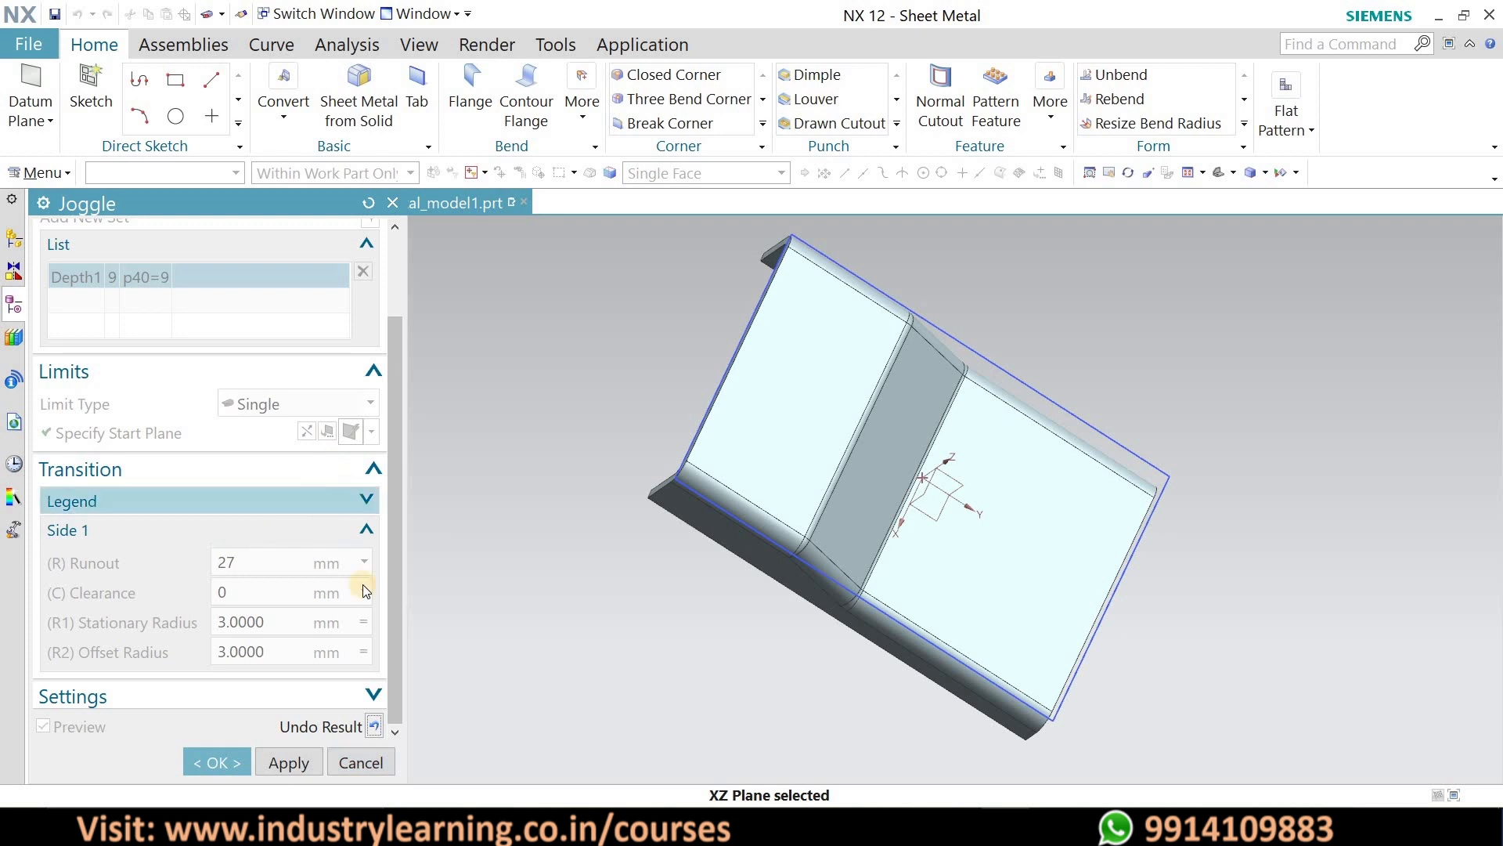
pyautogui.click(361, 762)
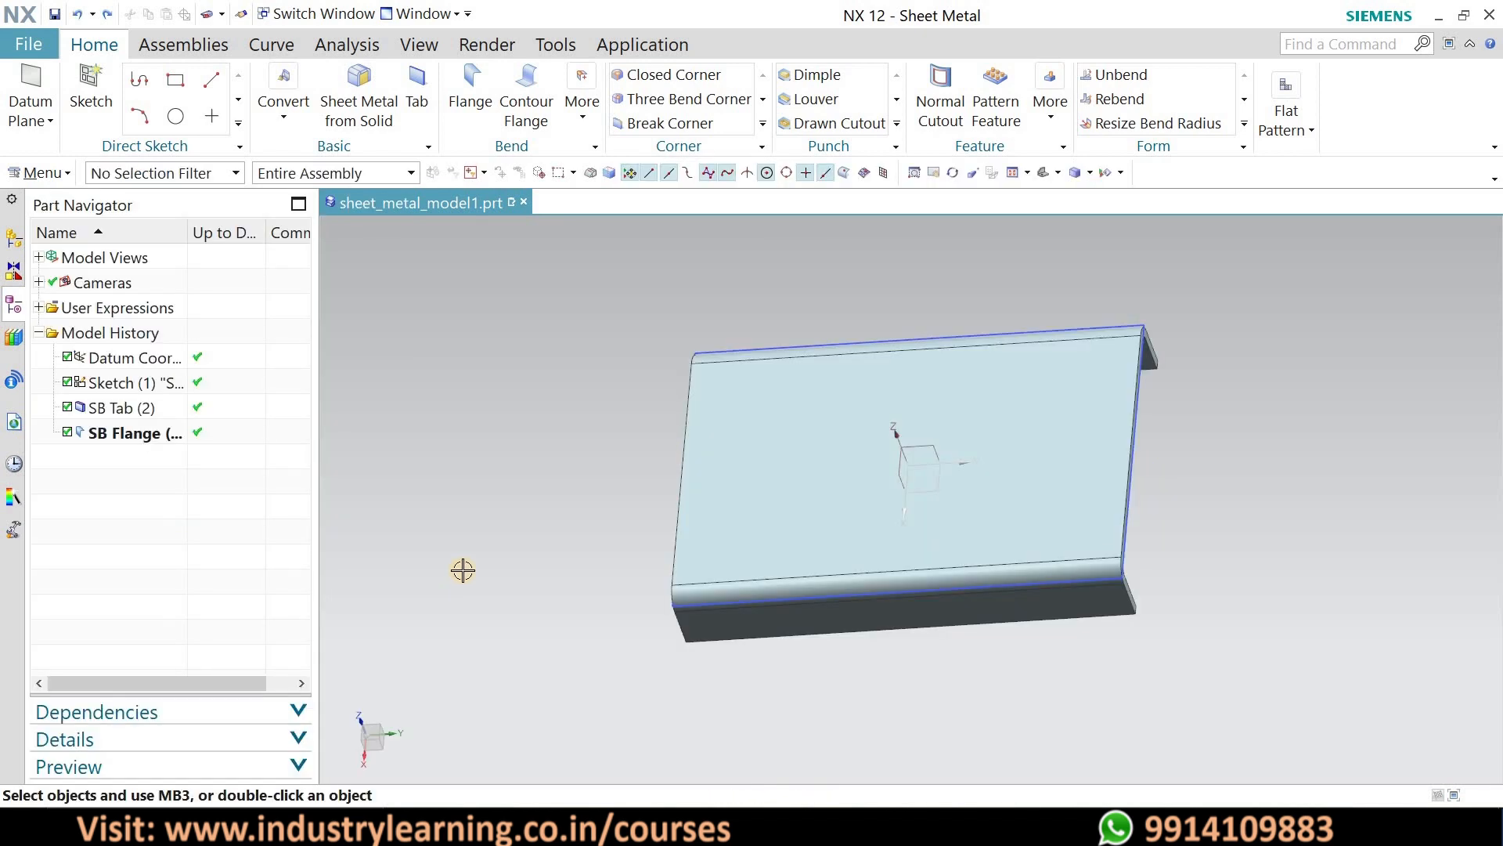
# - Create a datum plane at a distance of 30 mm from the XZ plane
pyautogui.click(582, 123)
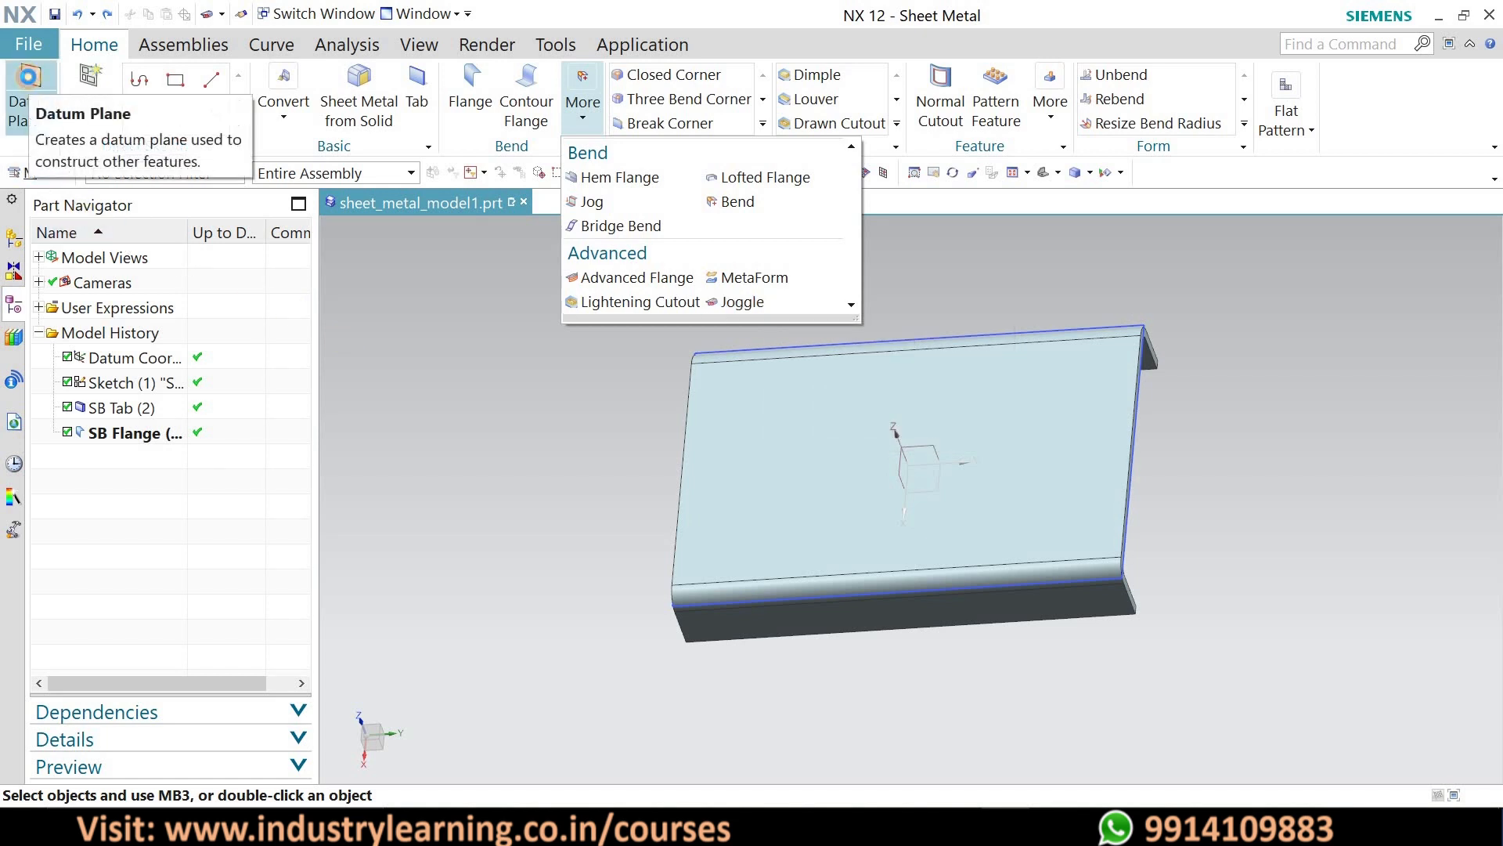
pyautogui.click(30, 86)
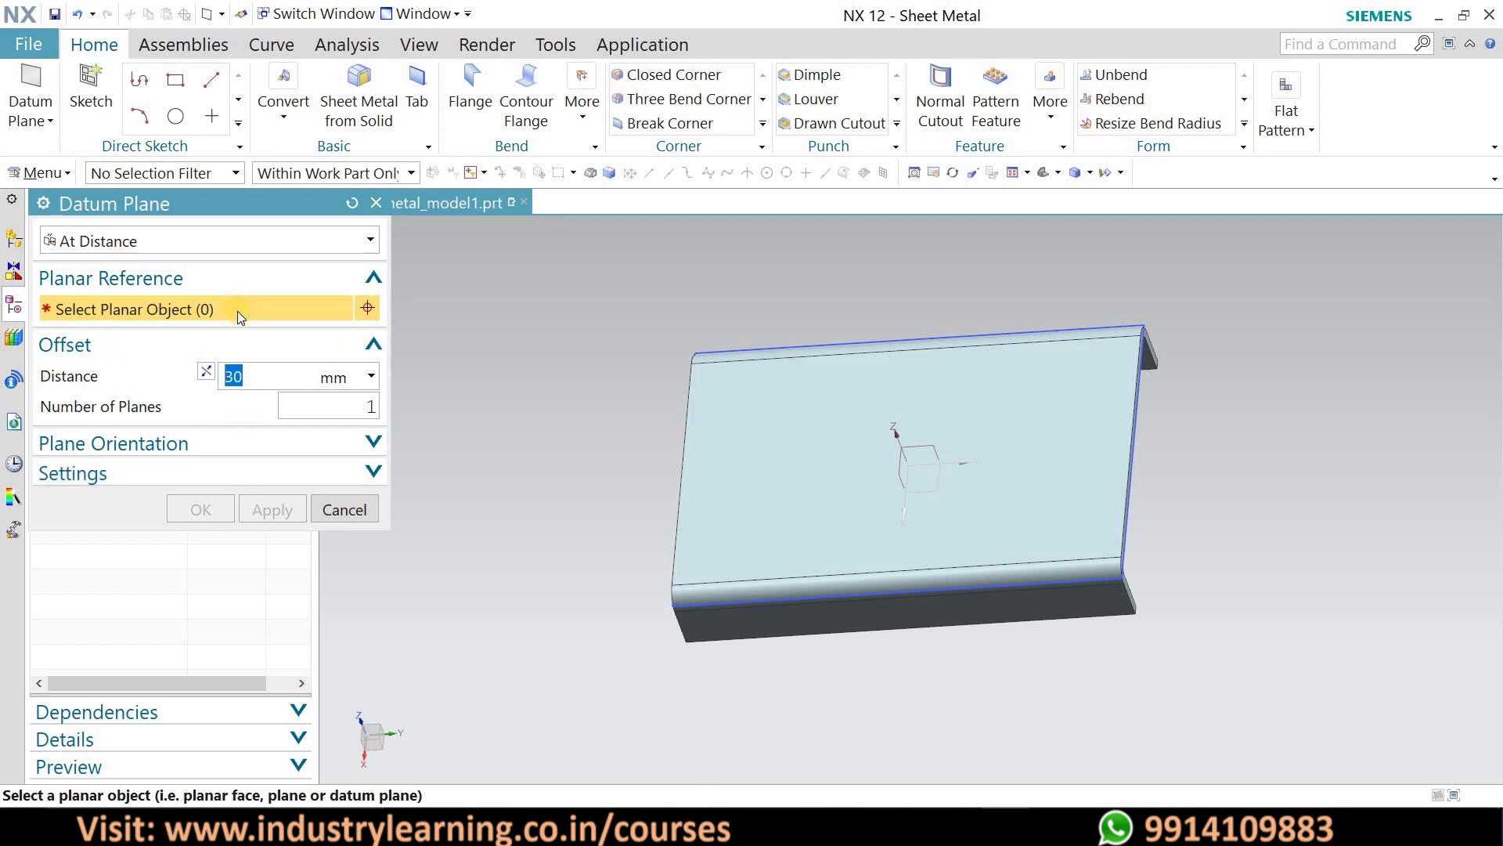
pyautogui.click(900, 466)
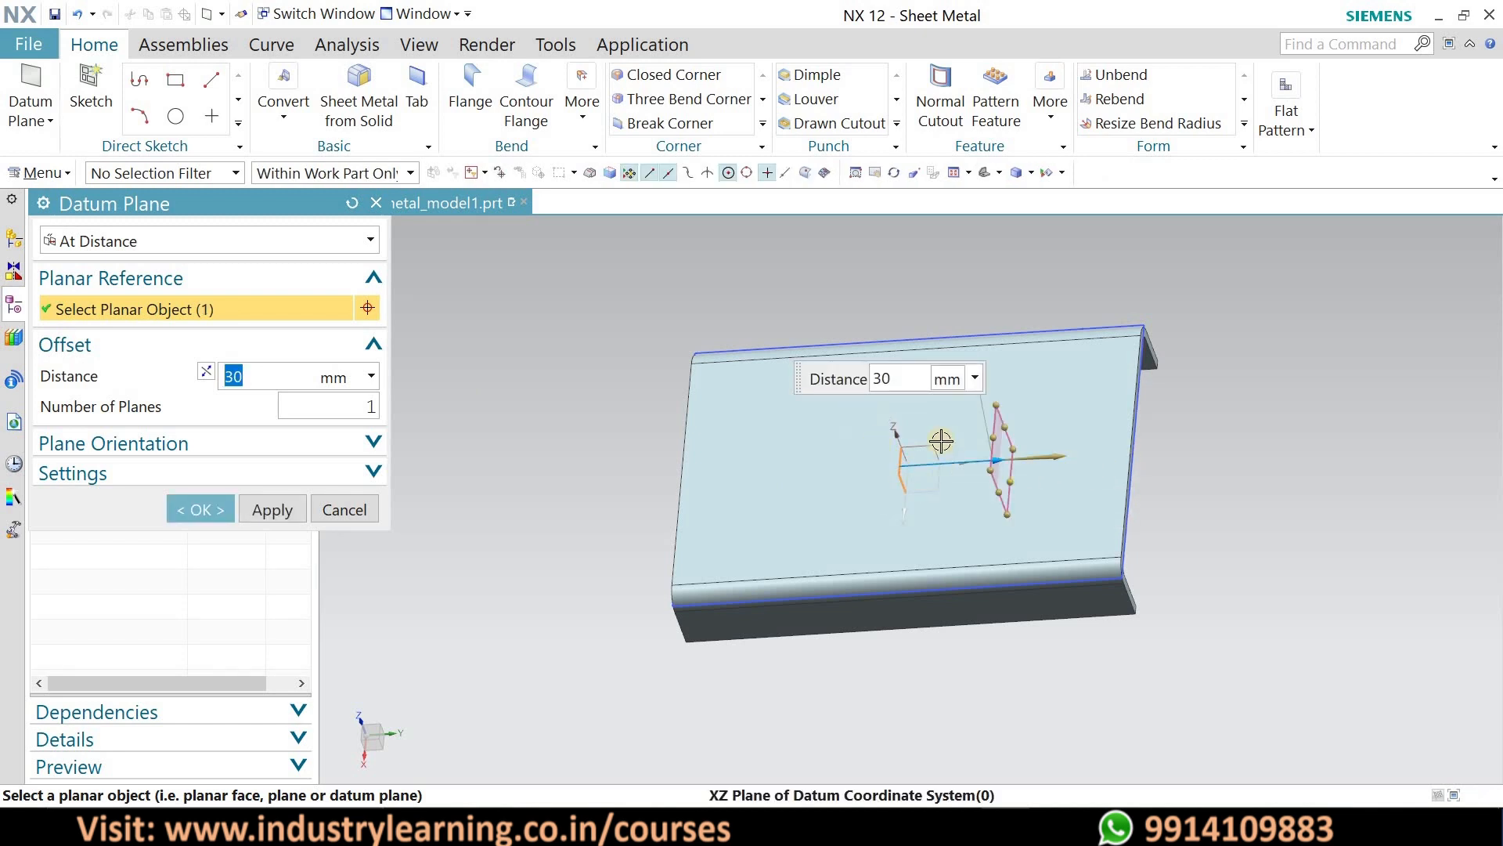
pyautogui.click(196, 510)
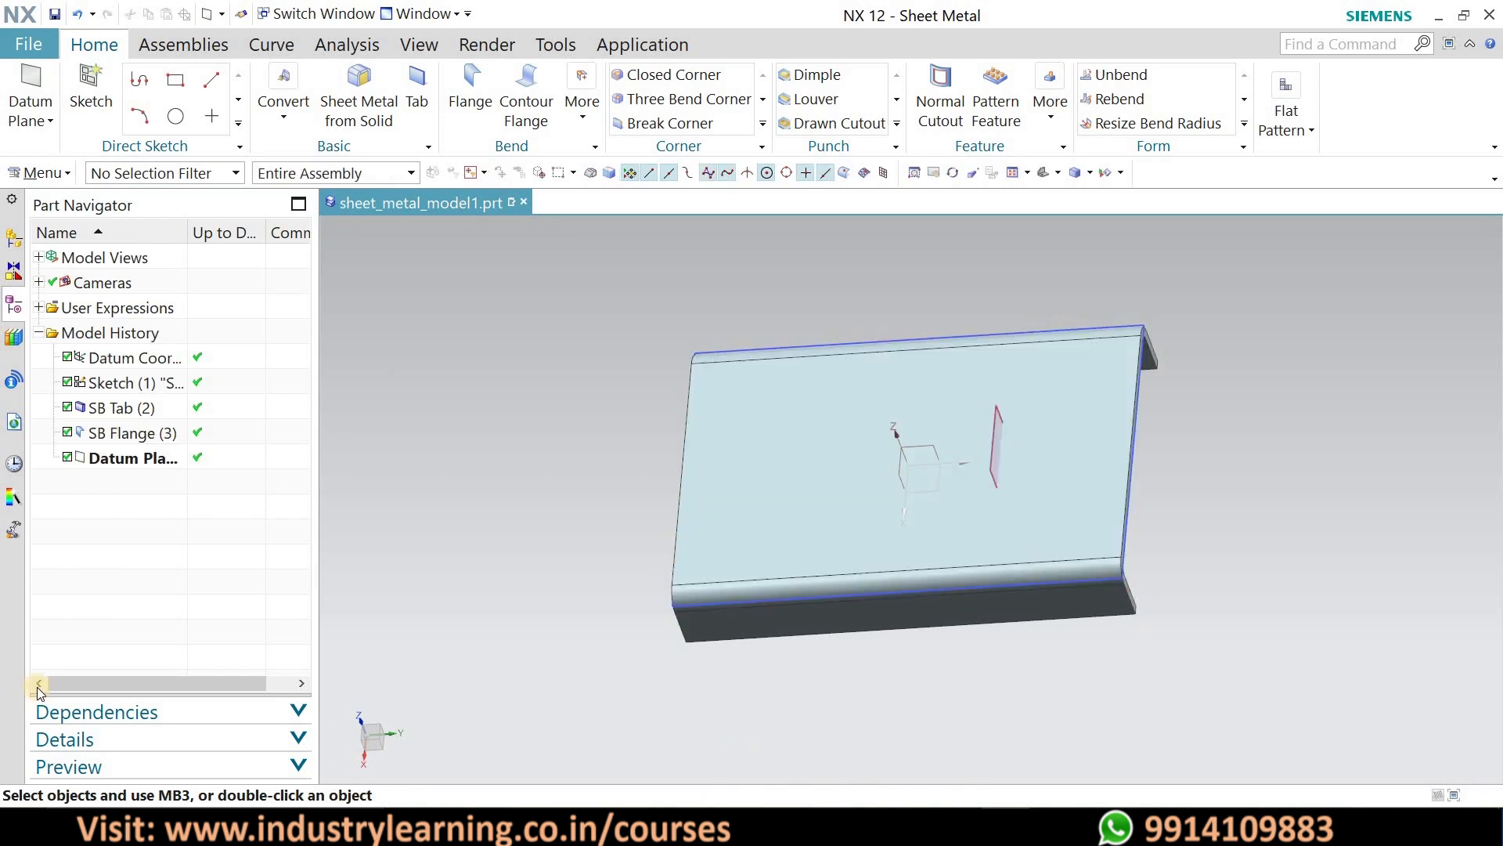
# - Start a 9 mm deep Joggle on the tab's flat face and set its limit type to Twin
pyautogui.click(584, 119)
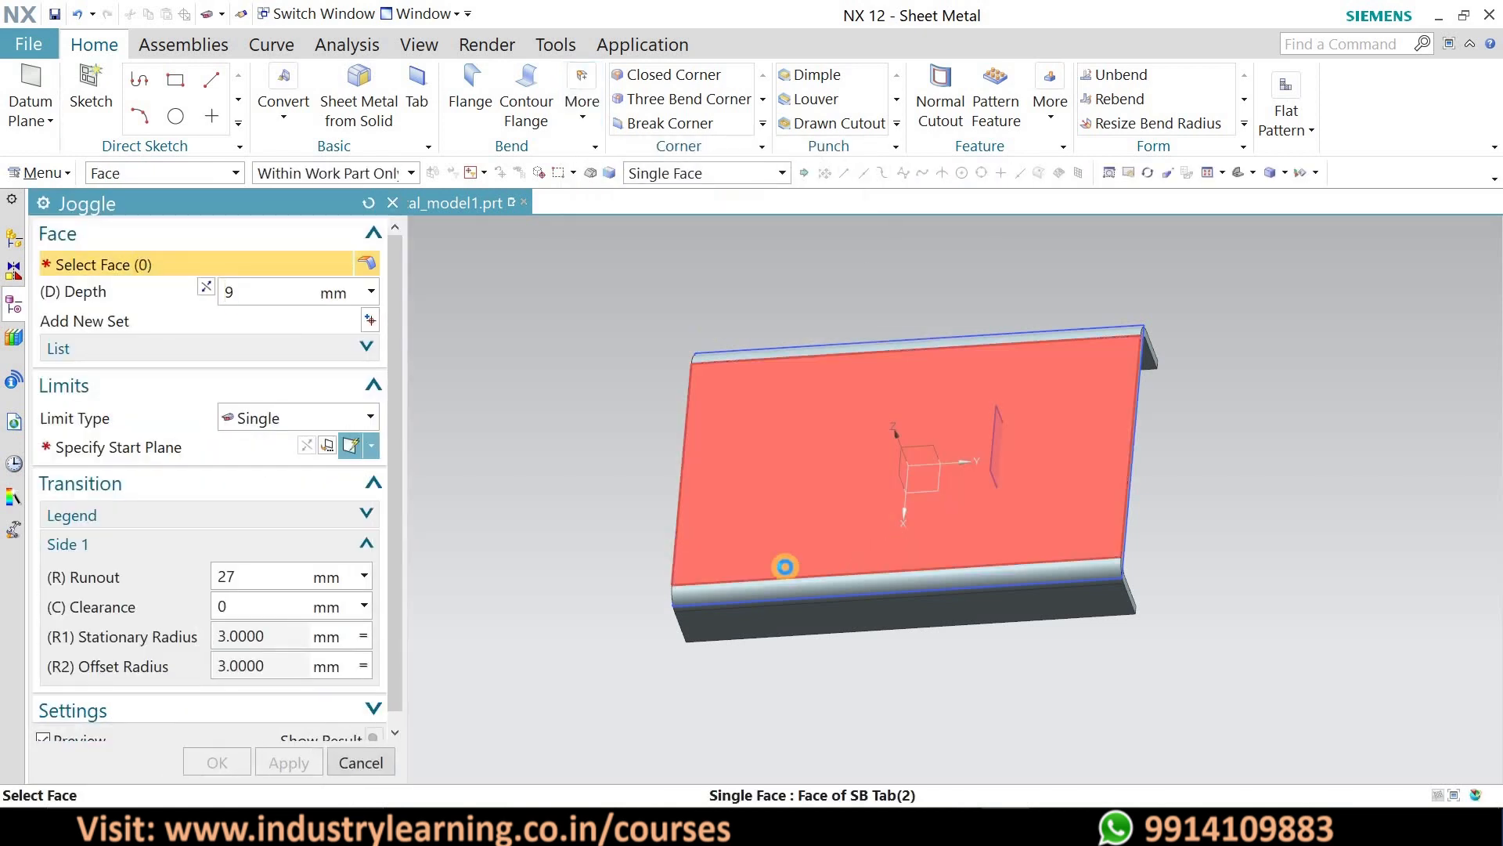
pyautogui.click(785, 566)
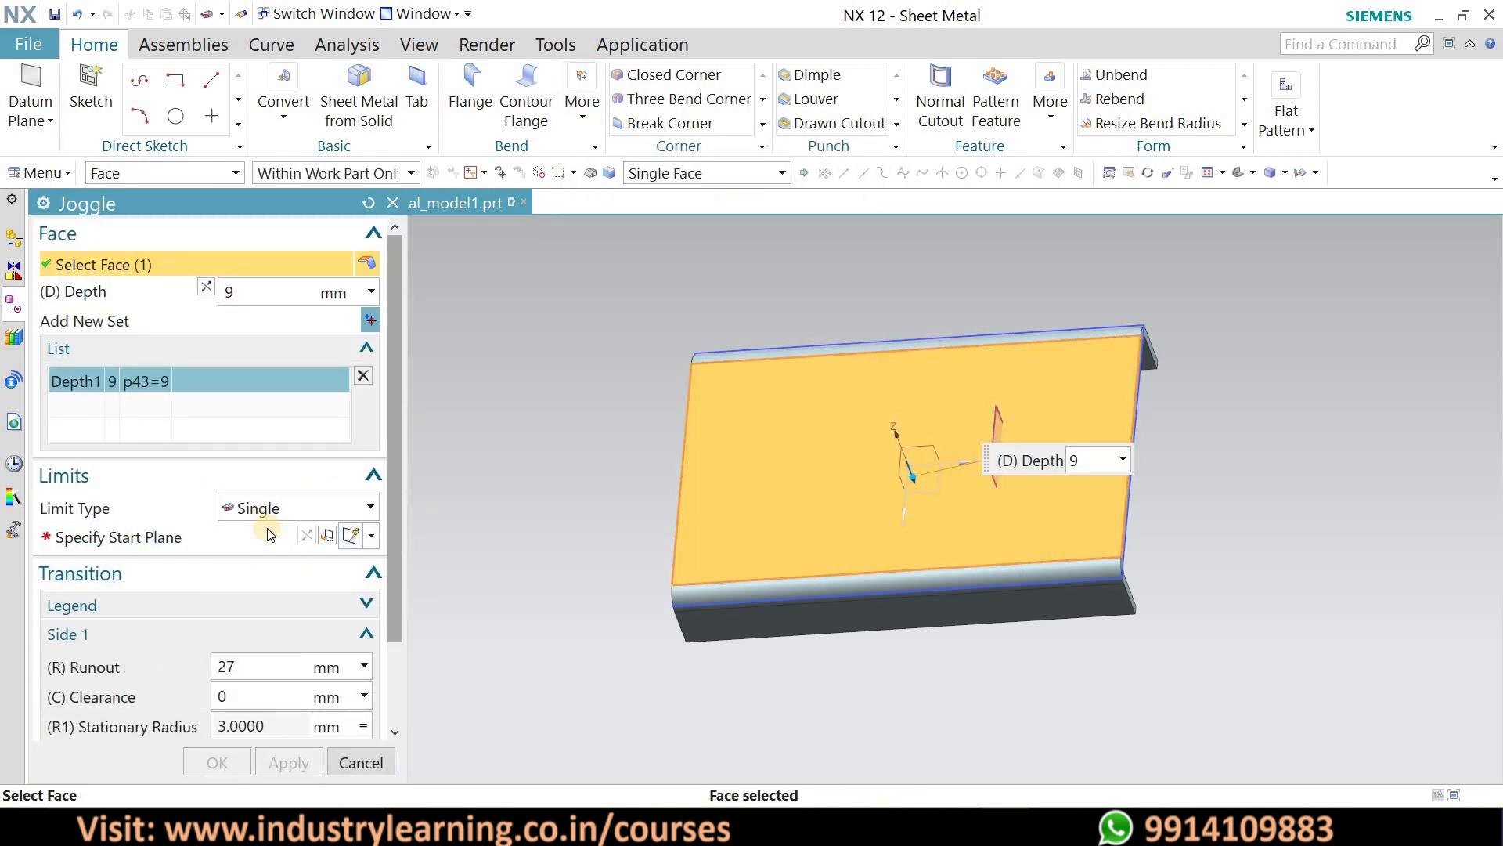
pyautogui.click(266, 508)
pyautogui.click(261, 562)
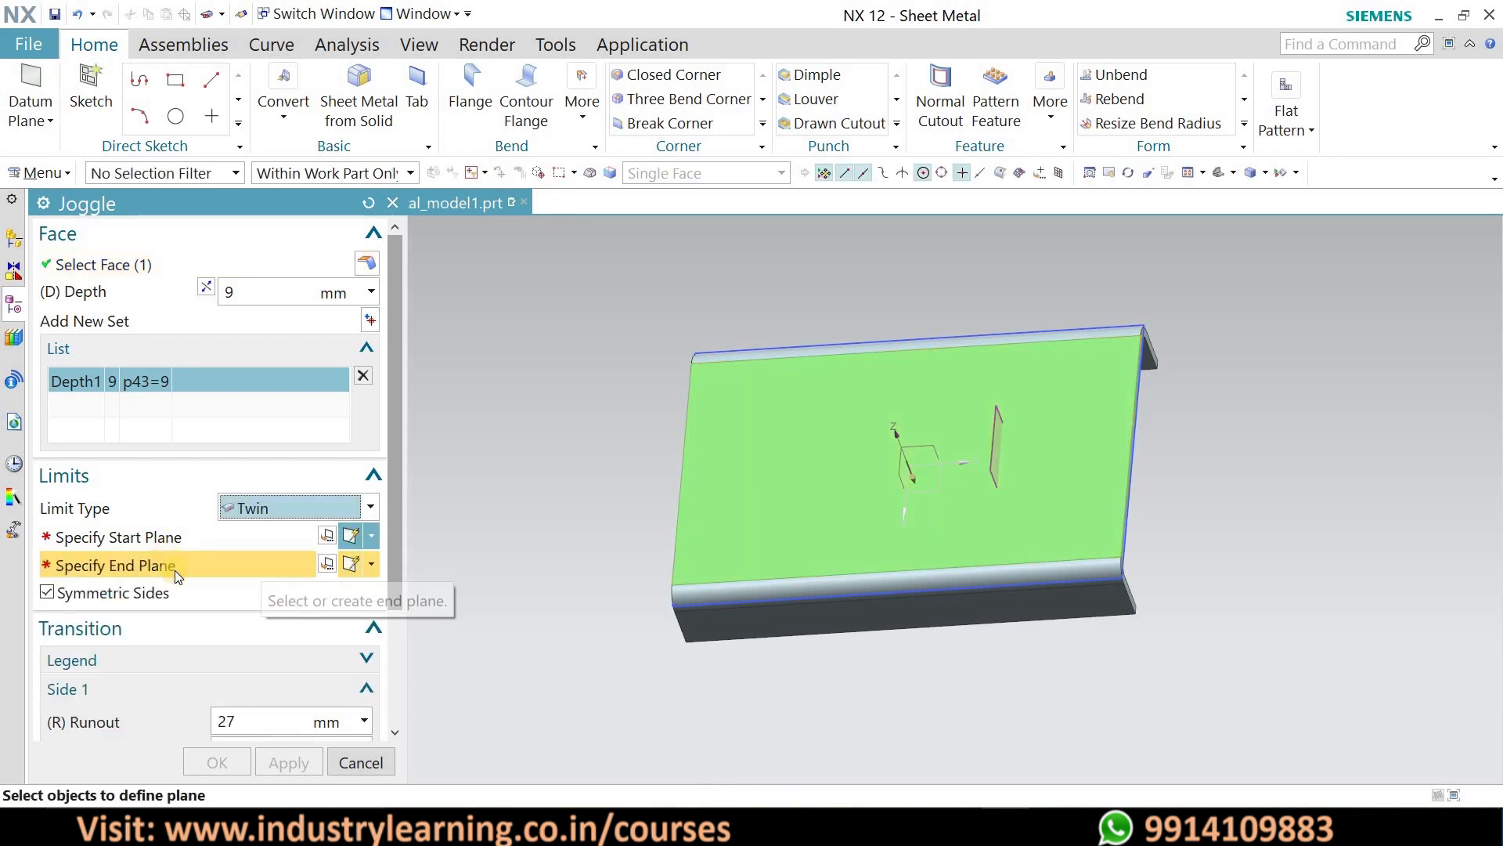
# - Set the XZ plane as the twin joggle's start plane and the offset datum plane as its end plane, and inspect the result
pyautogui.click(180, 538)
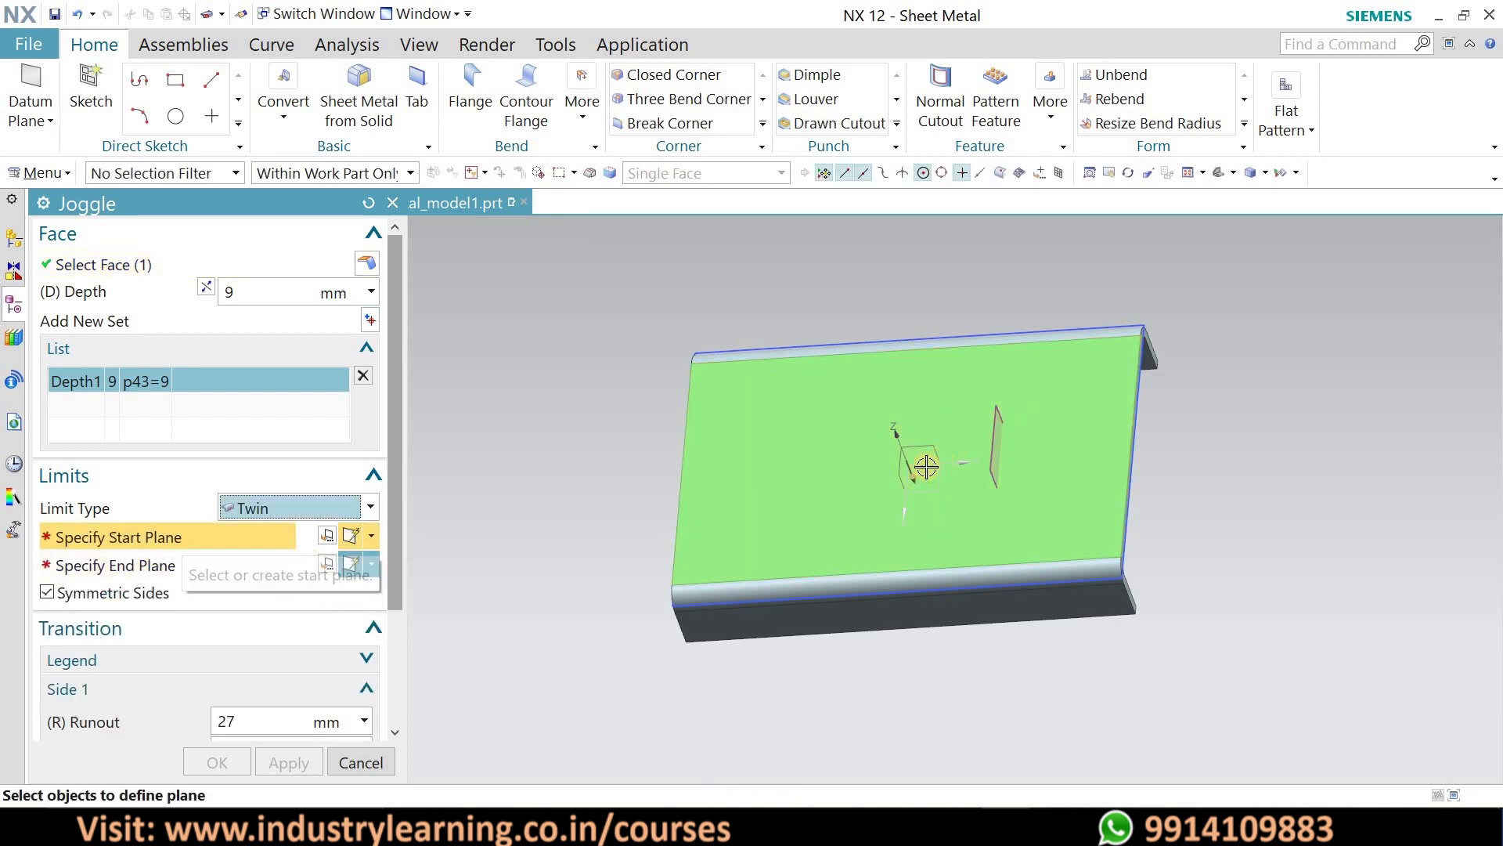
pyautogui.click(901, 471)
pyautogui.click(162, 568)
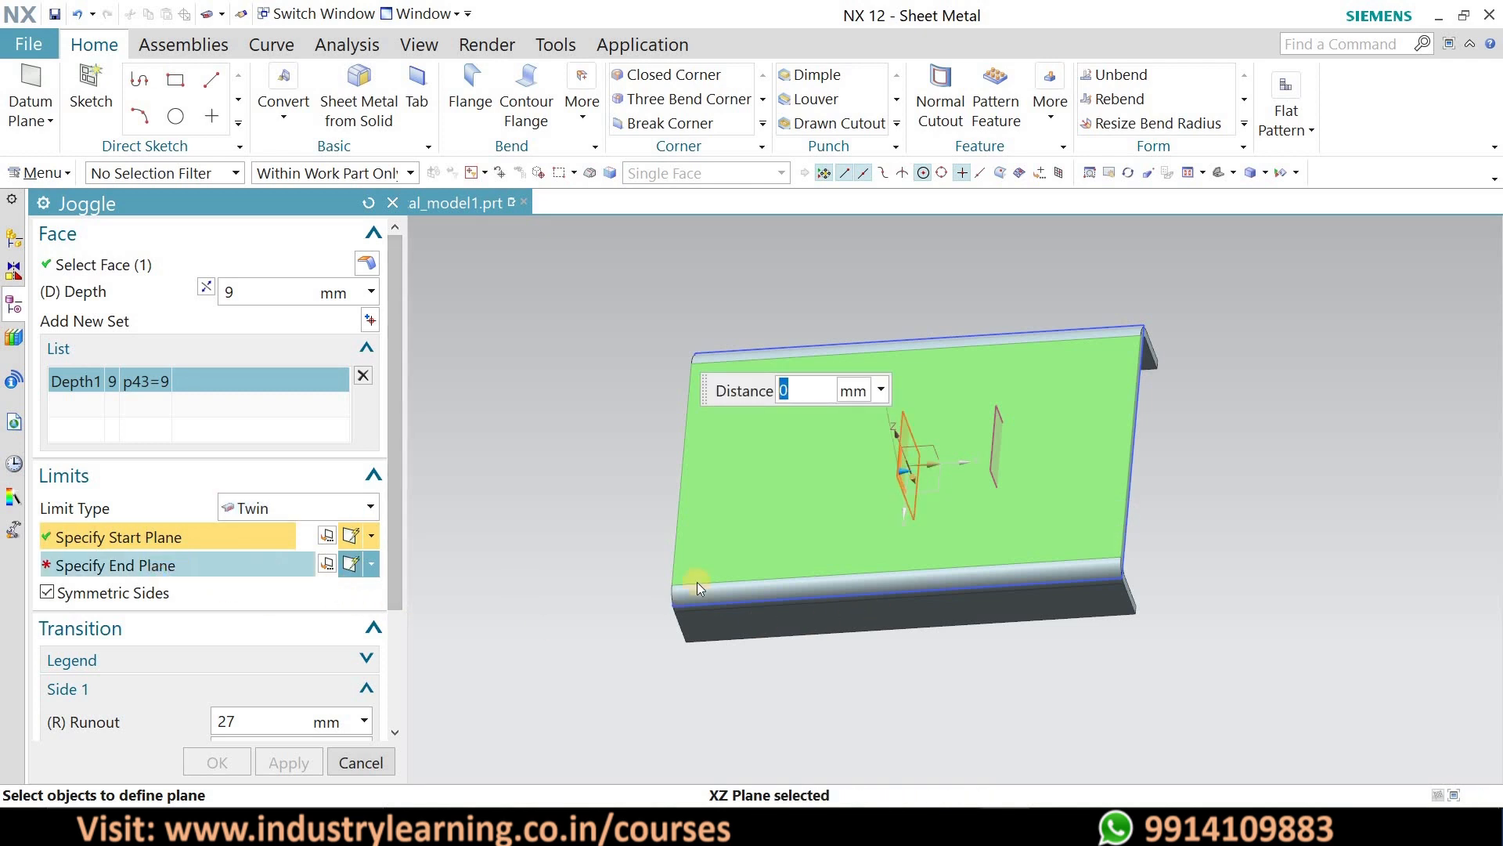
pyautogui.click(993, 435)
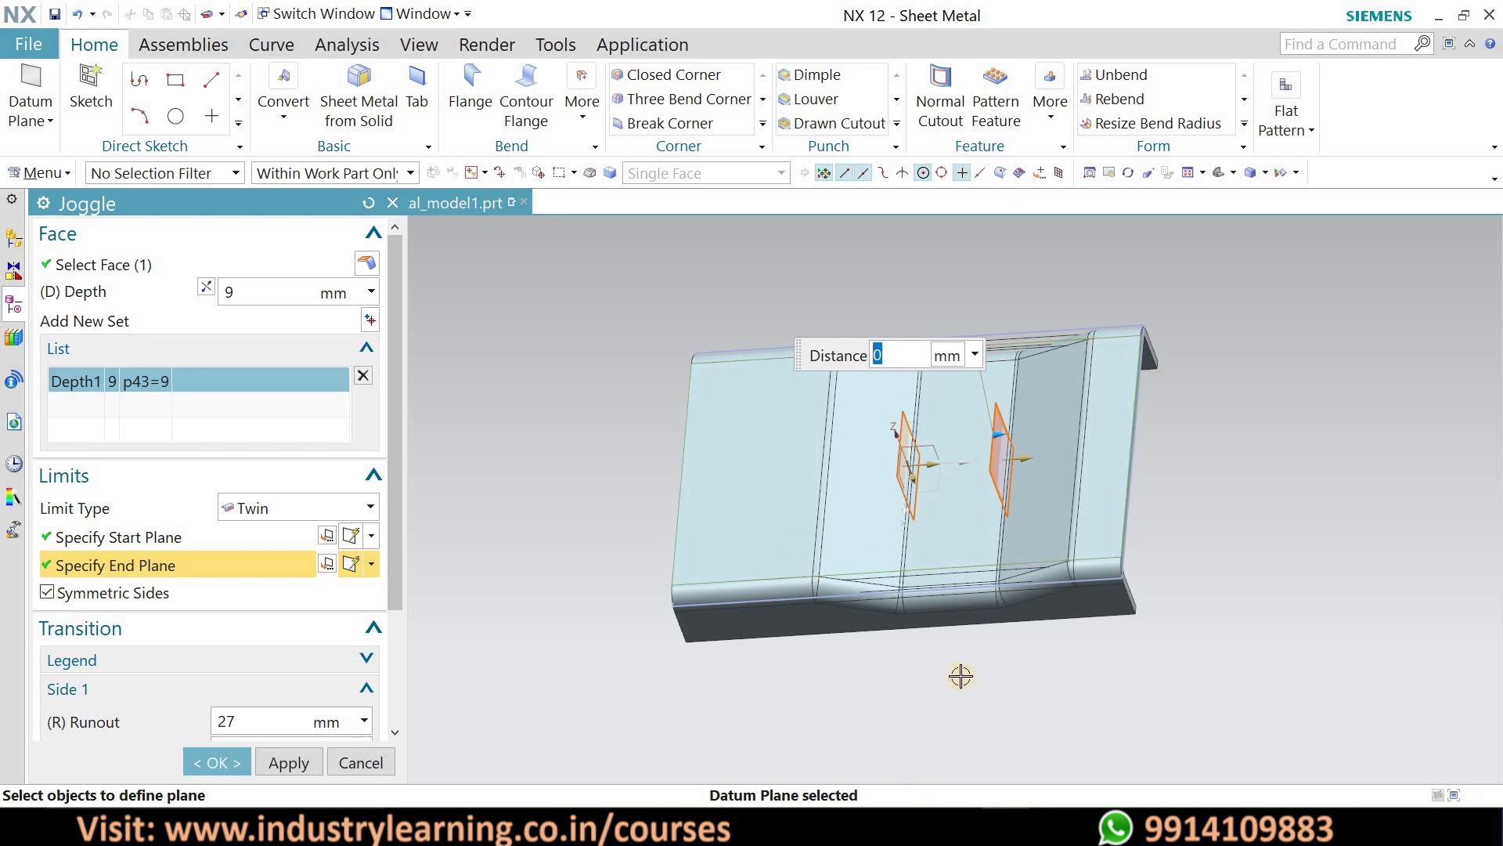
pyautogui.moveTo(935, 604); pyautogui.dragTo(371, 697, button='middle')
pyautogui.scroll(-3, 370, 695)
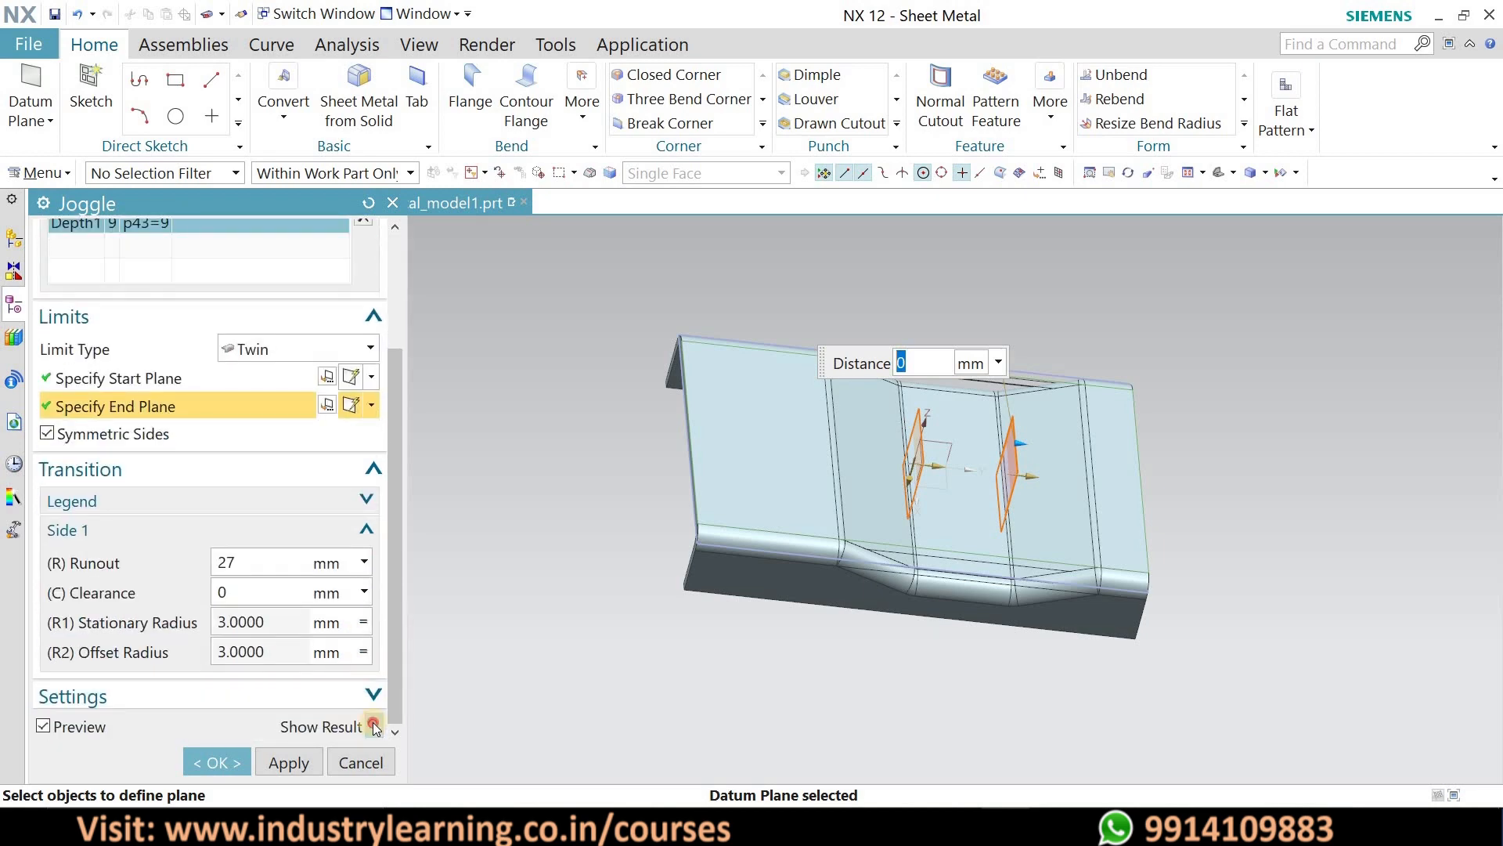
pyautogui.middleClick(1167, 490)
pyautogui.moveTo(1180, 462); pyautogui.dragTo(919, 426, button='middle')
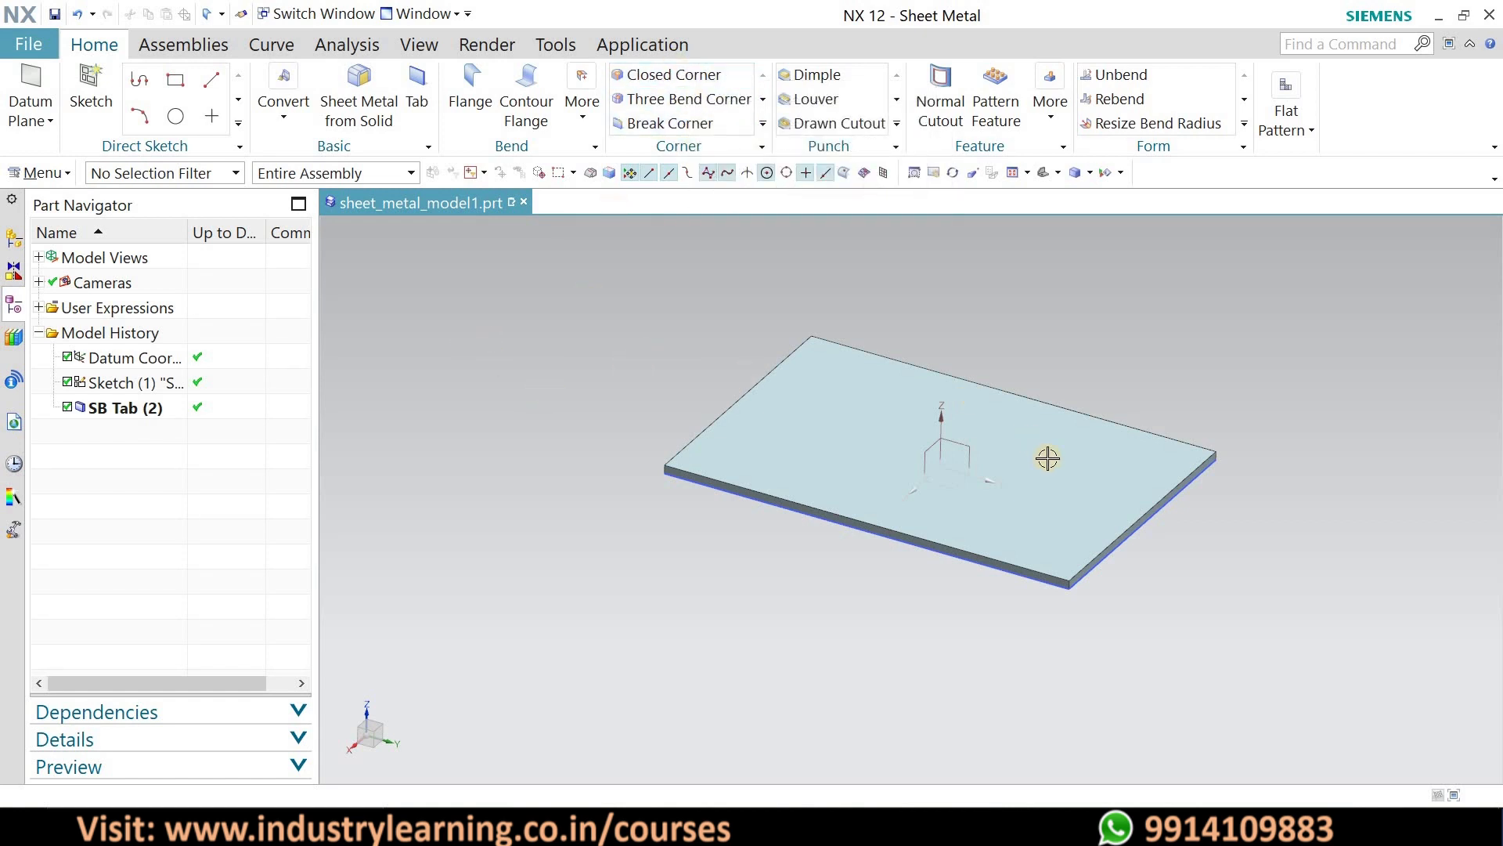
# - Create full-width 20 mm flanges at 90° on two adjacent edges of the tab
pyautogui.moveTo(1178, 552); pyautogui.dragTo(1127, 532, button='middle')
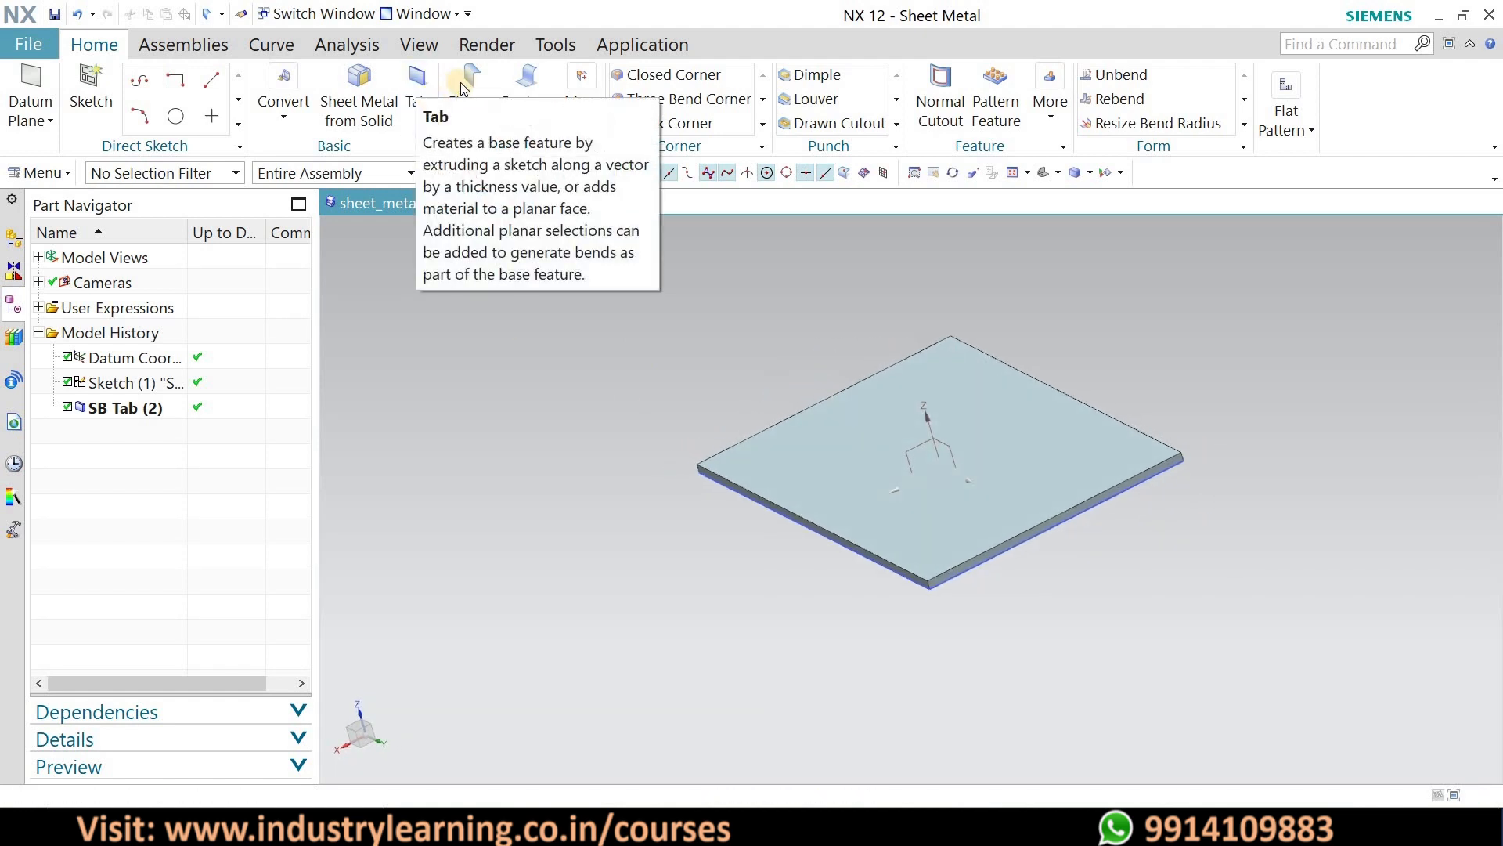
pyautogui.click(912, 574)
pyautogui.click(985, 551)
pyautogui.moveTo(1006, 566); pyautogui.dragTo(993, 540, button='middle')
pyautogui.scroll(3, 947, 400)
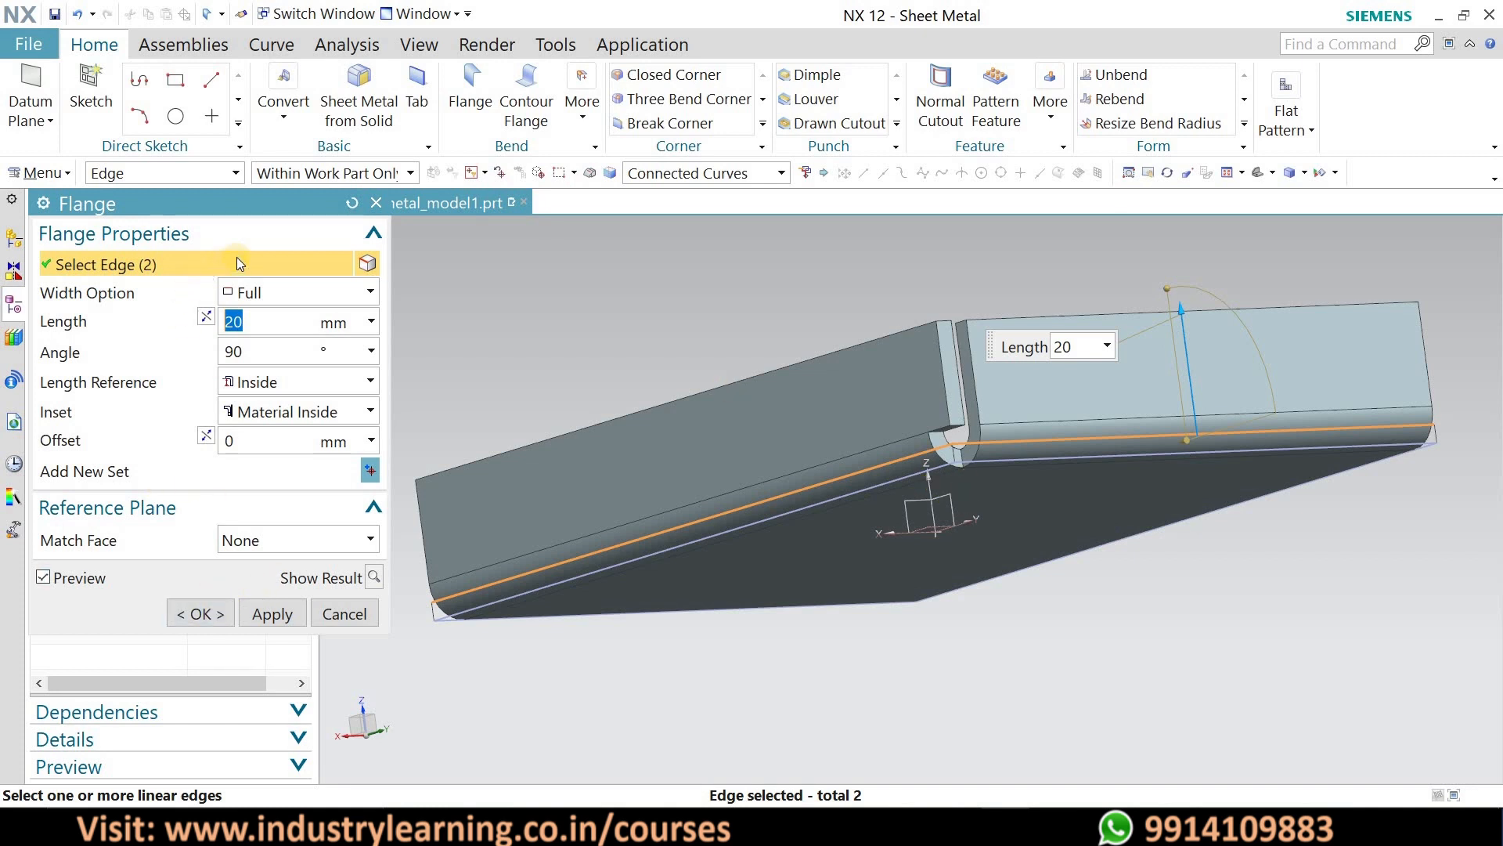
pyautogui.click(189, 614)
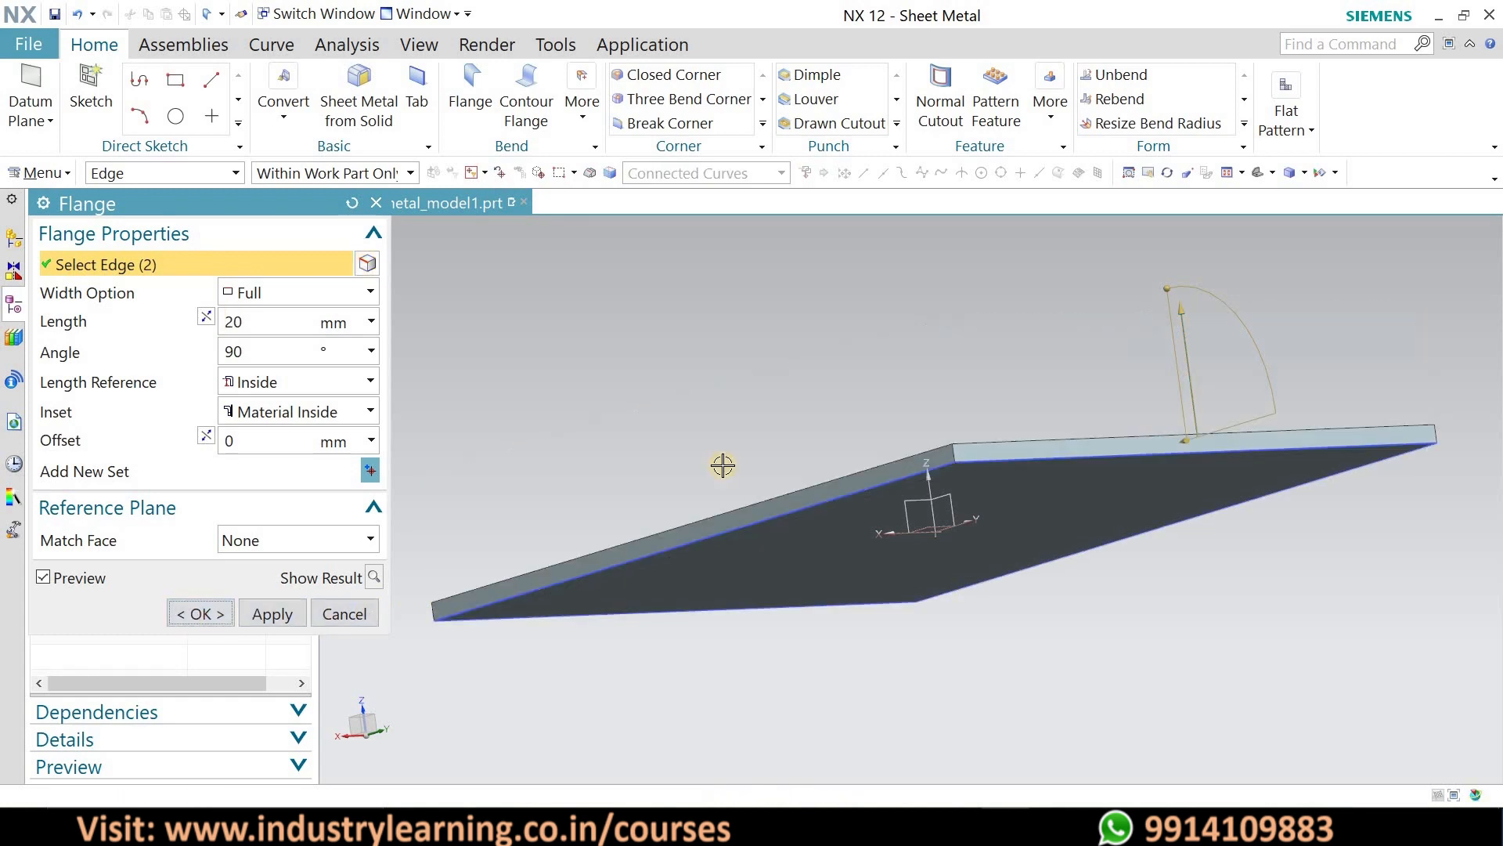
# - Start a Close and Relief closed corner on the bend face at the corner between the two flanges, keeping the Open treatment
pyautogui.click(669, 75)
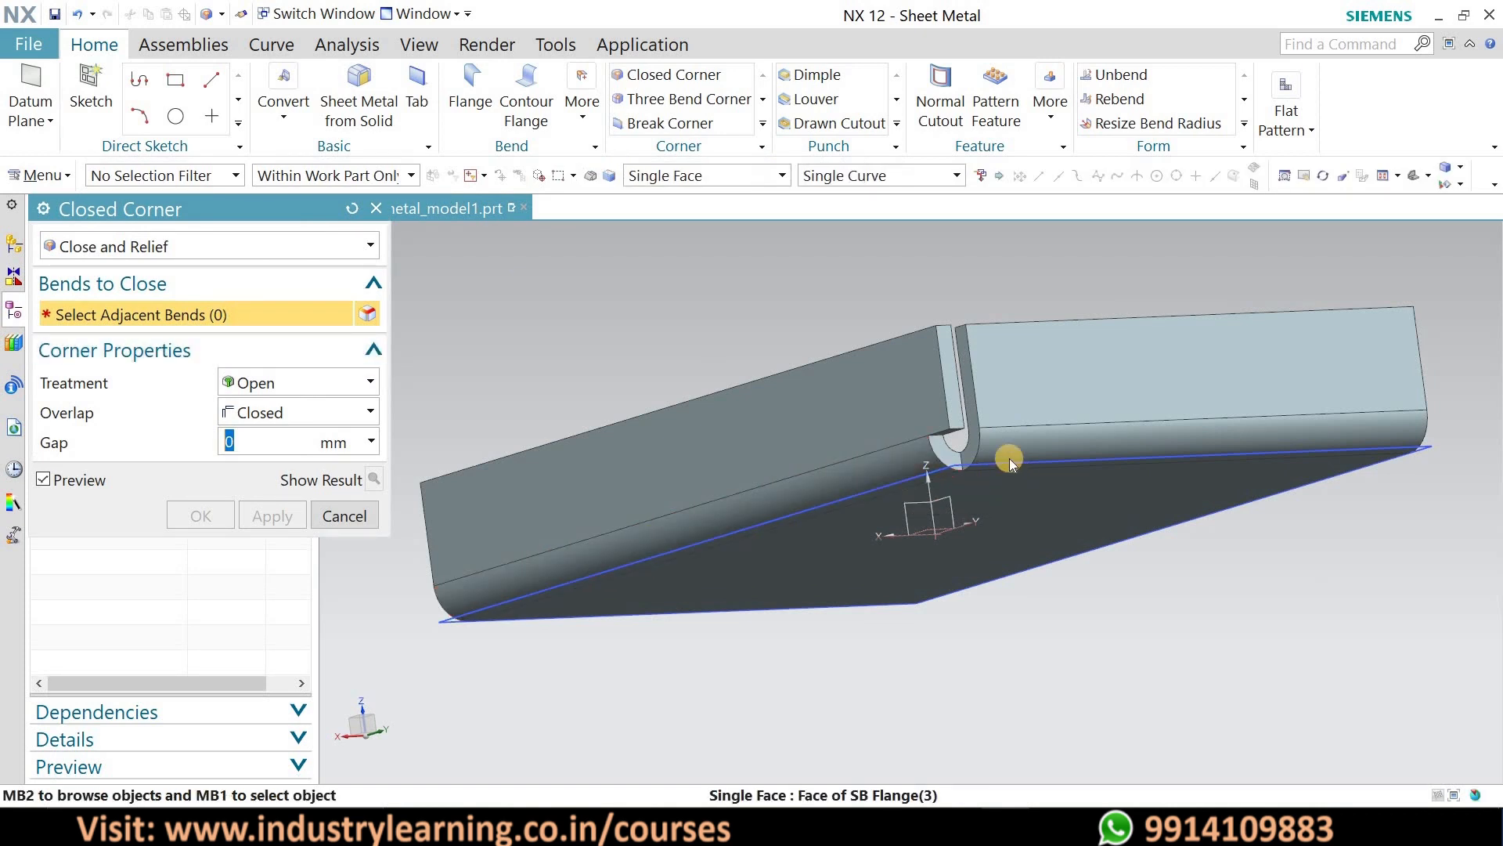
pyautogui.click(963, 470)
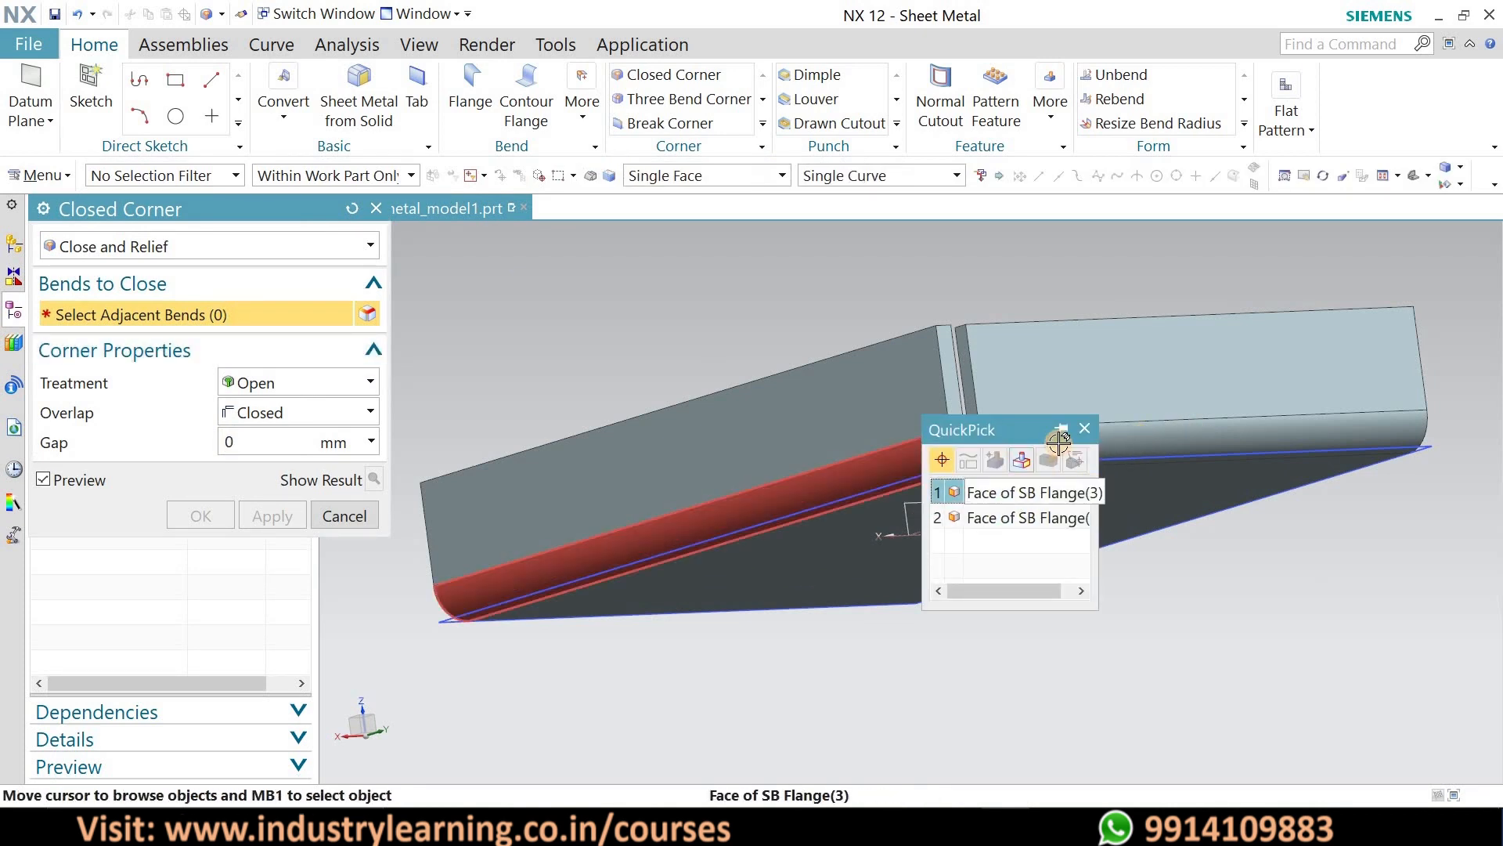
pyautogui.click(1010, 493)
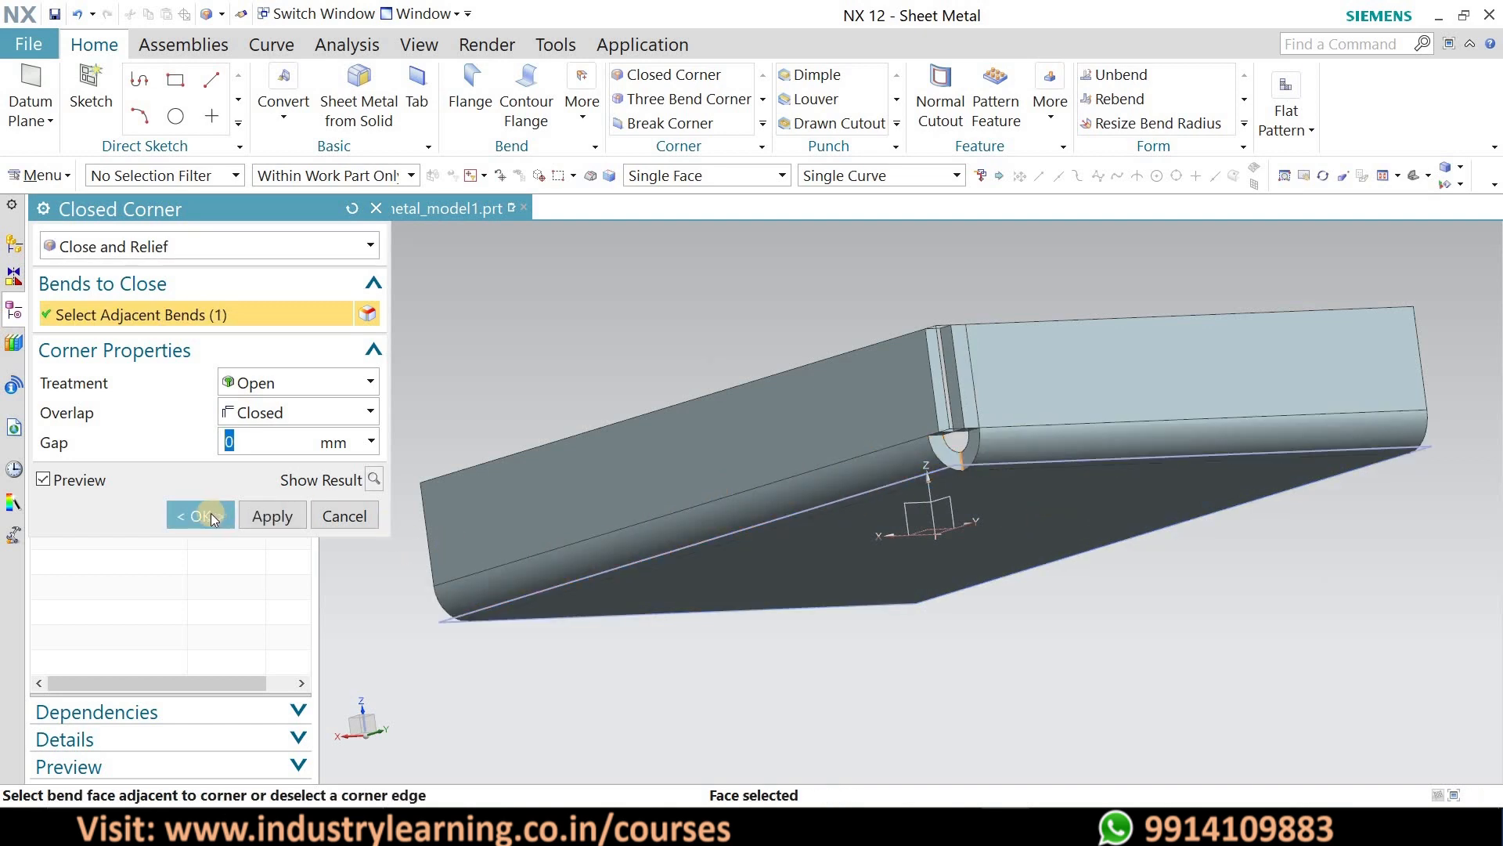
pyautogui.click(298, 382)
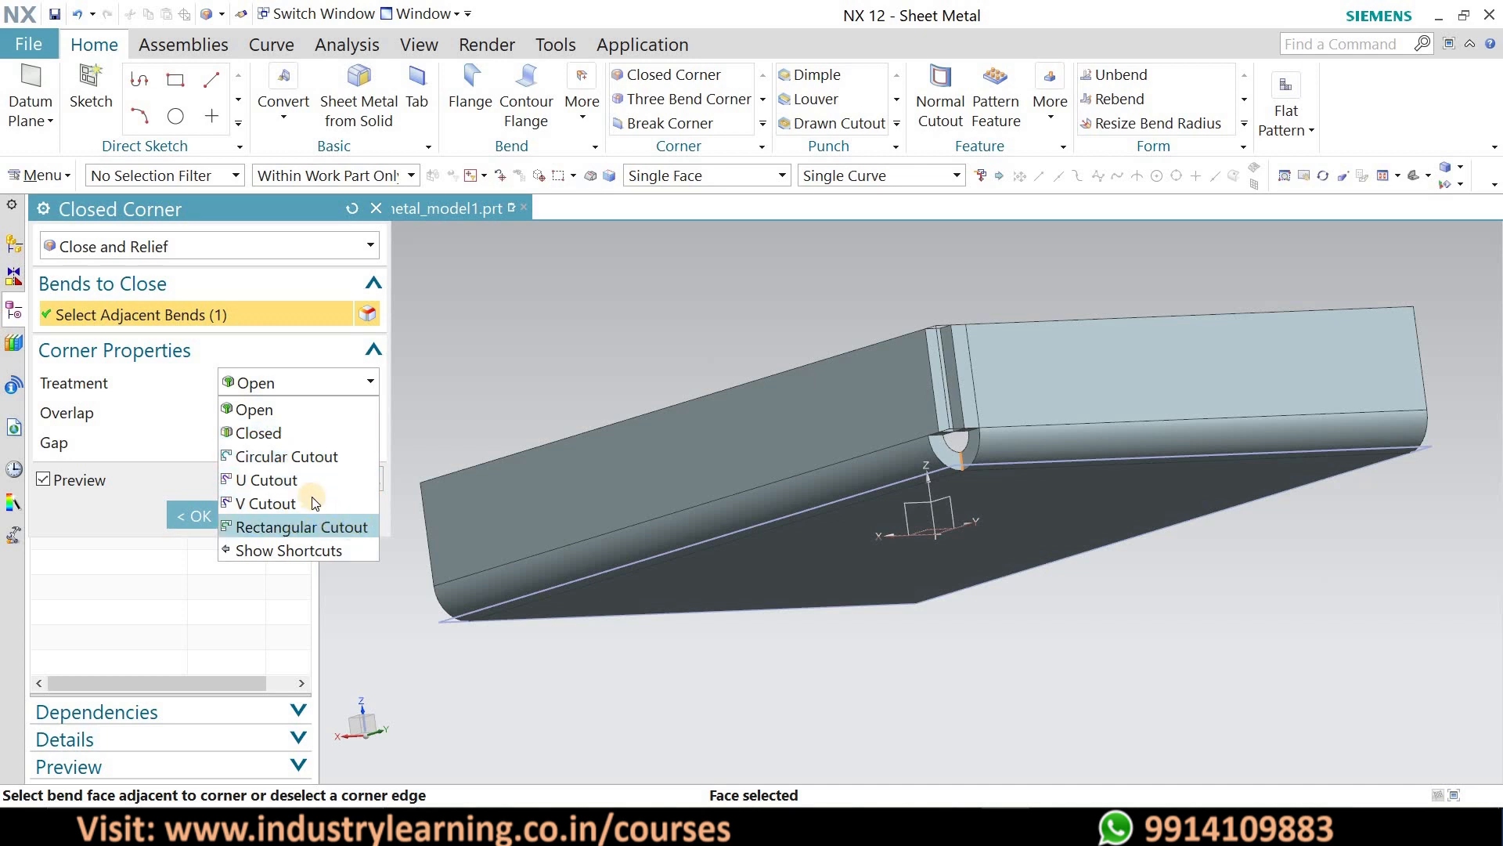
pyautogui.click(266, 409)
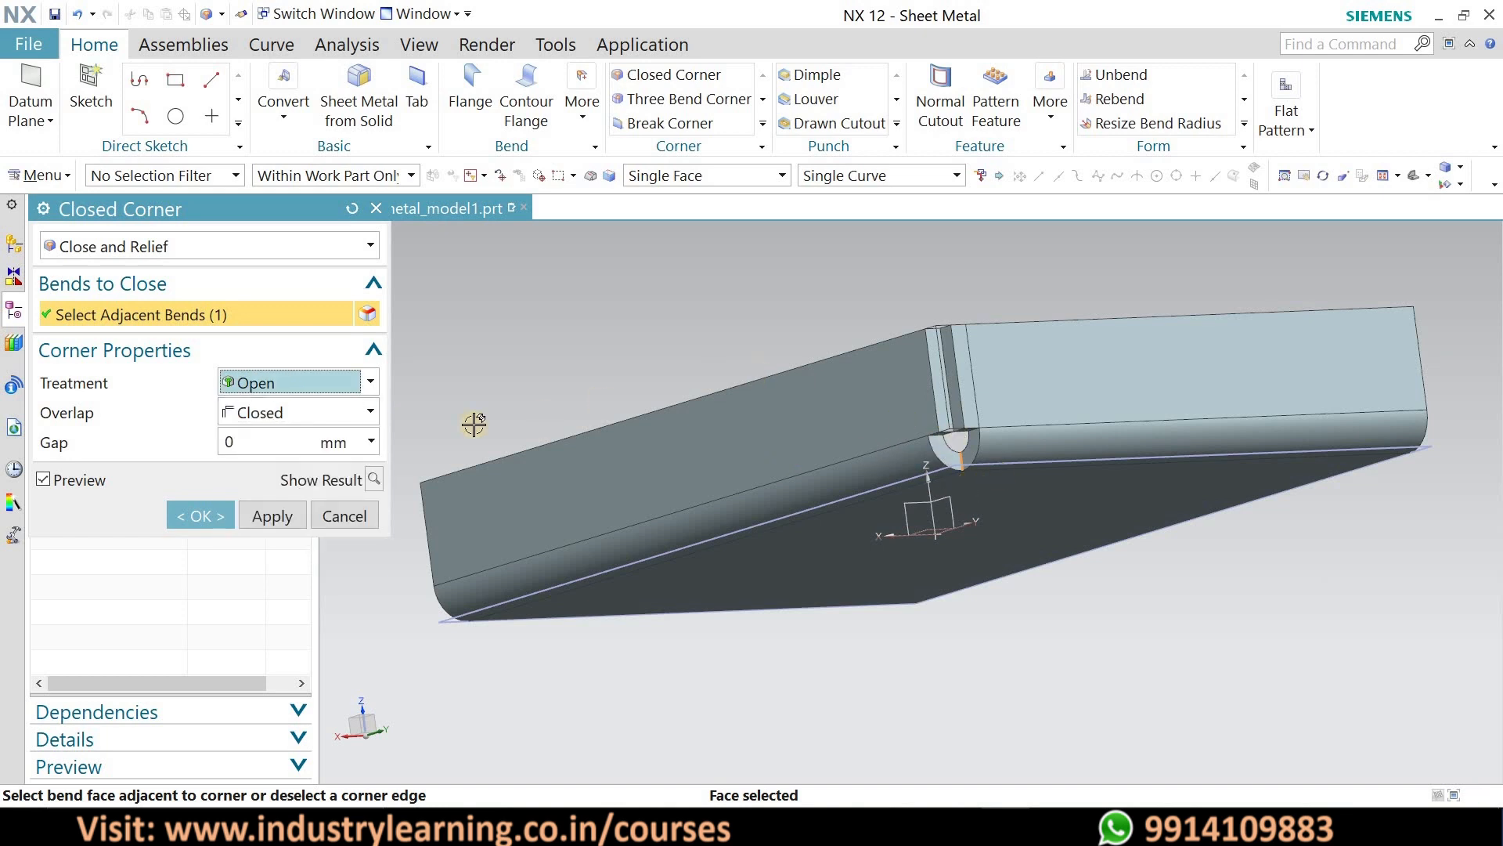
# - Try a 2 mm gap on the open corner and set the gap back to 0 mm
pyautogui.doubleClick(263, 443)
pyautogui.write('2')
pyautogui.press('Return')
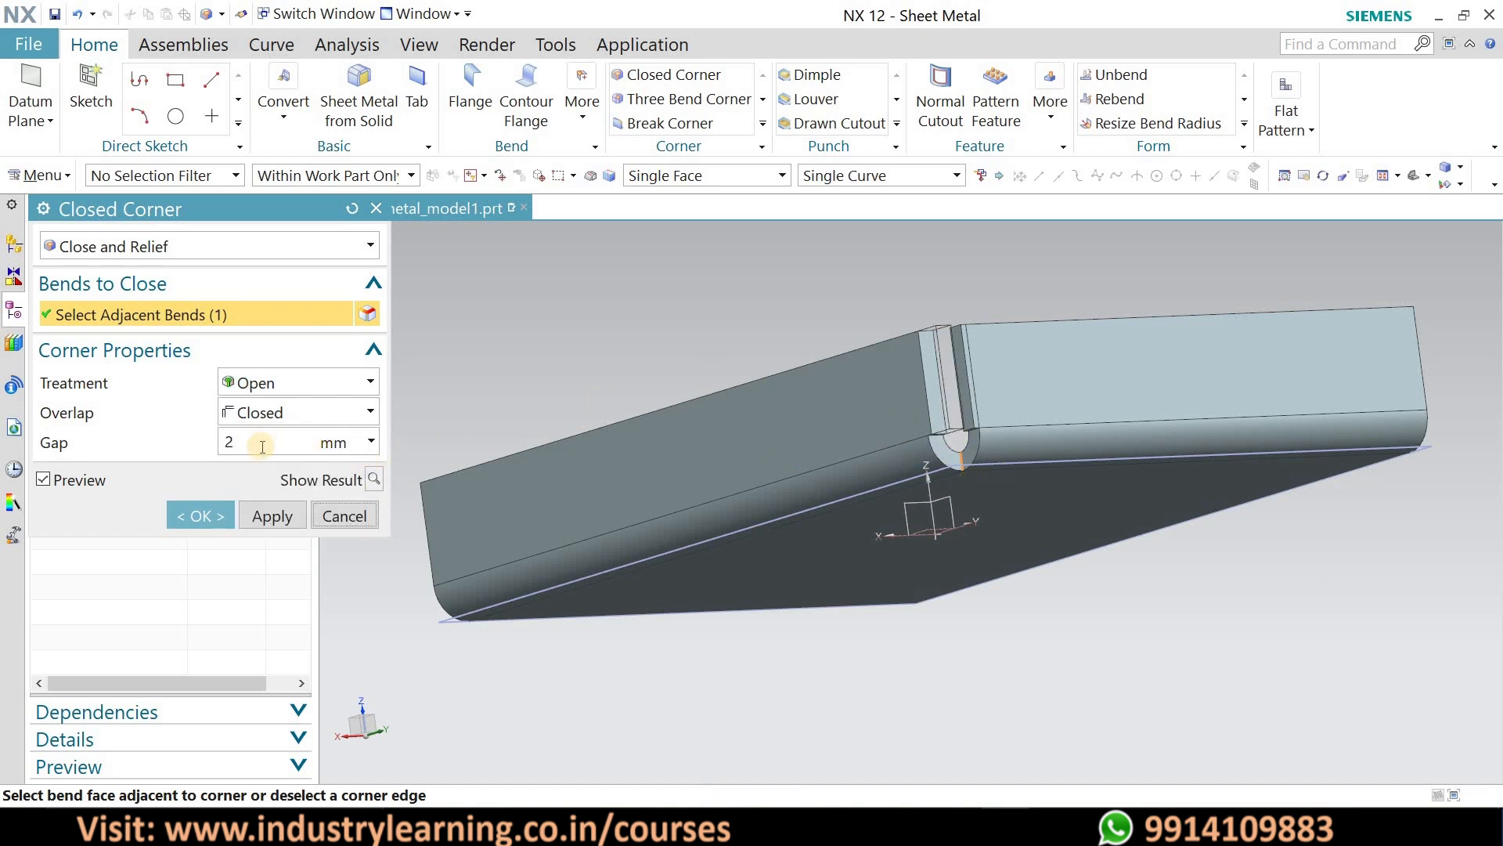
pyautogui.click(221, 441)
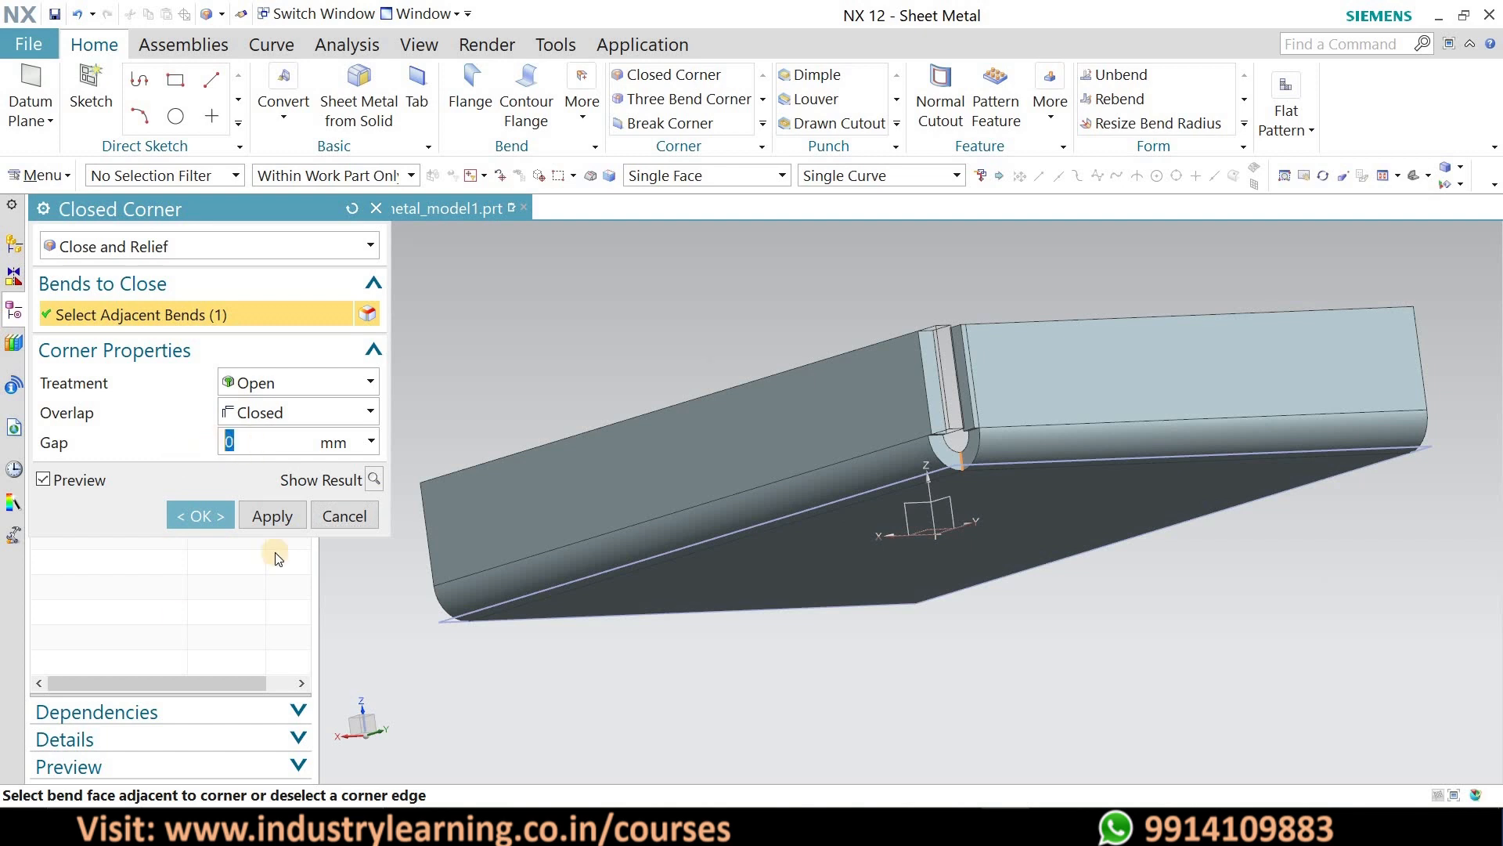
pyautogui.click(267, 443)
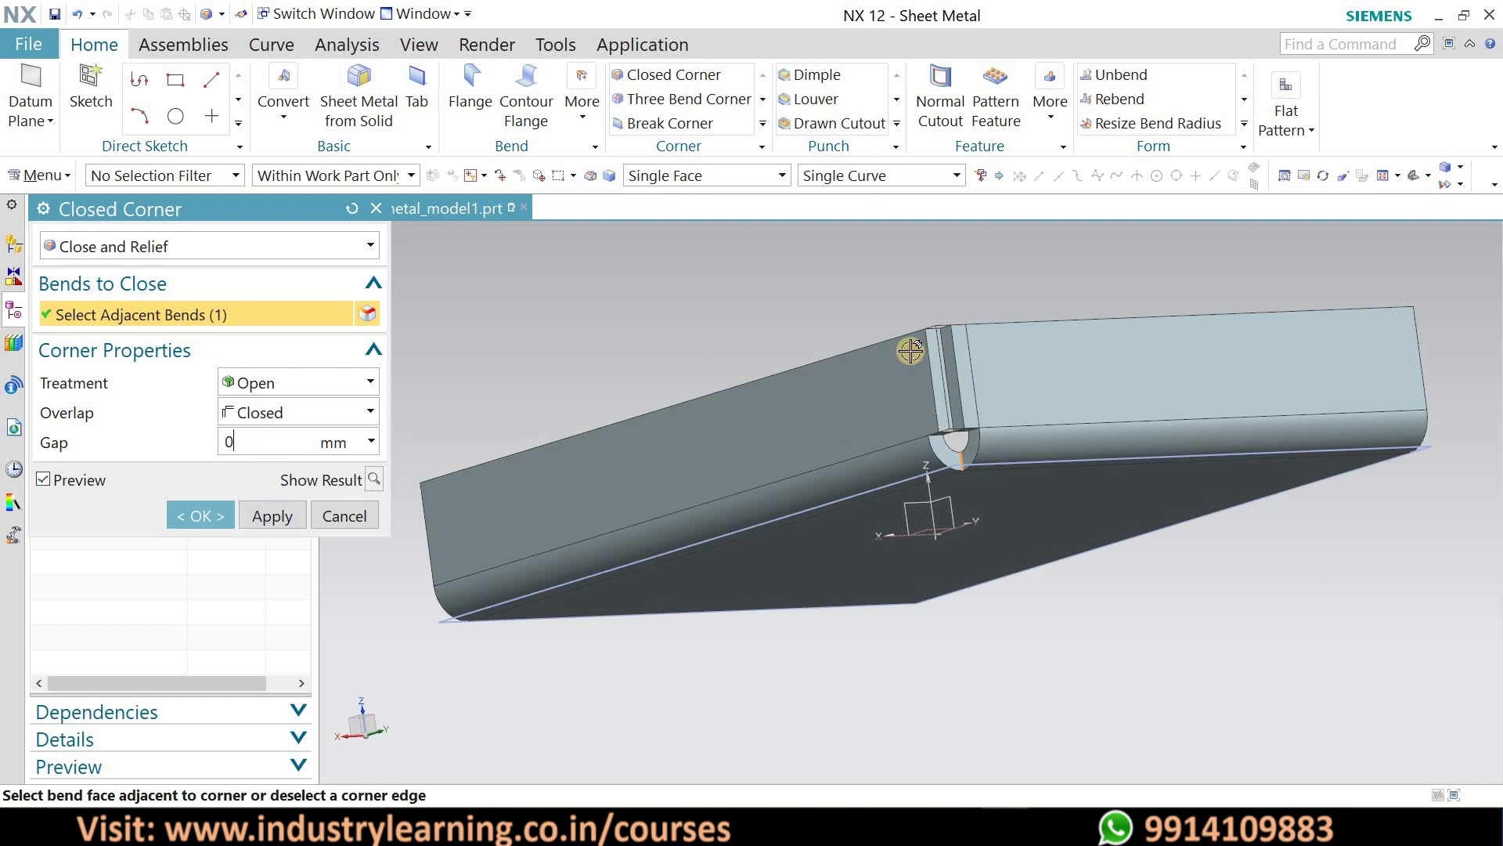
# - Try corner gaps of 1 mm and 2 mm, checking the 2 mm result, and restore the gap to 0 mm
pyautogui.click(224, 438)
pyautogui.press('Return')
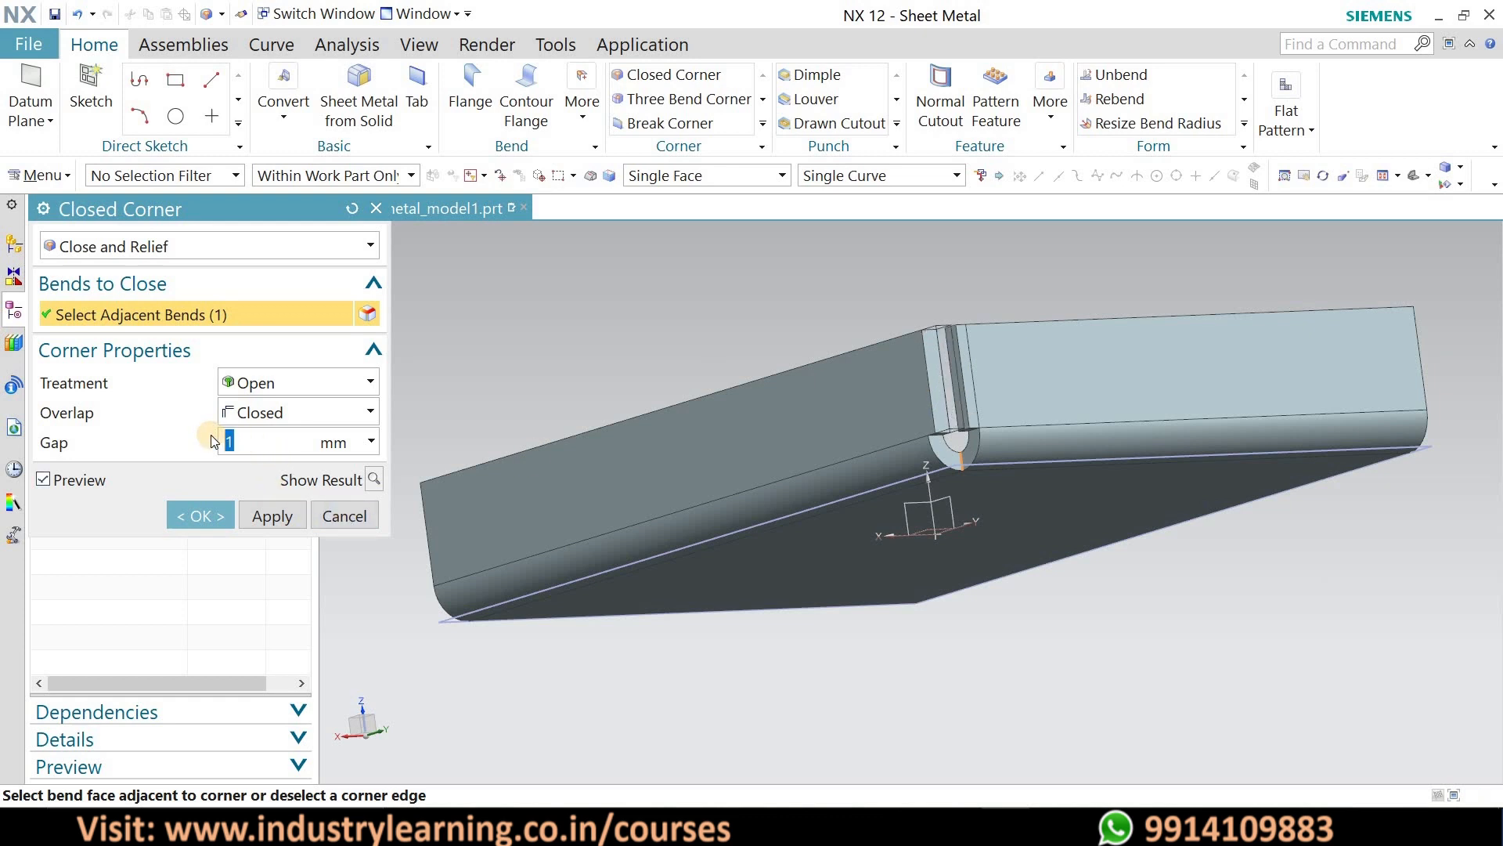
pyautogui.moveTo(250, 441); pyautogui.dragTo(179, 443)
pyautogui.press('Return')
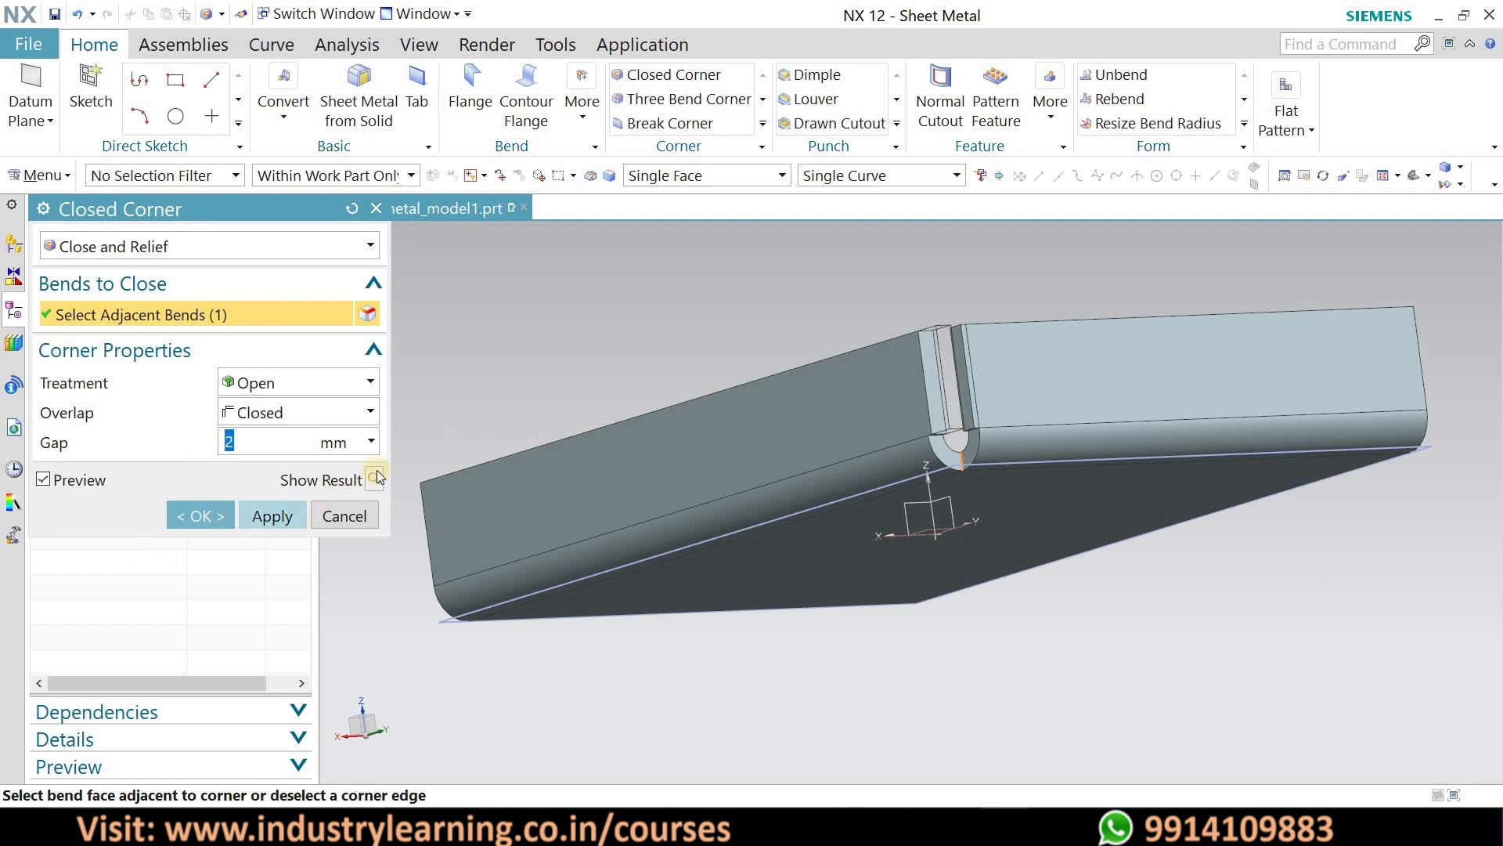
pyautogui.click(373, 483)
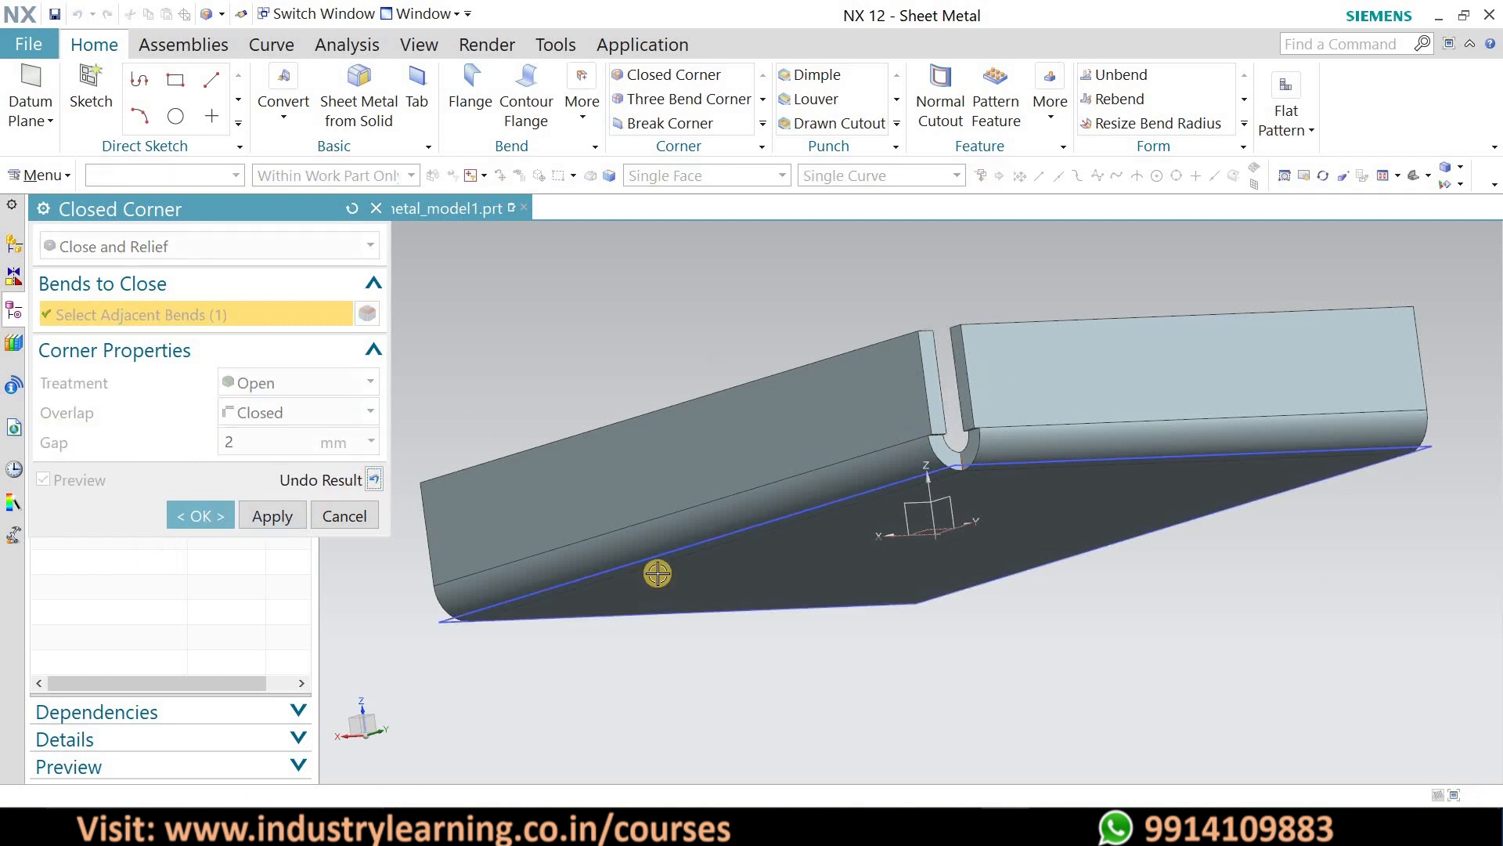
pyautogui.click(375, 480)
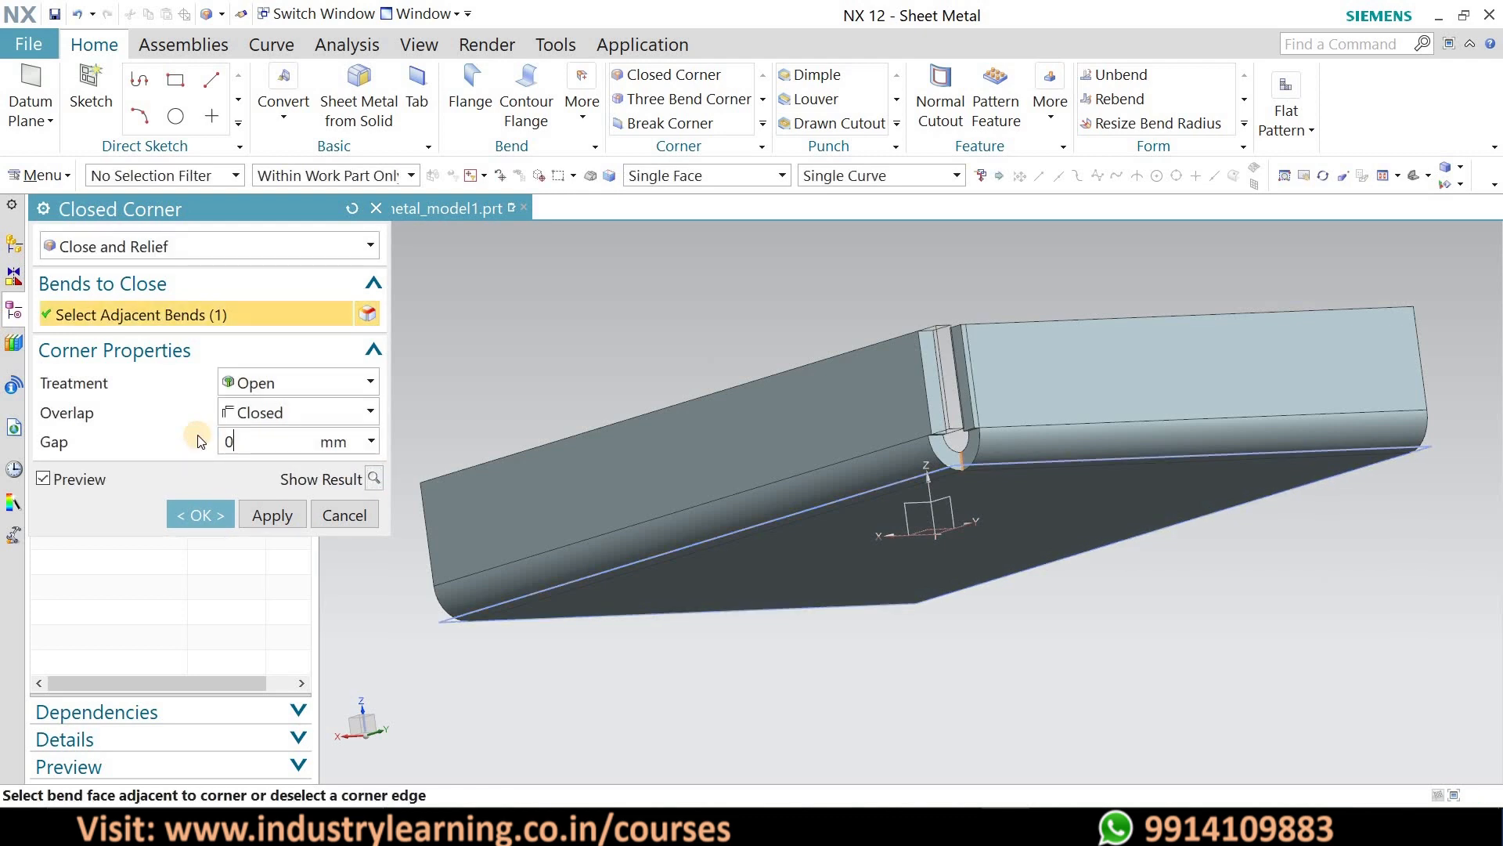
pyautogui.press('Return')
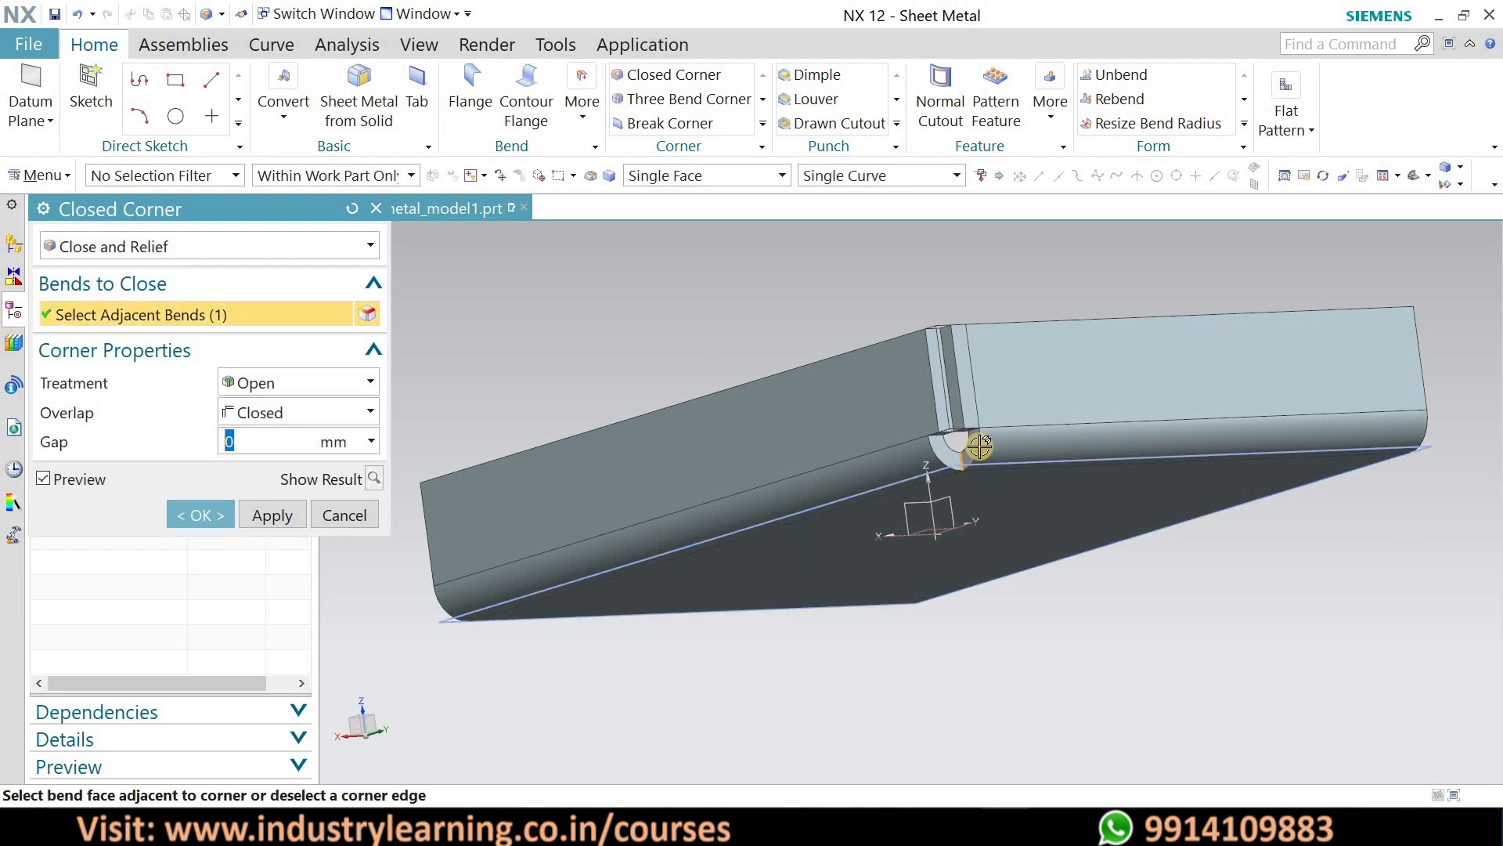
# - Change the corner treatment to Closed
pyautogui.click(291, 383)
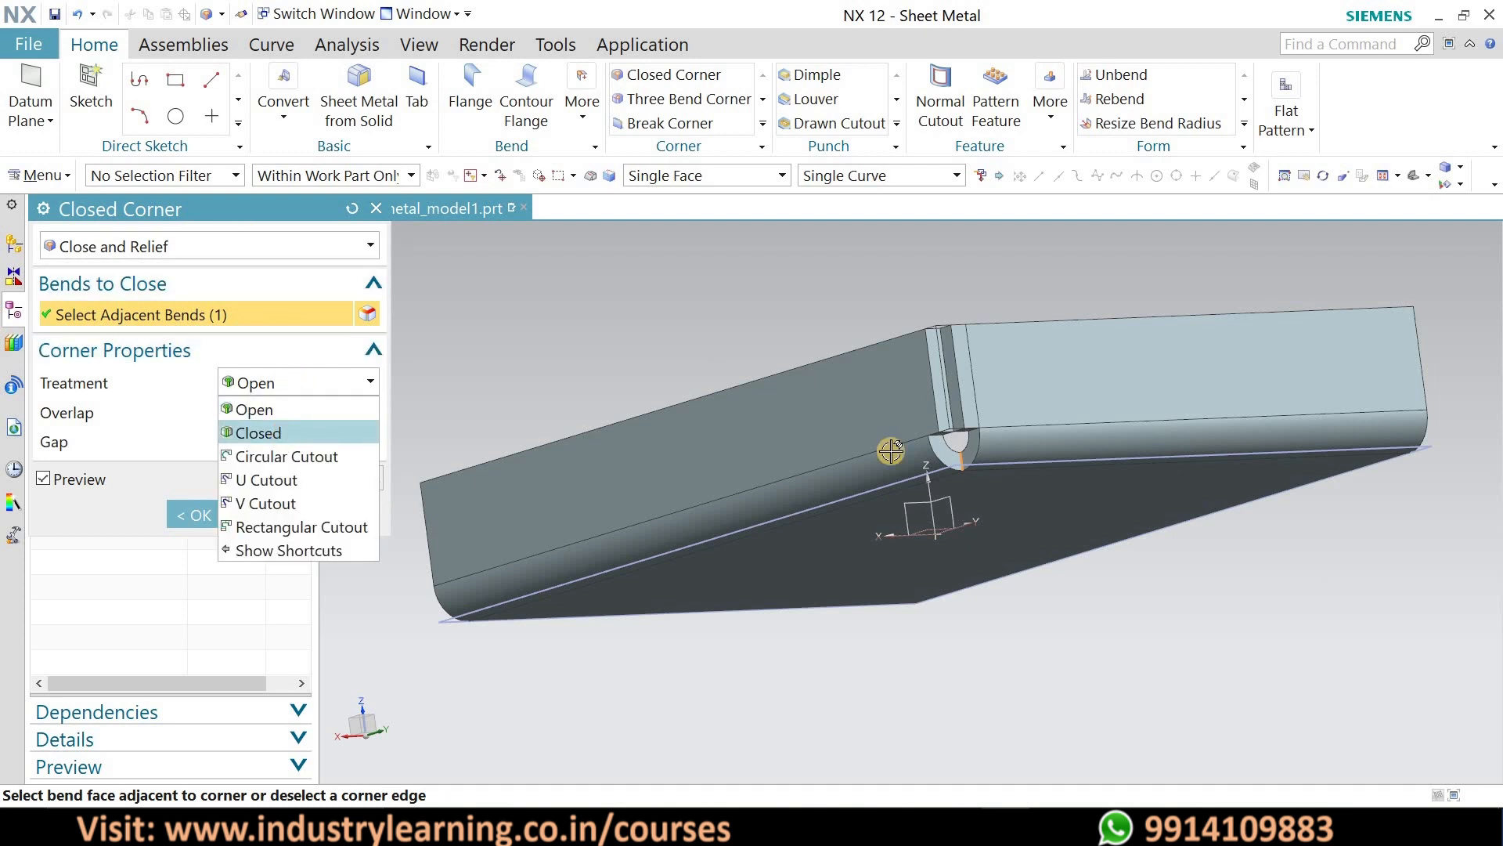
pyautogui.click(284, 432)
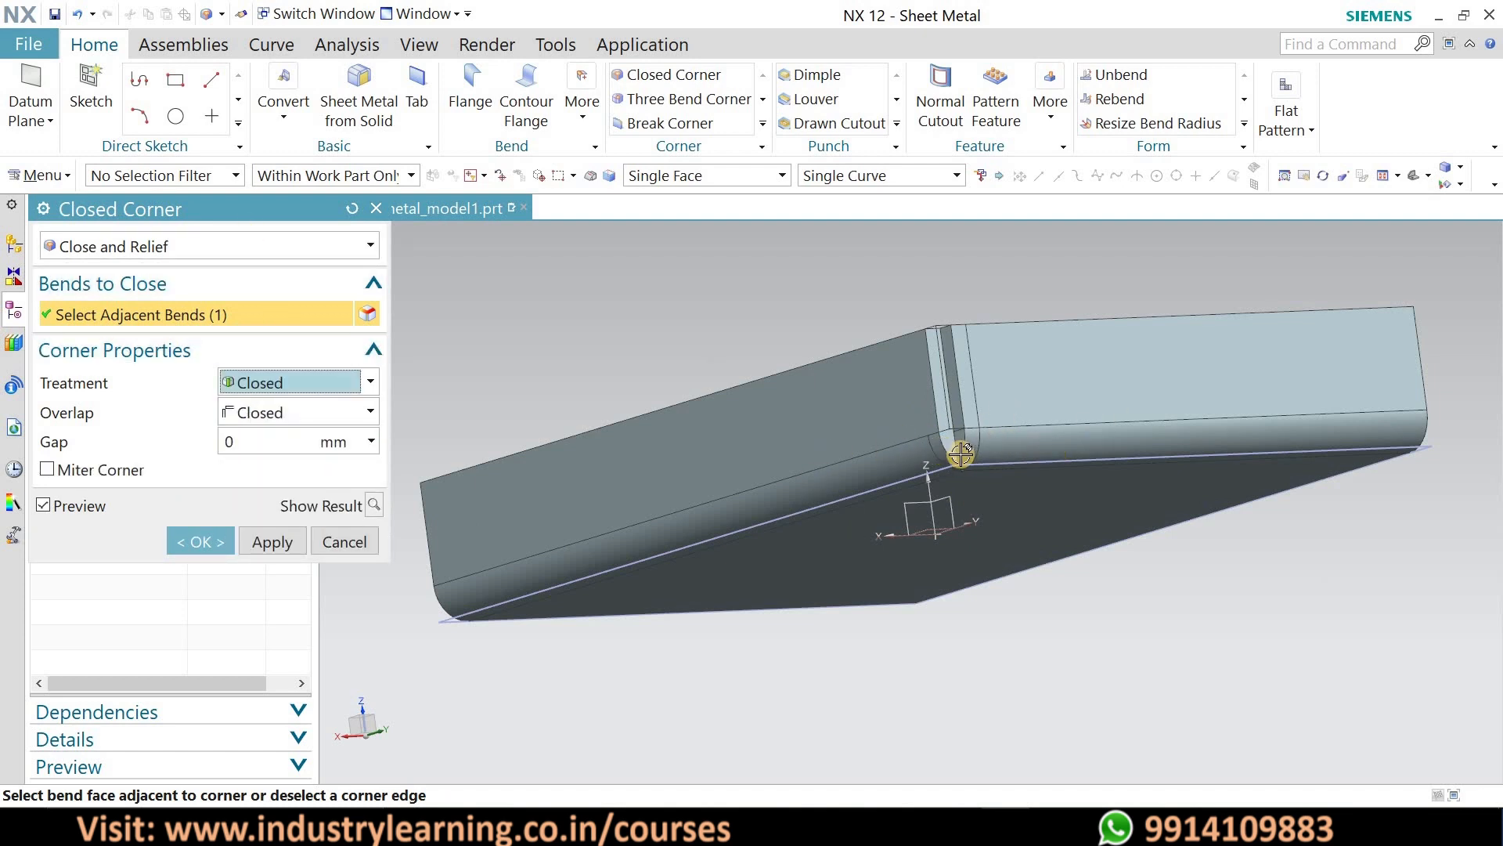
pyautogui.click(337, 414)
# - Change the corner treatment to Circular Cutout and inspect the relief at the flange corner from below
pyautogui.click(311, 389)
pyautogui.click(312, 389)
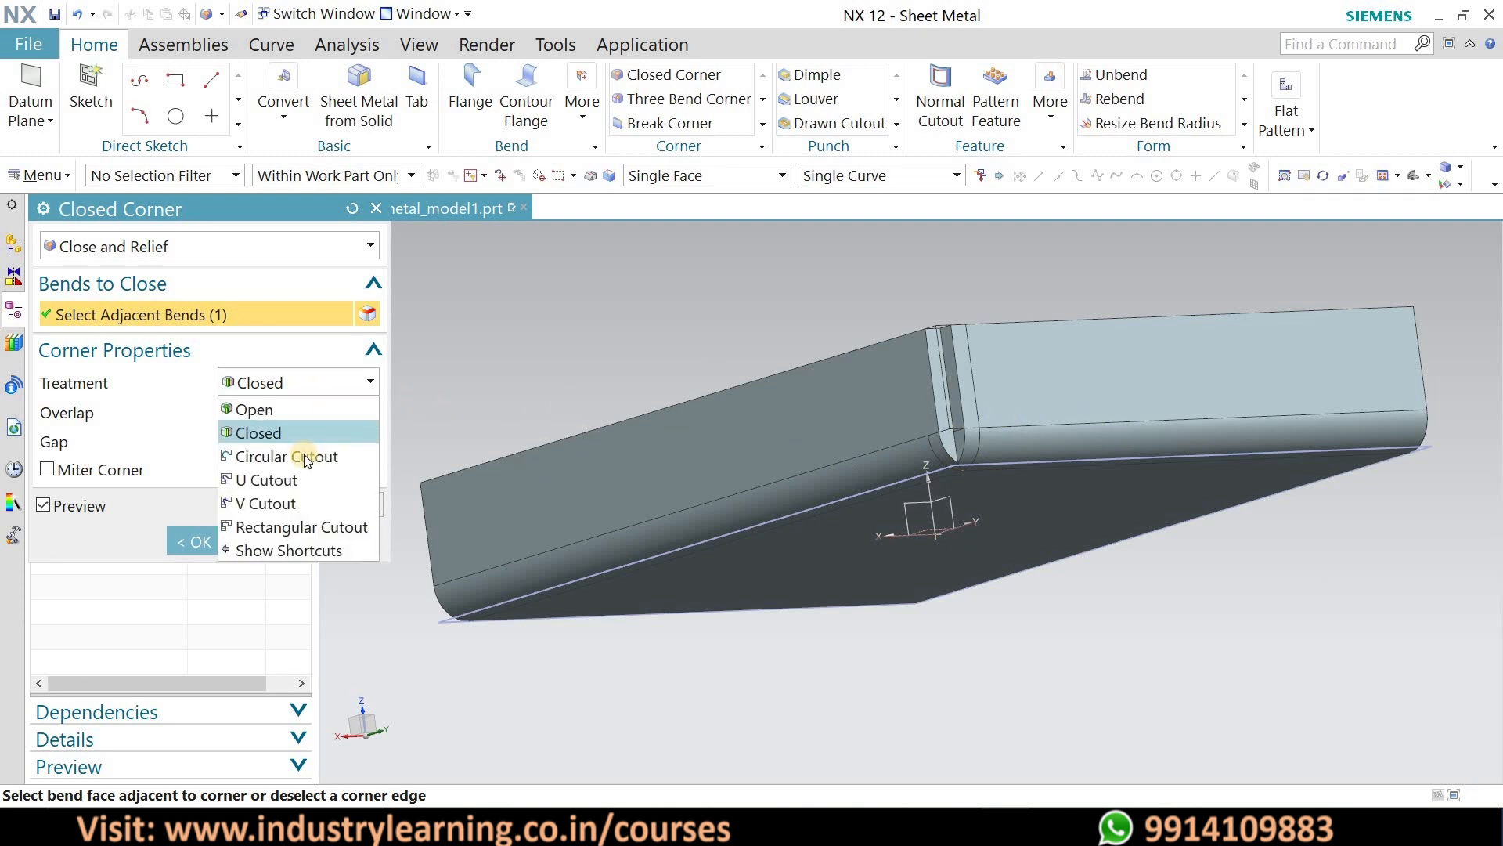
pyautogui.click(301, 456)
pyautogui.moveTo(996, 392)
pyautogui.mouseDown(button='middle')
pyautogui.moveTo(999, 428)
pyautogui.moveTo(994, 392)
pyautogui.mouseUp(button='middle')
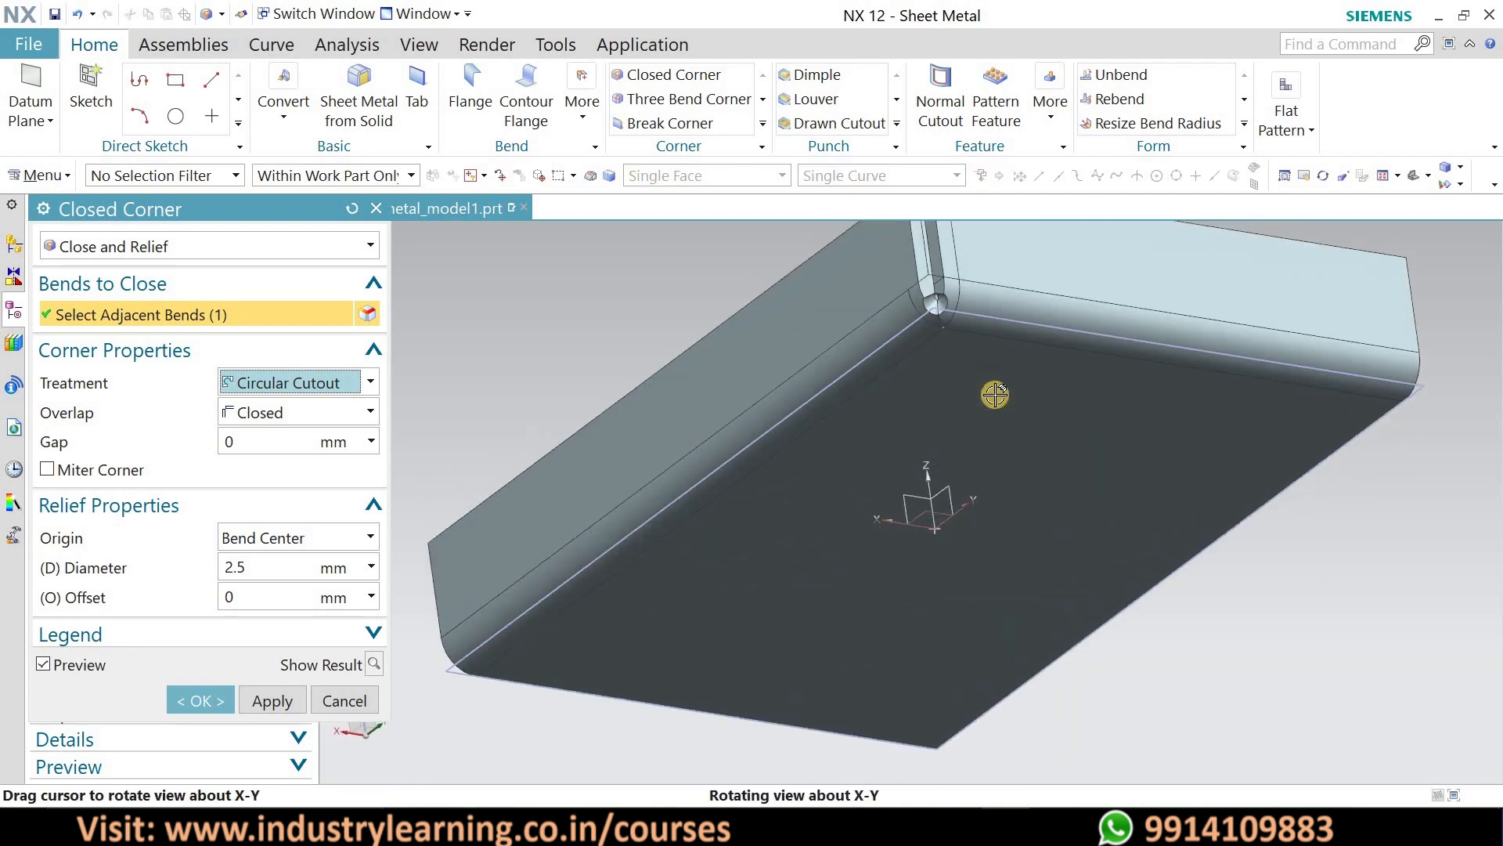
pyautogui.scroll(-2, 989, 426)
pyautogui.scroll(5, 974, 334)
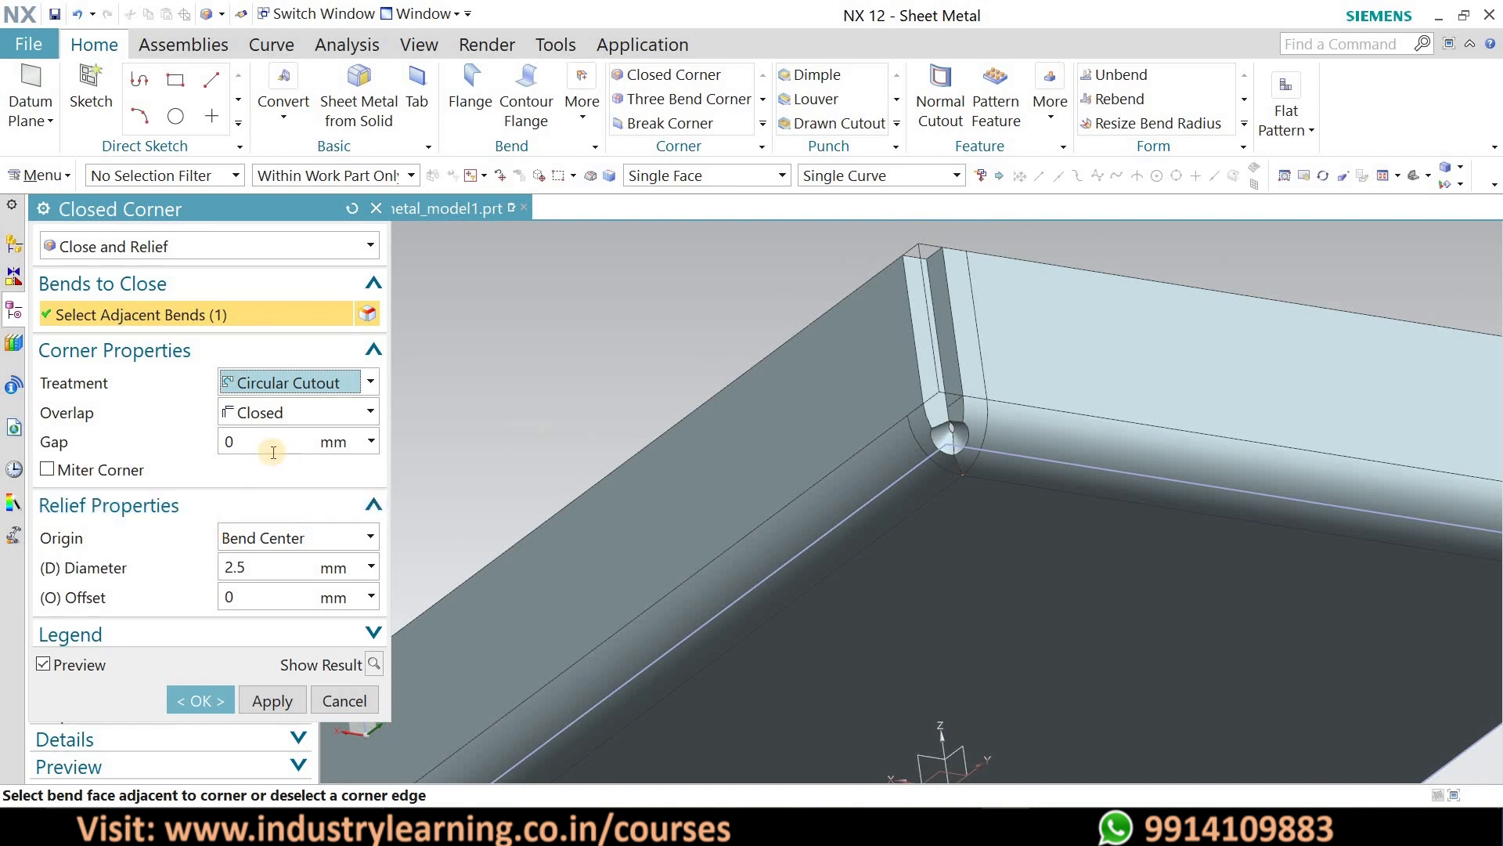
# - Try circular relief diameters of 5 mm and 10 mm, and set the diameter back to 2.5 mm
pyautogui.click(283, 569)
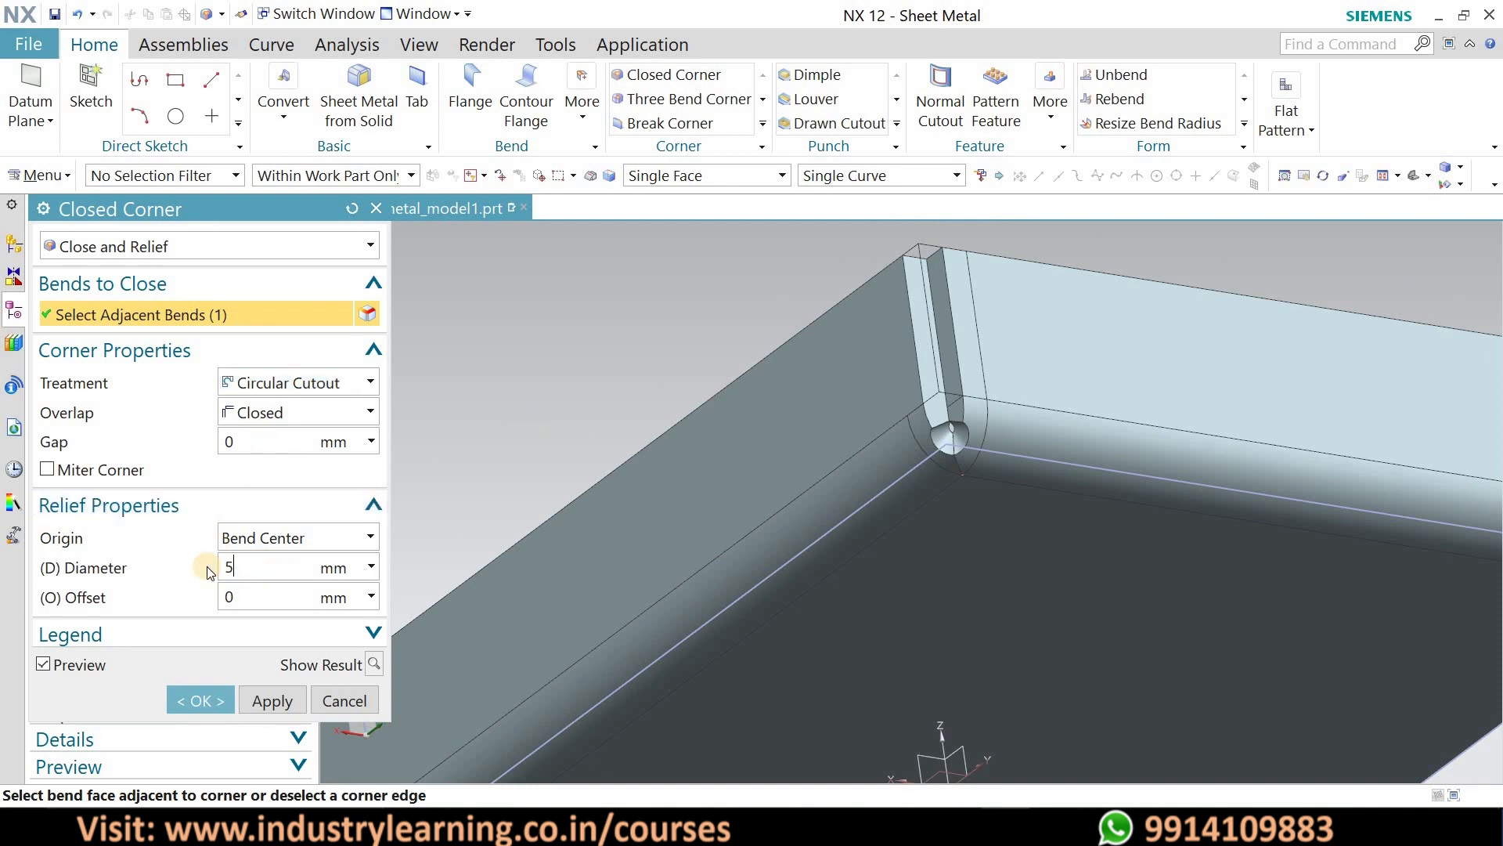
pyautogui.press('Return')
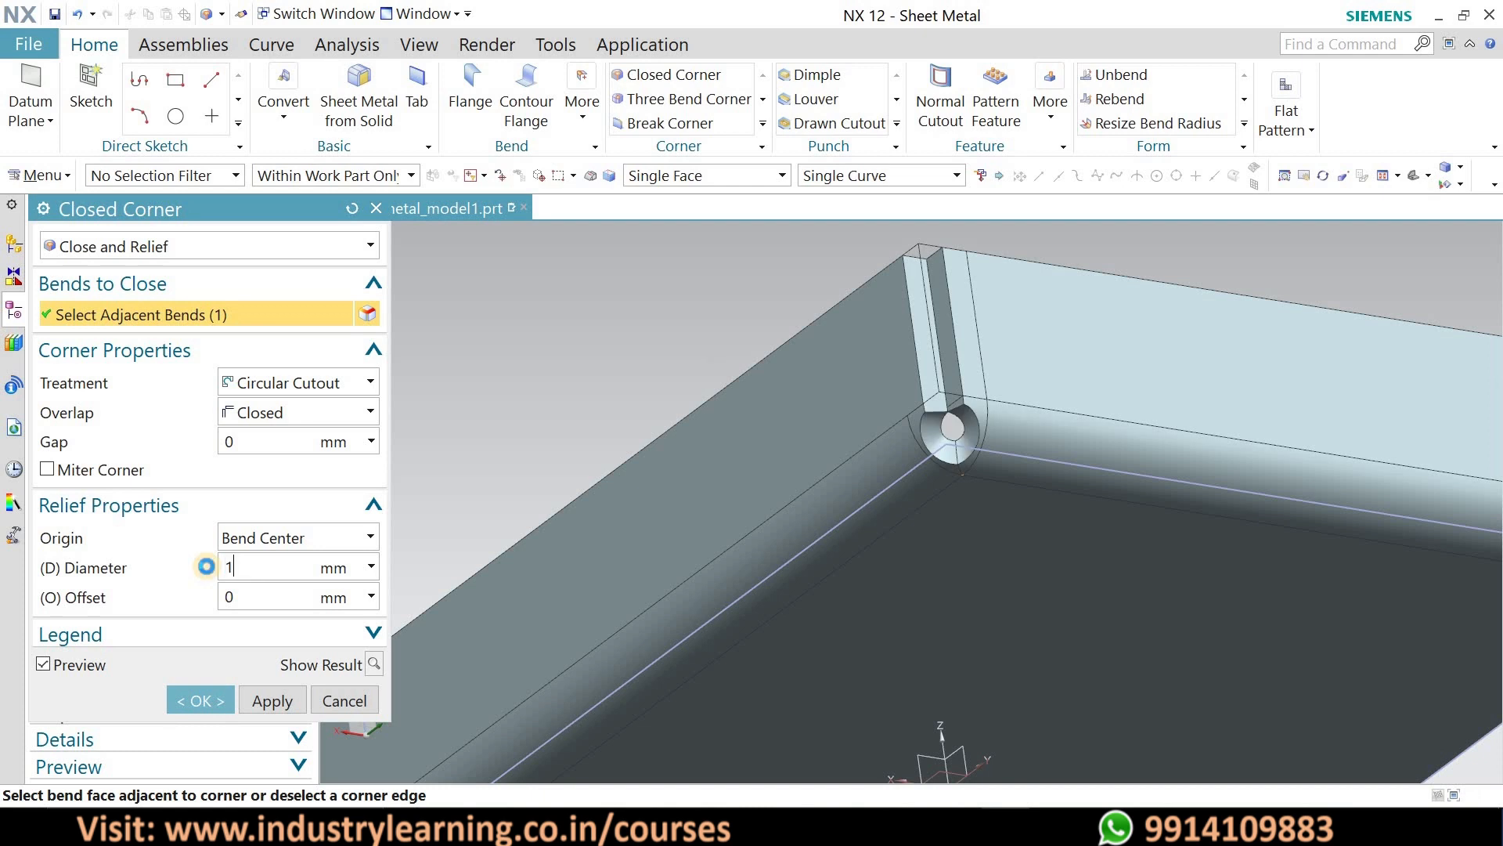
pyautogui.write('10')
pyautogui.press('Return')
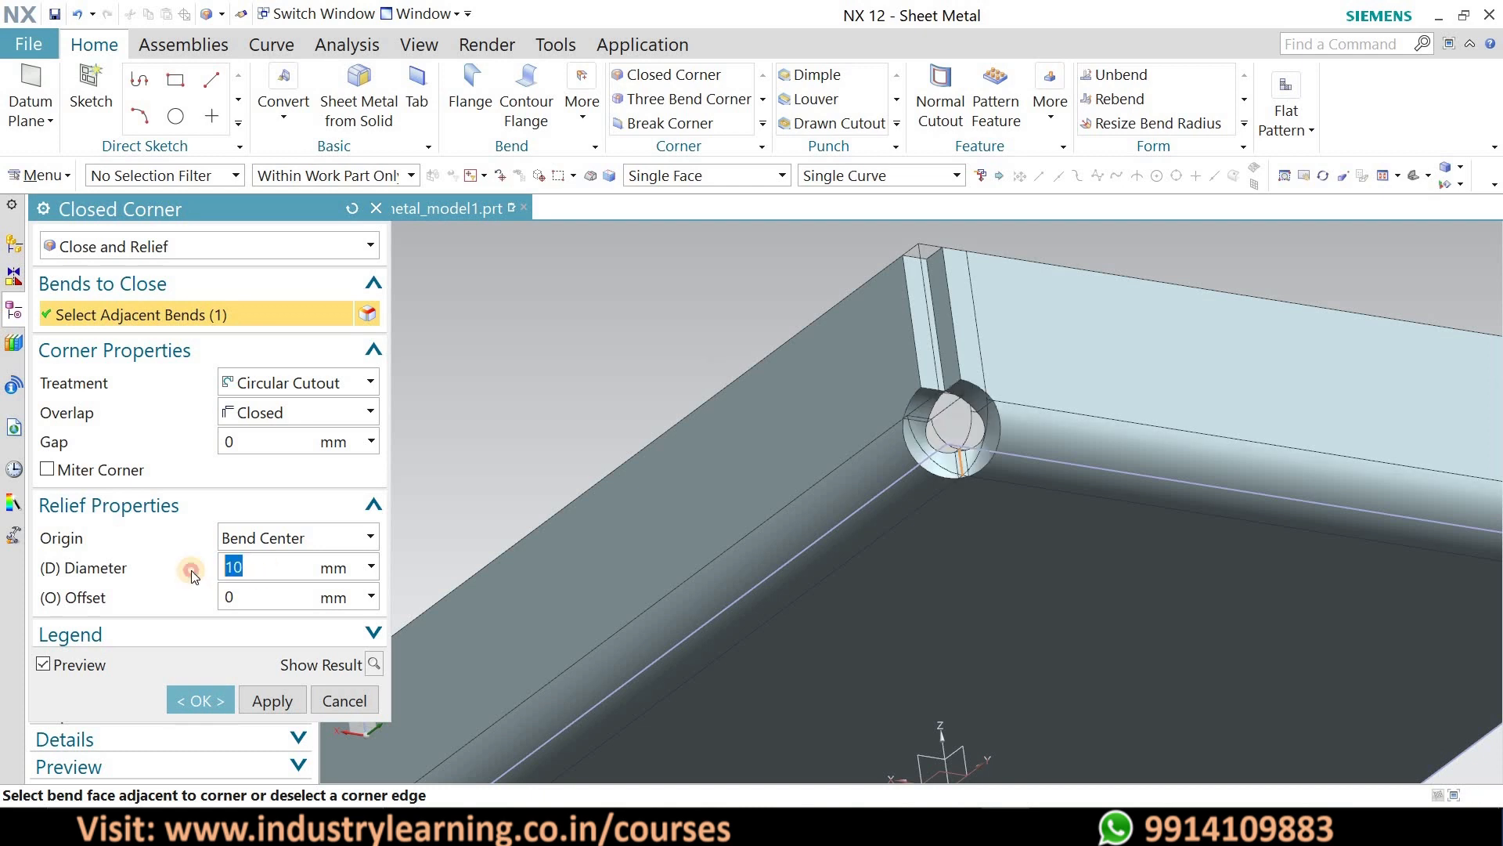
pyautogui.write('2.5')
pyautogui.press('Return')
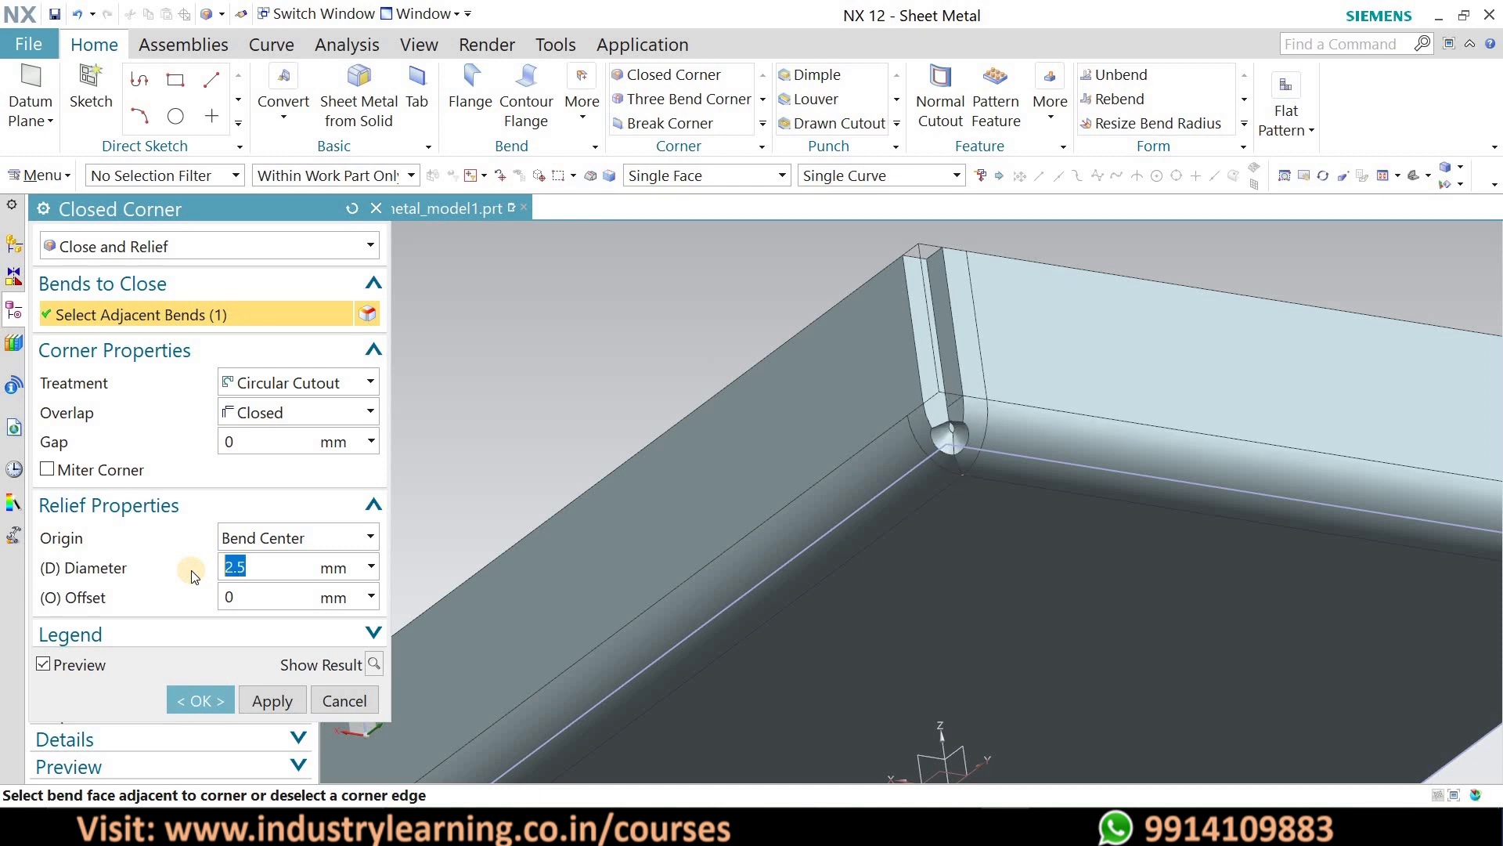
# - Switch the corner treatment to U Cutout, try a 6 mm relief diameter, and return it to 2.5 mm
pyautogui.click(309, 381)
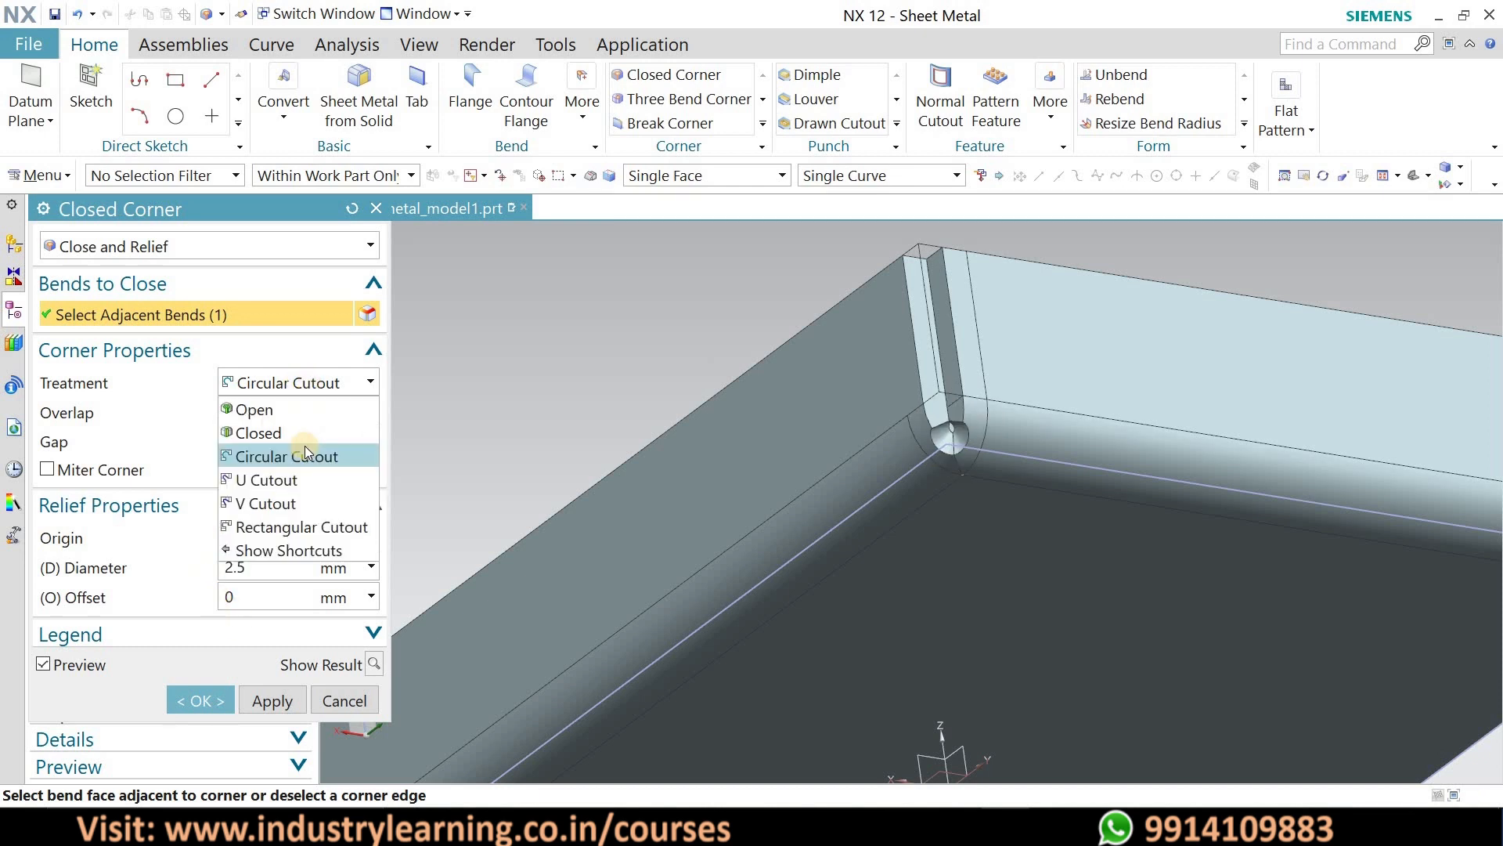
pyautogui.click(292, 484)
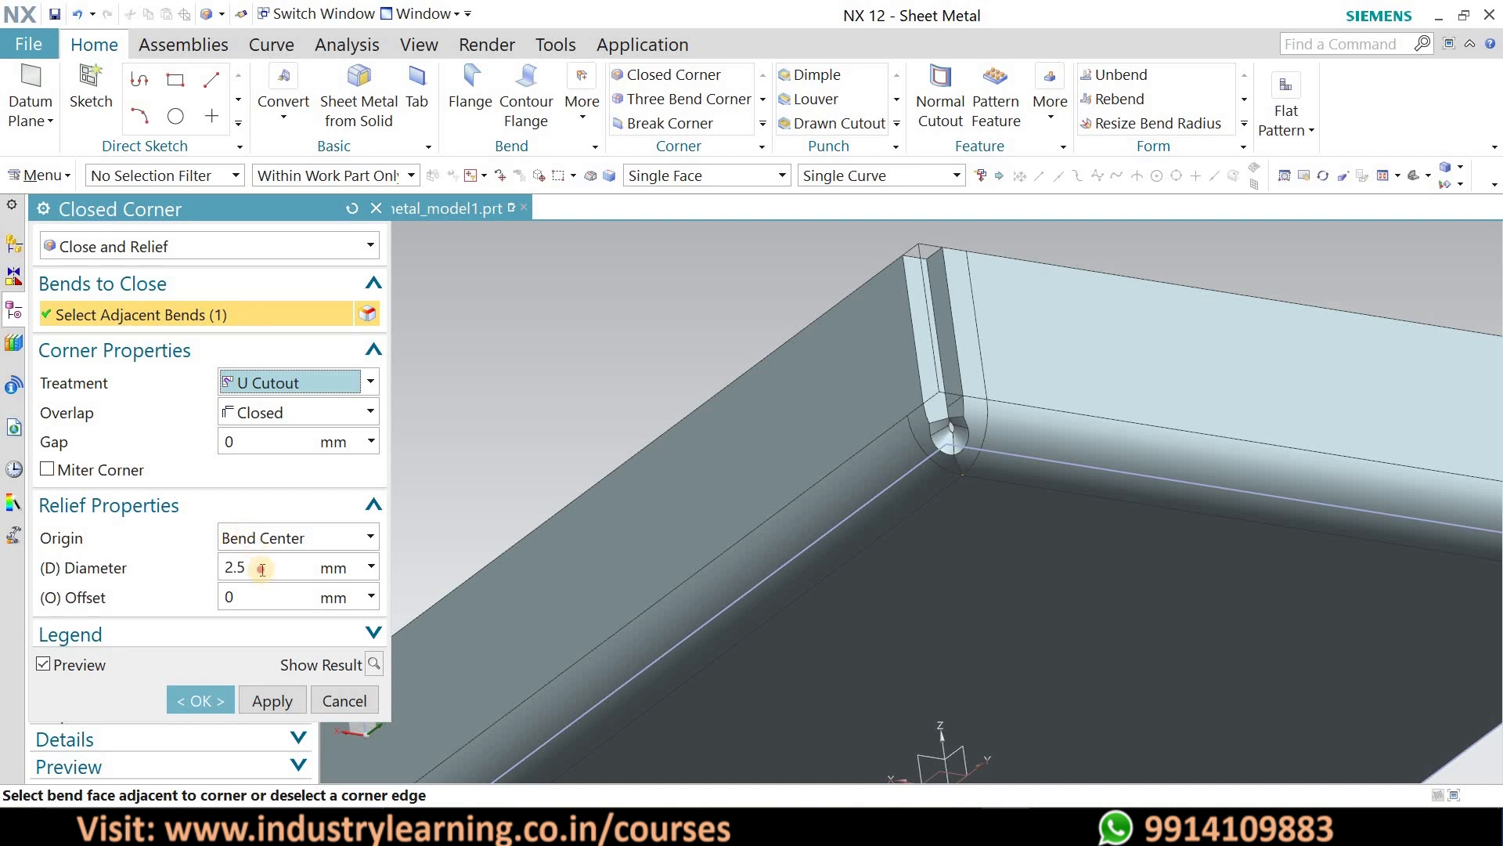
pyautogui.moveTo(262, 569); pyautogui.dragTo(195, 562)
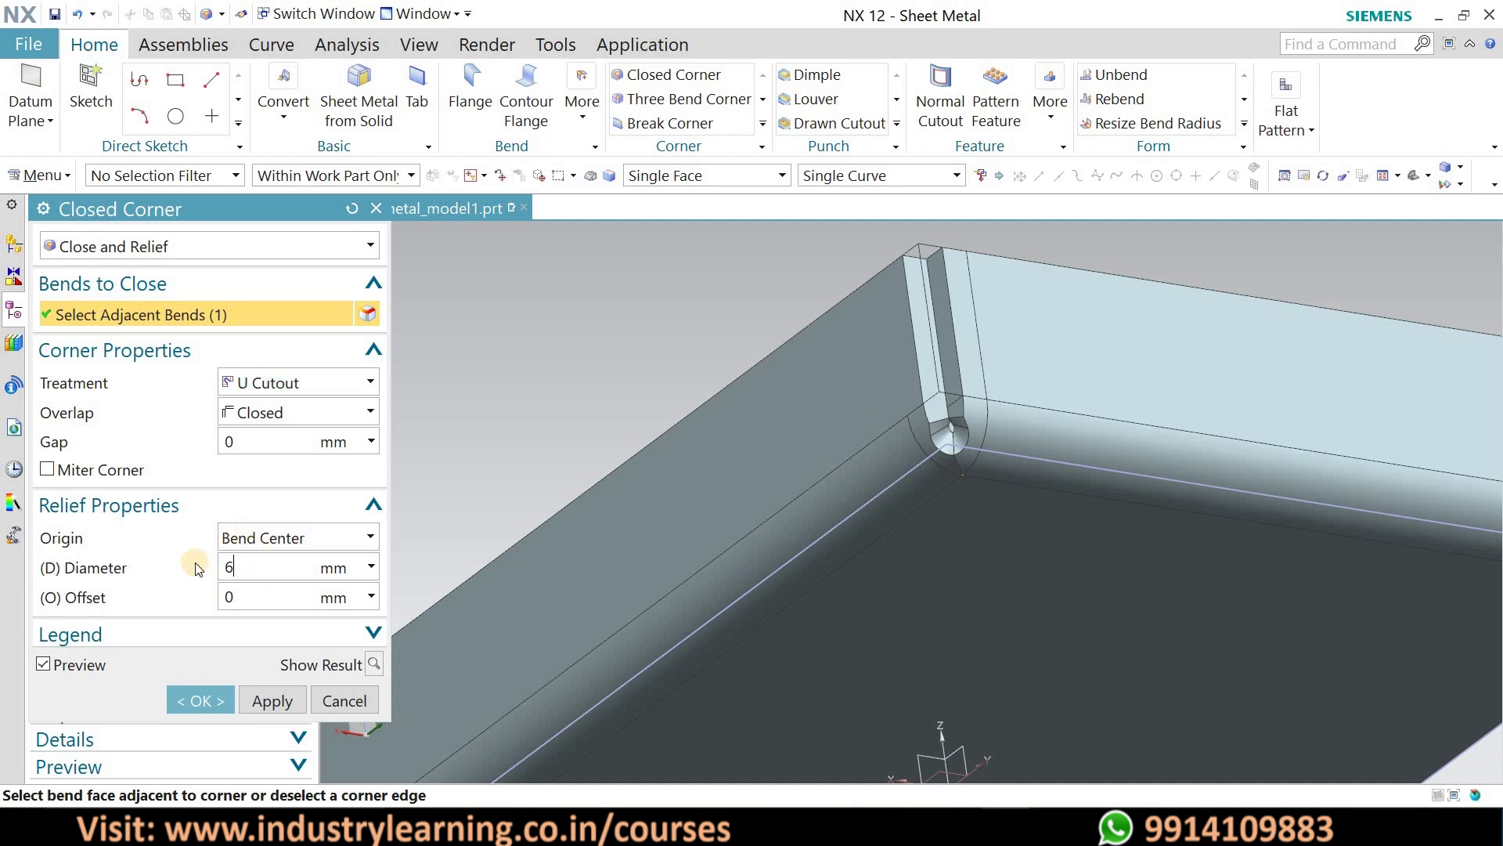
pyautogui.write('6')
pyautogui.doubleClick(248, 564)
pyautogui.write('2.5')
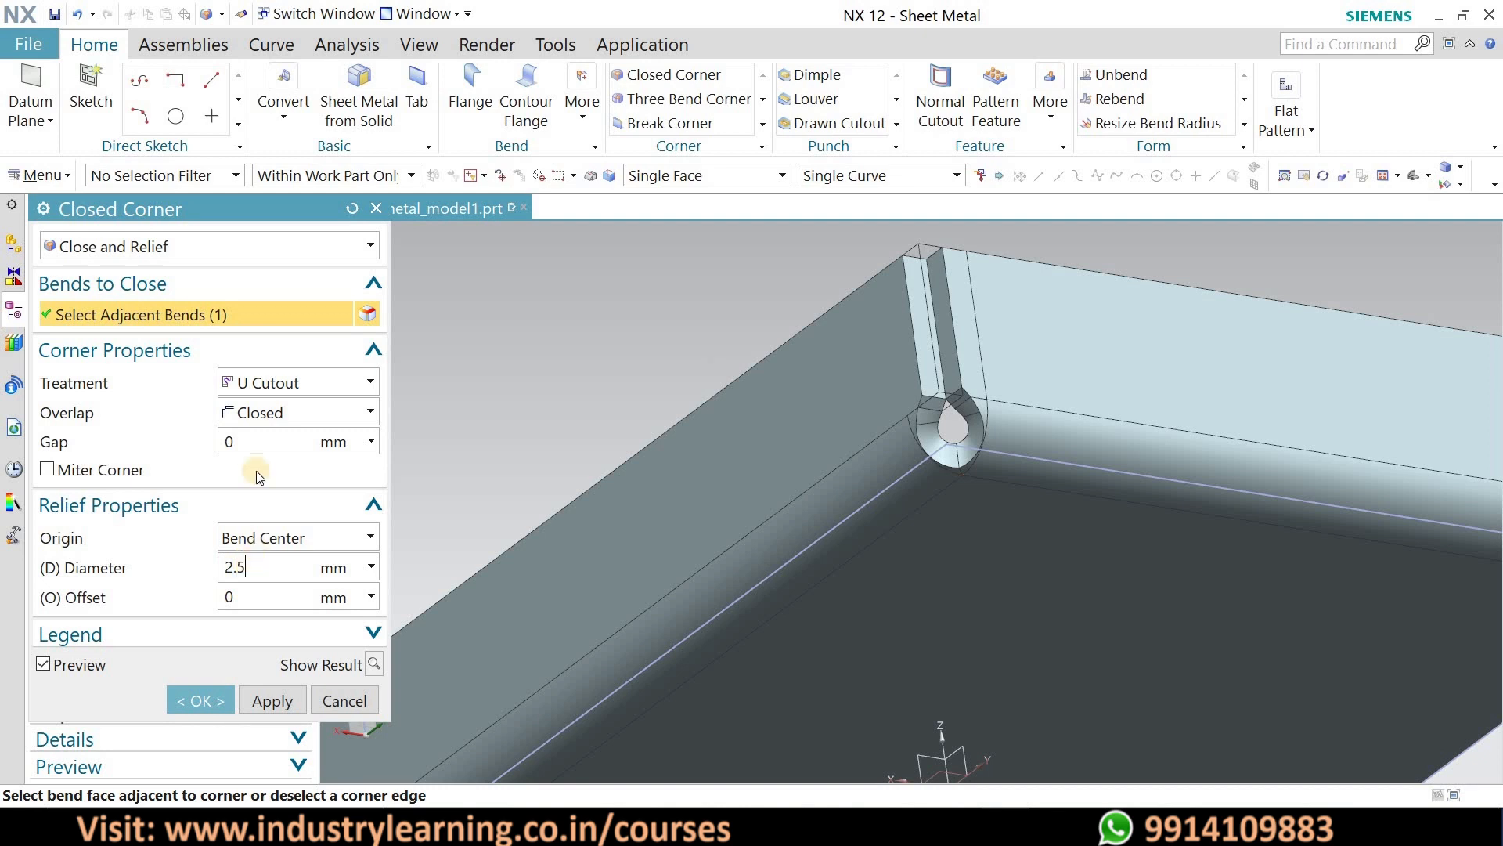
# - Switch the corner treatment to V Cutout, try a 5 mm relief diameter, and return it to 2.5 mm
pyautogui.click(326, 379)
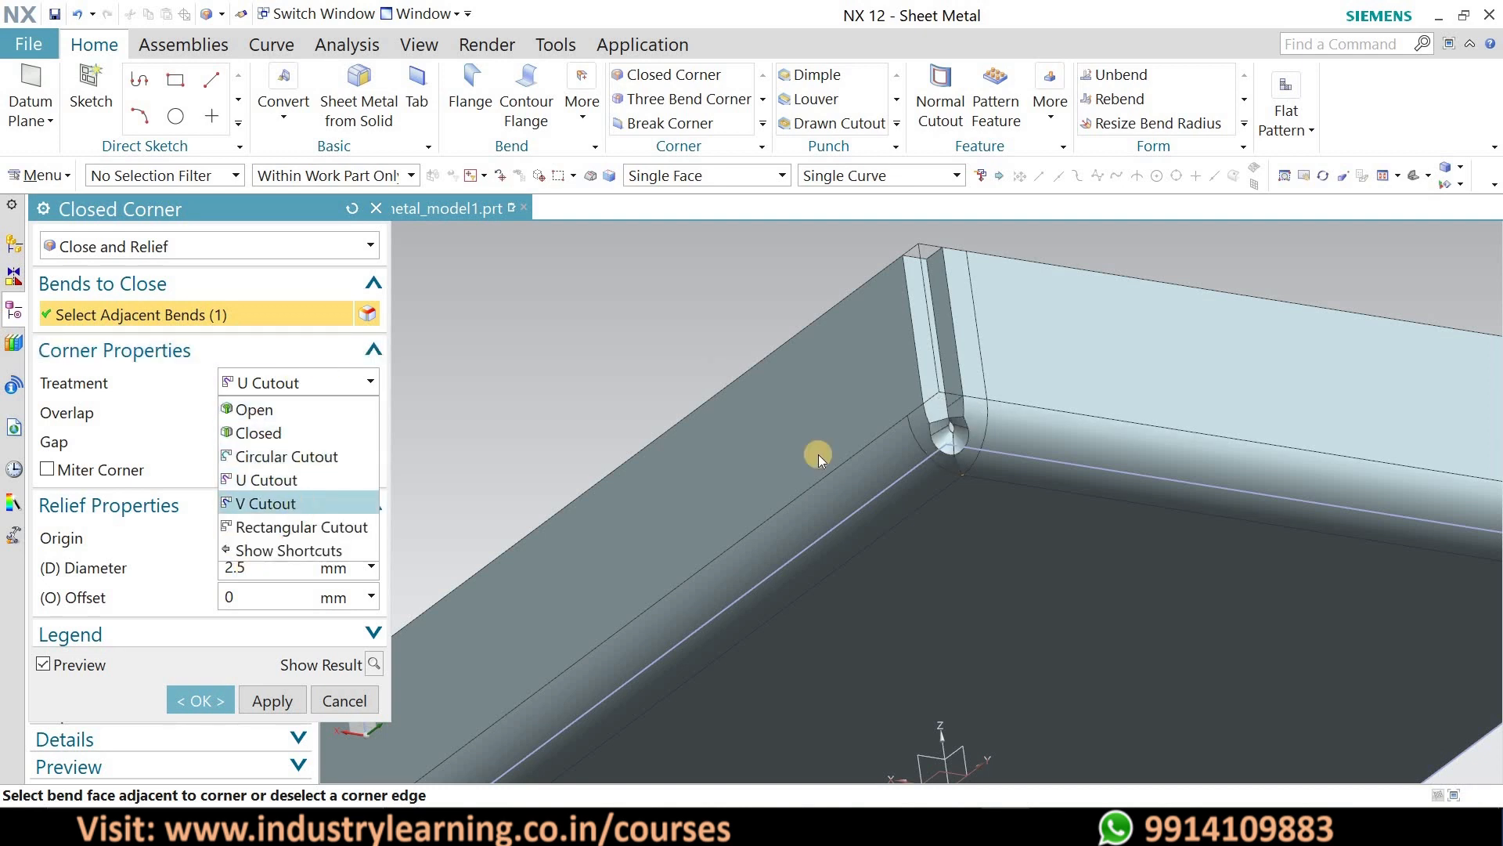
pyautogui.click(269, 566)
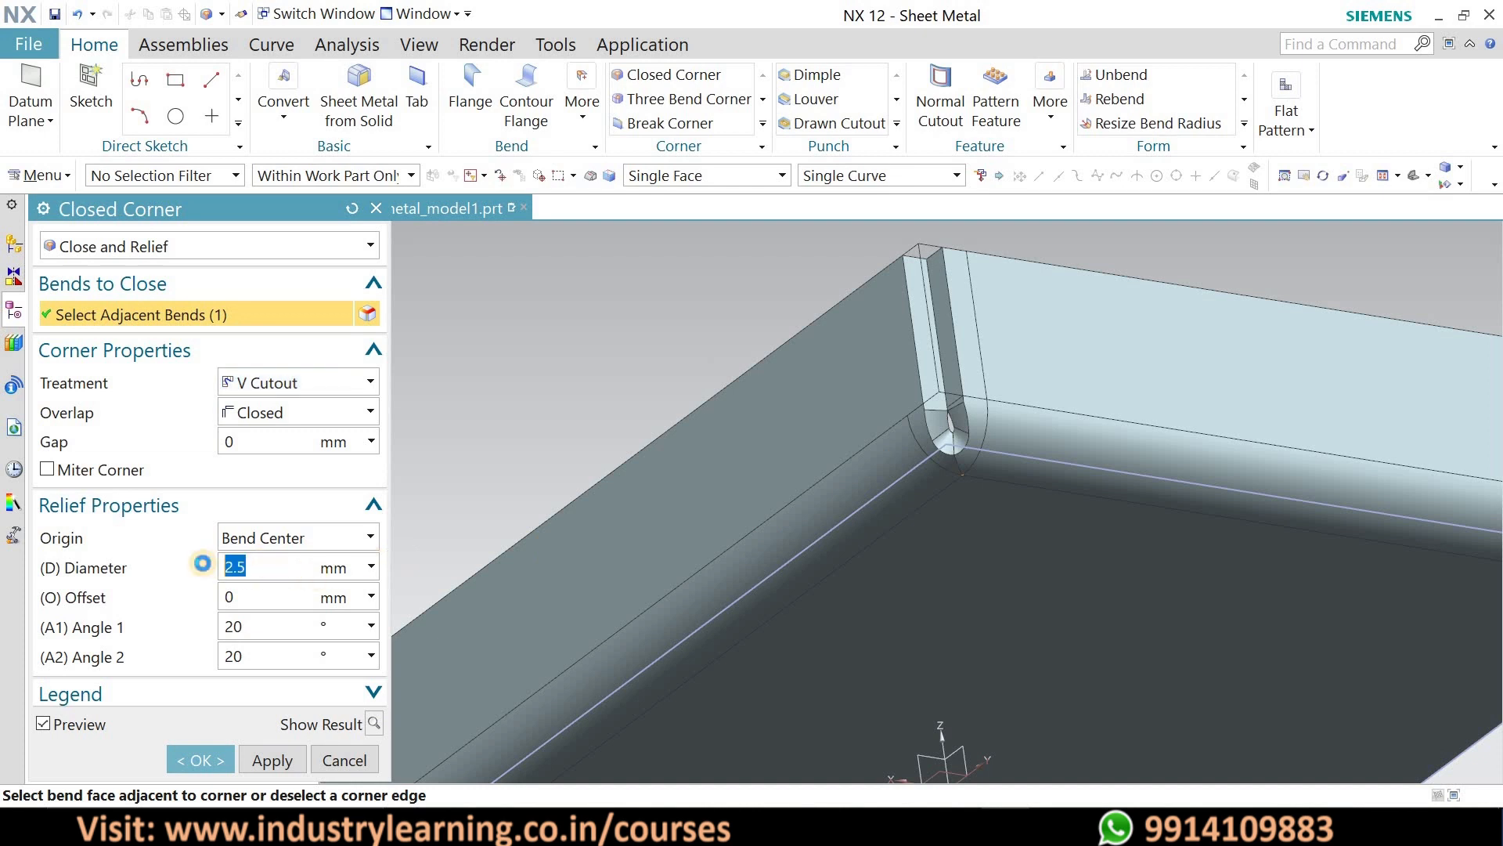
pyautogui.press('Return')
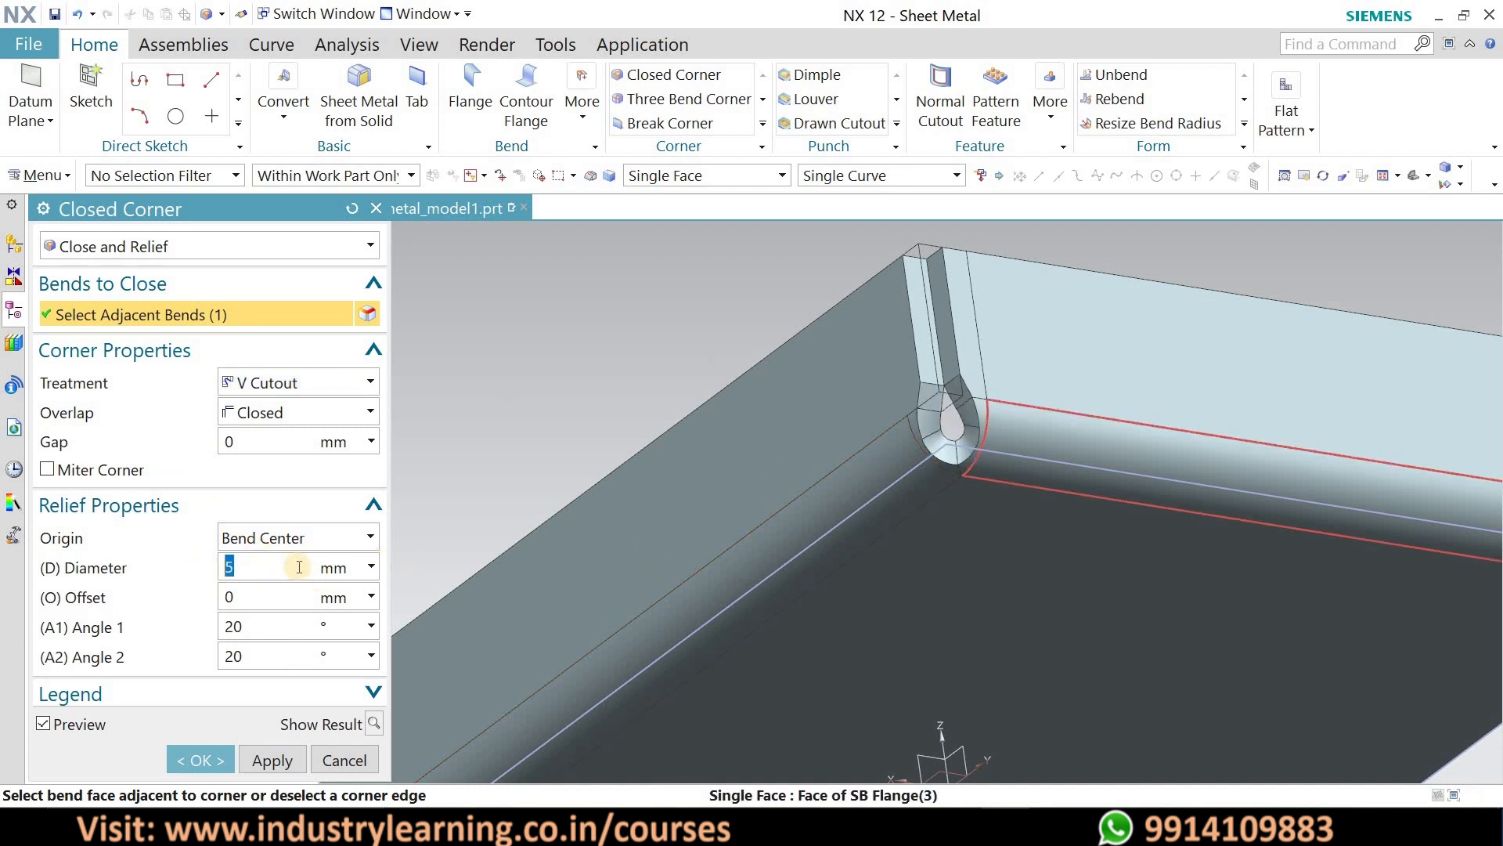
pyautogui.write('2.')
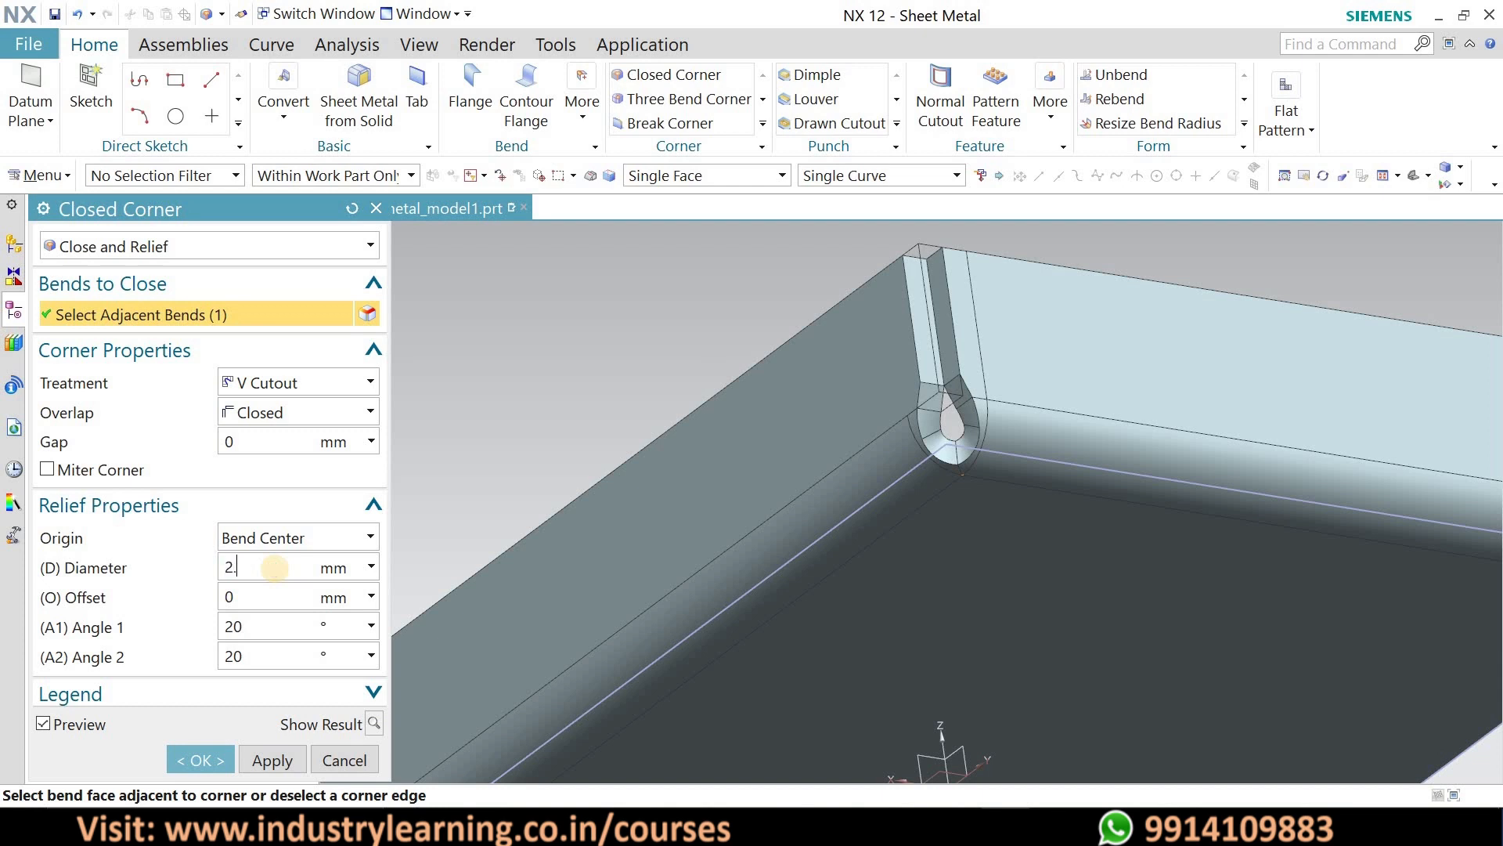
pyautogui.write('5')
pyautogui.press('Return')
# - Set the corner treatment to Rectangular Cutout with a relief length of 2 mm and width of 2 mm
pyautogui.click(290, 384)
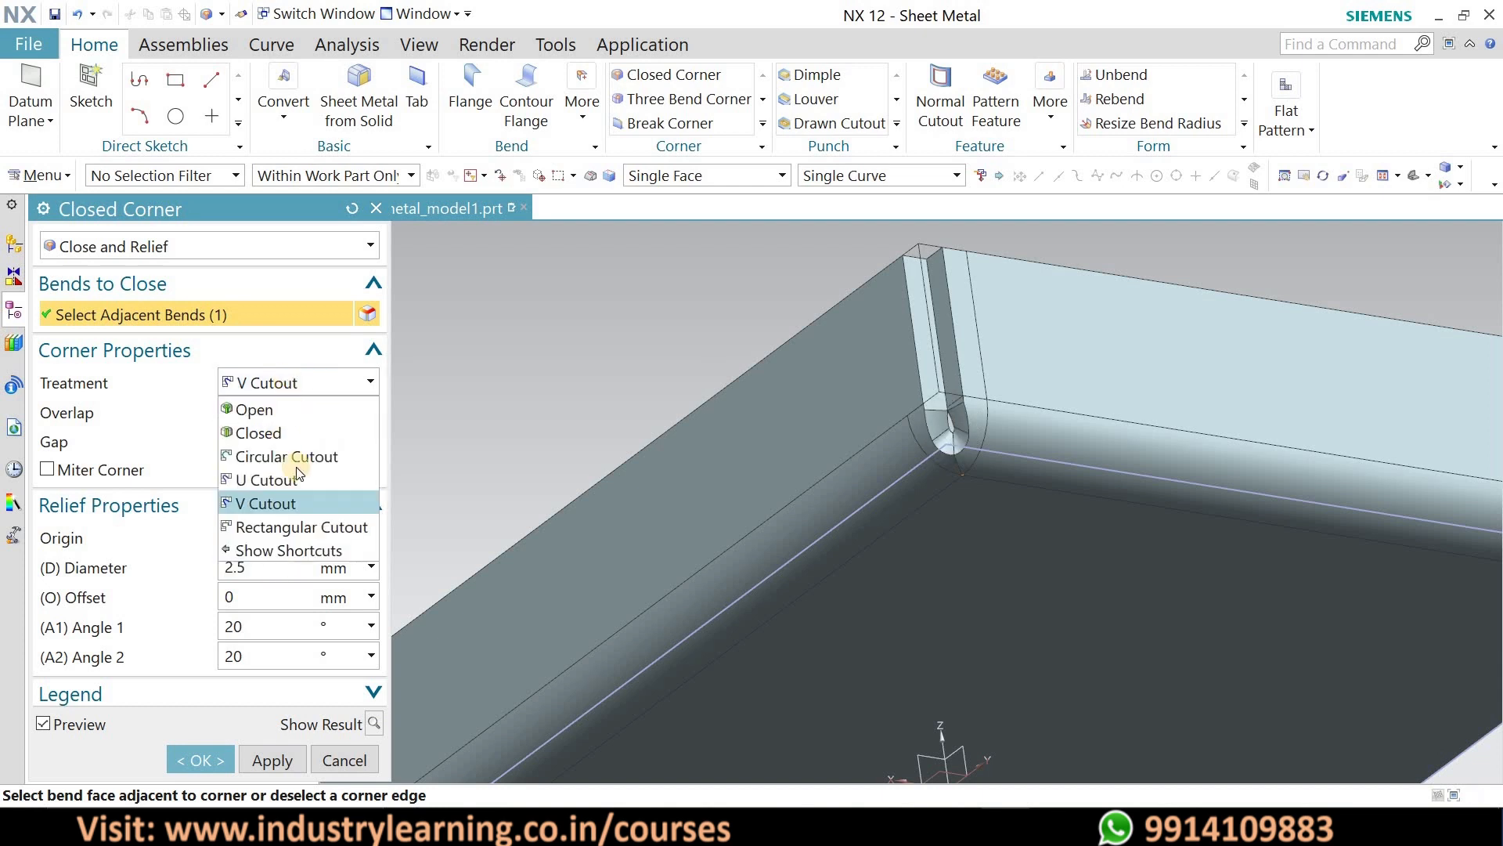
pyautogui.click(312, 523)
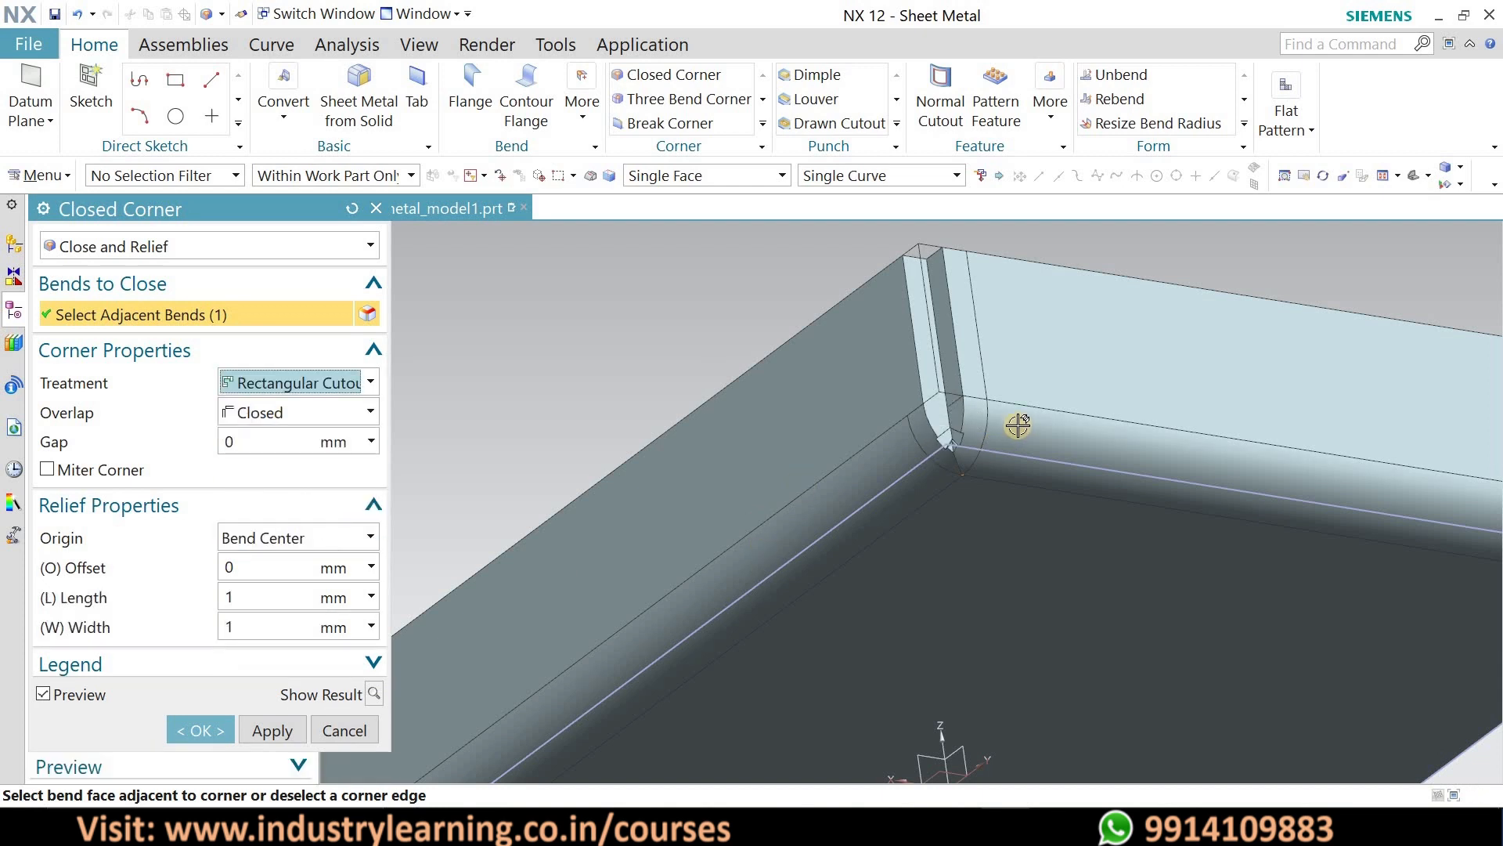
pyautogui.moveTo(257, 604); pyautogui.dragTo(180, 595)
pyautogui.write('2')
pyautogui.press('Return')
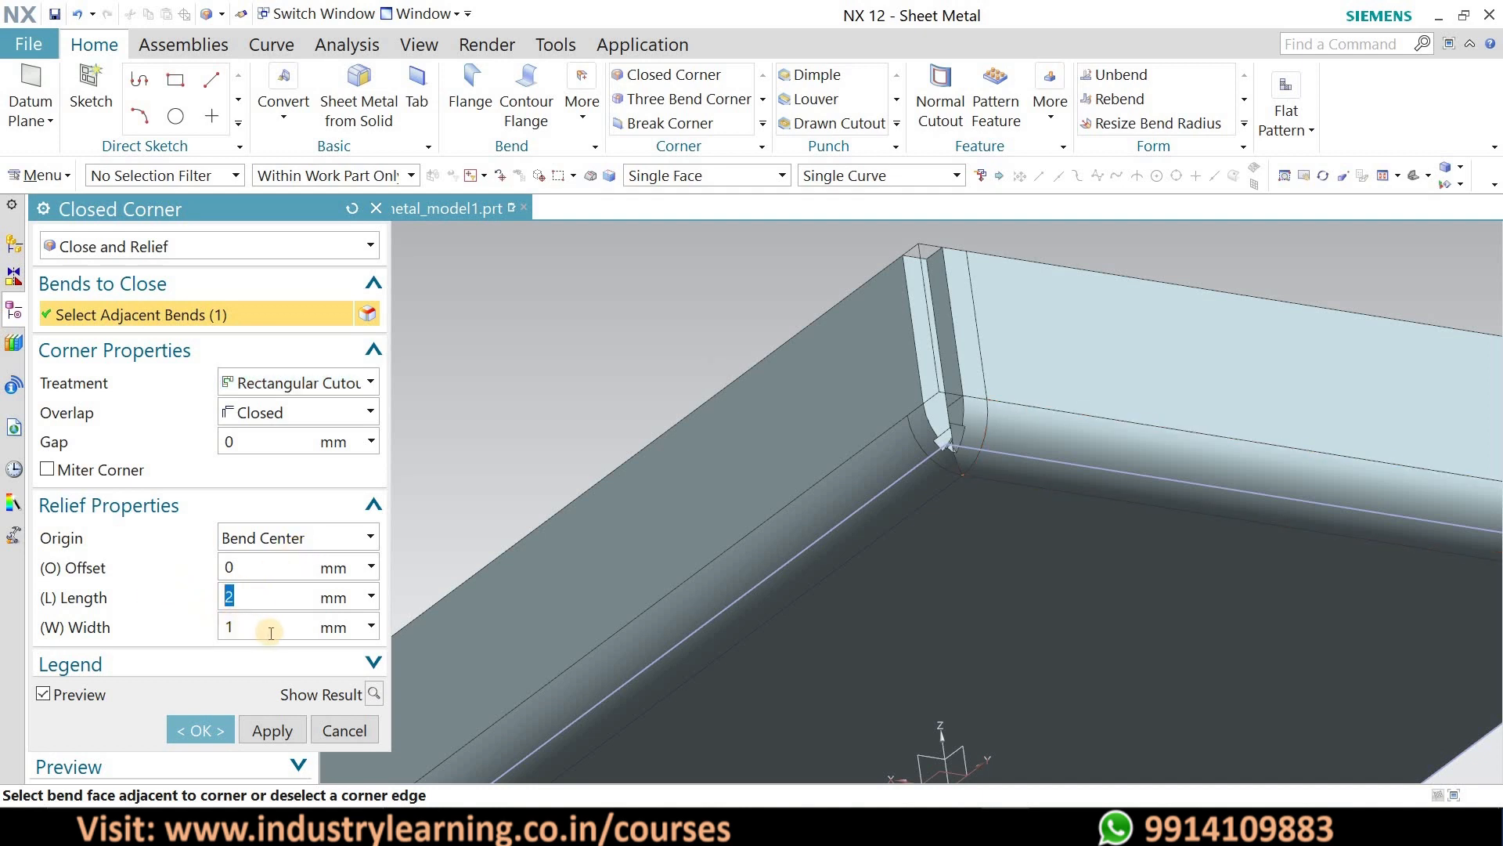
pyautogui.write('2')
pyautogui.press('Return')
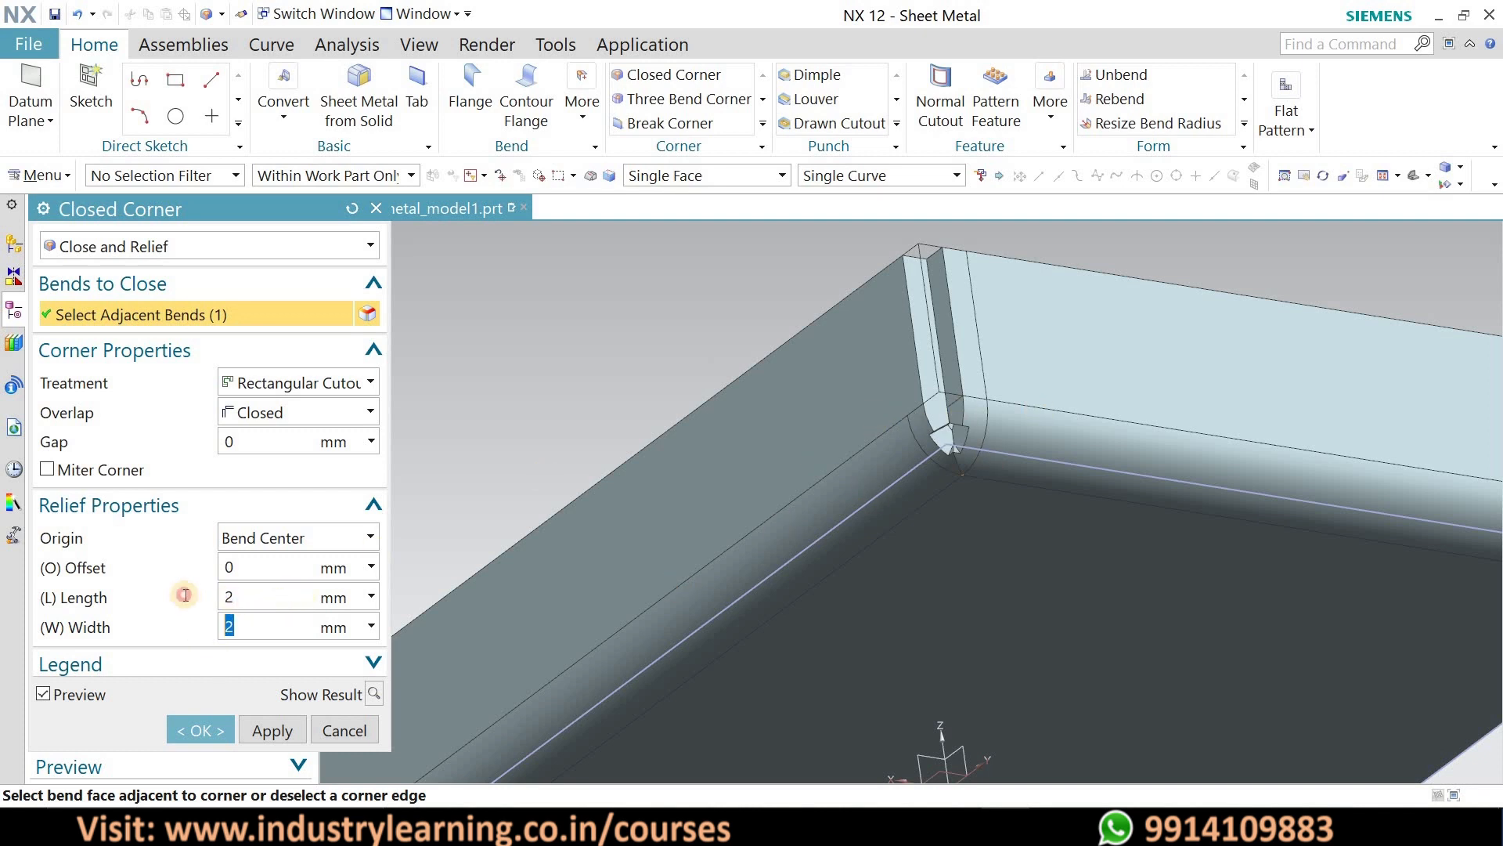
# - Enlarge the rectangular corner relief to 5 mm long and 5 mm wide
pyautogui.write('5')
pyautogui.press('Return')
pyautogui.press('Tab')
pyautogui.write('5')
pyautogui.press('Return')
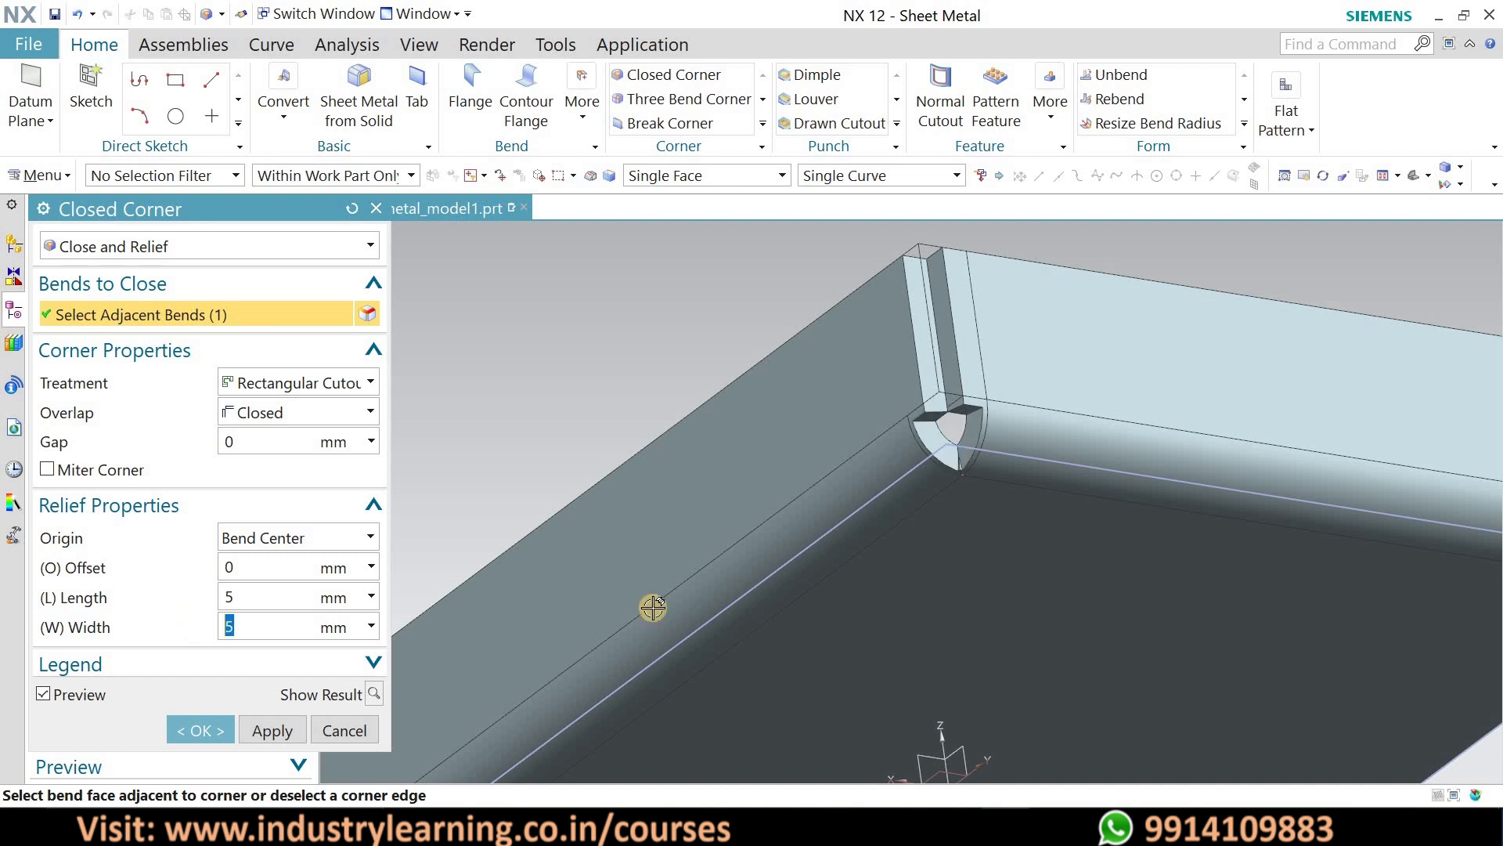
# - Reduce the rectangular corner relief's length to 1 mm
pyautogui.click(223, 597)
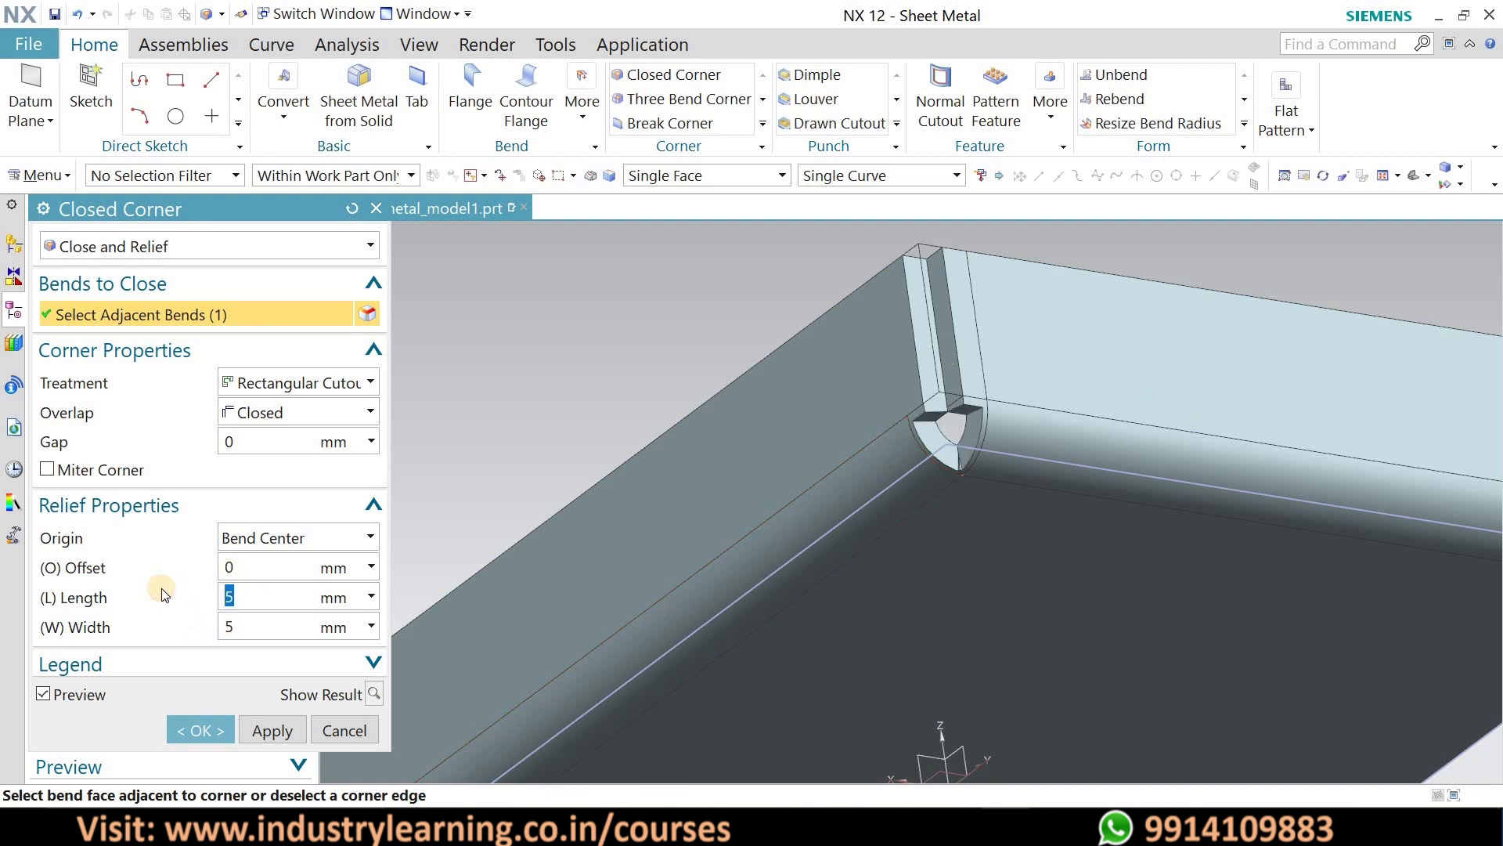
pyautogui.write('2.5')
pyautogui.click(233, 626)
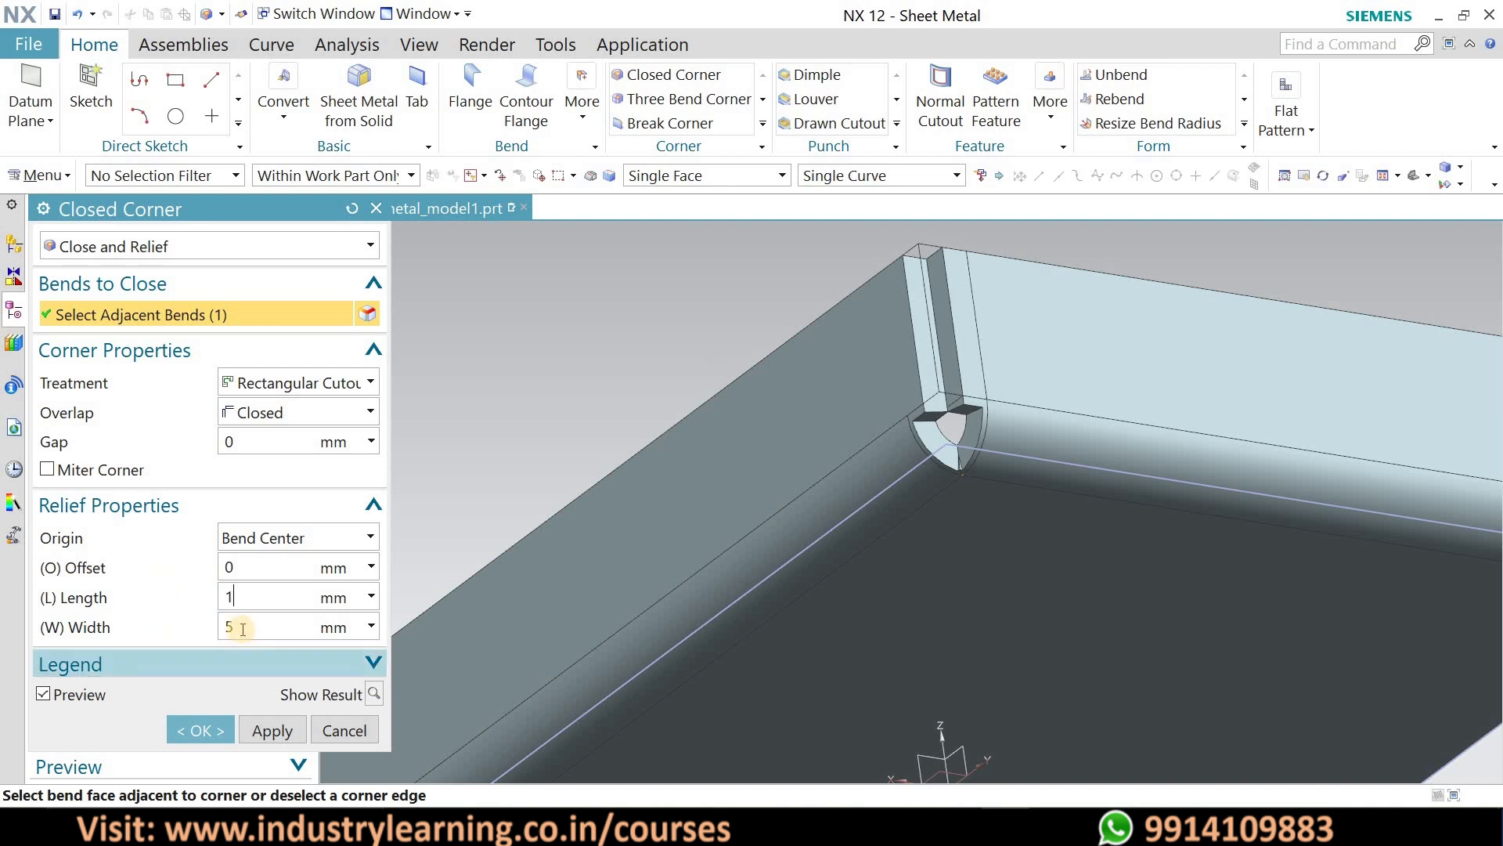
pyautogui.press('Return')
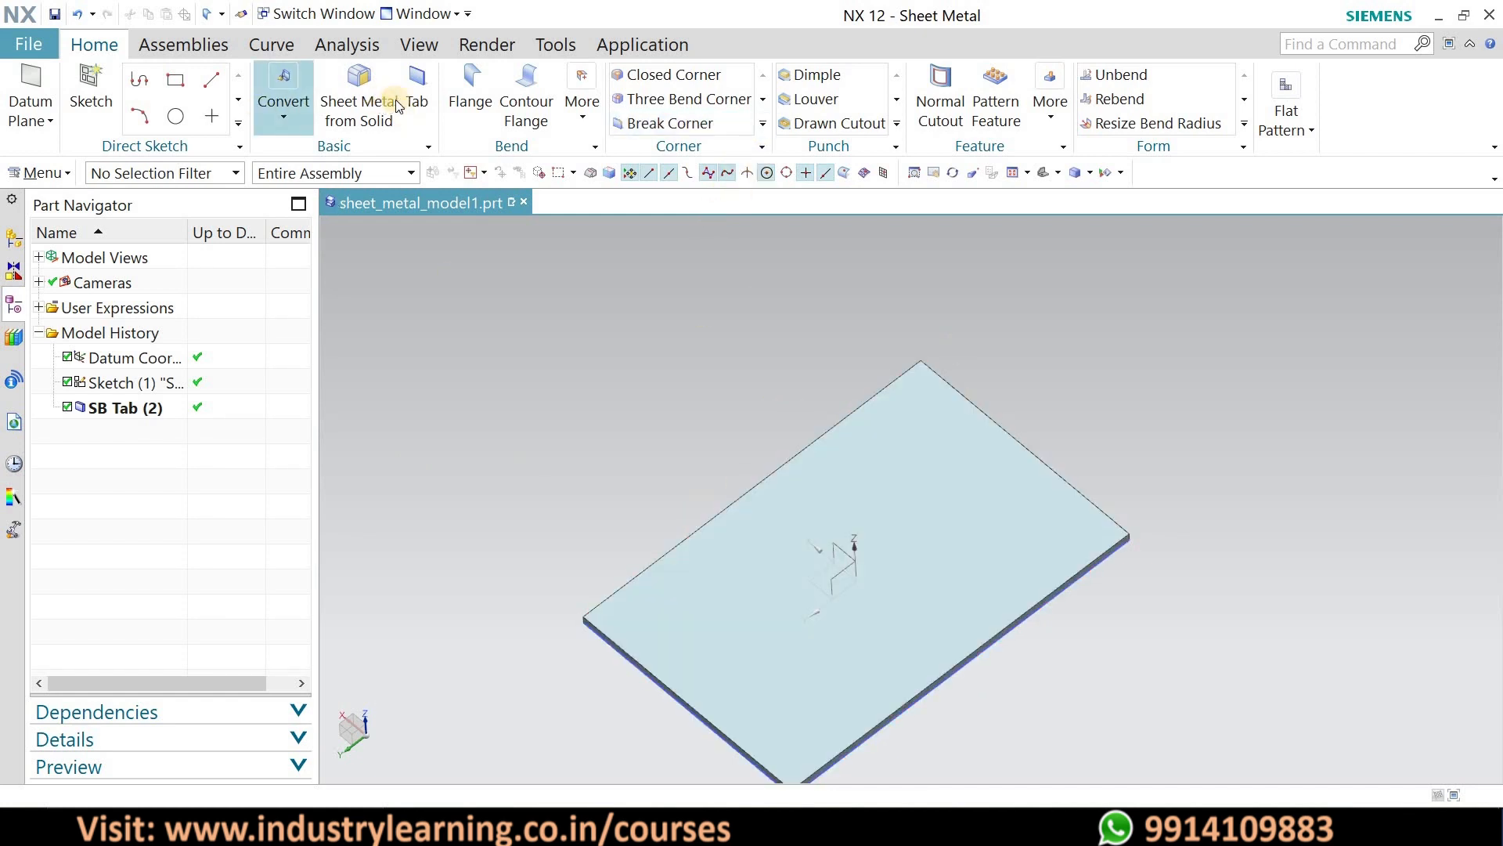
# - Add a full-width 50 mm flange at 90° along the long back edge of the rectangular tab
pyautogui.click(486, 79)
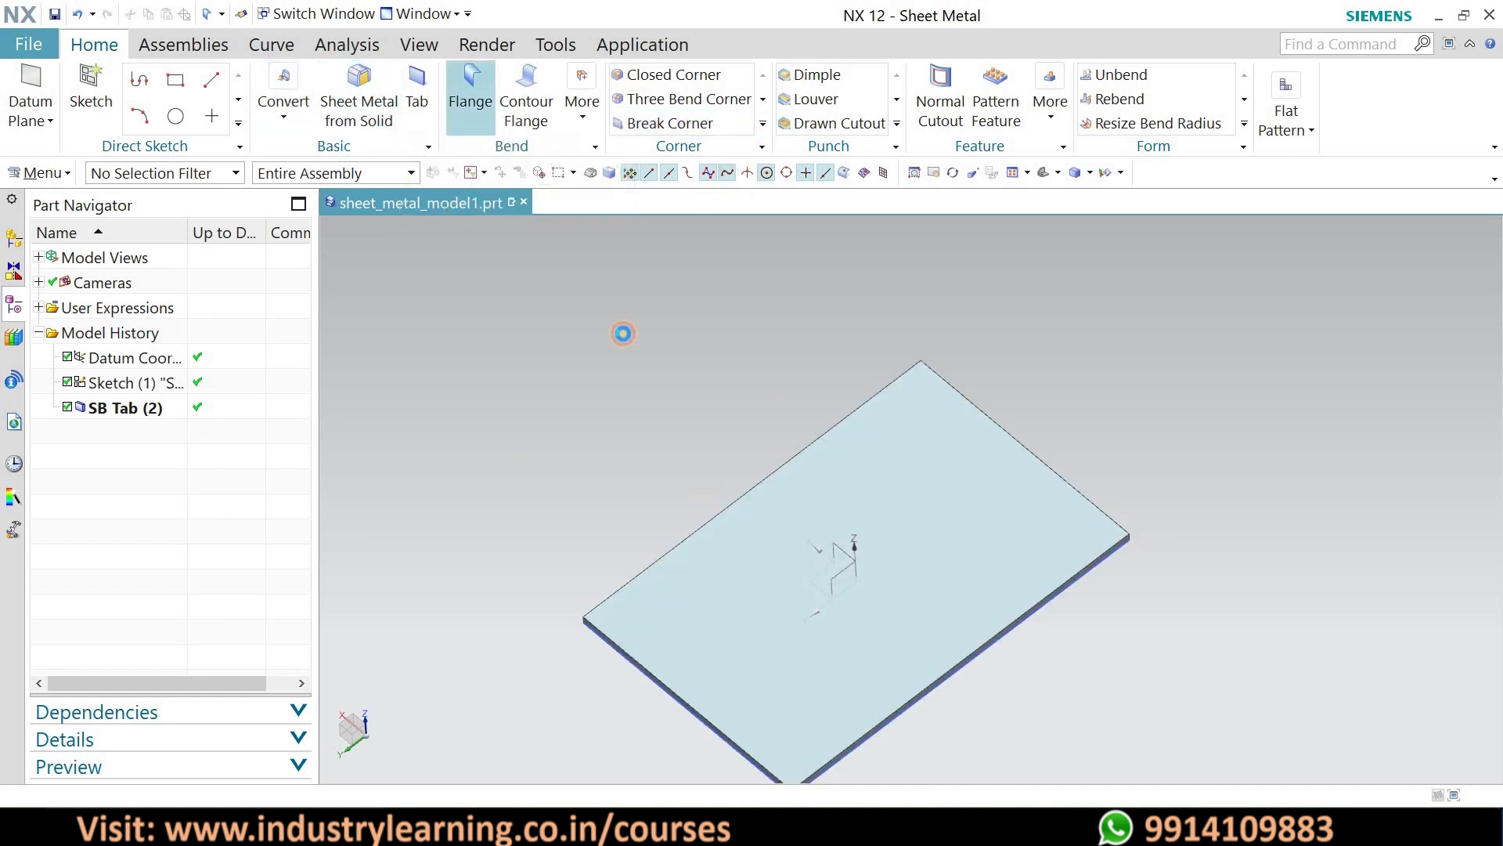
pyautogui.click(781, 464)
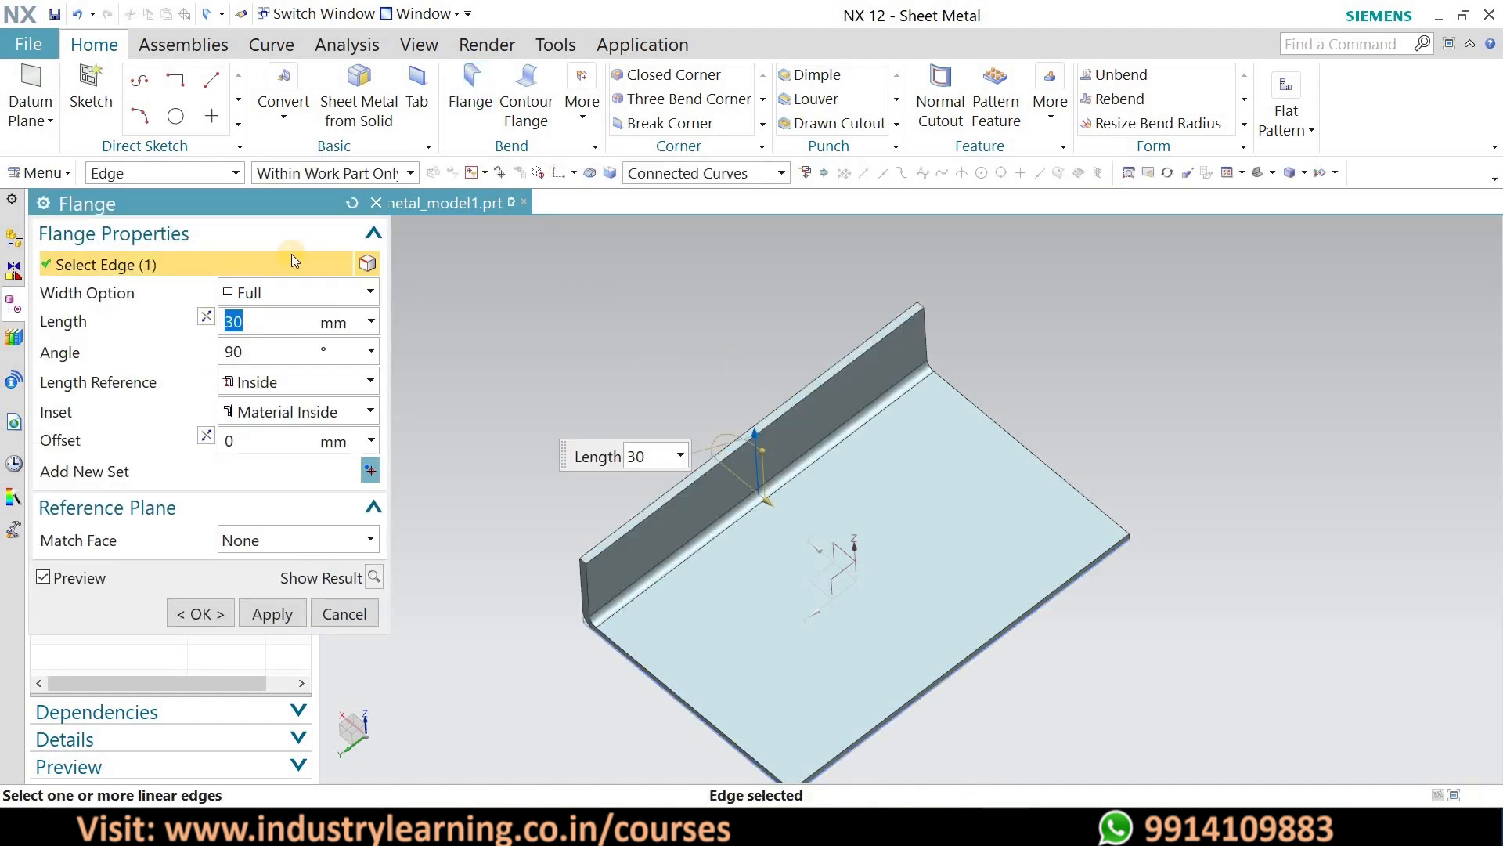
pyautogui.write('50')
pyautogui.press('Return')
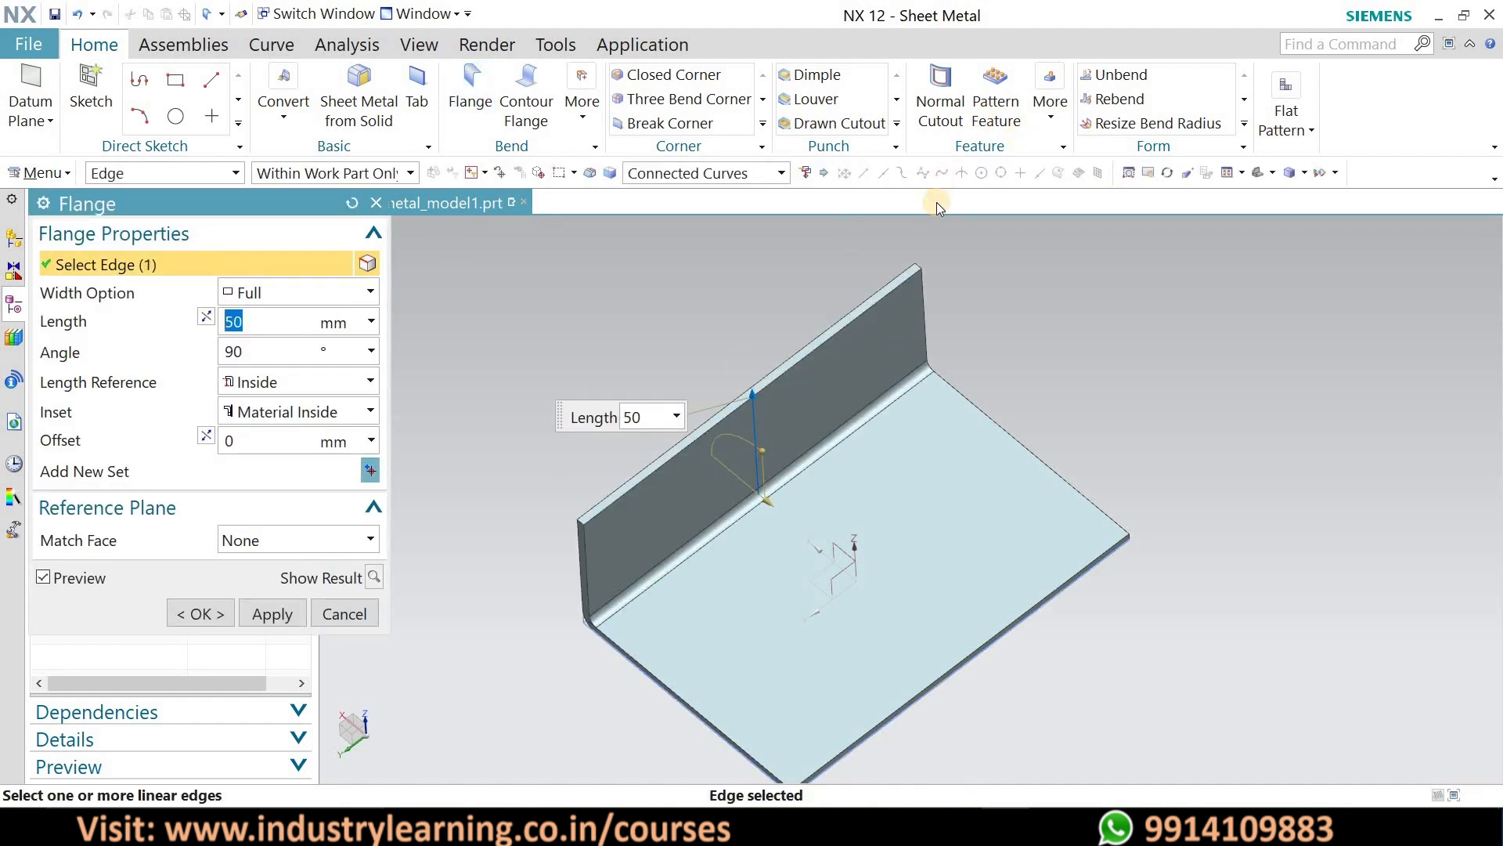
pyautogui.moveTo(939, 281); pyautogui.dragTo(900, 288, button='middle')
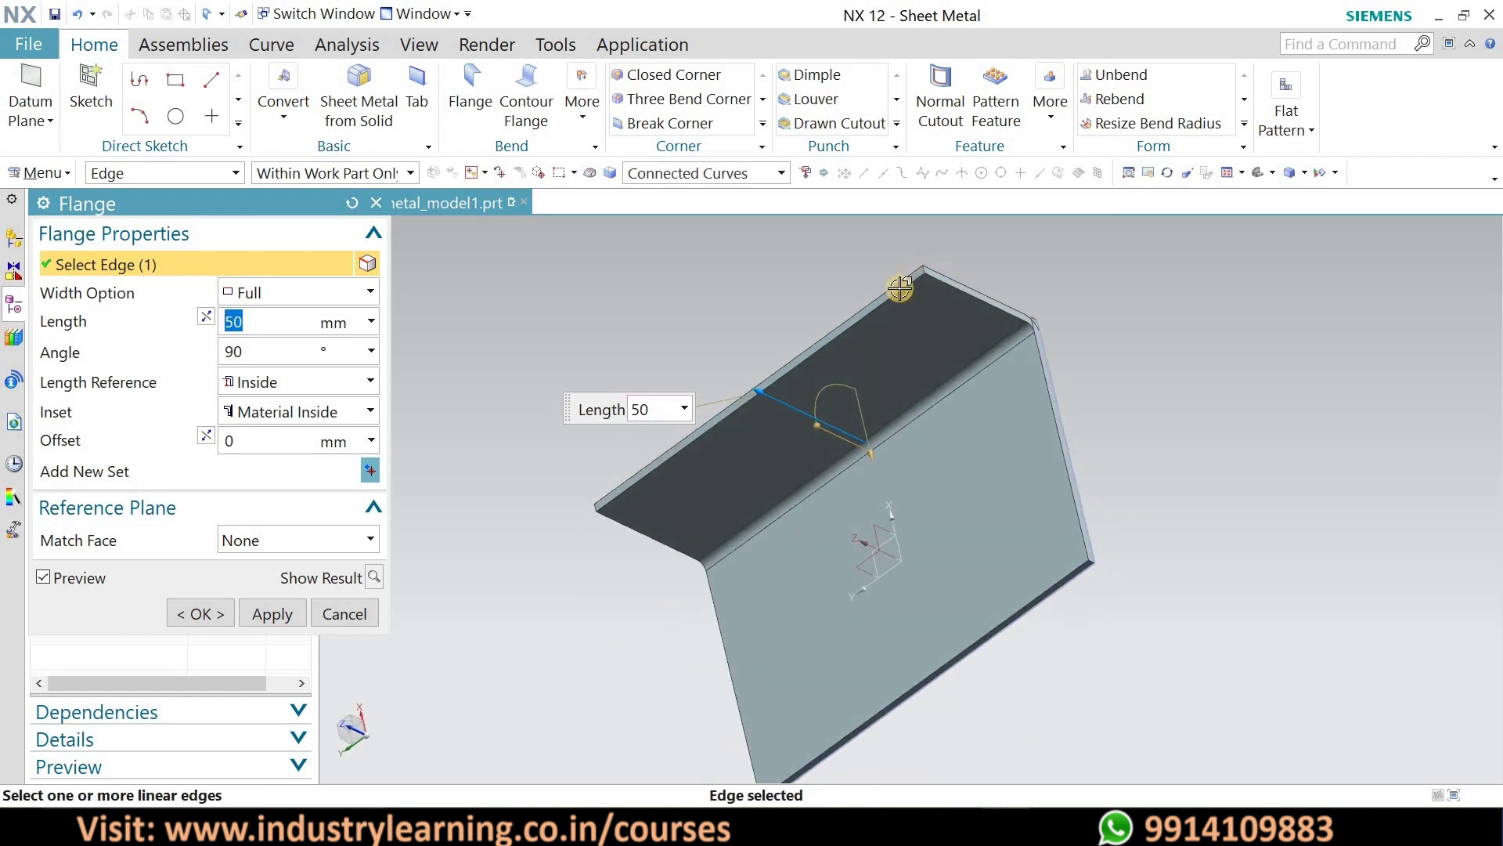
# - Round one upper corner of the flange with a Break Corner blend of 10 mm radius
pyautogui.click(672, 124)
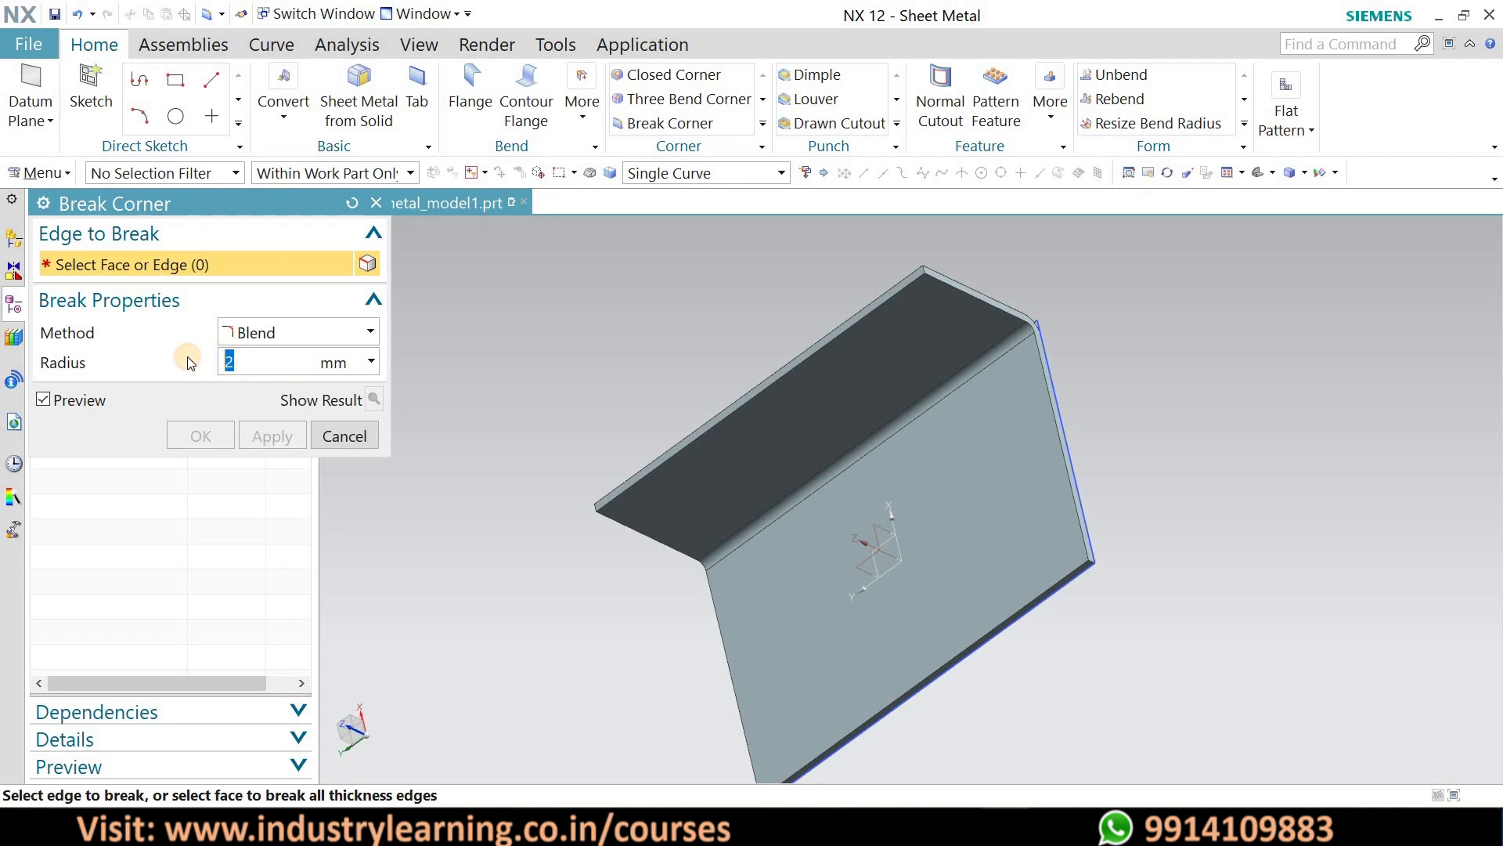
pyautogui.write('10')
pyautogui.click(918, 274)
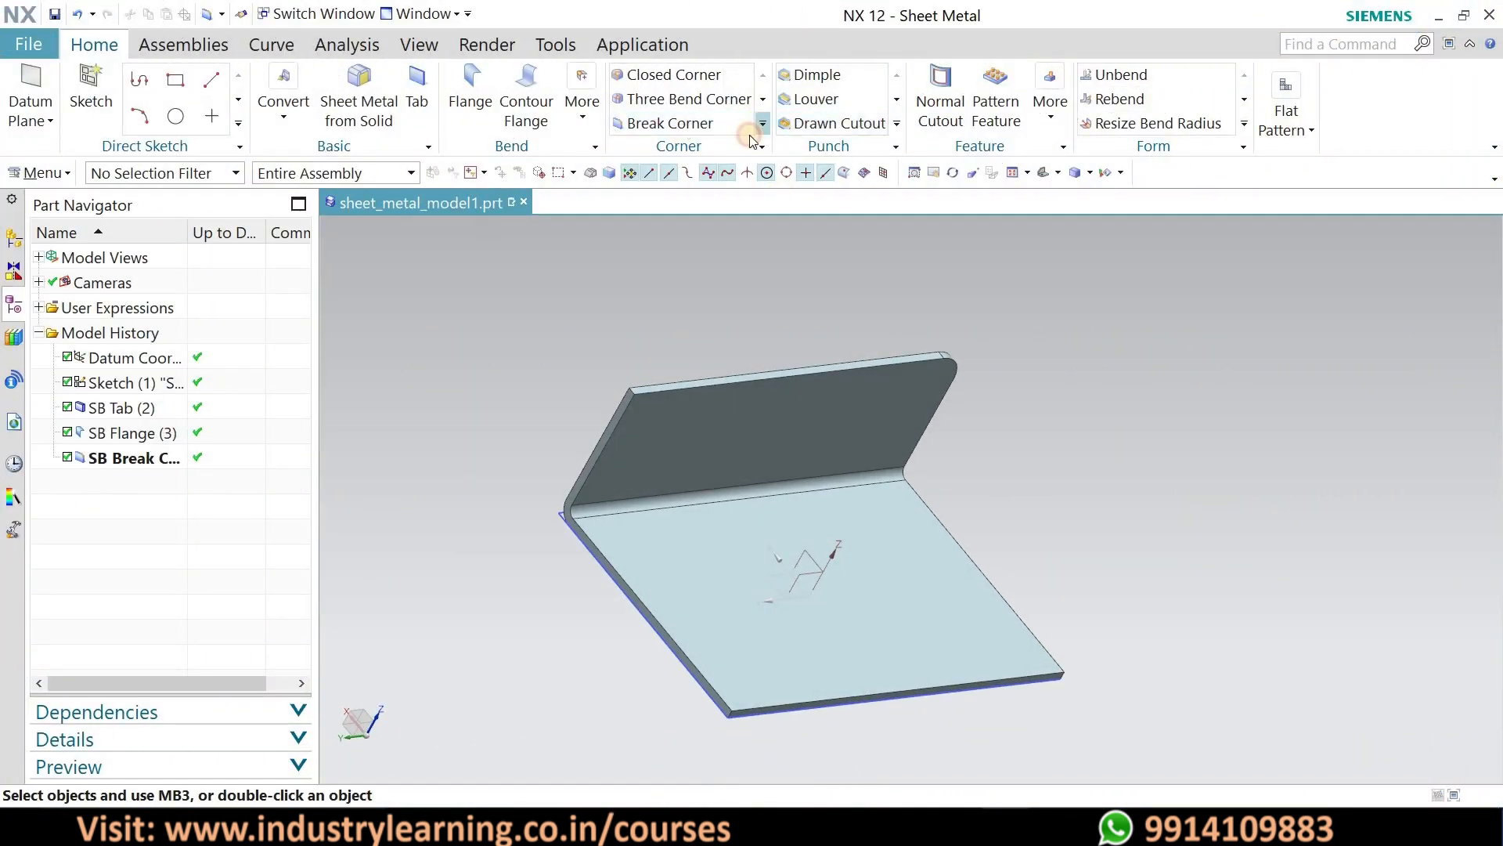
# - Chamfer the flange's other upper corner symmetrically with a 10 mm distance
pyautogui.click(760, 125)
pyautogui.click(666, 145)
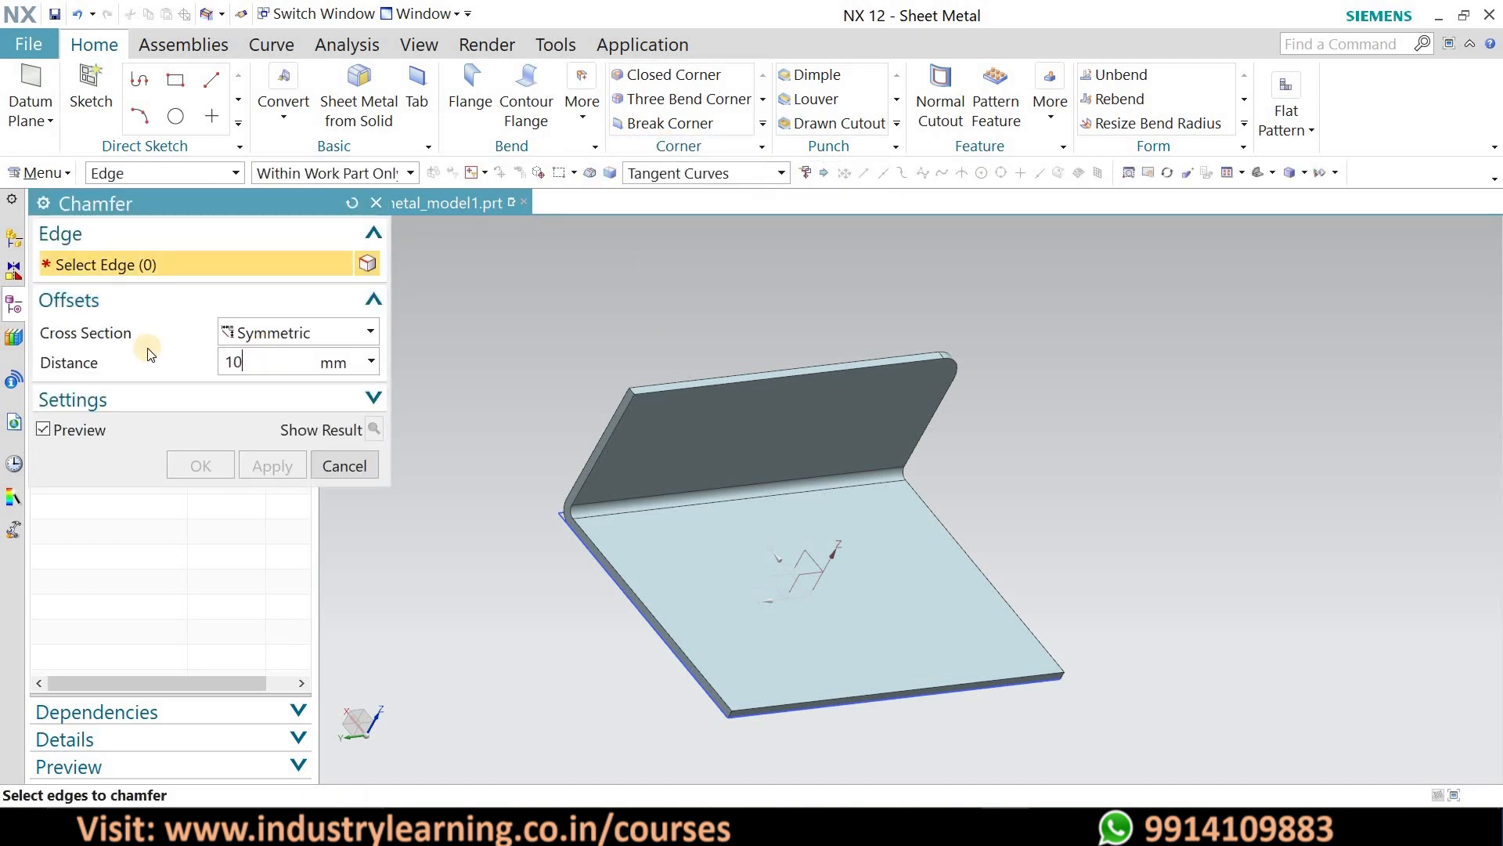
pyautogui.click(630, 389)
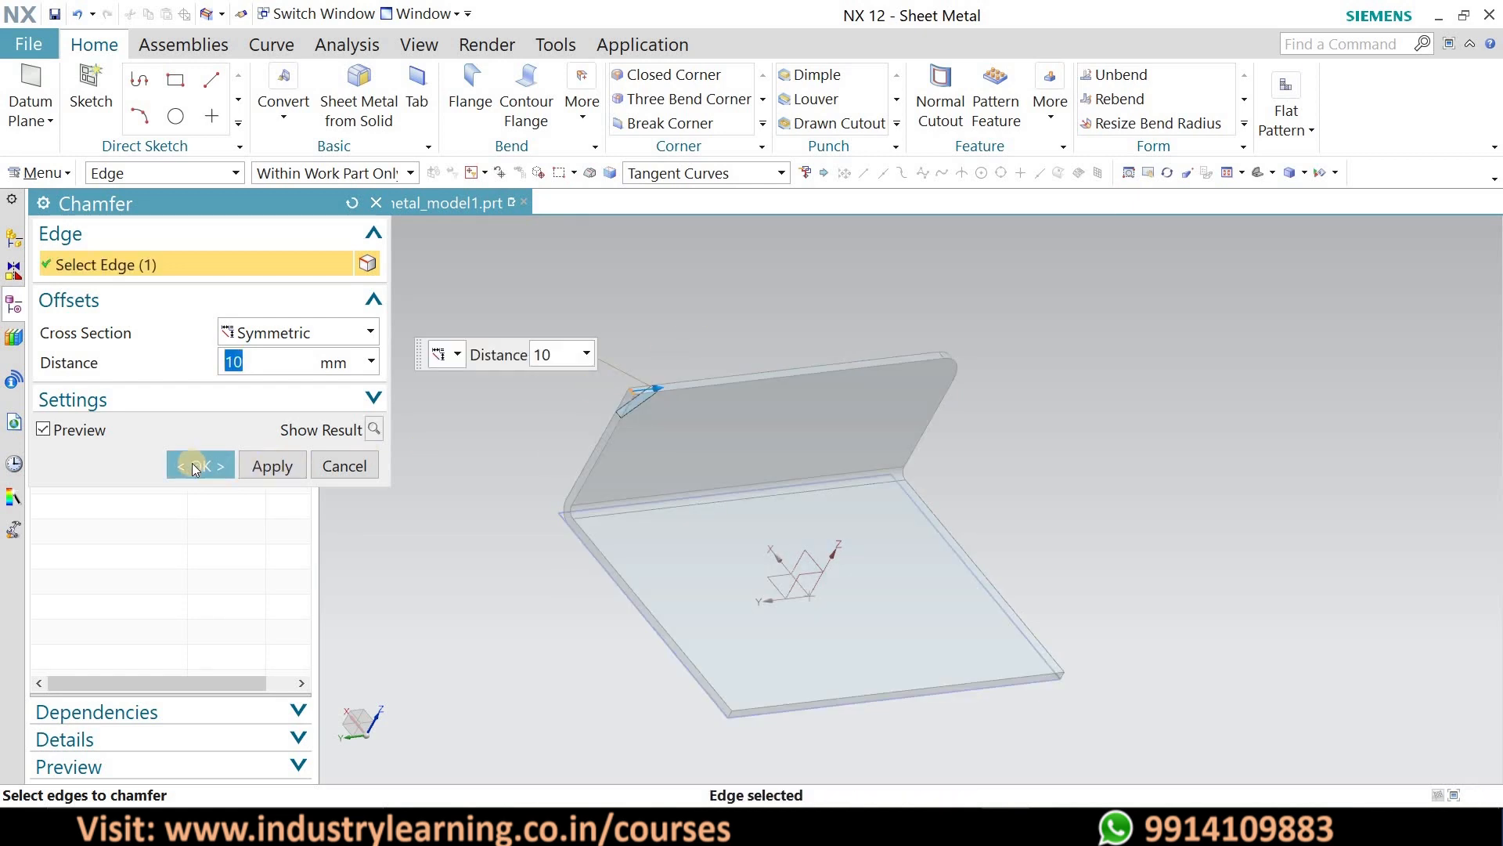
pyautogui.middleClick(723, 475)
pyautogui.moveTo(1061, 397); pyautogui.dragTo(912, 323, button='middle')
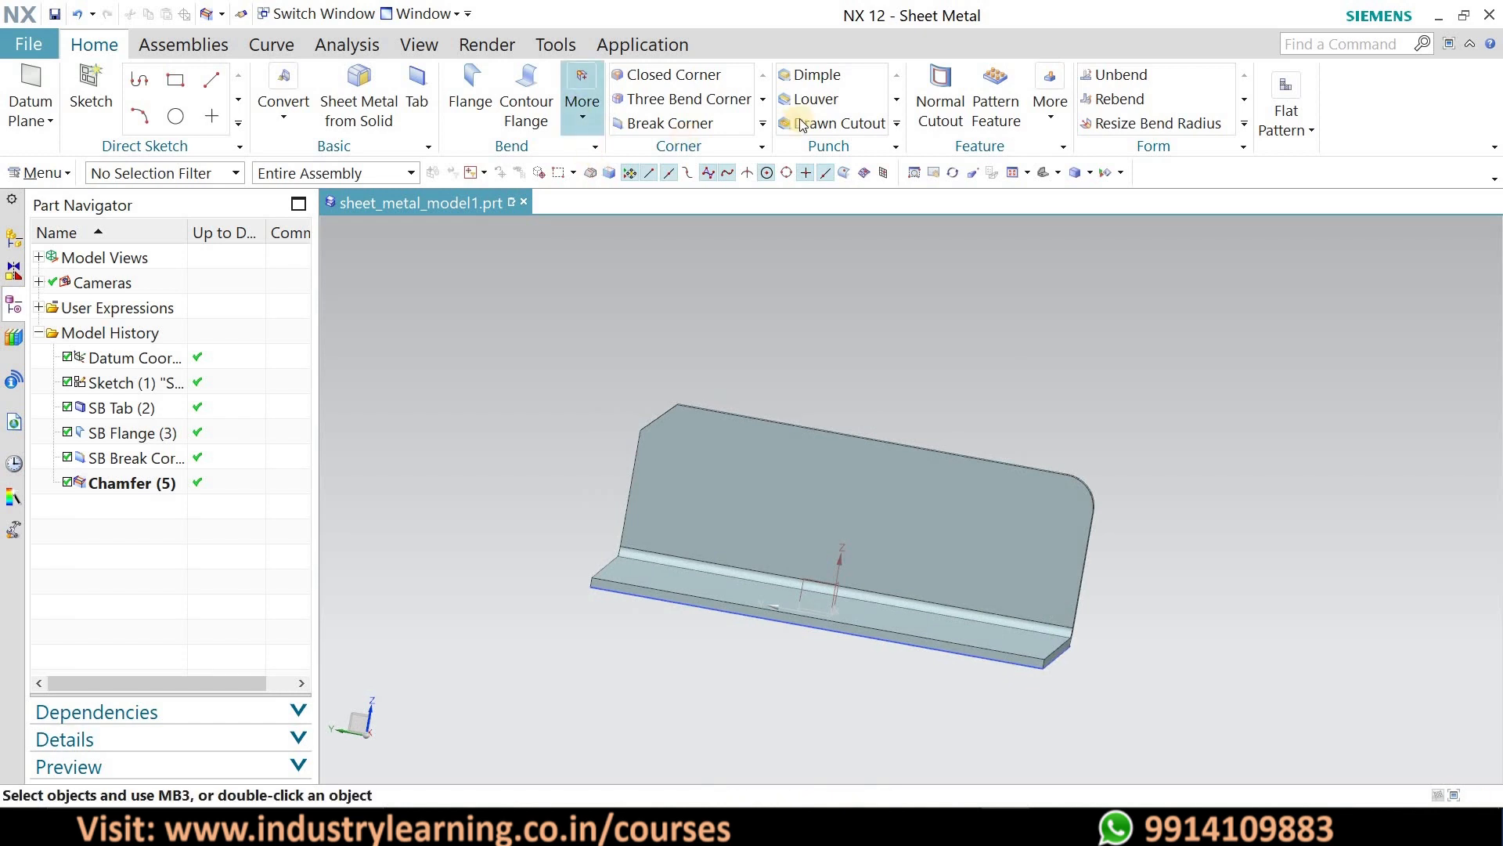
pyautogui.click(763, 124)
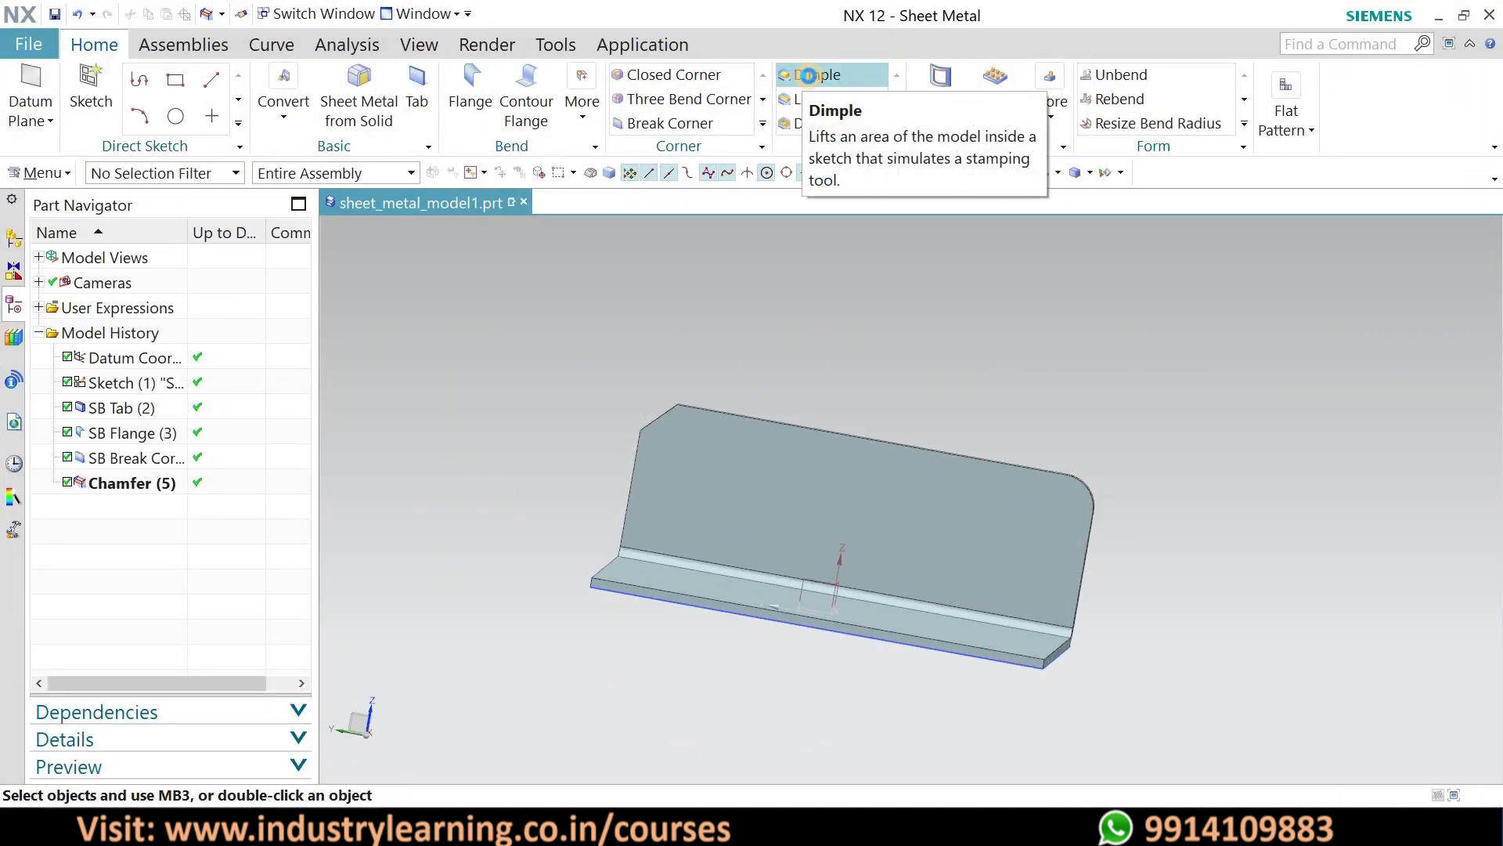
# - Start a dimple on the flange face by sketching a circle about 11.8 mm in diameter near the chamfered corner
pyautogui.click(810, 77)
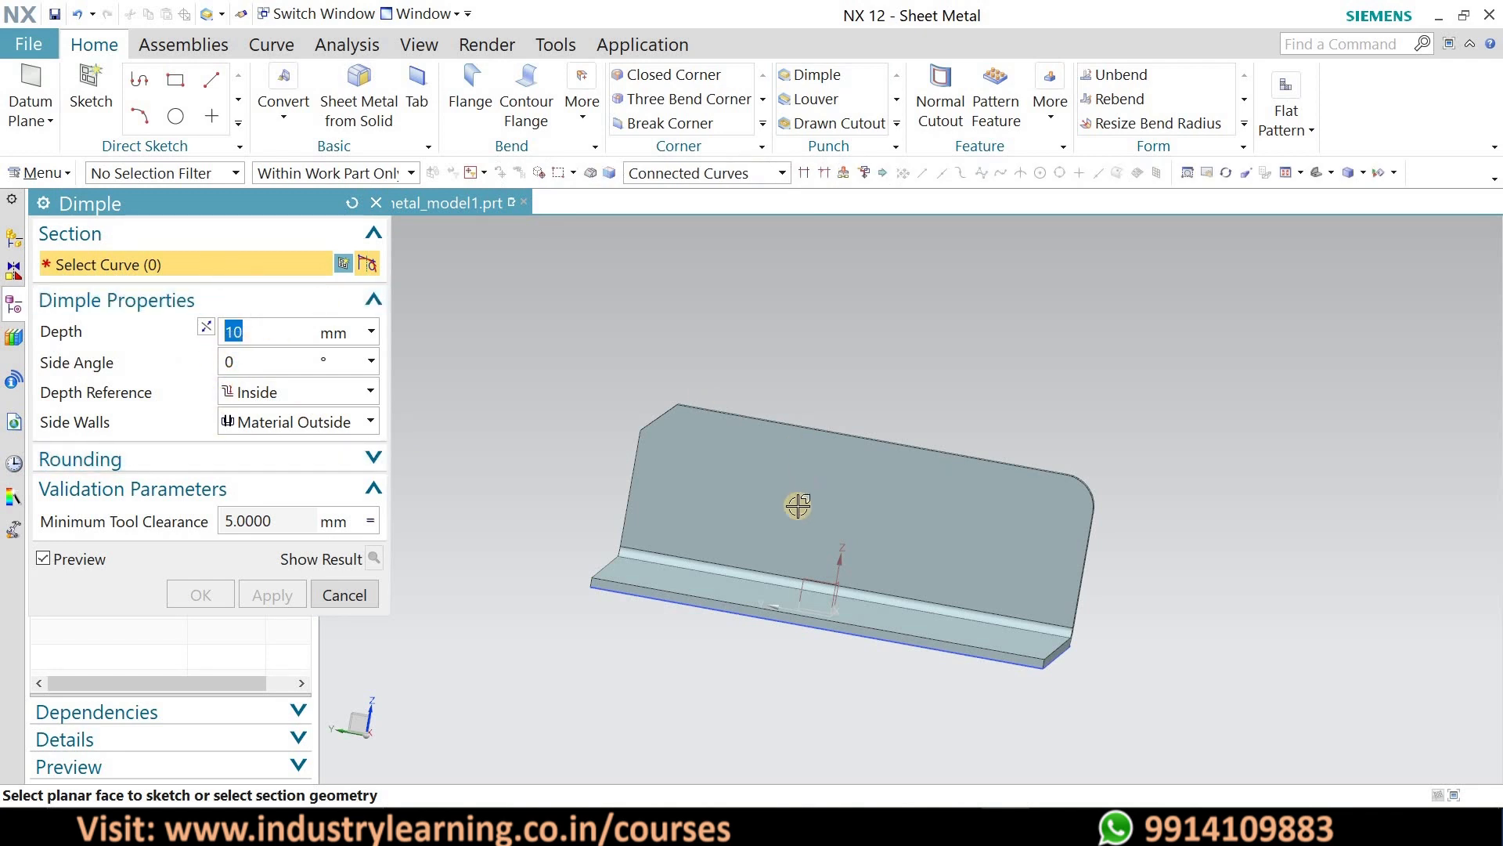
pyautogui.click(714, 479)
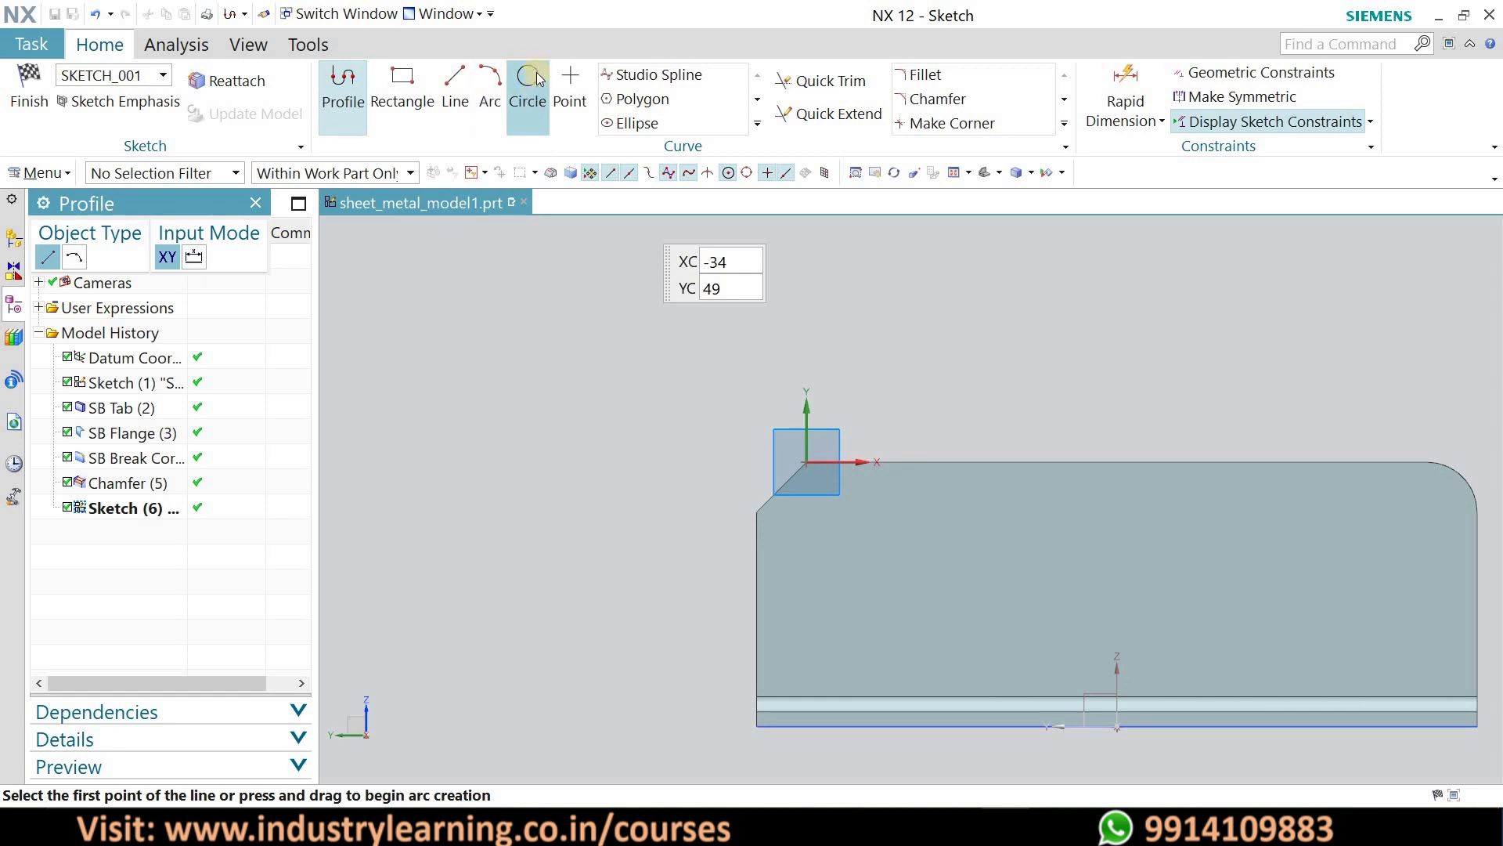
pyautogui.click(537, 75)
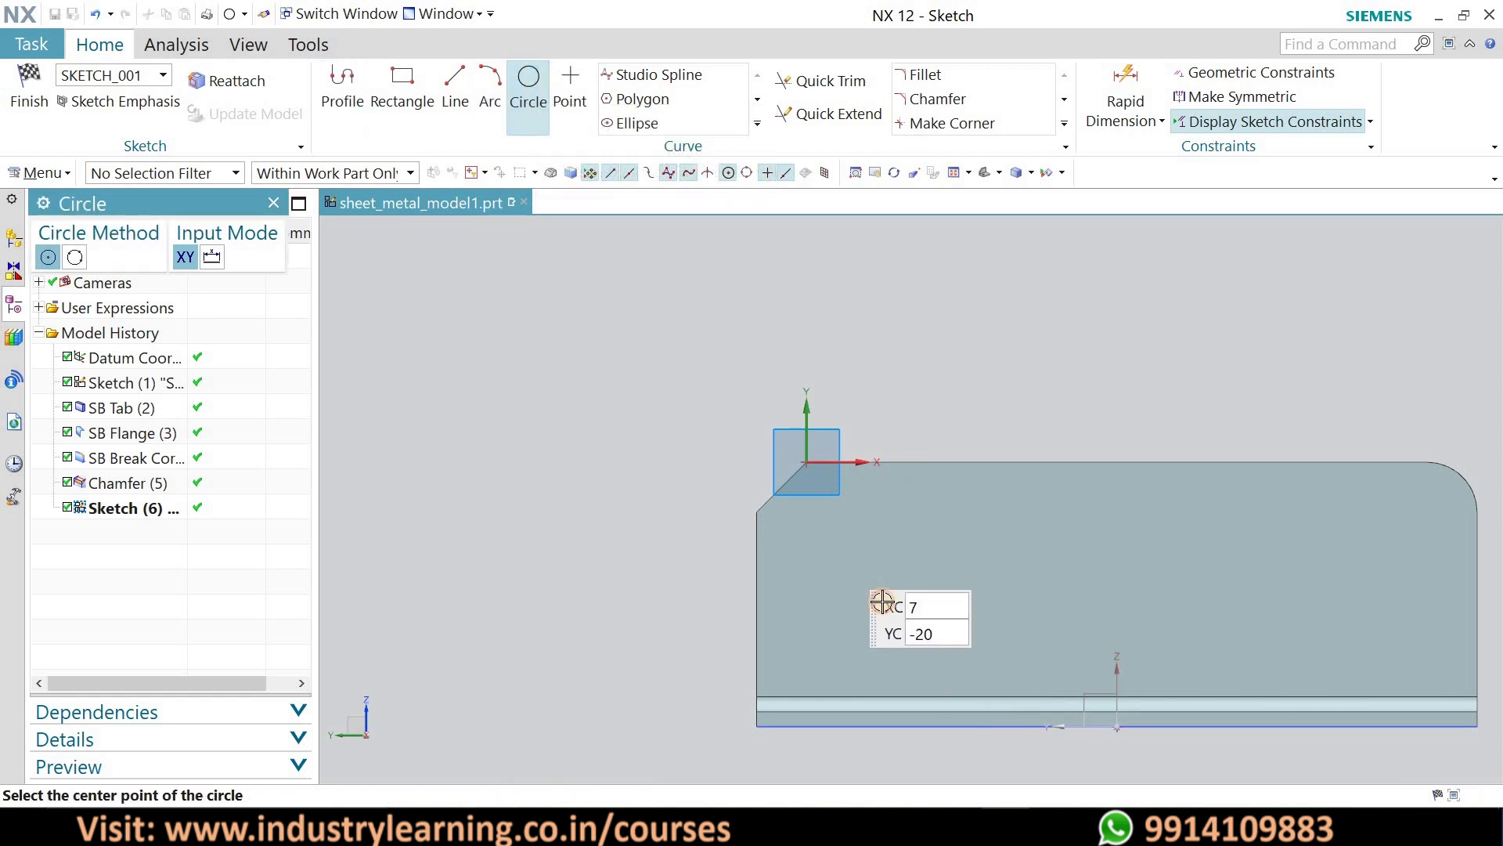
pyautogui.click(855, 562)
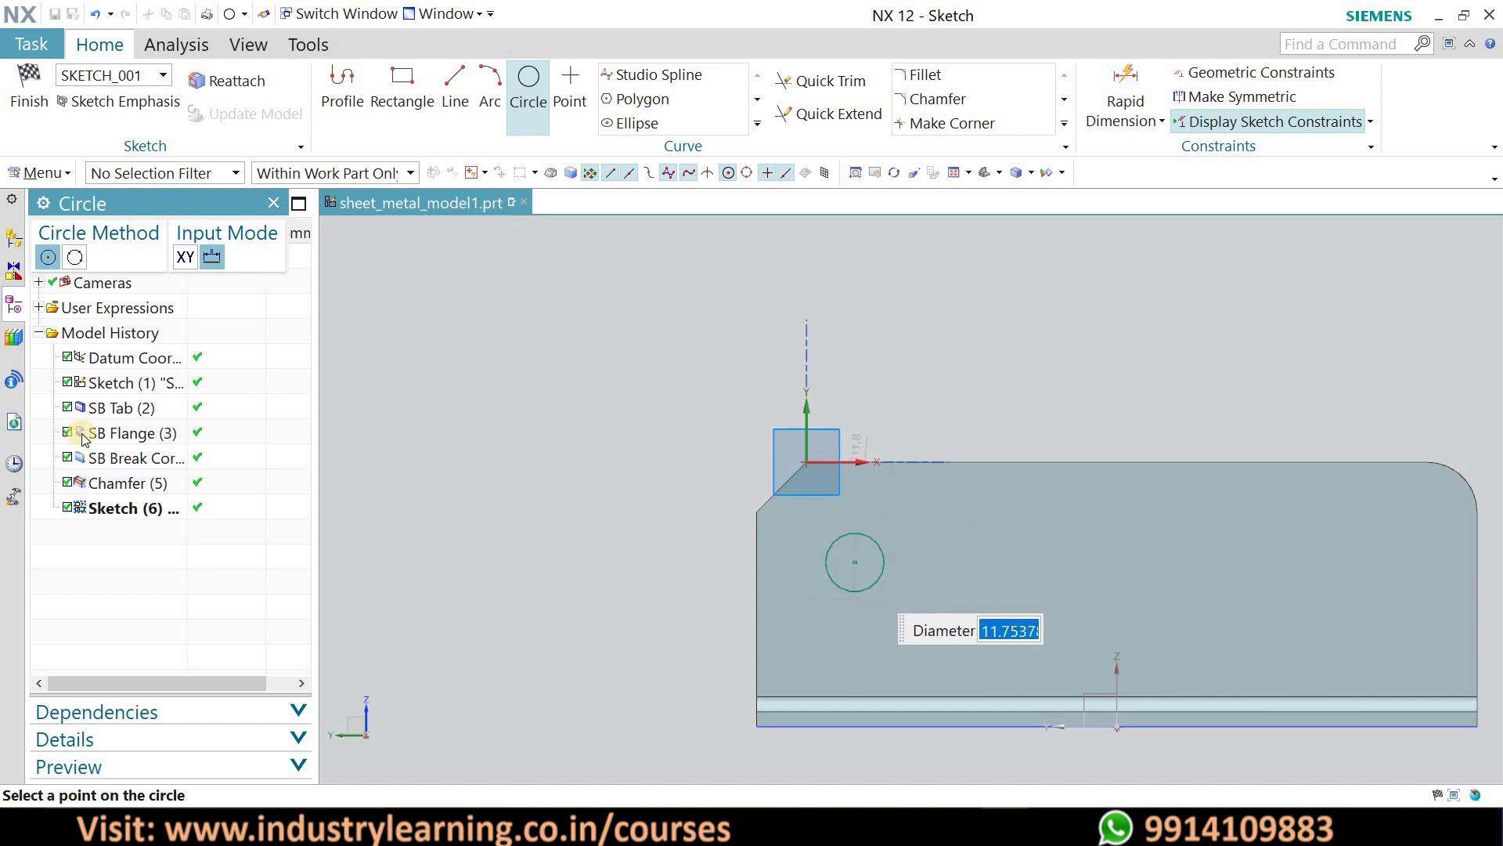
pyautogui.press('Return')
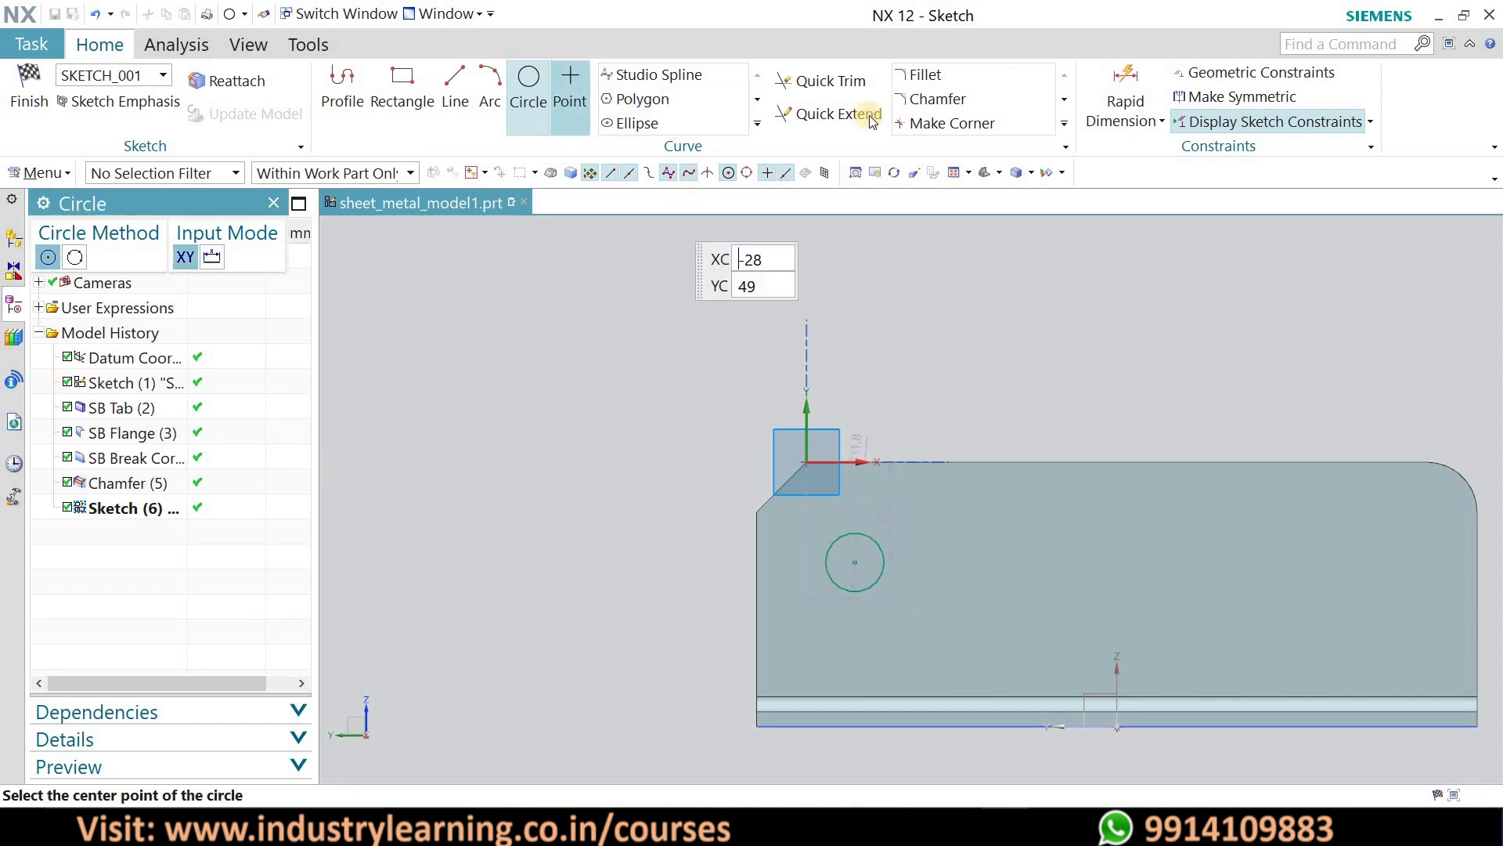
pyautogui.click(29, 86)
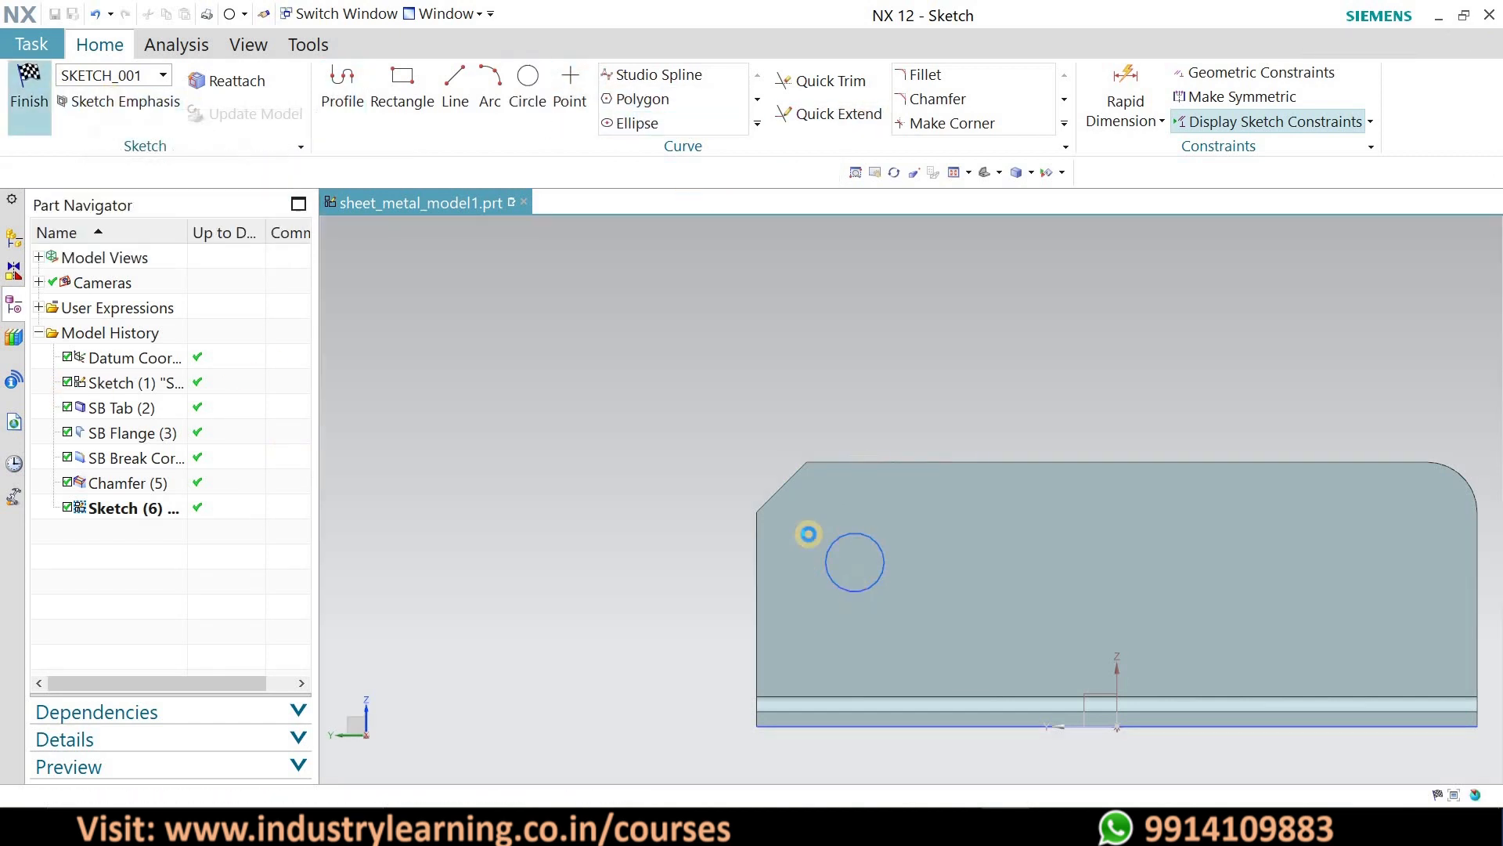
# - Create the dimple from the circle with a 3 mm depth, 0° side angle, Inside depth reference and Material Outside side walls
pyautogui.moveTo(765, 359)
pyautogui.mouseDown(button='middle')
pyautogui.moveTo(796, 503)
pyautogui.moveTo(772, 388)
pyautogui.mouseUp(button='middle')
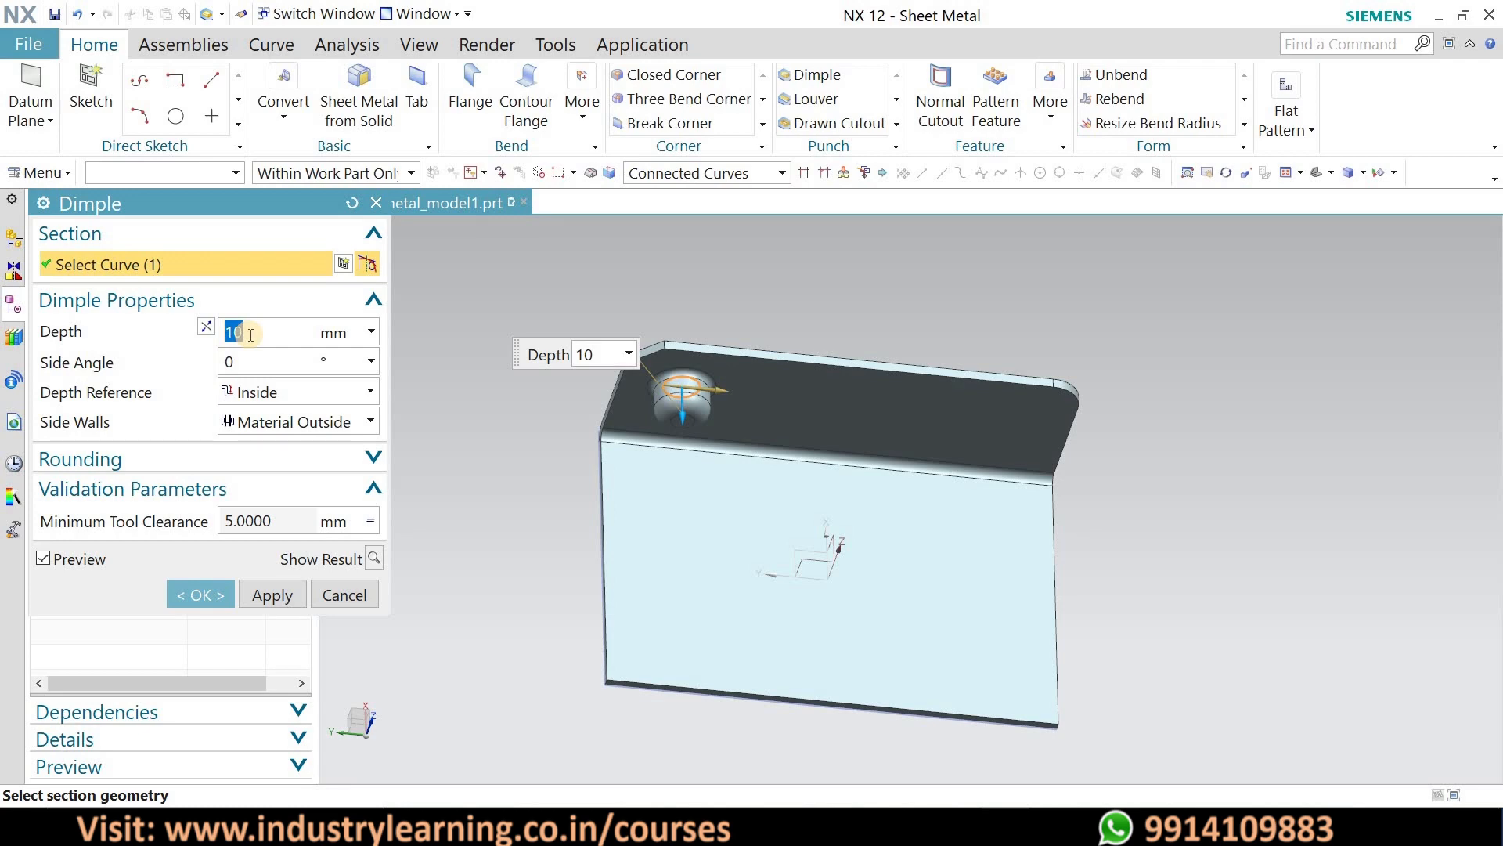
pyautogui.press('Return')
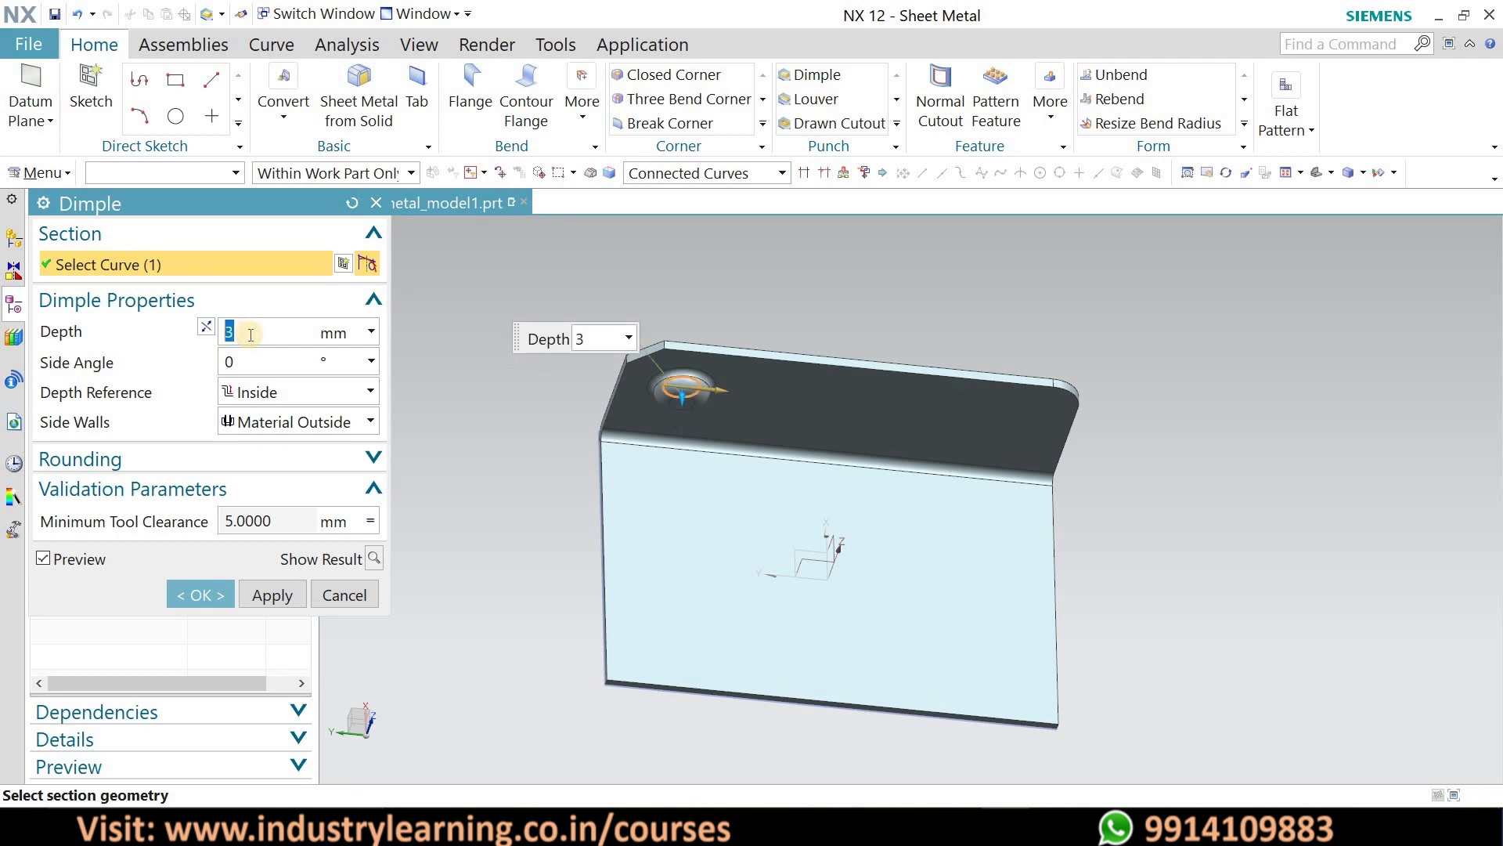
pyautogui.moveTo(755, 336)
pyautogui.mouseDown(button='middle')
pyautogui.moveTo(771, 420)
pyautogui.moveTo(751, 335)
pyautogui.mouseUp(button='middle')
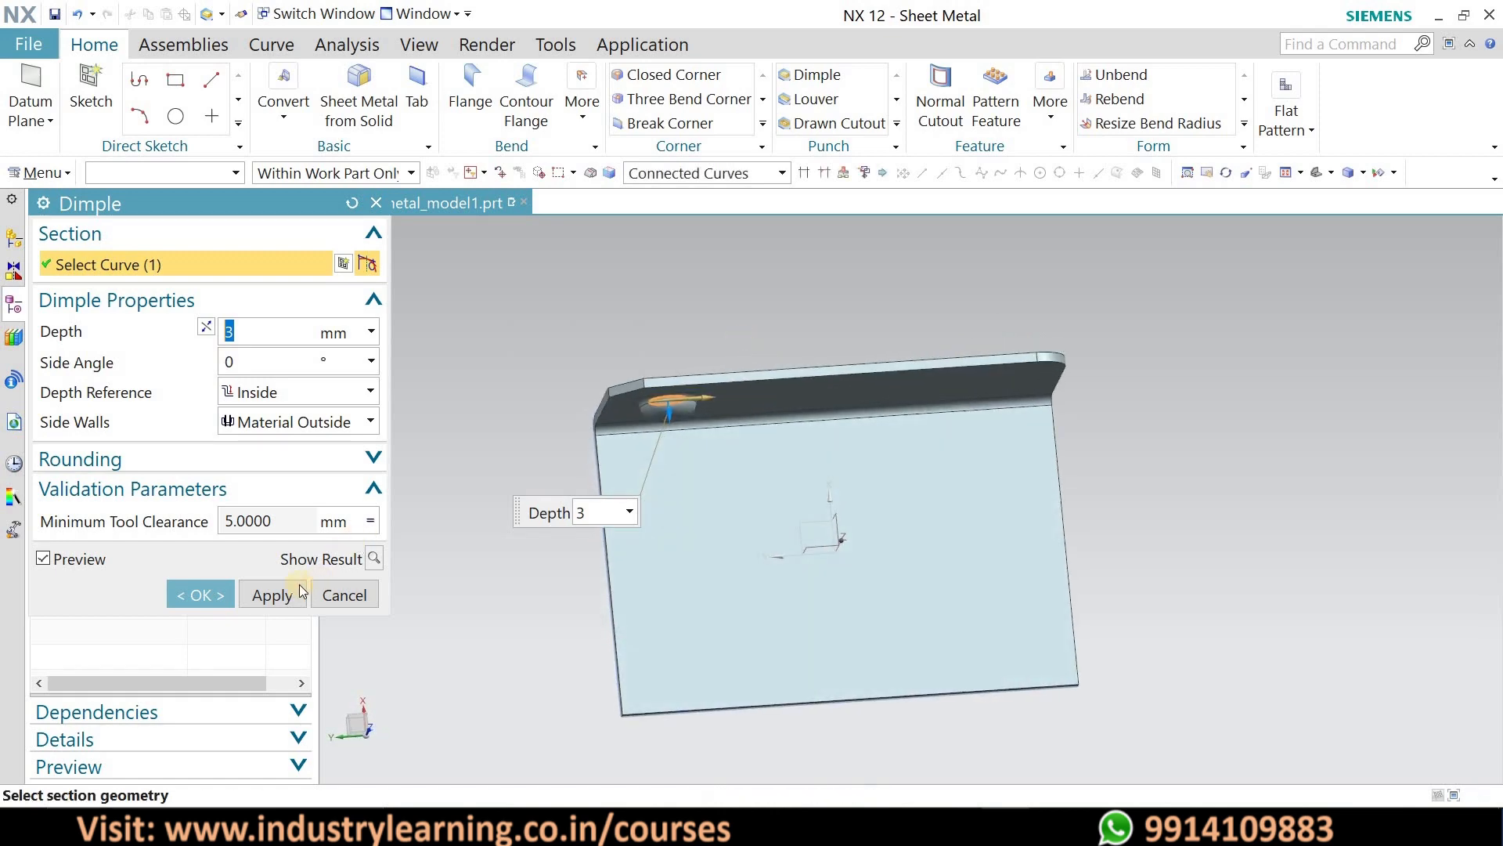
pyautogui.middleClick(542, 487)
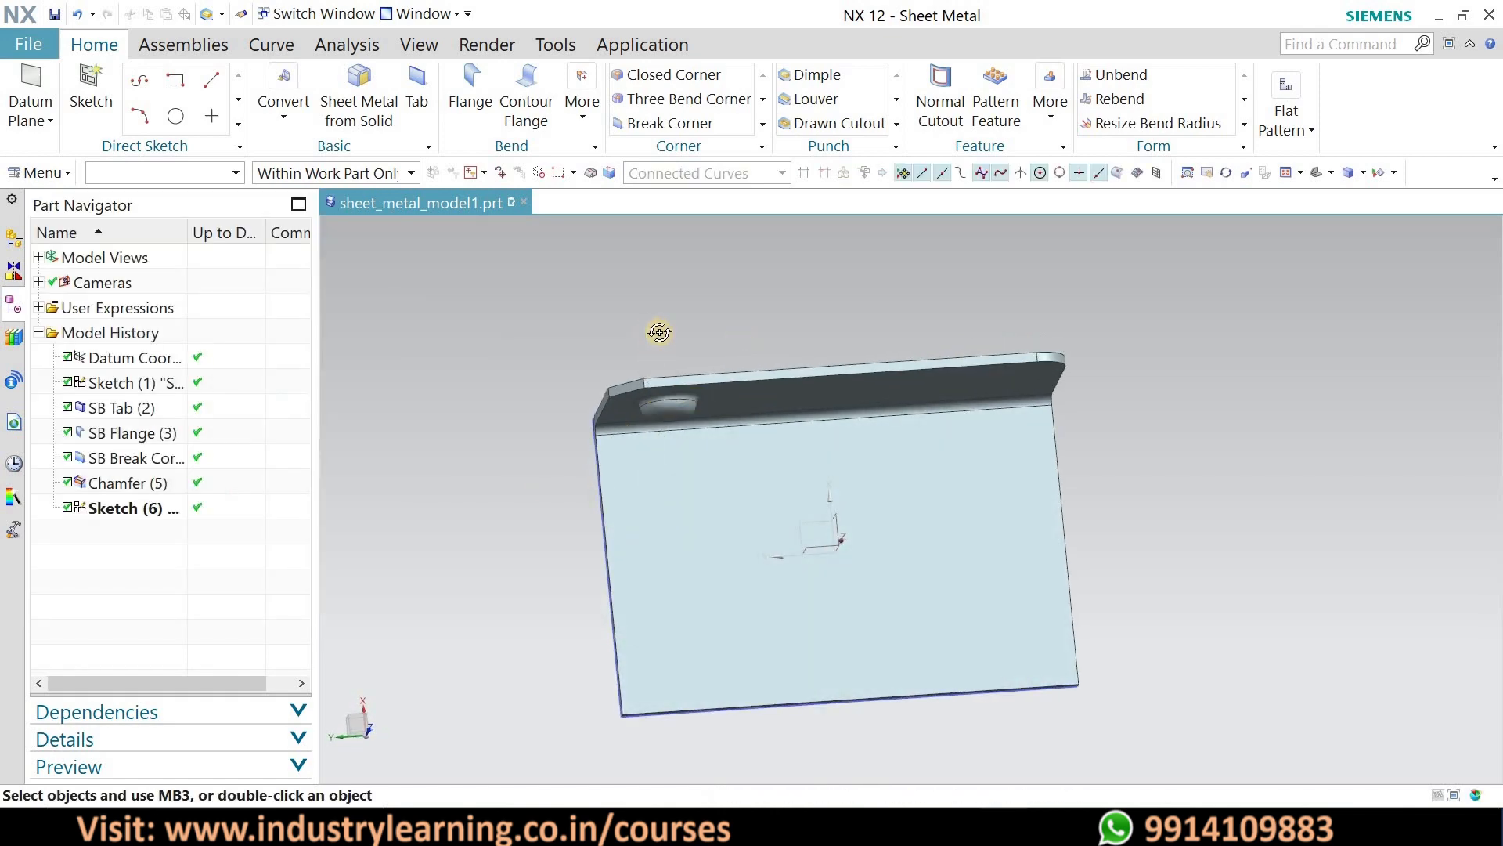
pyautogui.moveTo(688, 413); pyautogui.dragTo(608, 265, button='middle')
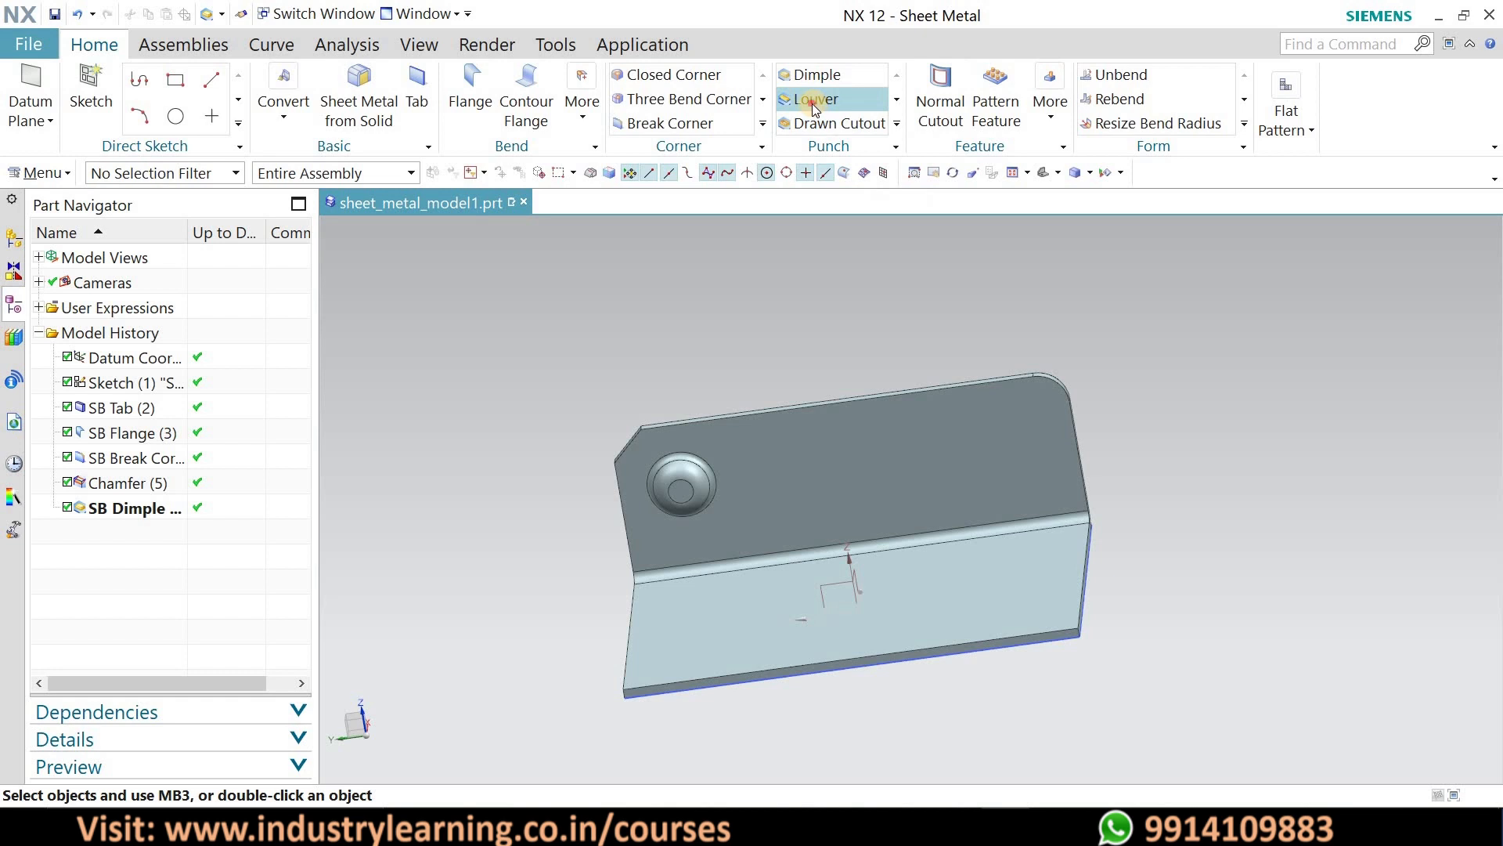
# - Start a louver on the flange face by sketching a rectangle about 28 mm wide and 11 mm high beside the dimple
pyautogui.click(813, 102)
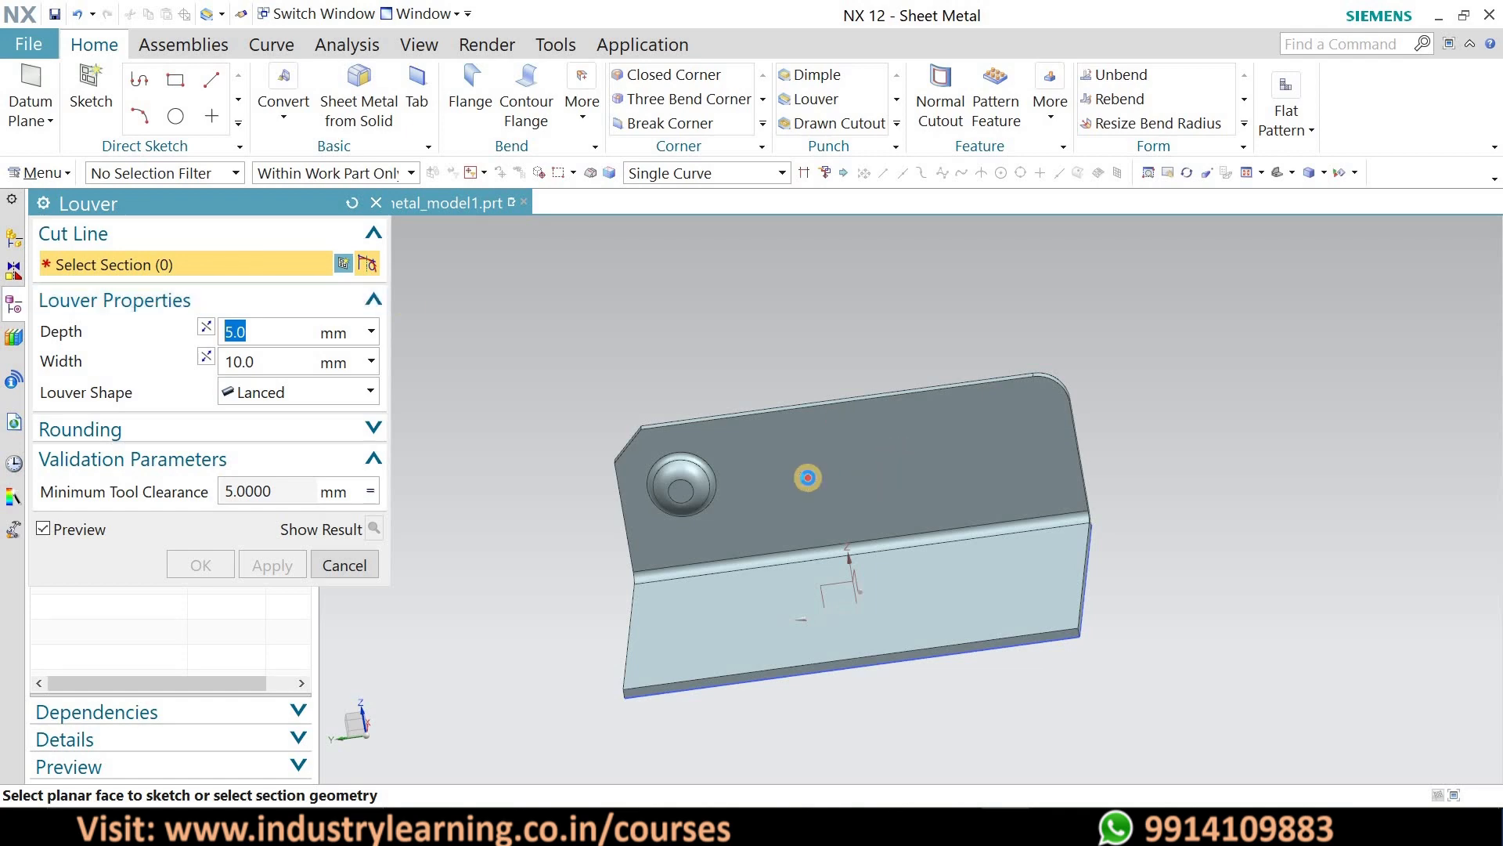
pyautogui.click(808, 477)
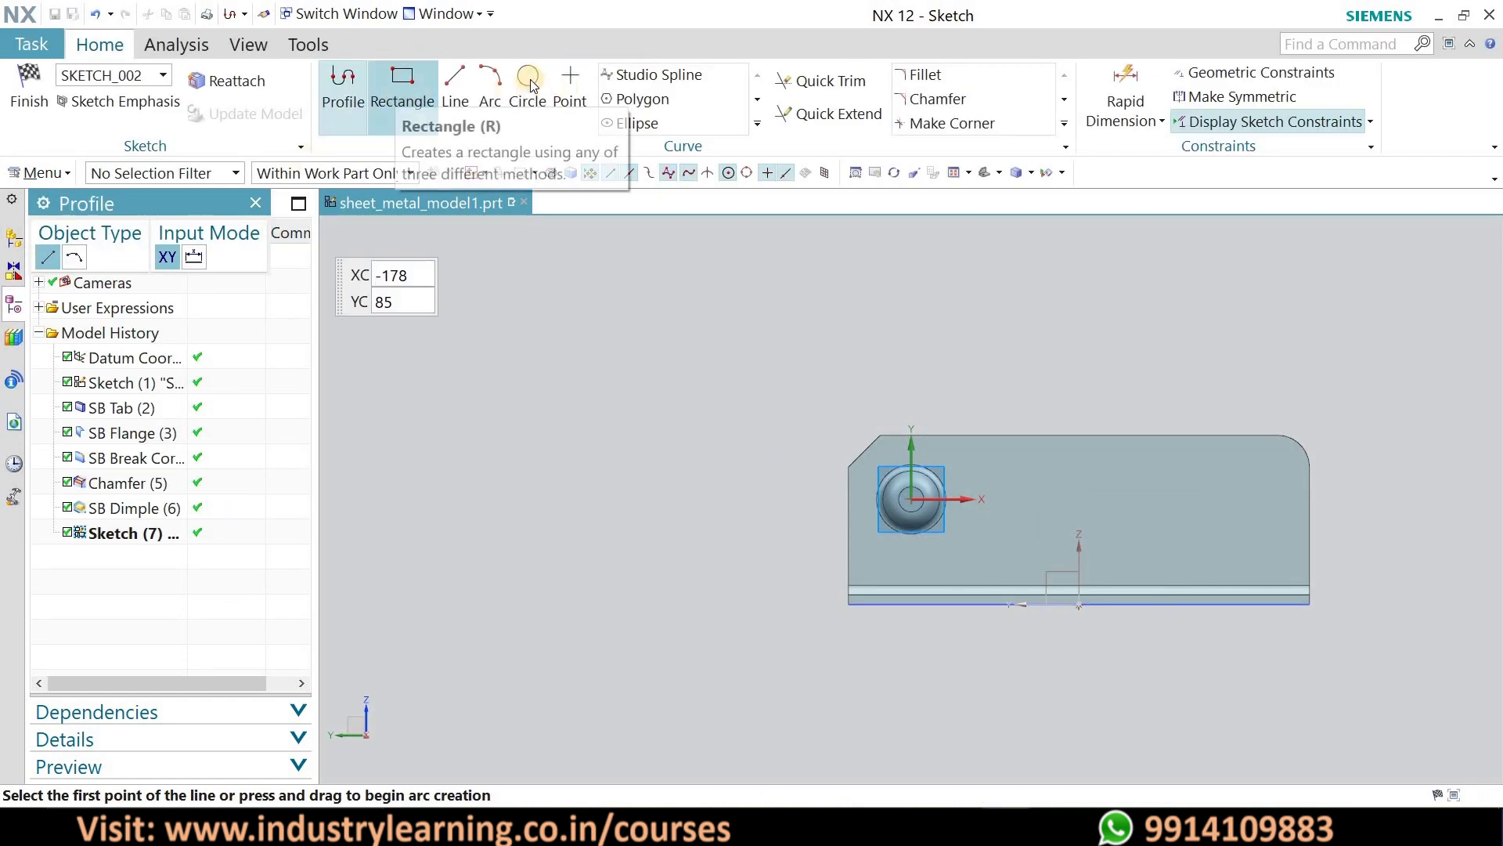
pyautogui.click(402, 85)
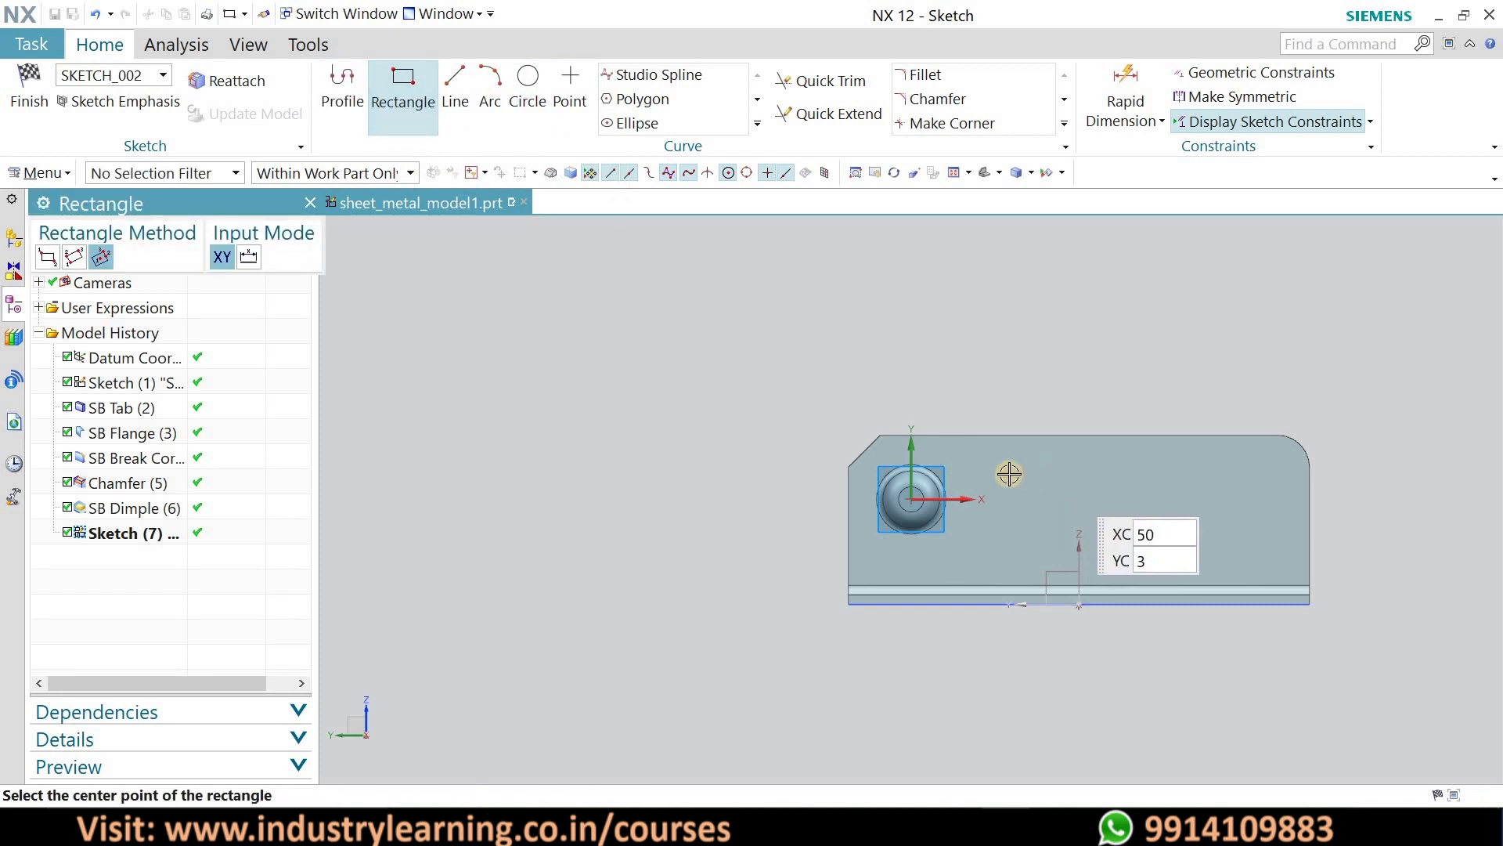
pyautogui.click(1073, 497)
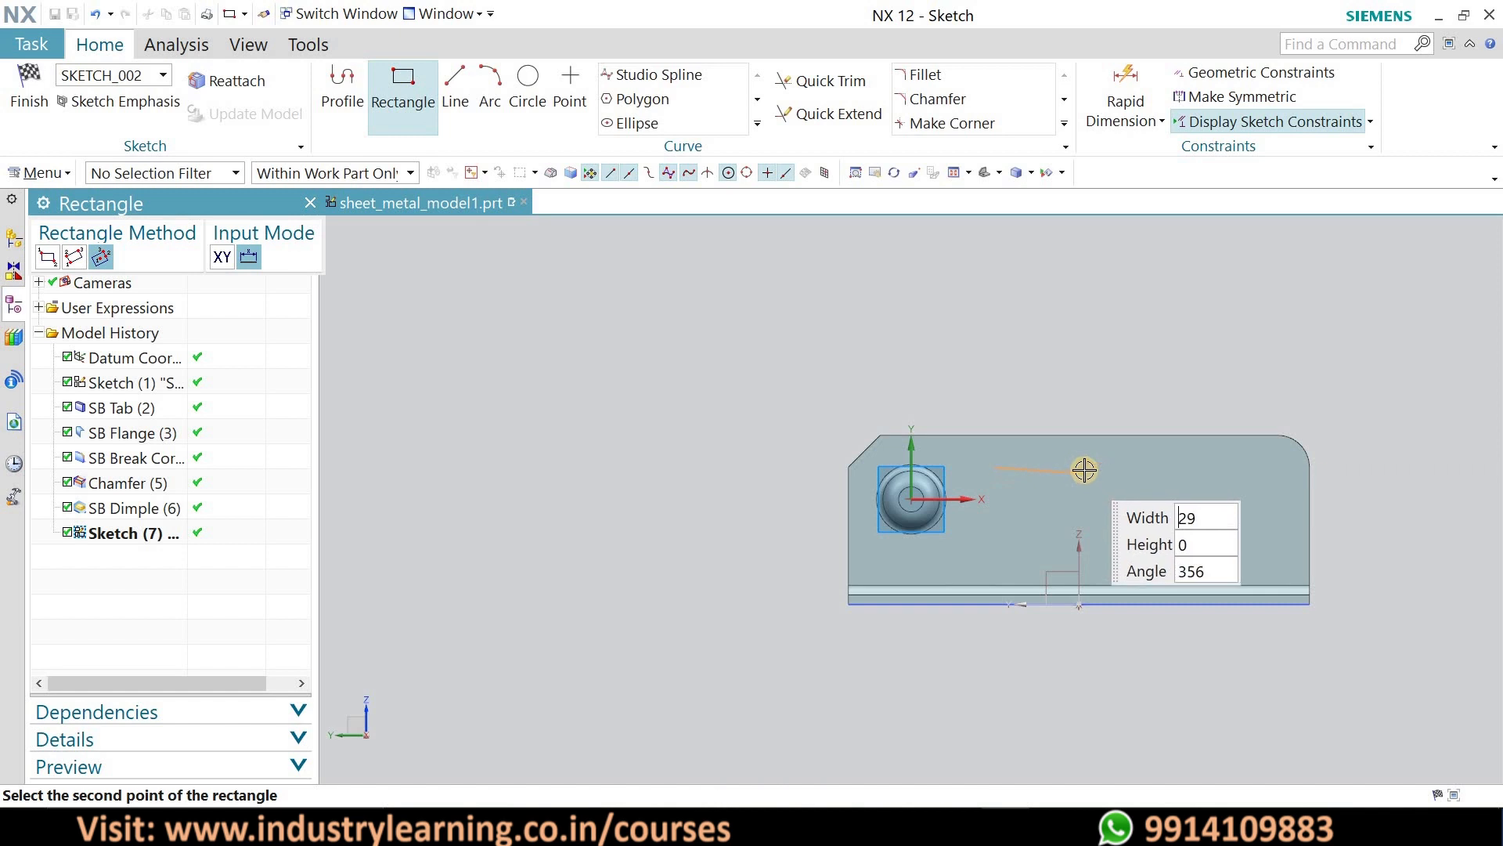
pyautogui.click(1085, 478)
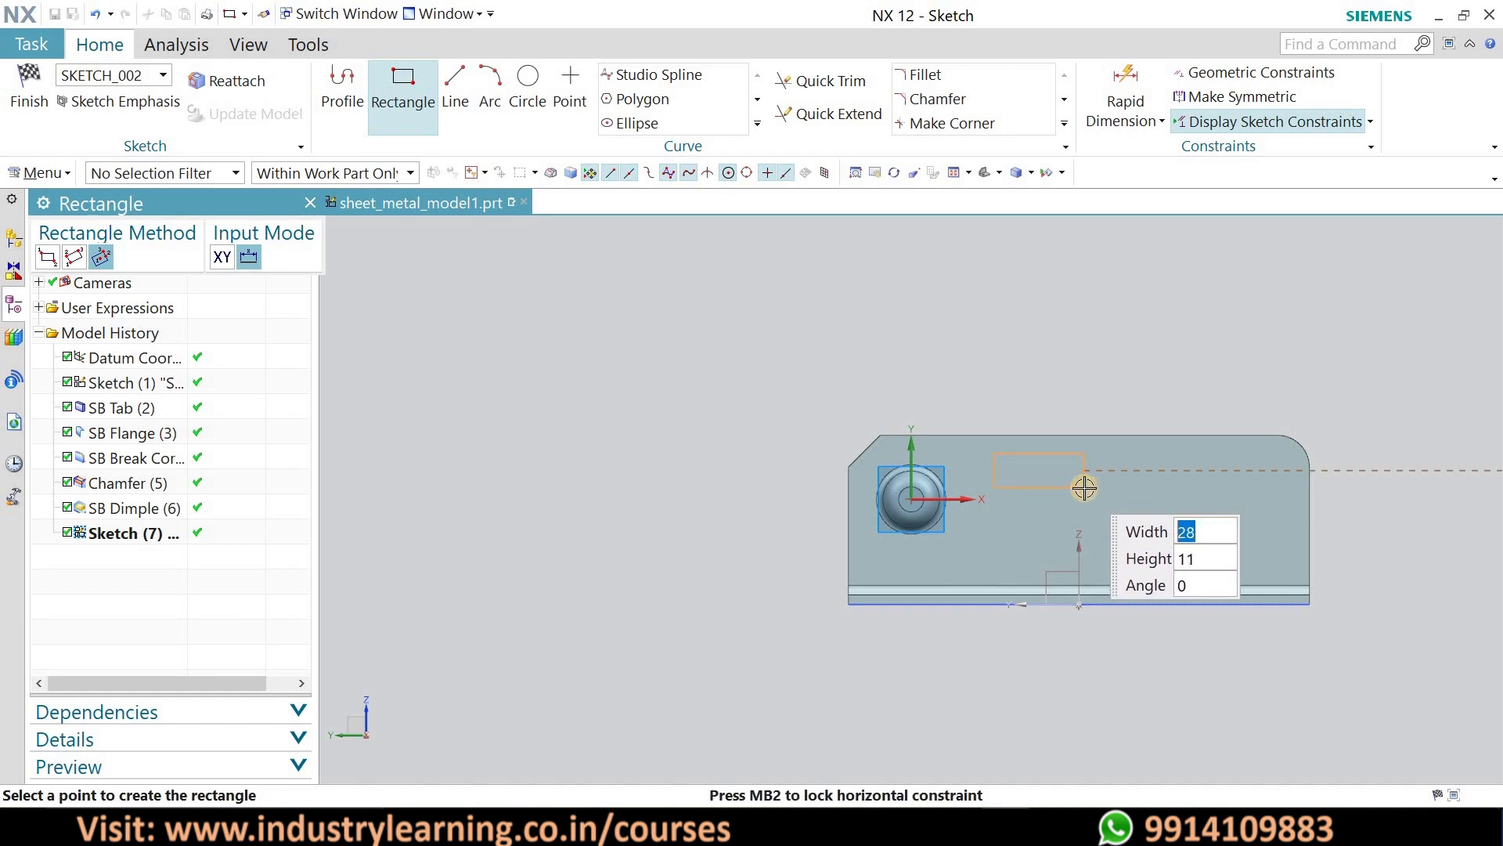
pyautogui.click(1086, 495)
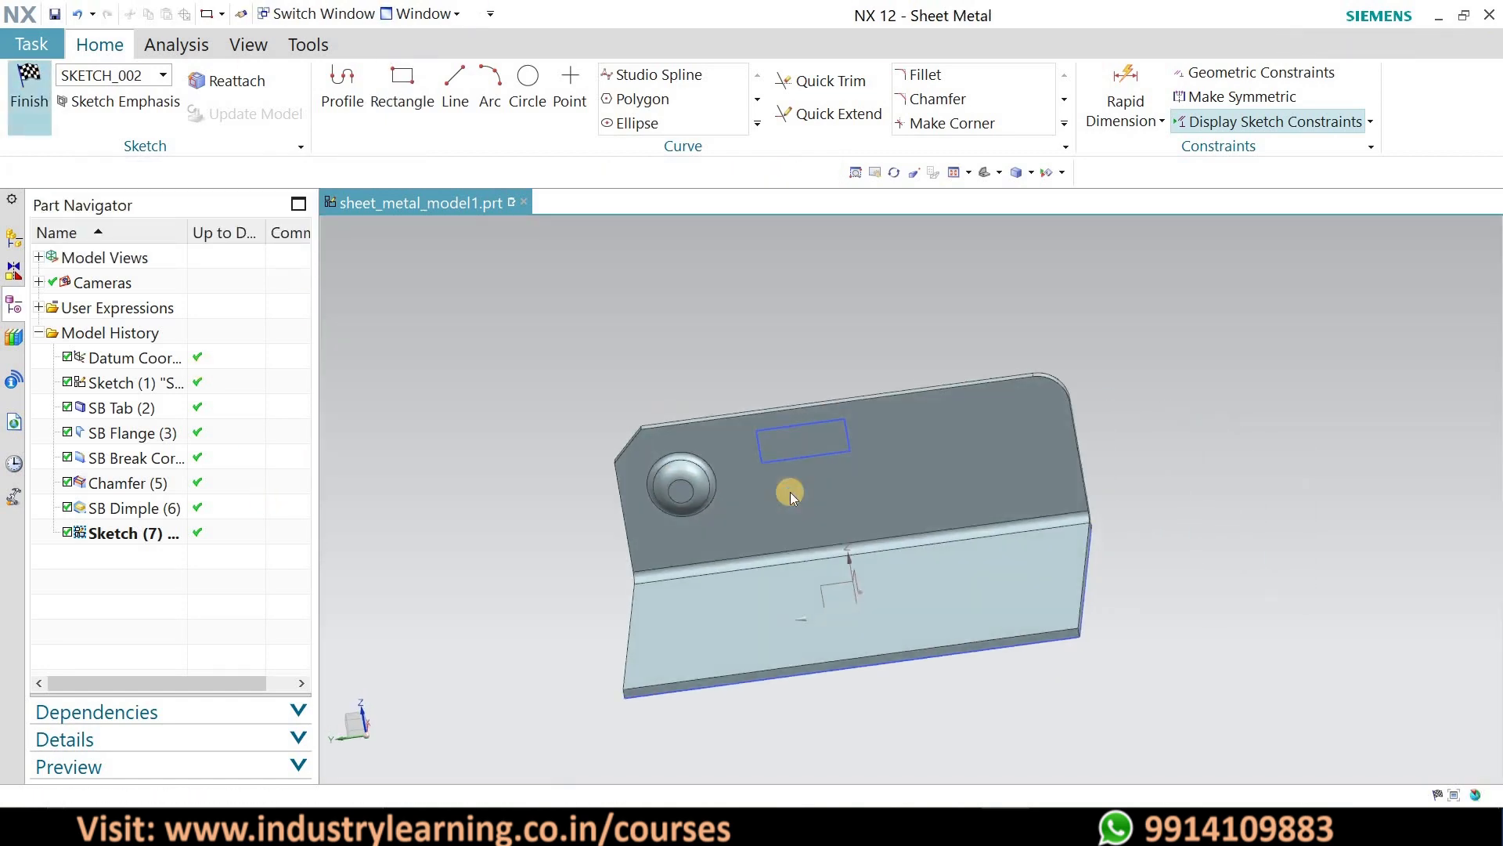
# - Create a lanced louver, 5 mm deep and 10 mm wide, from the sketched cut line on the flange
pyautogui.moveTo(795, 325); pyautogui.dragTo(783, 368, button='middle')
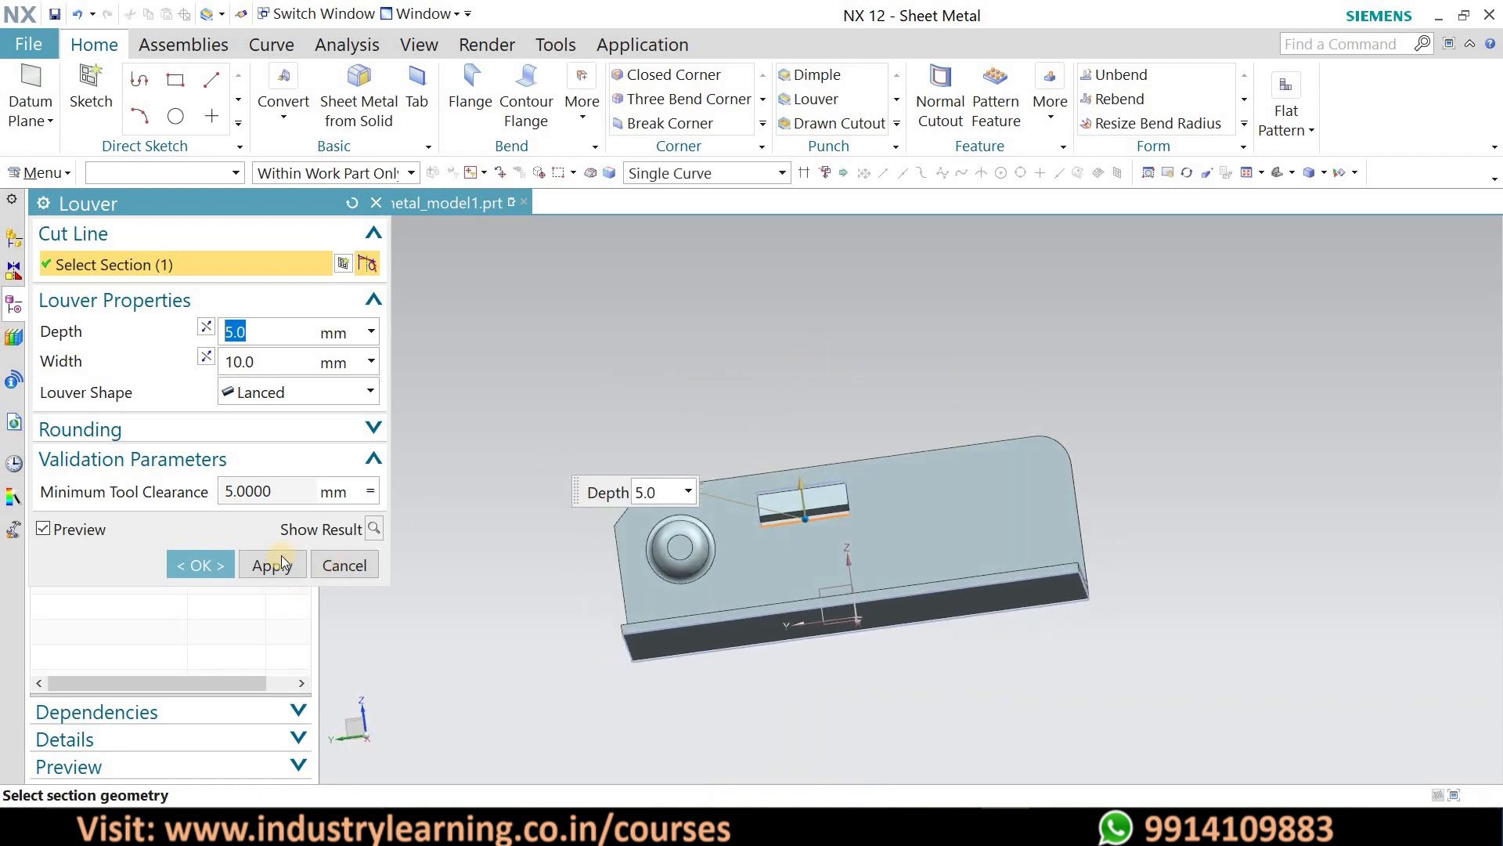
pyautogui.moveTo(909, 416); pyautogui.dragTo(782, 572, button='middle')
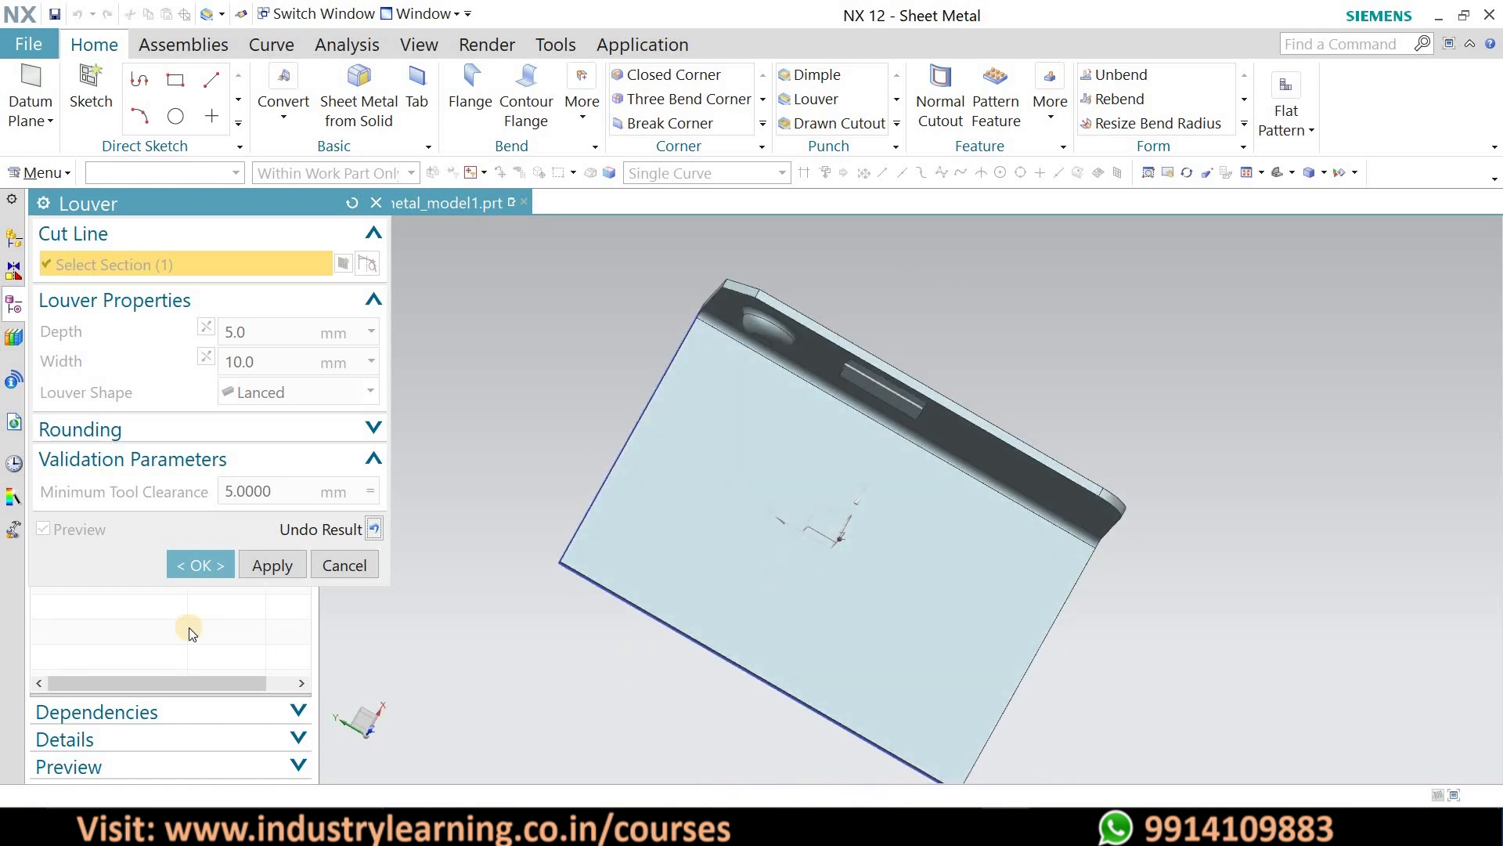
pyautogui.click(200, 565)
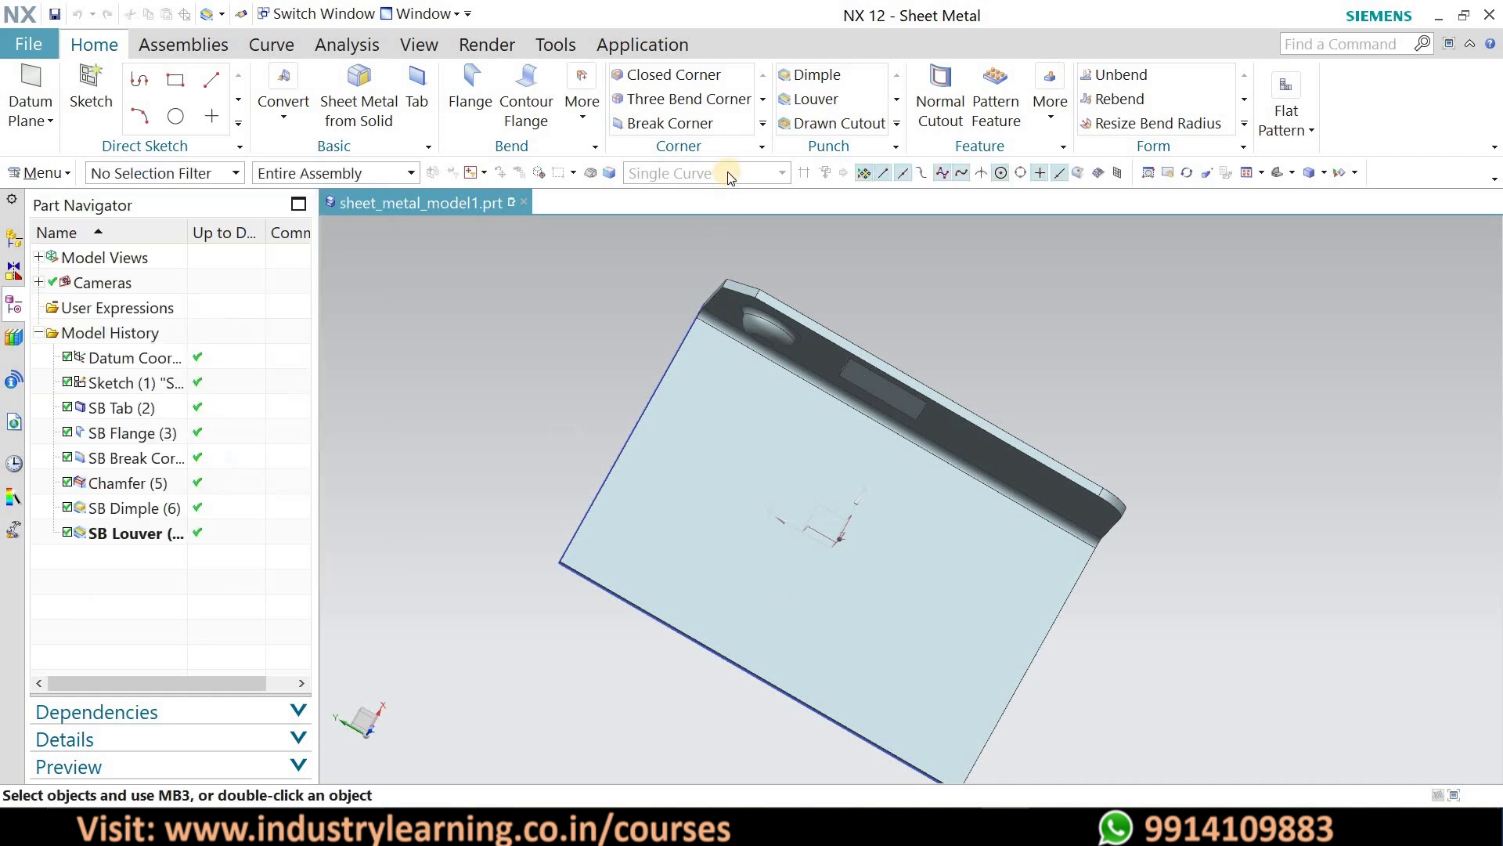
pyautogui.click(814, 106)
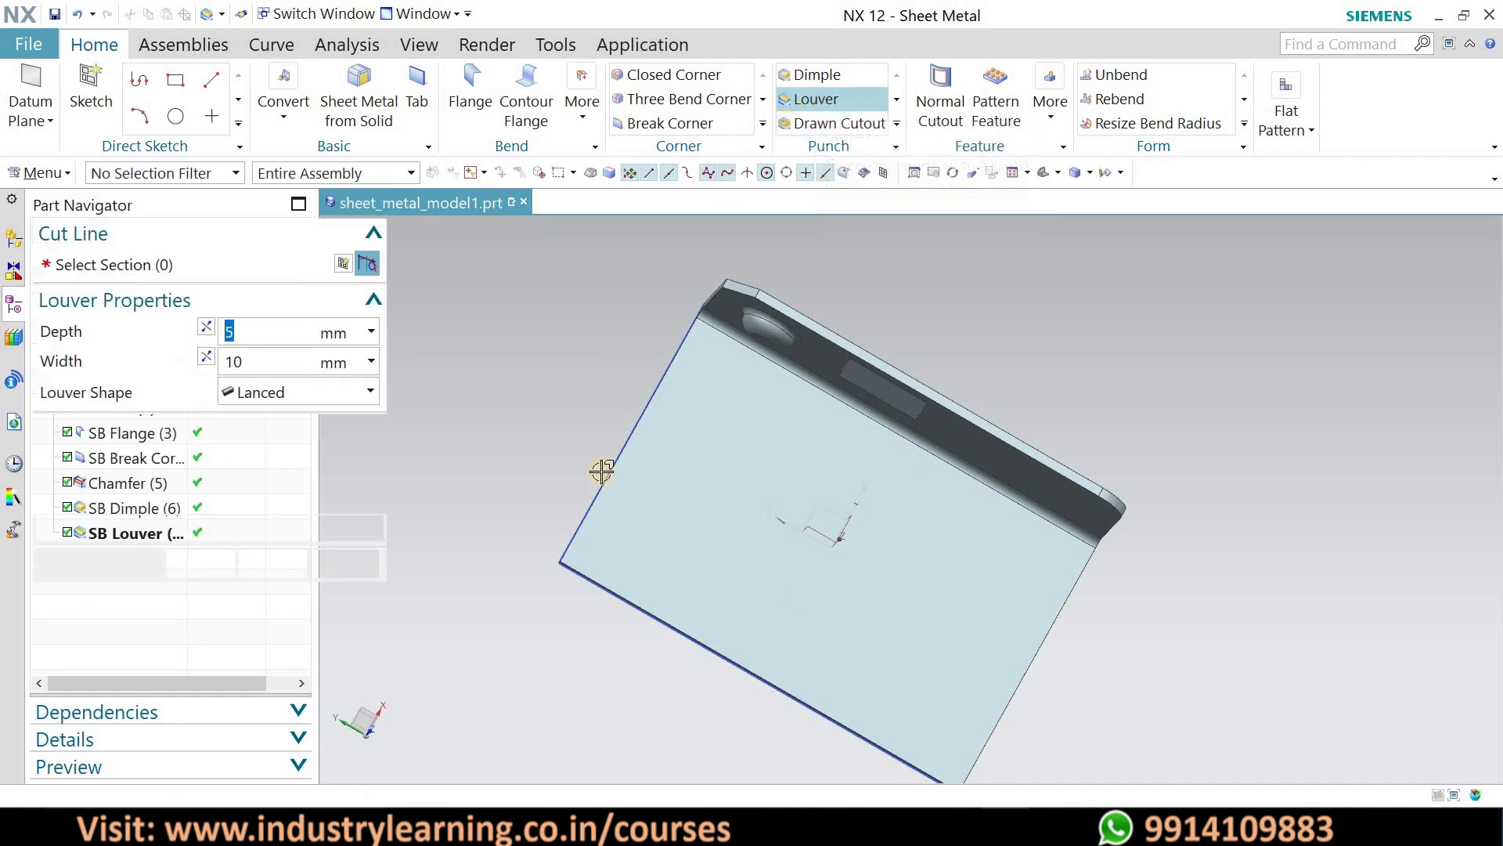
pyautogui.click(341, 562)
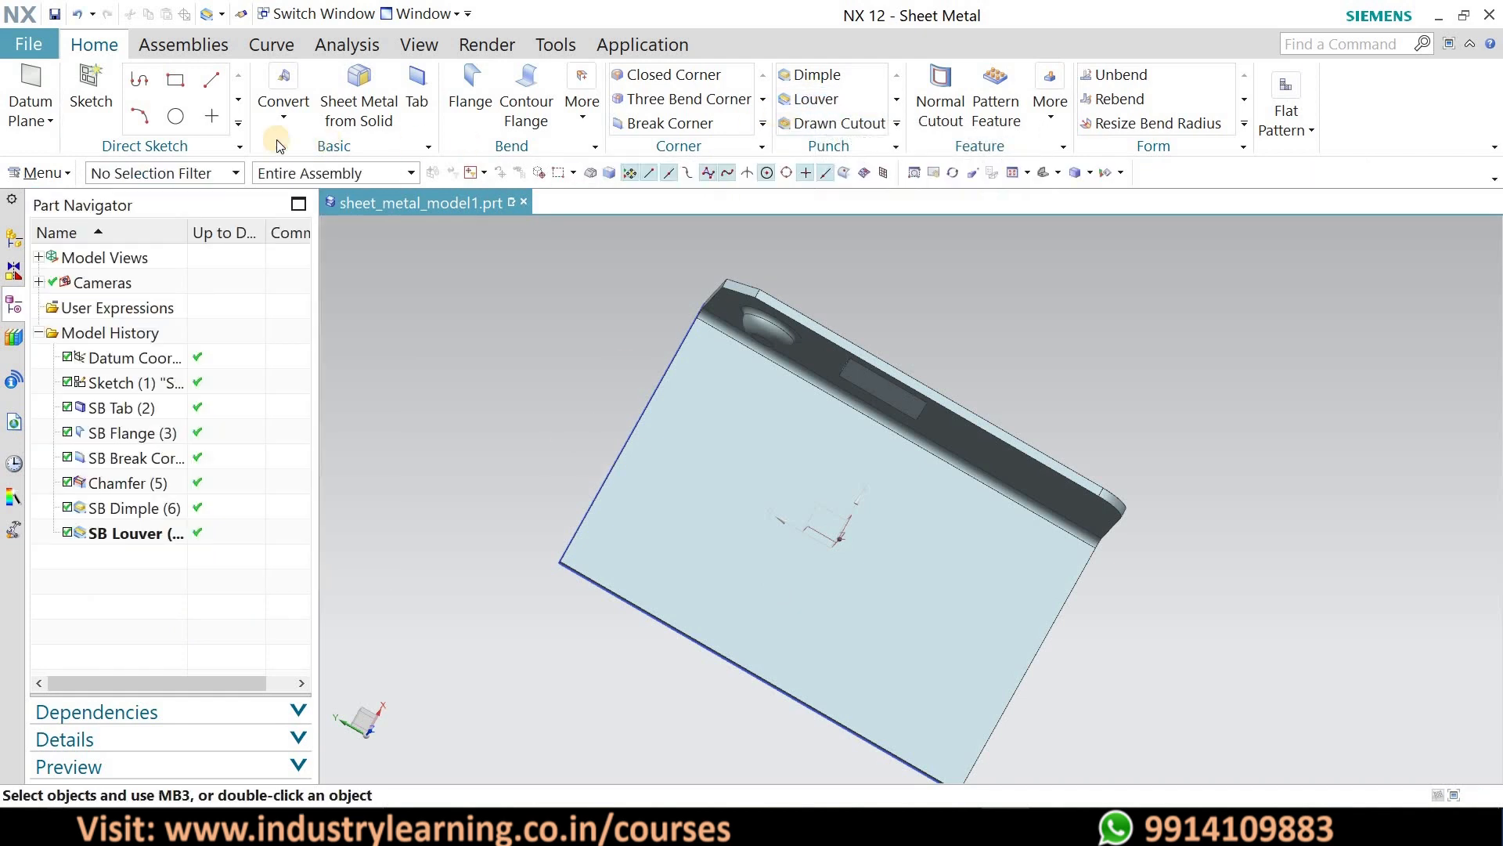
pyautogui.click(176, 81)
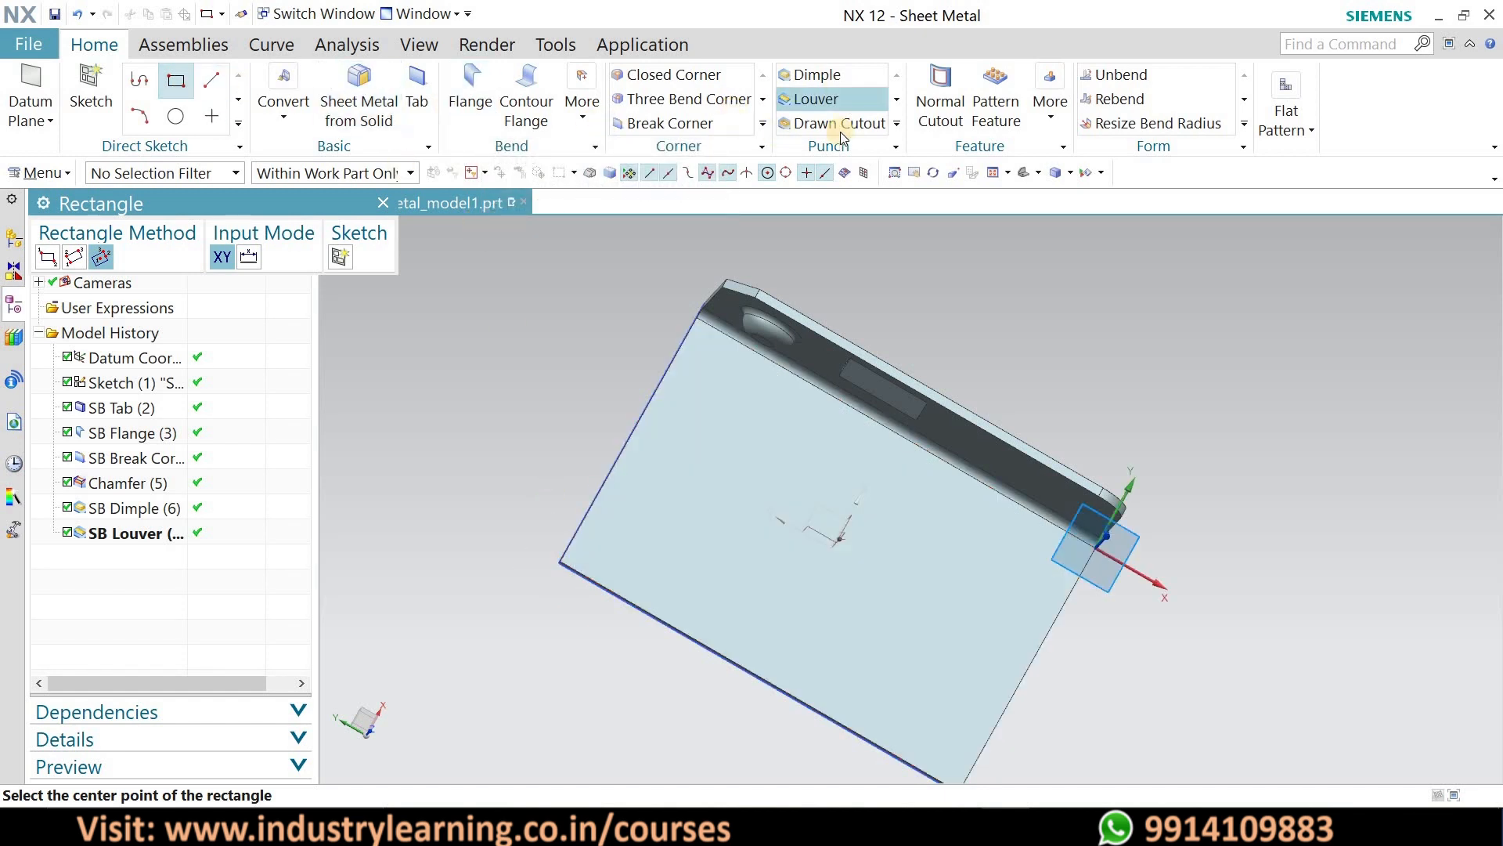
pyautogui.click(811, 100)
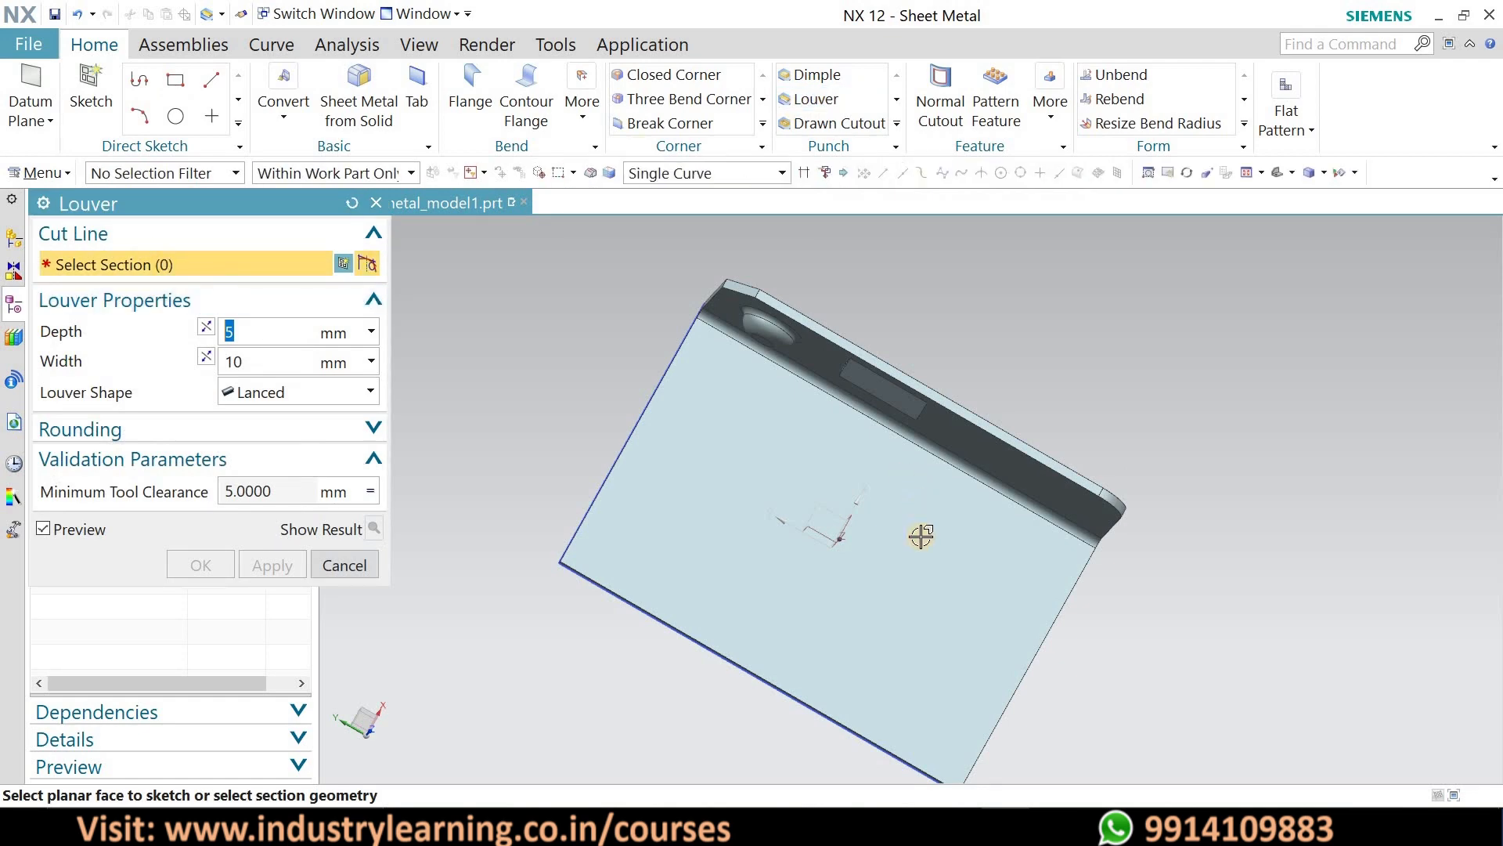
pyautogui.click(912, 560)
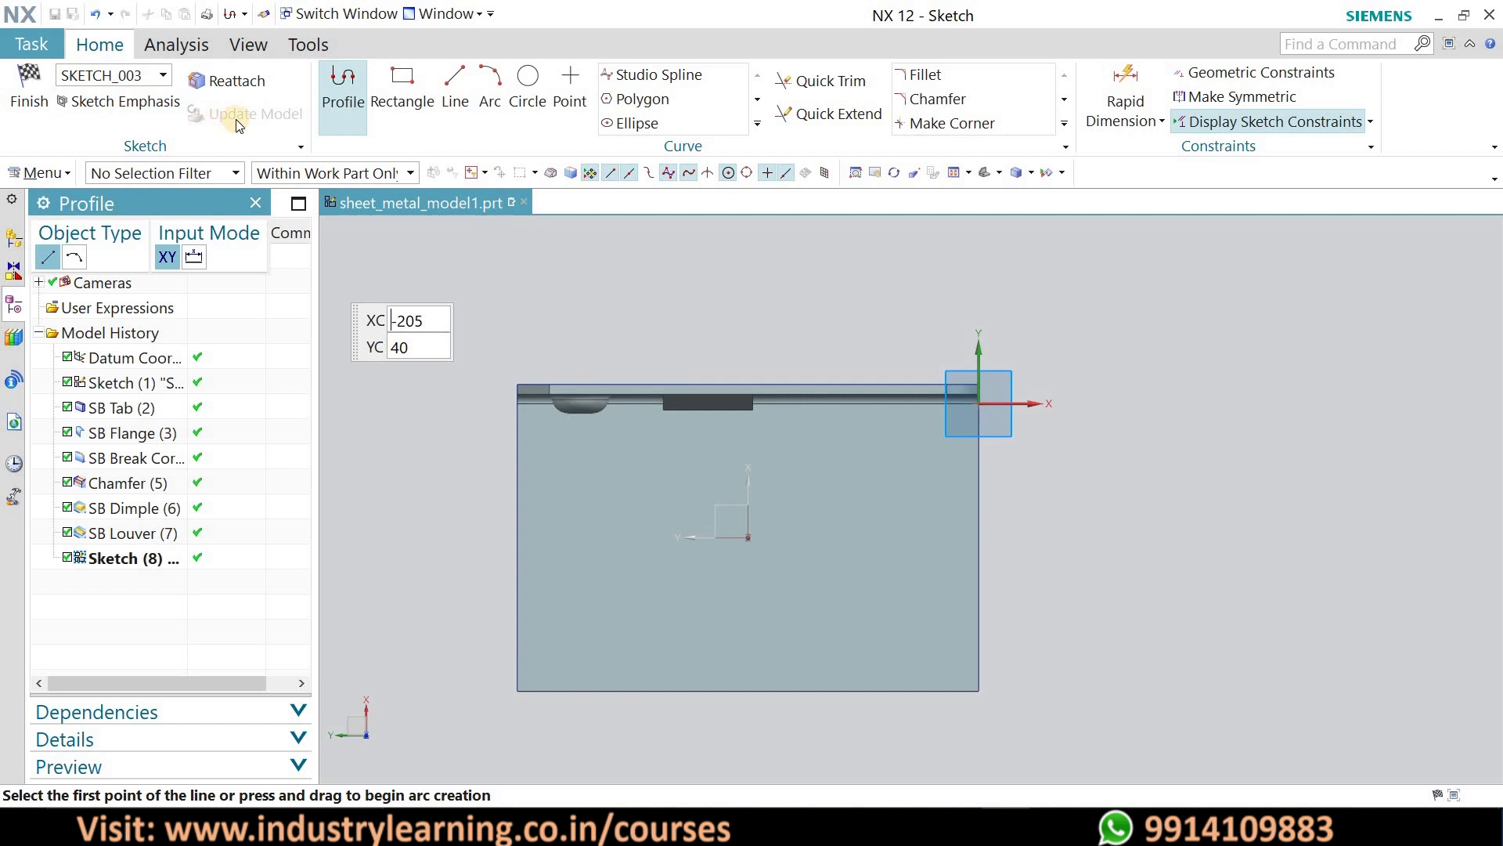
pyautogui.click(803, 483)
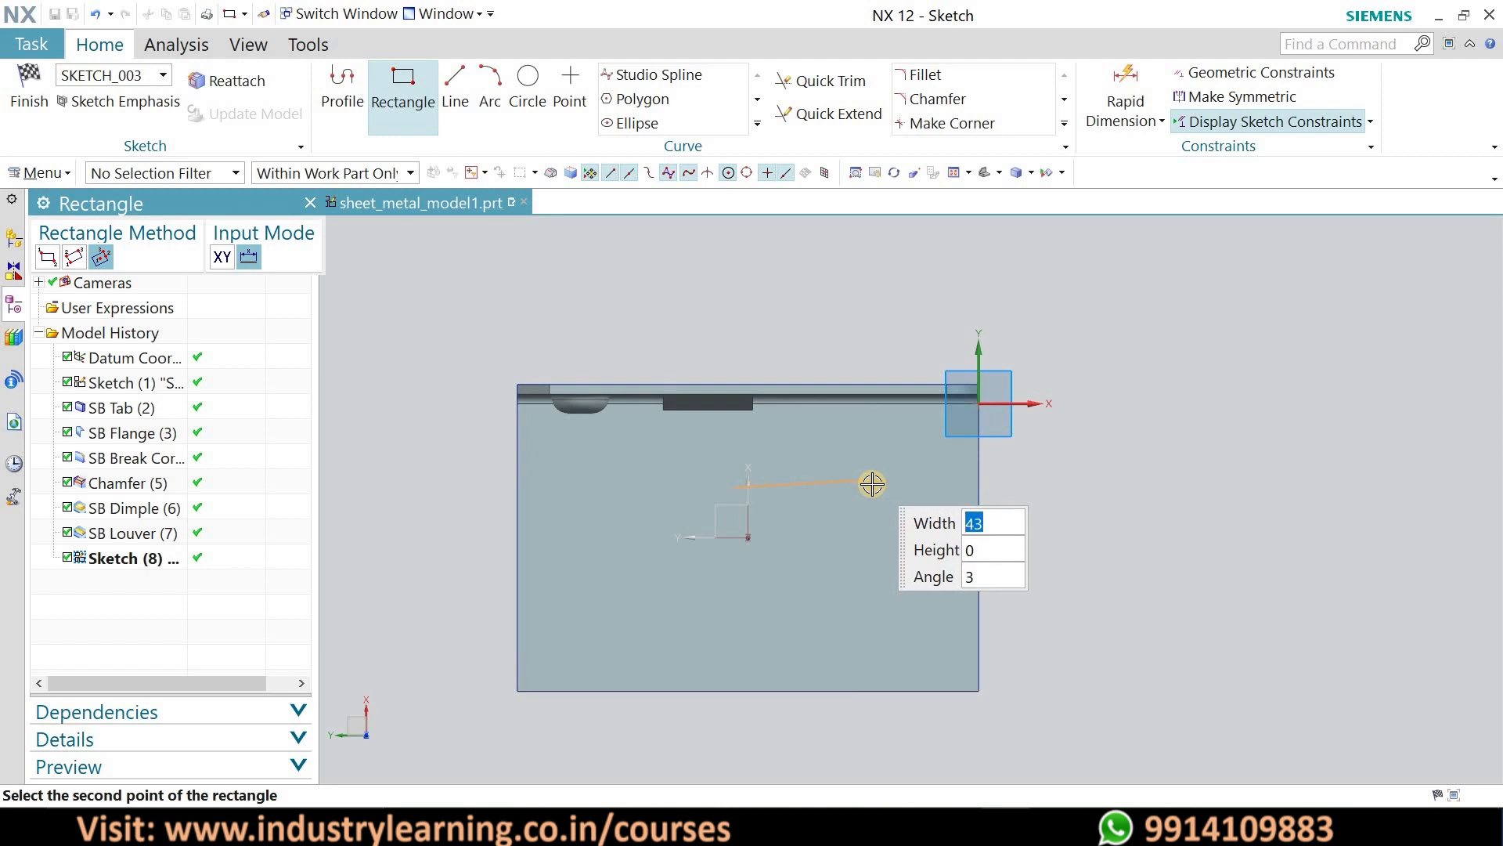
pyautogui.click(876, 510)
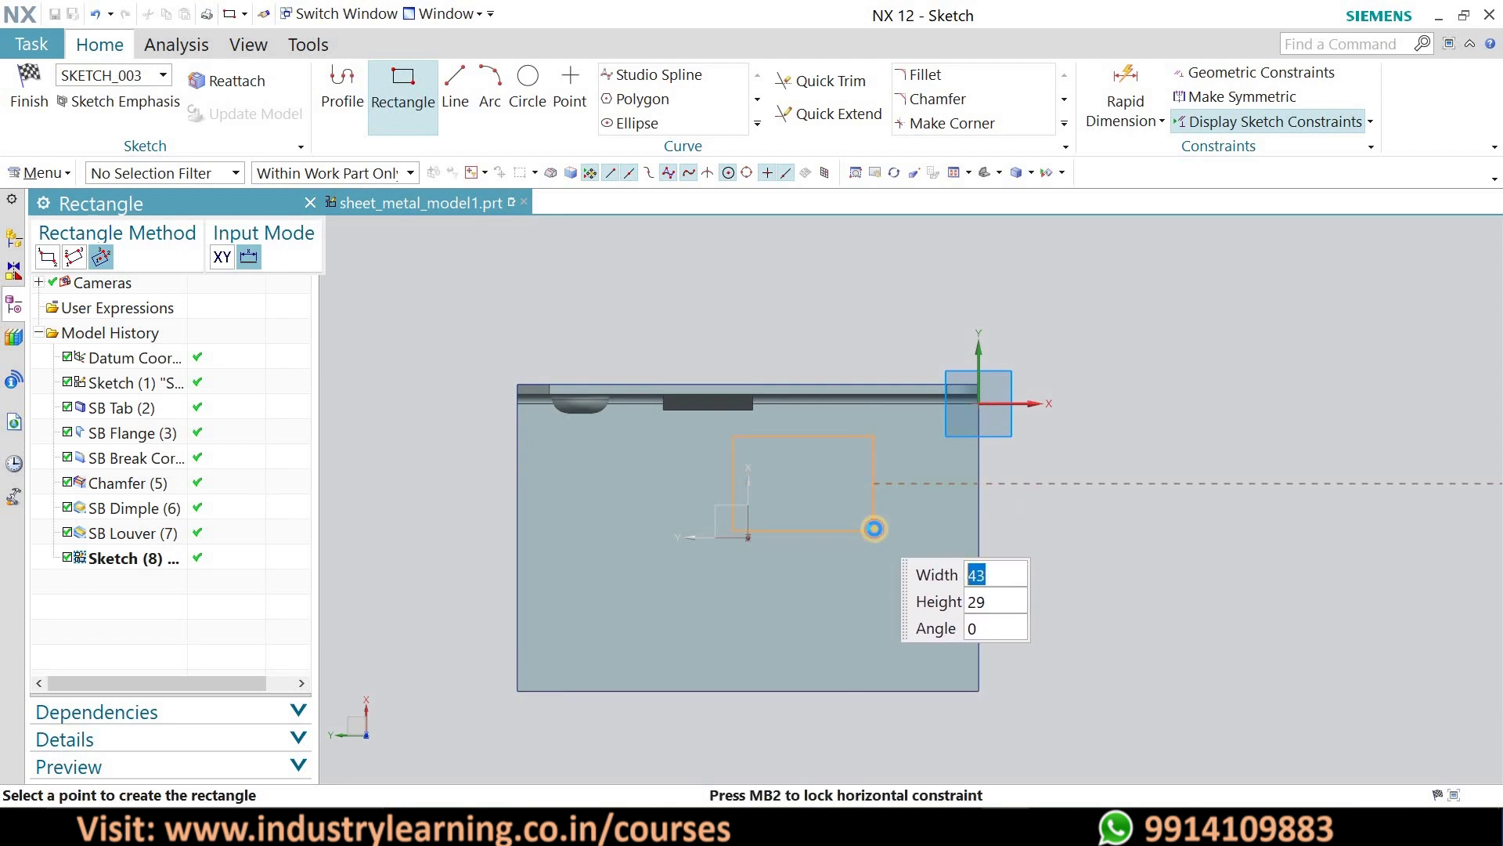
pyautogui.click(881, 547)
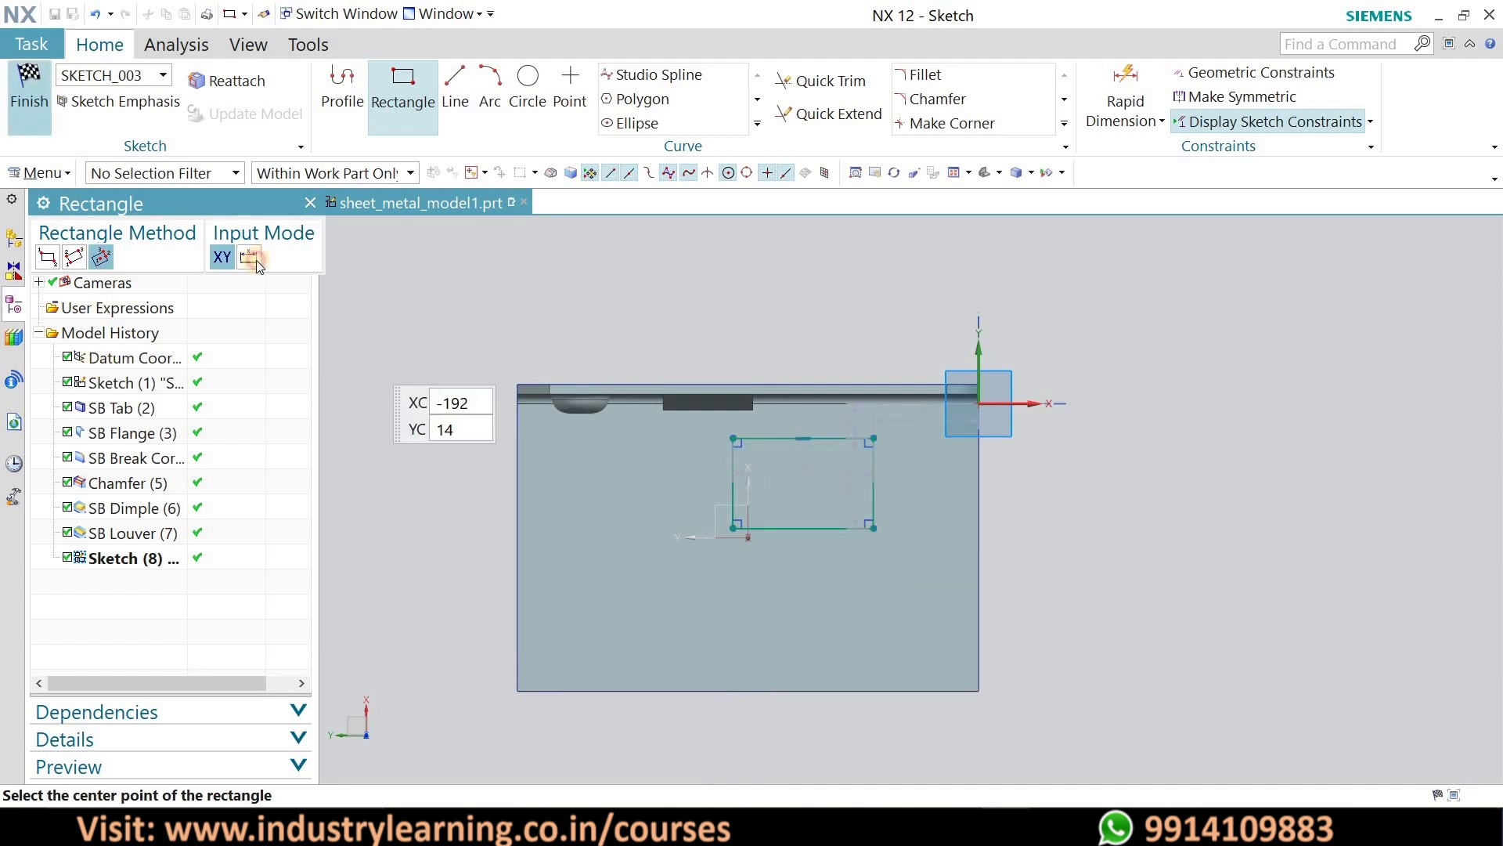
pyautogui.click(29, 98)
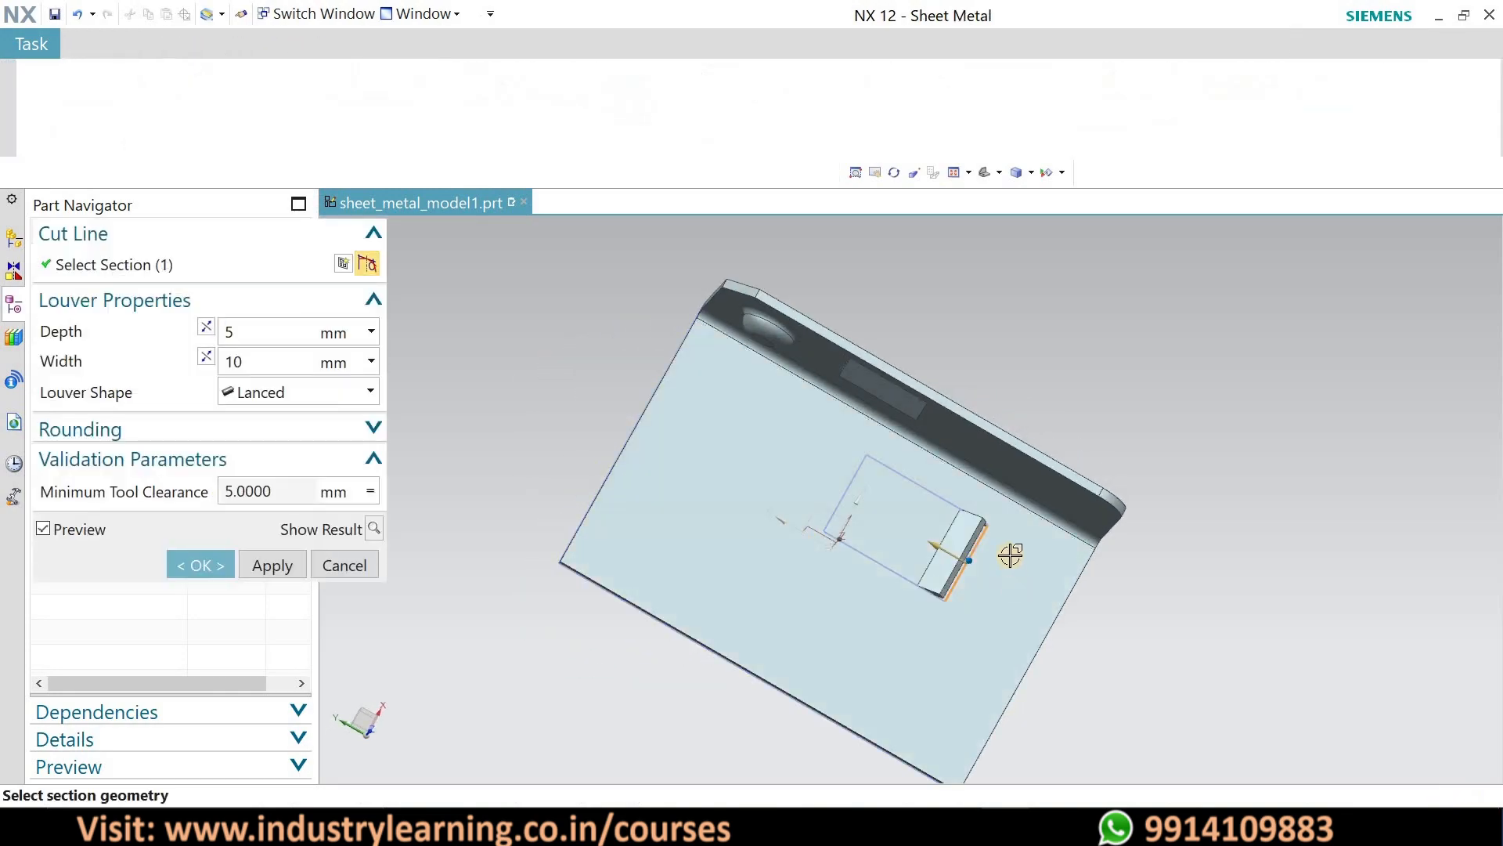
pyautogui.moveTo(984, 536)
pyautogui.mouseDown(button='middle')
pyautogui.moveTo(906, 419)
pyautogui.moveTo(969, 465)
pyautogui.mouseUp(button='middle')
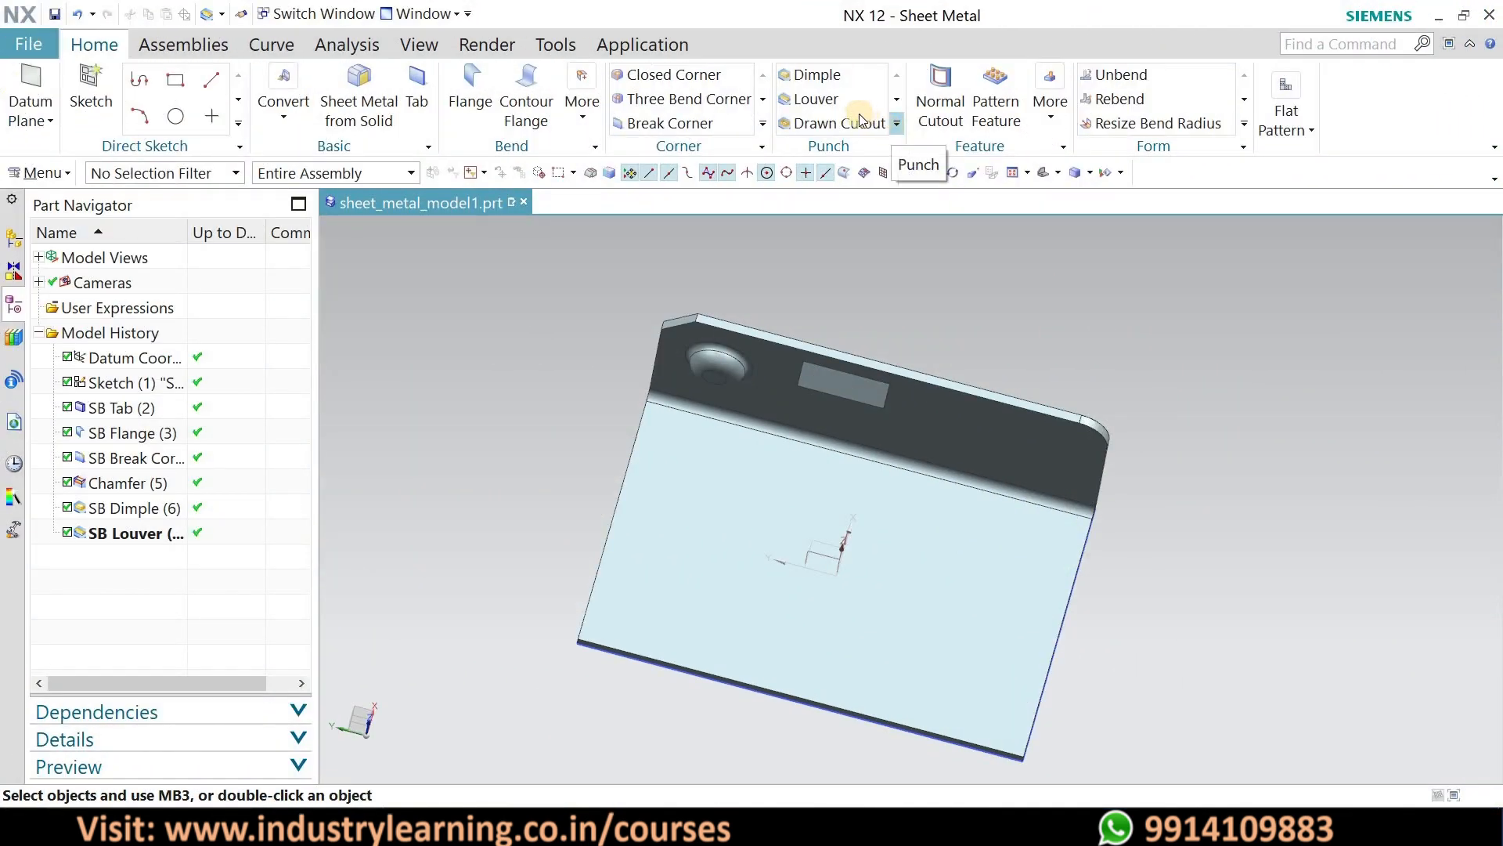
# - Start a drawn cutout by sketching a rectangle on the large tab face, near the dimple and louver side of the flange
pyautogui.click(840, 123)
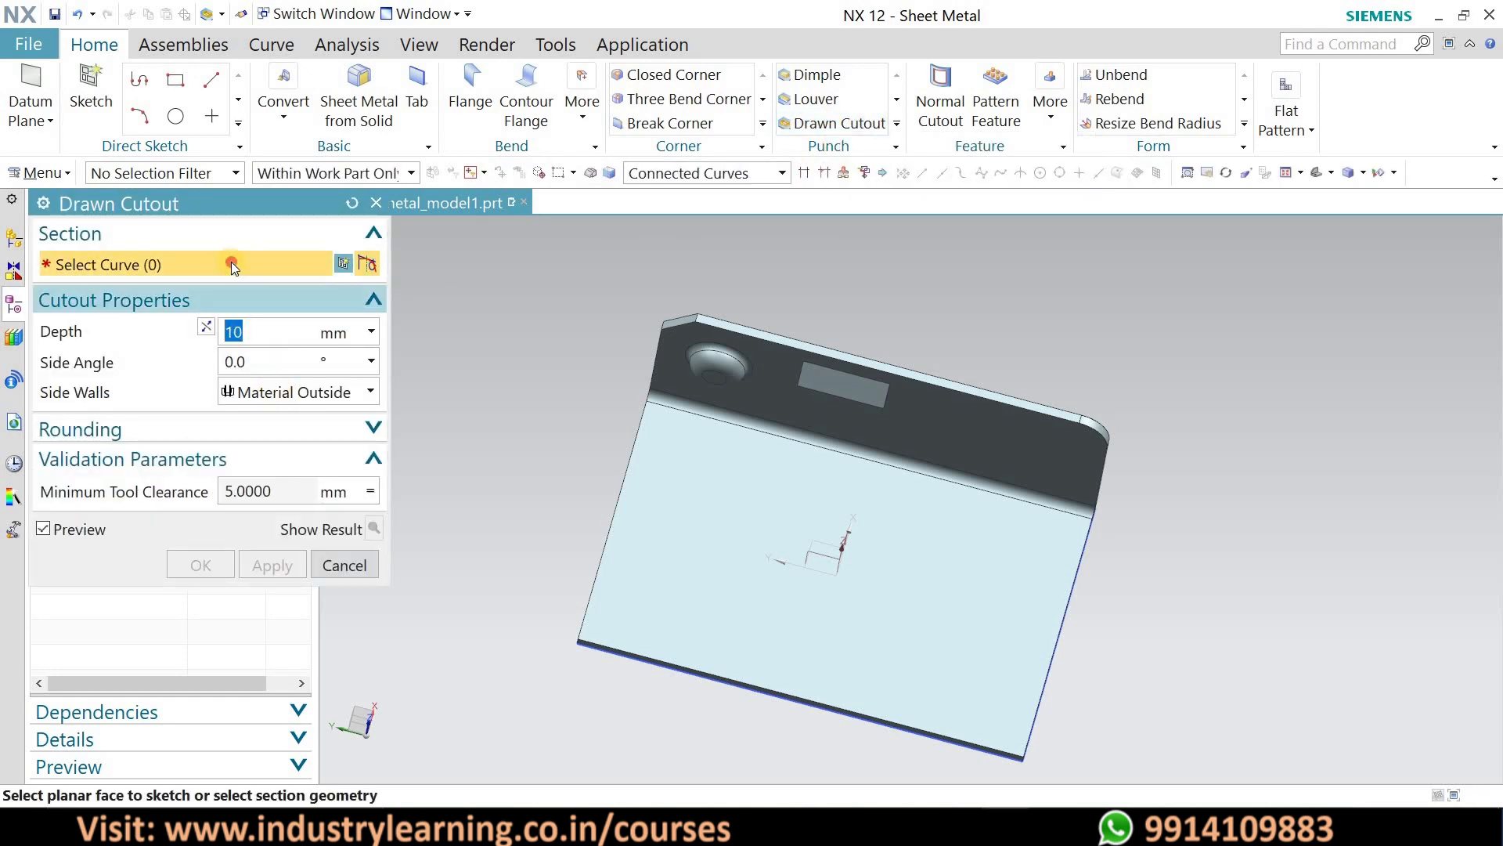
pyautogui.click(901, 580)
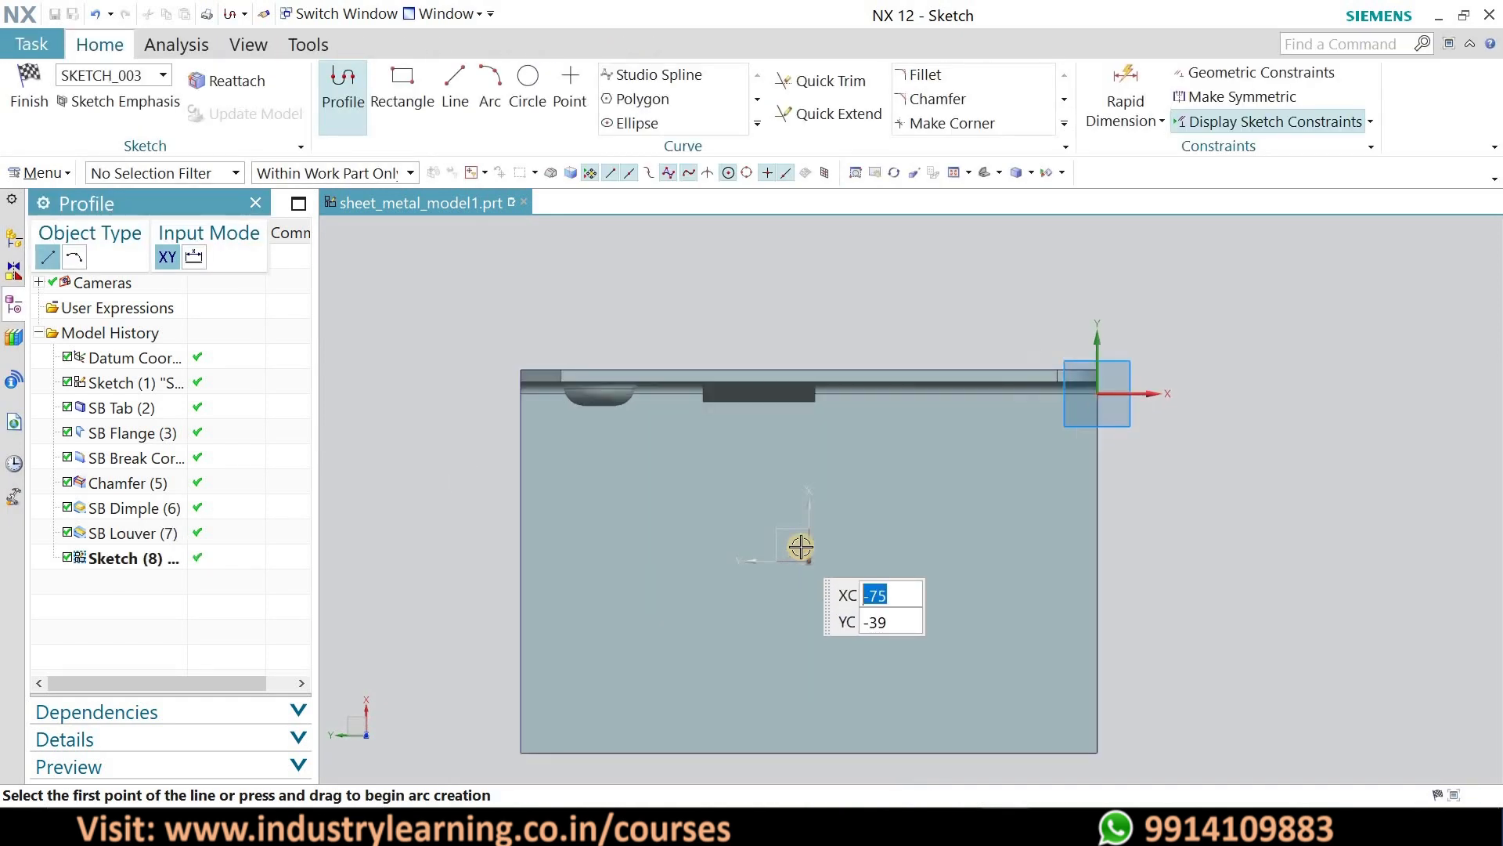
pyautogui.click(402, 86)
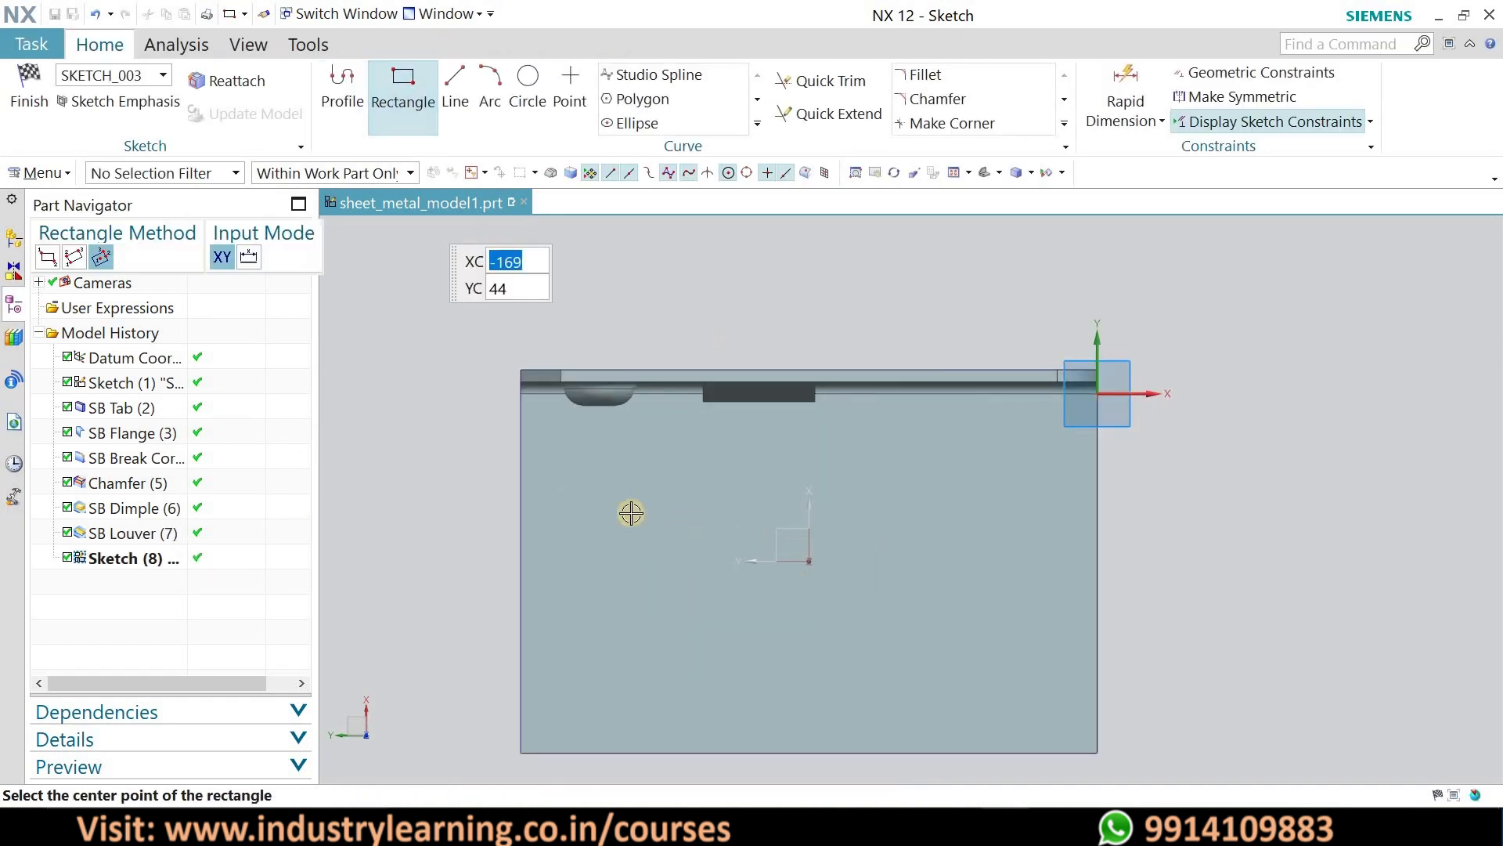
pyautogui.click(804, 619)
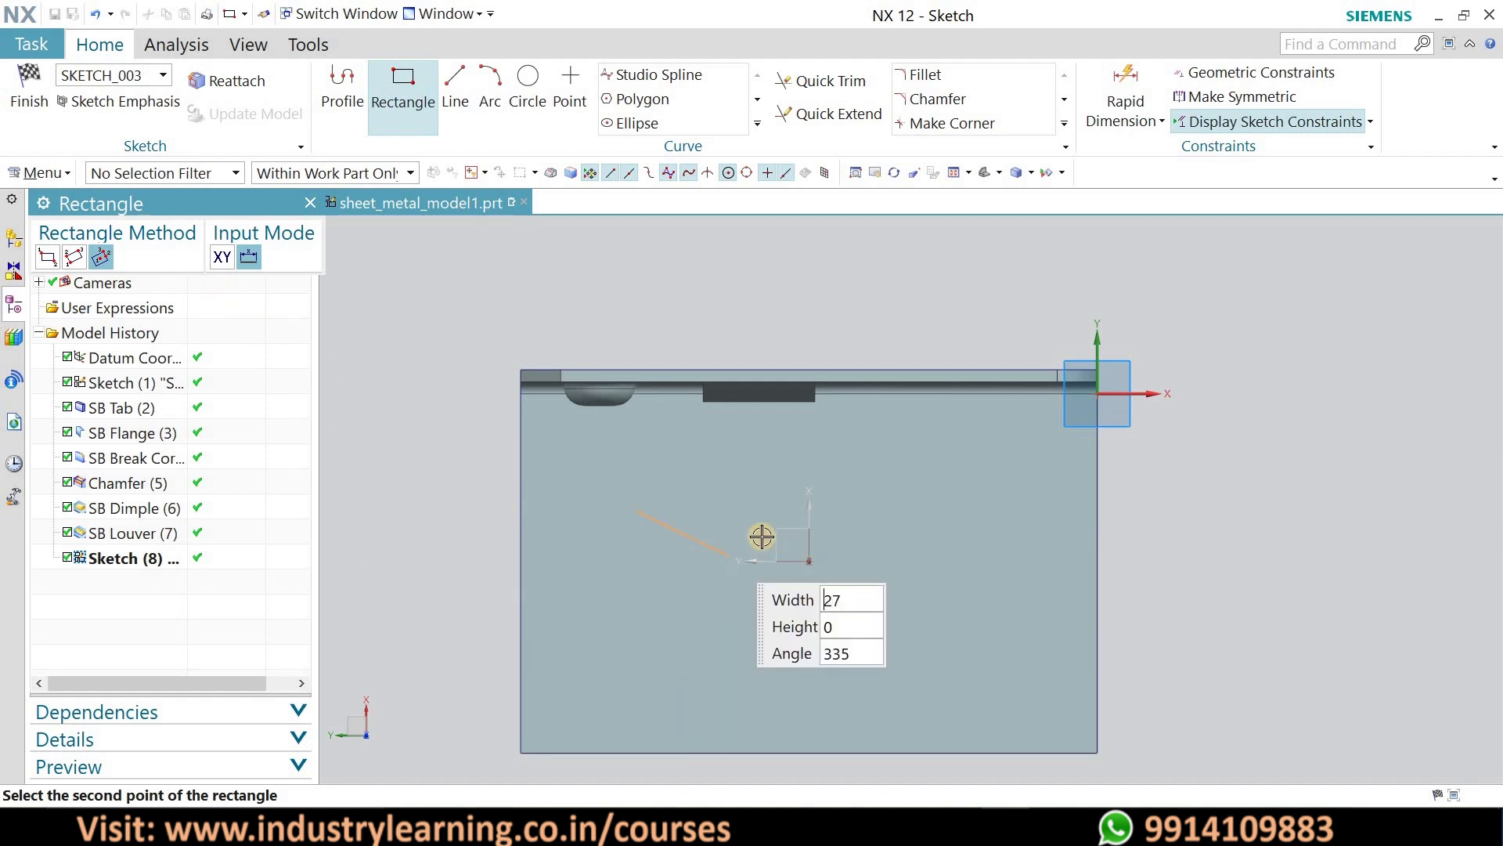
pyautogui.click(761, 490)
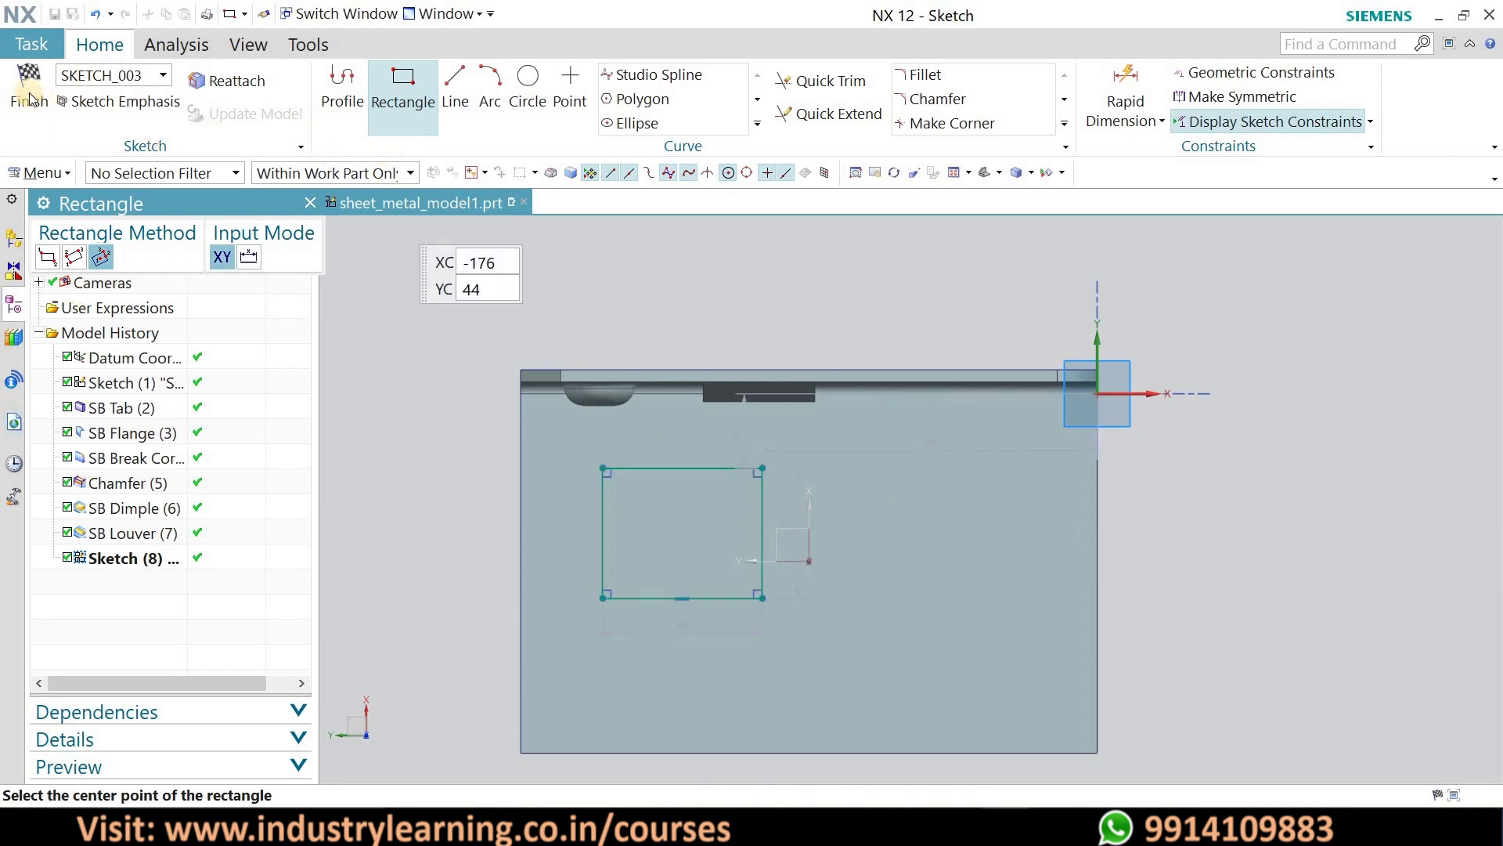
pyautogui.hotkey('ctrl', 'q')
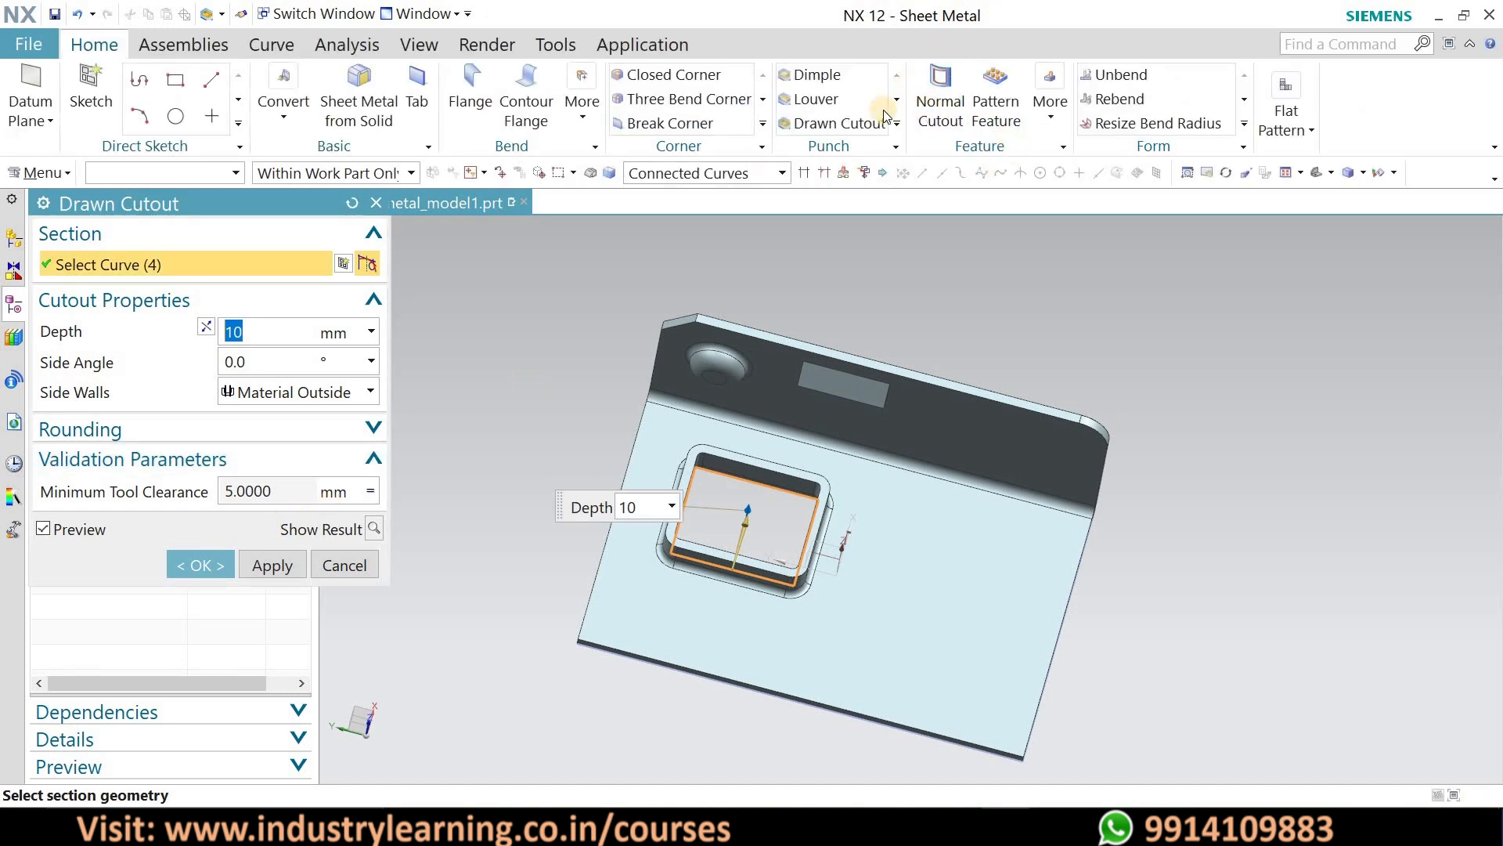
# - Adjust the depth of the drawn cutout and create it from the rectangle with Material Outside side walls
pyautogui.moveTo(648, 388); pyautogui.dragTo(689, 259, button='middle')
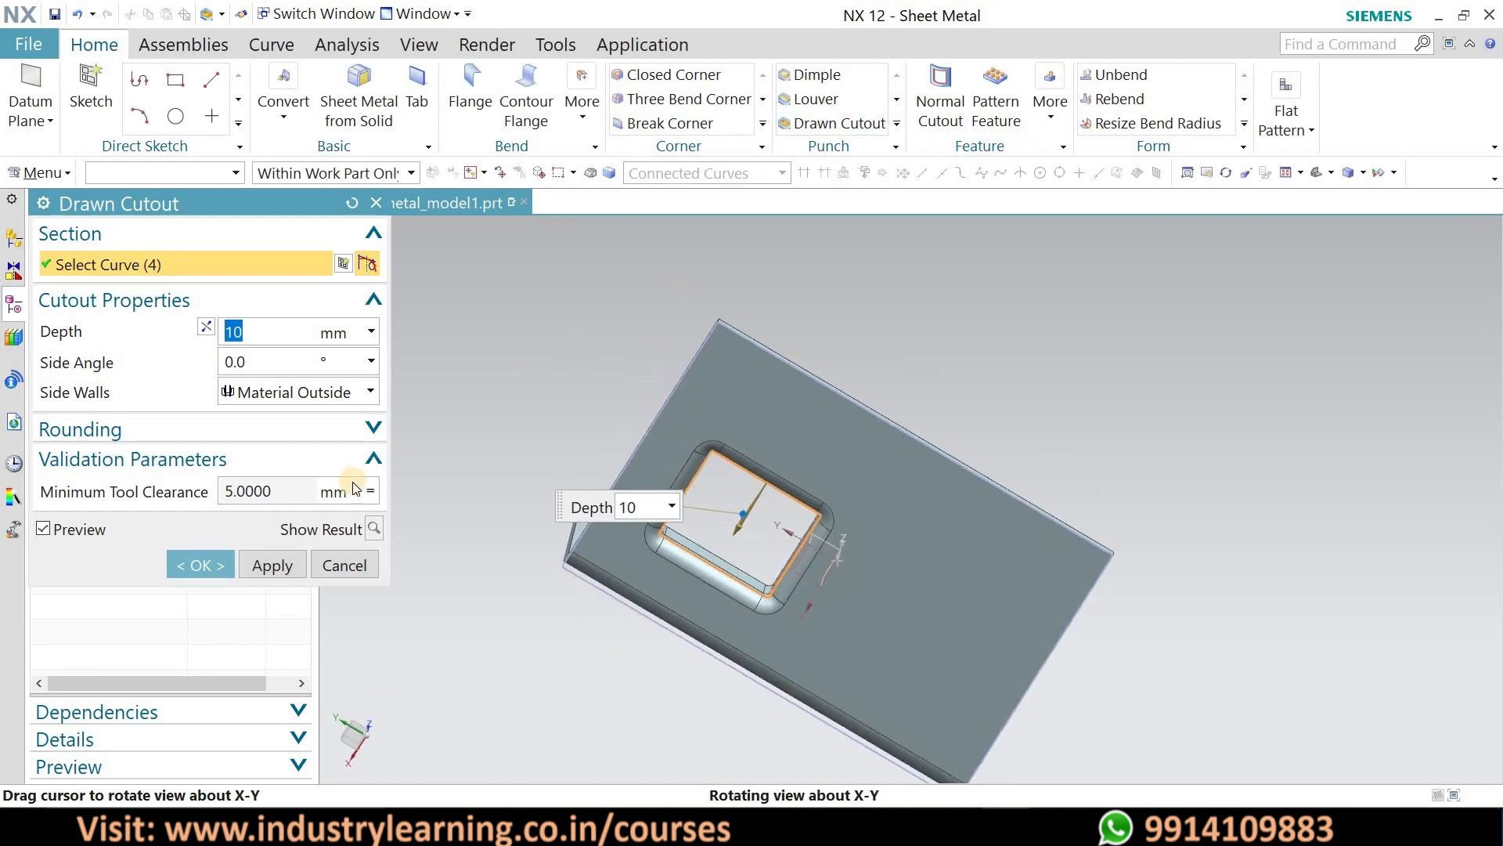
pyautogui.click(374, 532)
pyautogui.moveTo(979, 440)
pyautogui.mouseDown(button='middle')
pyautogui.moveTo(906, 520)
pyautogui.moveTo(960, 520)
pyautogui.moveTo(966, 486)
pyautogui.moveTo(782, 501)
pyautogui.mouseUp(button='middle')
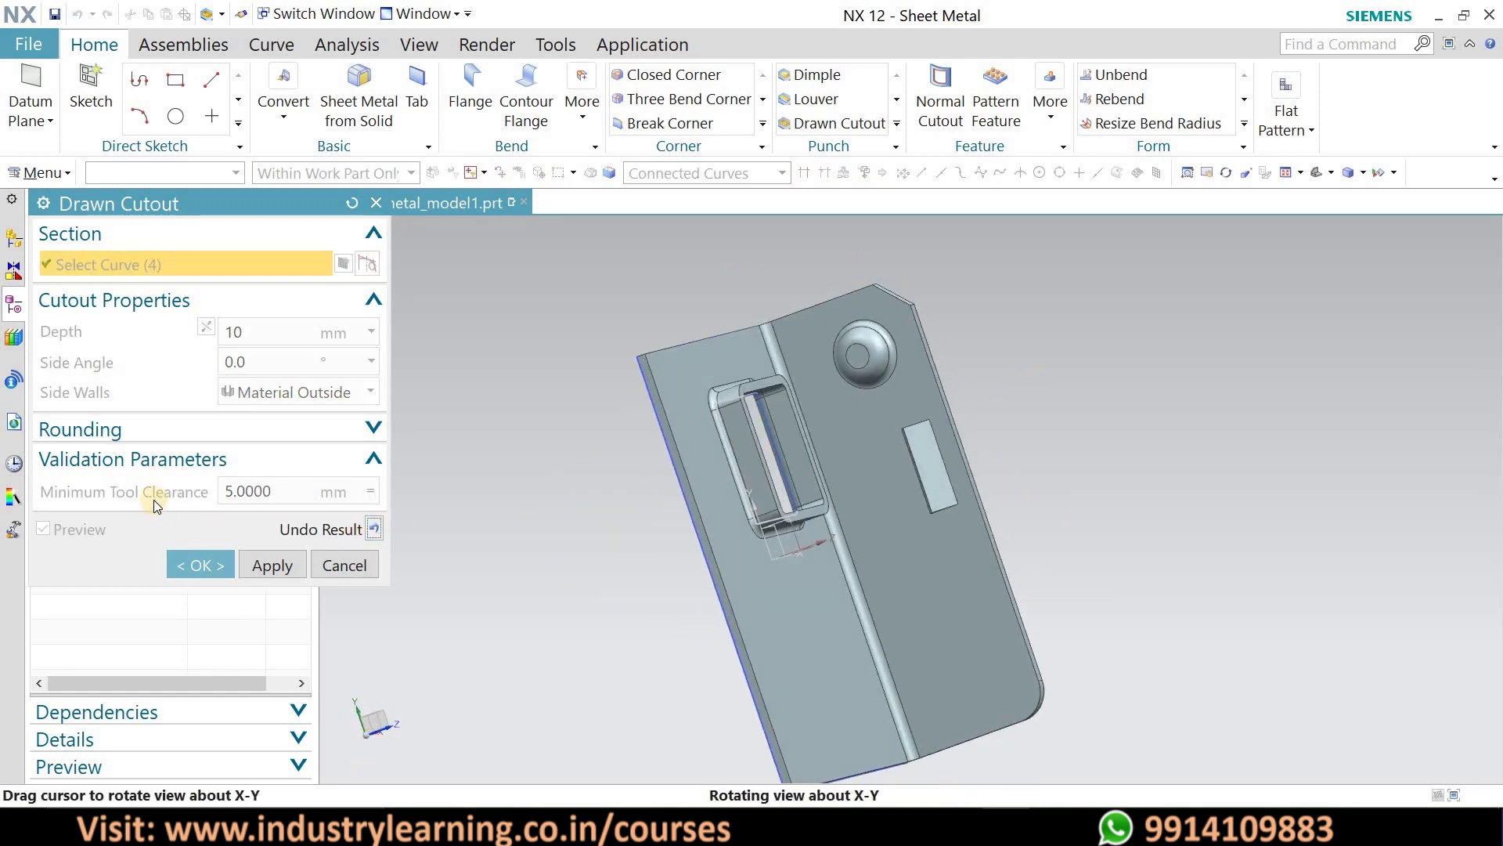
pyautogui.click(289, 368)
pyautogui.click(223, 332)
pyautogui.press('Return')
pyautogui.middleClick(714, 470)
pyautogui.moveTo(703, 514); pyautogui.dragTo(655, 496, button='middle')
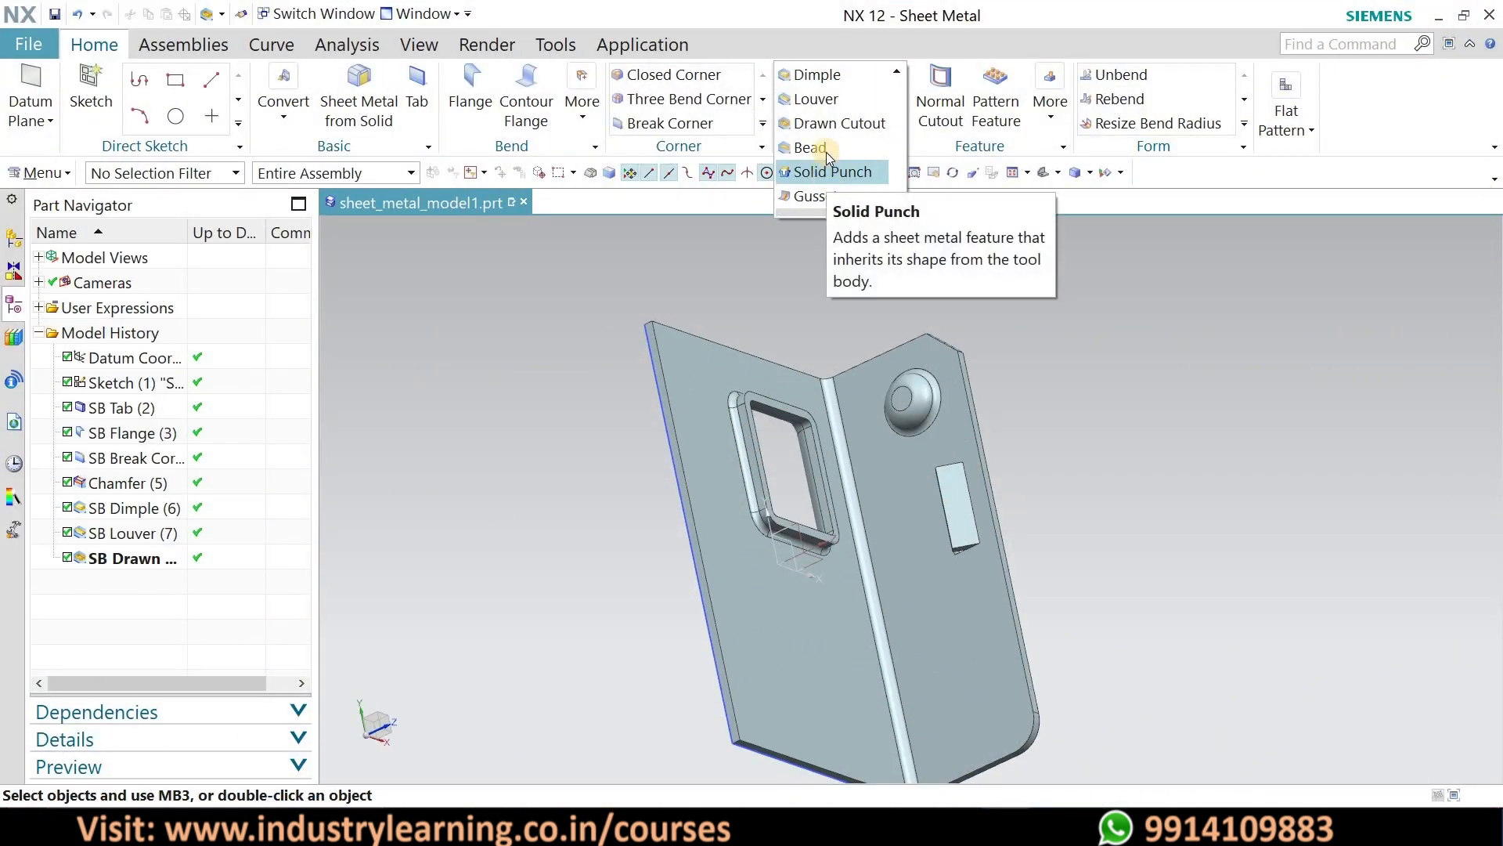
# - Start a bead with a Circular cross section by sketching a horizontal line about 50 mm long on the tab face beside the drawn cutout
pyautogui.click(822, 148)
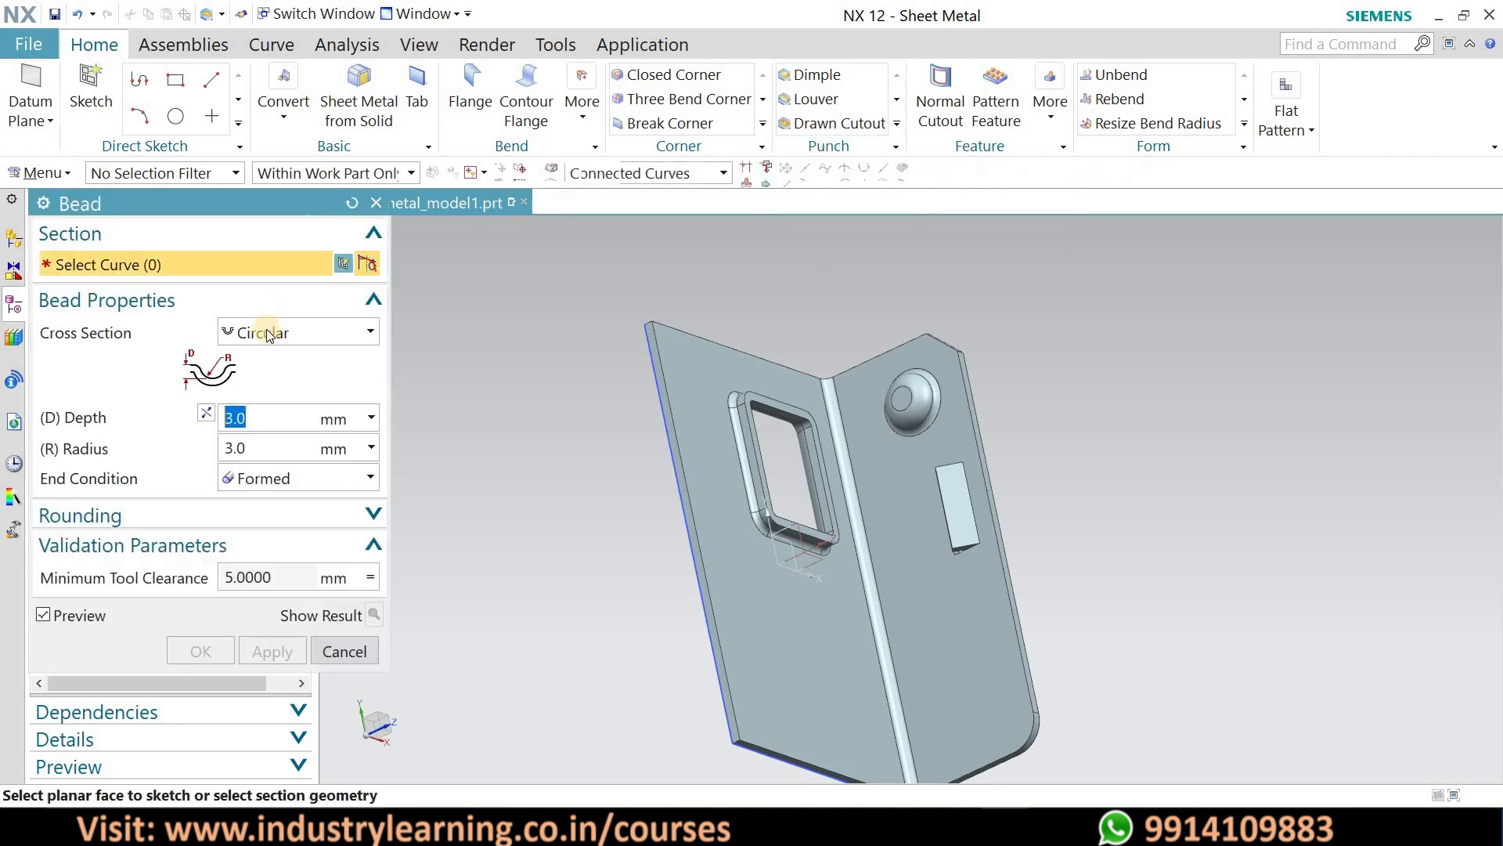
pyautogui.click(288, 335)
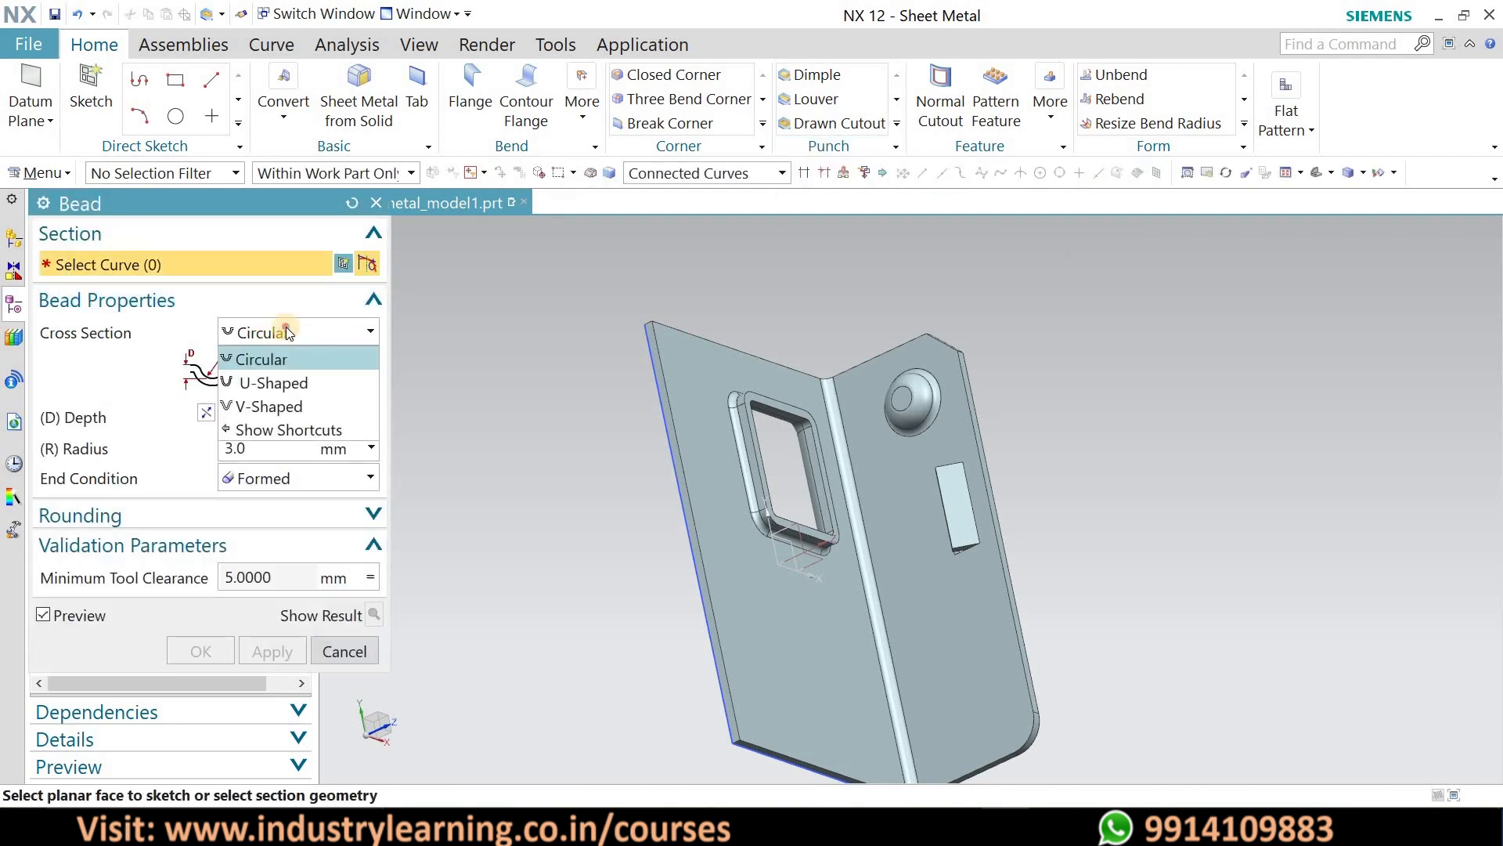
pyautogui.click(286, 332)
pyautogui.moveTo(805, 564); pyautogui.dragTo(890, 631, button='middle')
pyautogui.click(974, 477)
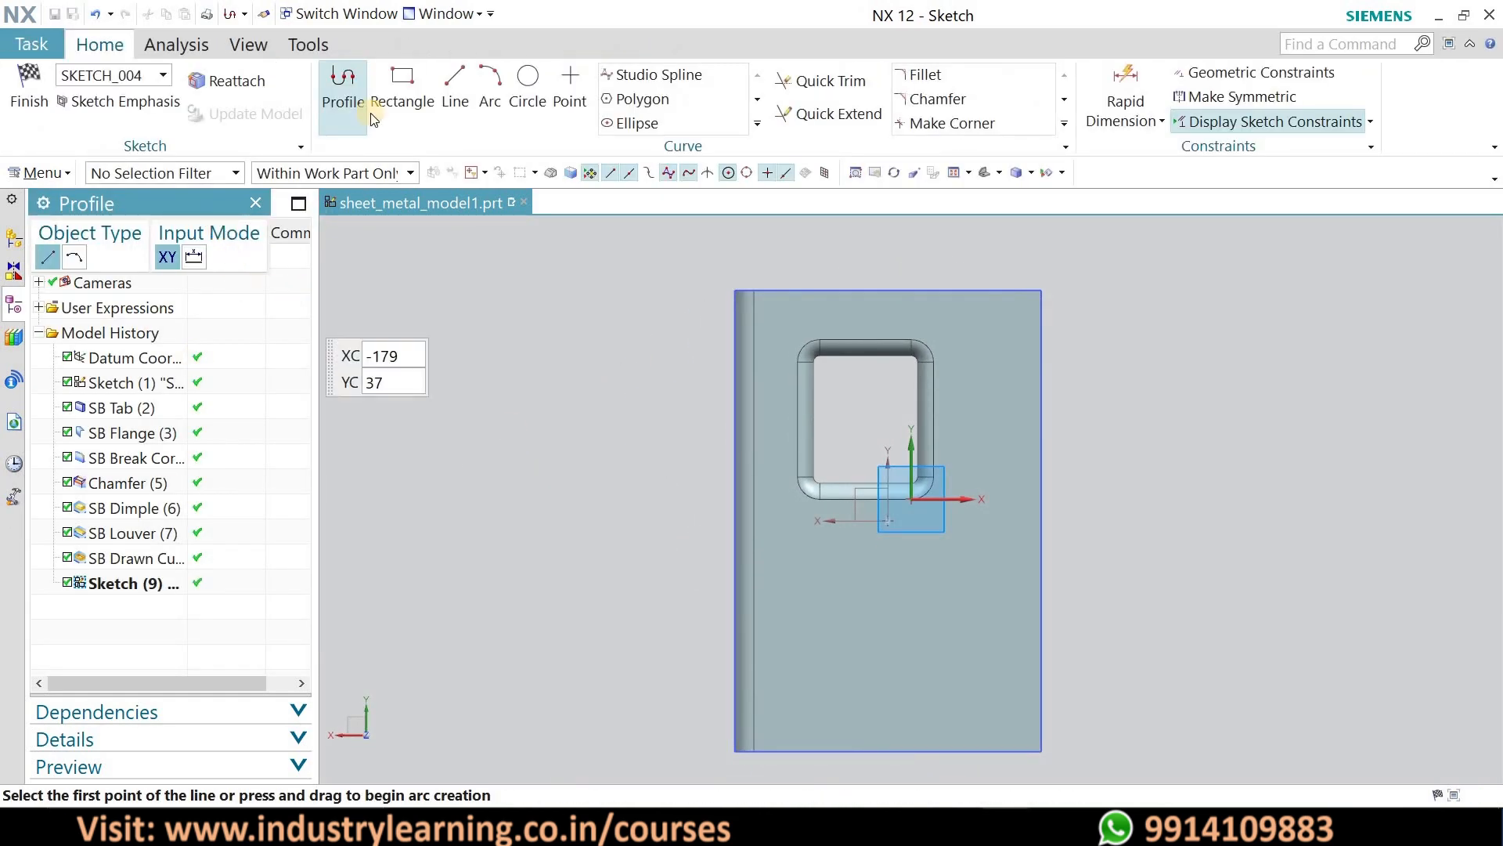
pyautogui.click(455, 86)
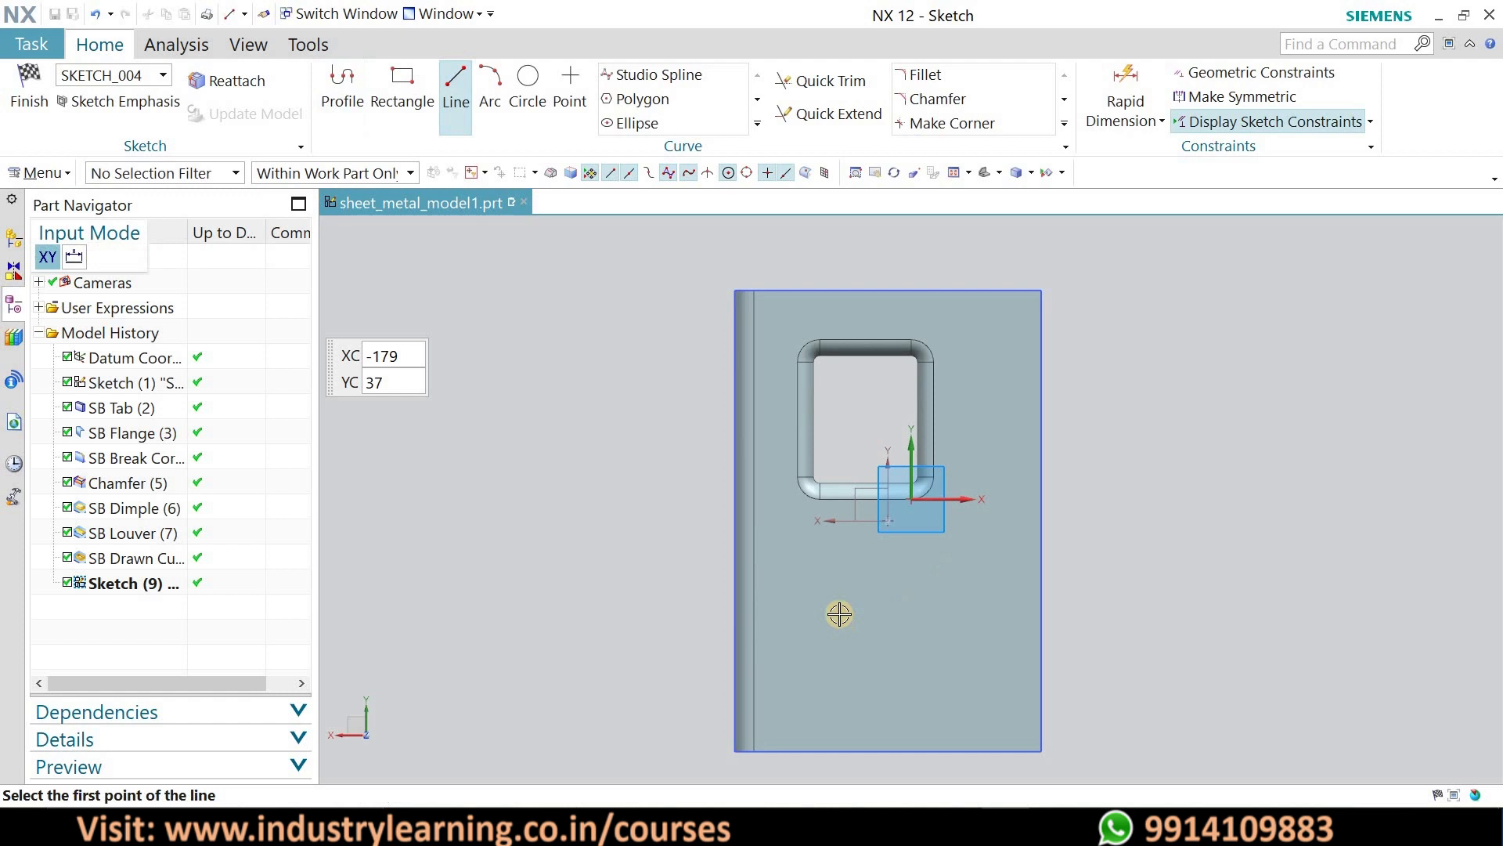
pyautogui.click(815, 608)
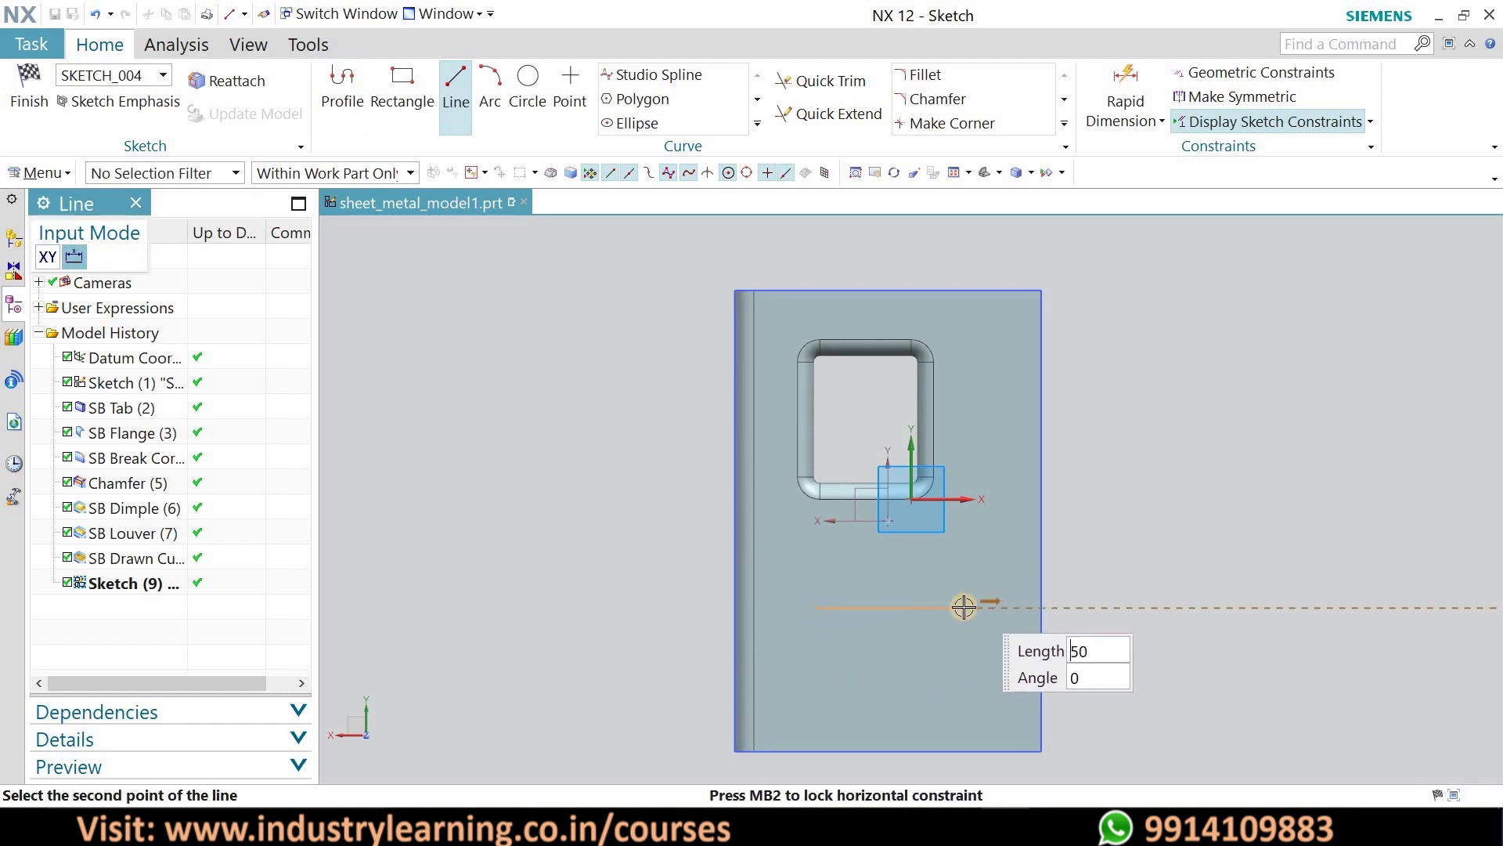
pyautogui.click(963, 608)
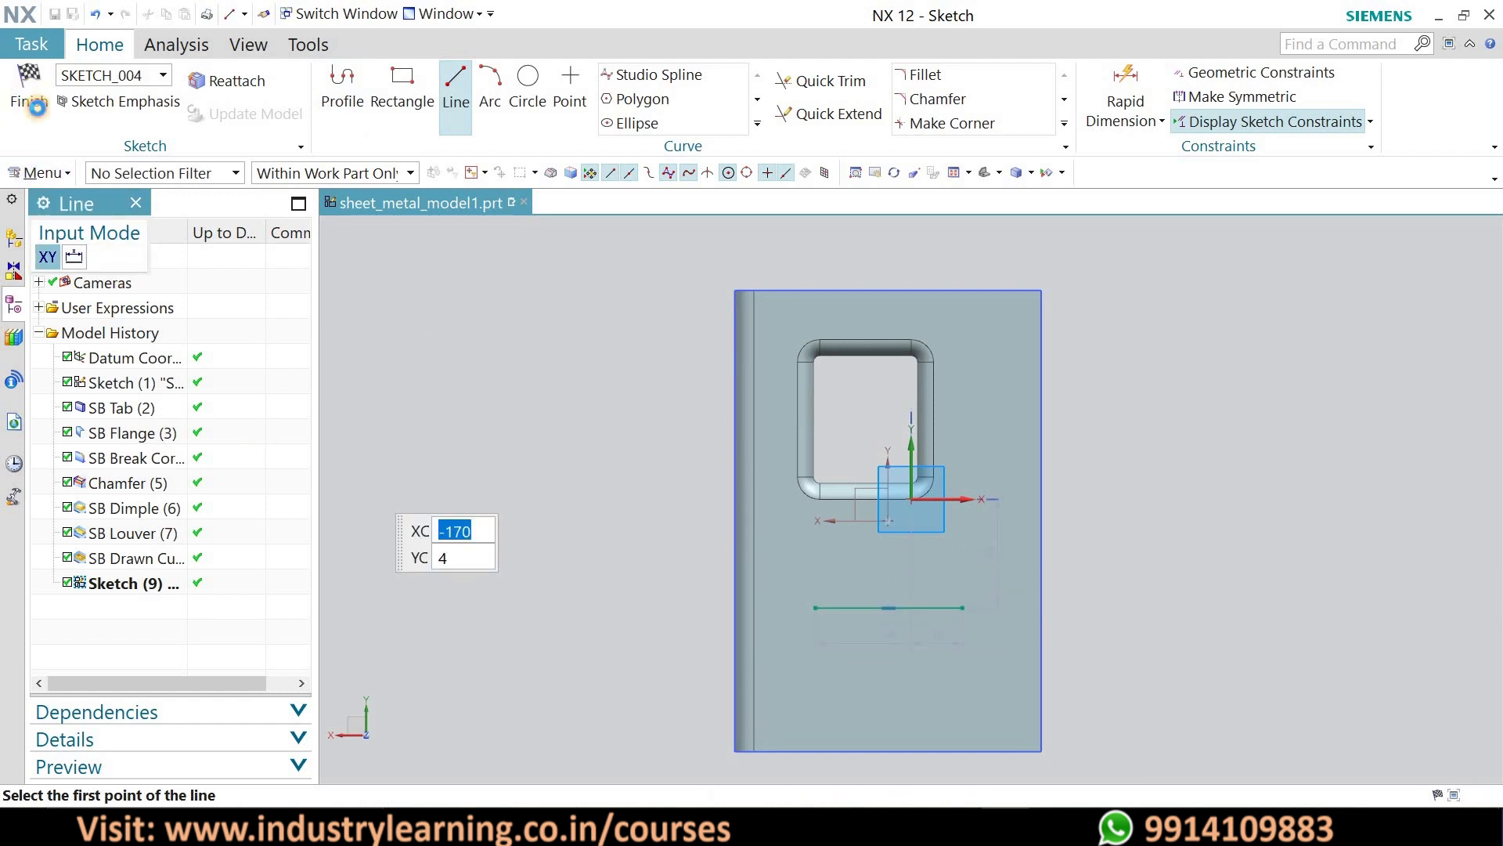
pyautogui.click(37, 106)
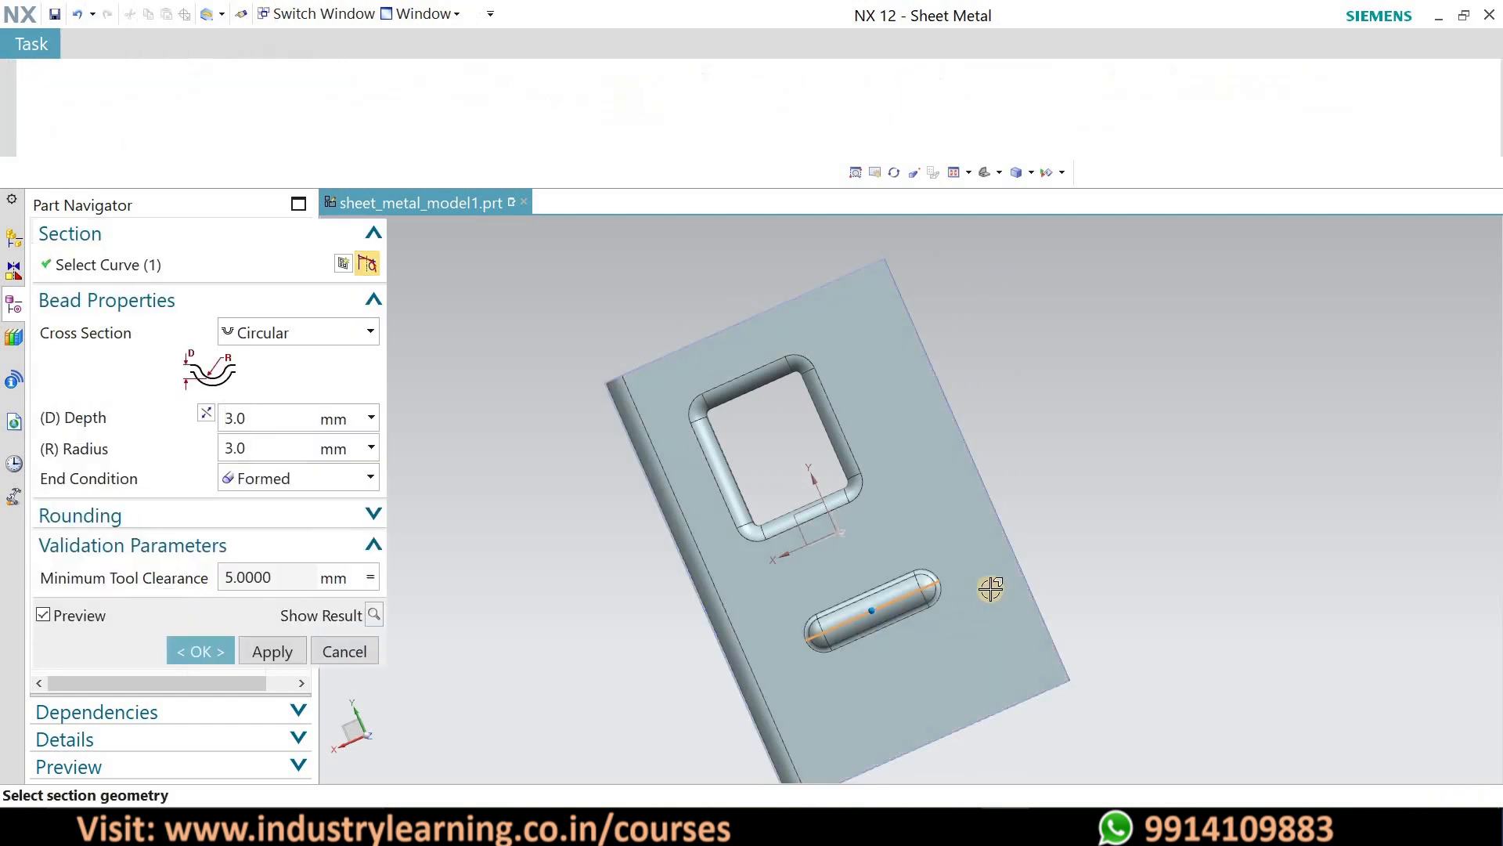
# - Try U-Shaped and V-Shaped cross sections on the bead, preview the V-Shaped result, and return to Circular
pyautogui.click(335, 335)
pyautogui.click(302, 382)
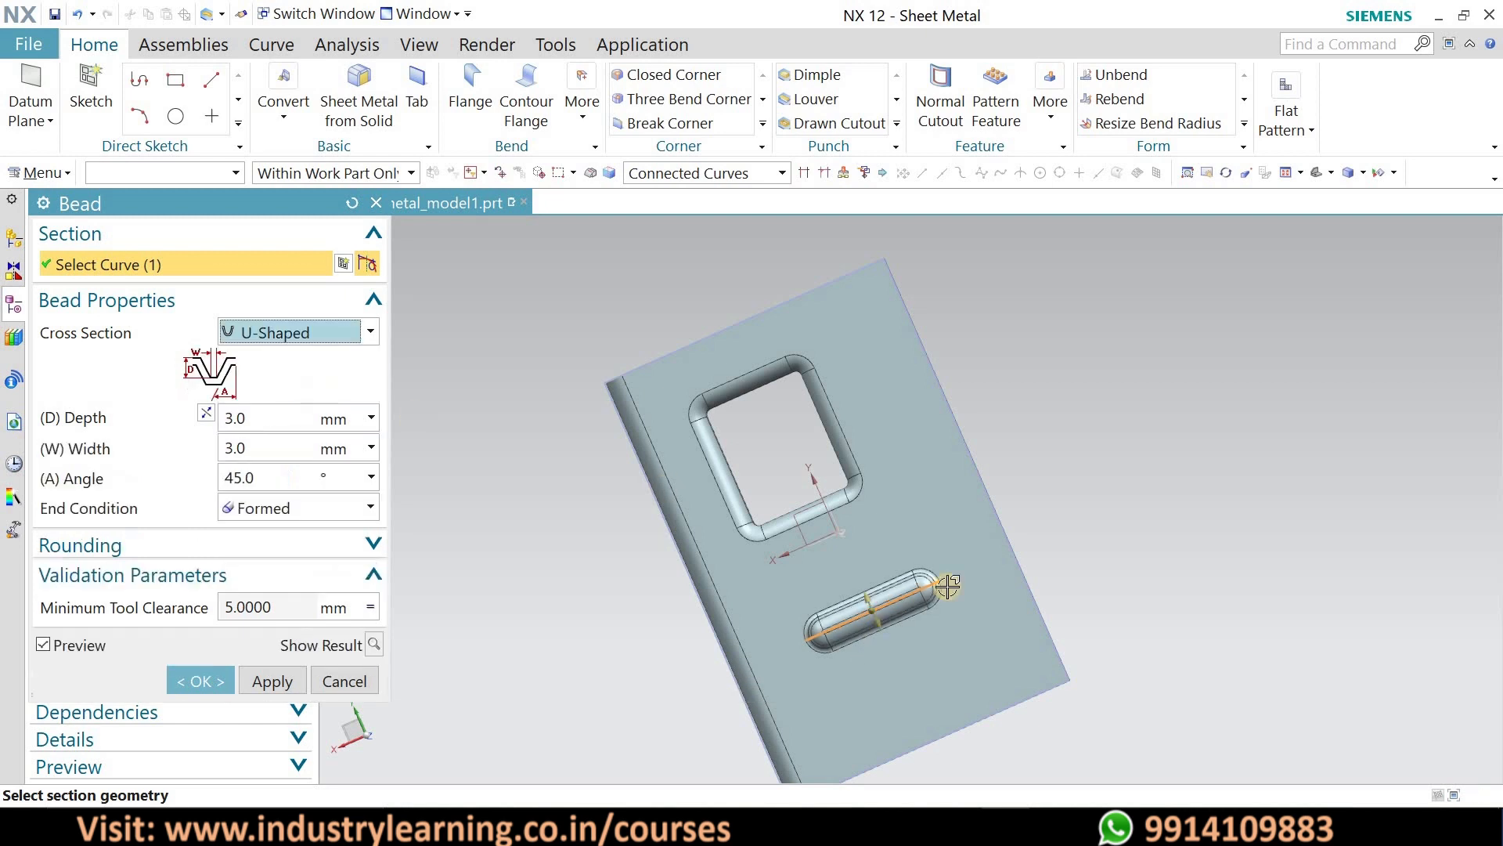
pyautogui.moveTo(976, 574); pyautogui.dragTo(932, 517, button='middle')
pyautogui.click(328, 338)
pyautogui.click(301, 404)
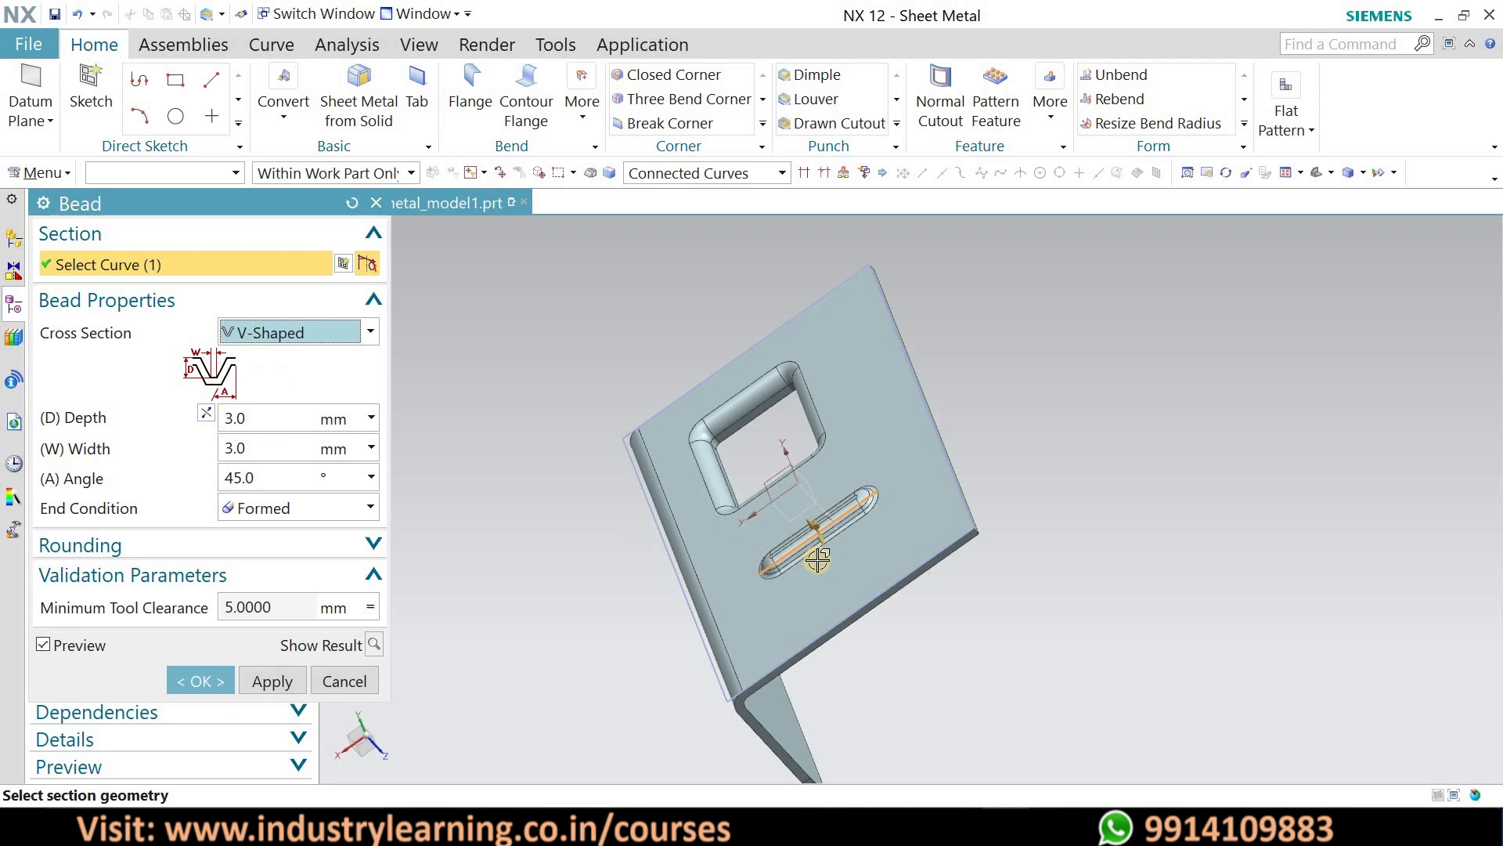
pyautogui.click(373, 645)
pyautogui.moveTo(884, 505); pyautogui.dragTo(849, 485, button='middle')
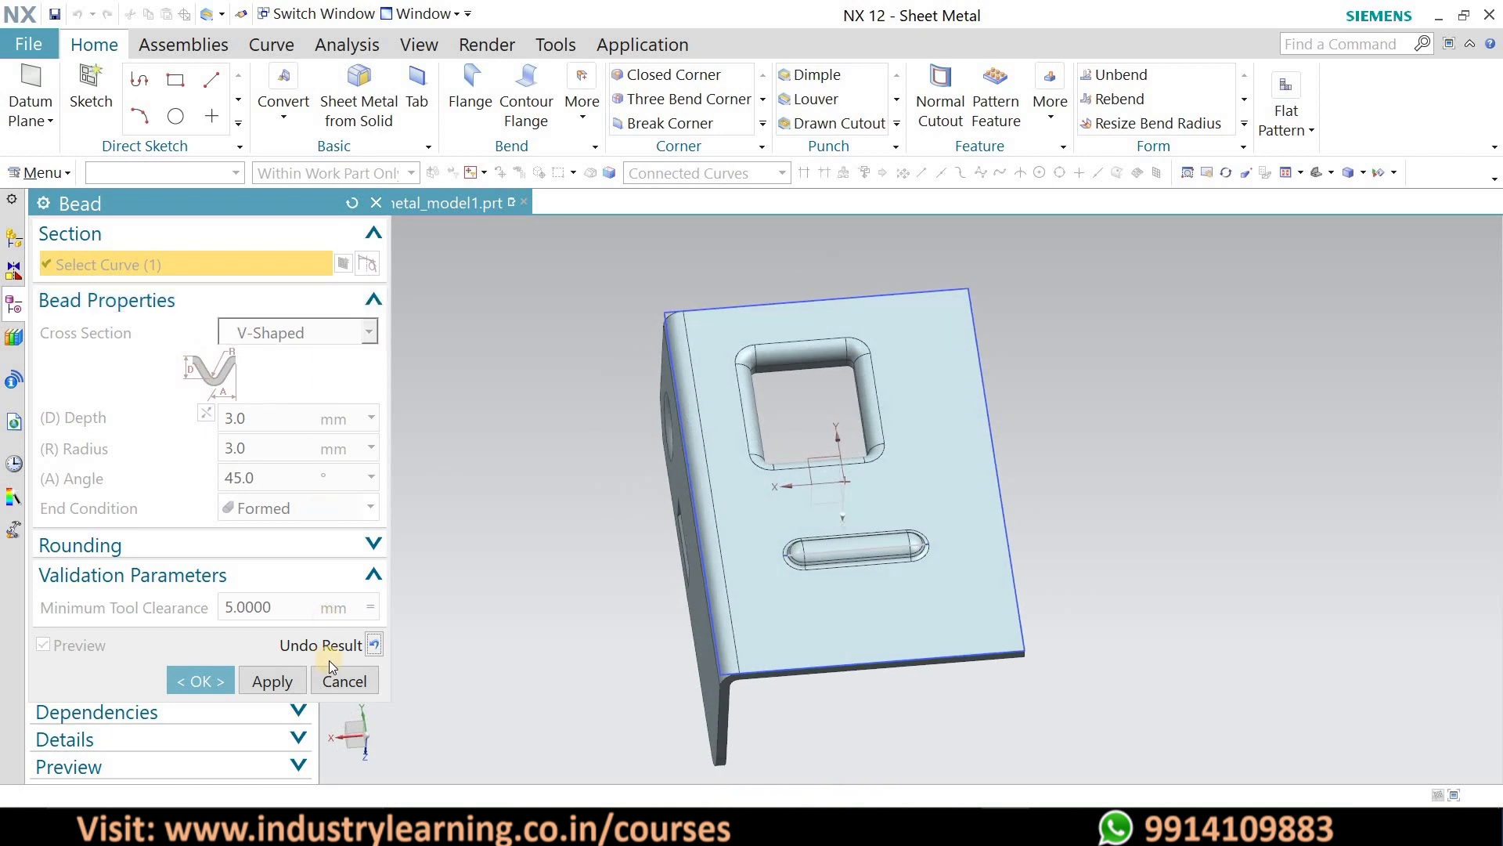
pyautogui.click(372, 646)
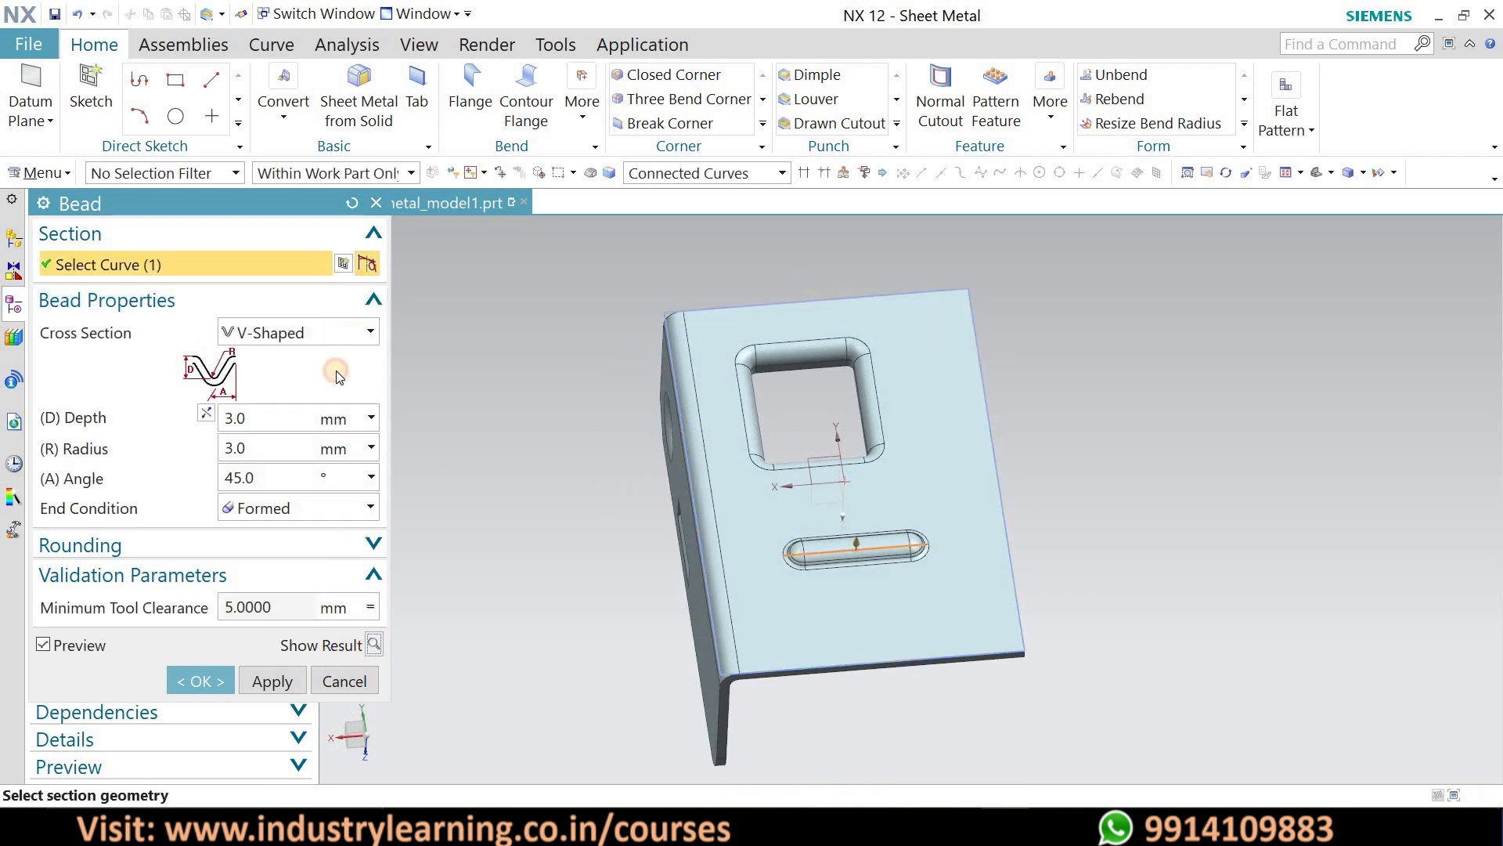
pyautogui.click(317, 333)
pyautogui.click(304, 350)
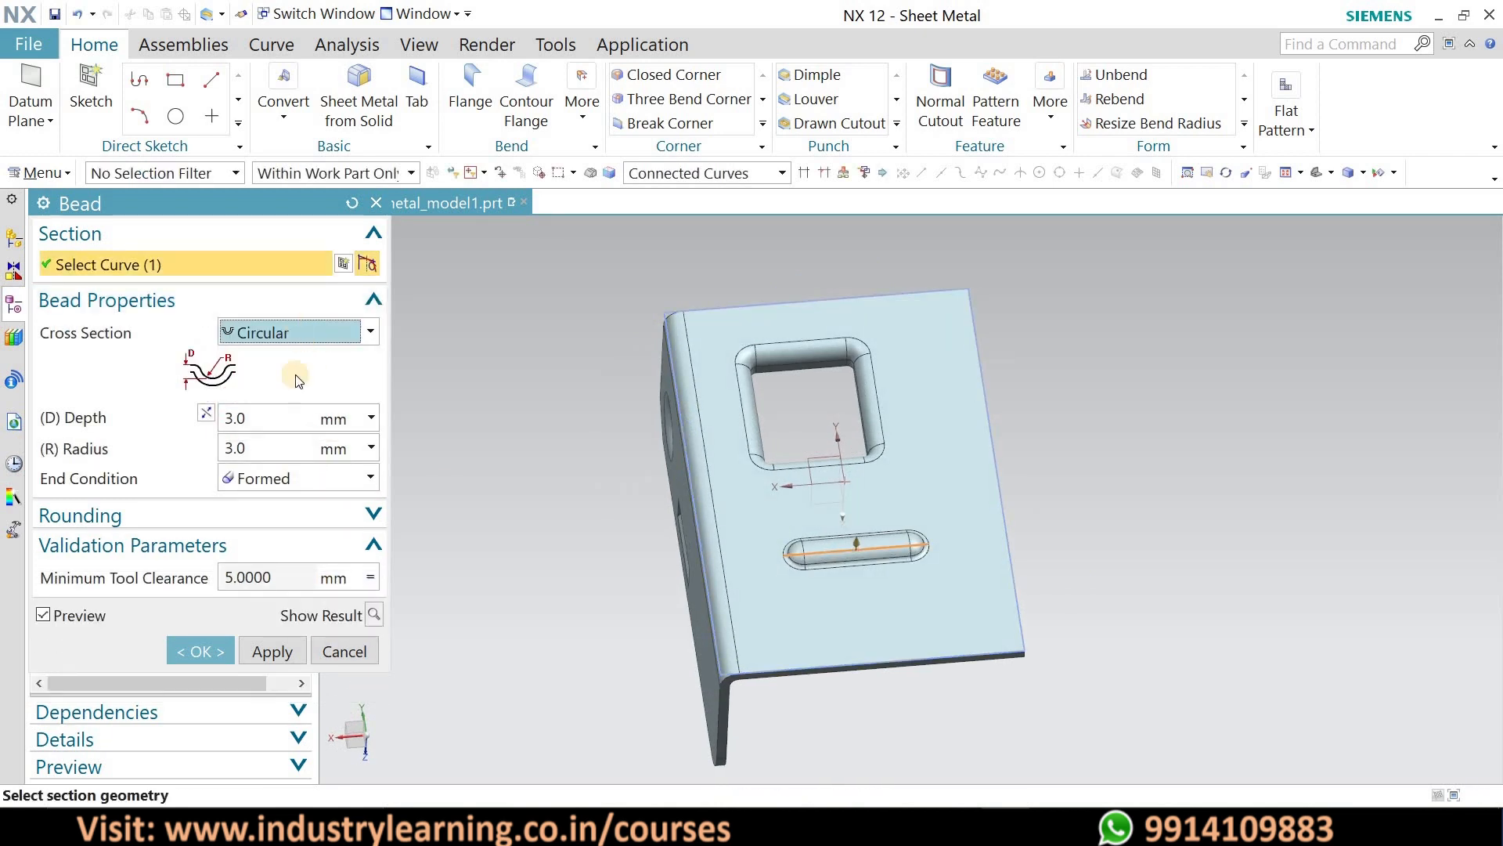
# - Switch the bead to a U-Shaped cross section with the Formed end condition and set its depth to 6 mm
pyautogui.click(297, 478)
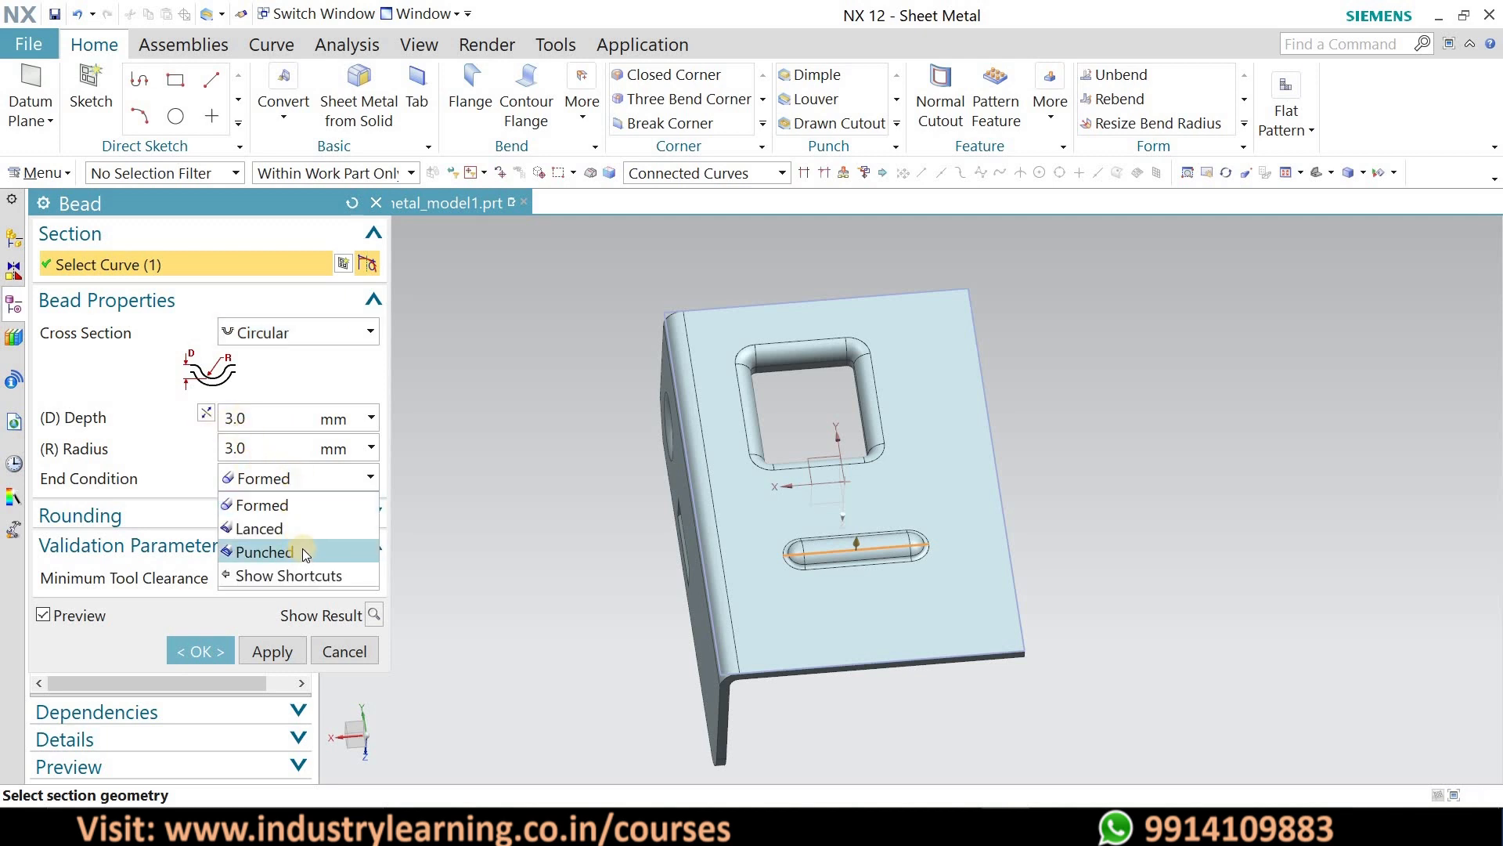
pyautogui.click(273, 421)
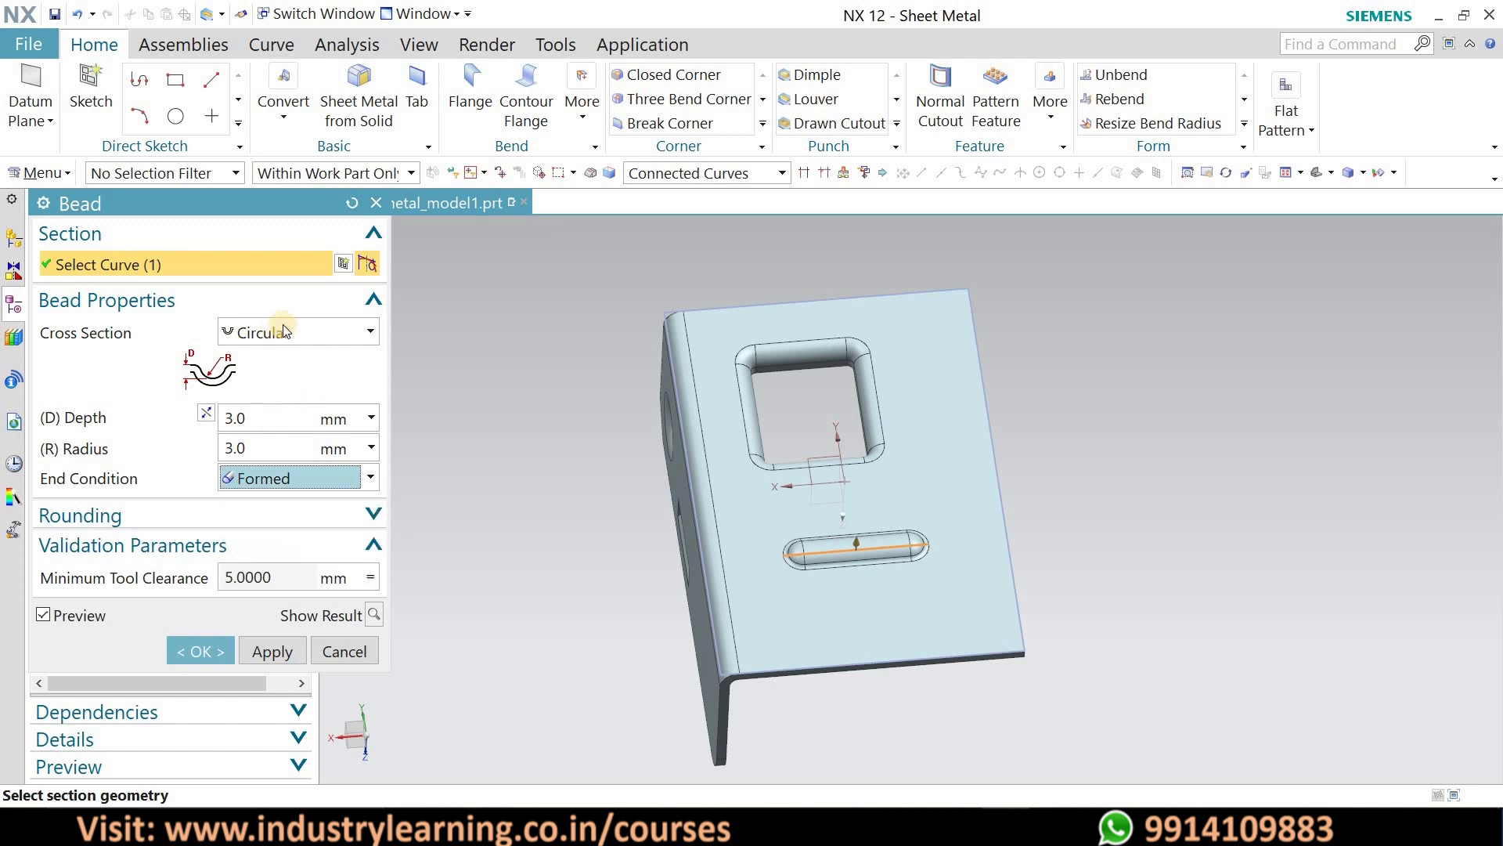
pyautogui.click(346, 334)
pyautogui.click(276, 380)
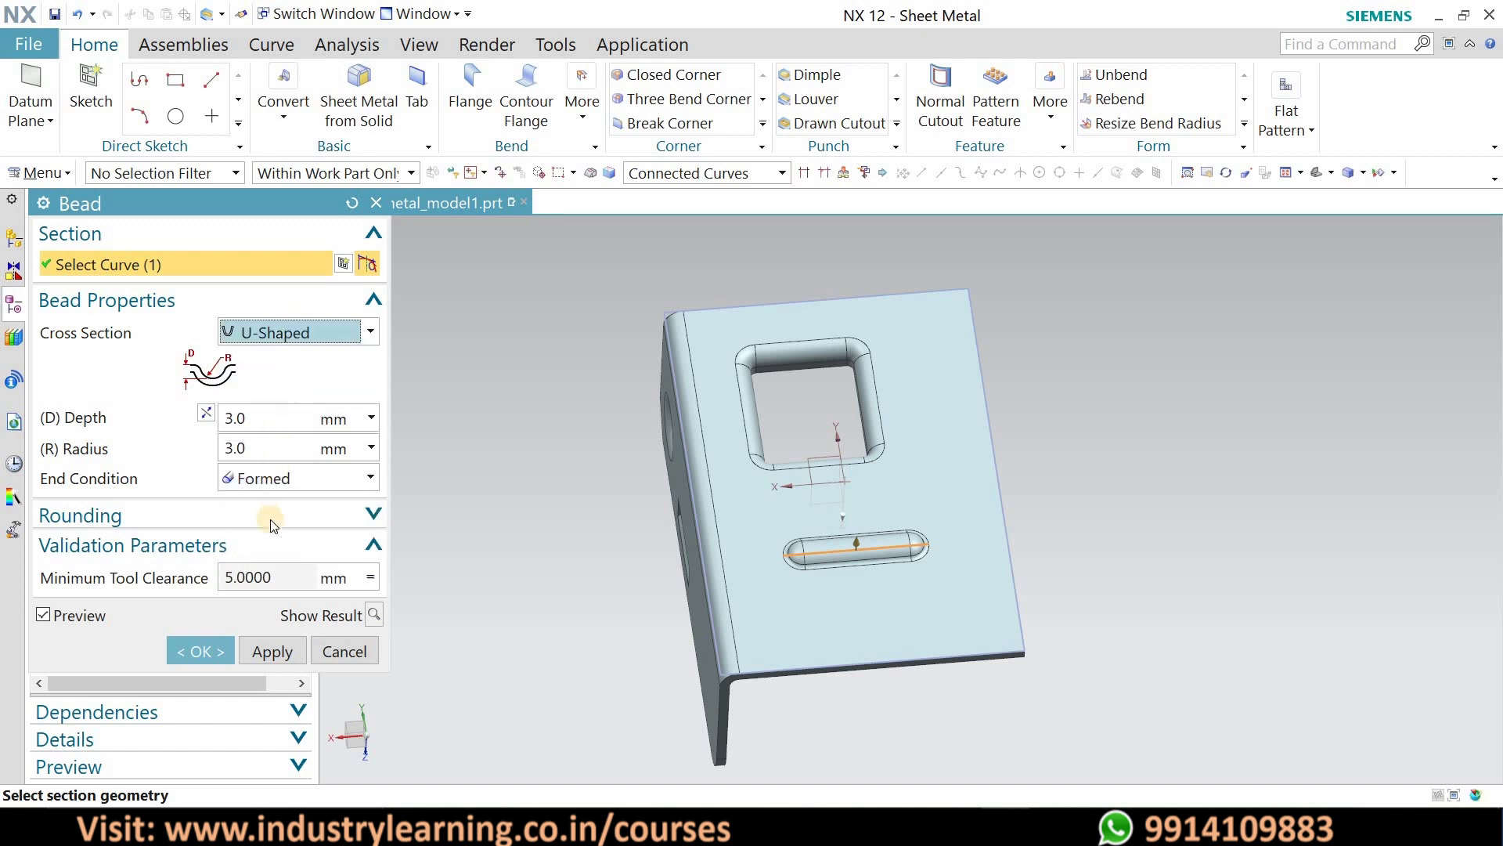
pyautogui.click(226, 416)
pyautogui.press('Return')
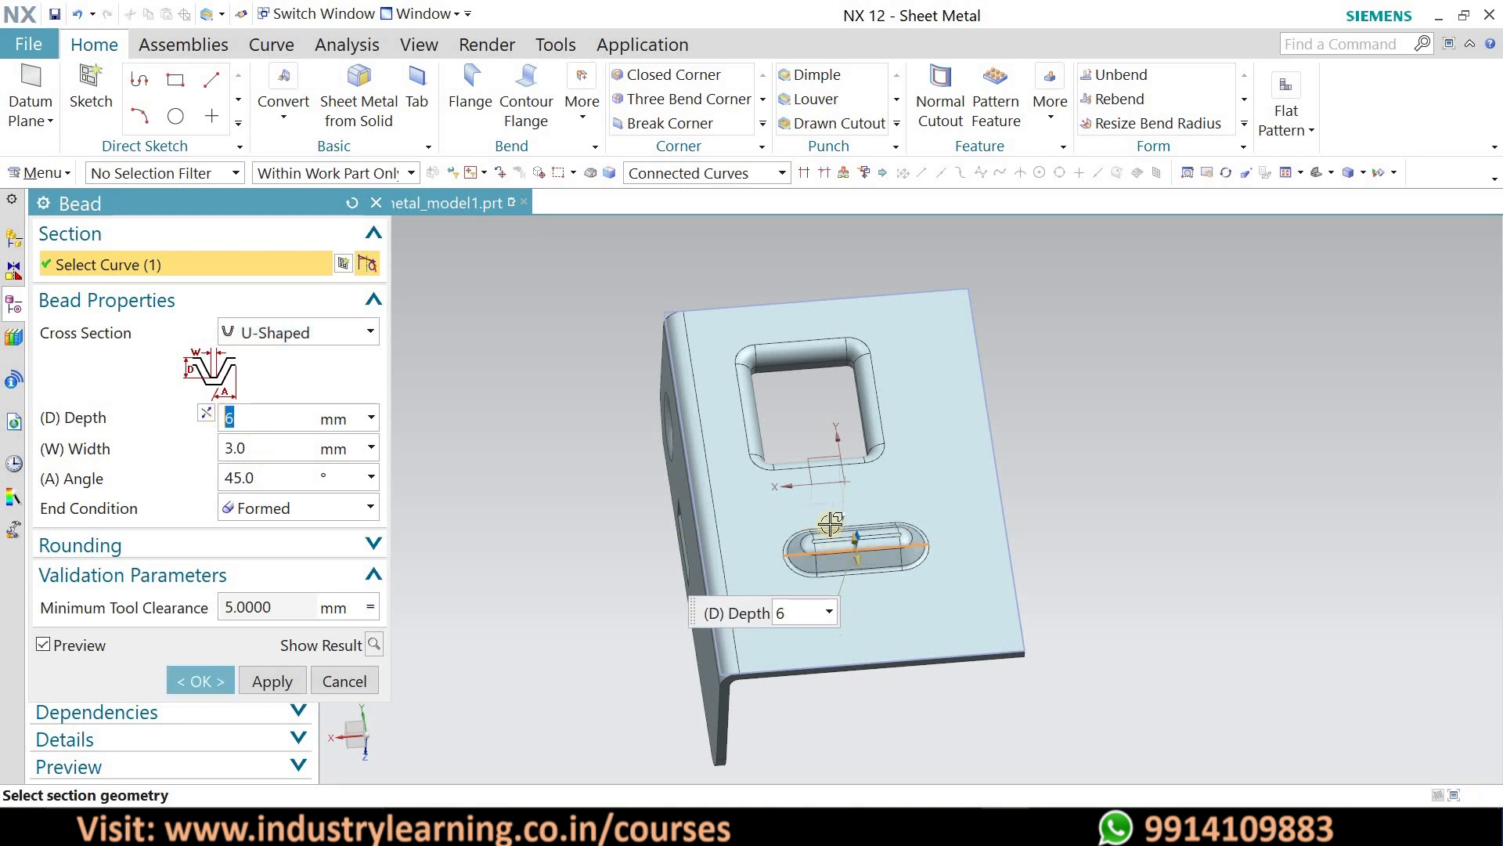
pyautogui.moveTo(943, 545); pyautogui.dragTo(908, 548, button='middle')
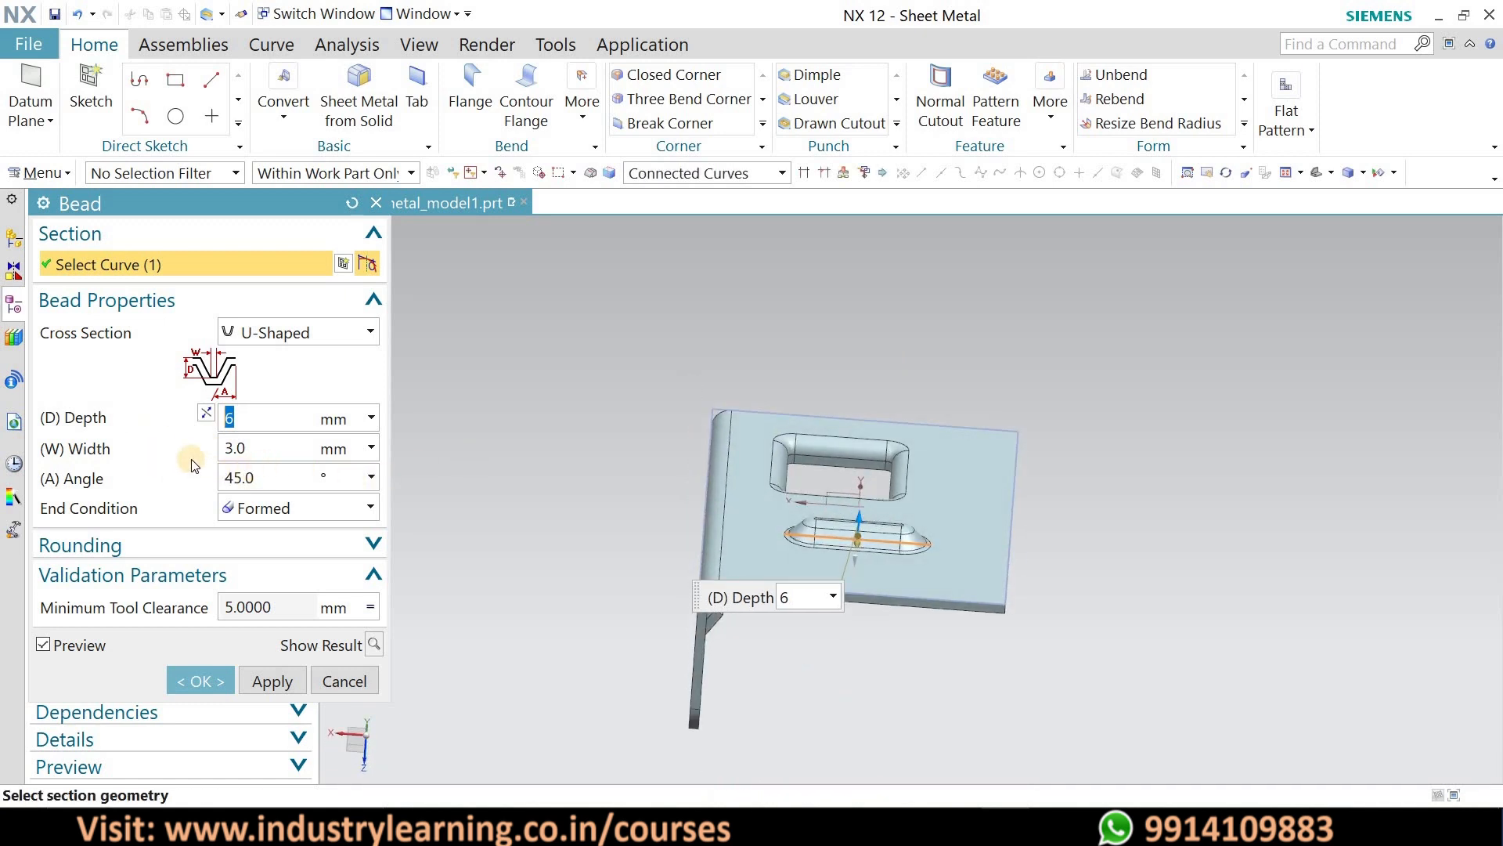
# - Set the bead's width to 5 mm and create the bead on the tab face
pyautogui.click(269, 453)
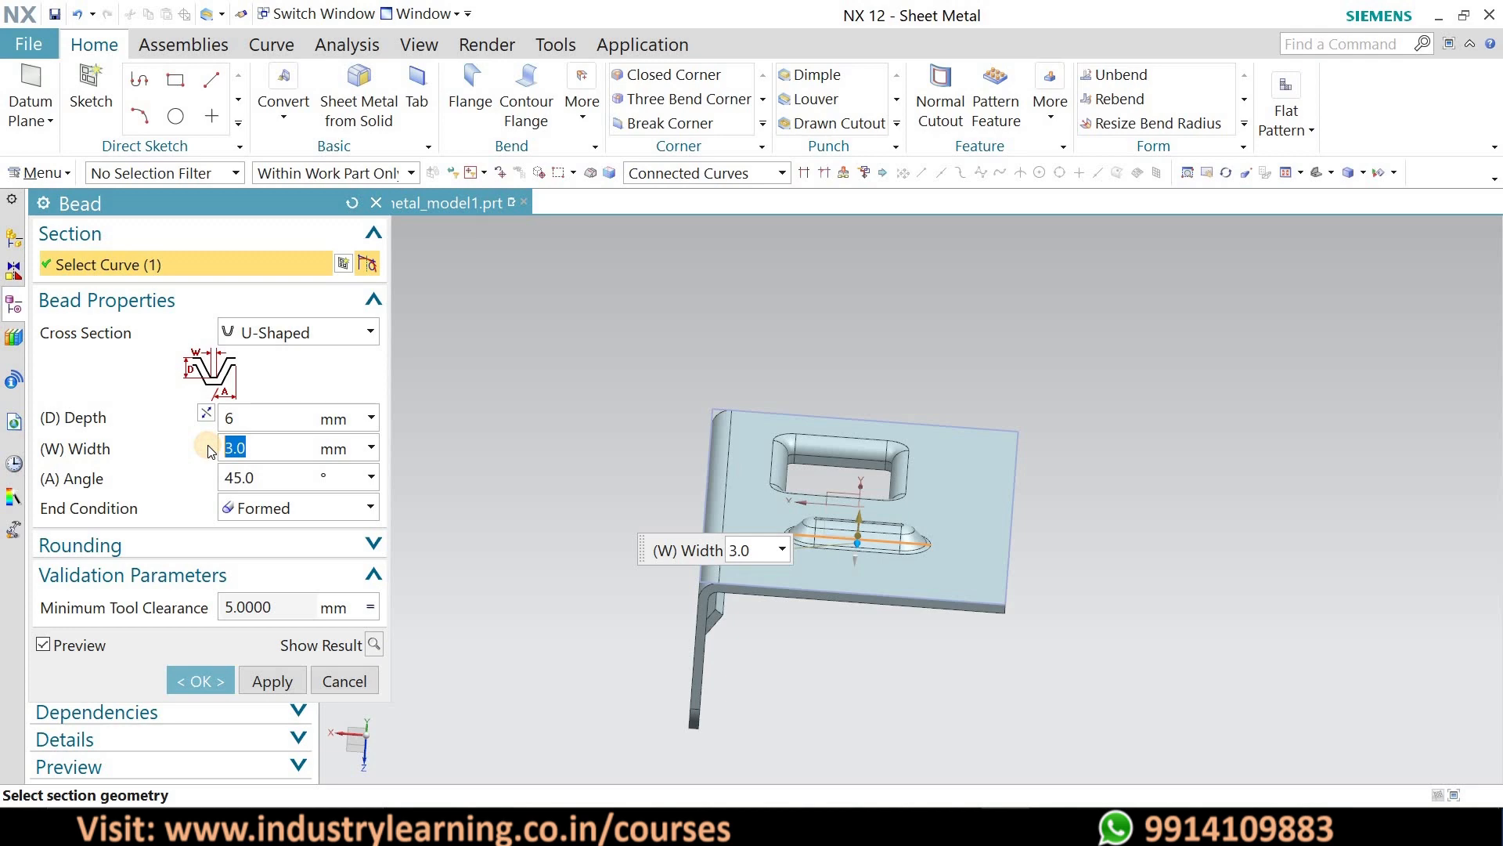
pyautogui.write('5')
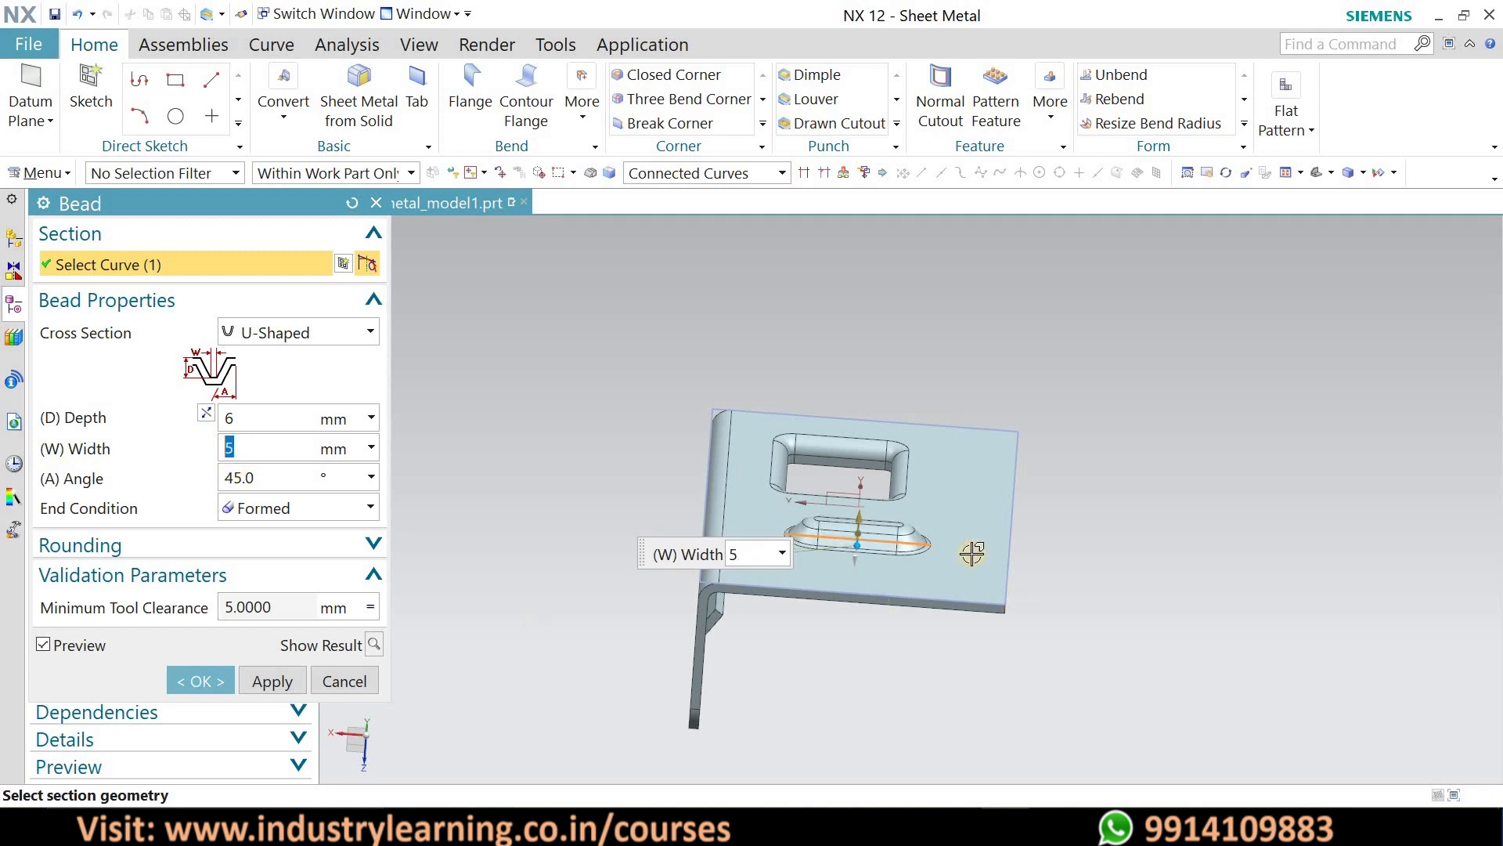
pyautogui.moveTo(930, 424); pyautogui.dragTo(691, 213, button='middle')
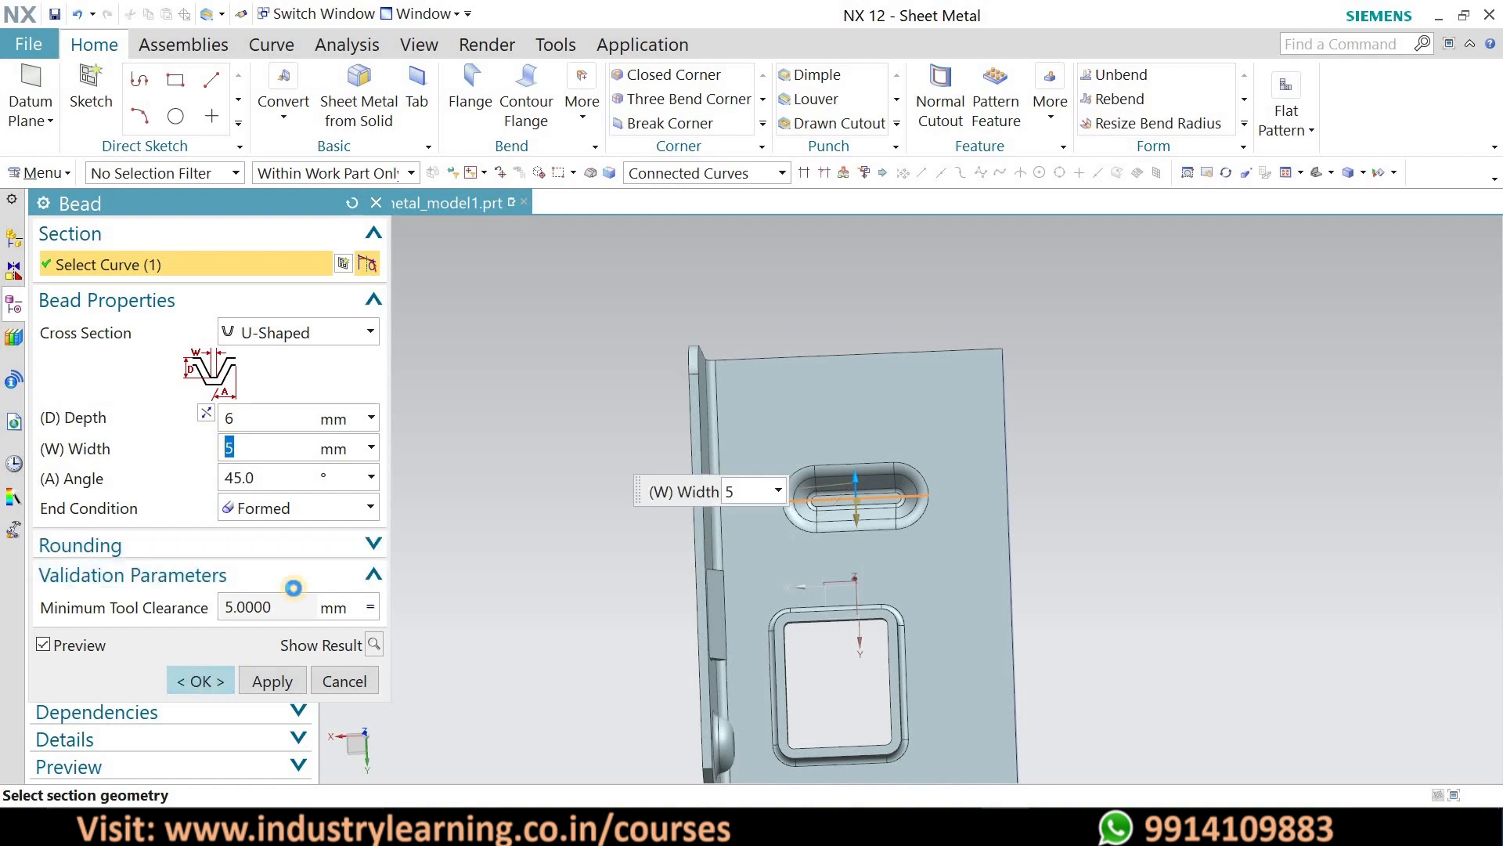
pyautogui.middleClick(691, 213)
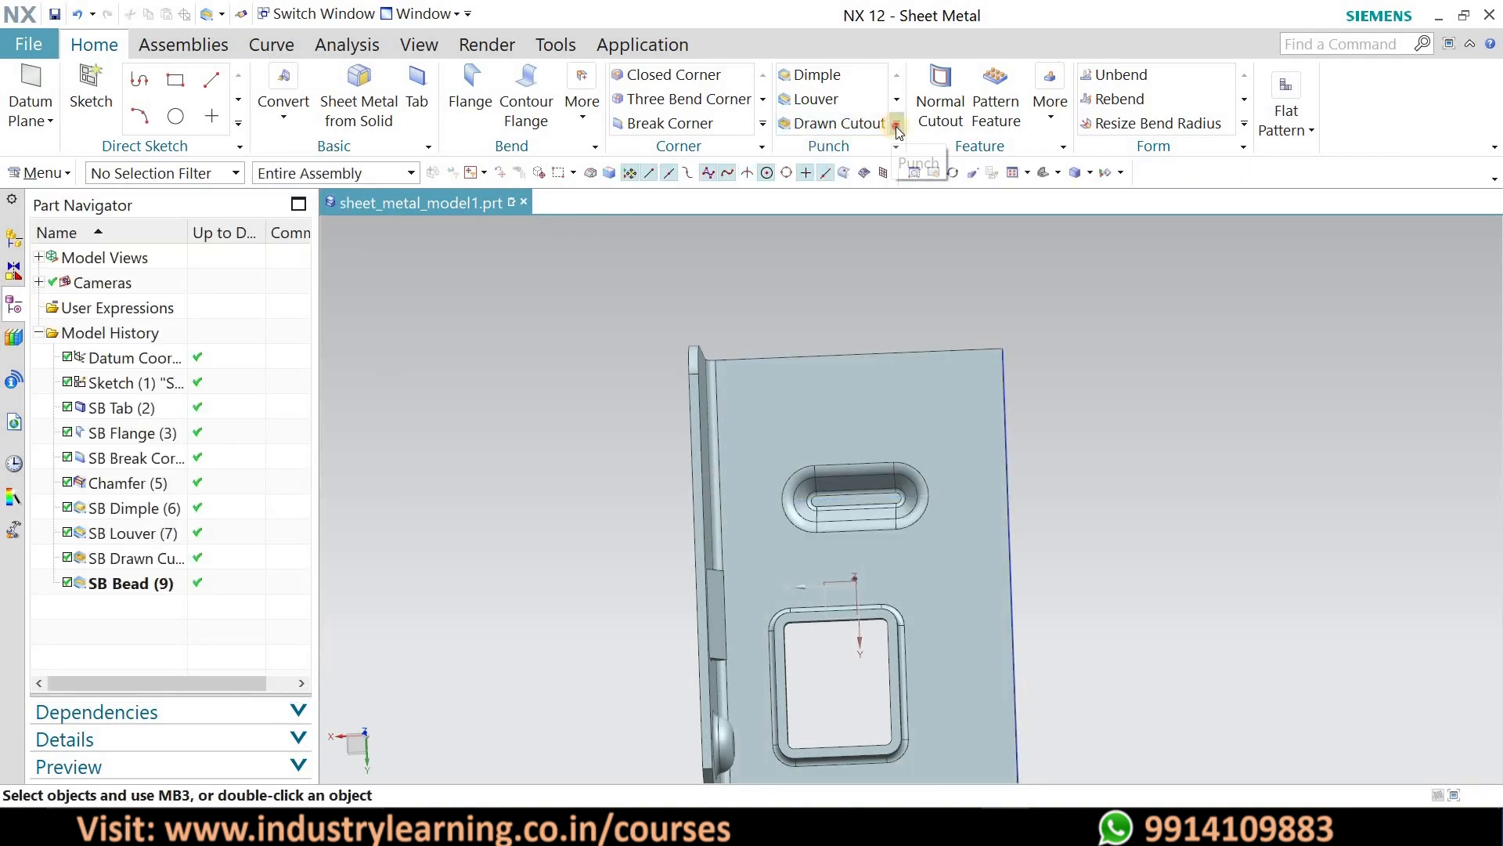
# - Switch sheet_metal_model1.prt from Sheet Metal to the Modeling environment and accept the flat-pattern warning
pyautogui.click(896, 124)
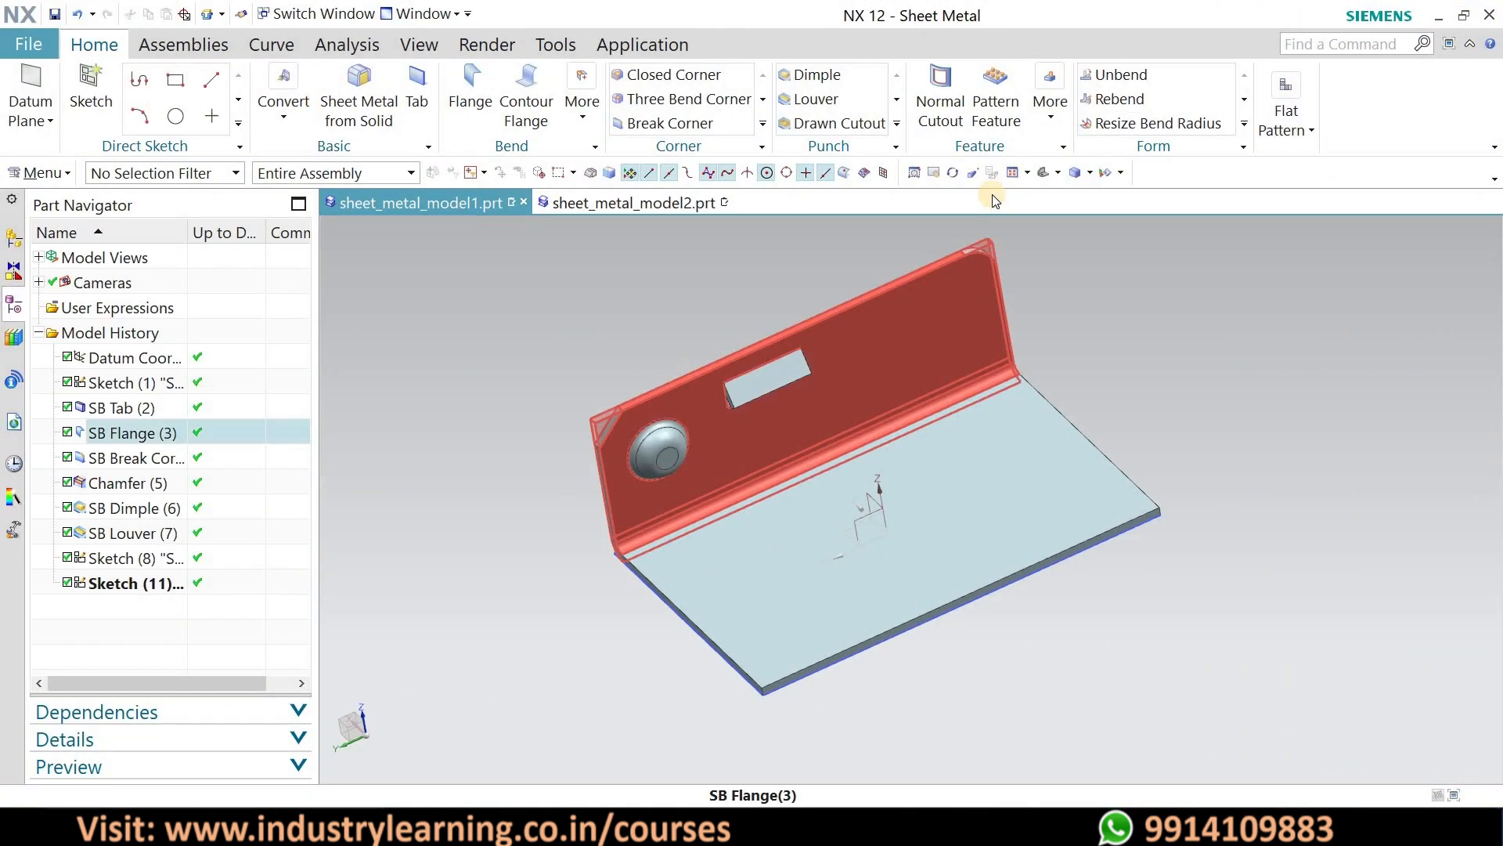
pyautogui.click(897, 124)
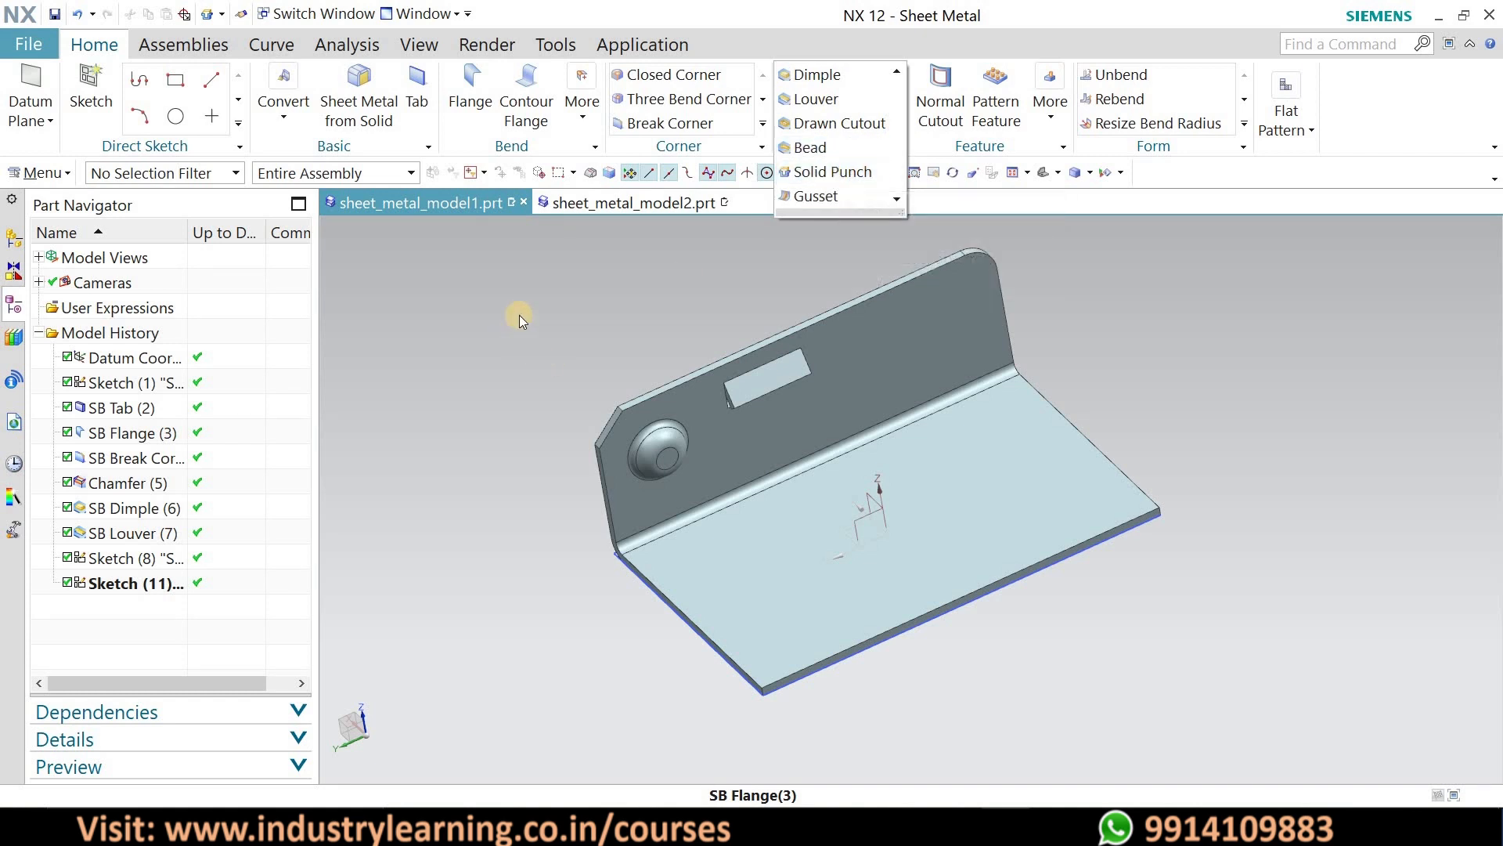
pyautogui.click(637, 46)
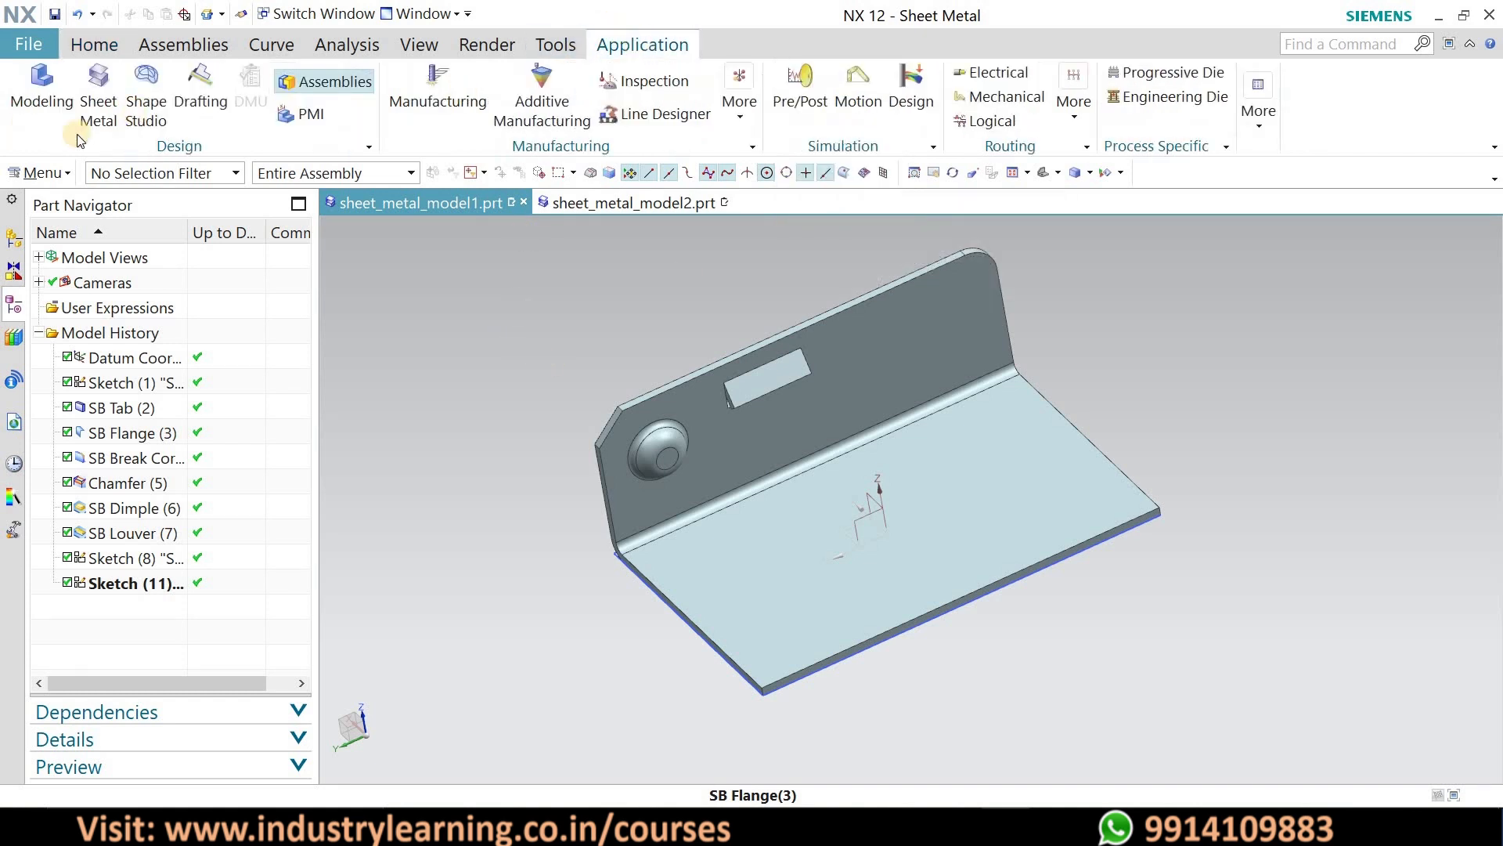
pyautogui.click(35, 96)
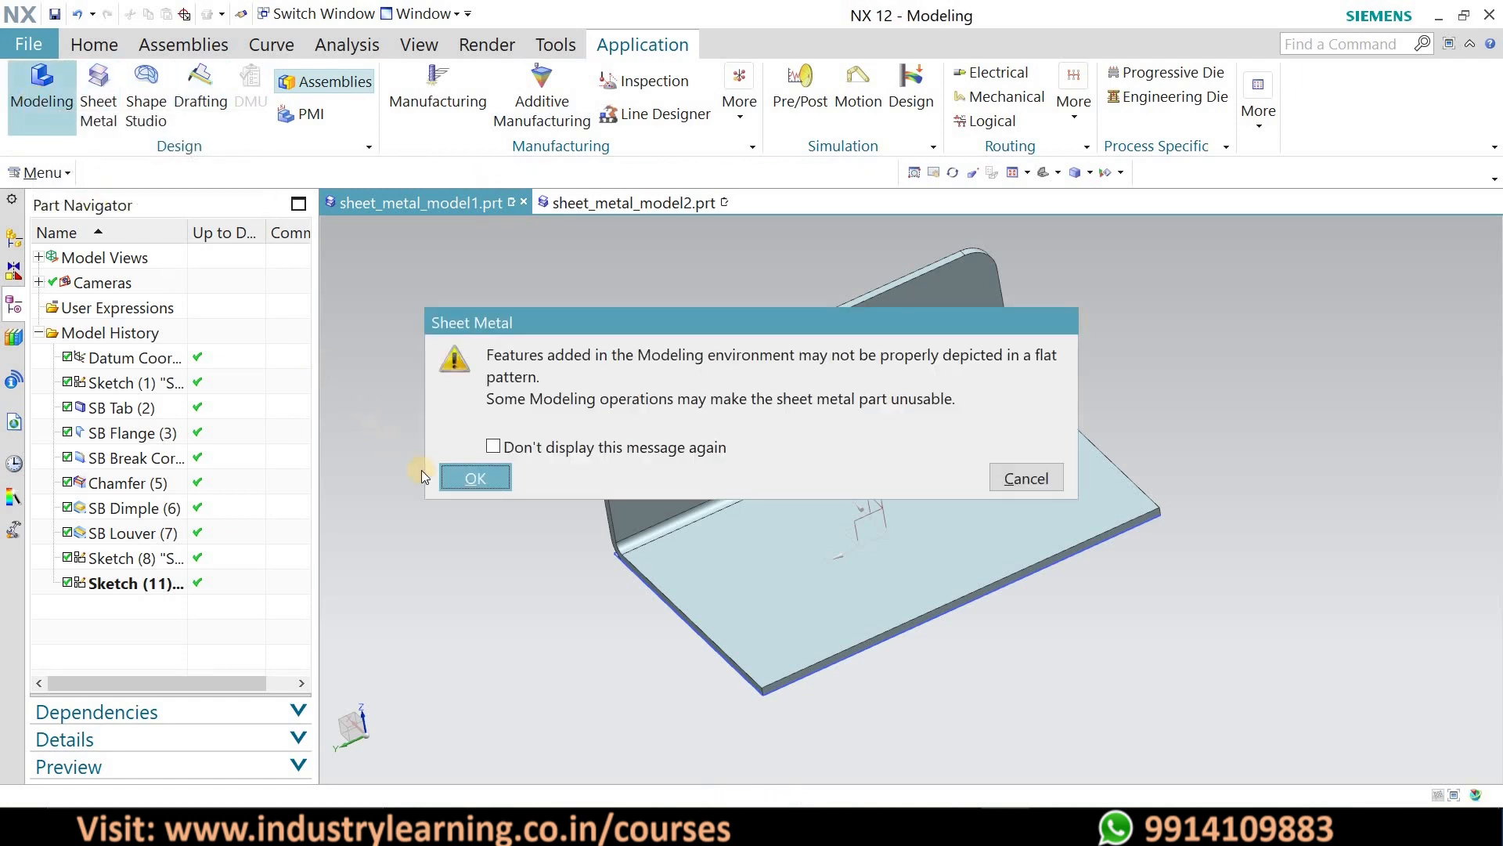
pyautogui.press('Return')
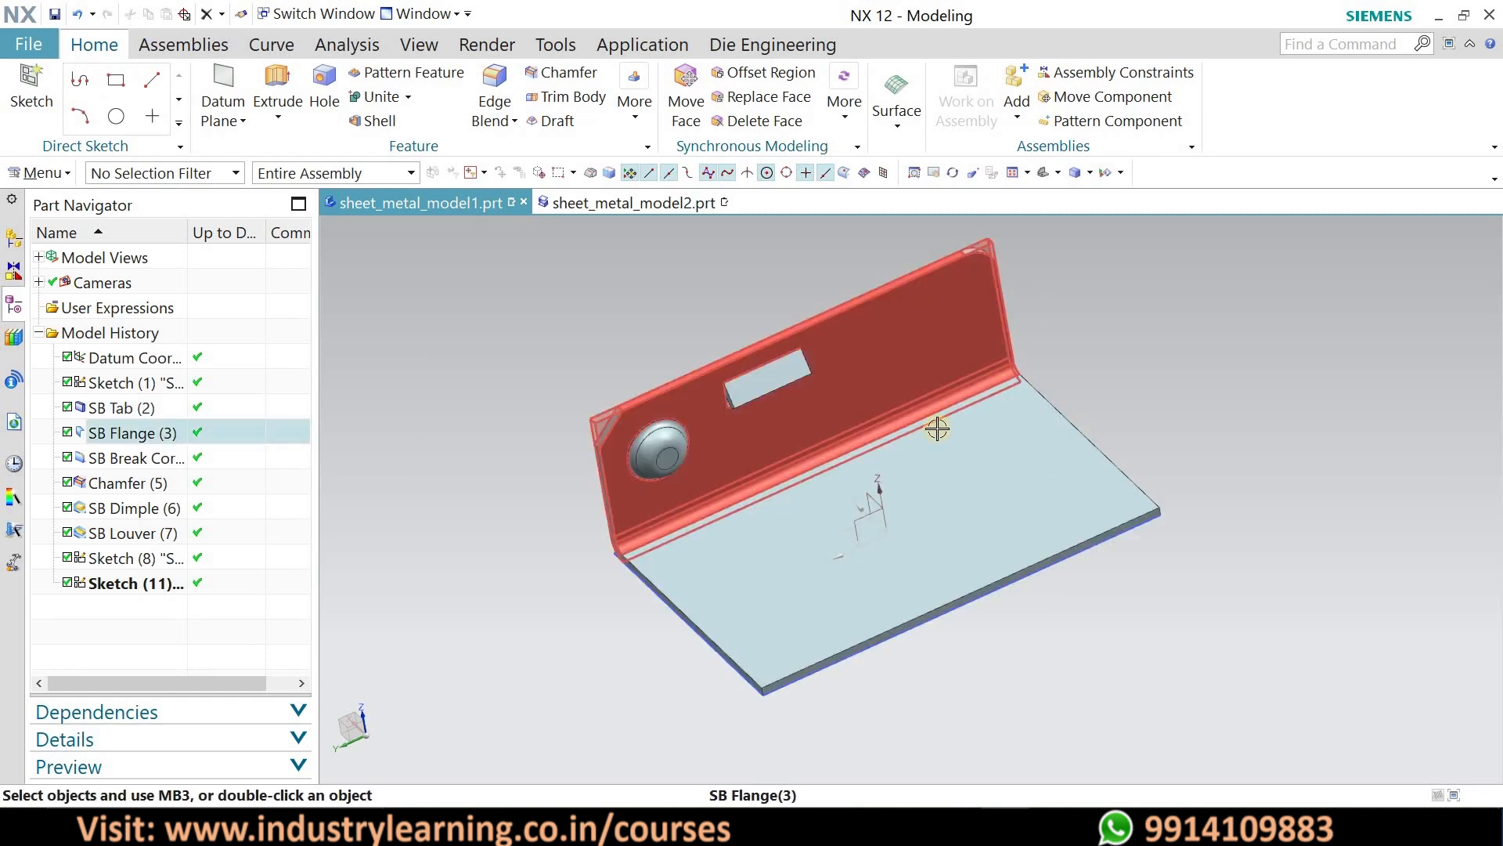
# - Start a sketch on the large tab face and draw a rectangle about 32 by 24 mm near the dimple end
pyautogui.click(47, 105)
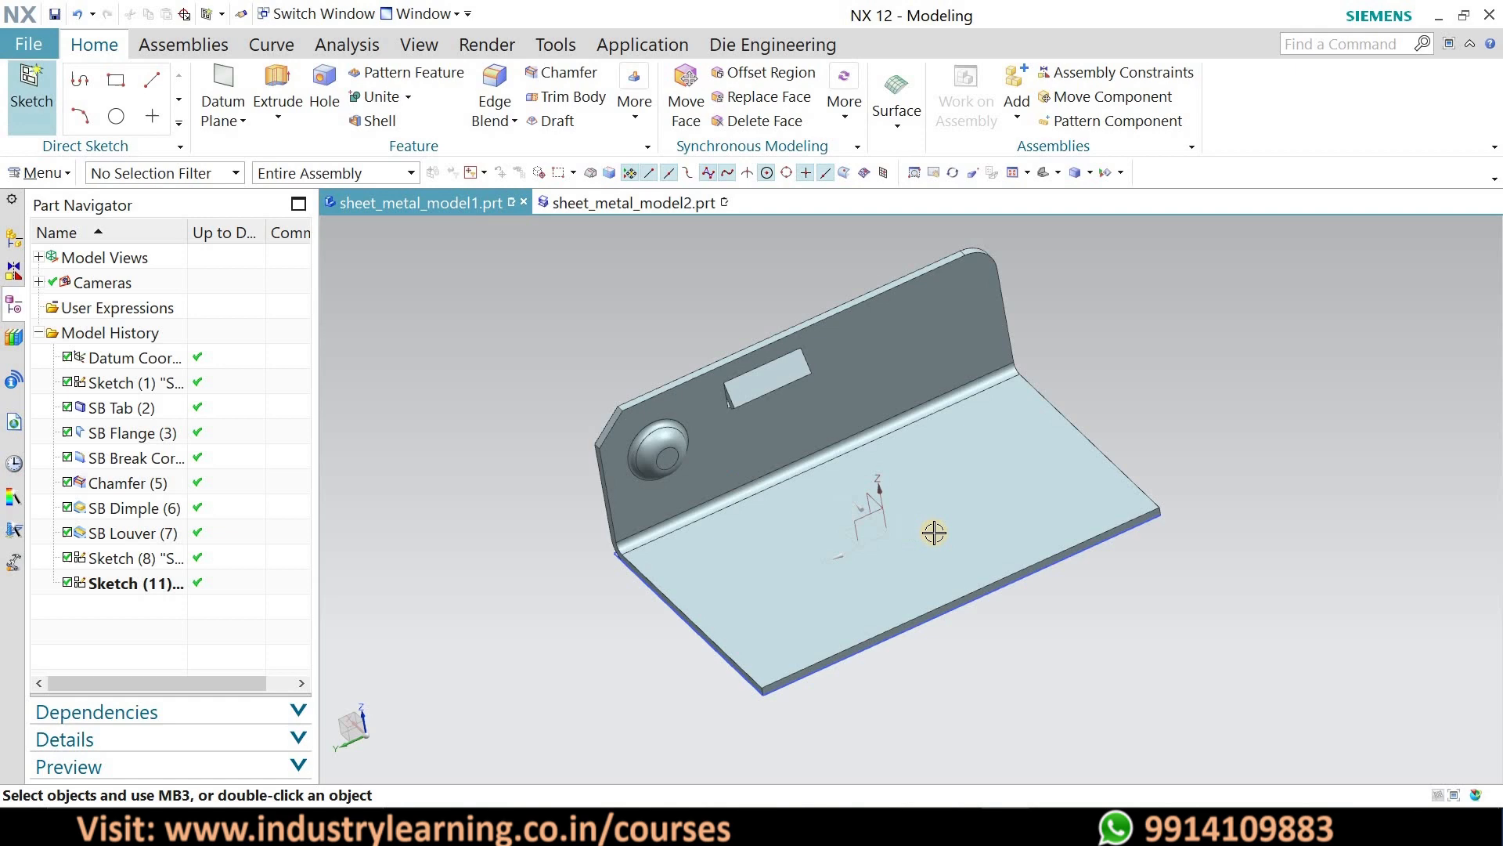
pyautogui.click(900, 626)
pyautogui.click(245, 473)
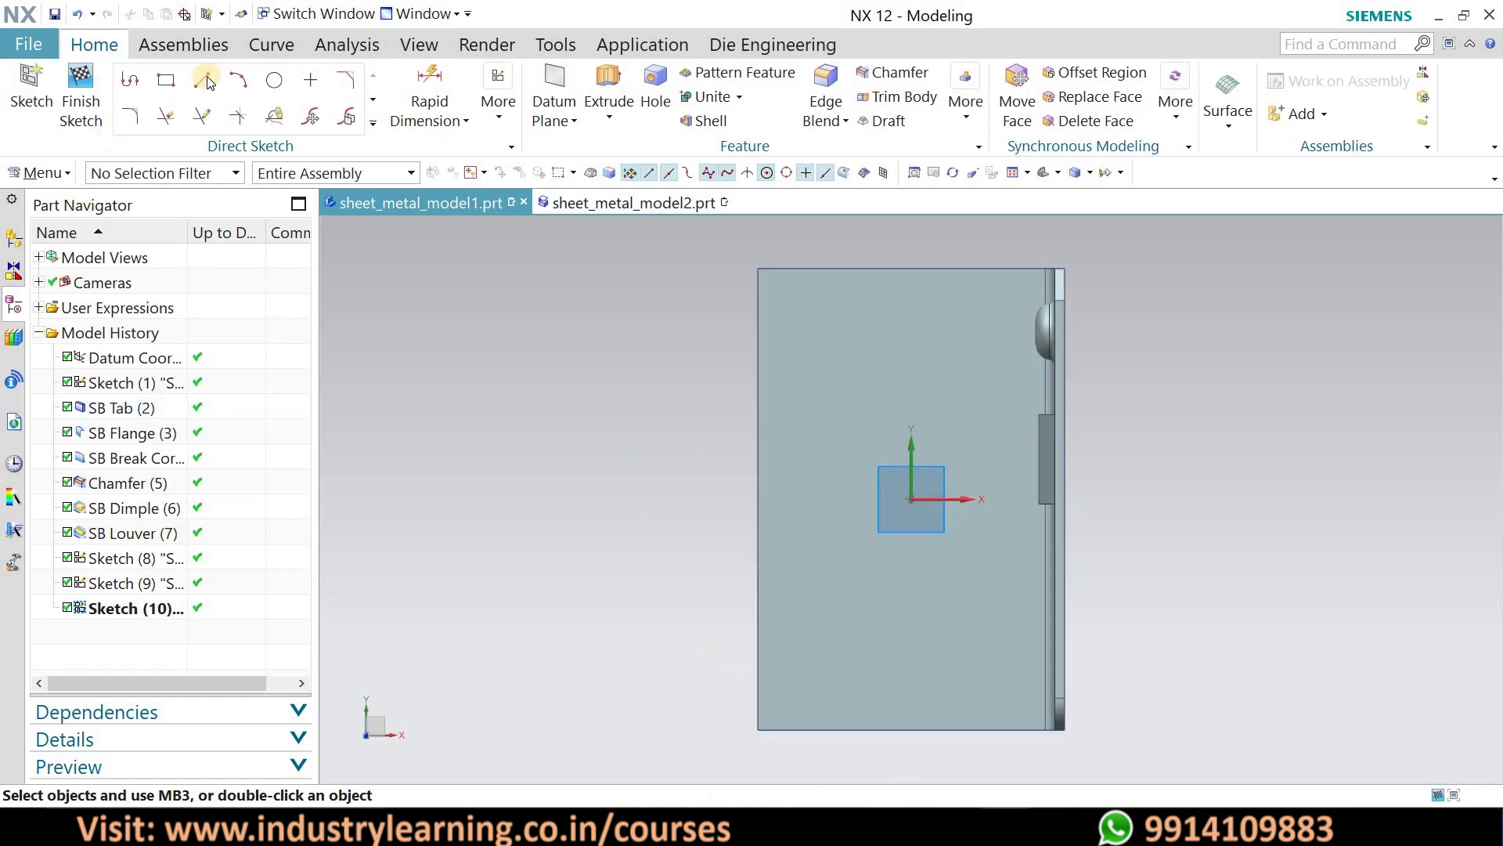
pyautogui.click(165, 80)
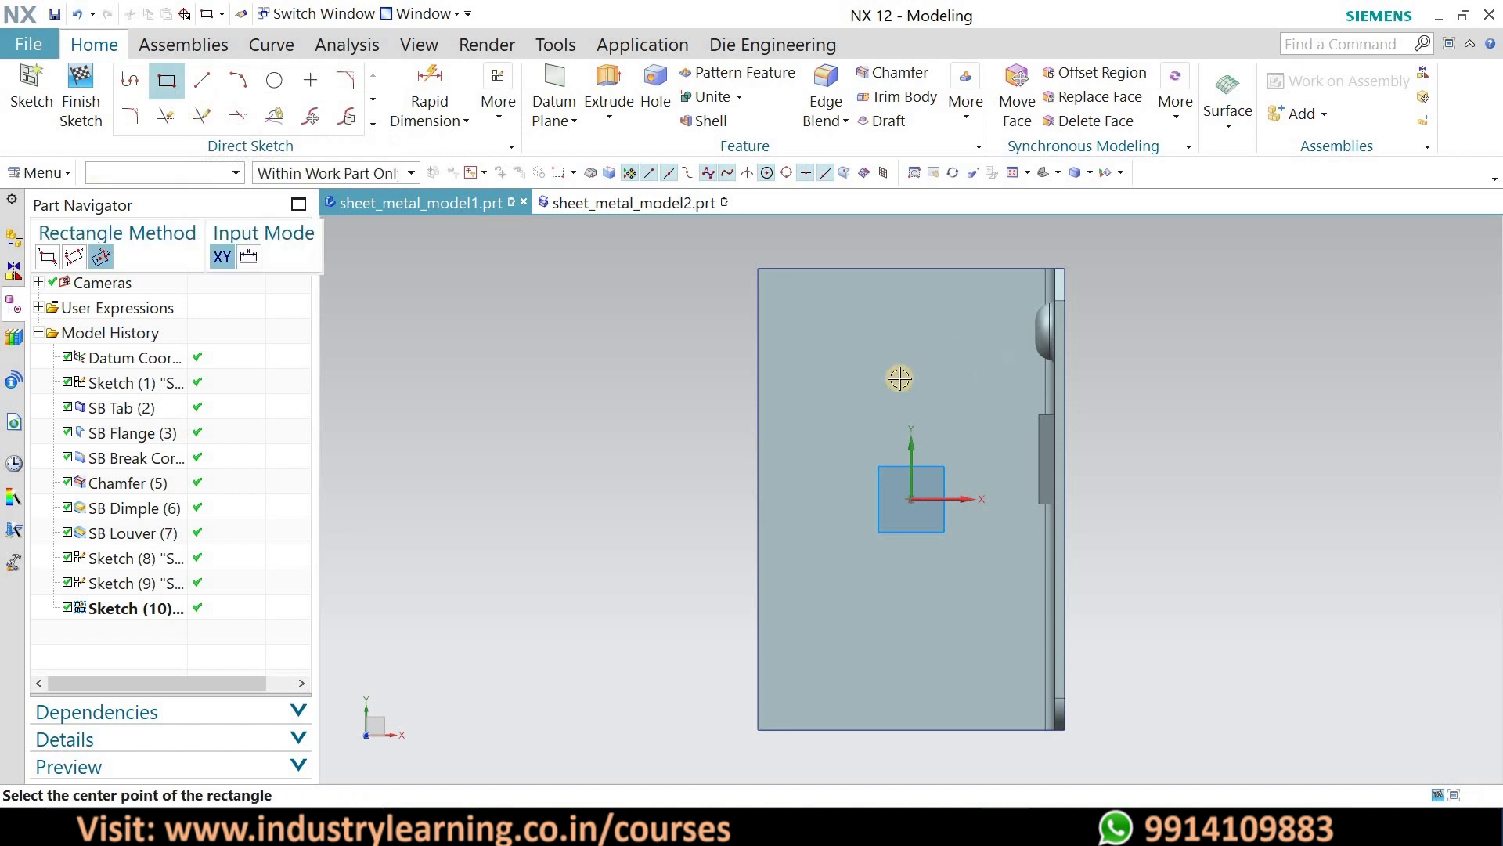
pyautogui.click(951, 403)
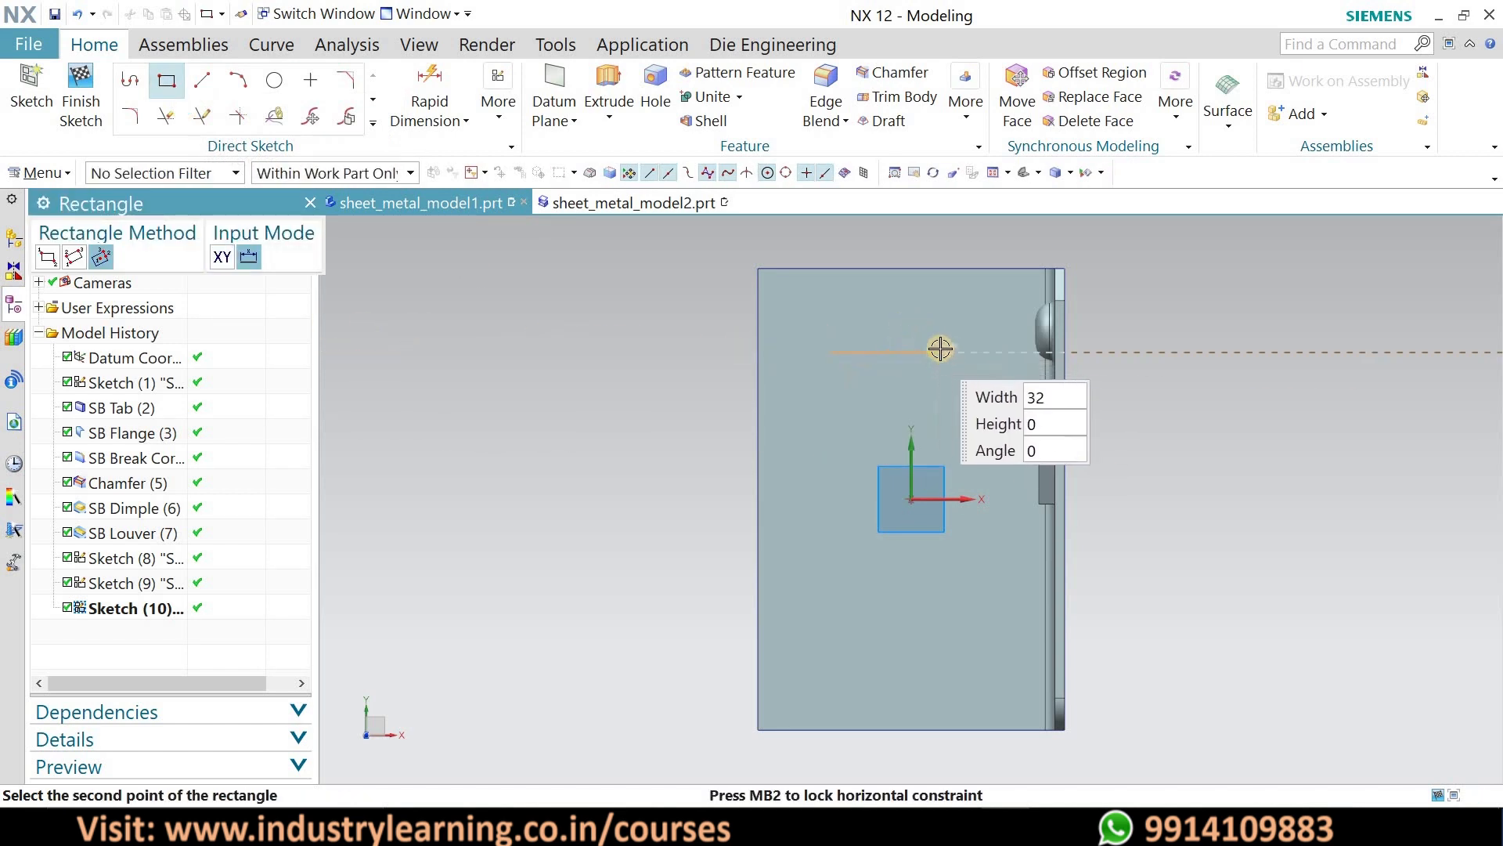
pyautogui.click(933, 350)
pyautogui.click(901, 269)
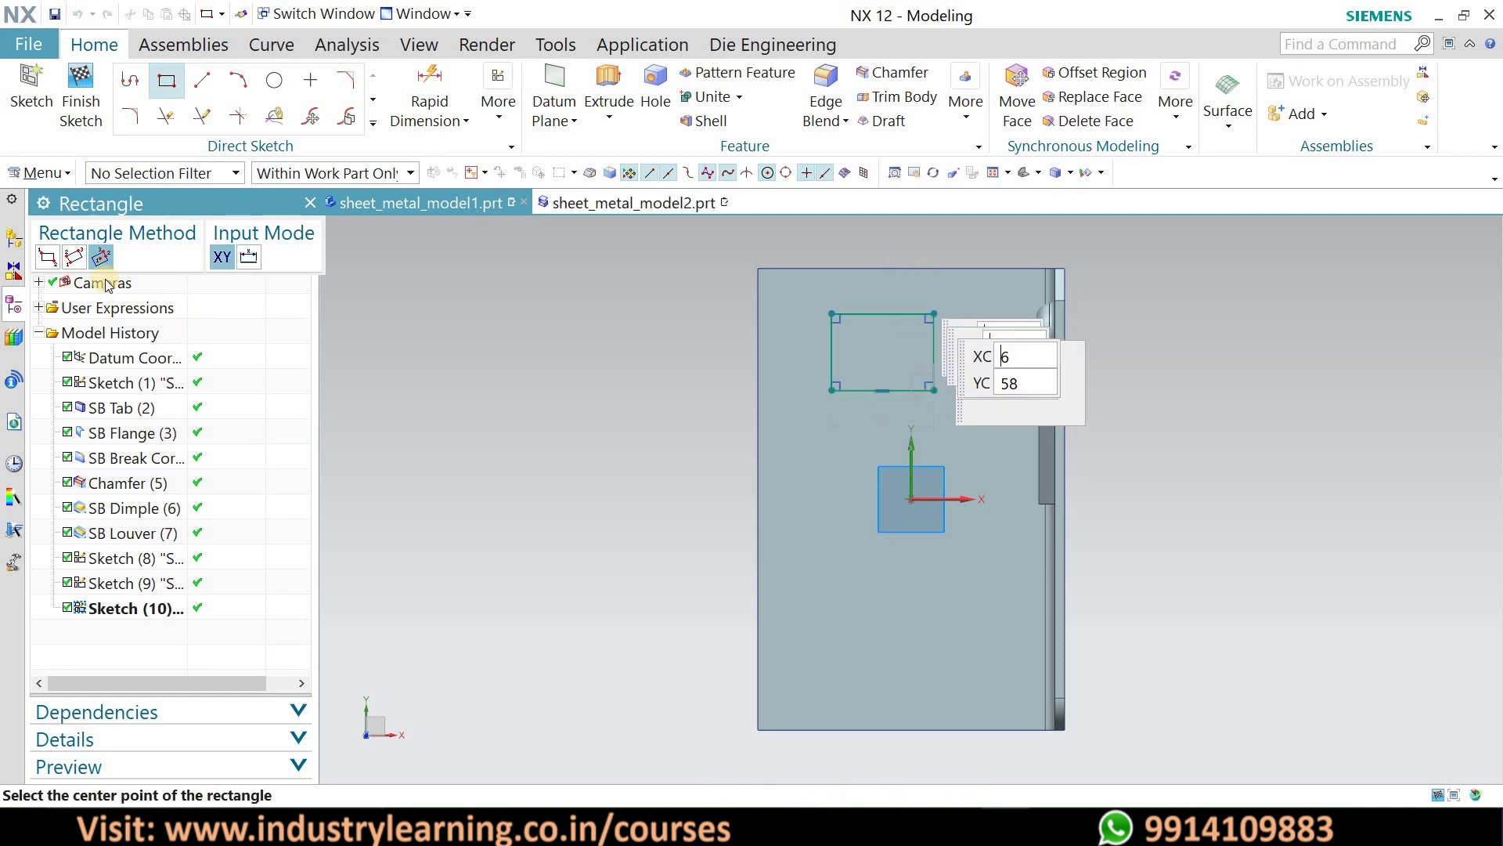
# - Chamfer the rectangle's corner nearest the dimple symmetrically by about 11 mm
pyautogui.click(928, 323)
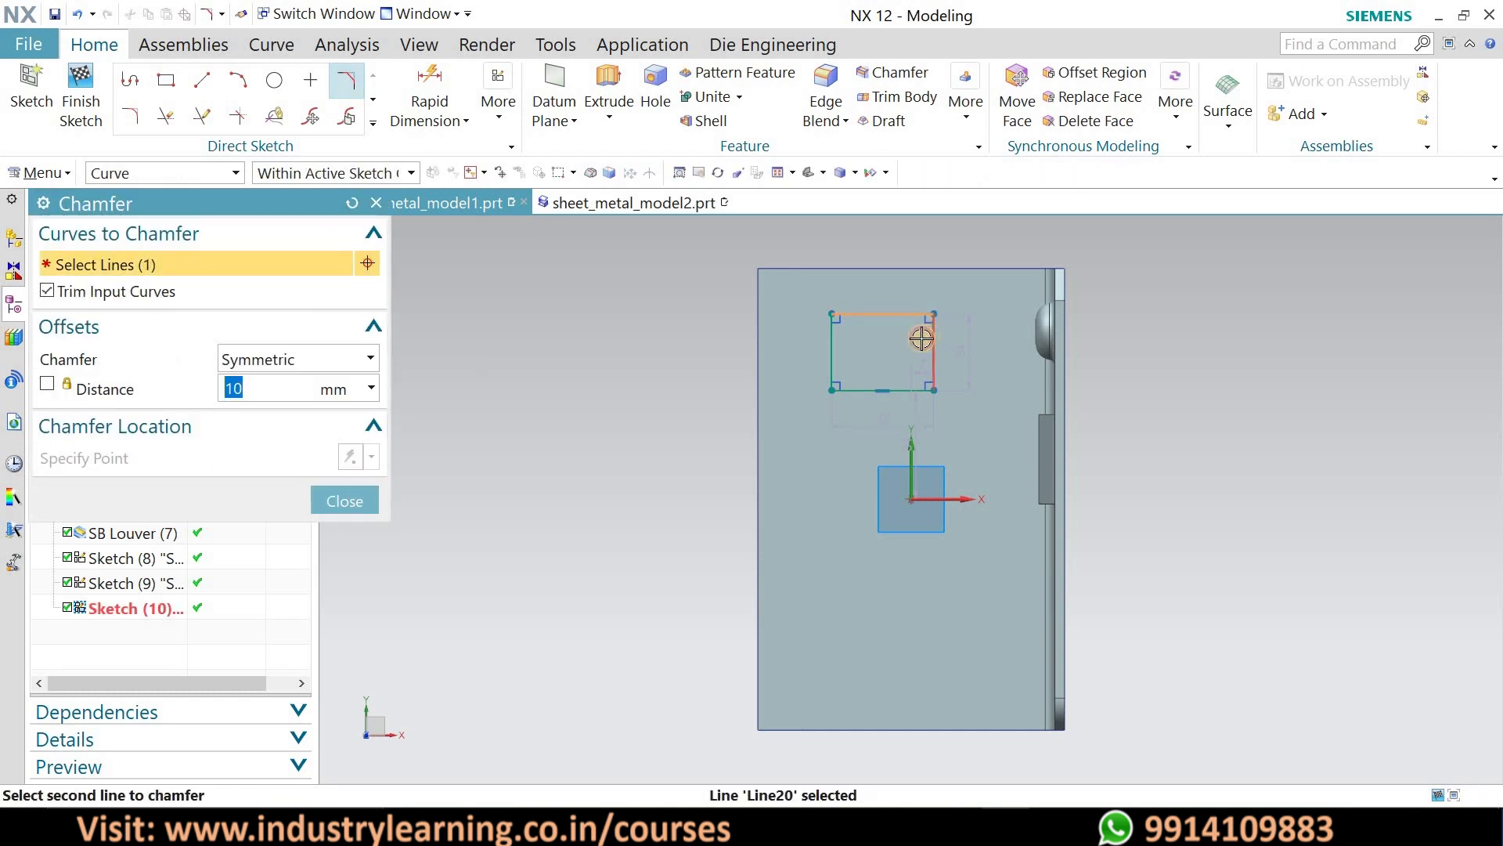
pyautogui.click(922, 338)
pyautogui.click(919, 335)
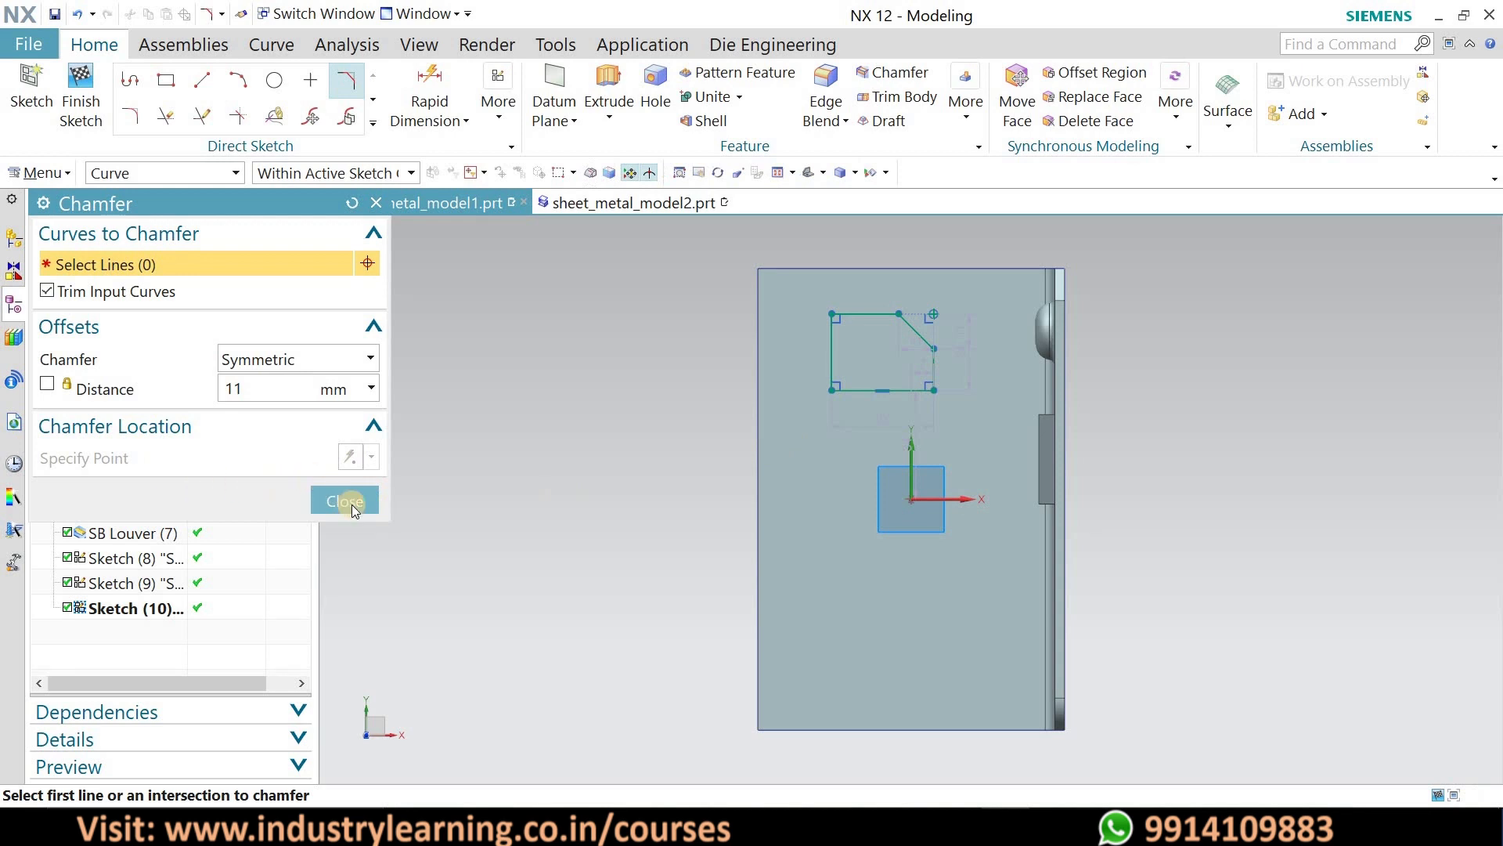
pyautogui.press('Escape')
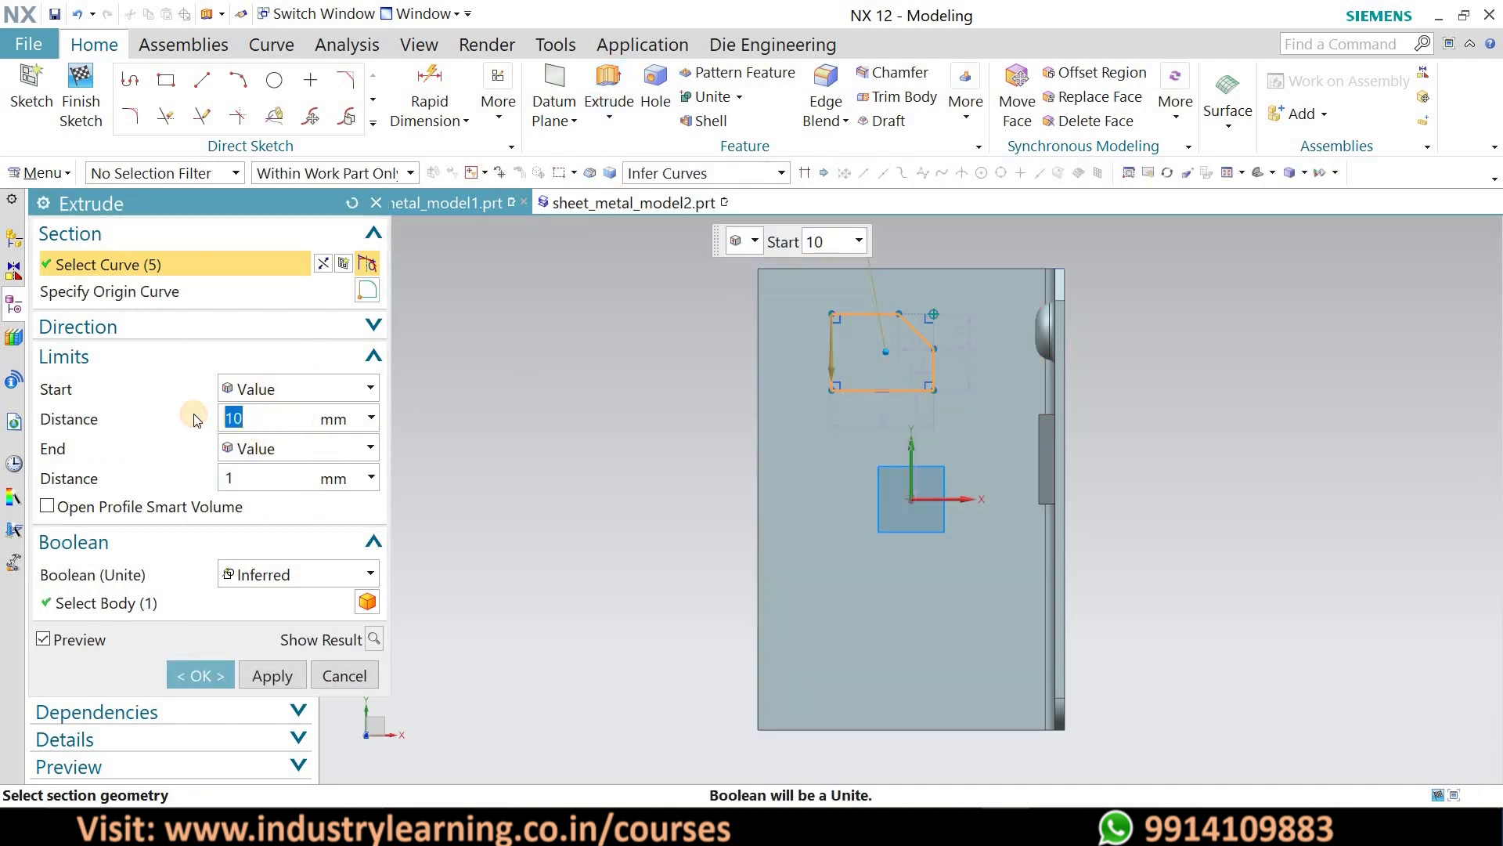
# - Extrude the chamfered profile as a separate body with Boolean None and a Symmetric Value limit of 1 mm
pyautogui.press('Return')
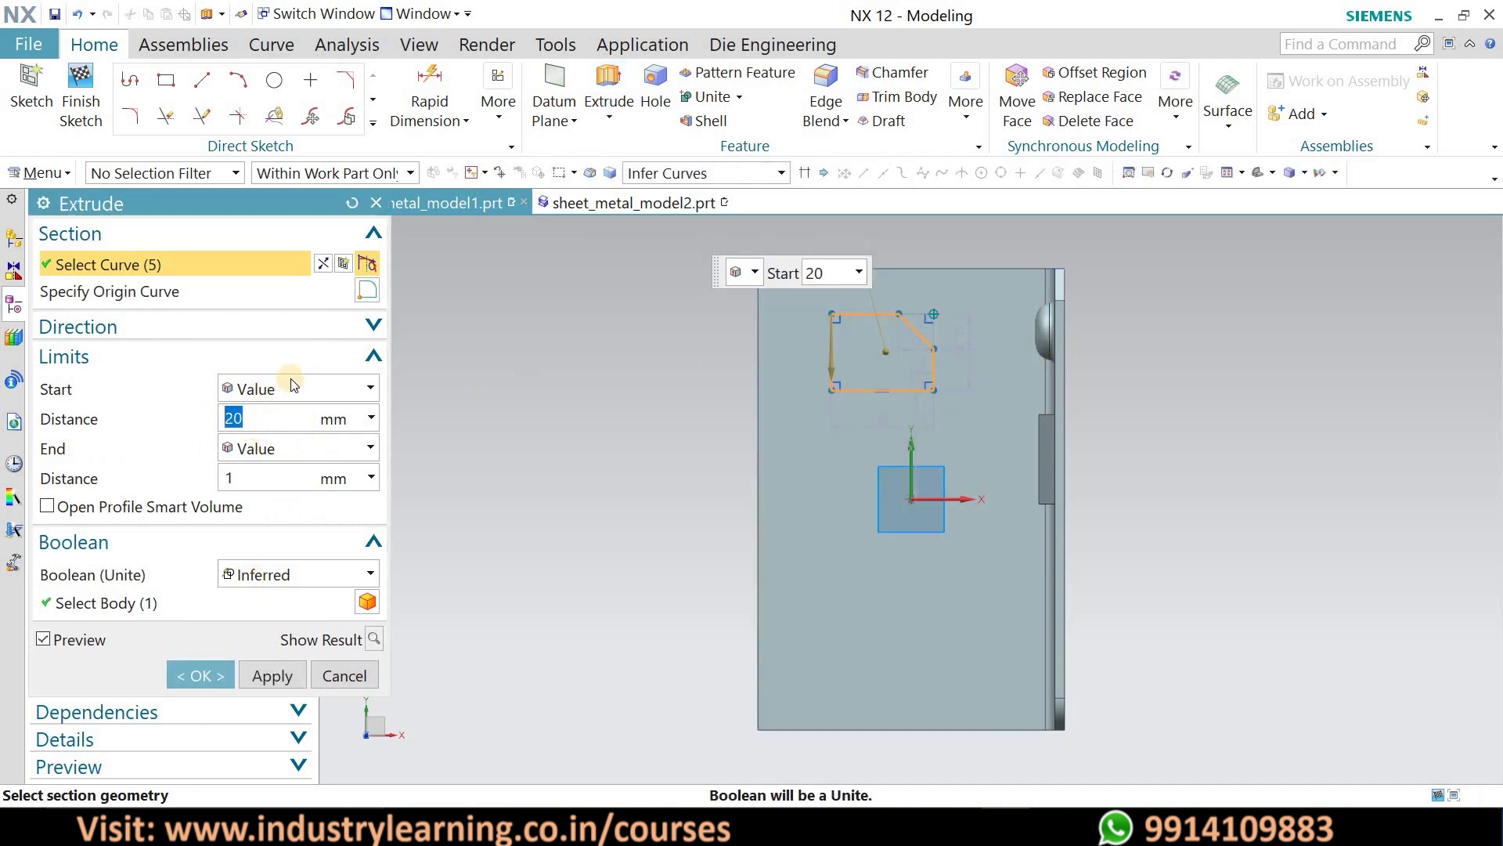
pyautogui.click(225, 264)
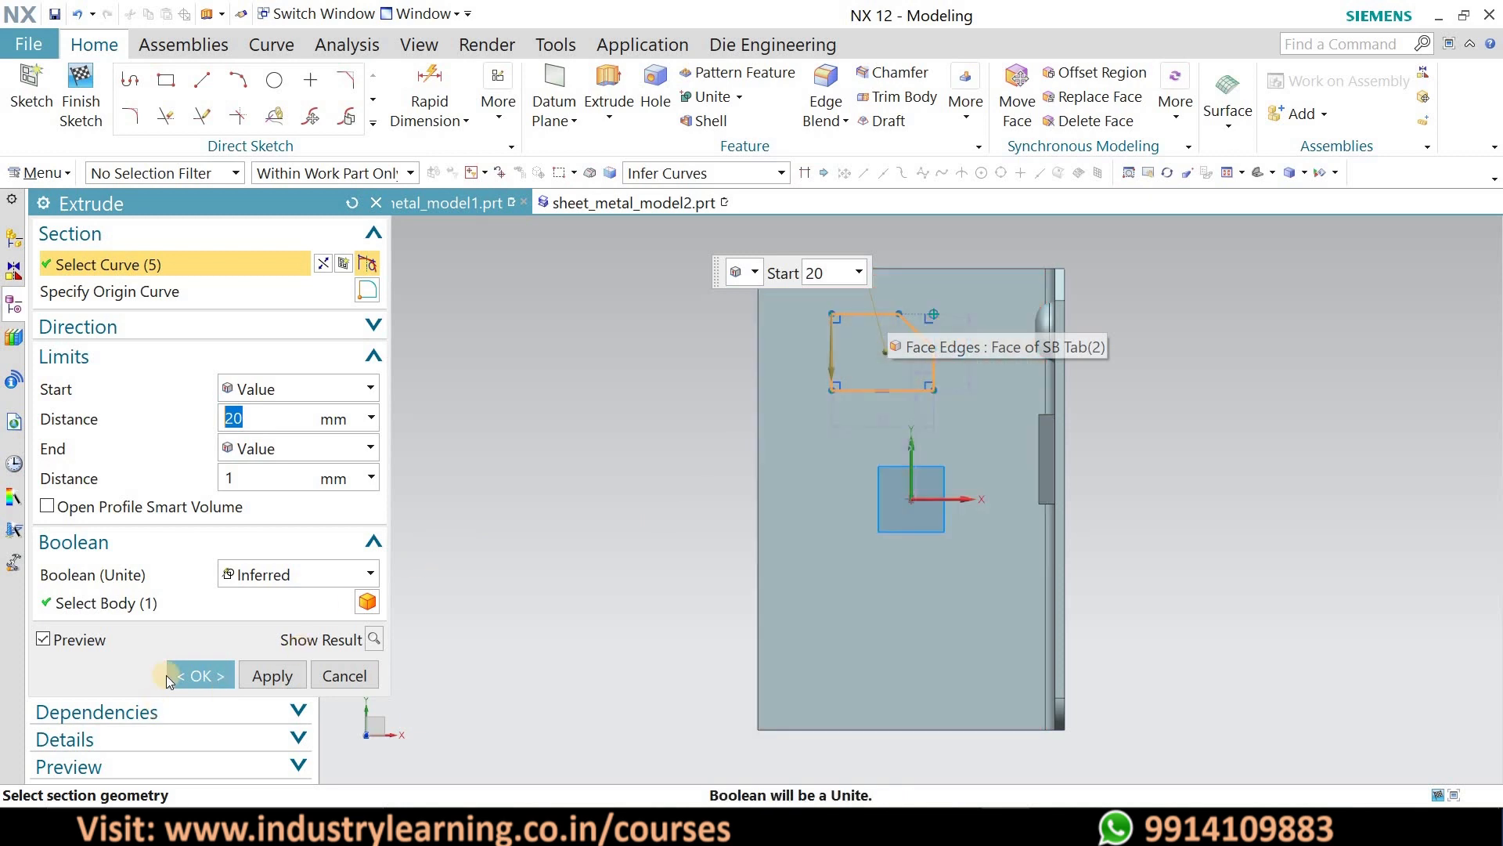
pyautogui.click(287, 571)
pyautogui.click(278, 603)
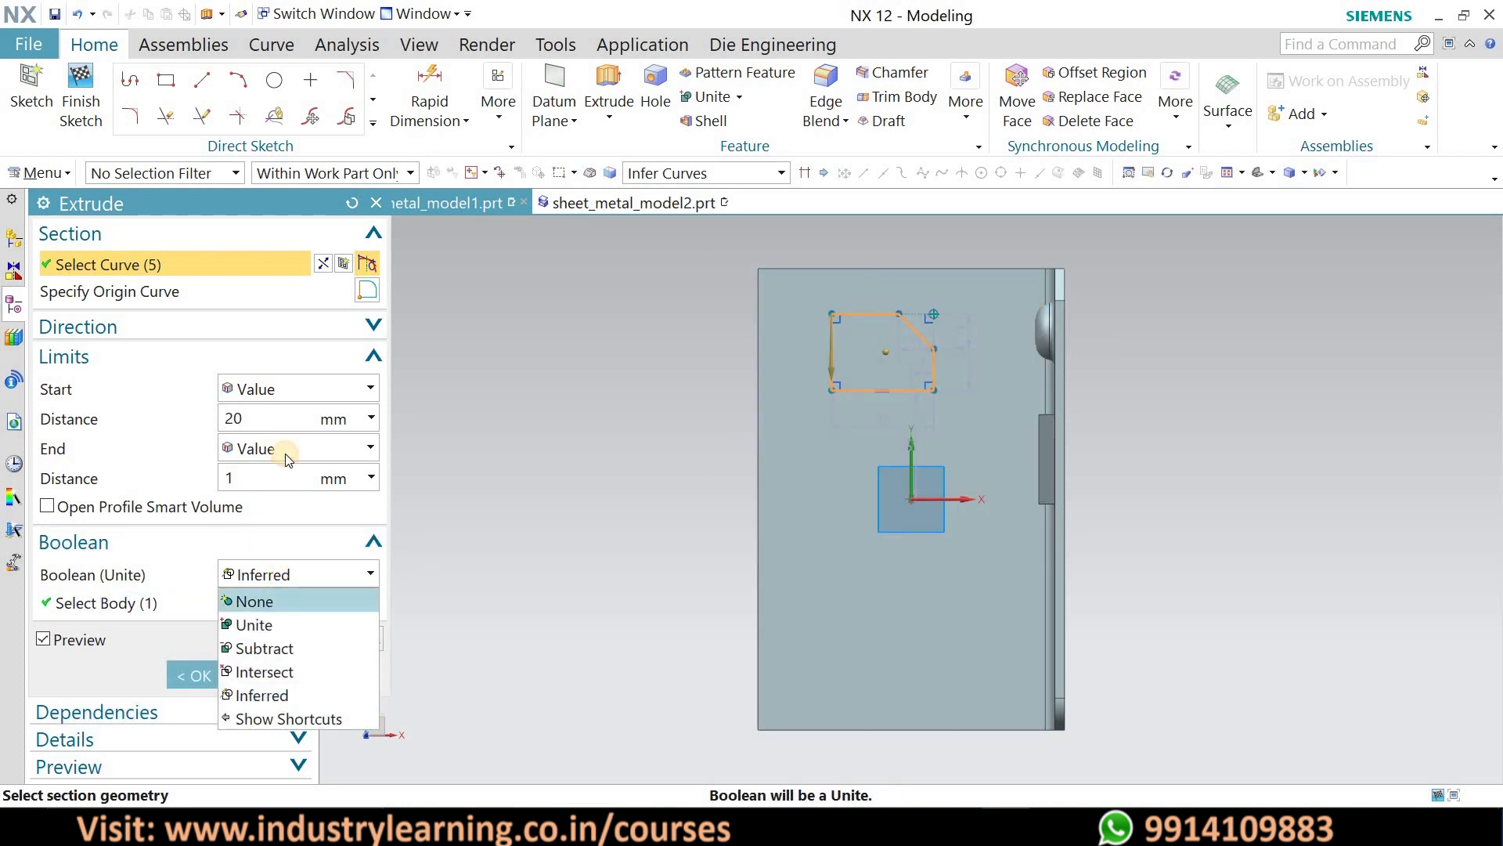
pyautogui.click(287, 450)
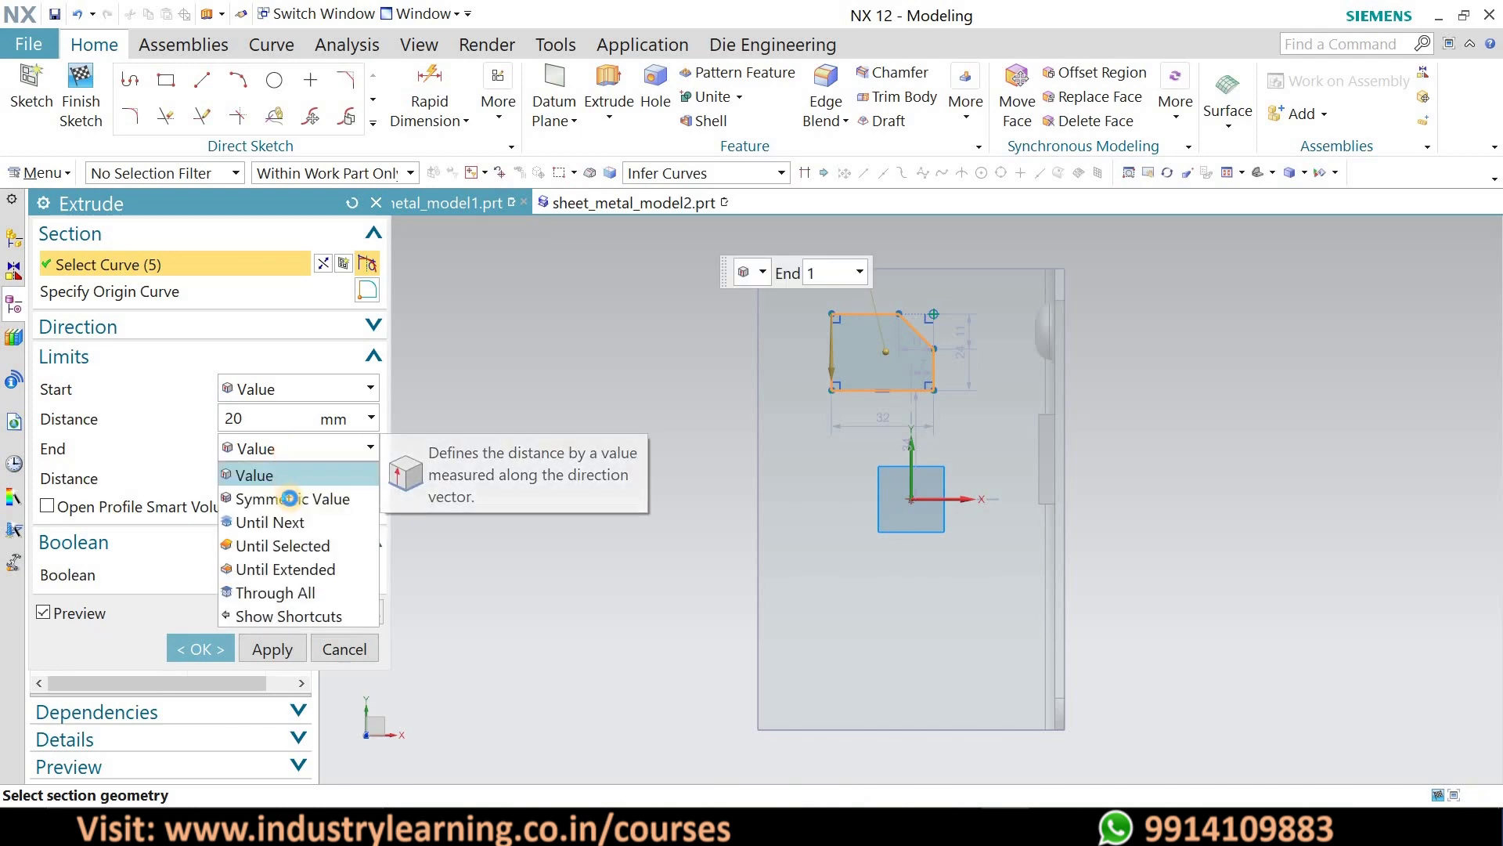
pyautogui.click(290, 498)
pyautogui.click(200, 584)
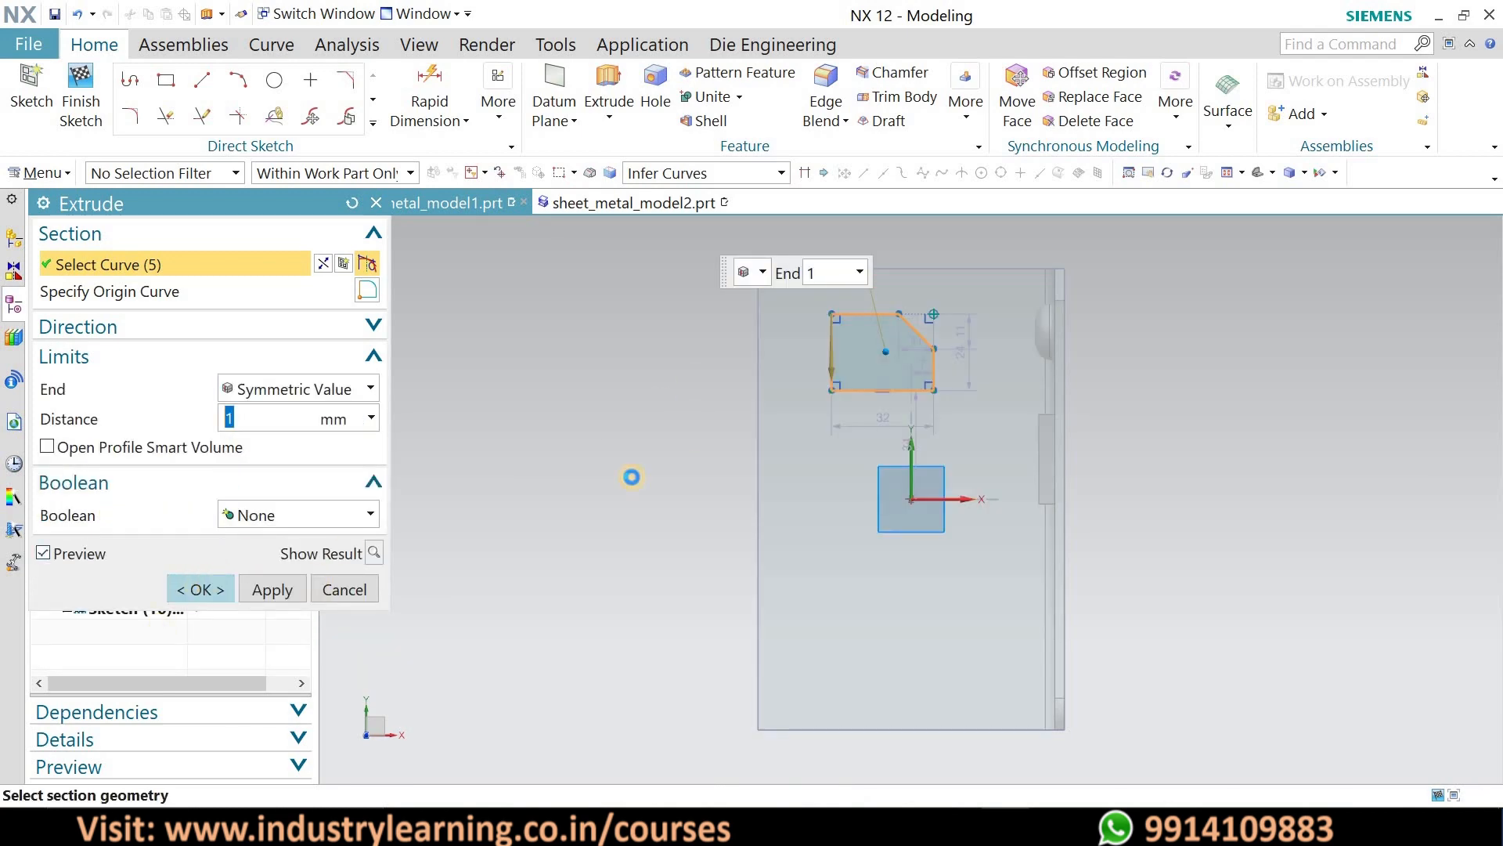
# - Edit the extruded body and set its symmetric distance to 20 mm
pyautogui.moveTo(788, 470); pyautogui.dragTo(1050, 470, button='middle')
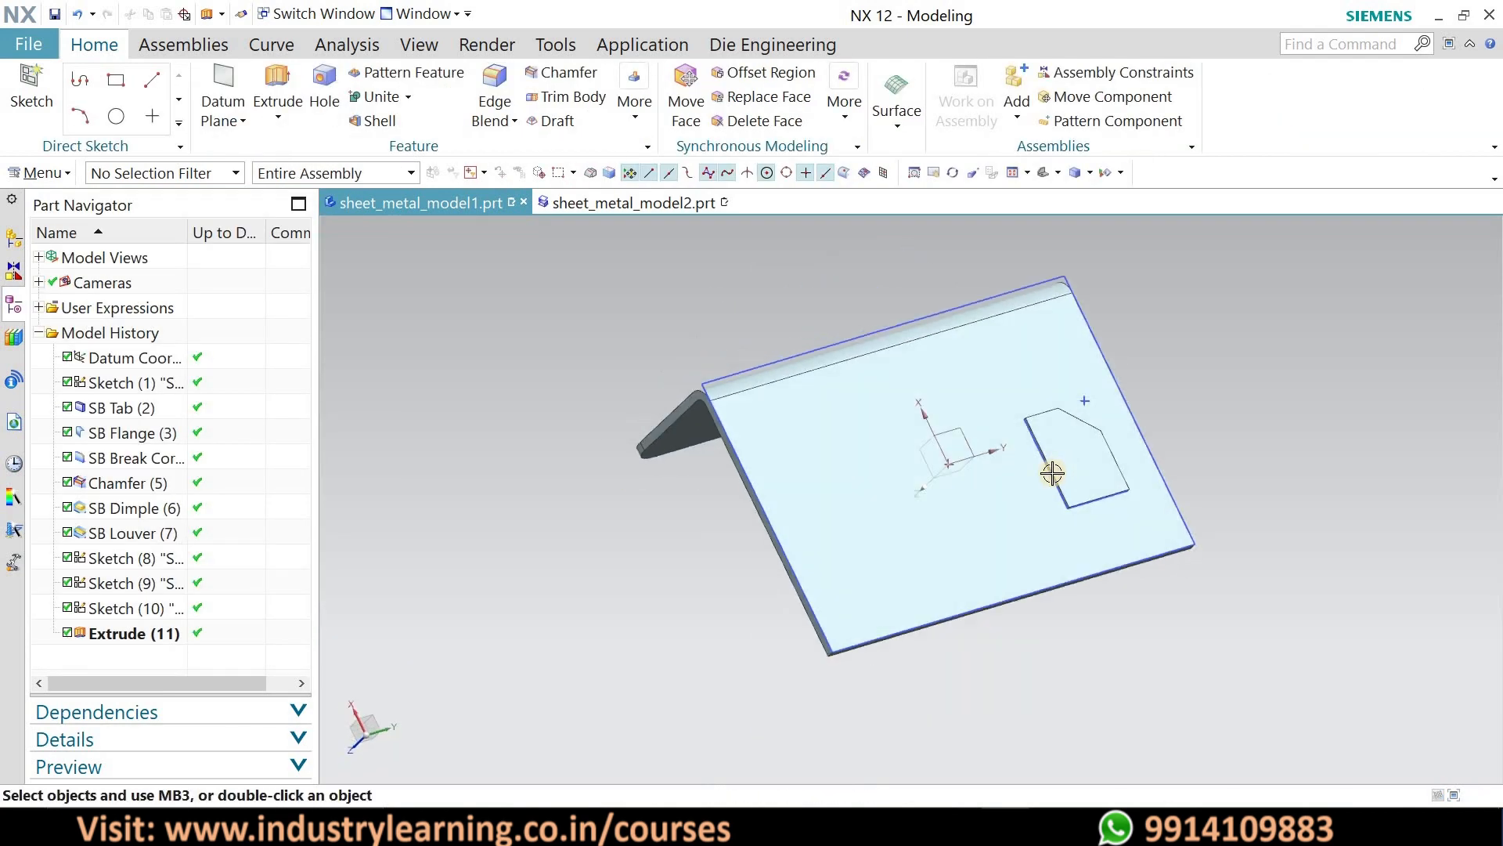
pyautogui.click(124, 633)
pyautogui.doubleClick(125, 632)
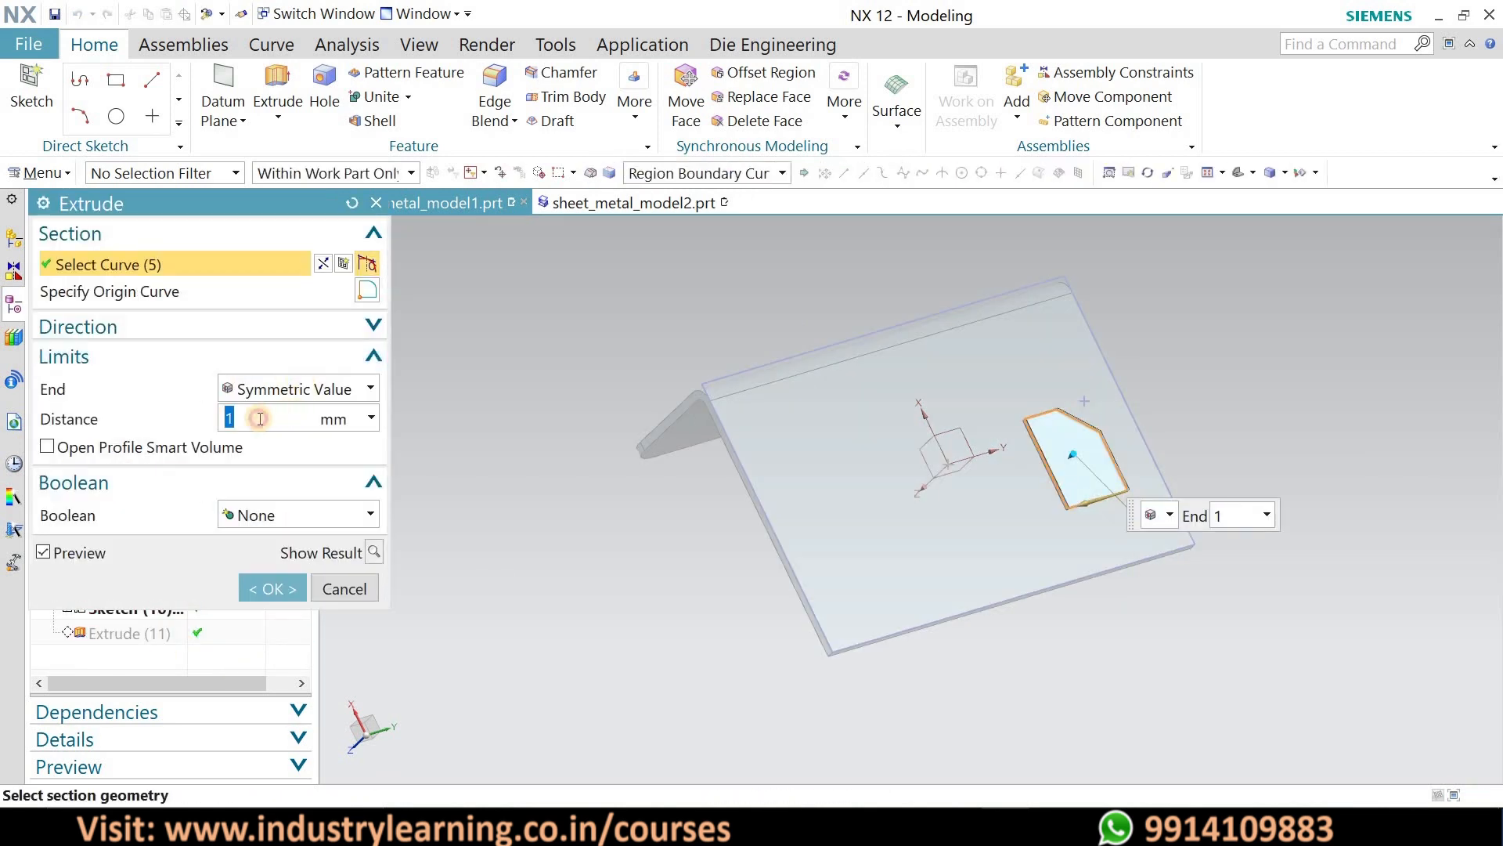
pyautogui.write('0')
pyautogui.press('Return')
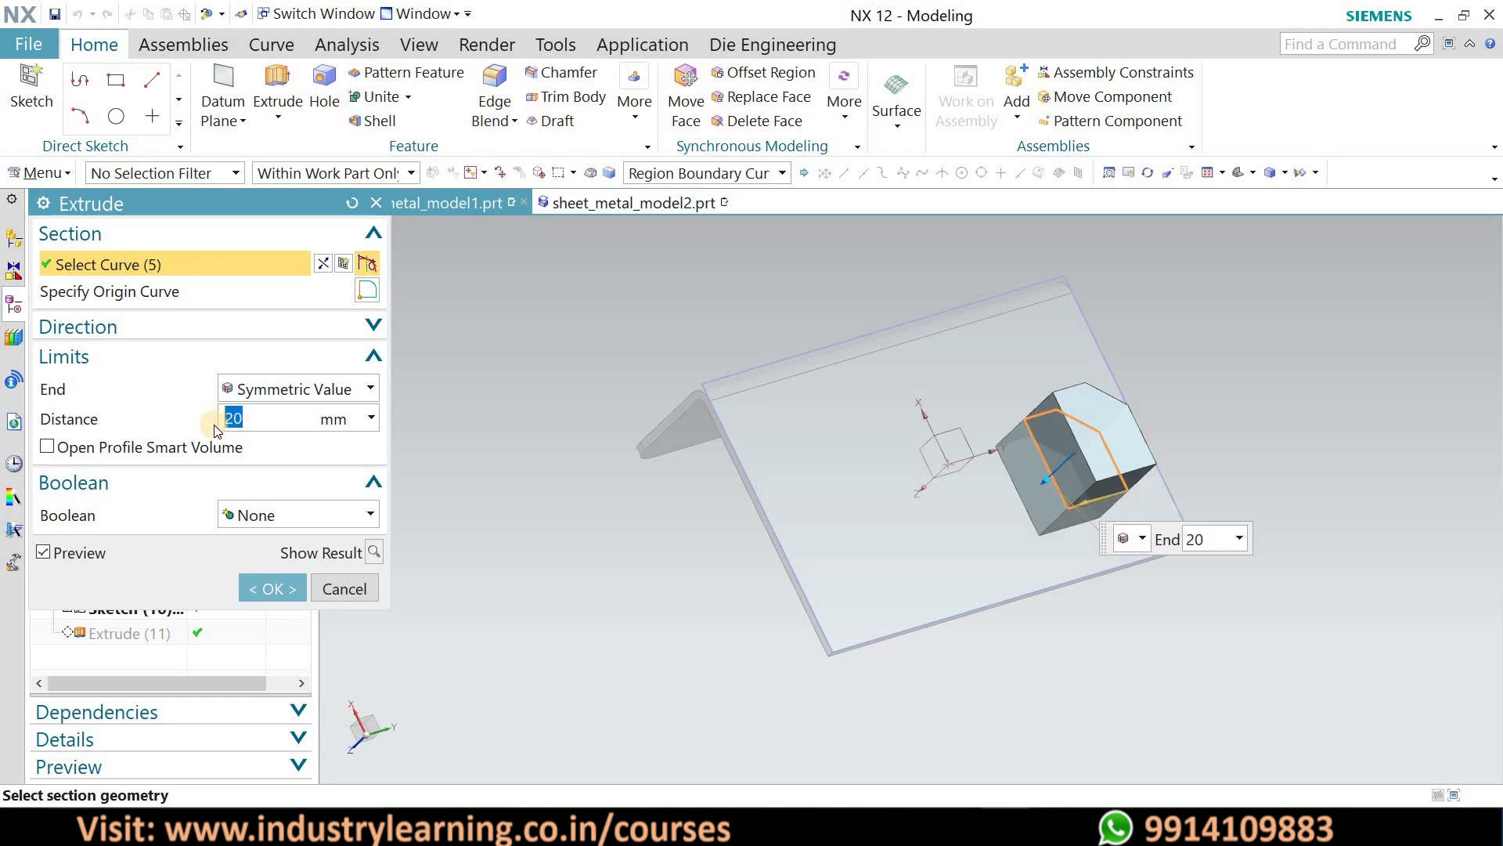
pyautogui.moveTo(1201, 378); pyautogui.dragTo(1085, 380, button='middle')
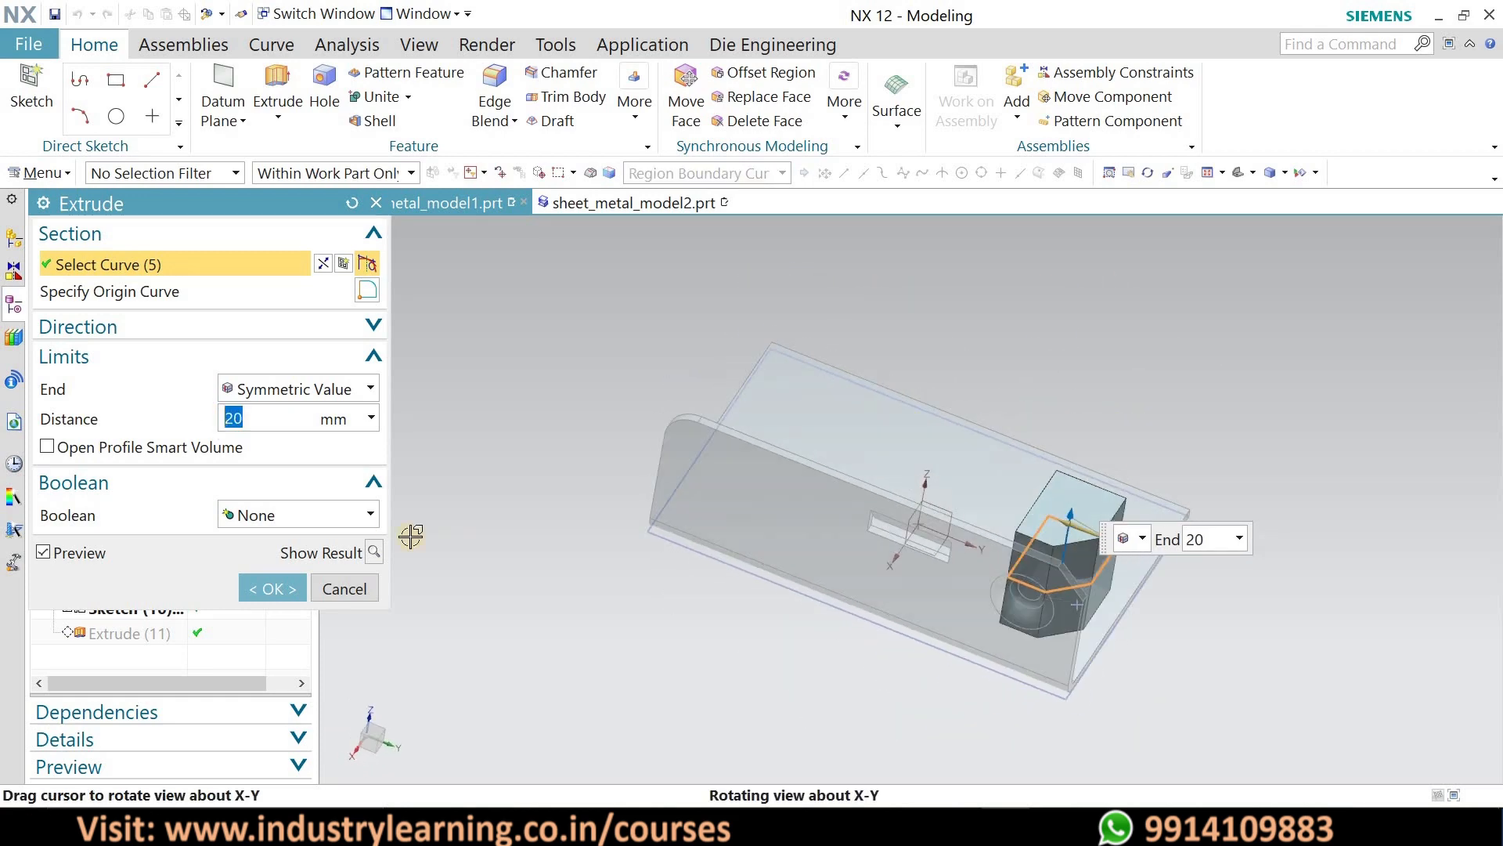
pyautogui.click(274, 585)
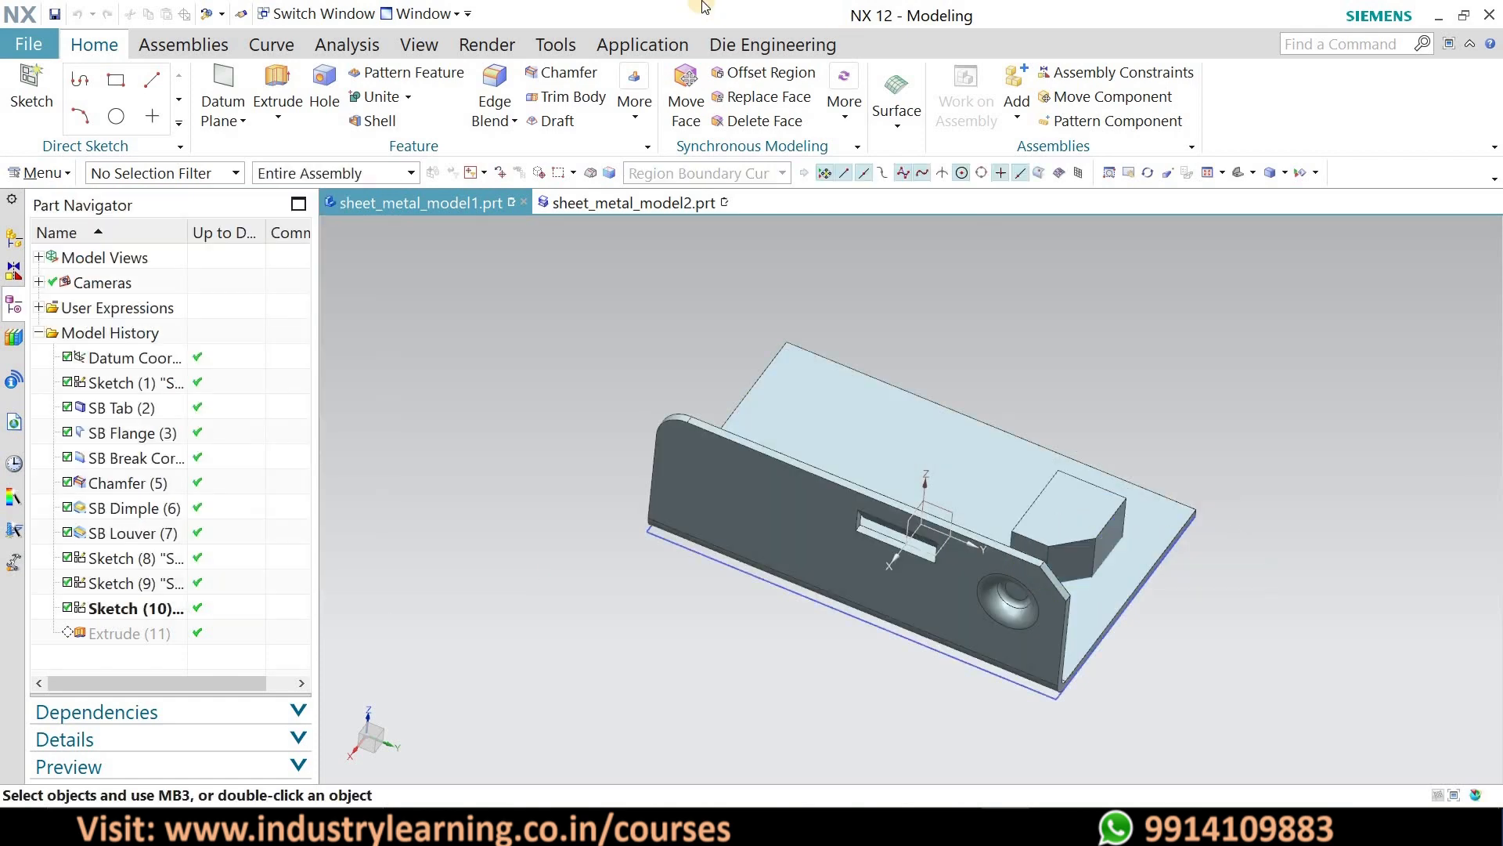
# - Switch to the Sheet Metal application and create a solid punch in the large tab face, using the extruded chamfered body as the tool
pyautogui.click(641, 47)
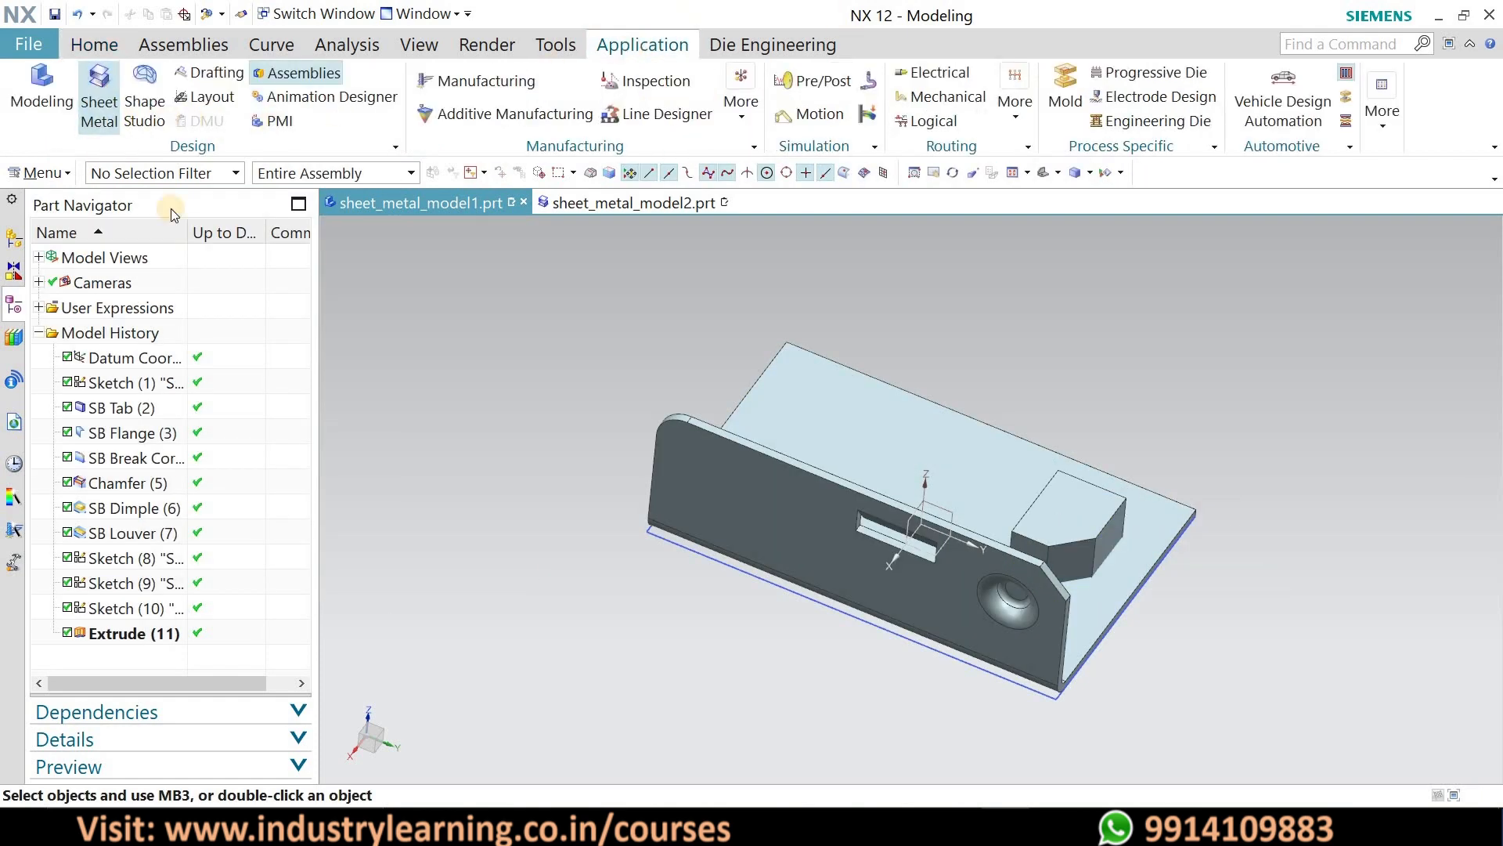
pyautogui.click(98, 100)
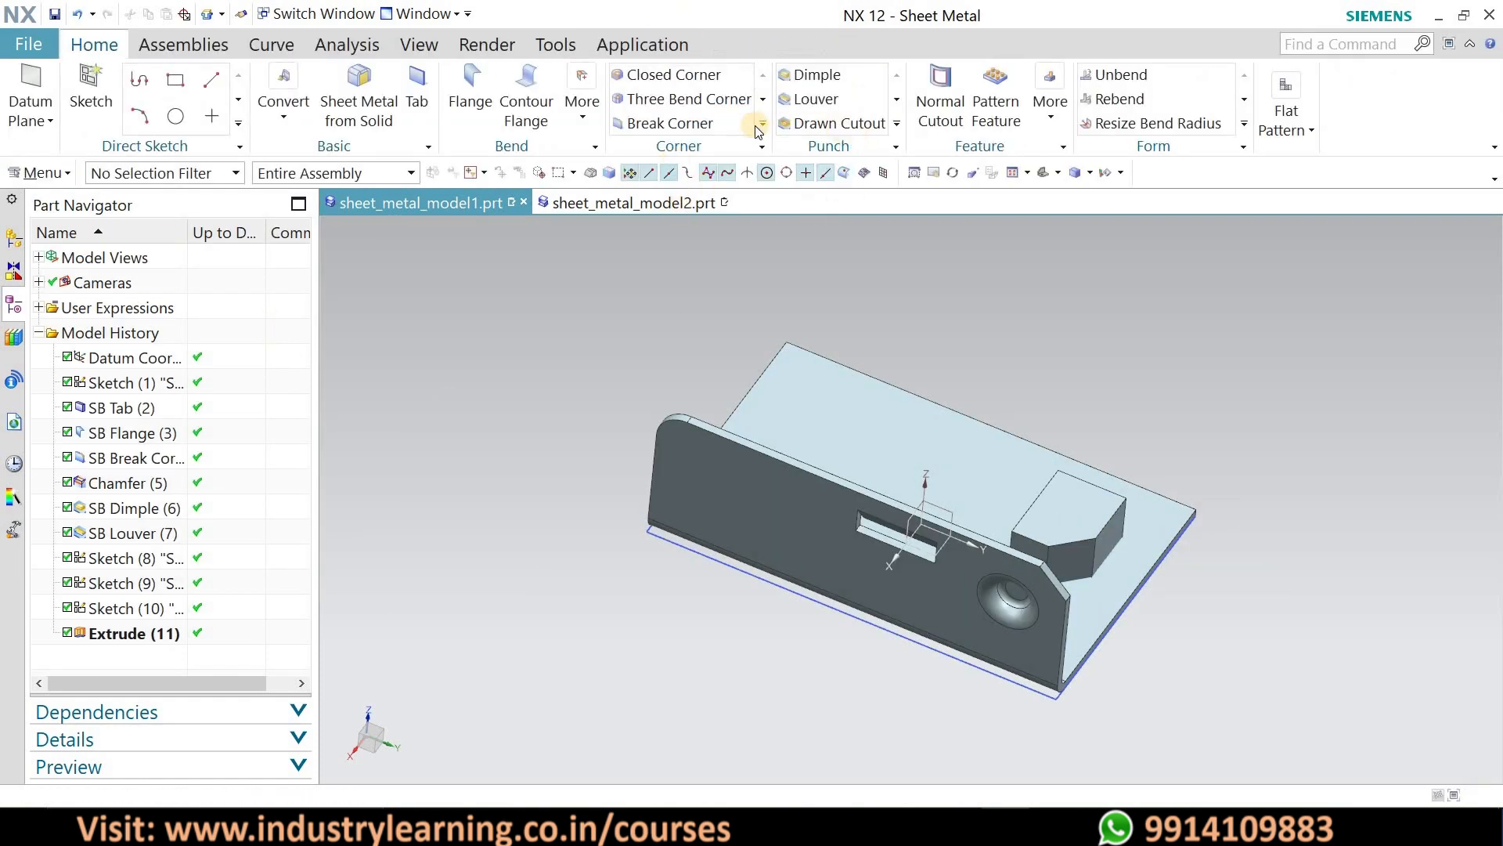
pyautogui.click(897, 125)
pyautogui.click(865, 175)
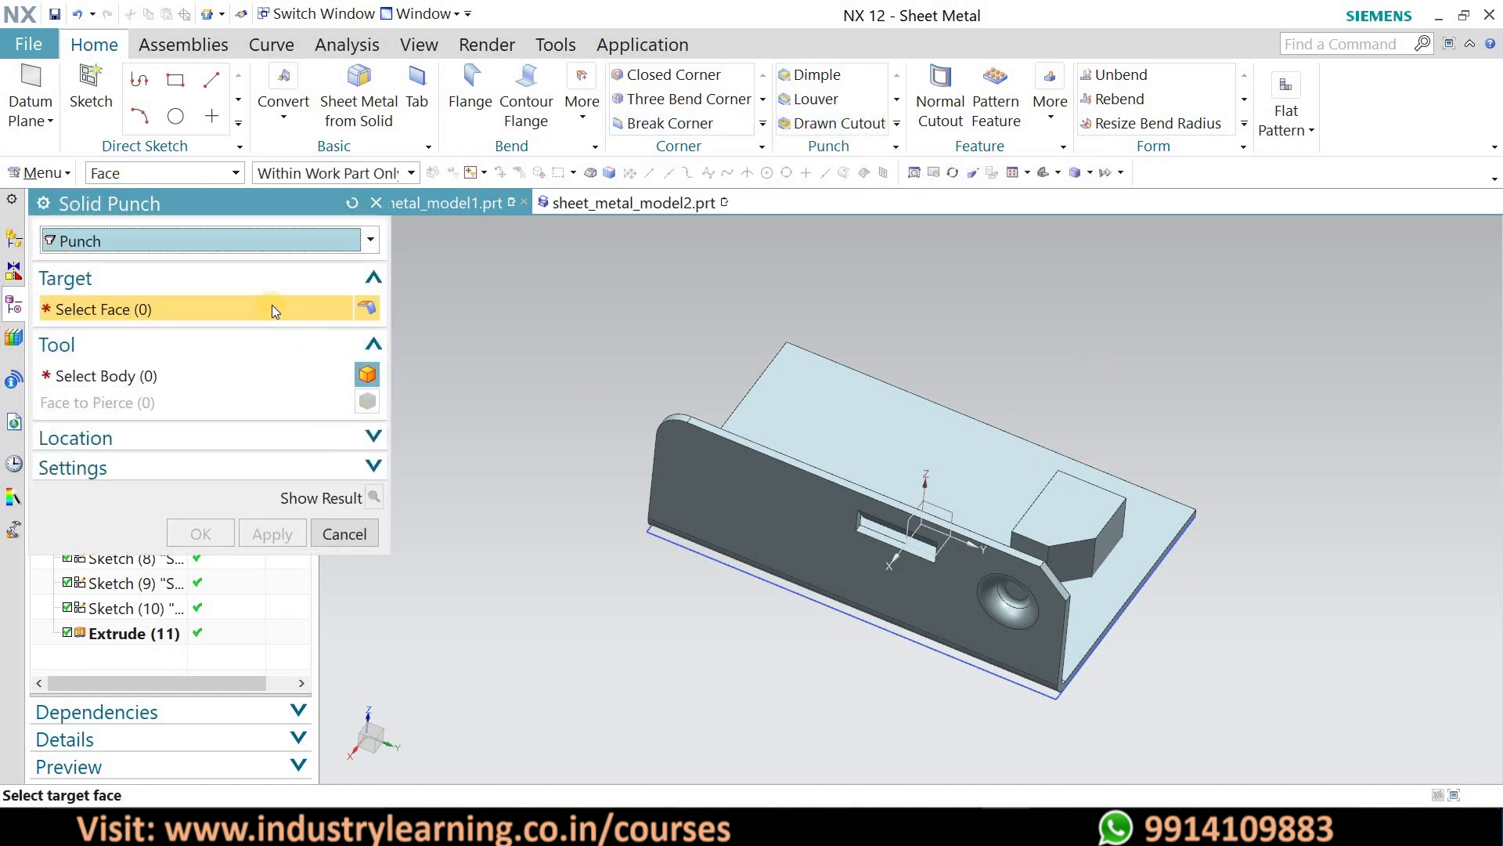
pyautogui.click(1161, 510)
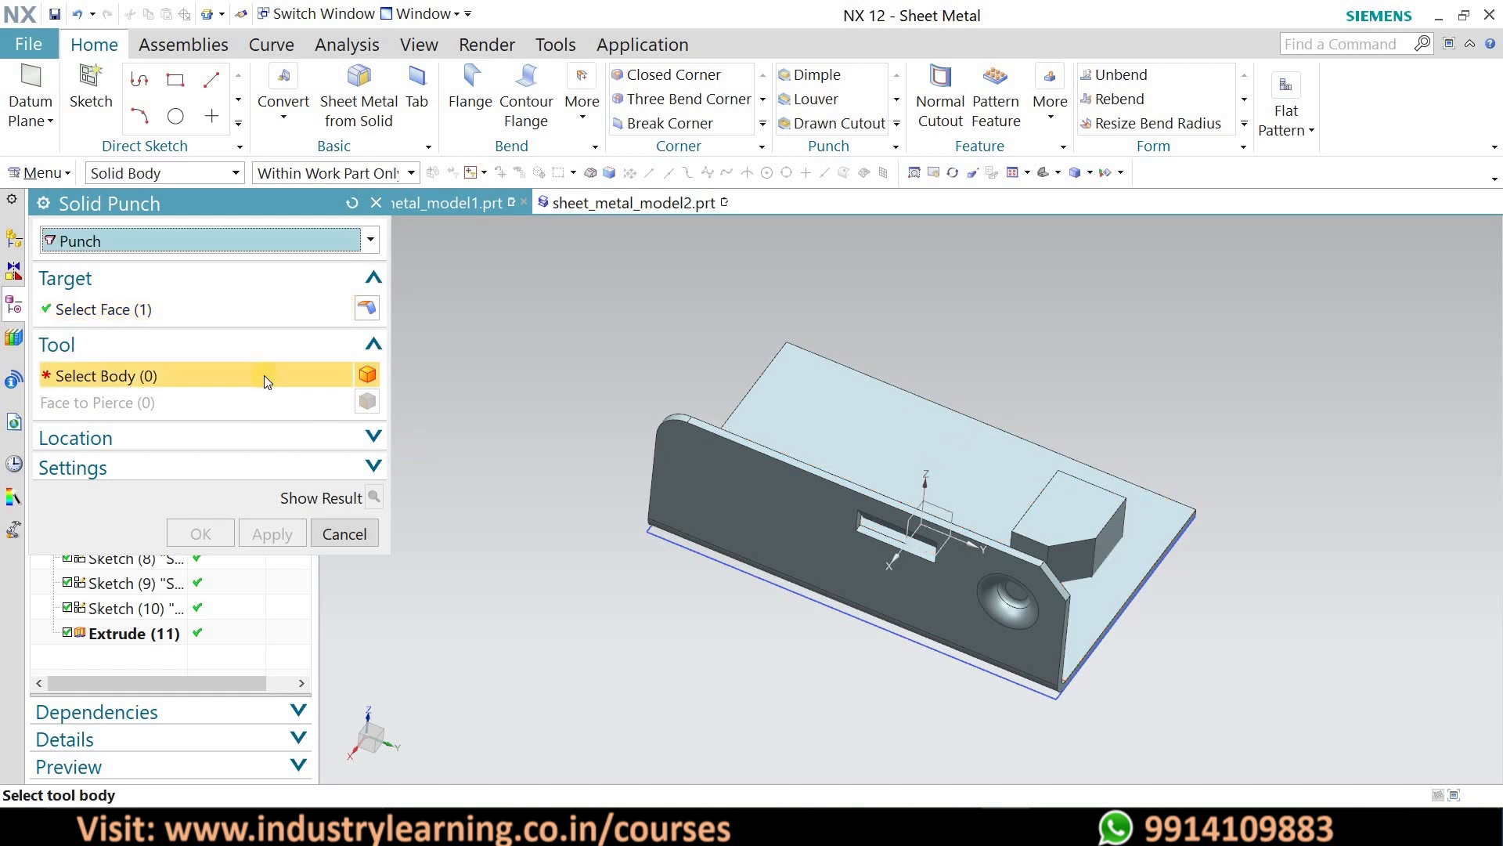
pyautogui.click(1083, 502)
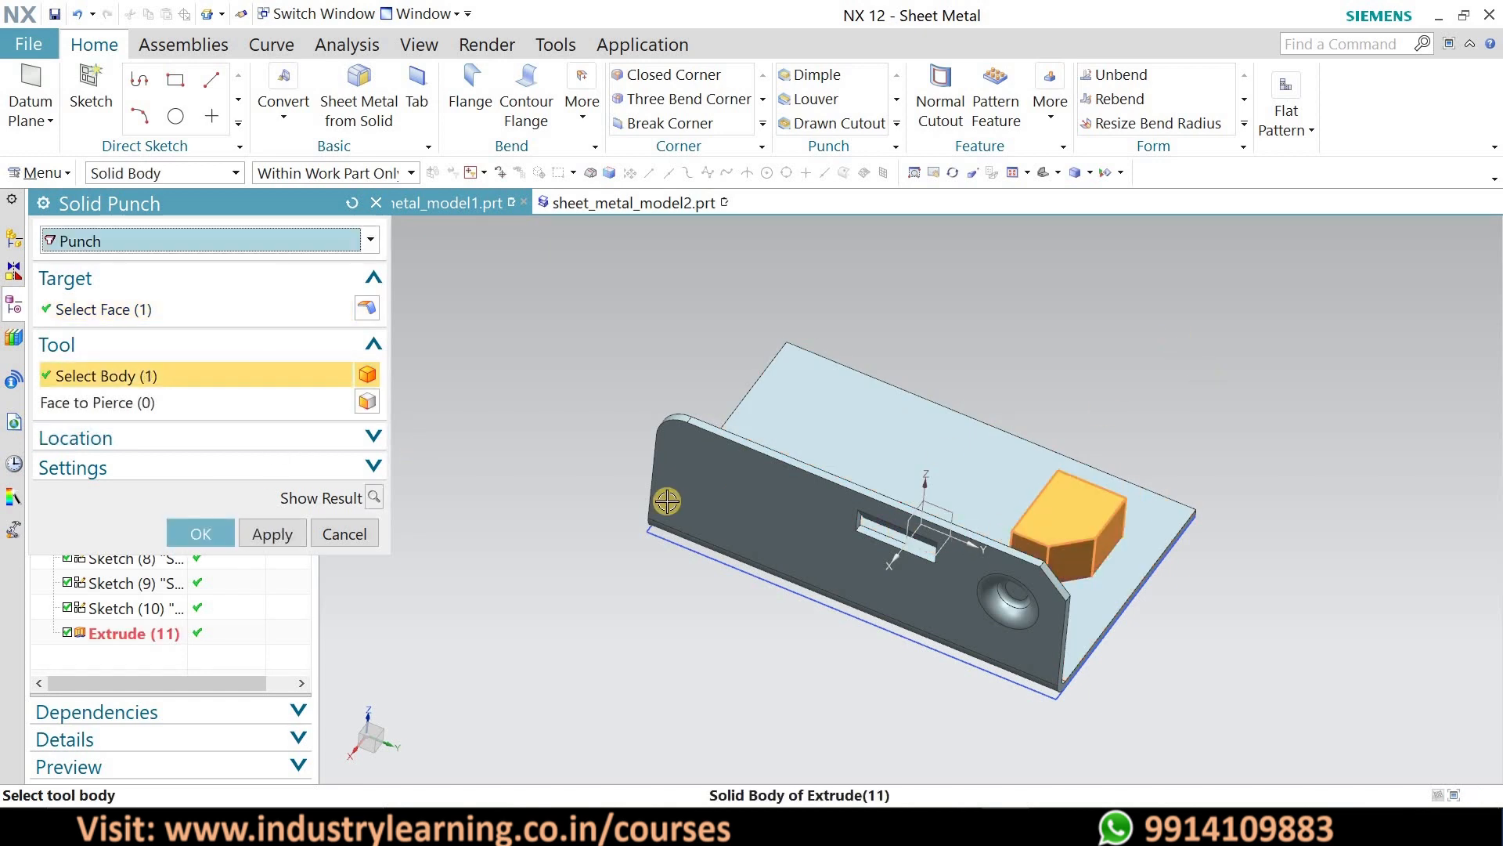
pyautogui.click(375, 498)
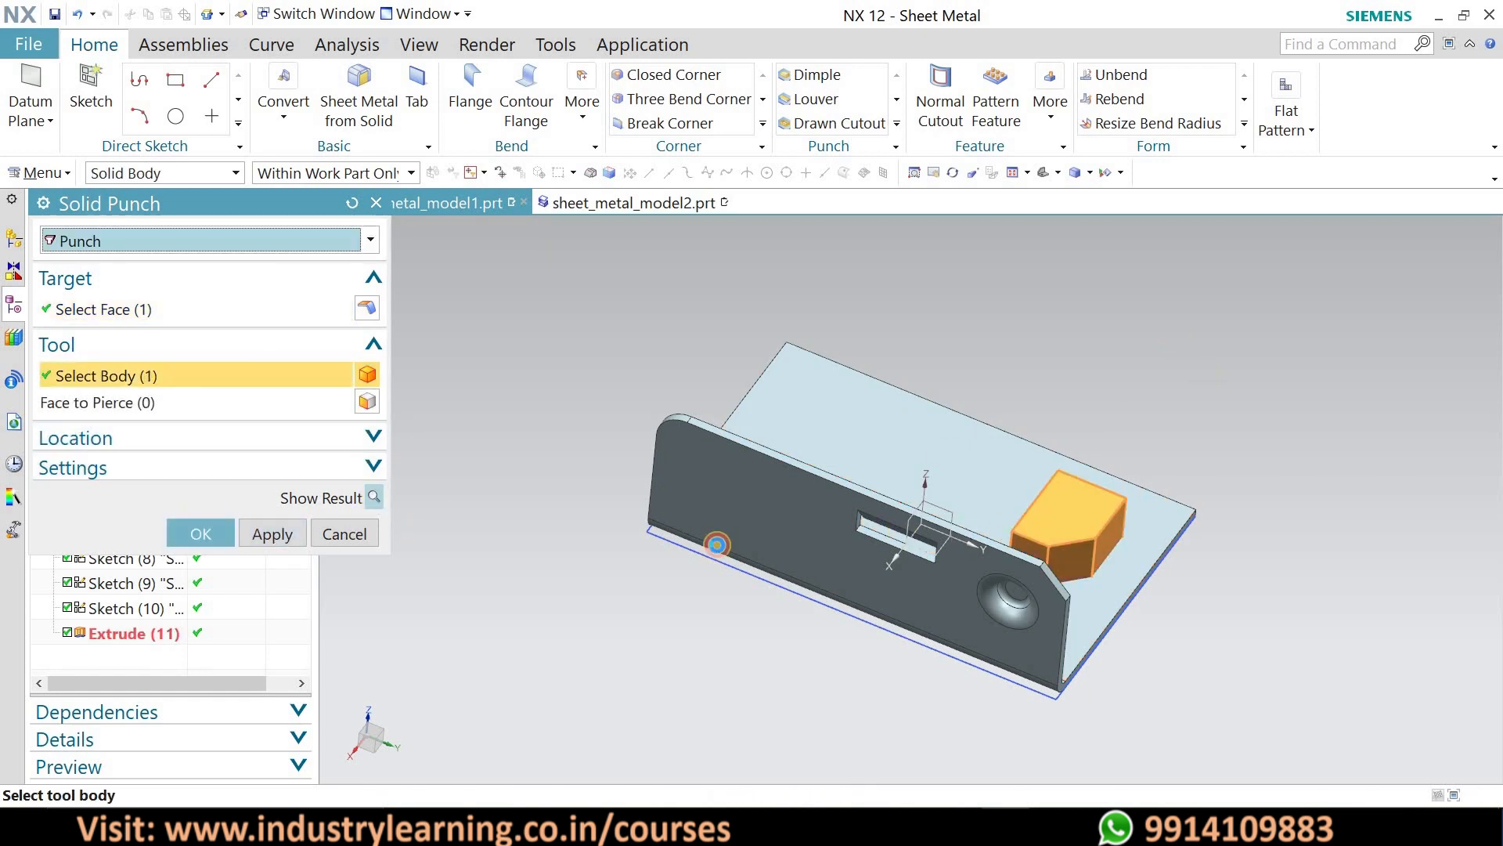
pyautogui.moveTo(1117, 390); pyautogui.dragTo(782, 423, button='middle')
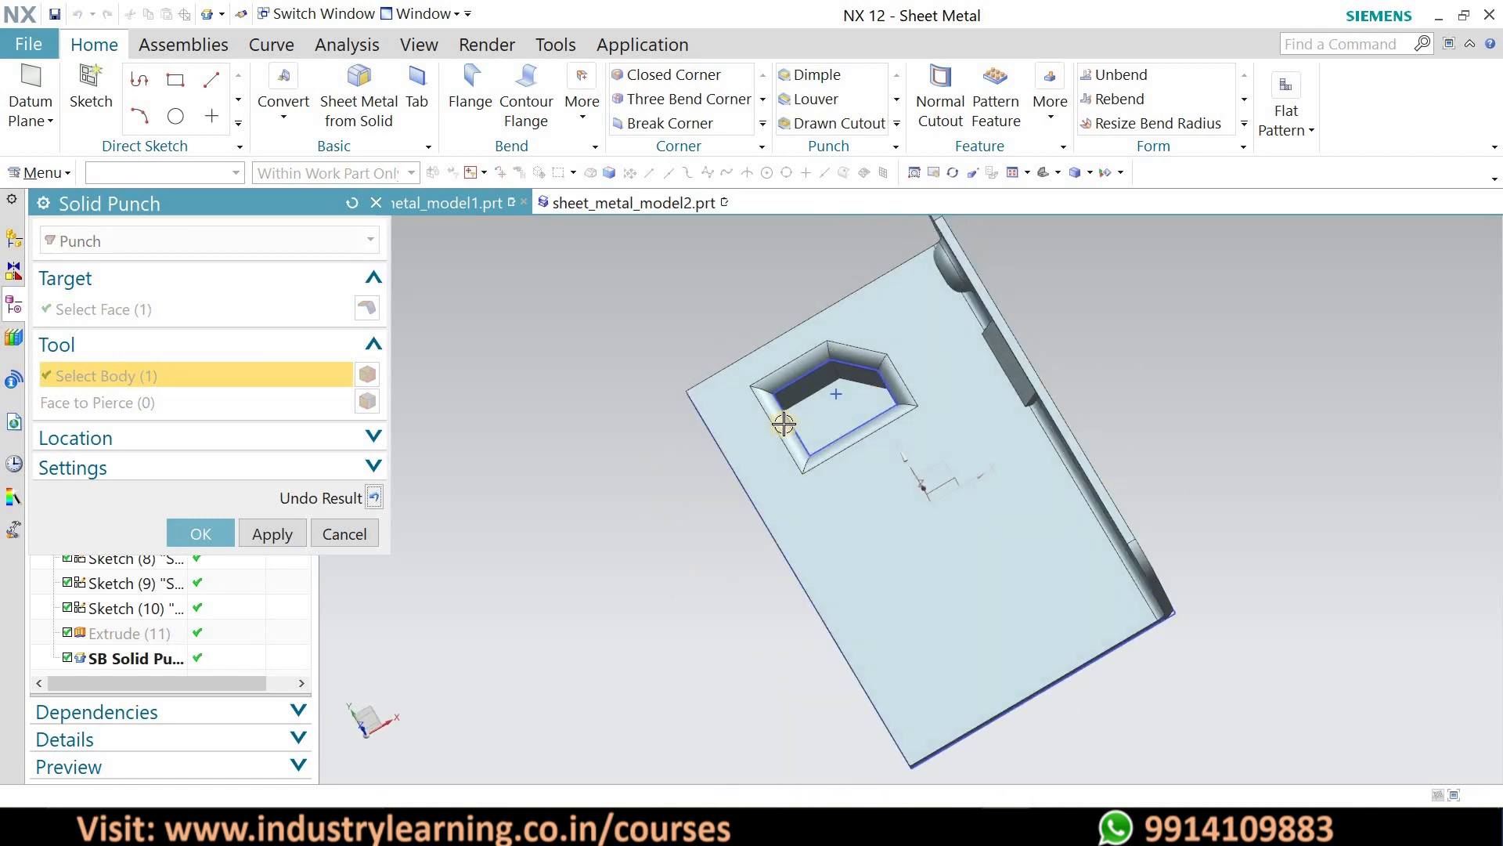
pyautogui.moveTo(681, 406); pyautogui.dragTo(217, 540, button='middle')
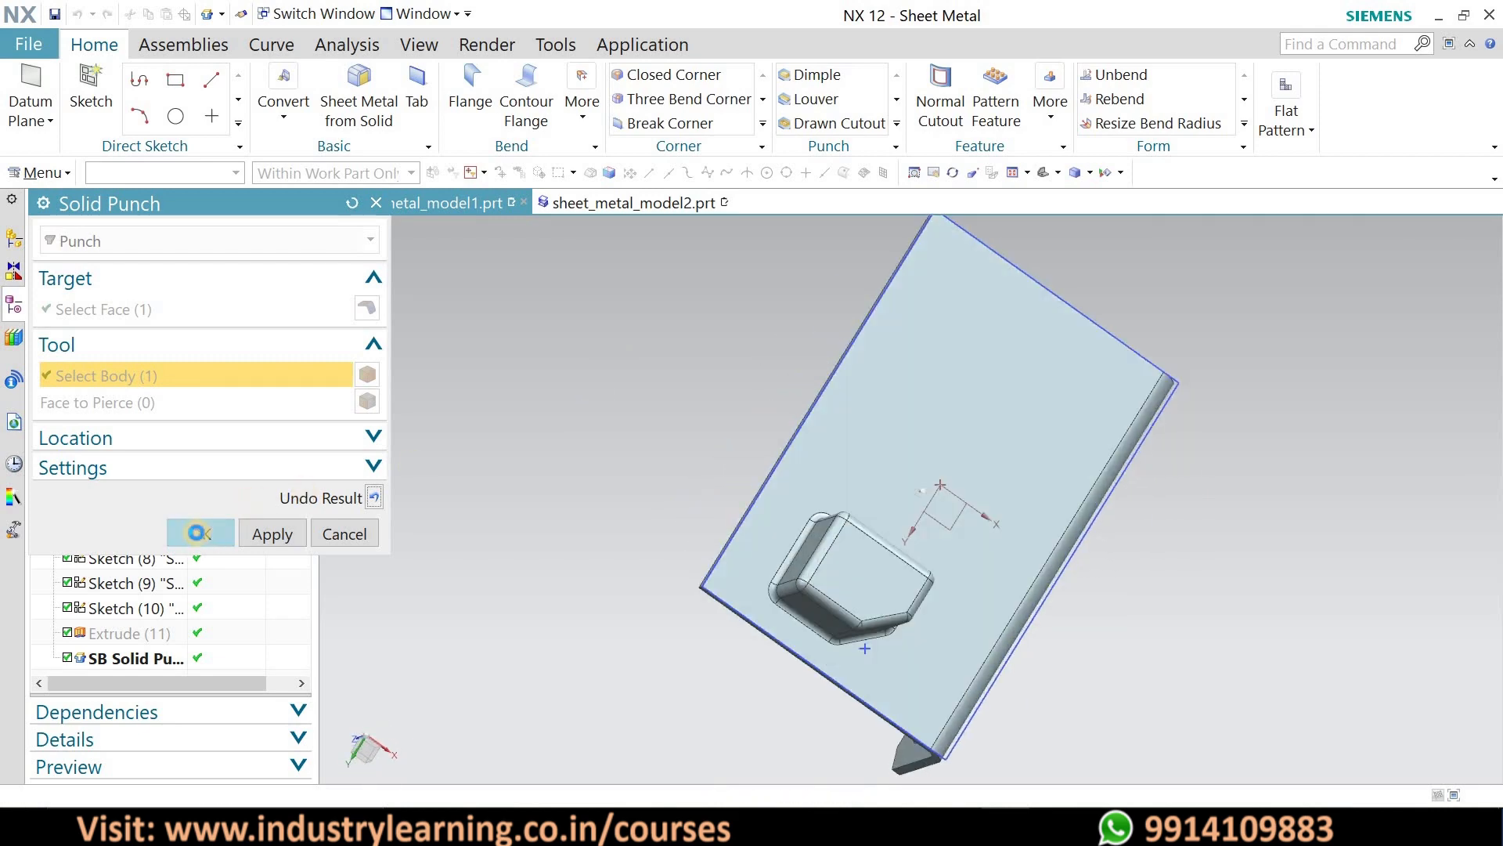
pyautogui.click(198, 533)
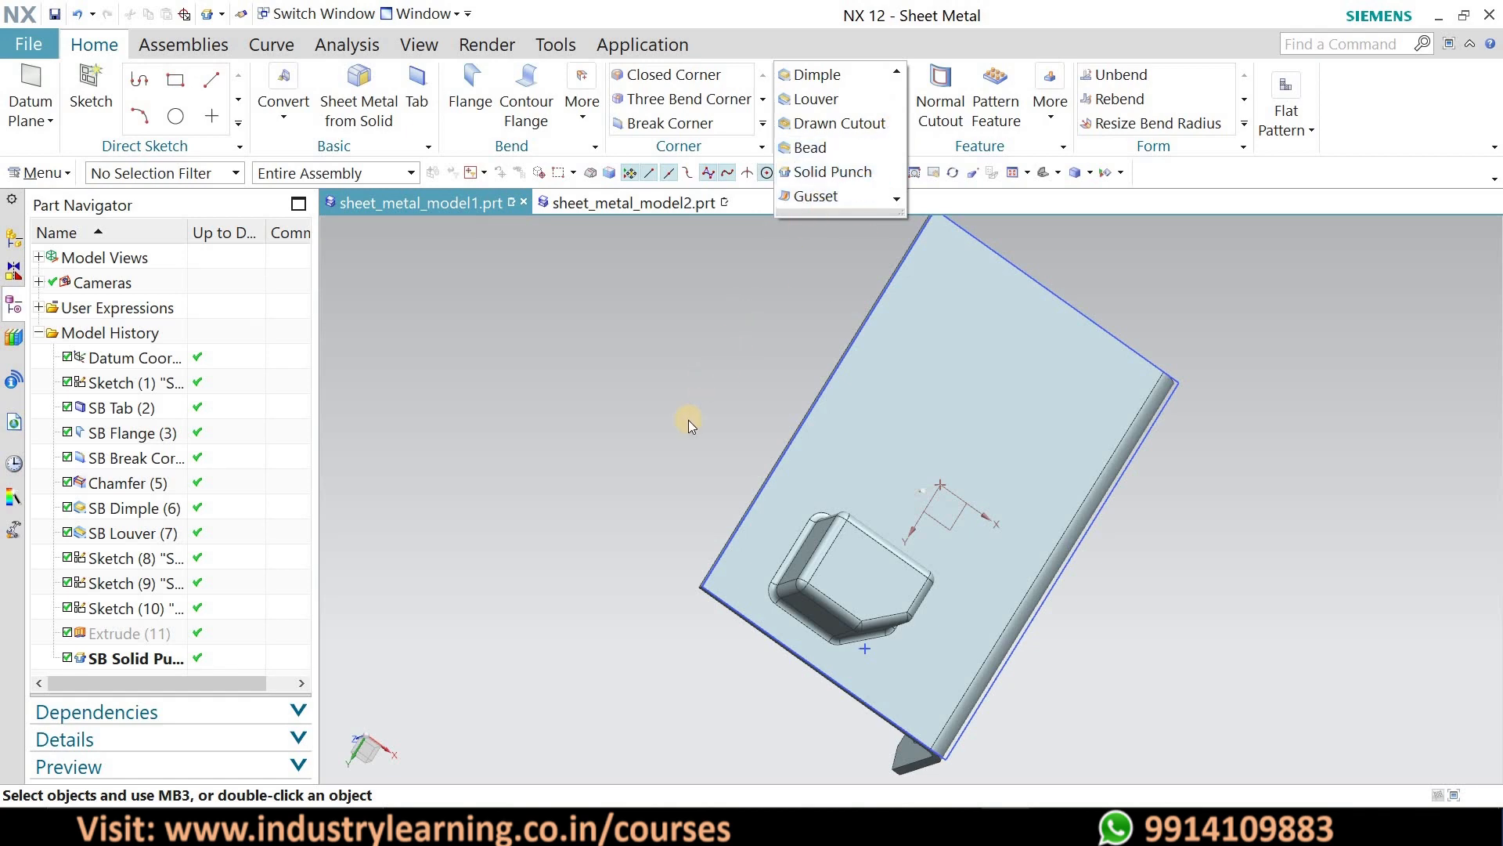
pyautogui.click(664, 469)
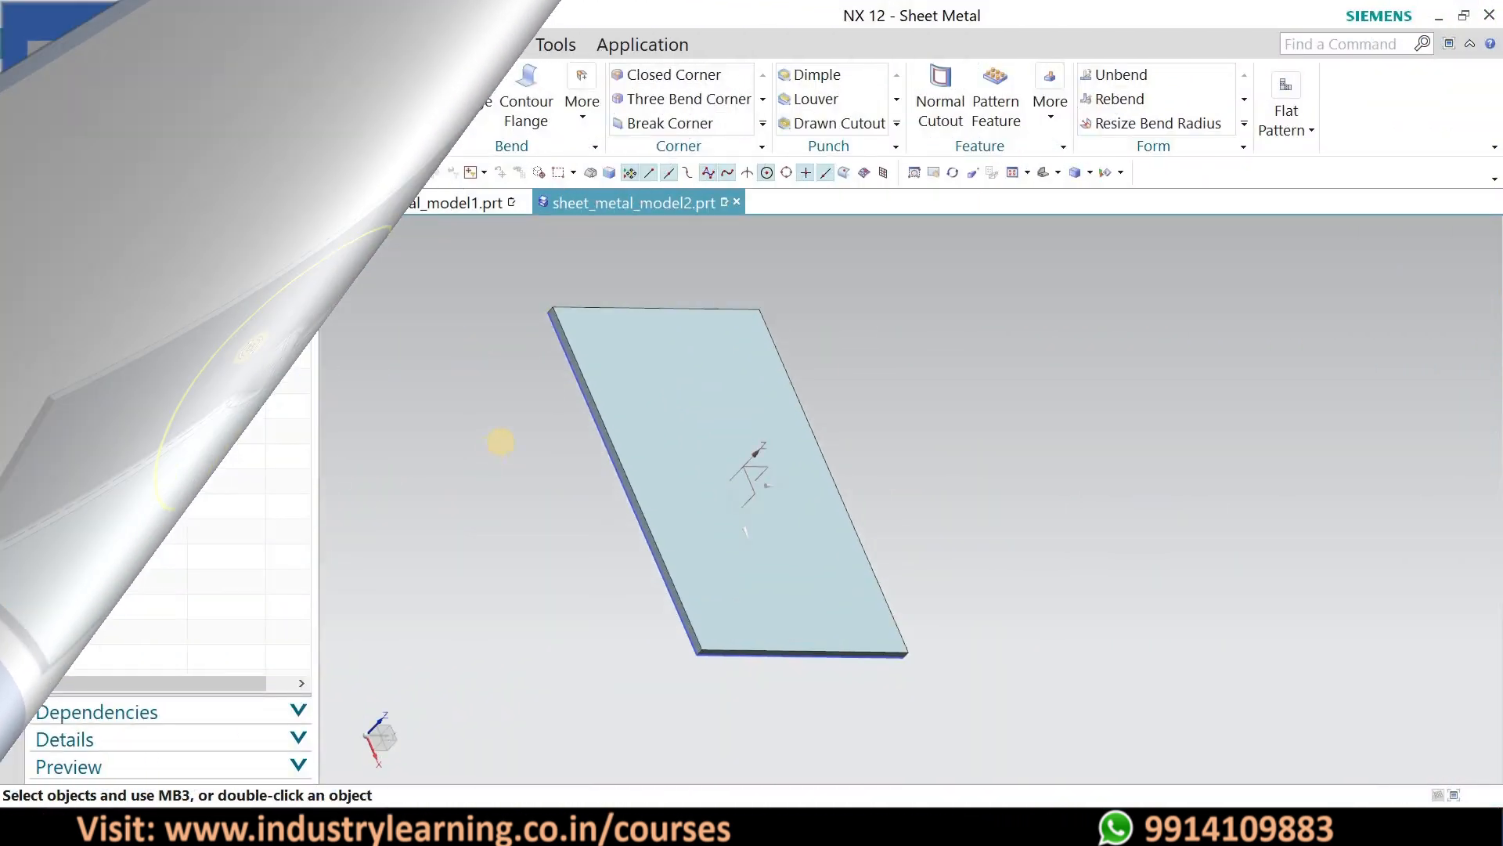
# - Add a full-width flange 50 mm long at 90° along the long edge of the rectangular tab in sheet_metal_model2.prt
pyautogui.click(896, 130)
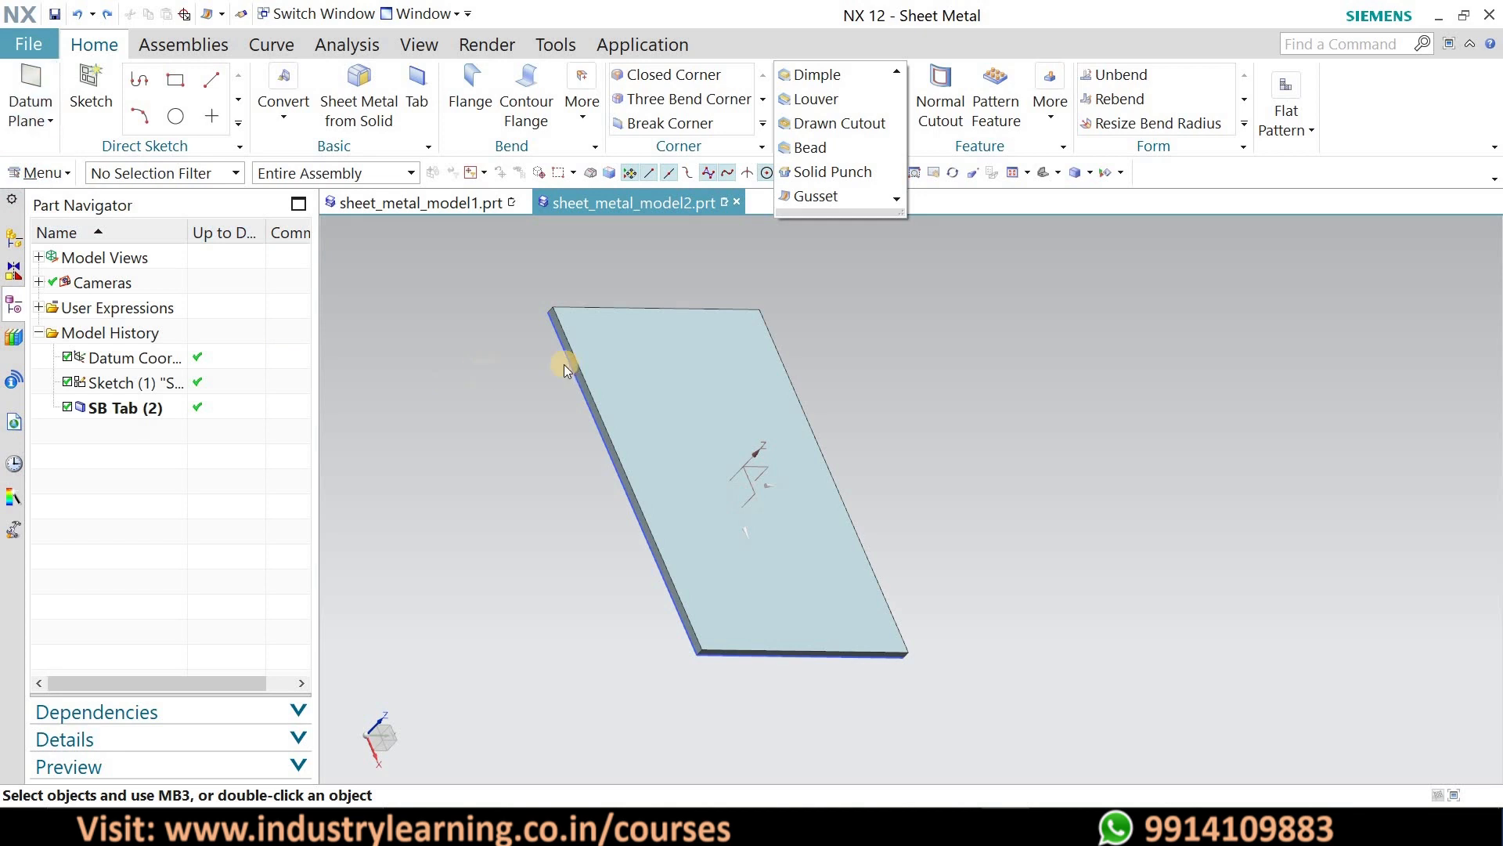
pyautogui.click(470, 92)
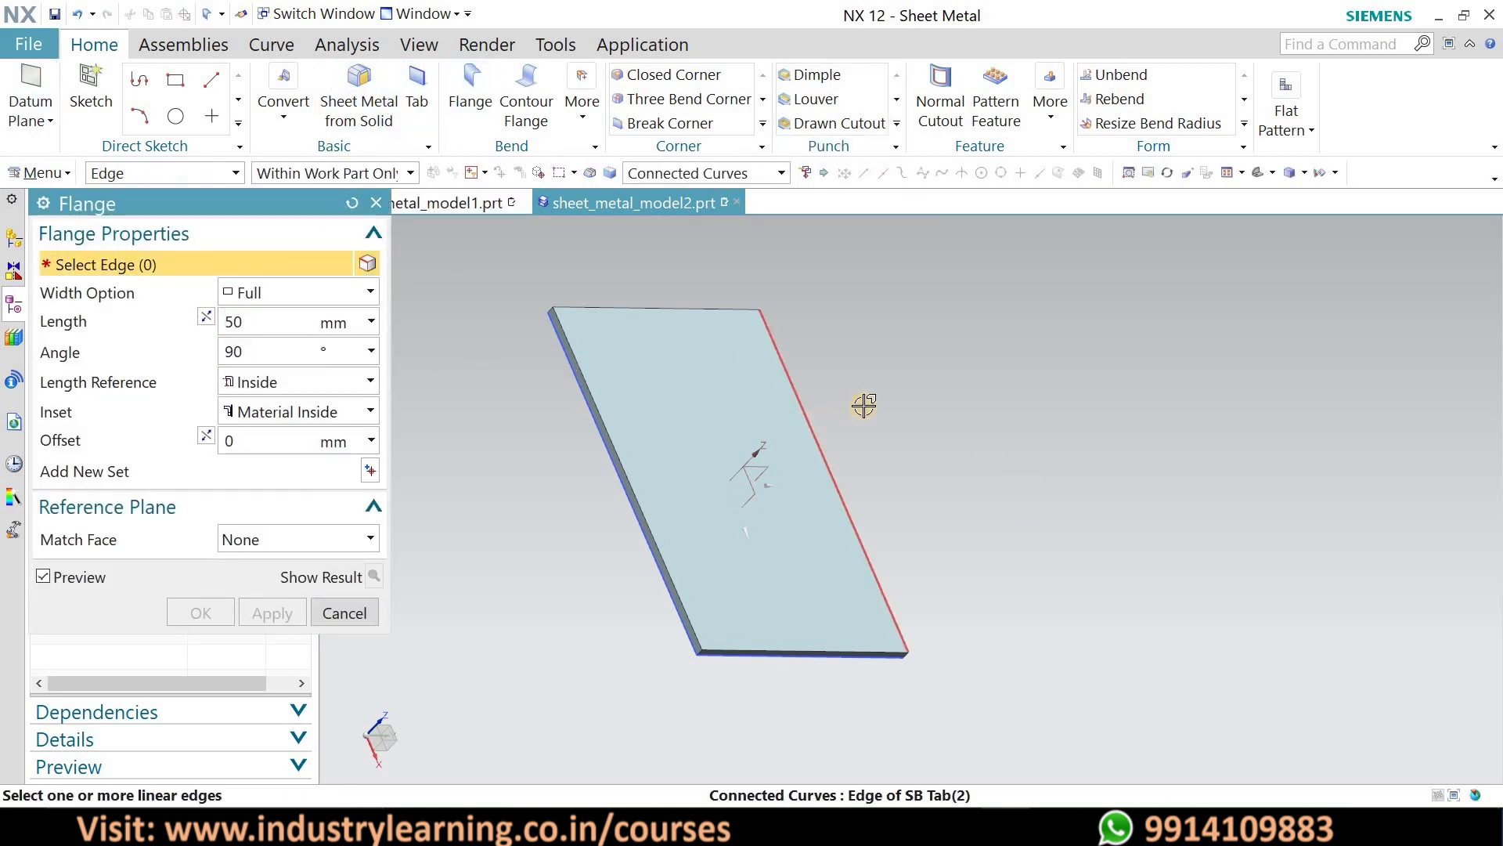
pyautogui.click(809, 420)
pyautogui.click(202, 614)
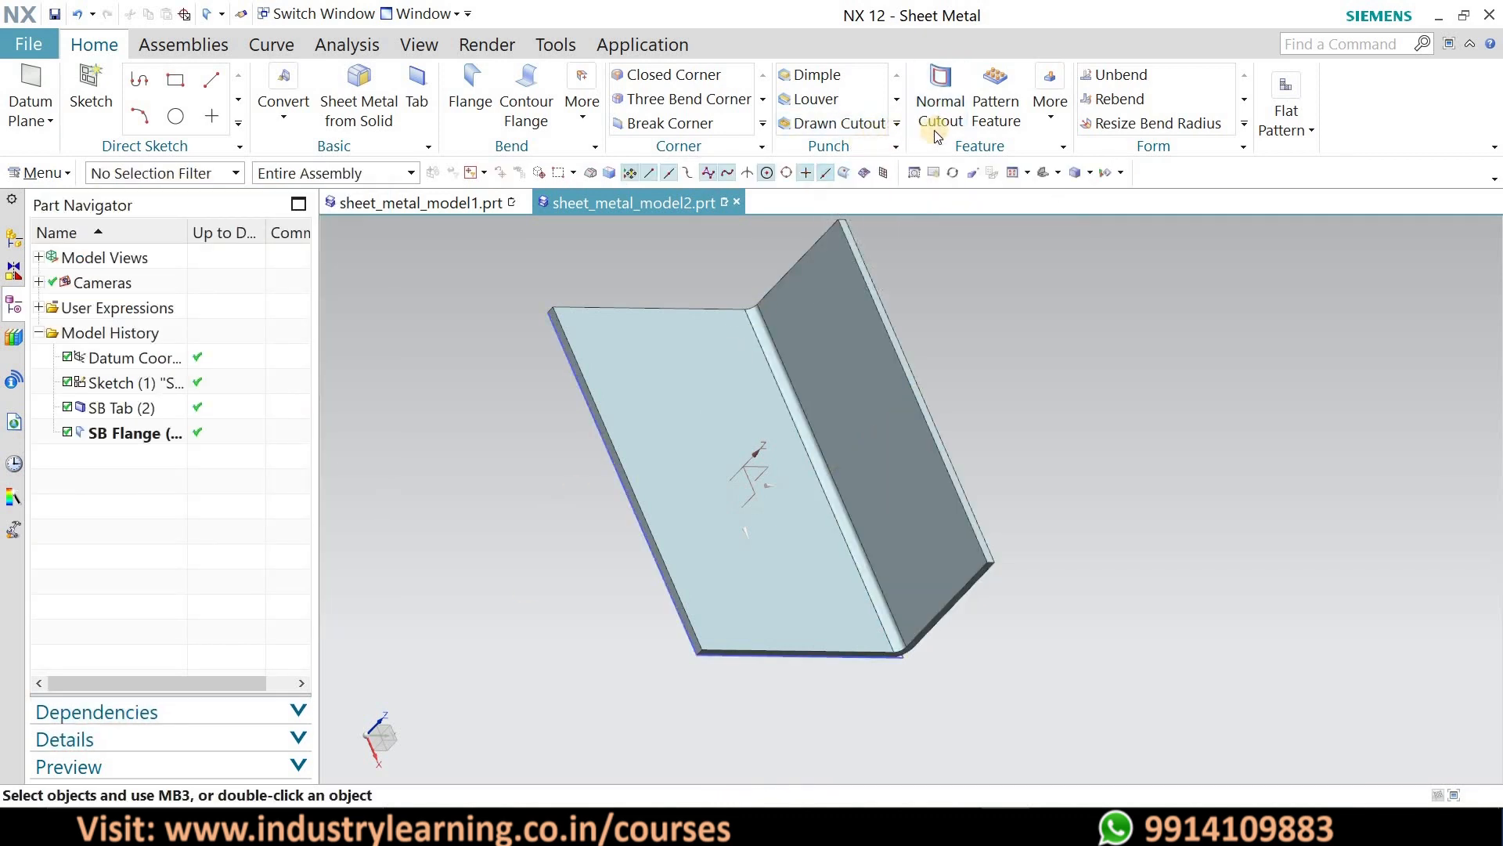
# - Create an automatic-profile square gusset on the flange bend, 10 mm deep and 8 mm wide, on the datum plane normal to the bend axis
pyautogui.click(897, 123)
pyautogui.click(835, 196)
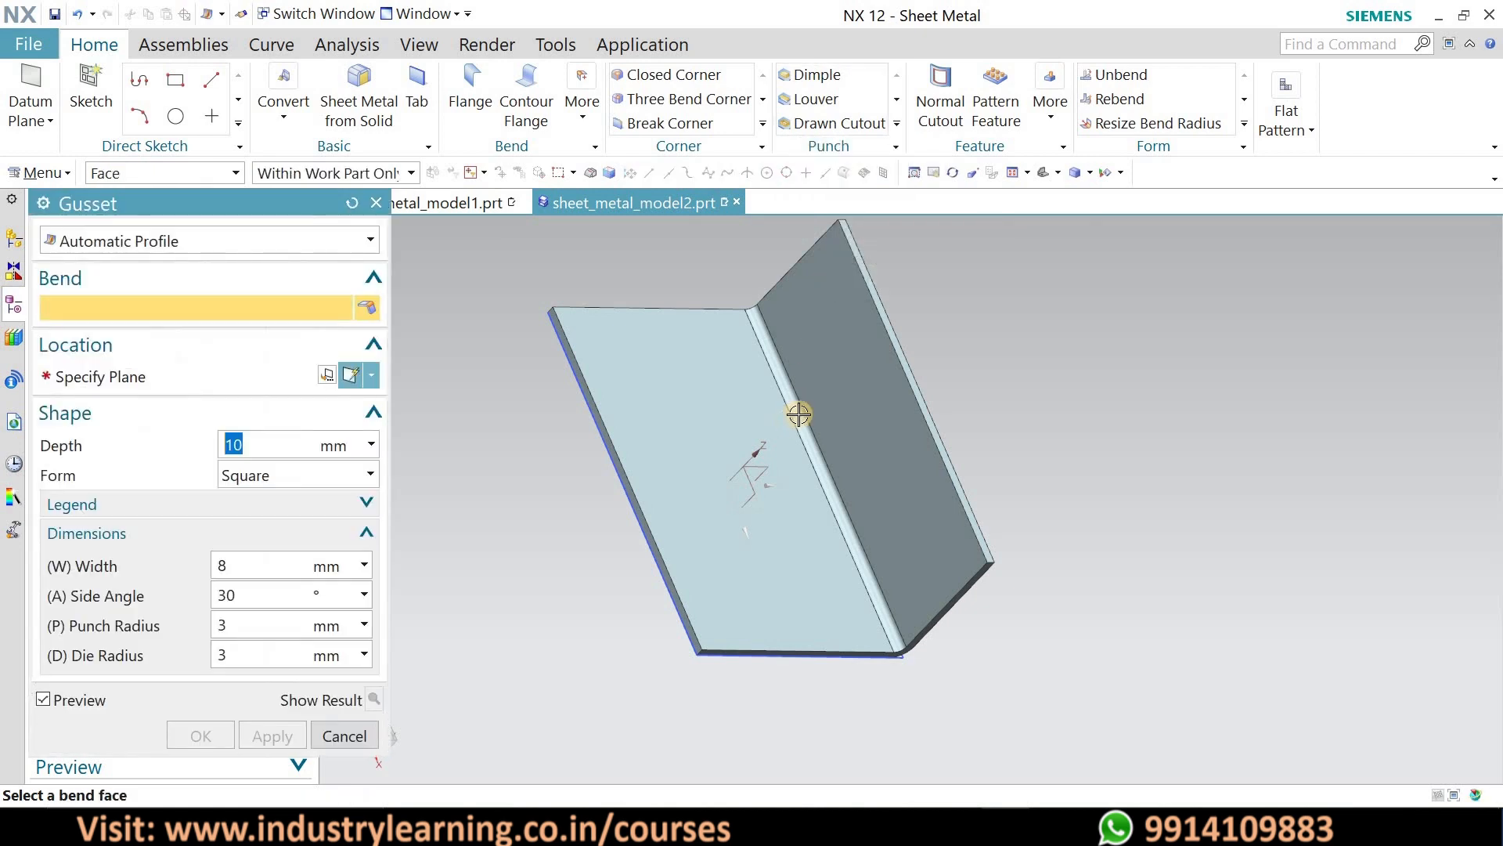
pyautogui.scroll(5, 799, 415)
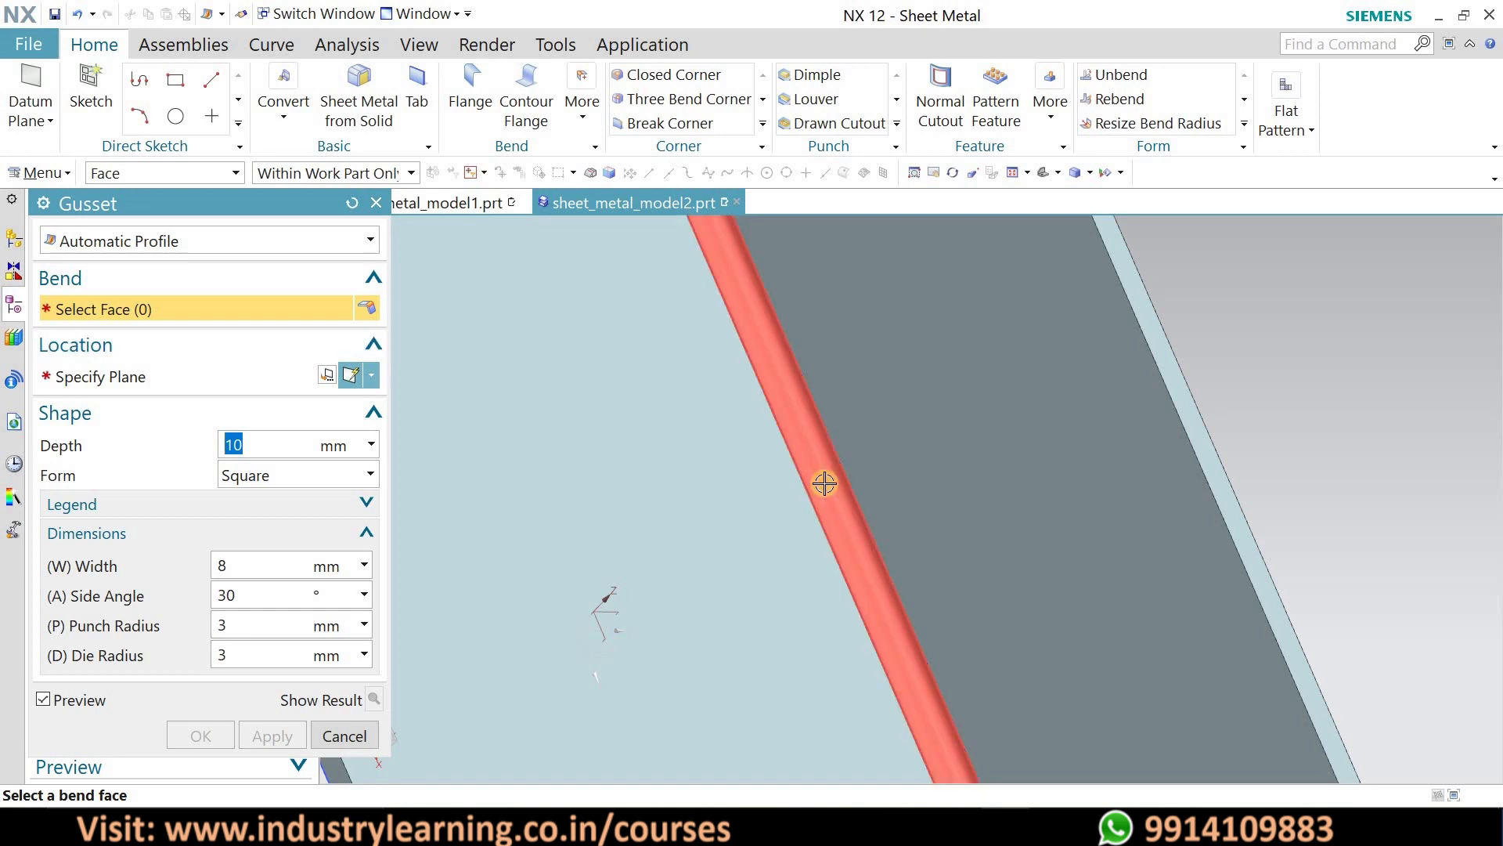
pyautogui.click(826, 483)
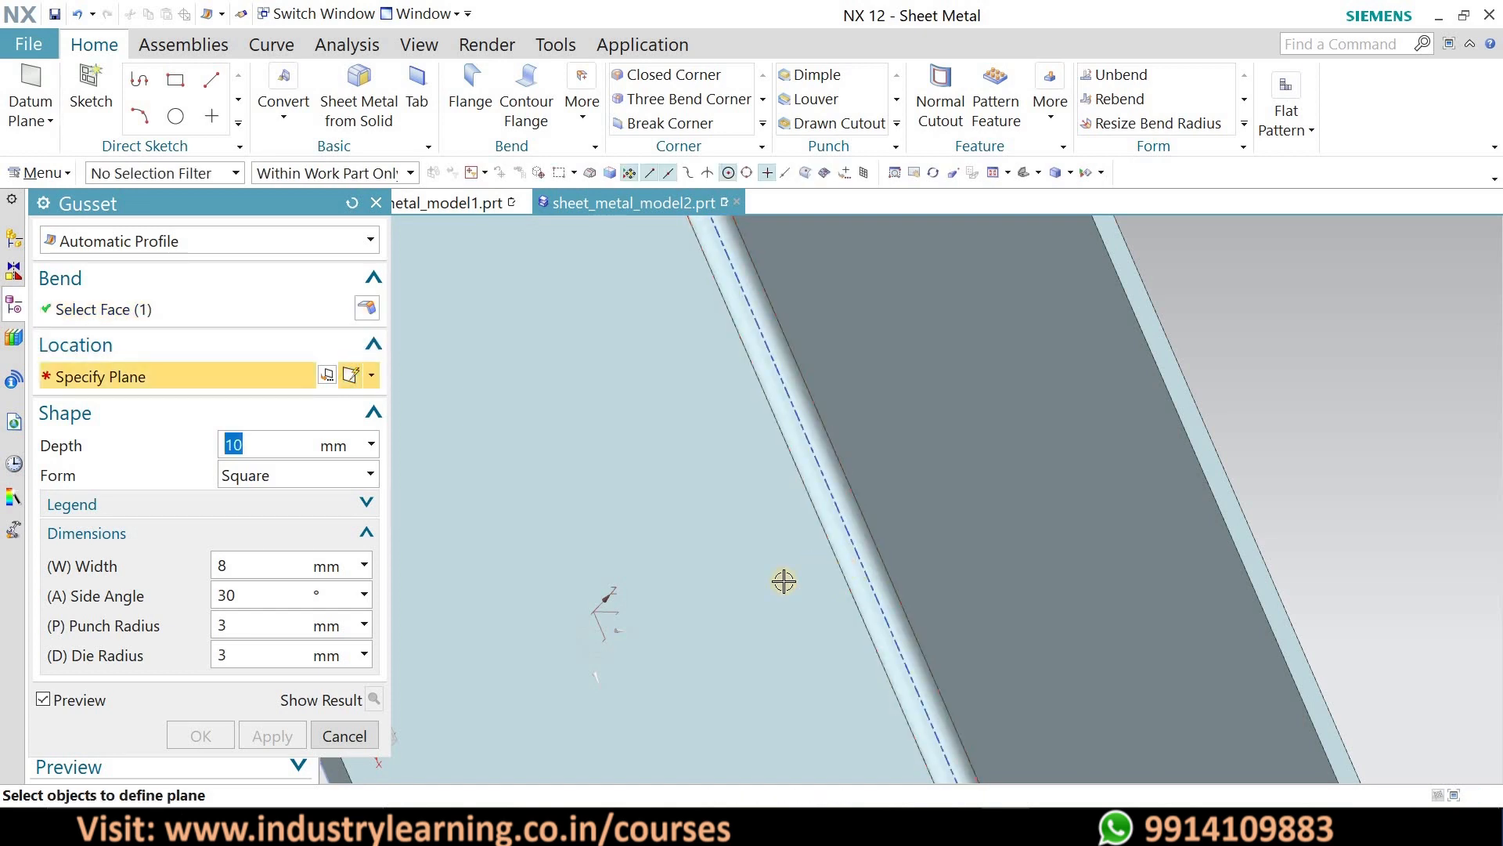
pyautogui.click(629, 631)
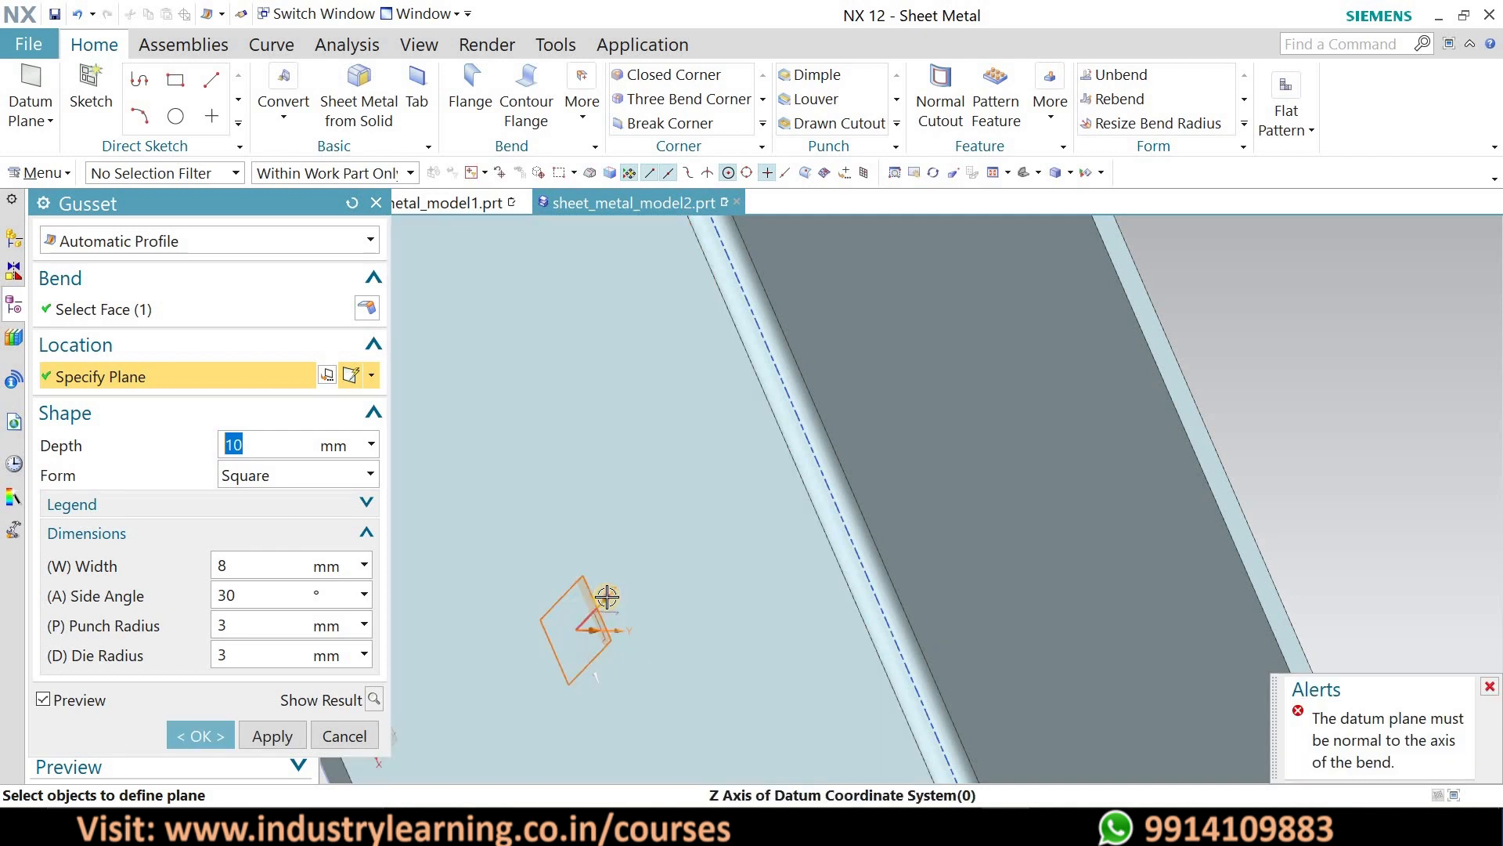
pyautogui.click(628, 585)
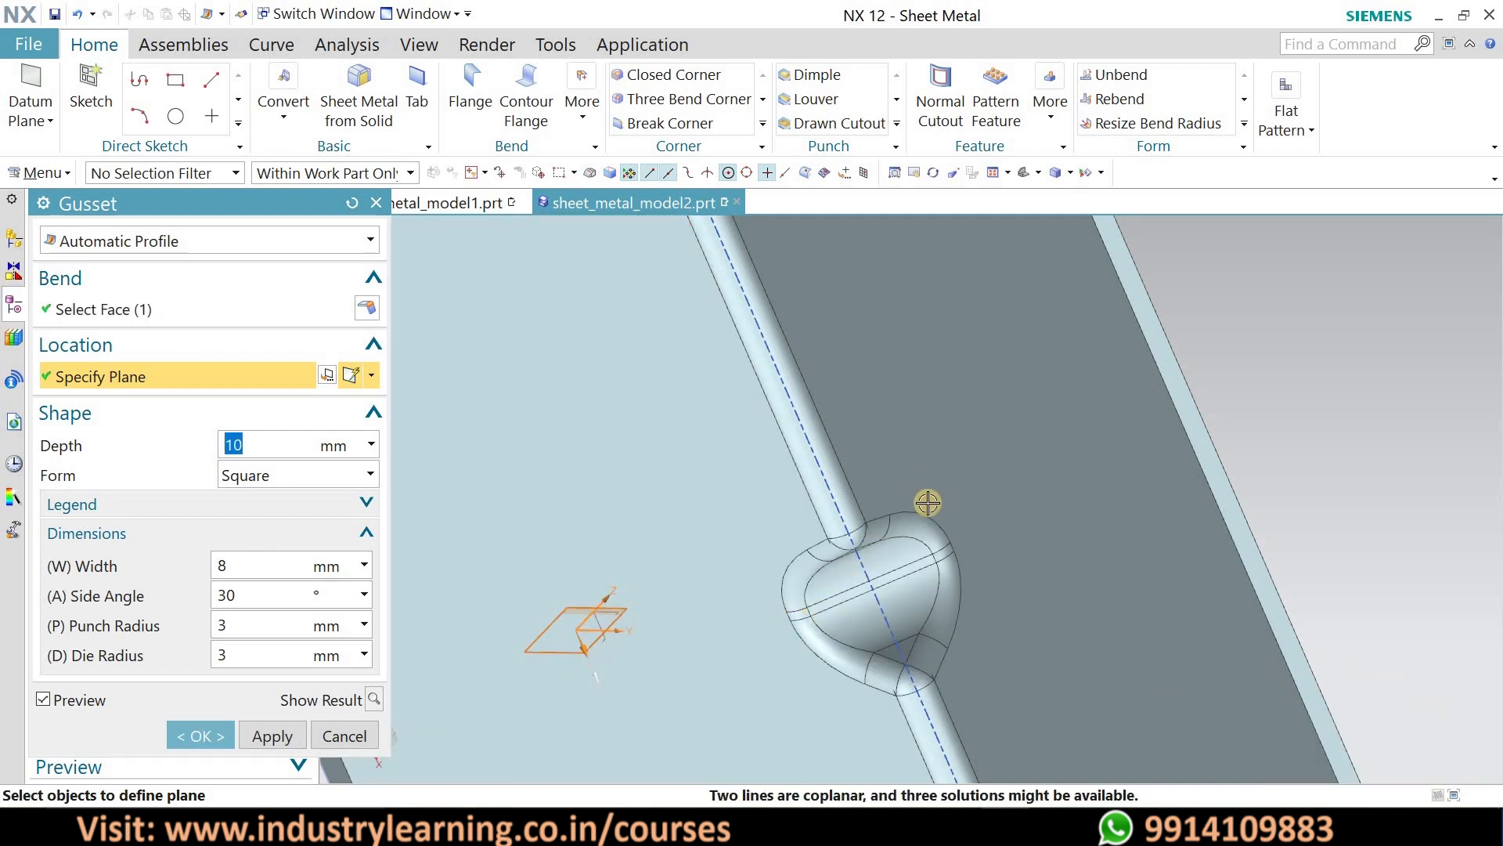
pyautogui.scroll(-4, 928, 502)
pyautogui.moveTo(975, 546); pyautogui.dragTo(901, 549, button='middle')
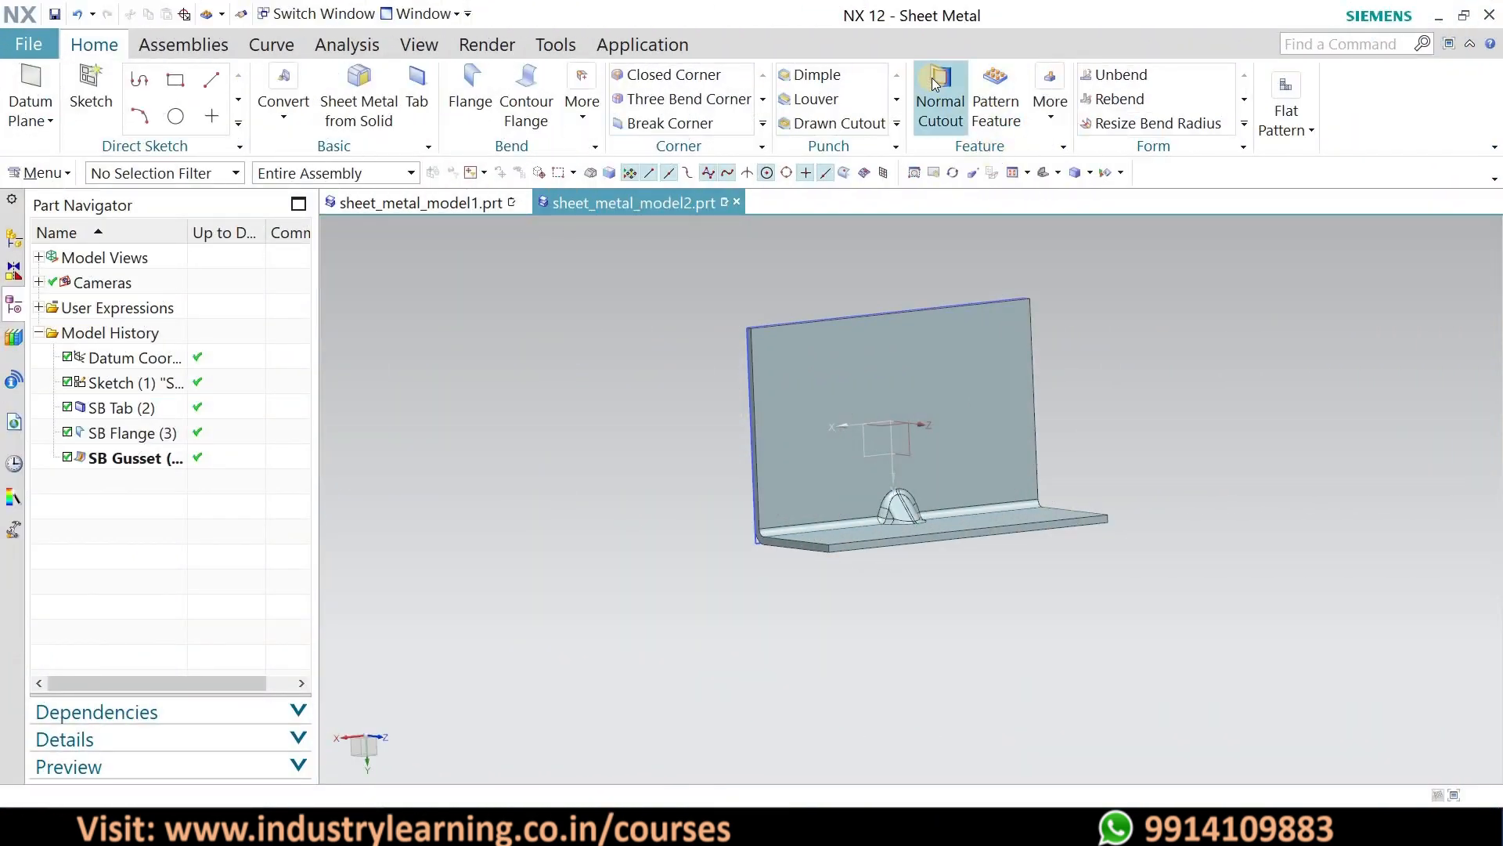
# - Sketch a rectangle about 30 mm wide near a free corner of the tab face and make a 5 mm deep Thickness normal cutout from it
pyautogui.click(936, 82)
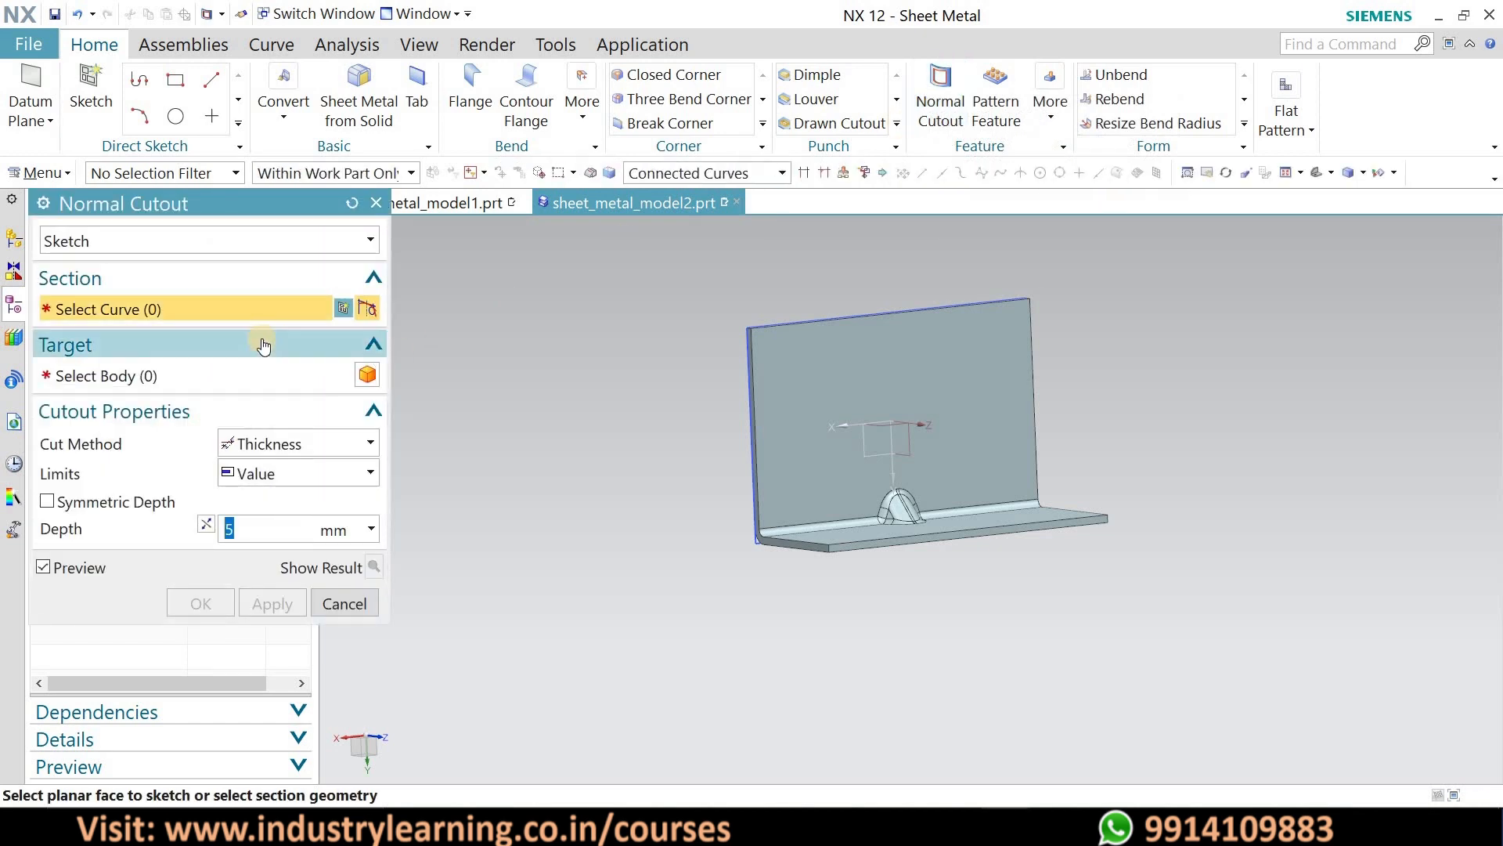
pyautogui.click(873, 372)
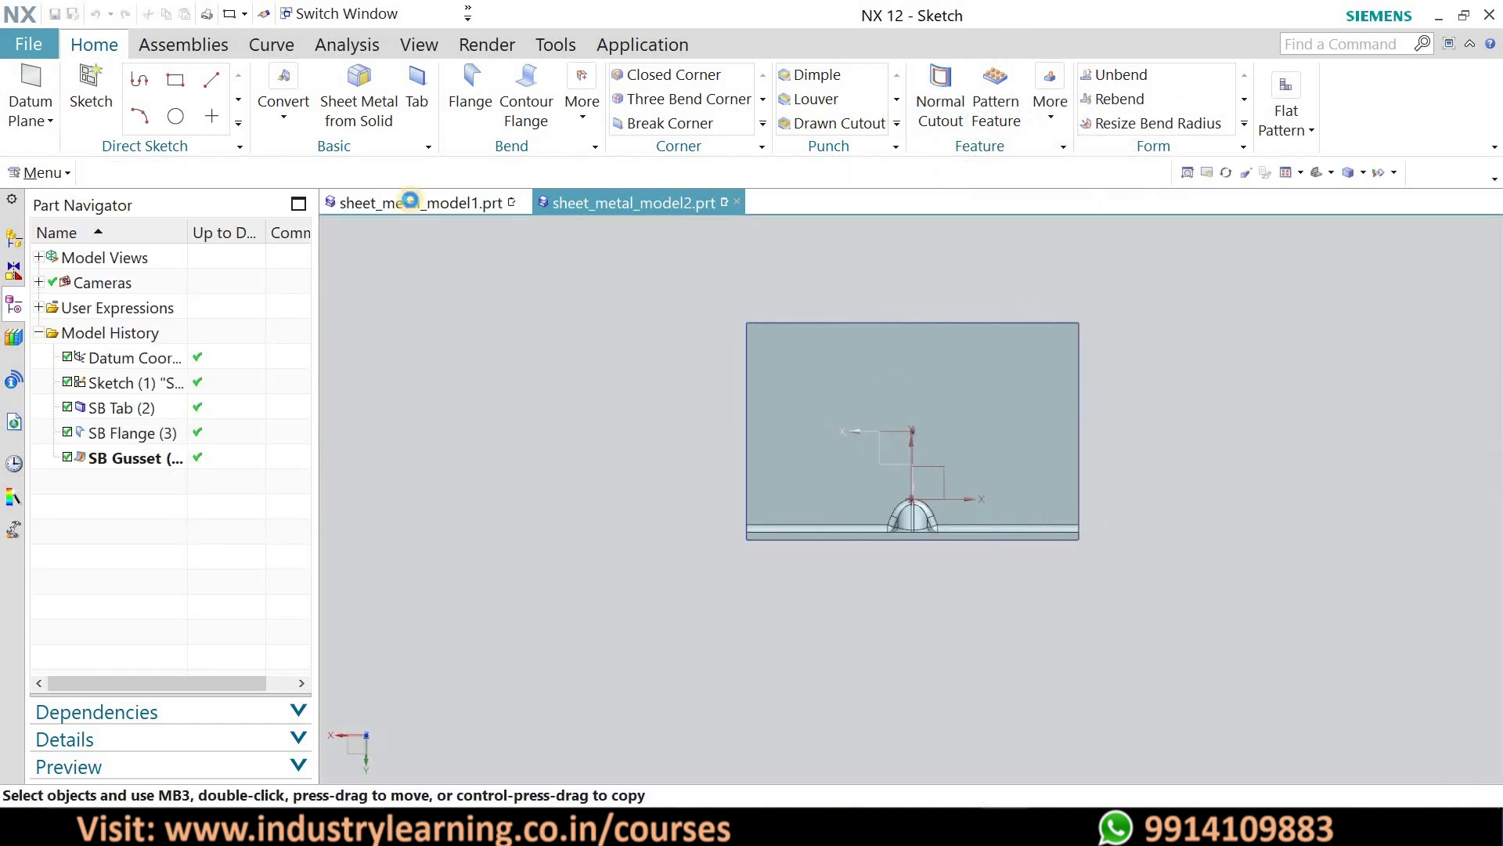
pyautogui.click(404, 83)
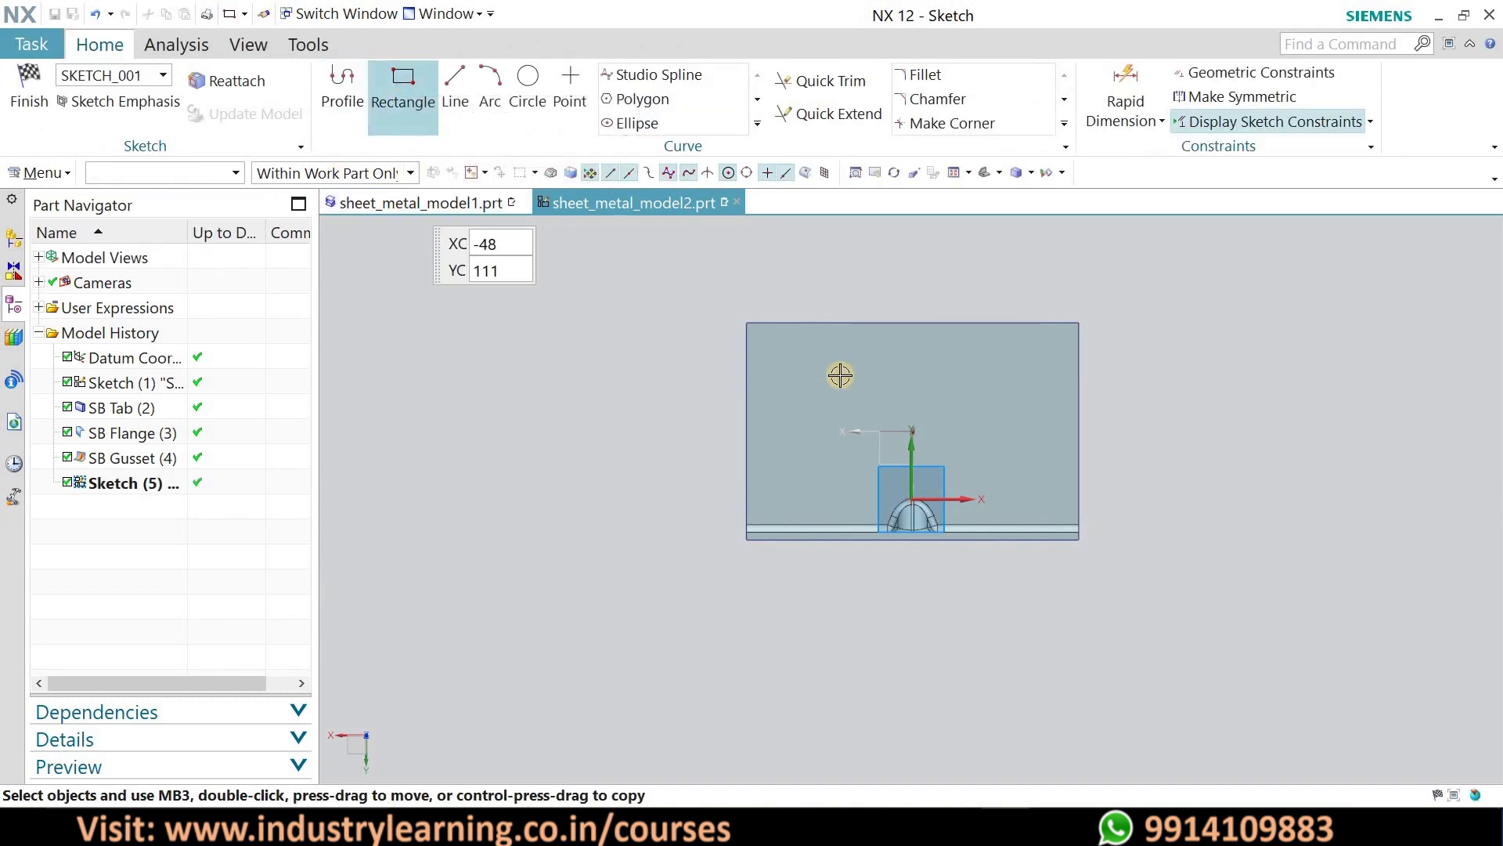
pyautogui.click(848, 386)
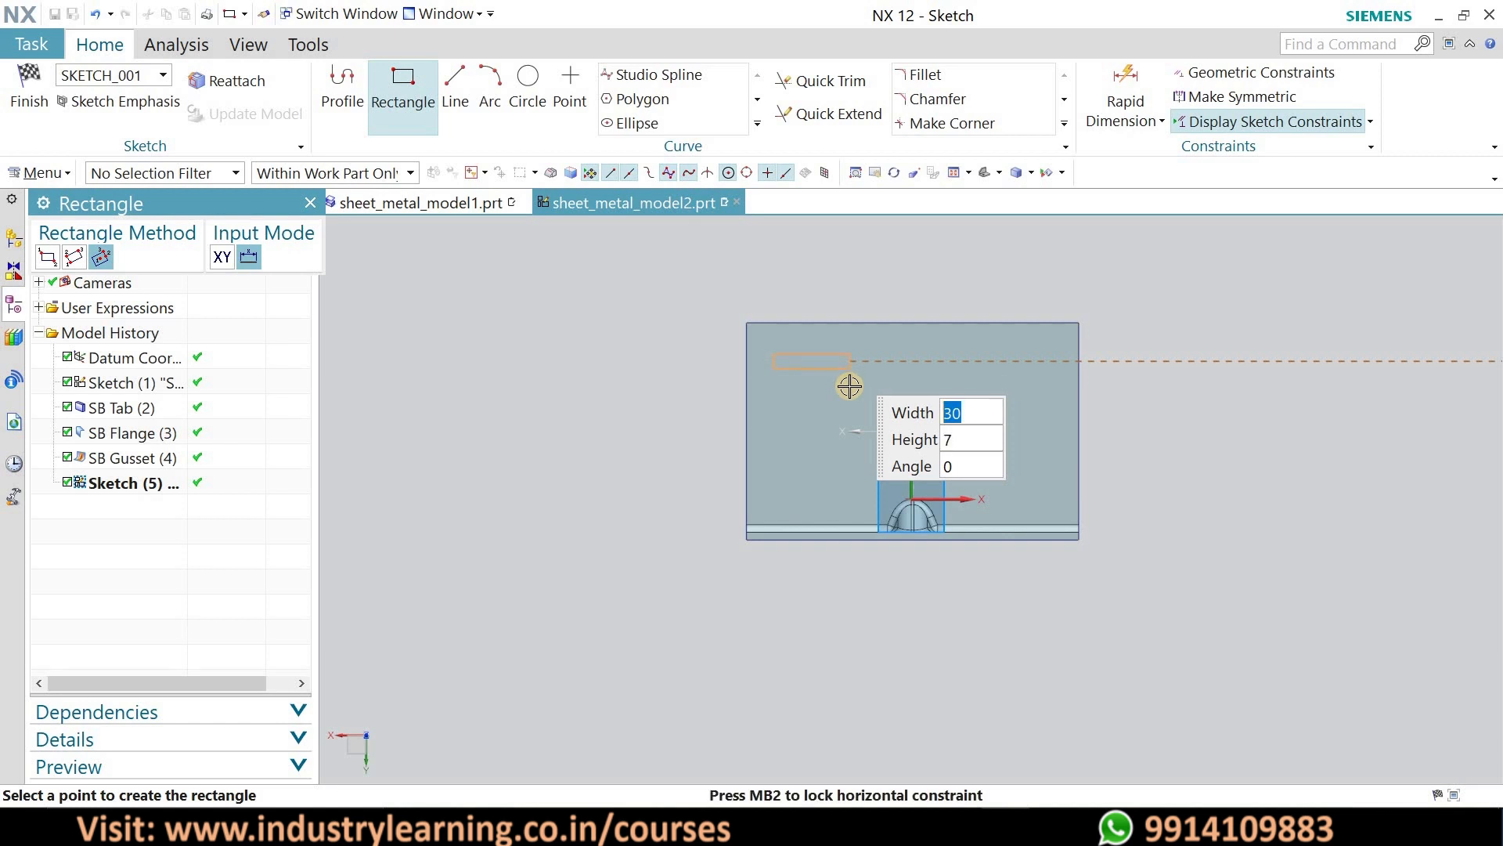
pyautogui.click(849, 383)
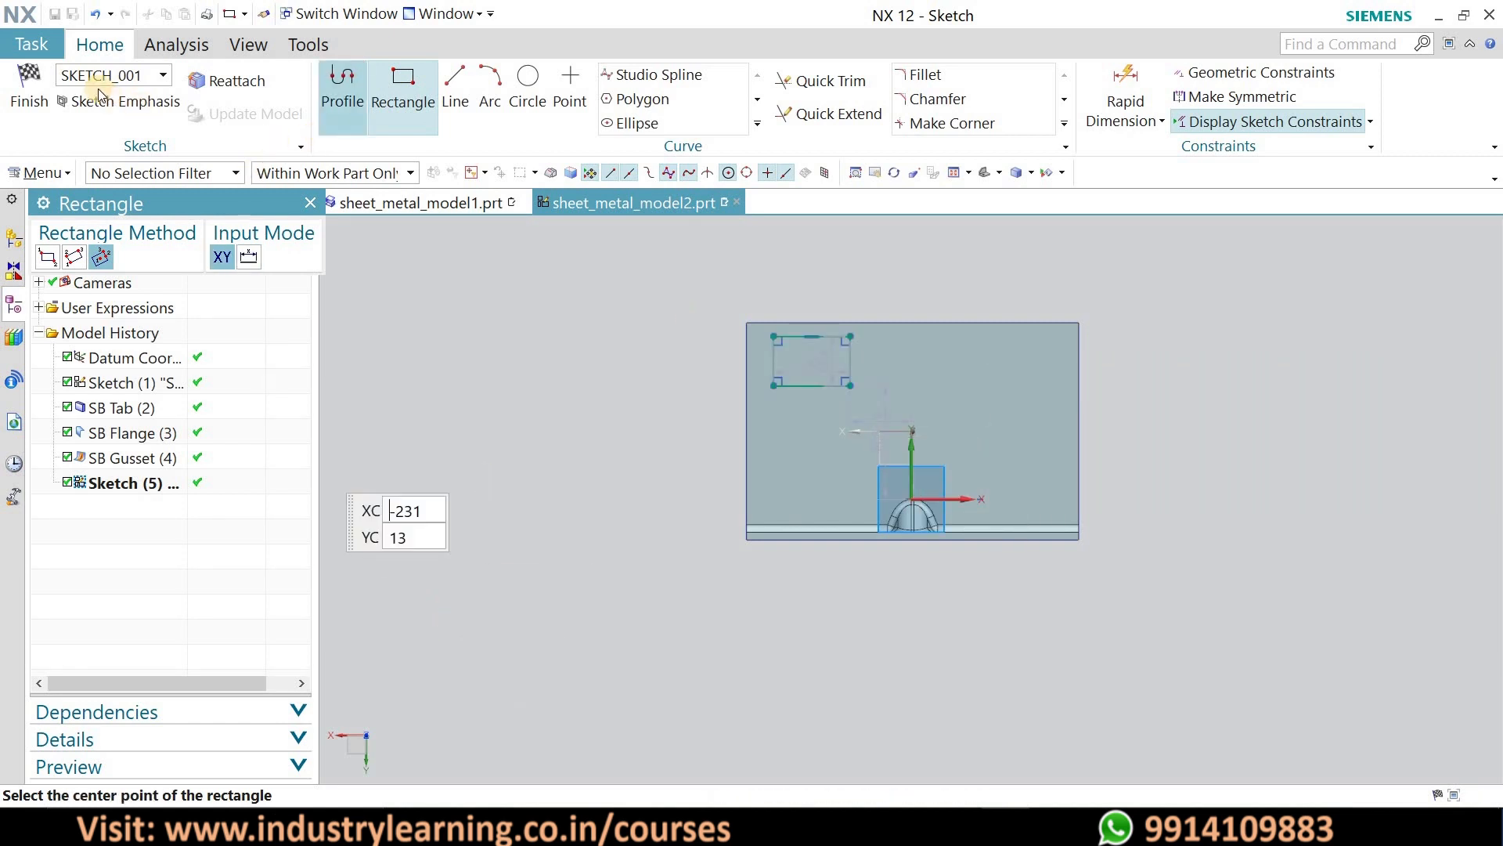
pyautogui.click(57, 105)
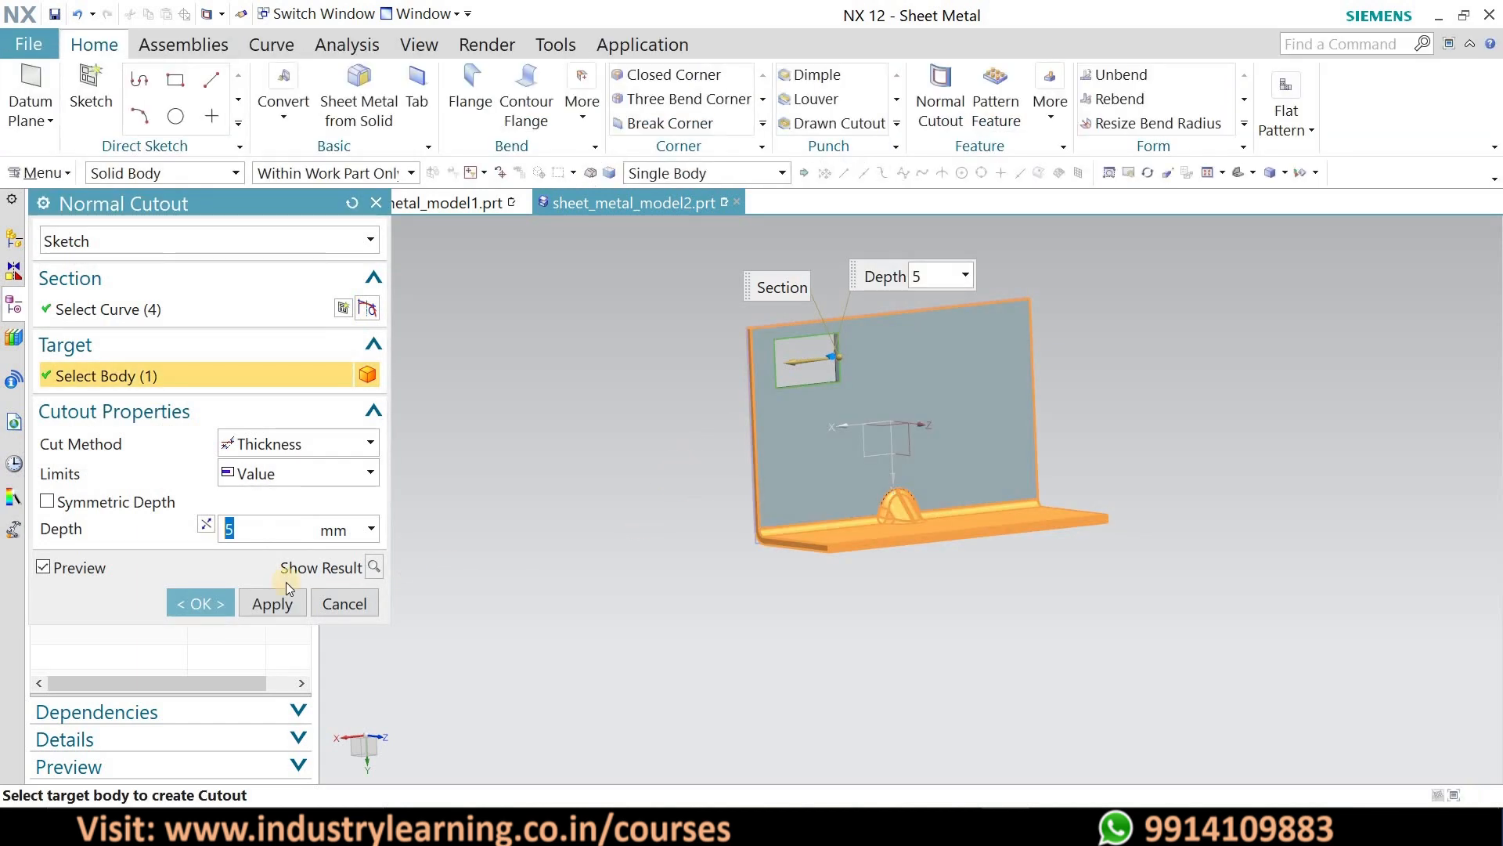
pyautogui.click(205, 605)
pyautogui.moveTo(648, 336); pyautogui.dragTo(884, 276, button='middle')
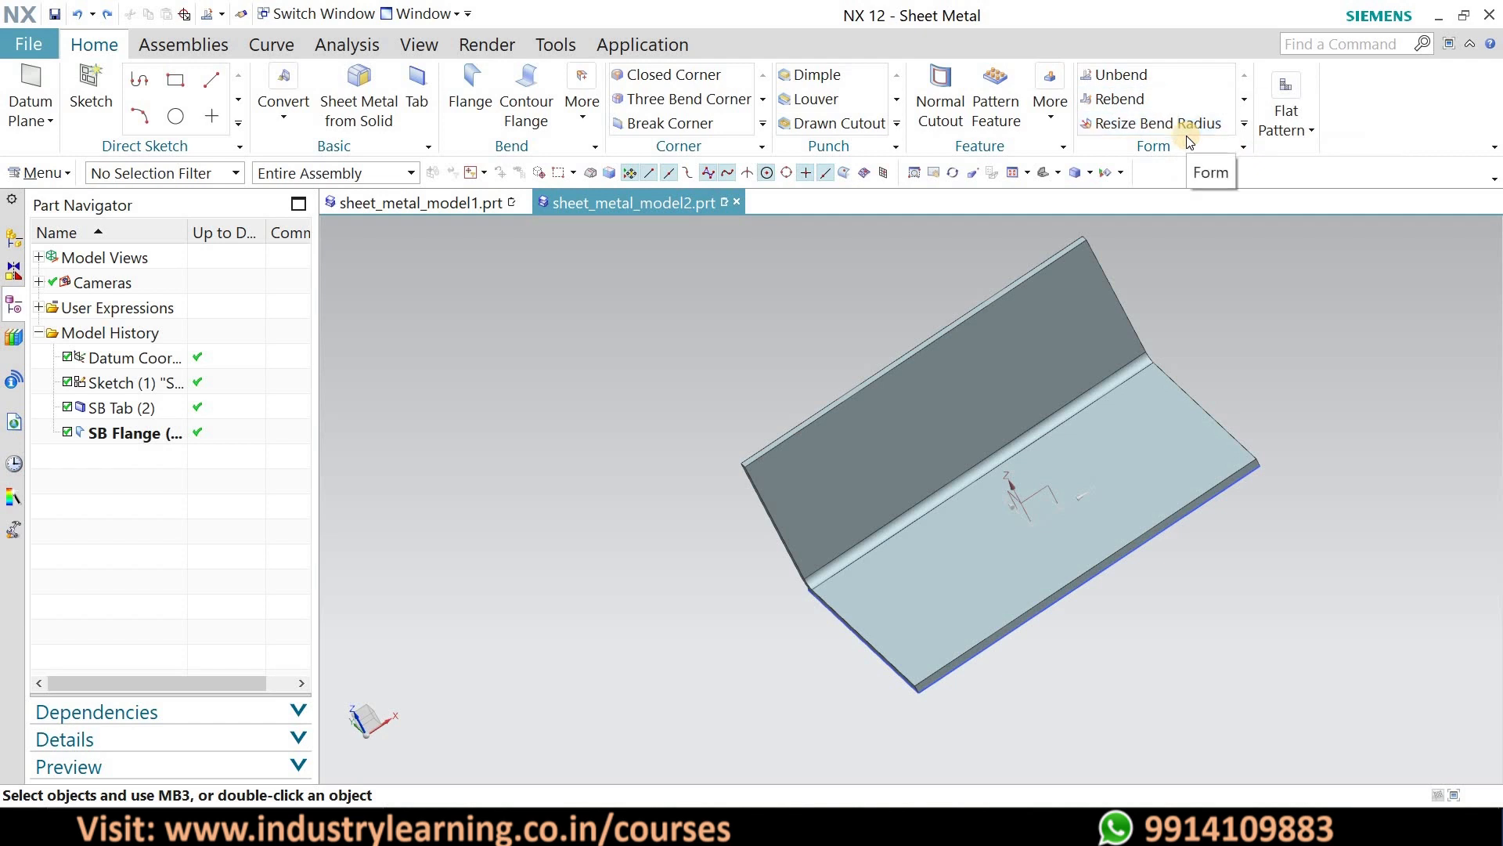
# - Unbend the flange bend, keeping the flange wall's inner face stationary
pyautogui.click(1139, 74)
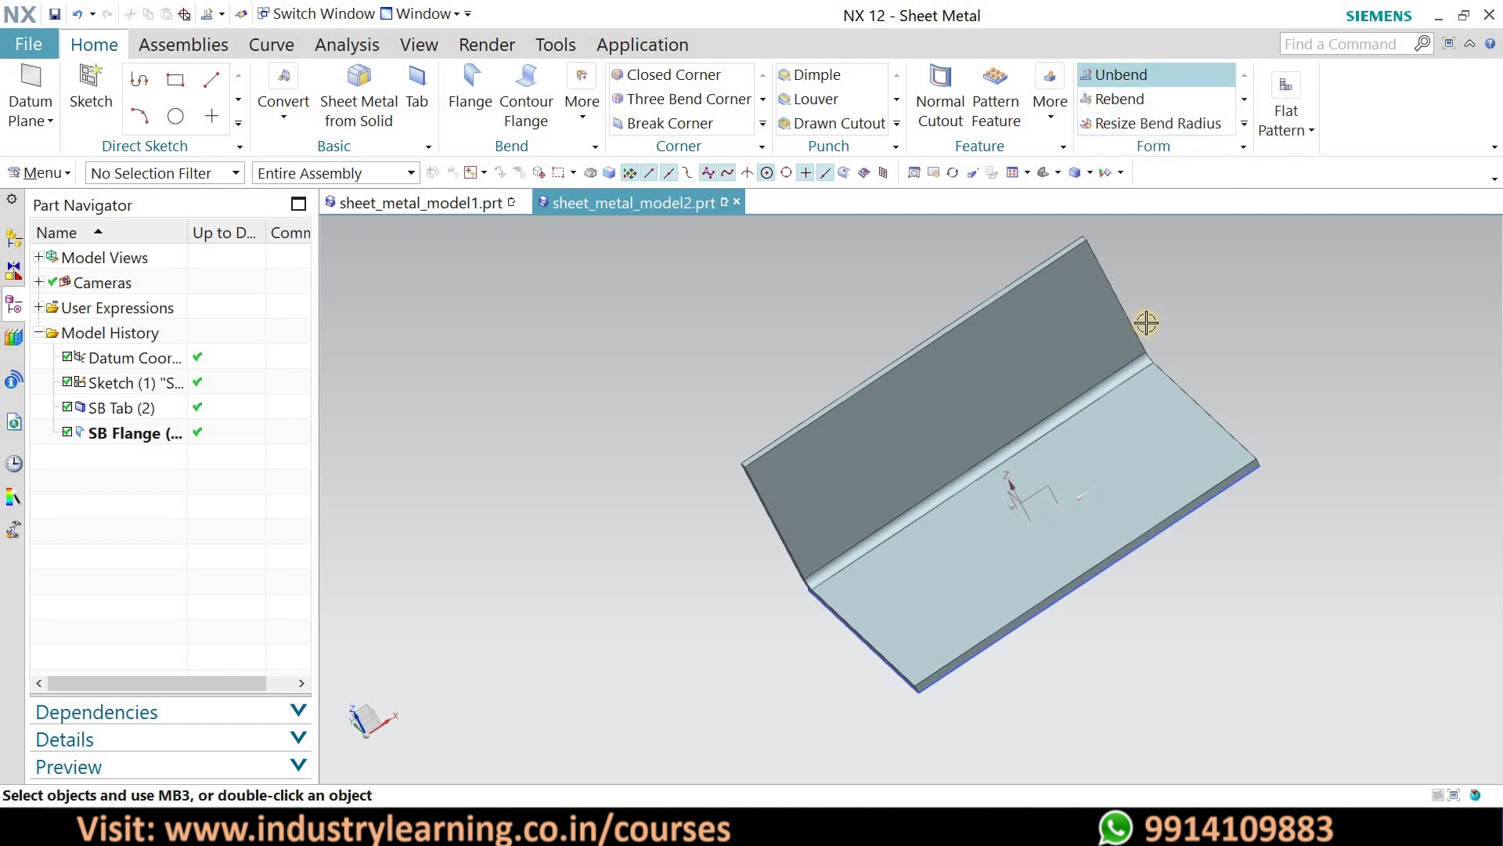
pyautogui.click(959, 452)
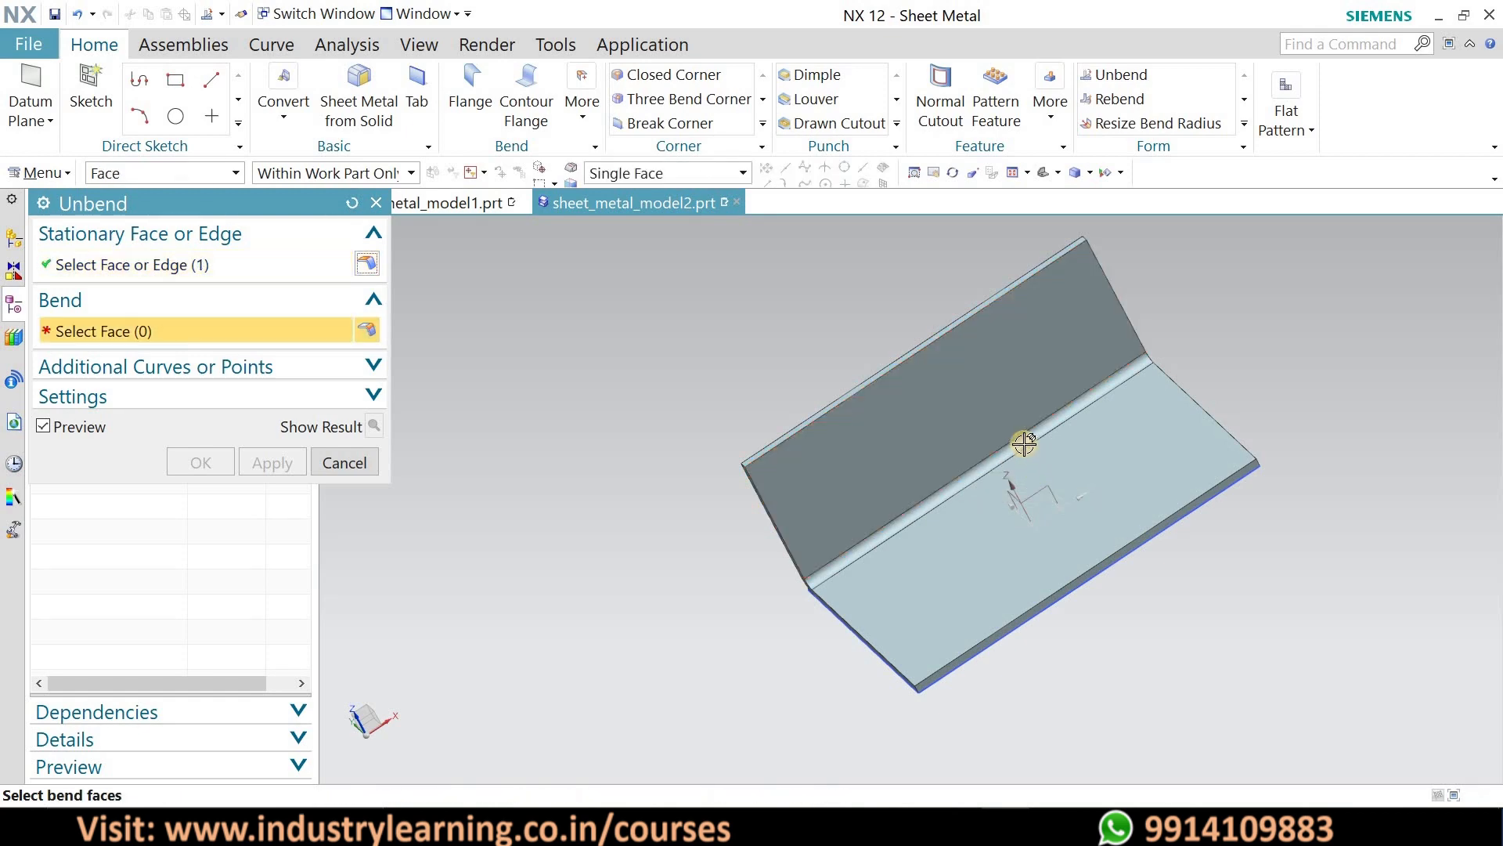
pyautogui.click(1022, 440)
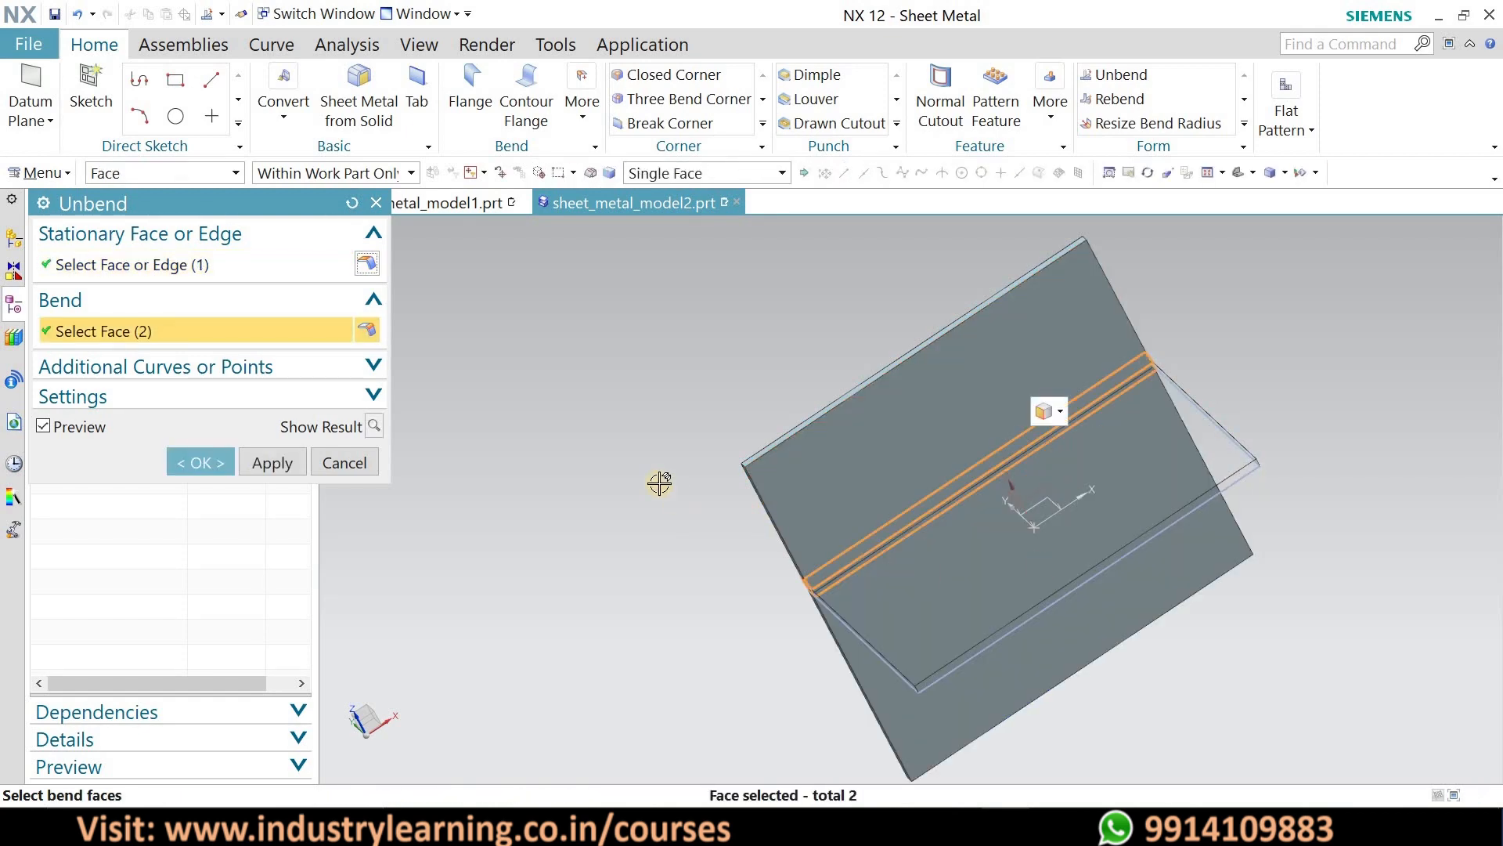
pyautogui.moveTo(797, 536); pyautogui.dragTo(689, 569, button='middle')
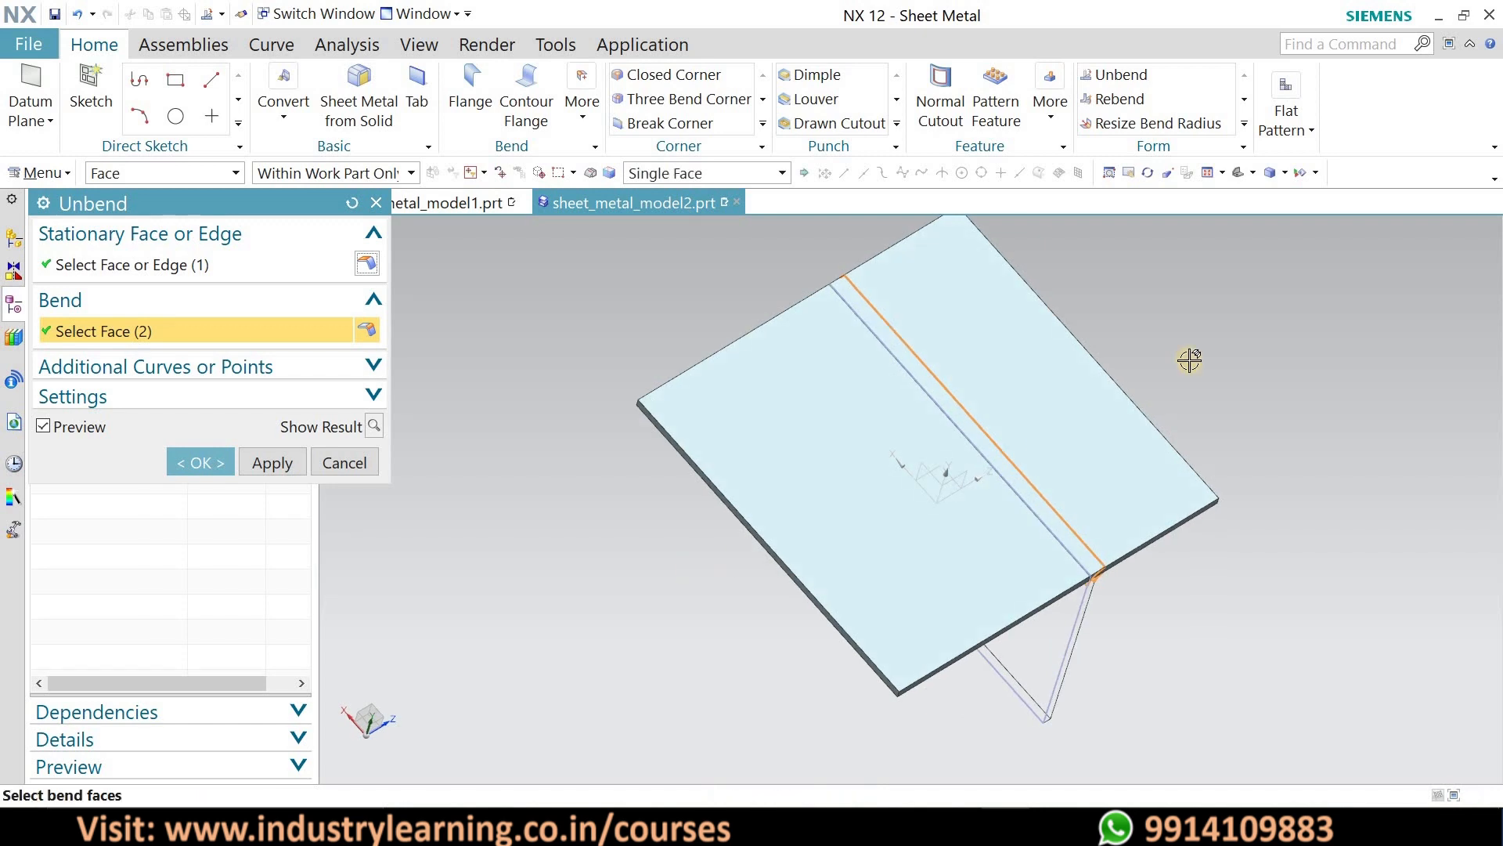
pyautogui.click(207, 462)
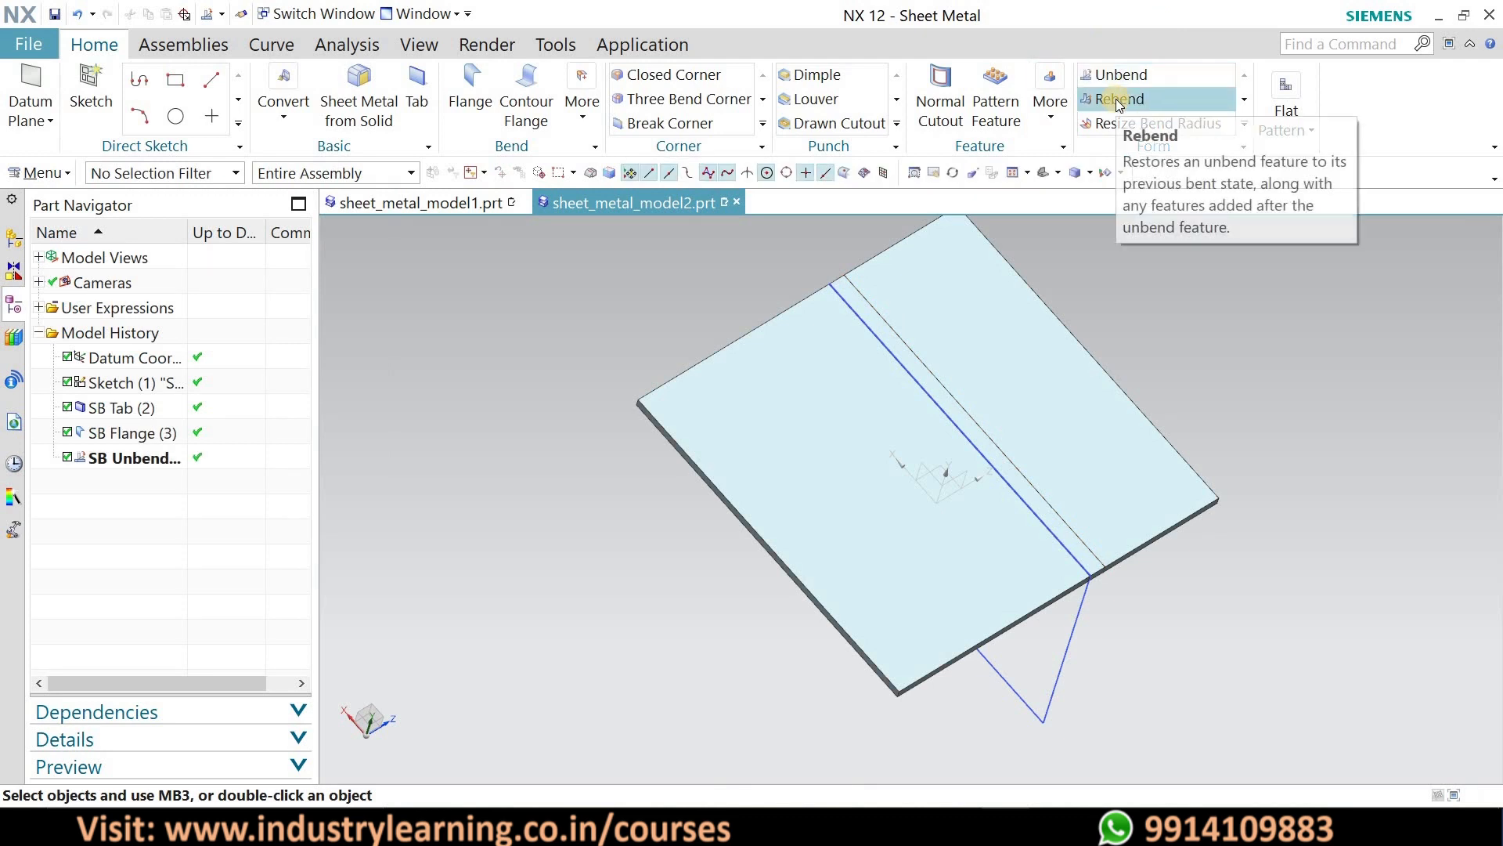
# - Rebend the unbent flange bend so the flange wall returns to its folded position
pyautogui.click(1118, 100)
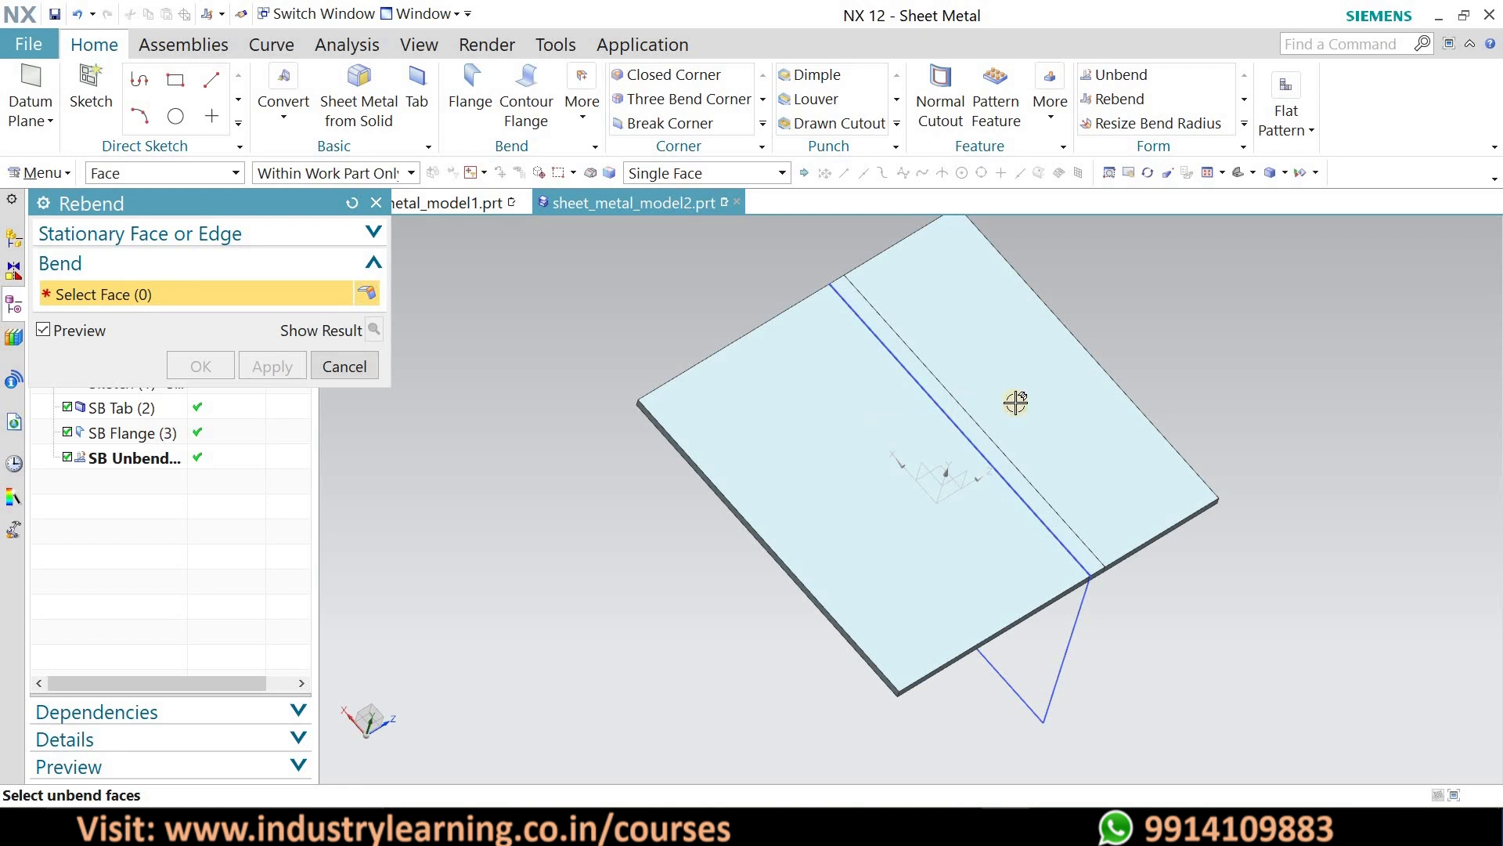
pyautogui.click(815, 429)
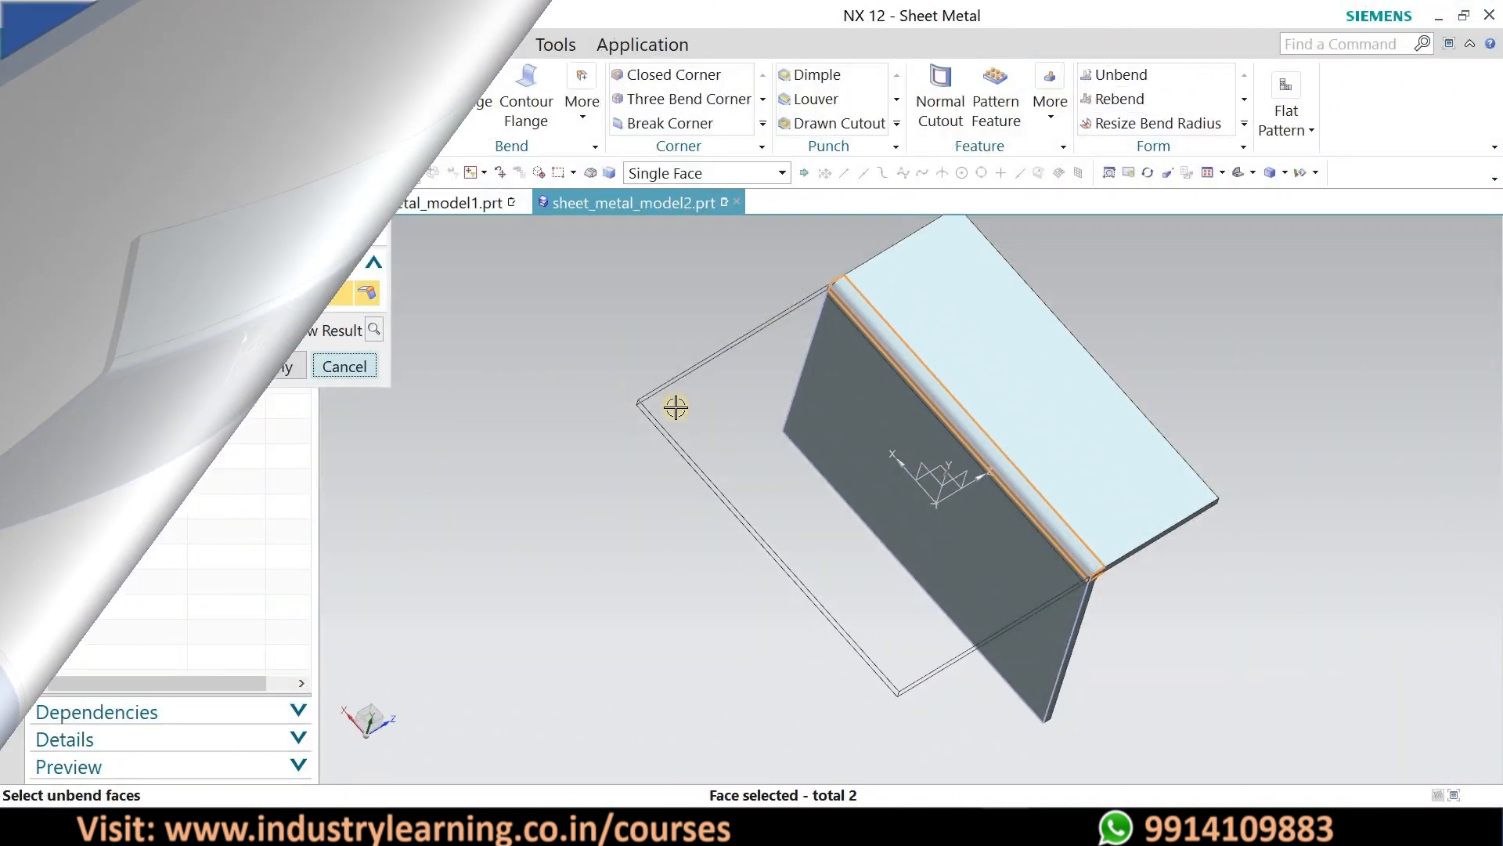
pyautogui.click(1118, 100)
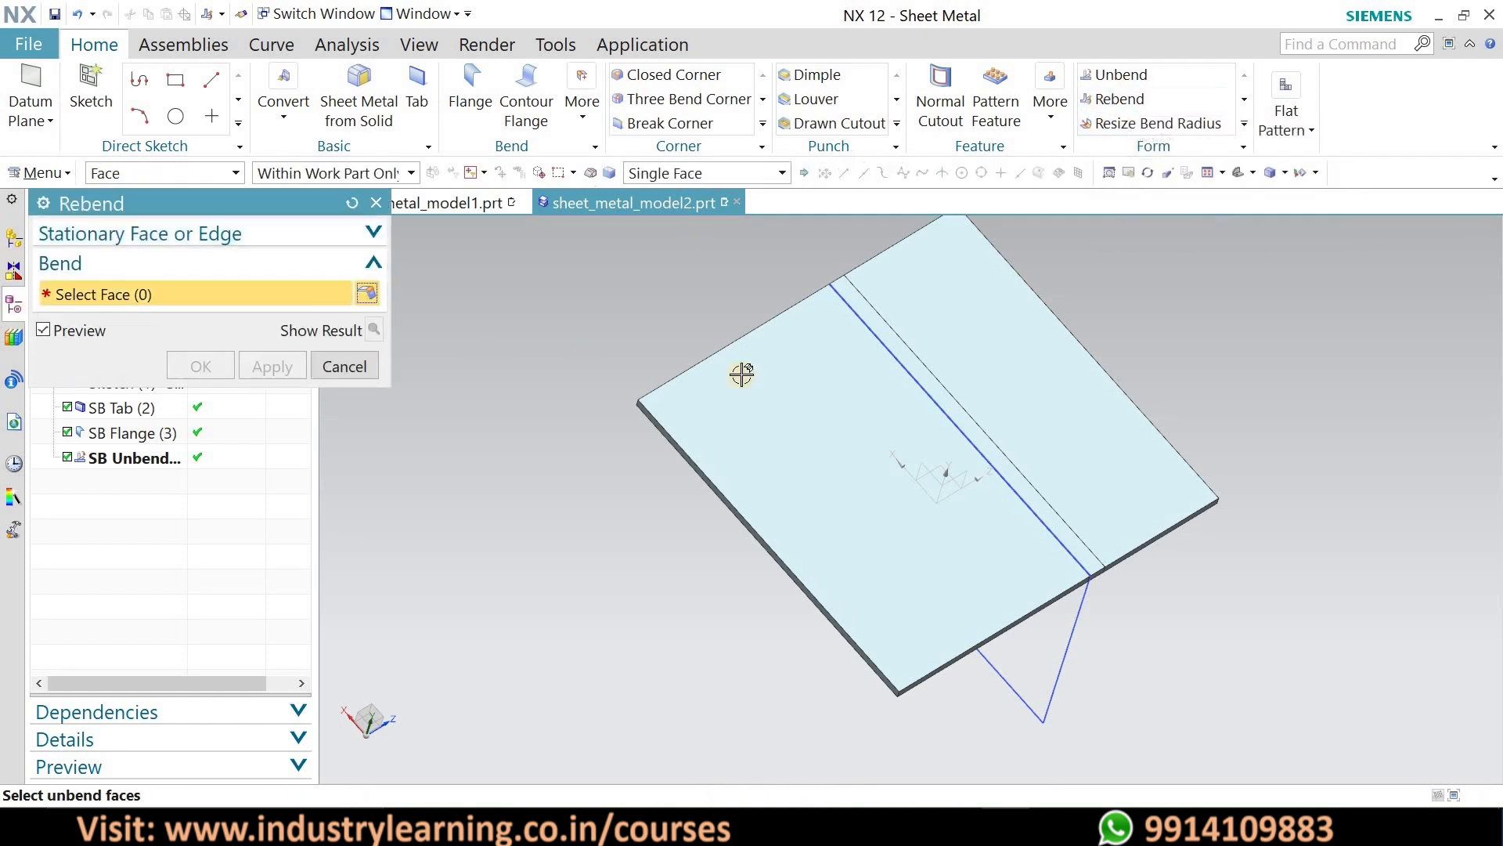
pyautogui.click(943, 389)
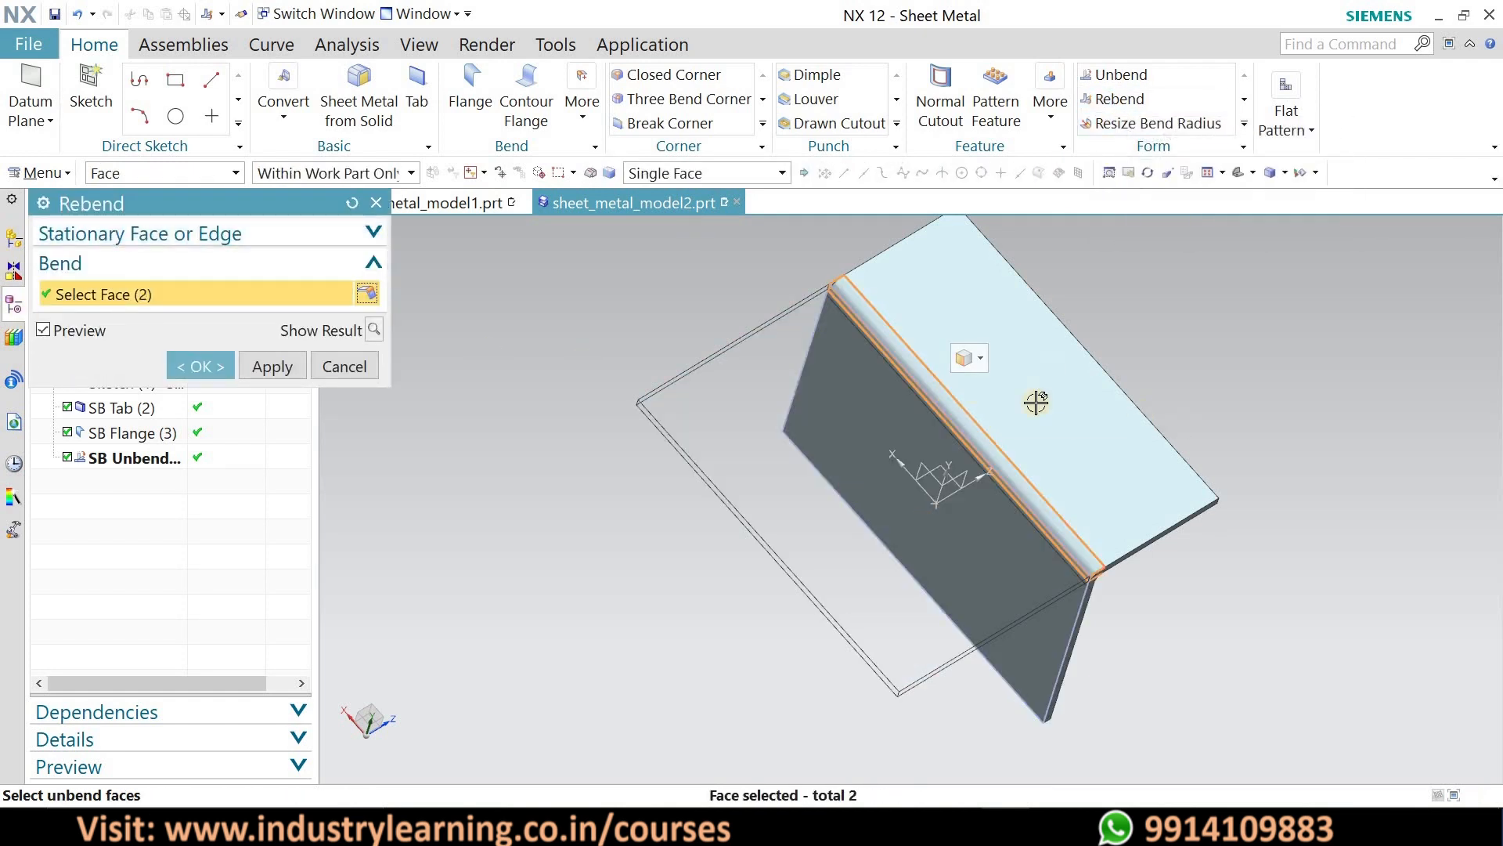
pyautogui.moveTo(1166, 493); pyautogui.dragTo(1184, 235, button='middle')
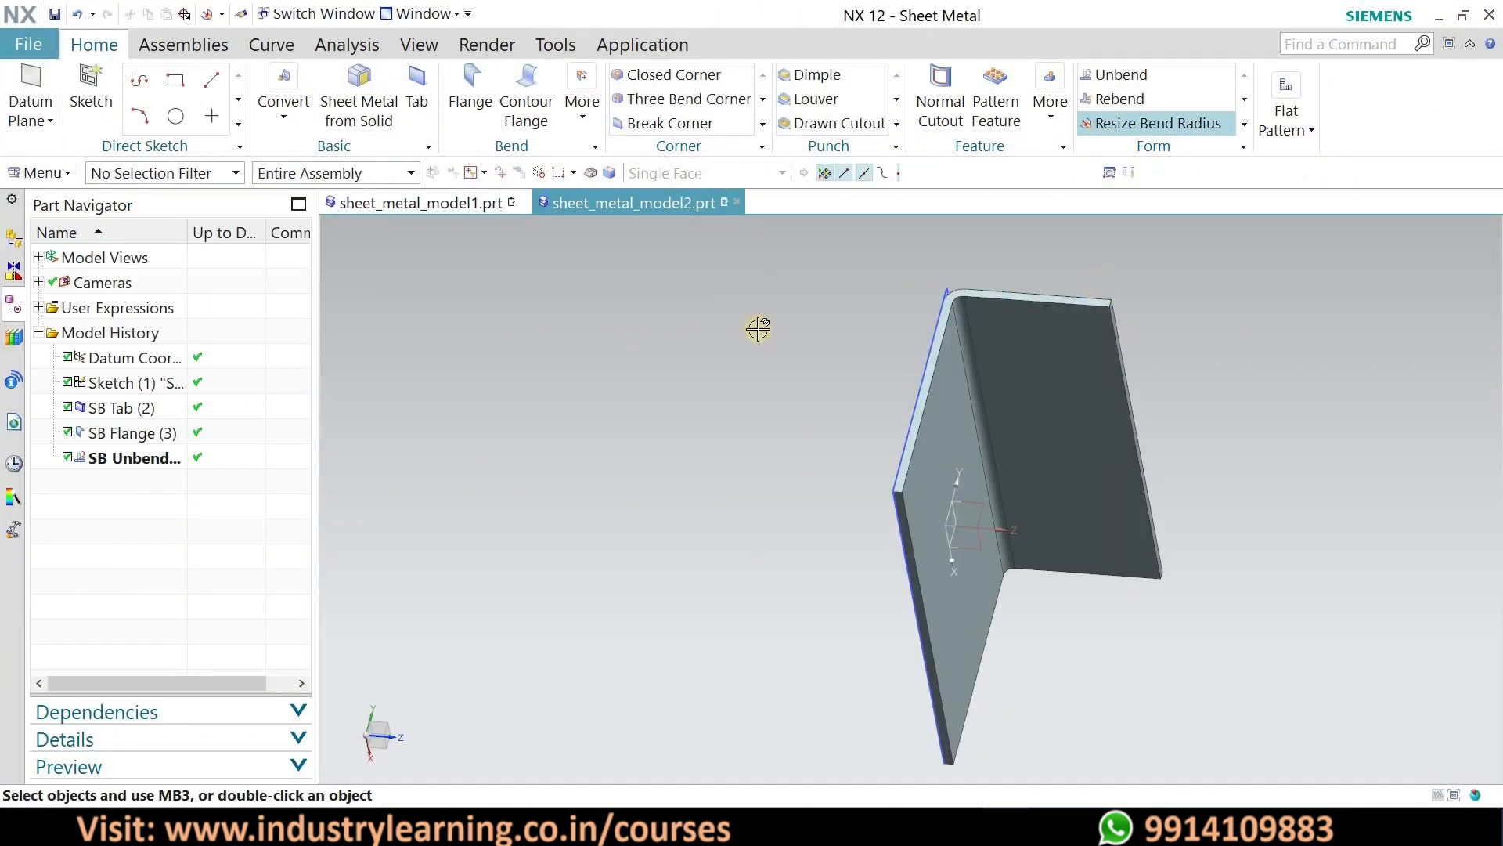
# - Try to resize the flange bend radius to 5 mm with the Fixed Tab/Flange Position option
pyautogui.moveTo(872, 520); pyautogui.dragTo(892, 480, button='middle')
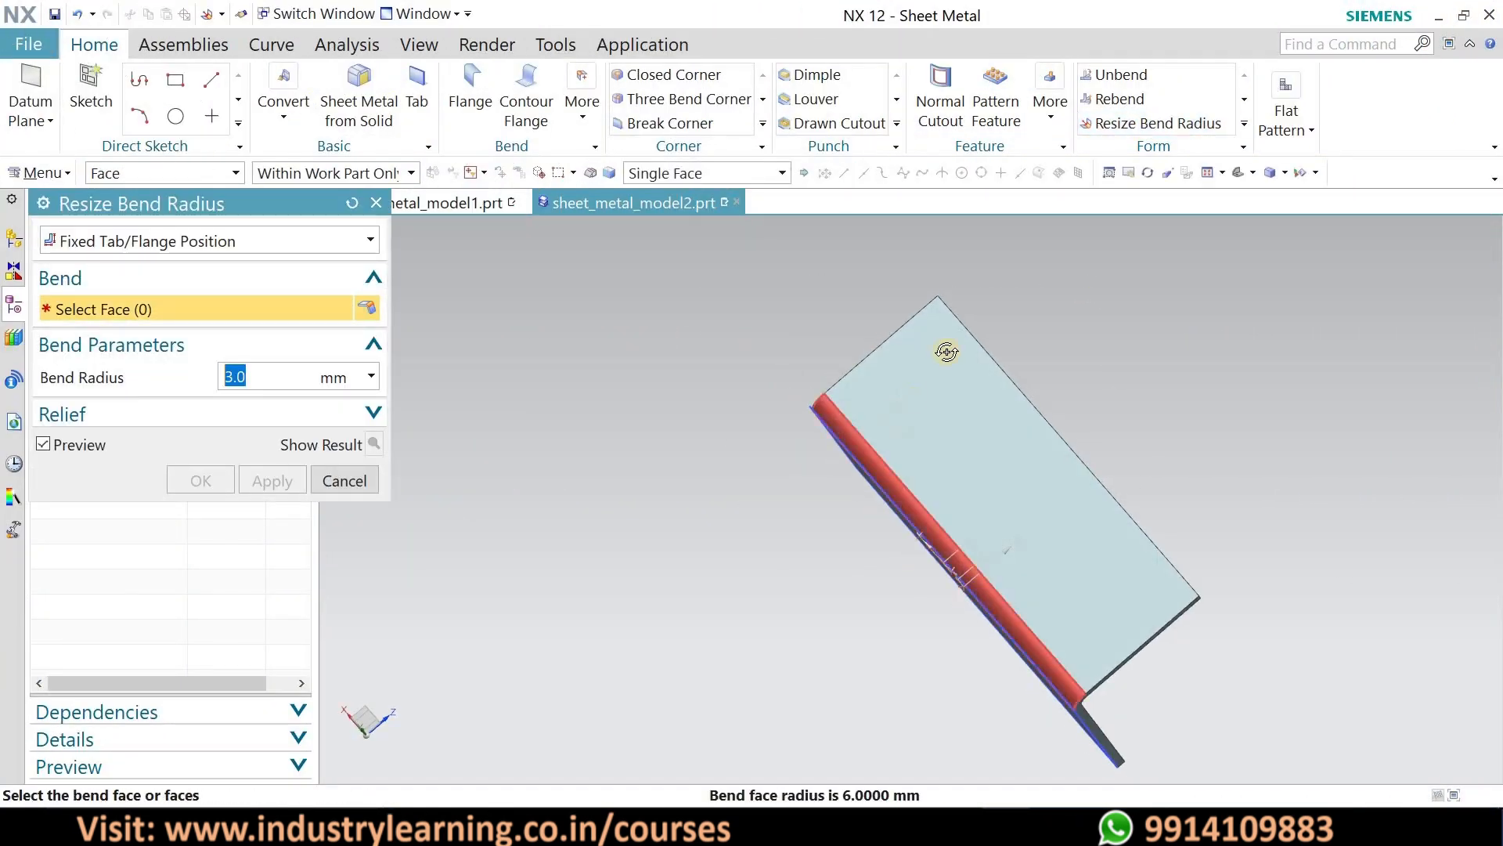
pyautogui.moveTo(947, 352); pyautogui.dragTo(386, 355, button='middle')
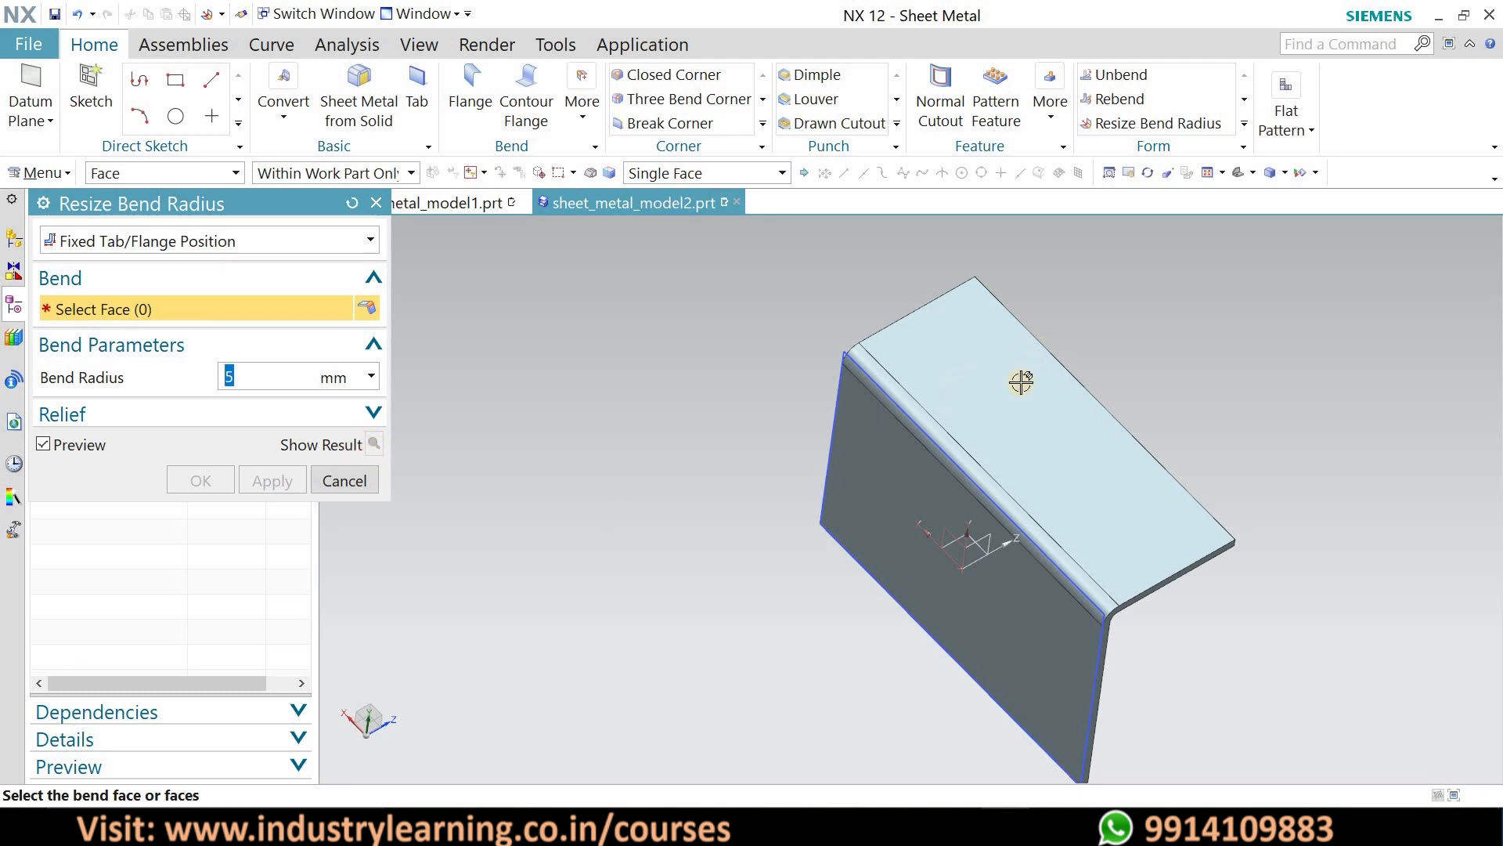
pyautogui.moveTo(1086, 336); pyautogui.dragTo(1145, 332, button='middle')
pyautogui.scroll(4, 1145, 332)
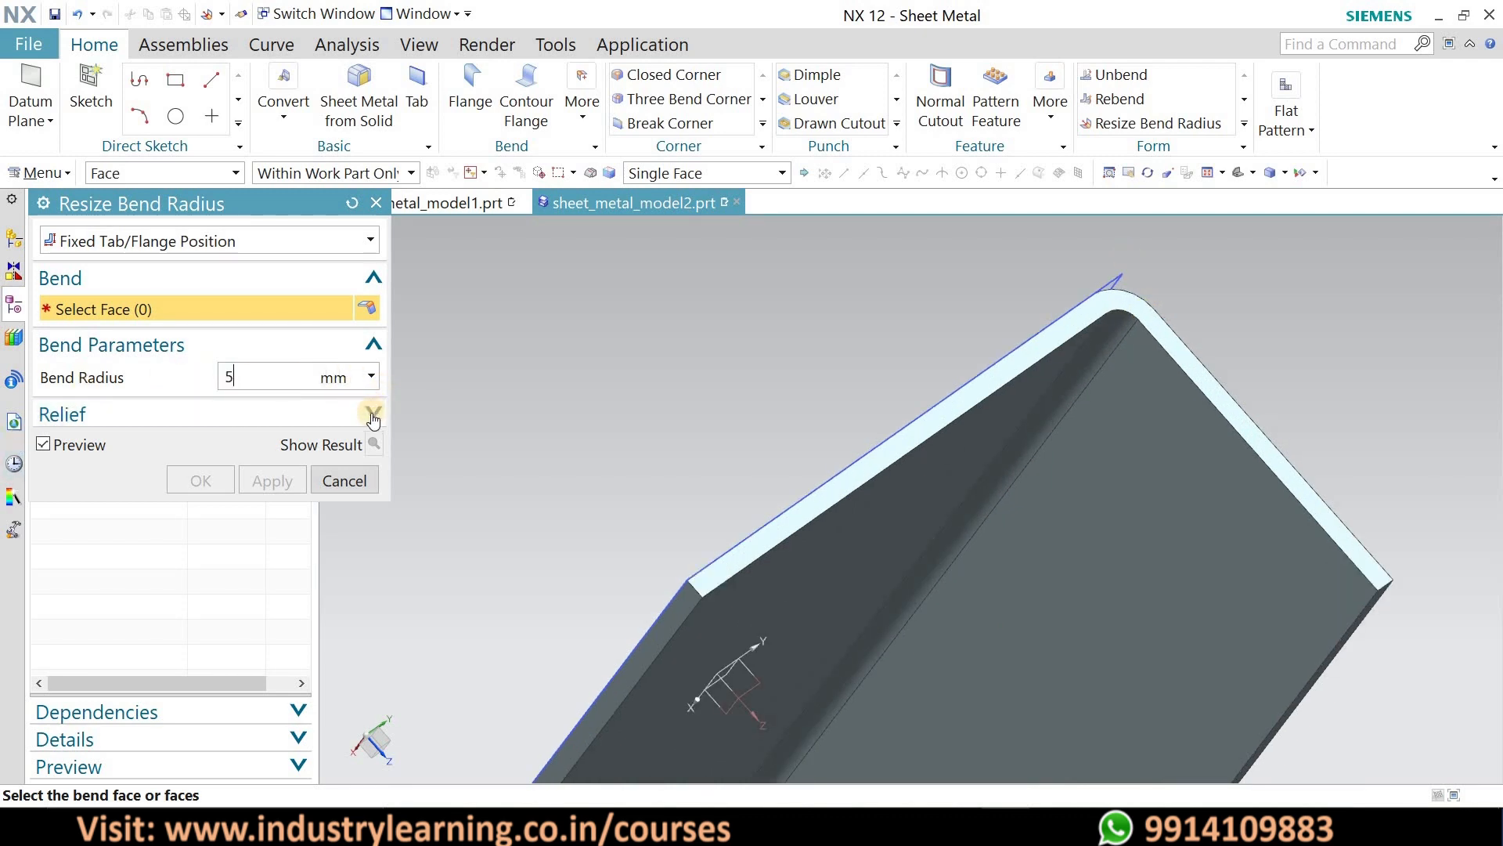
pyautogui.click(208, 314)
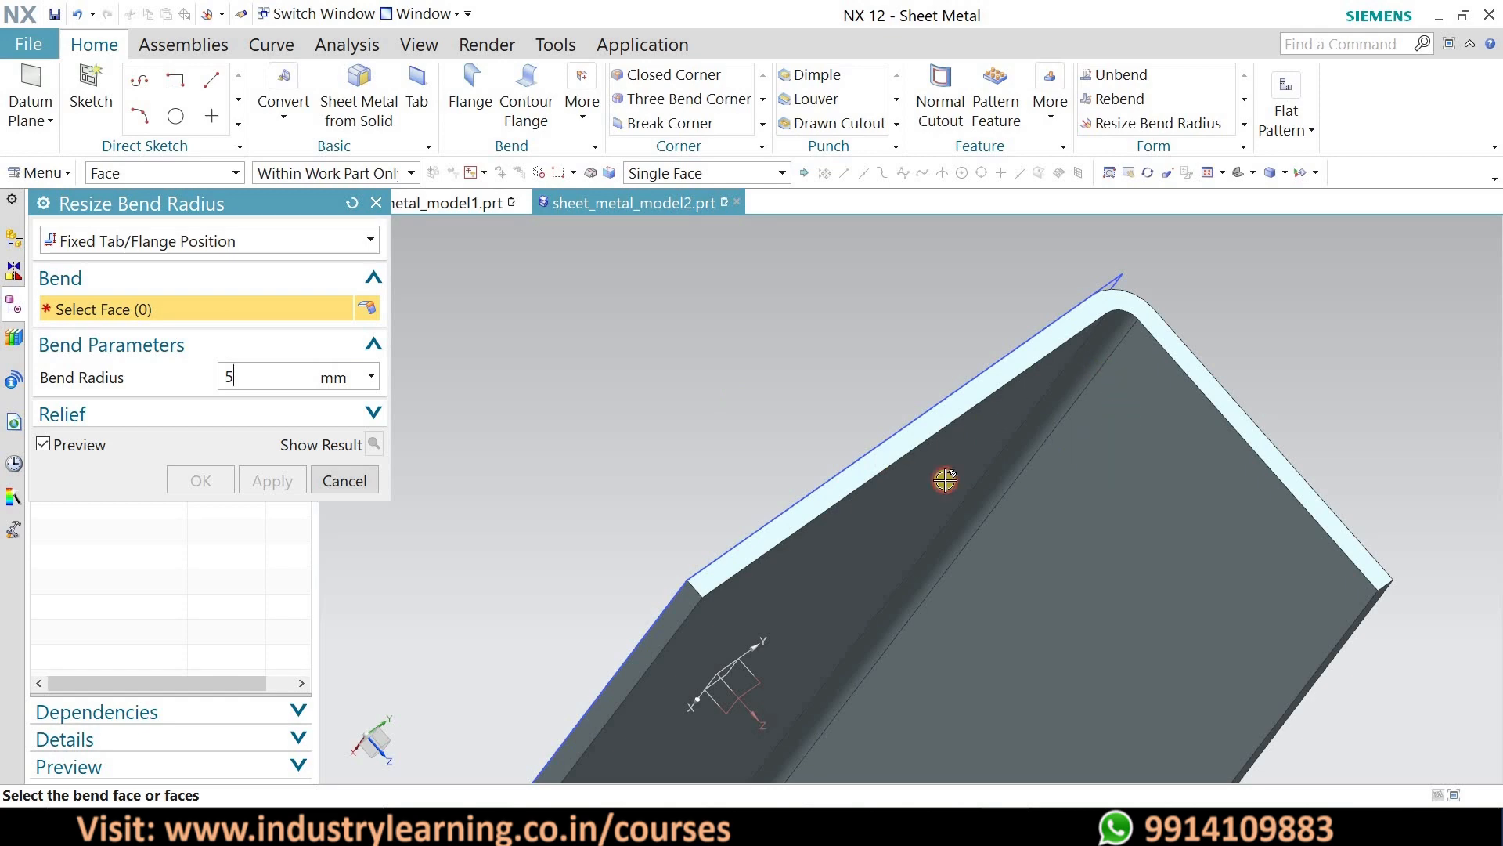
pyautogui.moveTo(992, 421); pyautogui.dragTo(1077, 379, button='middle')
pyautogui.click(1088, 407)
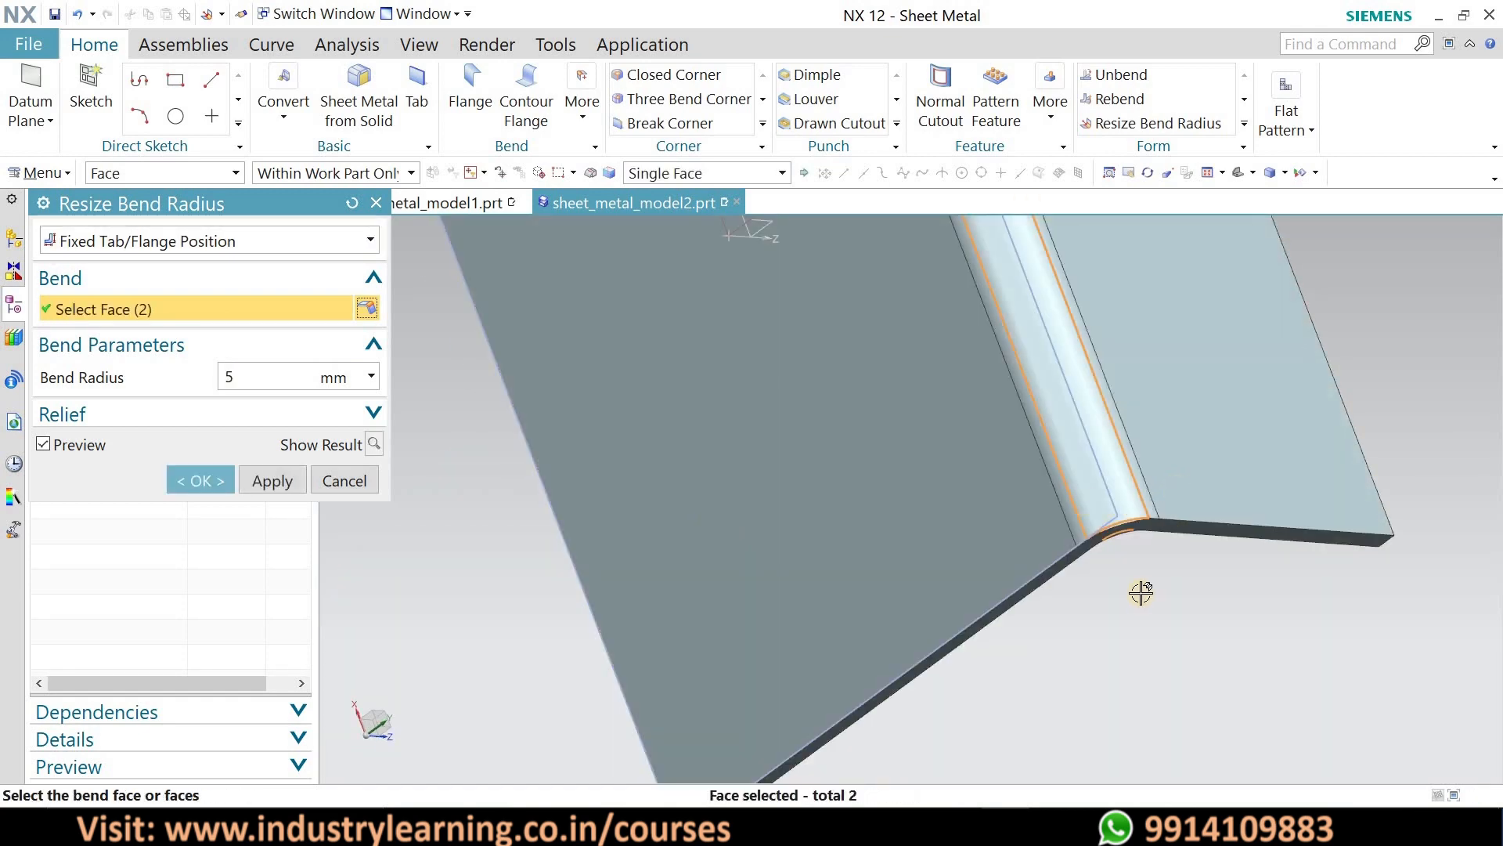
pyautogui.moveTo(1128, 534); pyautogui.dragTo(1032, 310, button='middle')
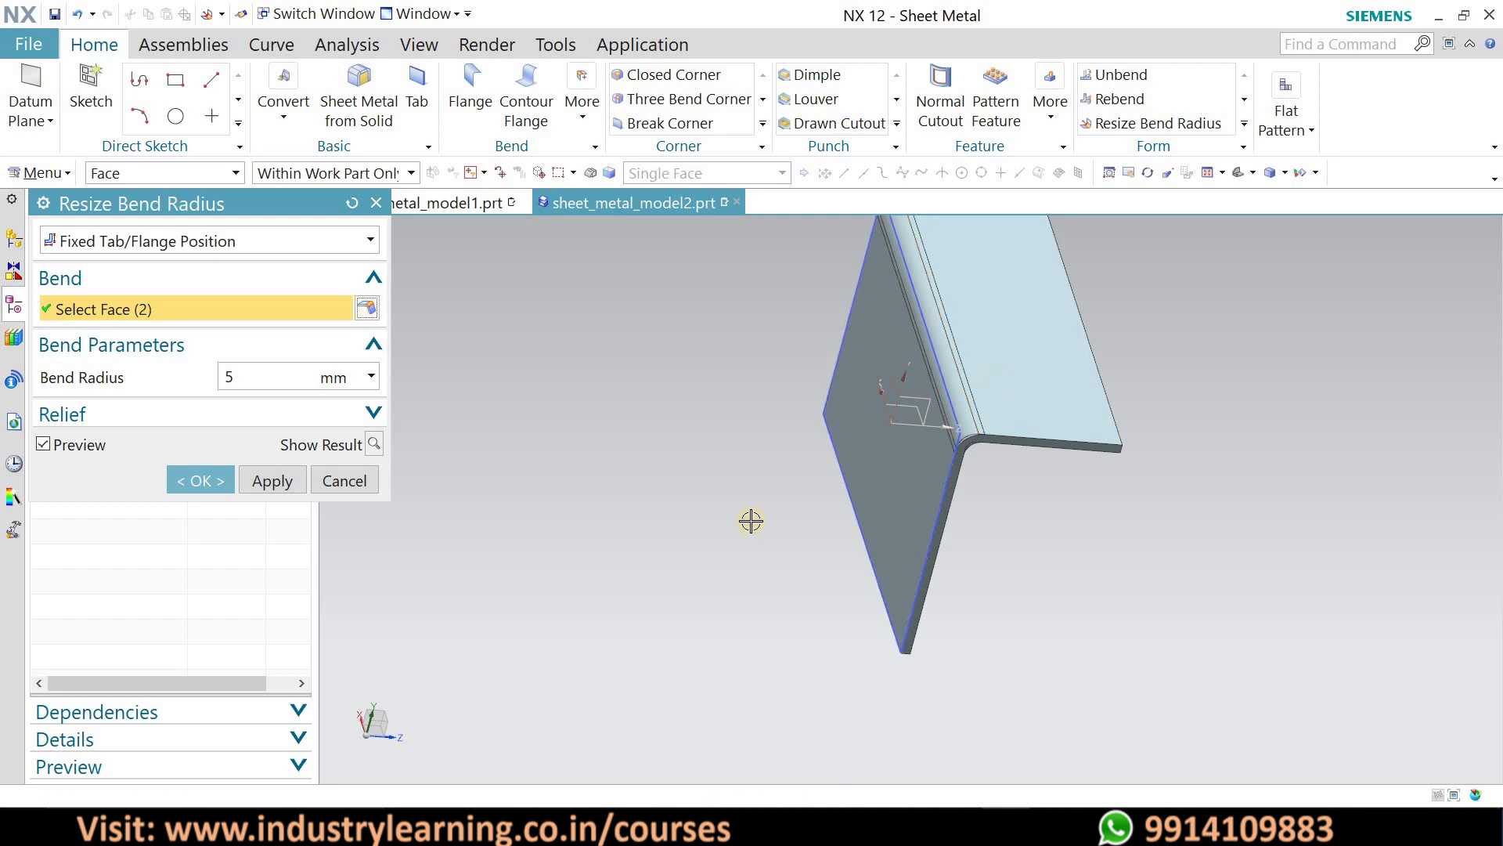
pyautogui.moveTo(997, 409); pyautogui.dragTo(1116, 187, button='middle')
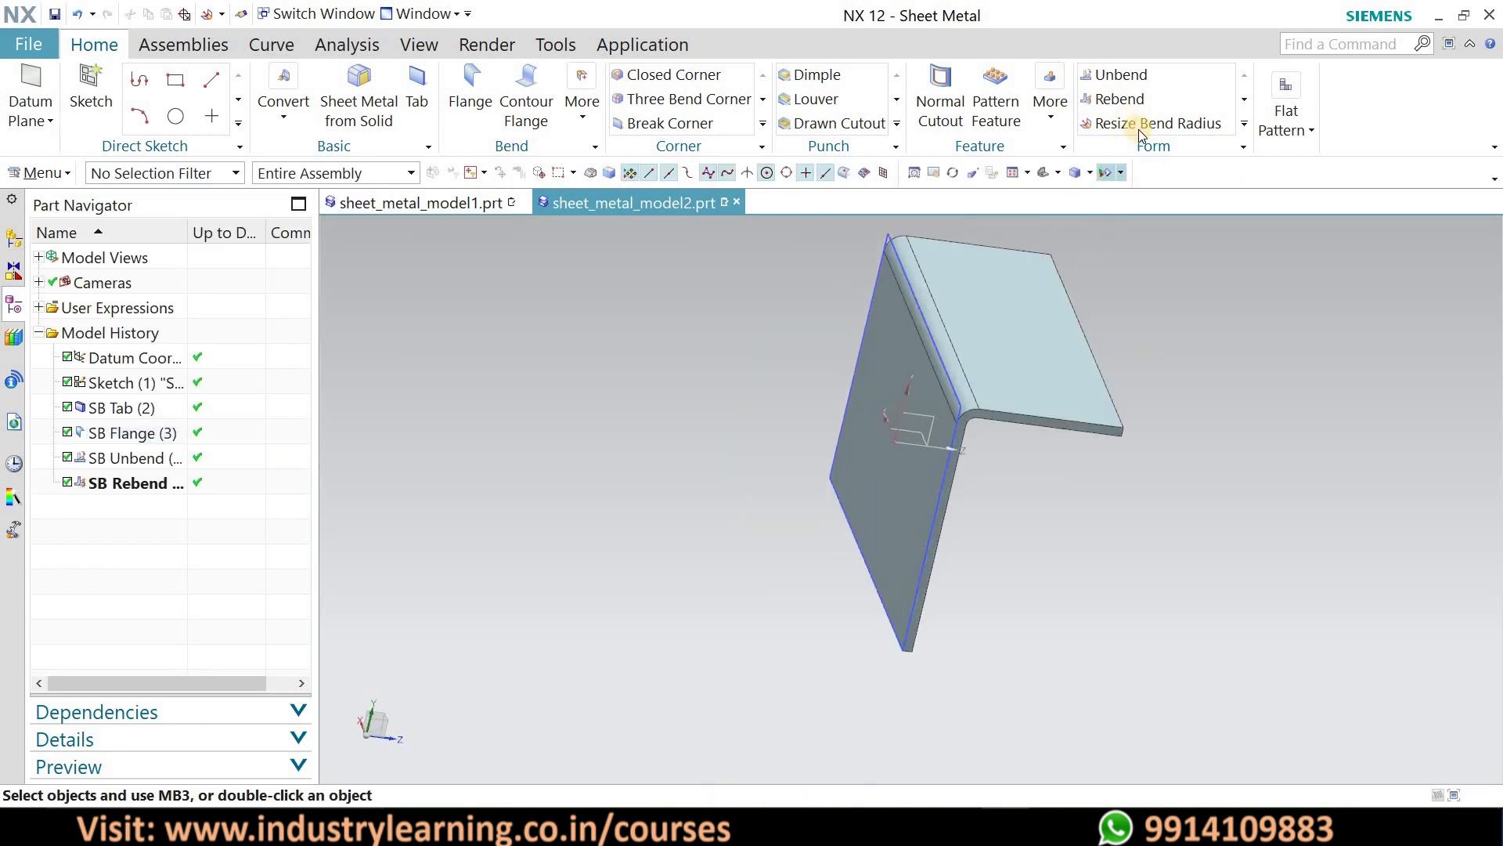
# - Resize the flange bend radius to 6 mm using the Fixed Tab/Flange Position option
pyautogui.click(1151, 123)
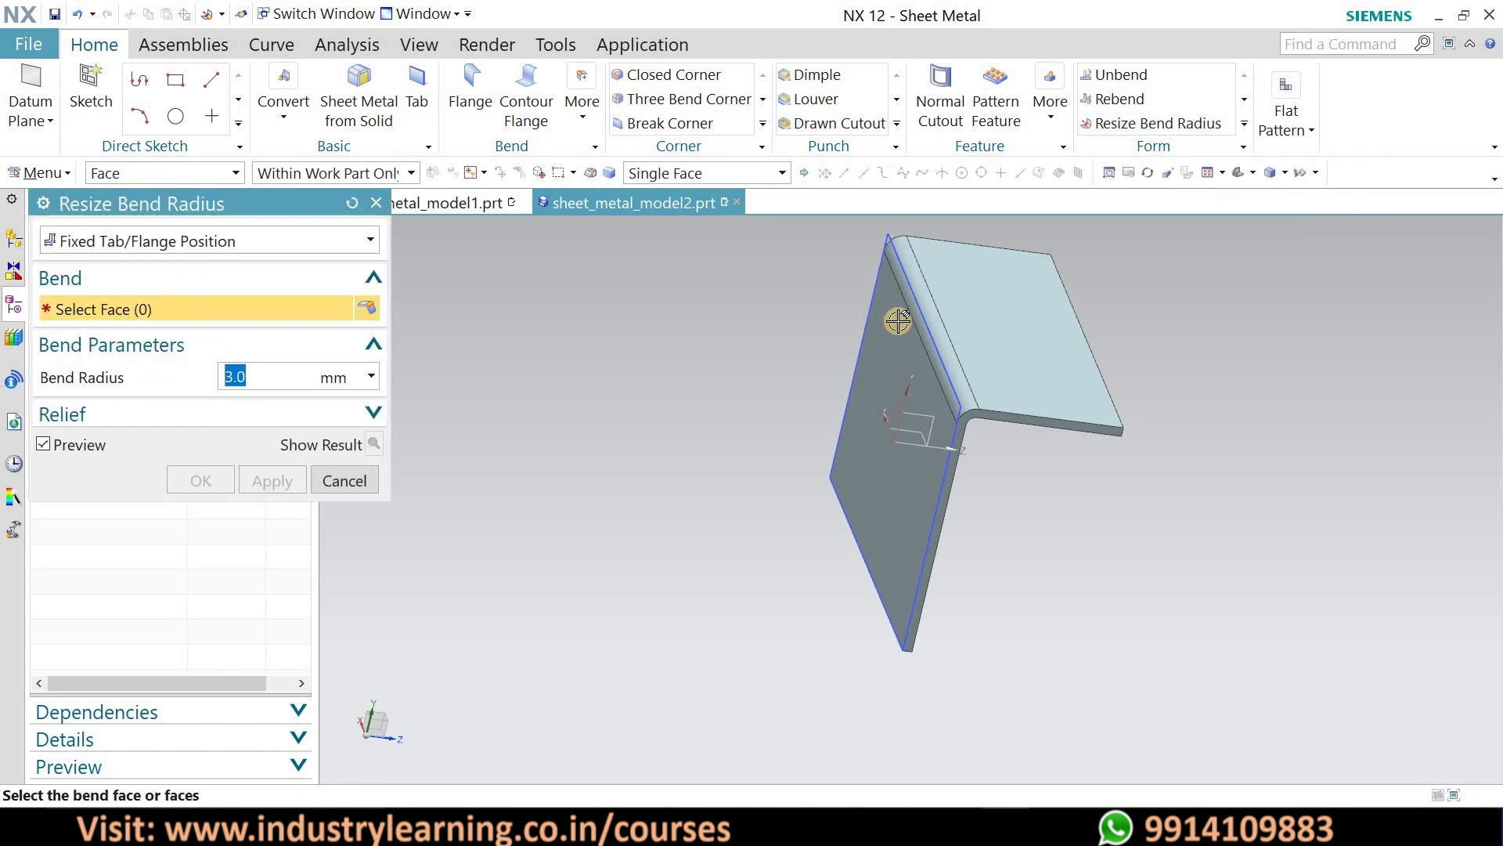
pyautogui.click(866, 377)
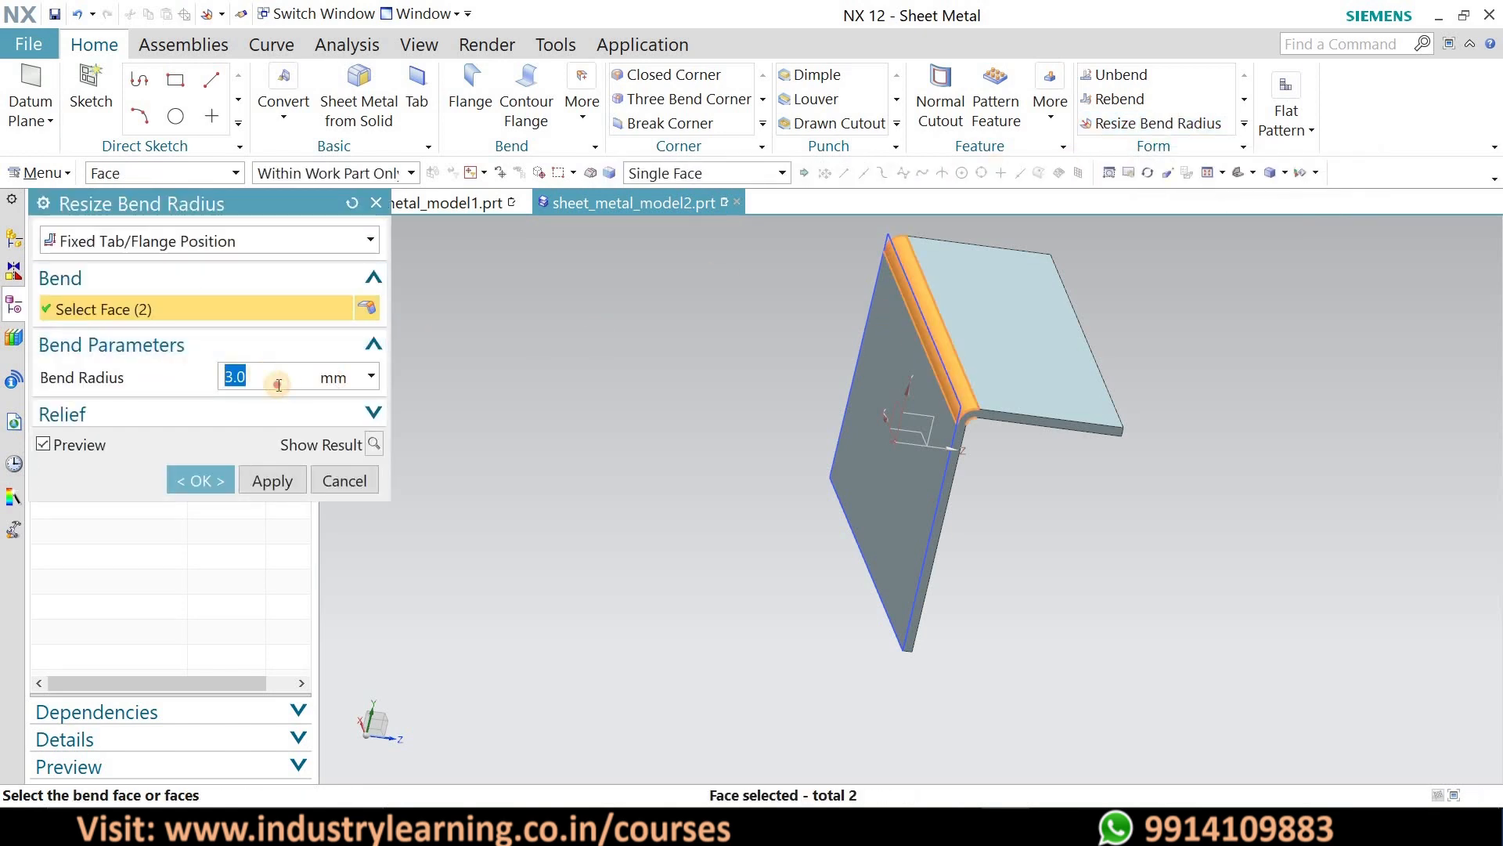
pyautogui.moveTo(257, 377); pyautogui.dragTo(199, 380)
pyautogui.write('6')
pyautogui.press('Return')
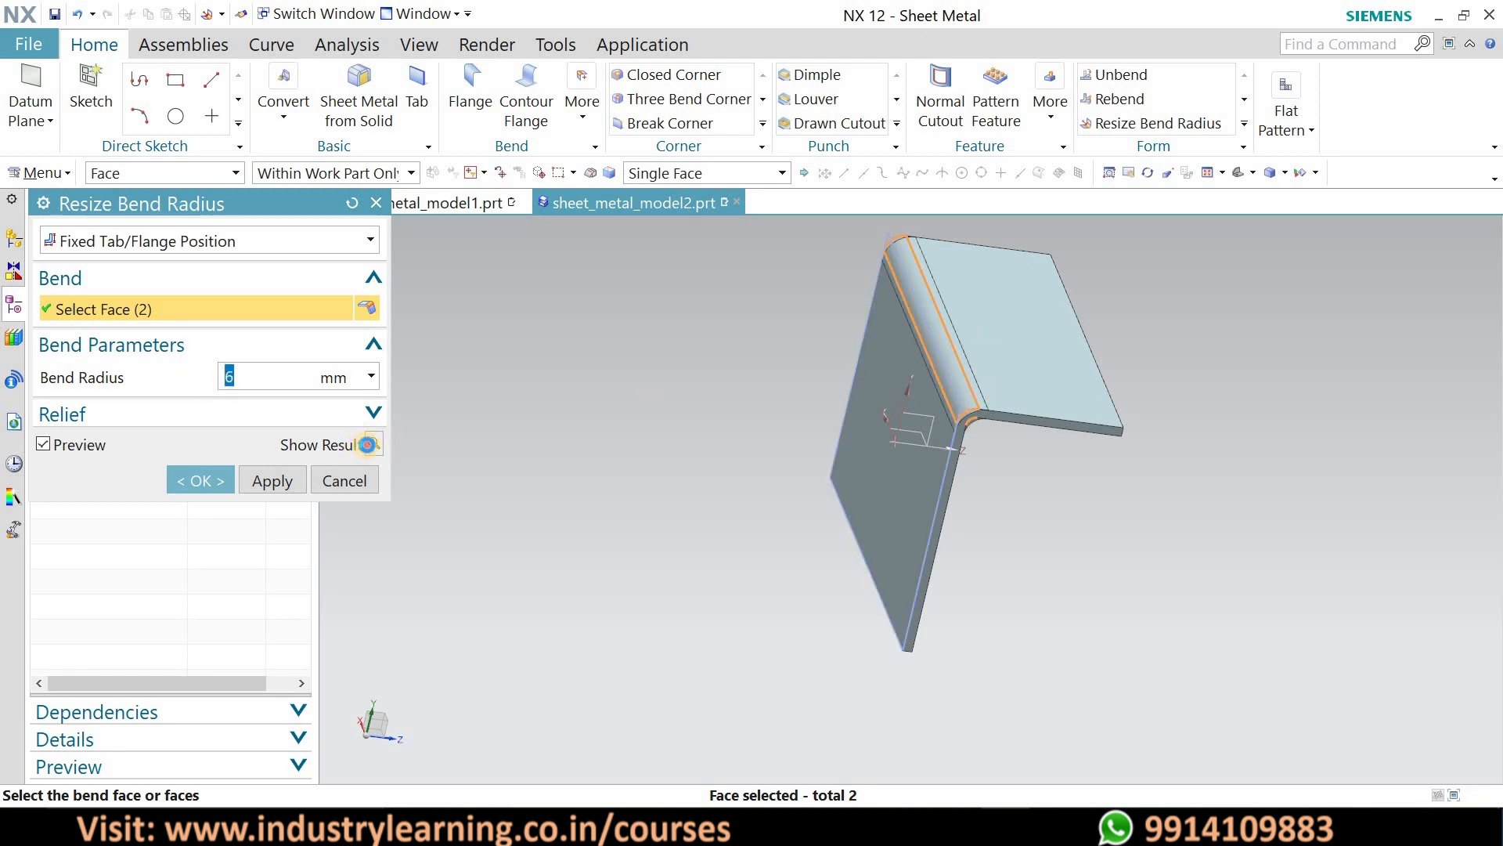
pyautogui.moveTo(1004, 234); pyautogui.dragTo(195, 480, button='middle')
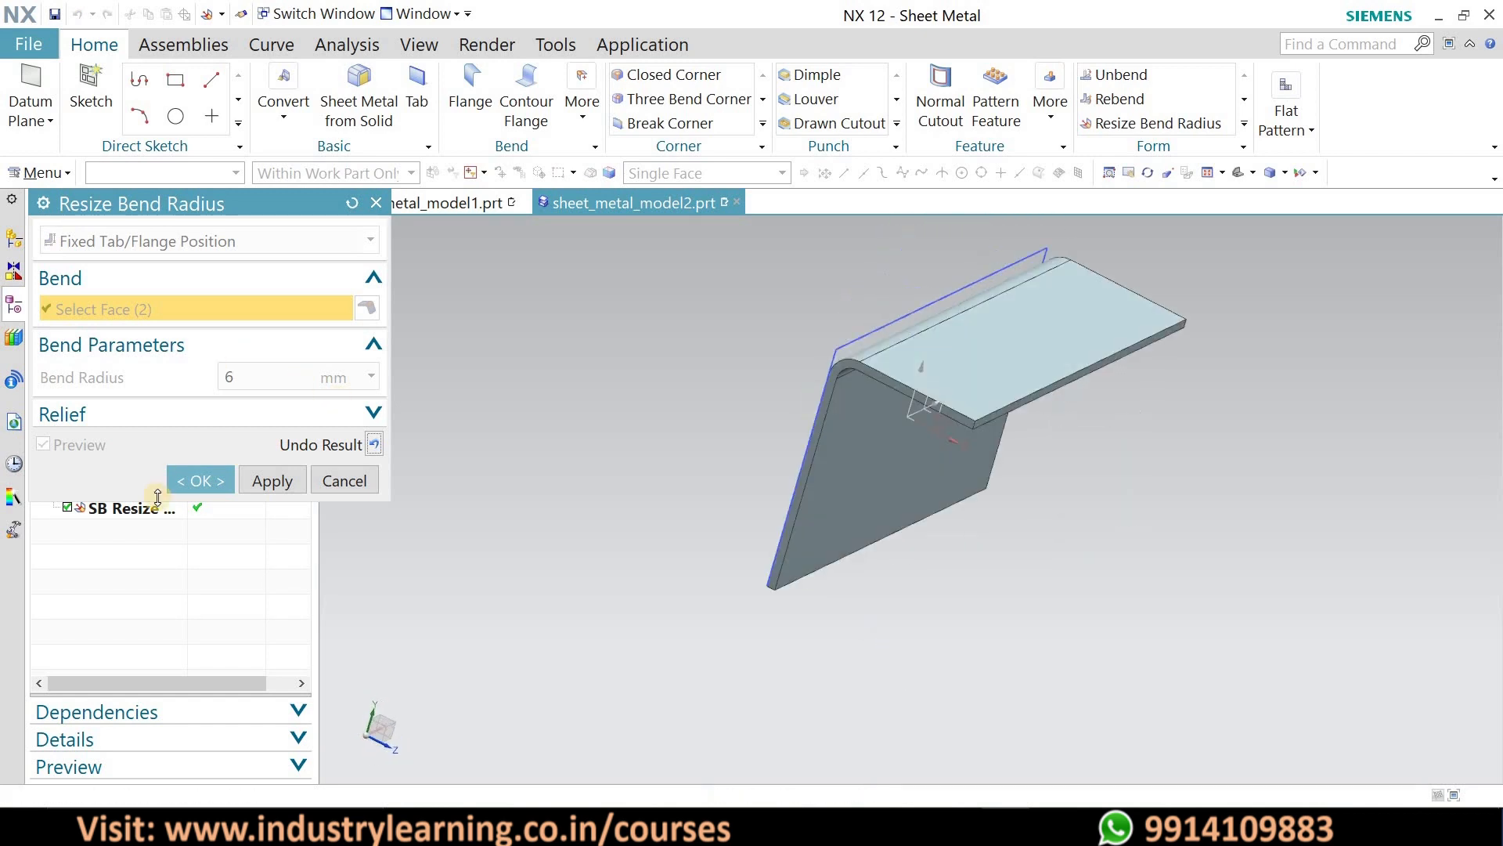
pyautogui.click(201, 480)
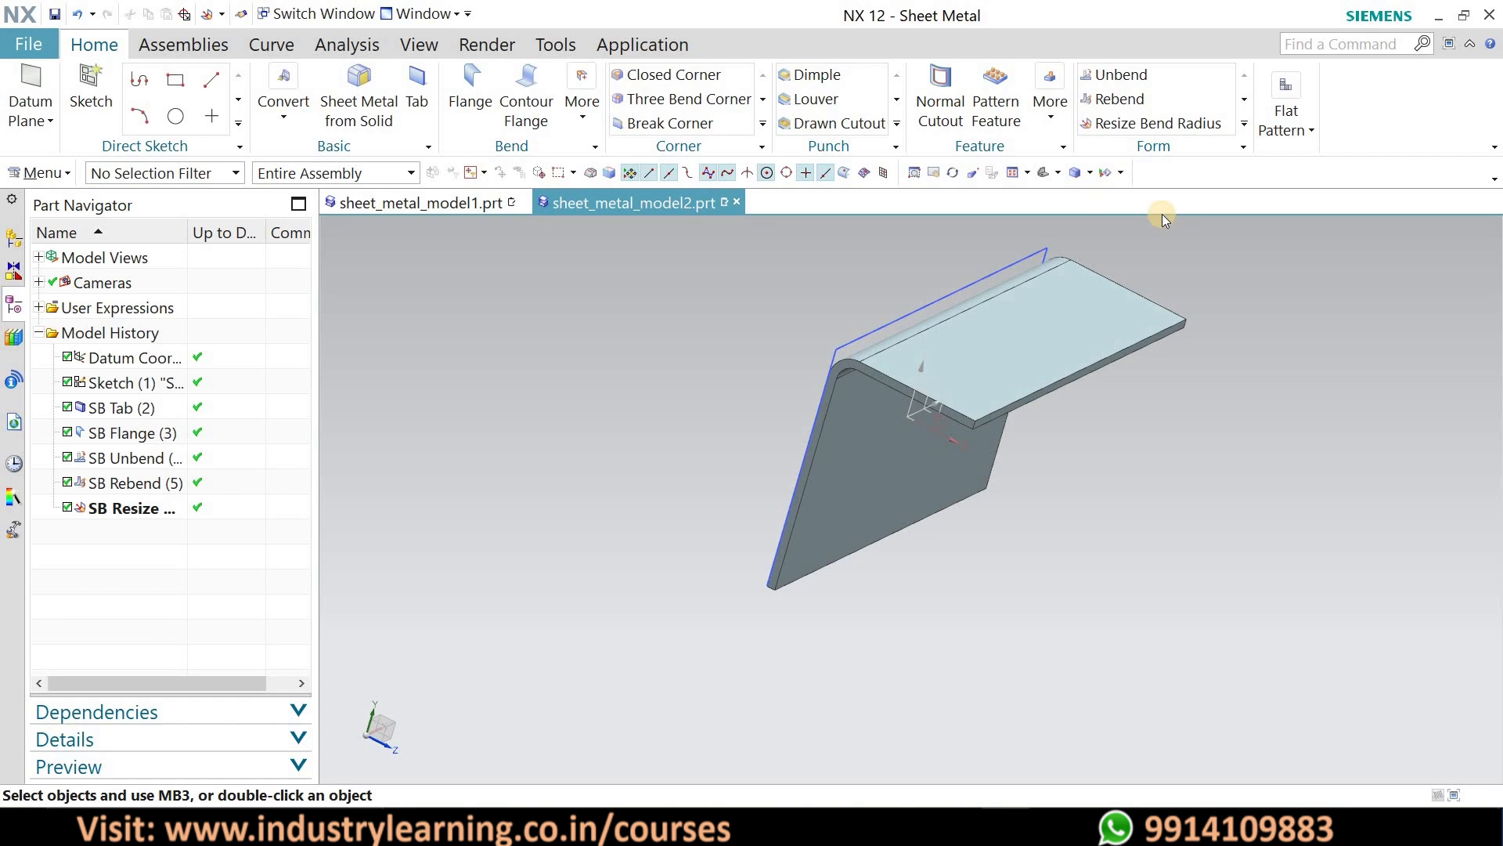
pyautogui.moveTo(1228, 326); pyautogui.dragTo(545, 146, button='middle')
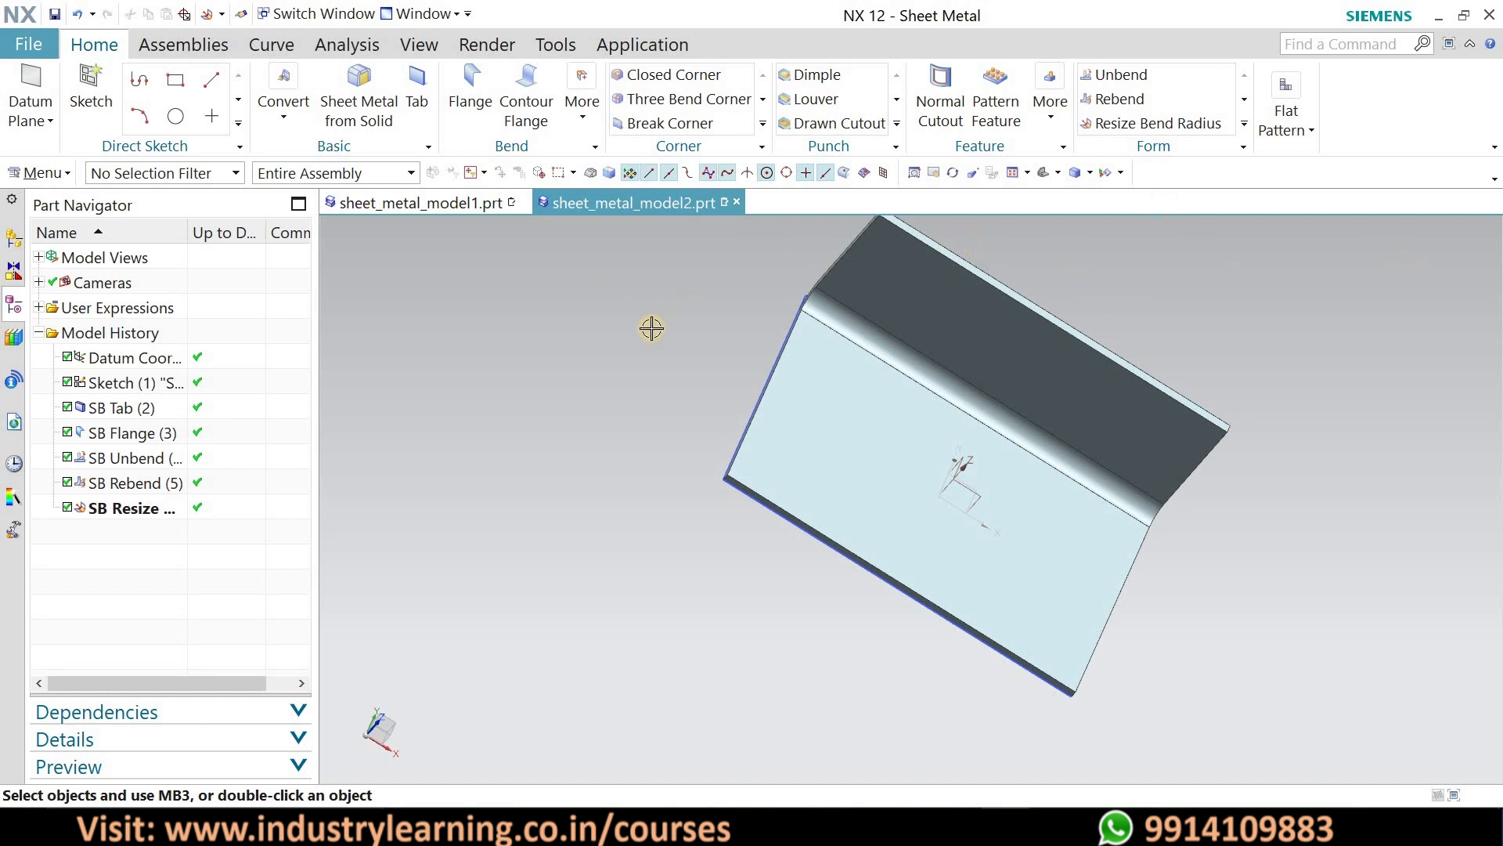
pyautogui.moveTo(709, 324); pyautogui.dragTo(666, 268, button='middle')
pyautogui.moveTo(624, 350); pyautogui.dragTo(679, 305, button='middle')
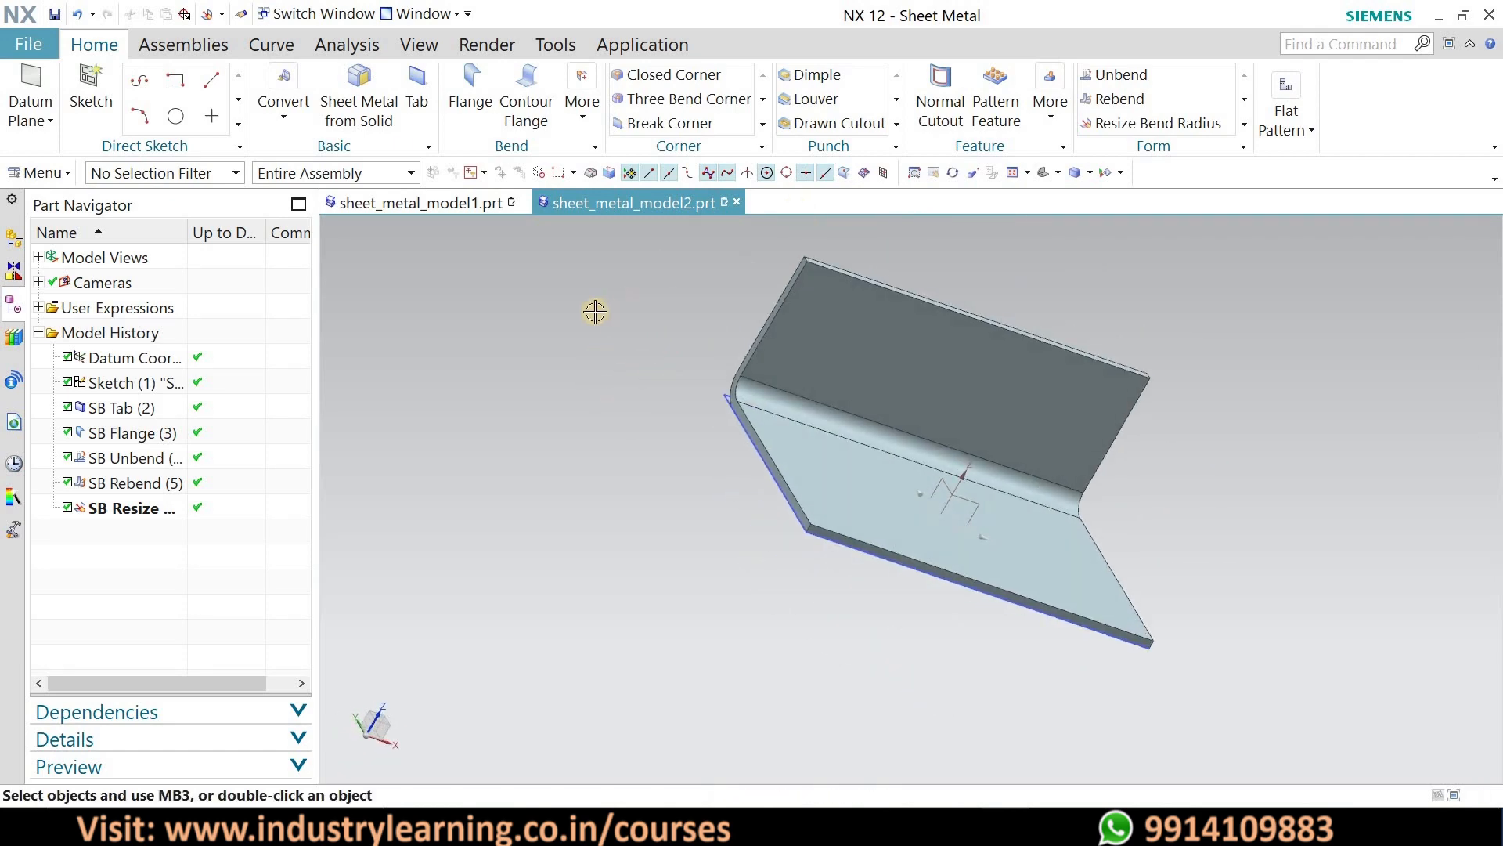